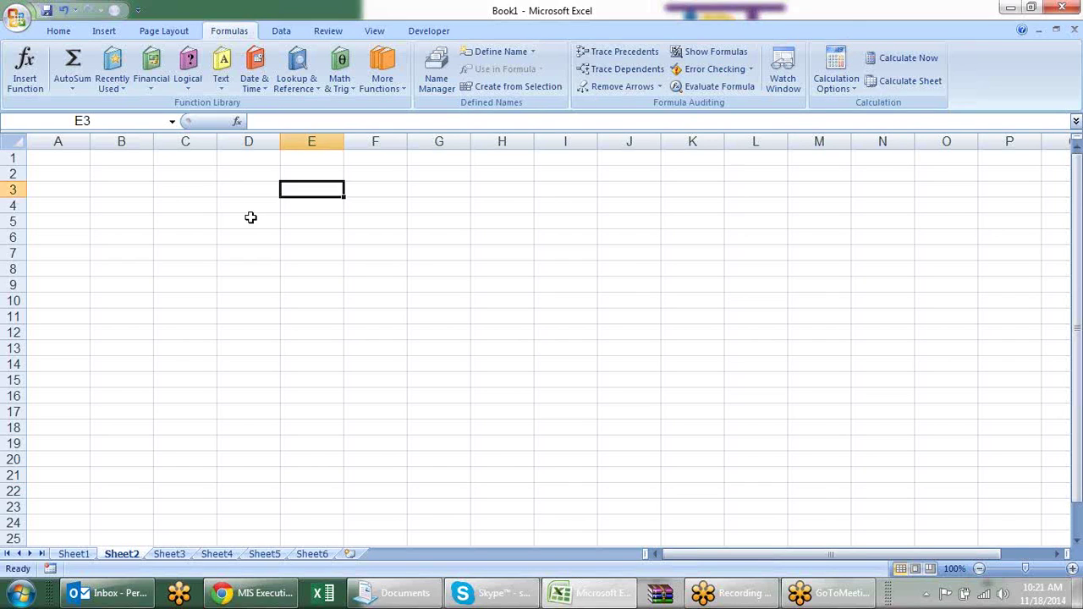
Step: Start an ABS formula in C2, then cancel it
click(192, 174)
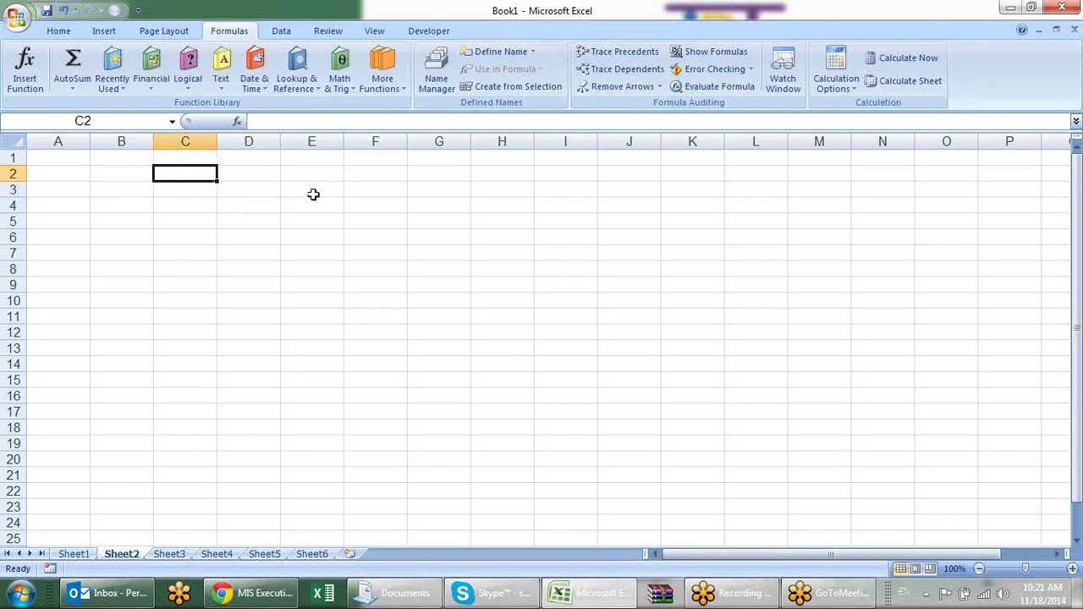
text(=a)
key(Tab)
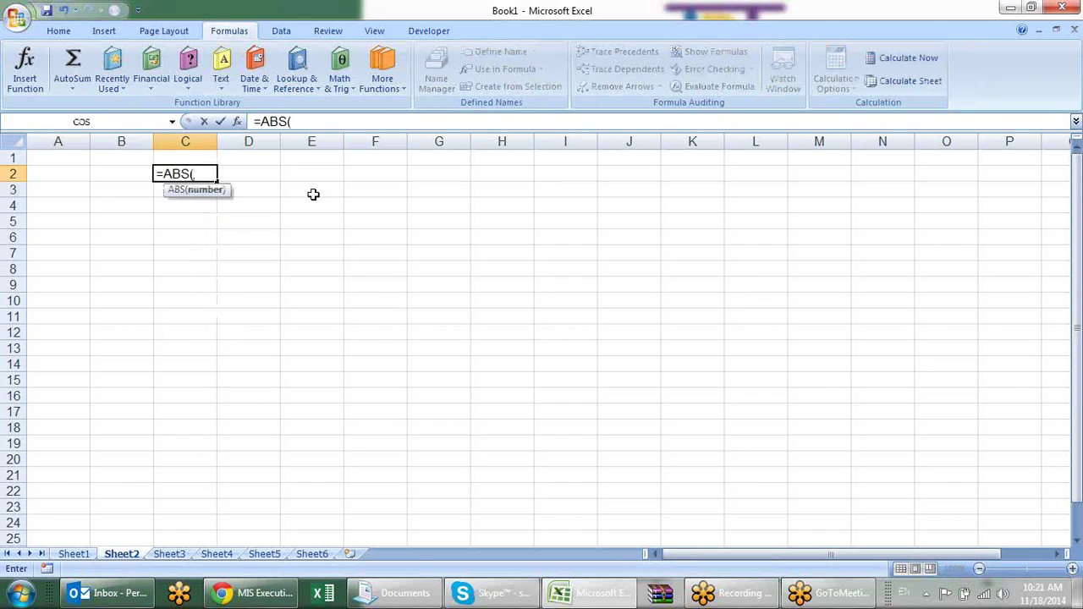
key(Escape)
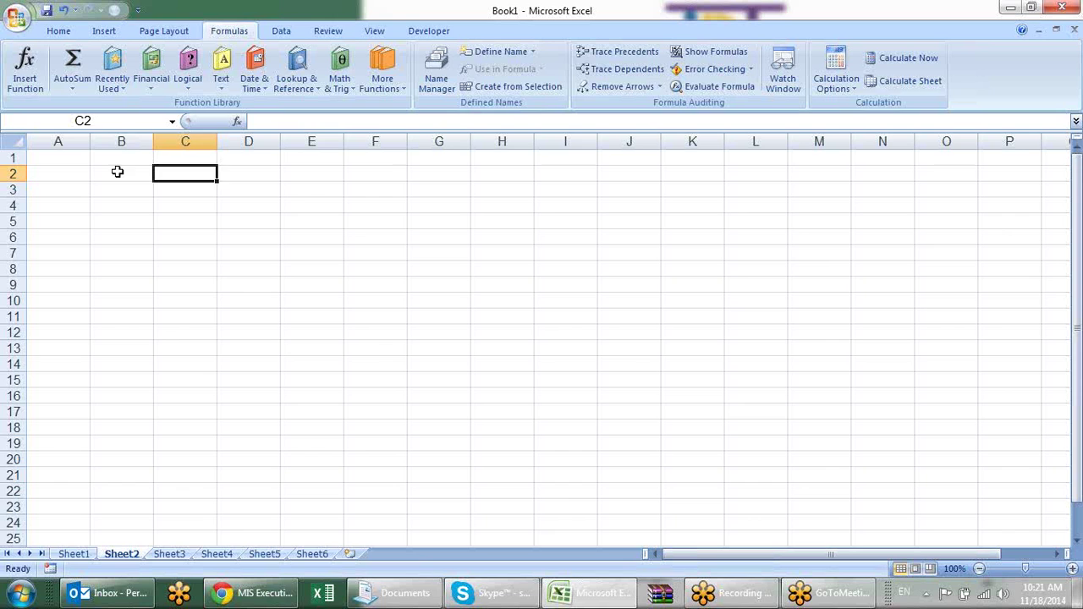
Step: Enter 12, 2, 5, 12, -82, 12 and 12 down cells B2 to B8
click(119, 172)
text(12)
key(Return)
text(2)
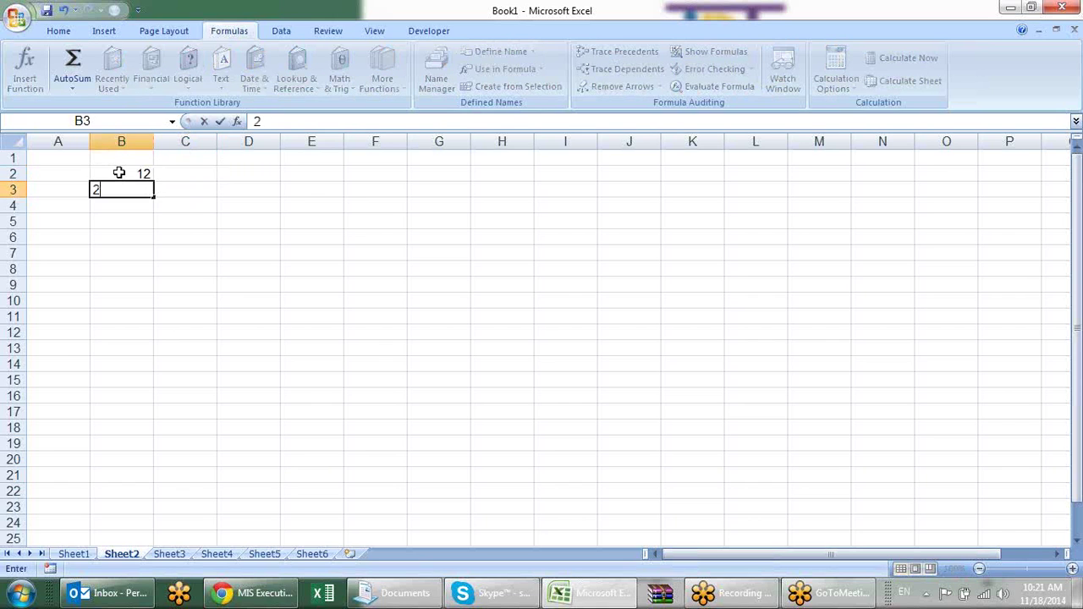
key(Return)
text(5)
key(Return)
text(12)
key(Return)
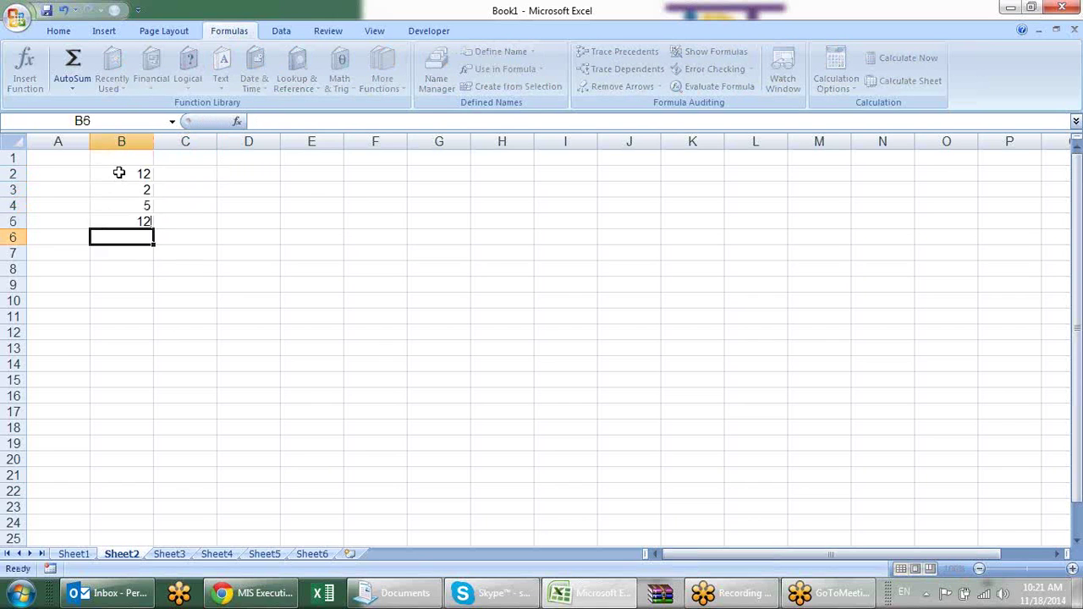
text(-82)
key(Return)
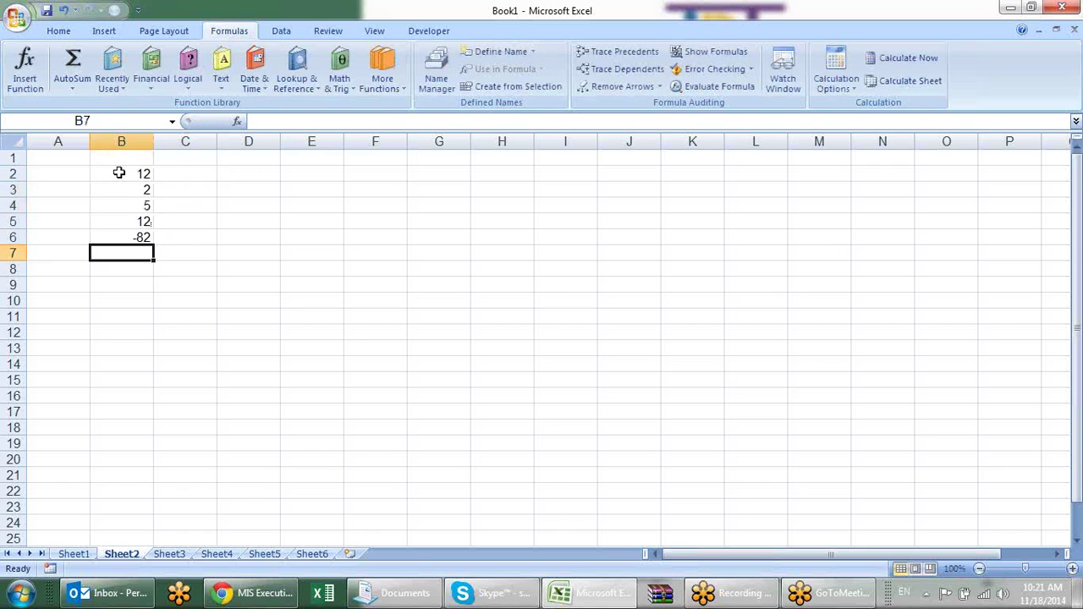
text(12)
key(Return)
text(12)
key(Return)
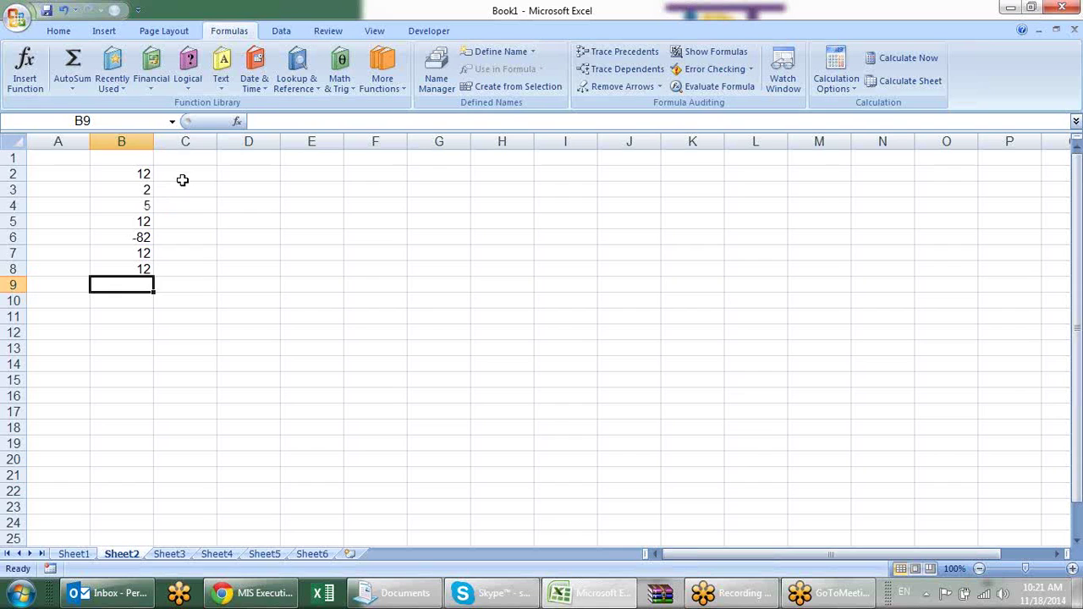
click(182, 176)
Step: Enter =ABS(B2) in C2 and fill it down through C8
text(=)
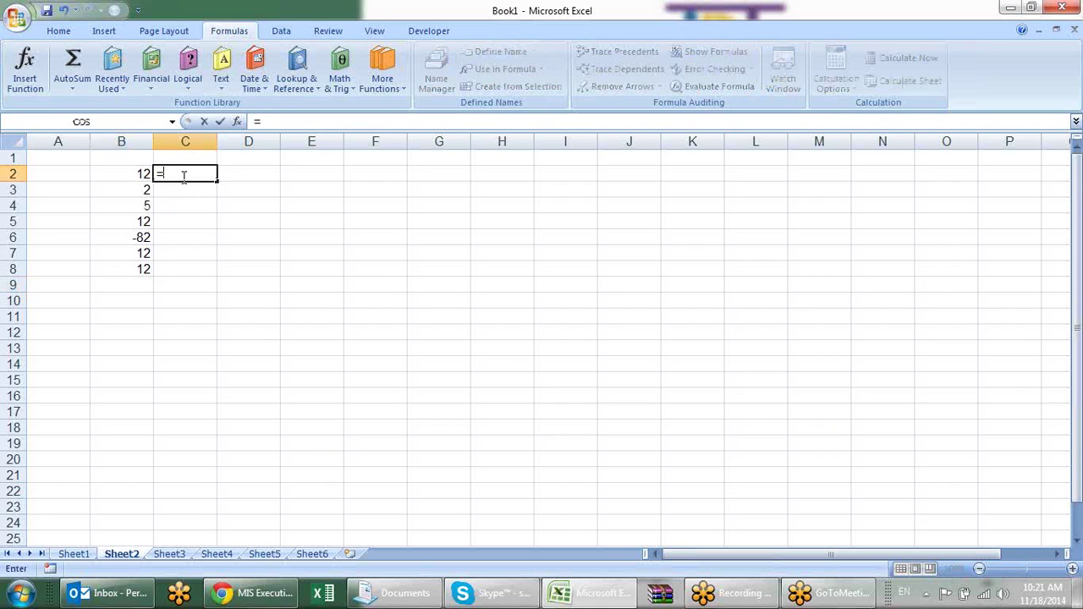
text(abs)
key(Tab)
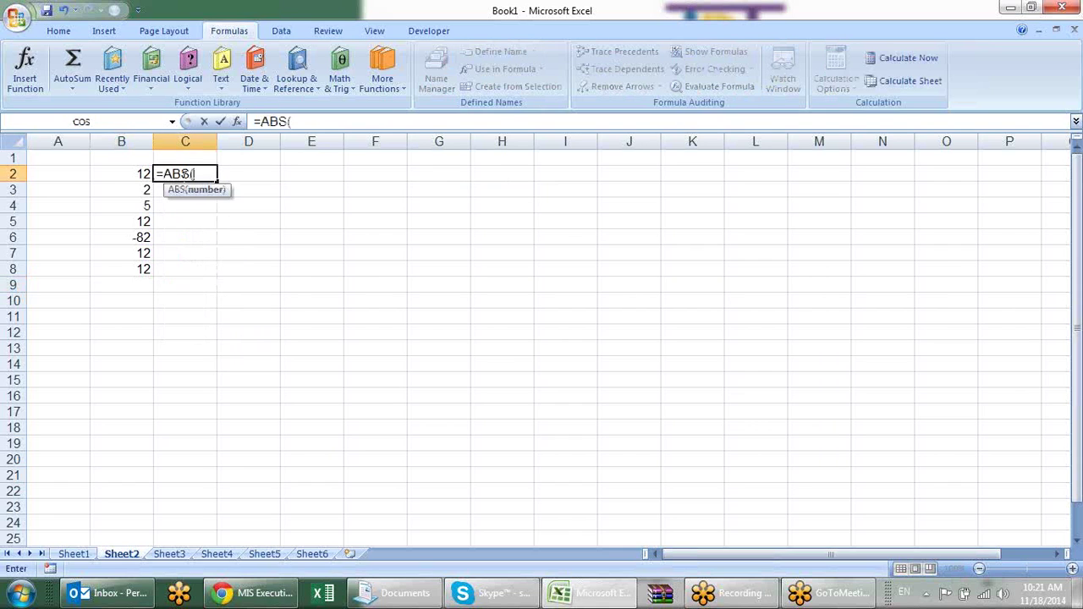
click(135, 174)
key(Return)
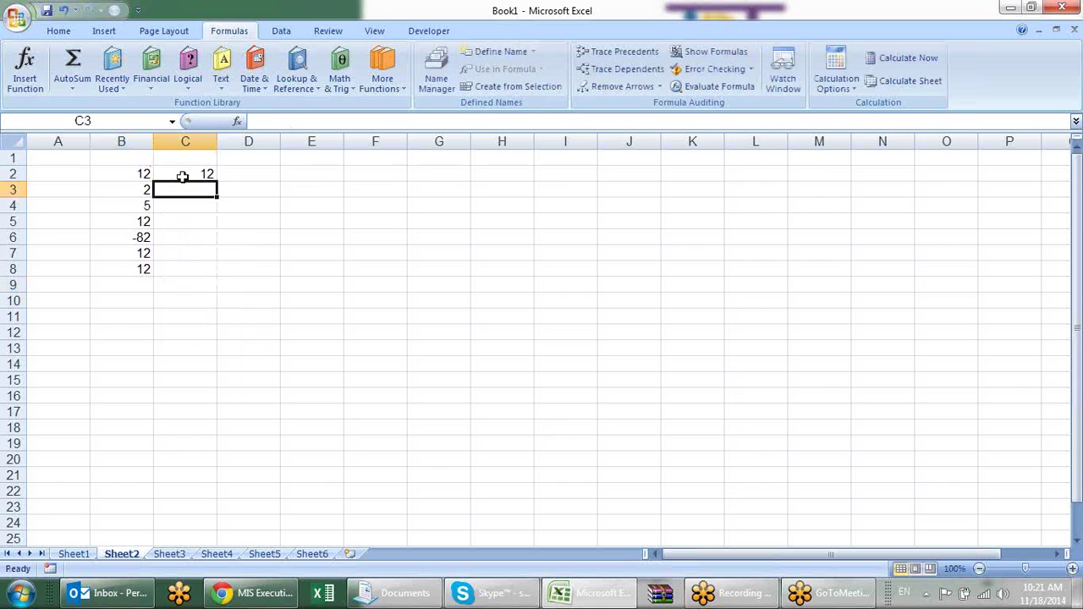
click(210, 172)
mouse_move(215, 180)
mouse_down()
mouse_move(214, 295)
mouse_move(217, 278)
mouse_up()
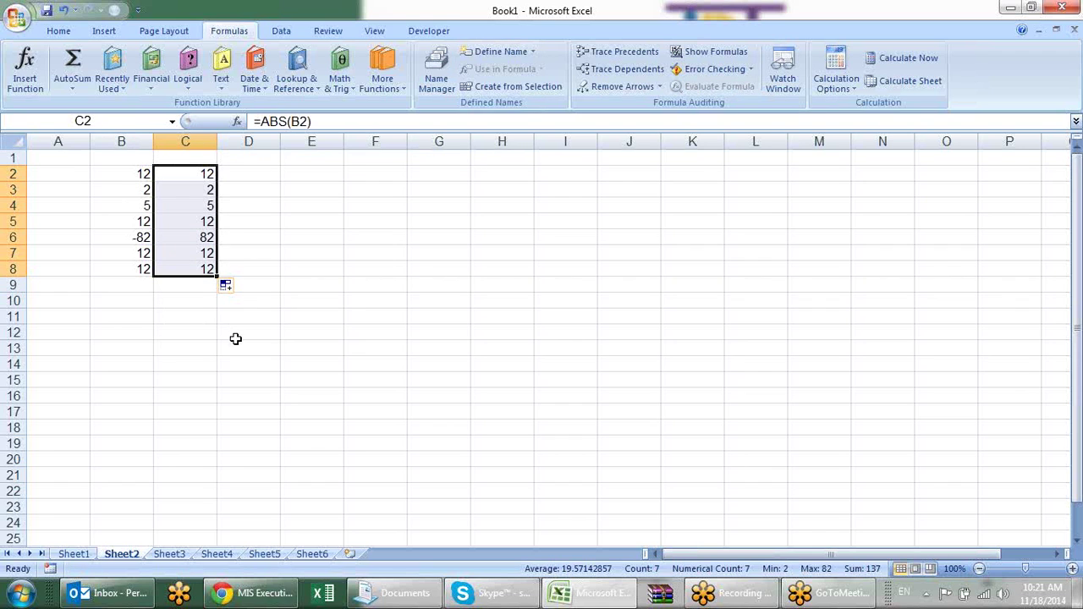
click(343, 68)
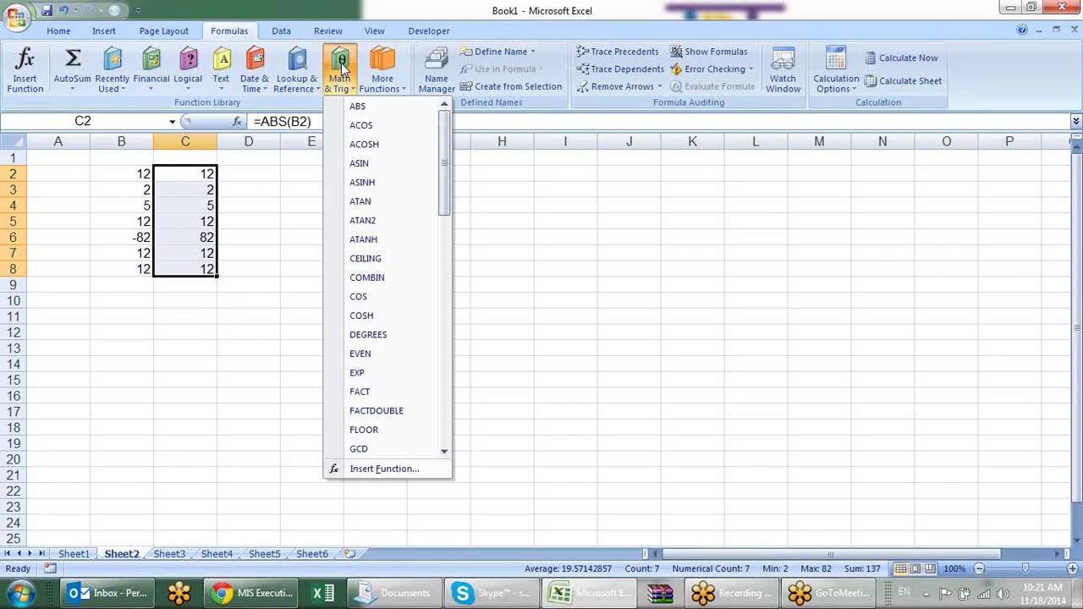
Step: Type the headings 'Ceiling' in F1 and 'Floor' in G1
click(270, 199)
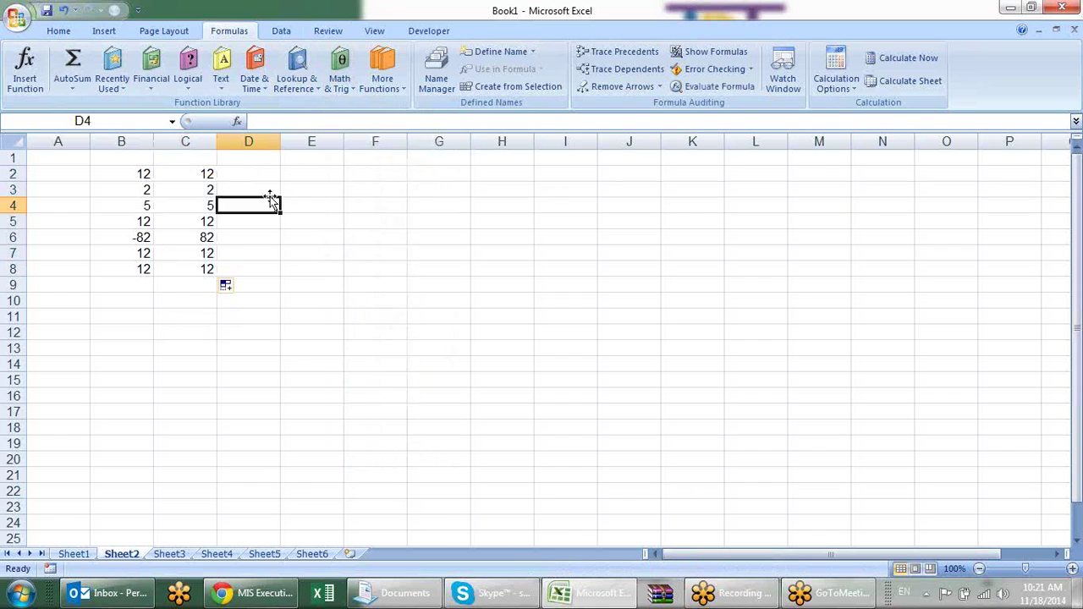
click(357, 158)
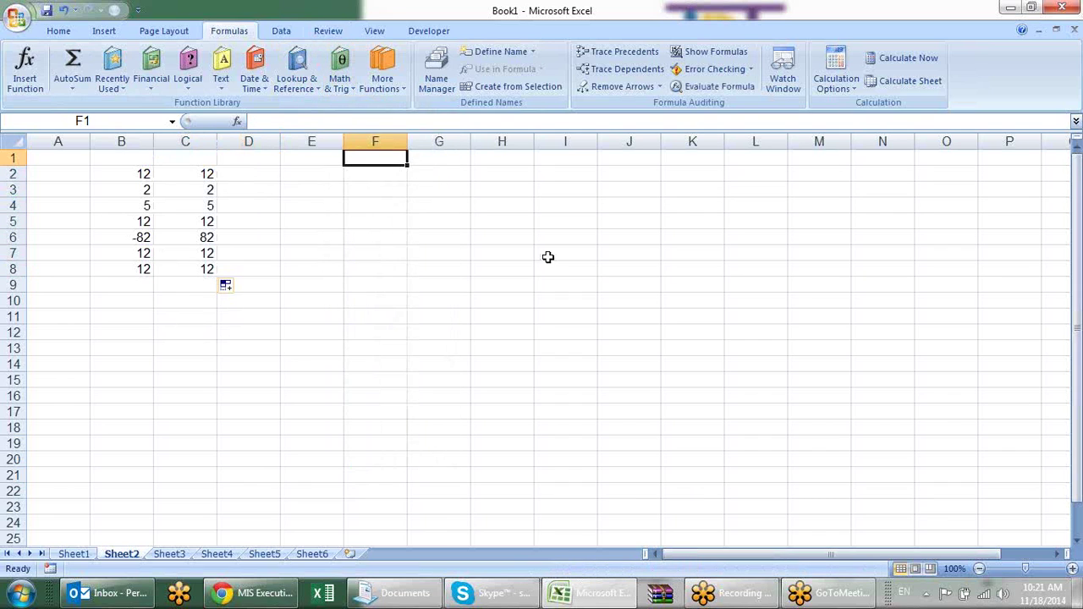
text(Ceiling)
key(Tab)
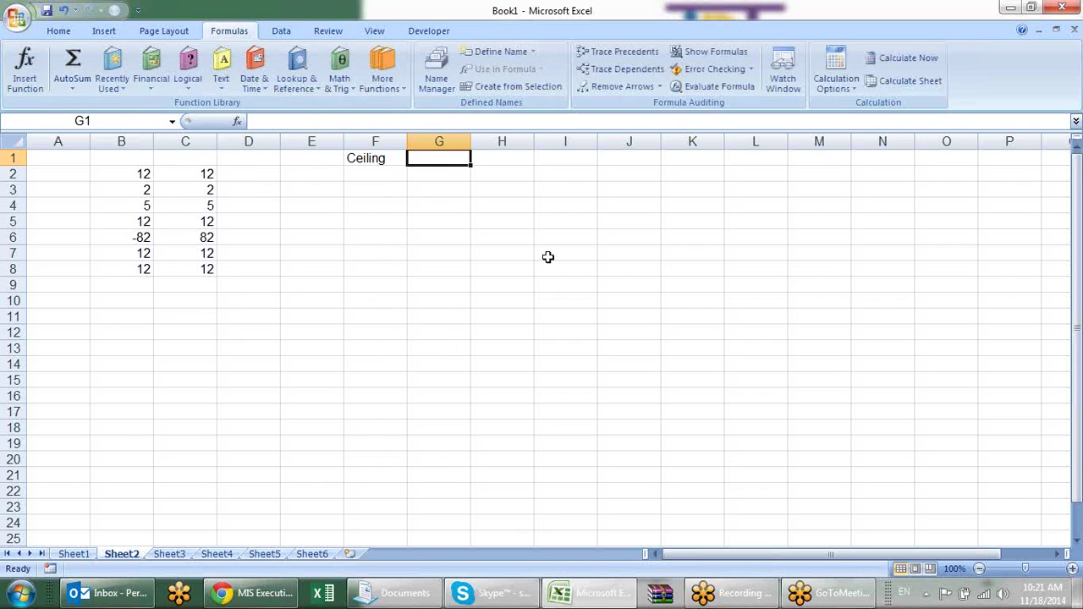
text(Floor)
key(Return)
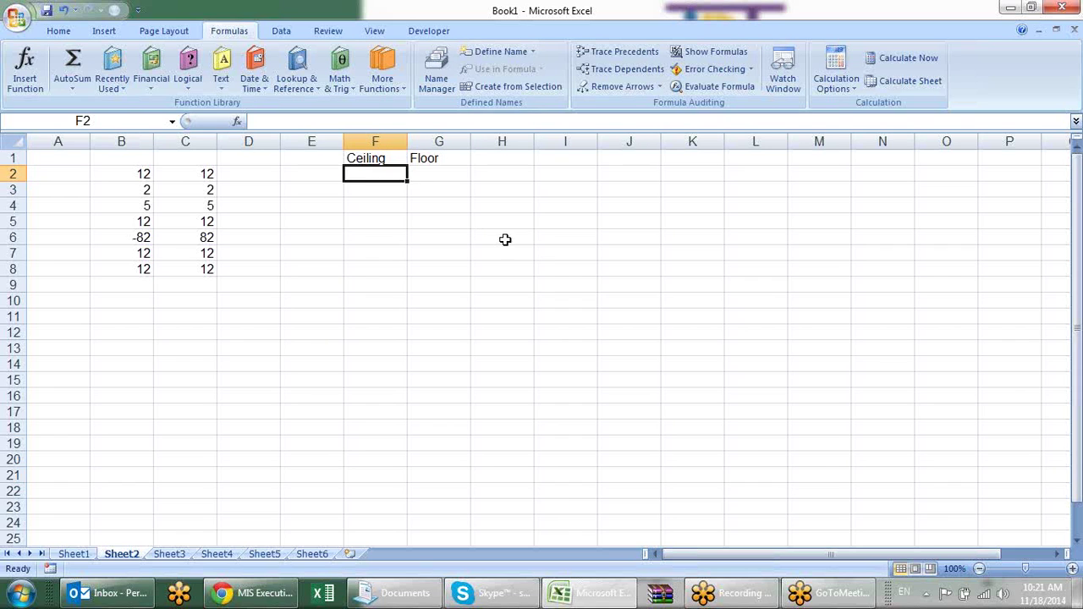
Step: Seed 1, 2, 3 in E2:E4 and extend the counting series down column E
click(334, 170)
text(1)
key(Return)
text(2)
key(Return)
text(3)
key(Return)
drag(333, 170, 342, 524)
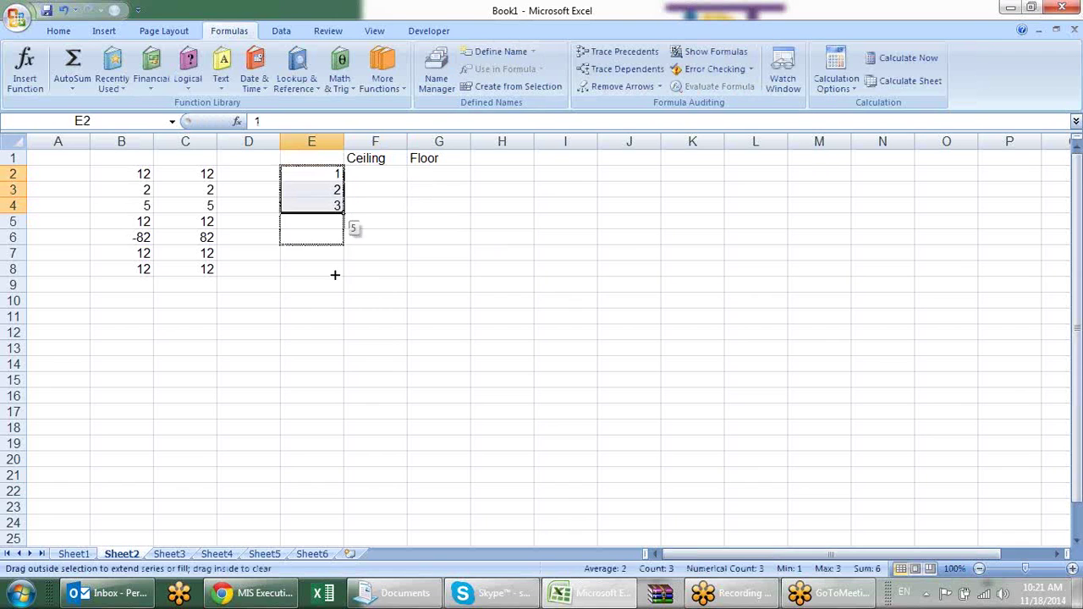
scroll(457, 435, up, 4)
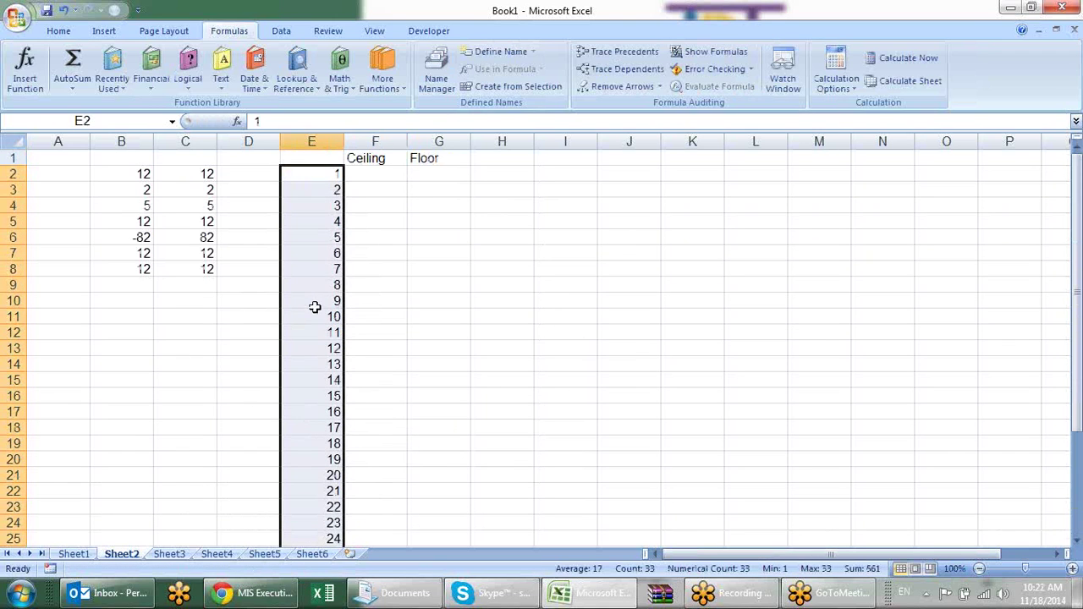
click(379, 181)
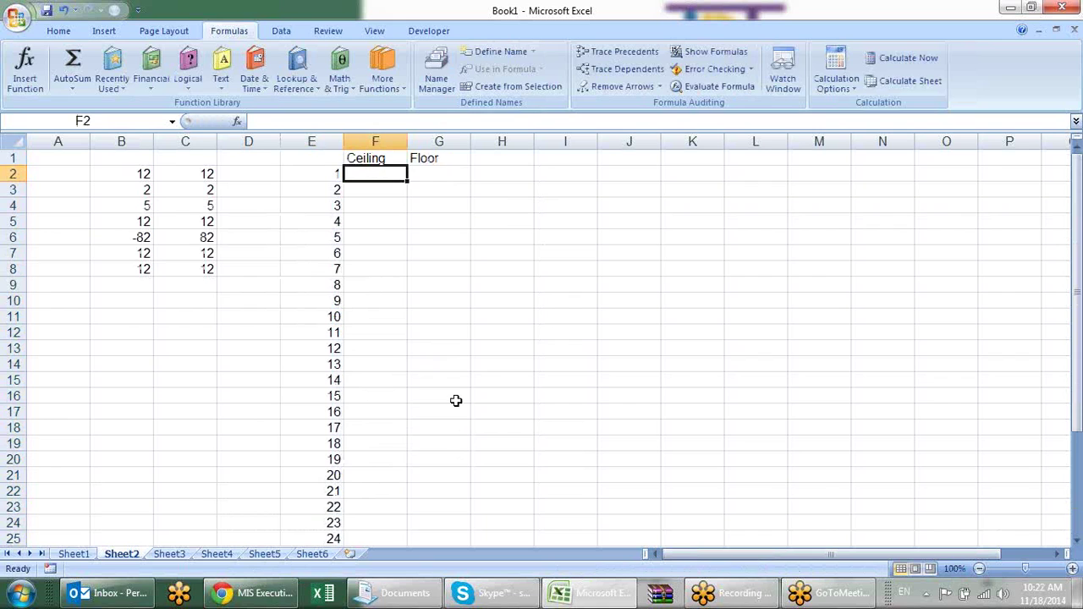
Step: Enter =CEILING(E2,7) in F2 so that 1 rounds up to 7
text(=)
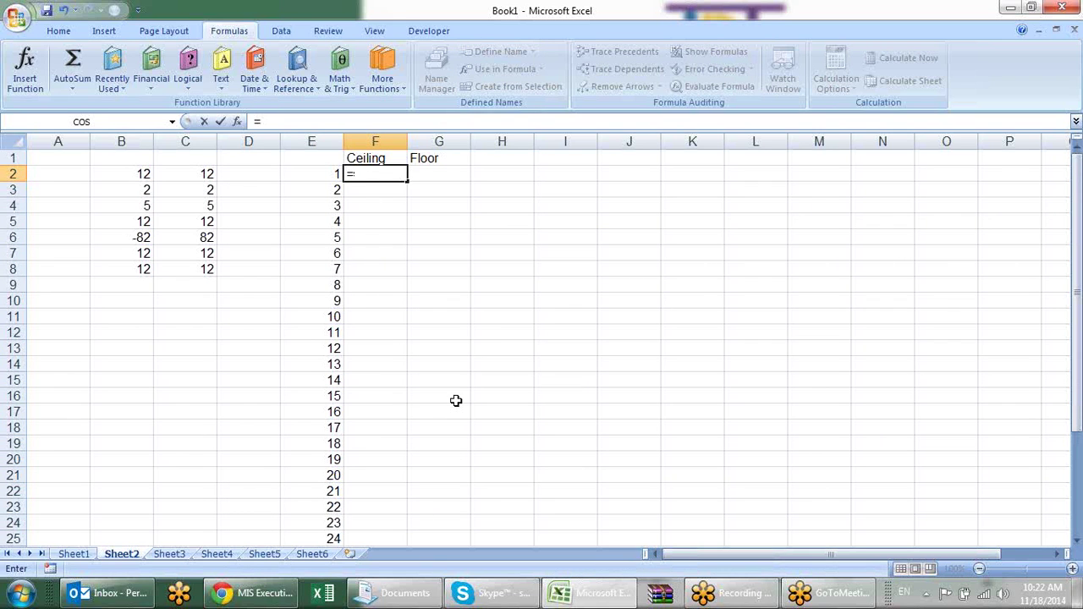
text(com)
key(BackSpace)
key(BackSpace)
key(BackSpace)
text(ce)
key(Tab)
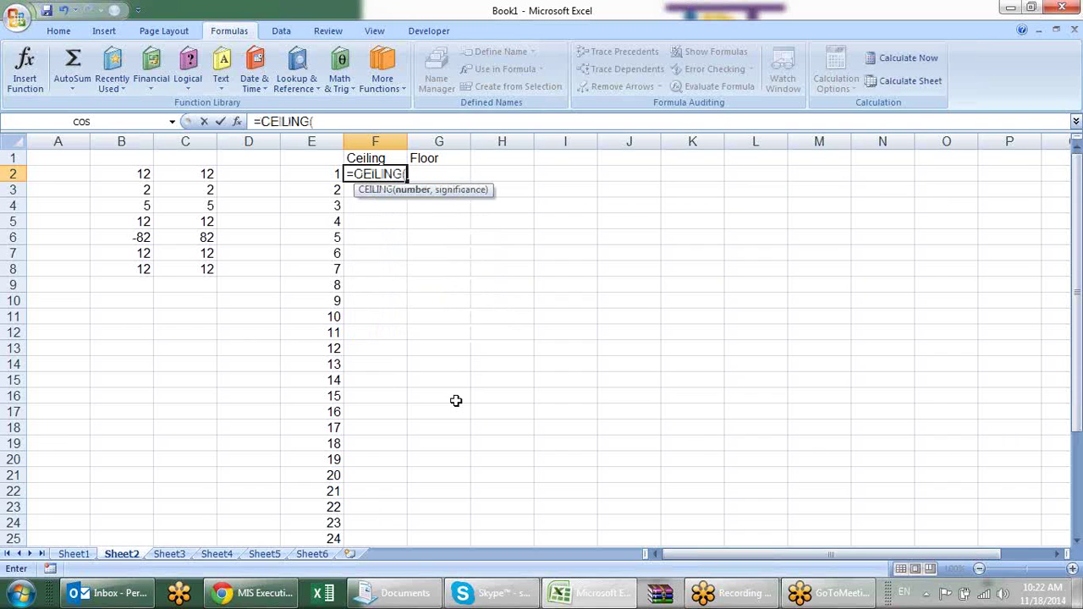
key(Left)
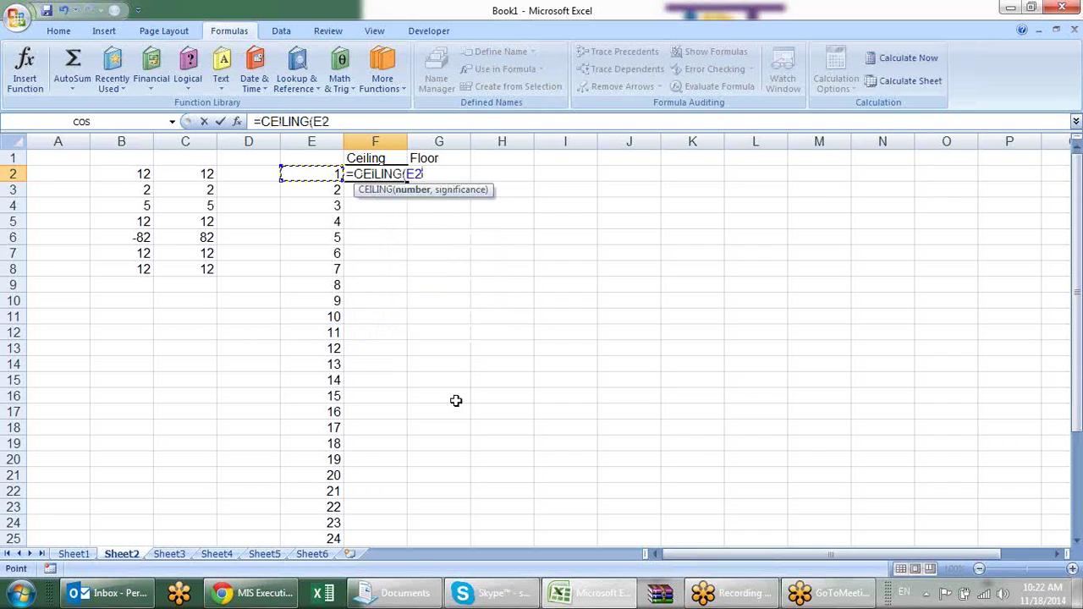
text(,7)
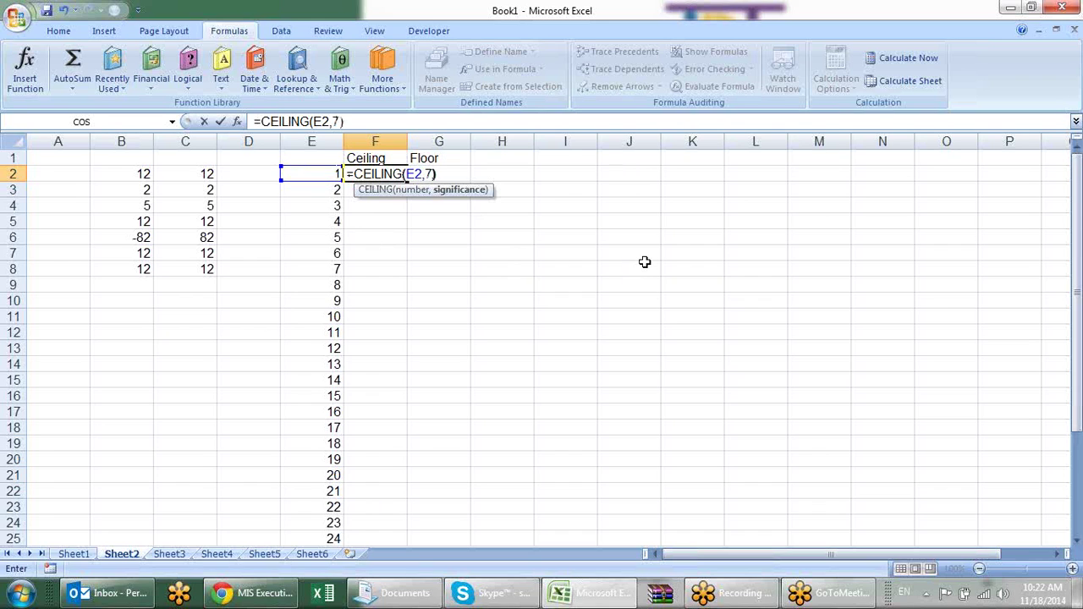
key(Return)
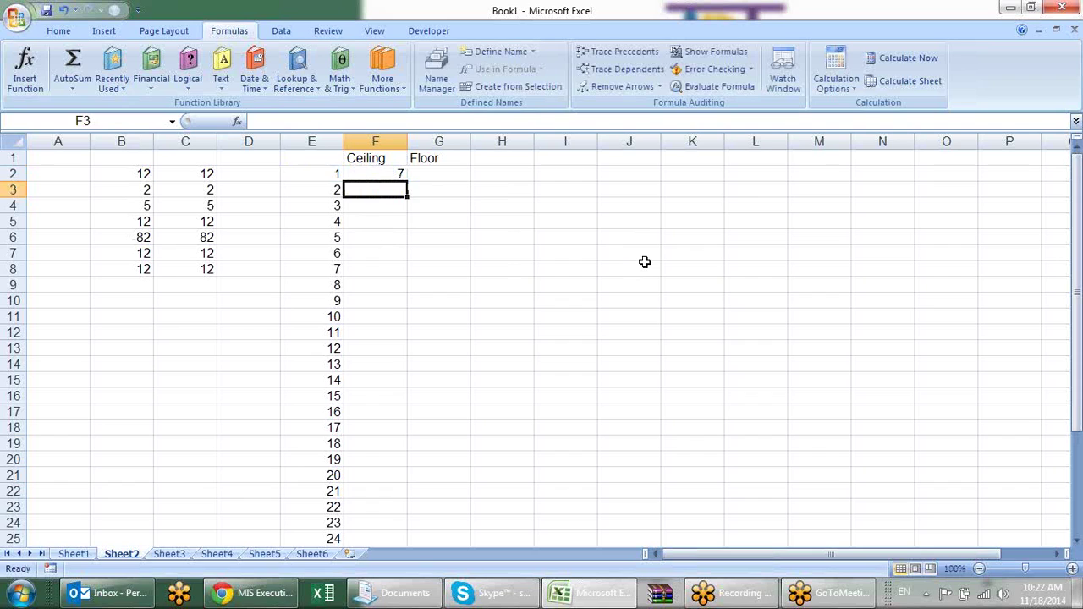
Step: Drag F2's CEILING formula down column F and inspect the copied formulas
click(372, 174)
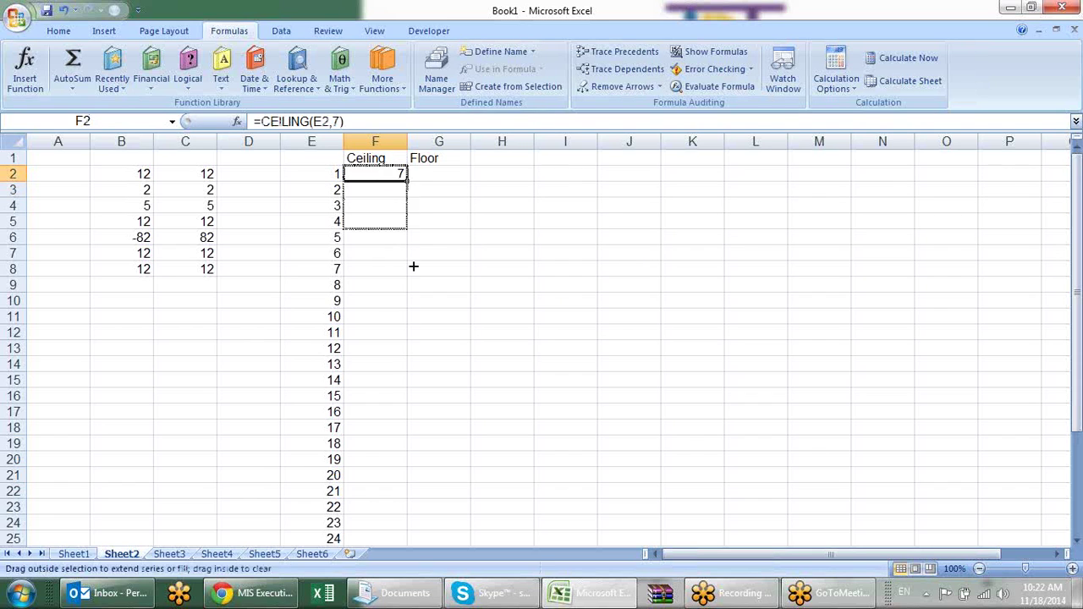
drag(406, 181, 406, 436)
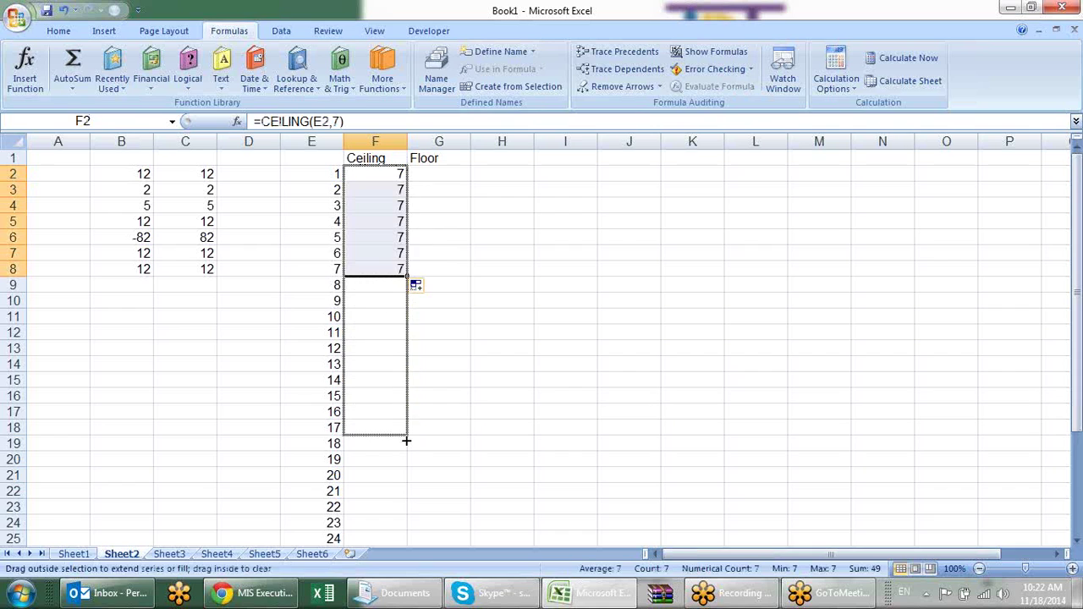
click(396, 285)
click(399, 300)
click(397, 316)
click(380, 379)
click(380, 412)
click(380, 428)
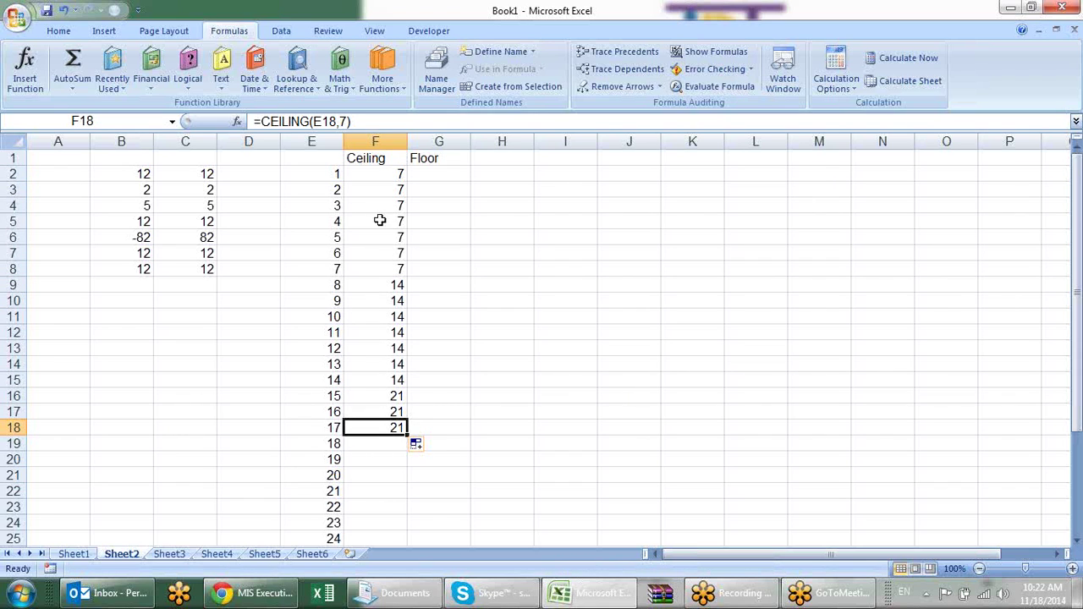
click(374, 178)
click(335, 220)
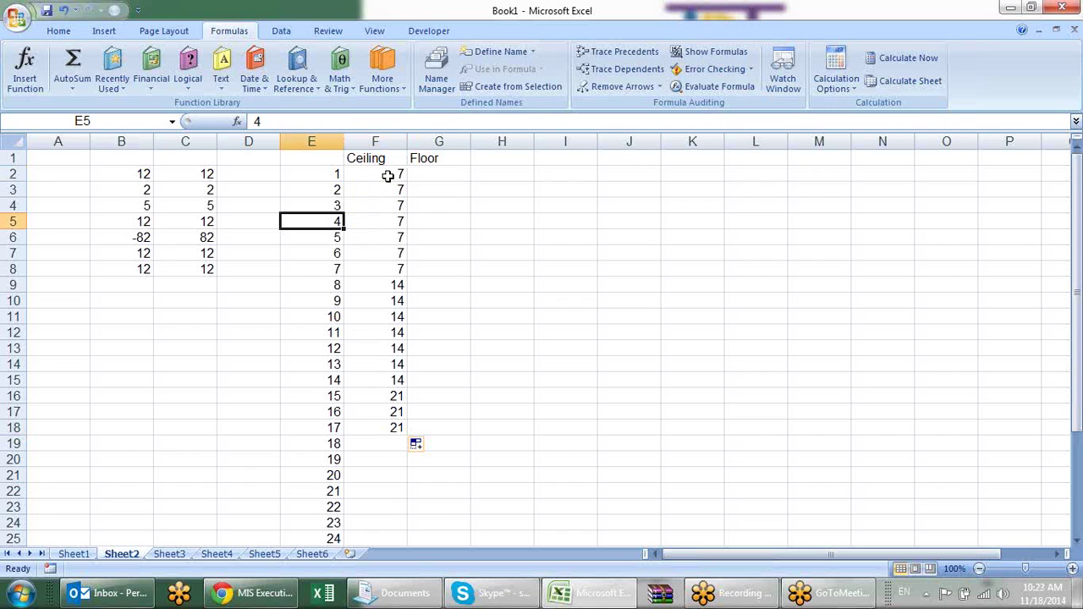
Step: Highlight numbers 1–7 and 8–13 beside their ceilings, then select all CEILING results
mouse_move(385, 178)
mouse_down()
mouse_move(338, 268)
mouse_move(387, 259)
mouse_move(319, 212)
mouse_move(325, 179)
mouse_up()
mouse_move(328, 284)
mouse_down()
mouse_move(398, 316)
mouse_move(403, 371)
mouse_up()
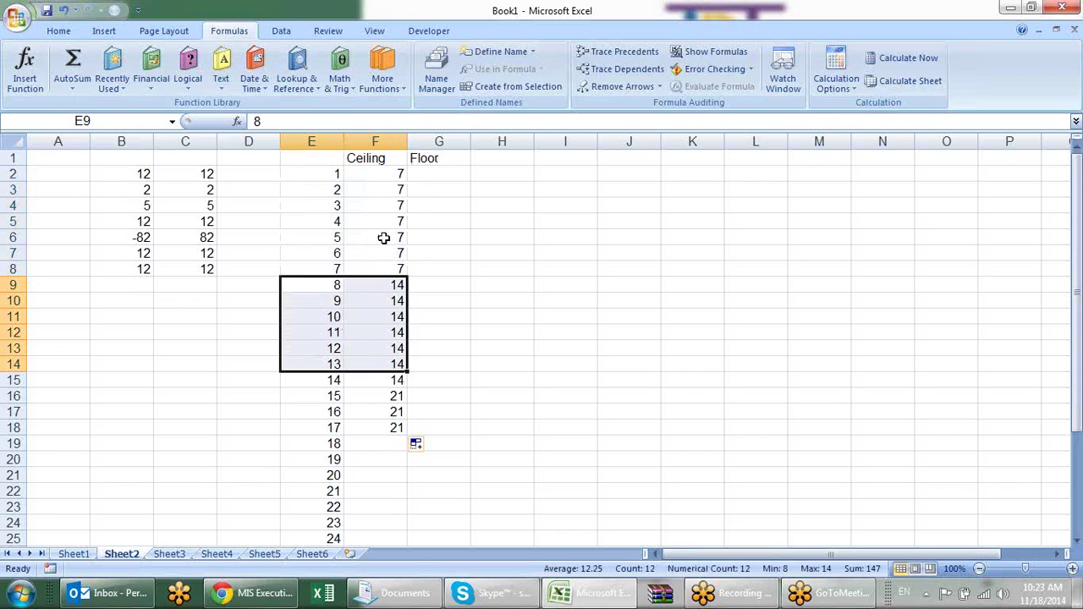
click(382, 174)
key(ctrl+shift+Down)
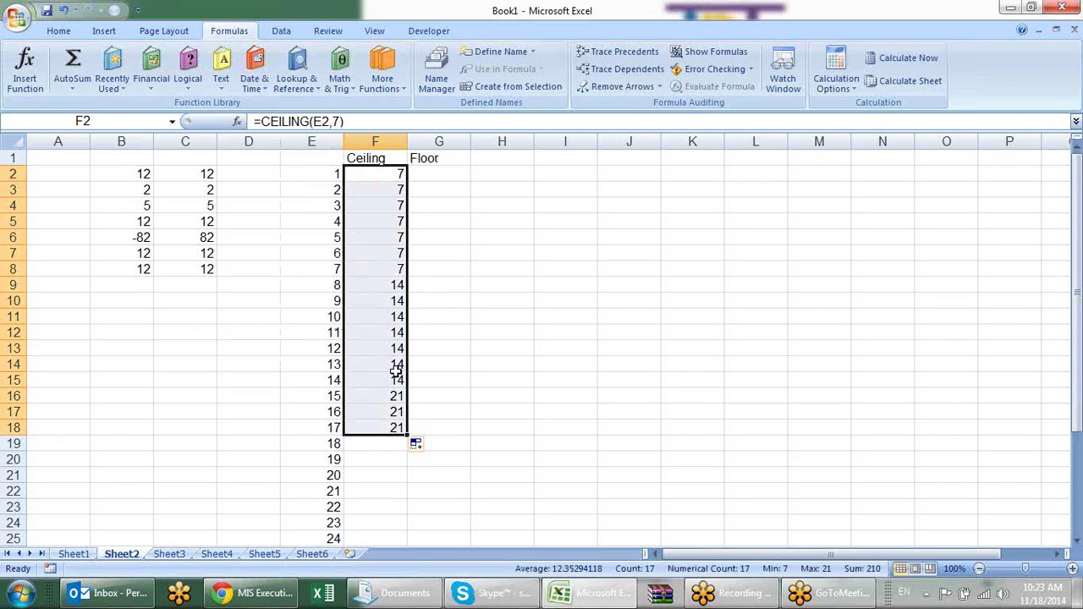
Step: Fill the CEILING formula down to F25 and check results against column E
double_click(404, 433)
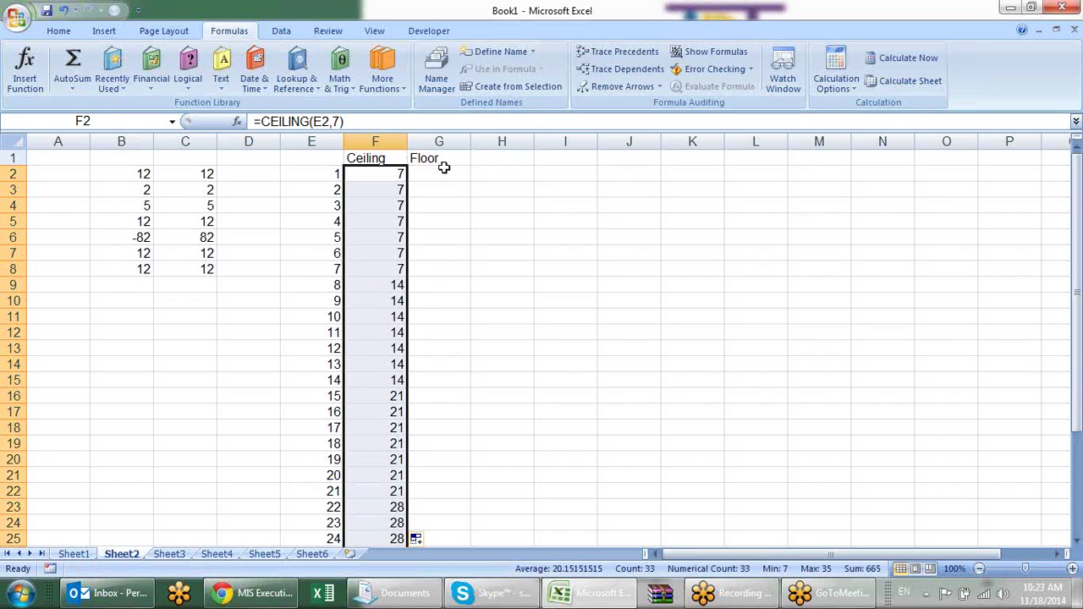
click(382, 187)
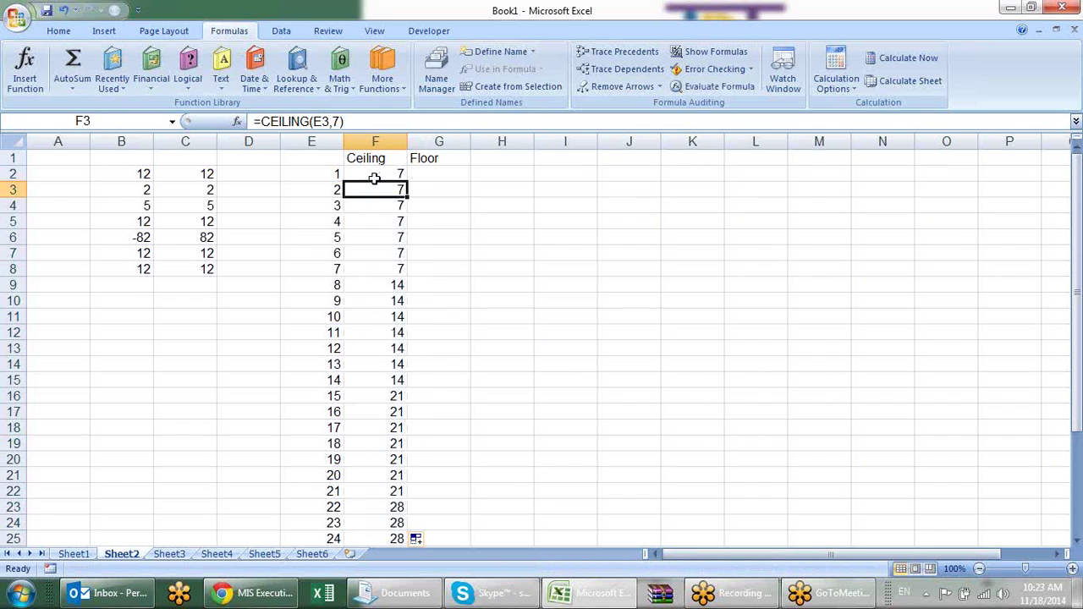
click(330, 269)
click(390, 175)
click(382, 235)
click(383, 267)
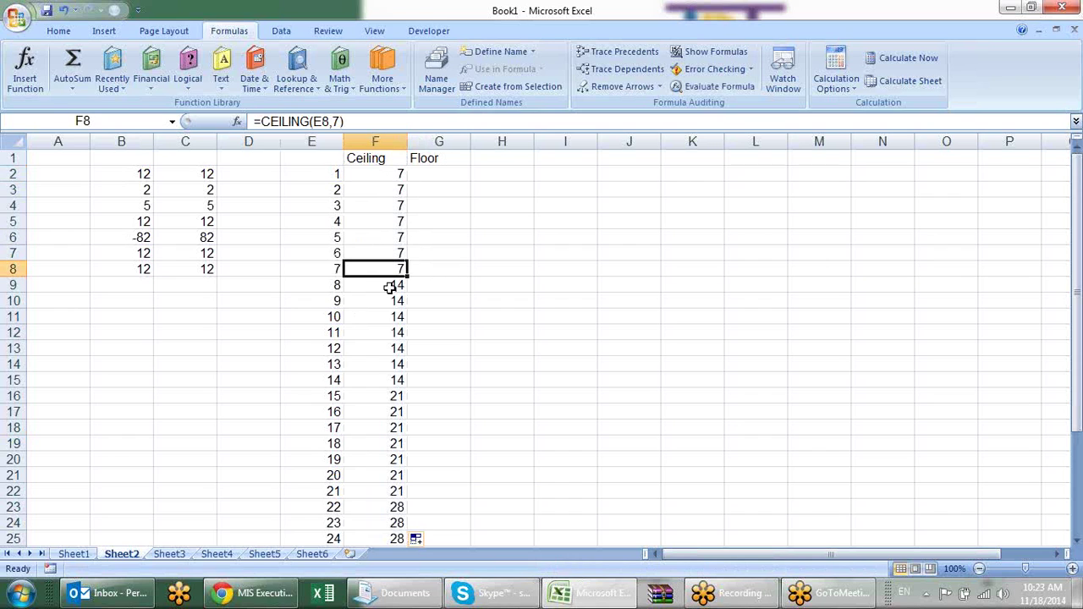
click(336, 292)
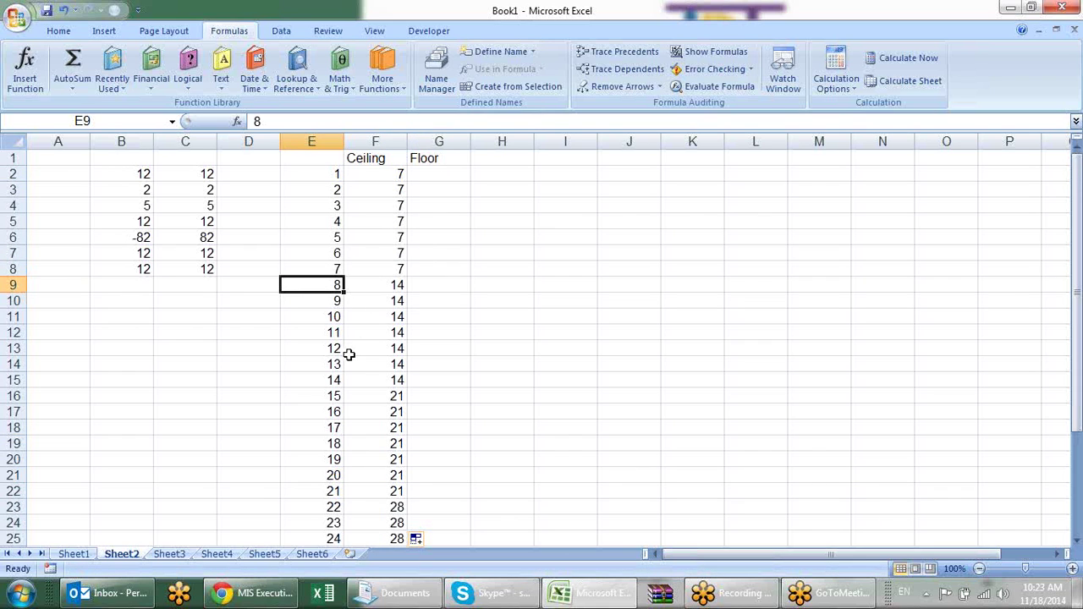
click(453, 176)
Step: Enter =FLOOR(E2,7) in G2, fill it down column G, and compare with the Ceiling formulas
text(=)
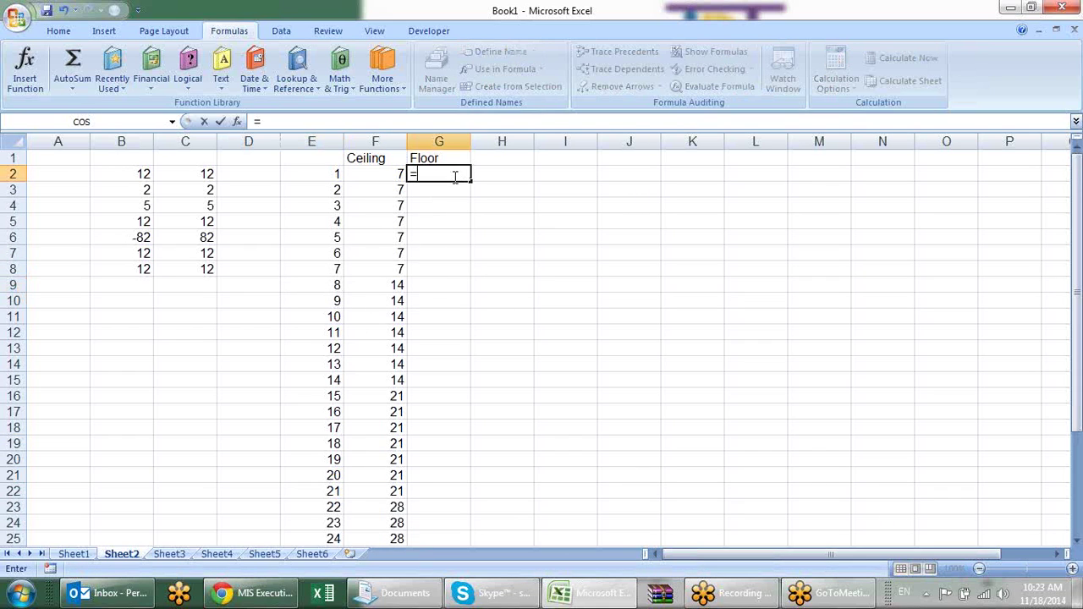
text(FLOOR()
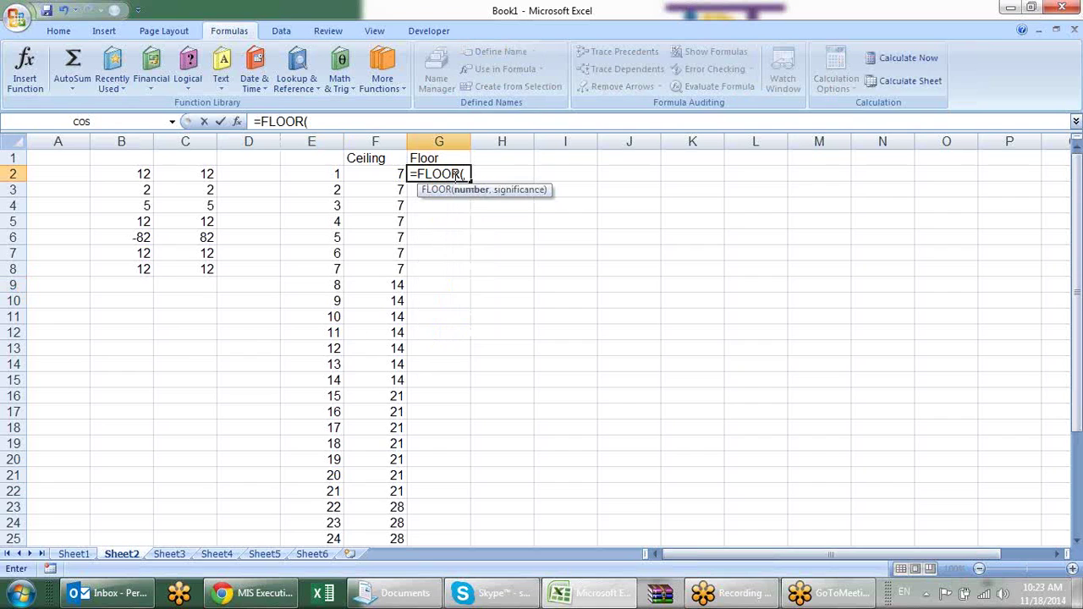
click(334, 175)
text(,7)
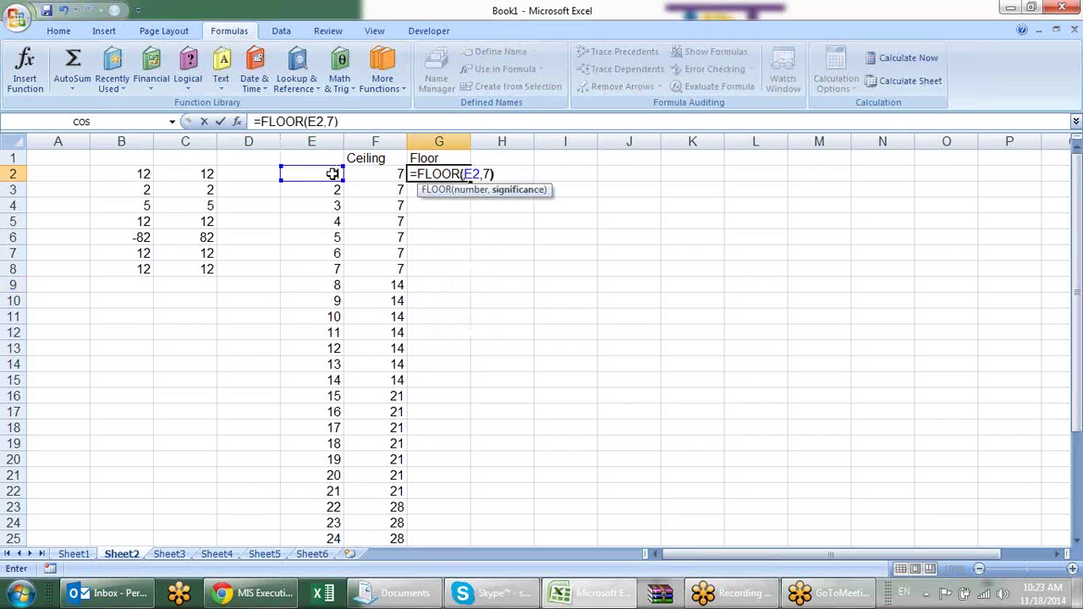
key(Return)
click(466, 177)
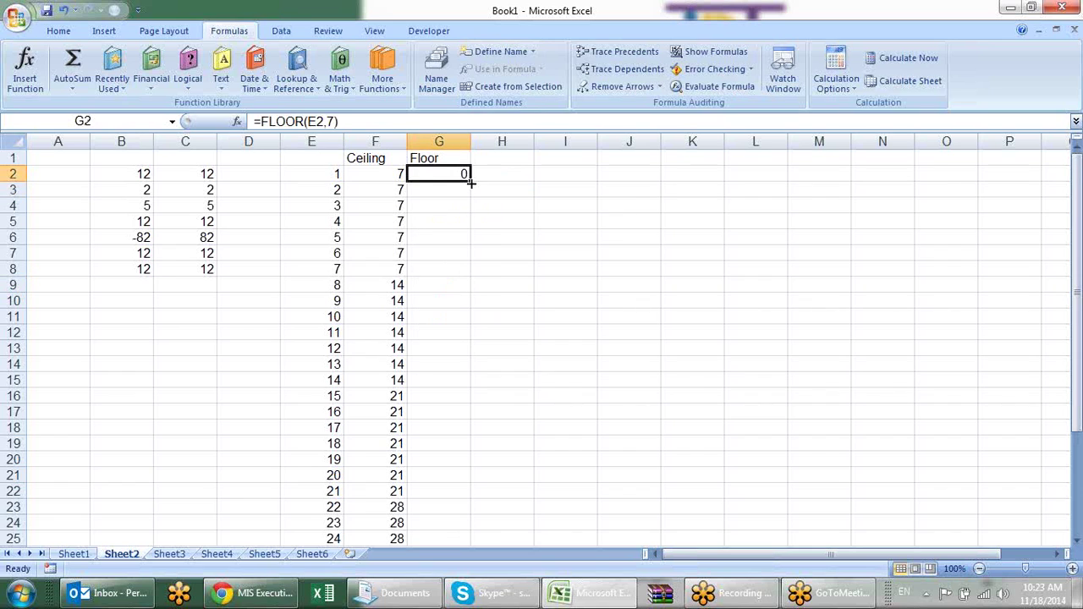
double_click(471, 181)
click(453, 269)
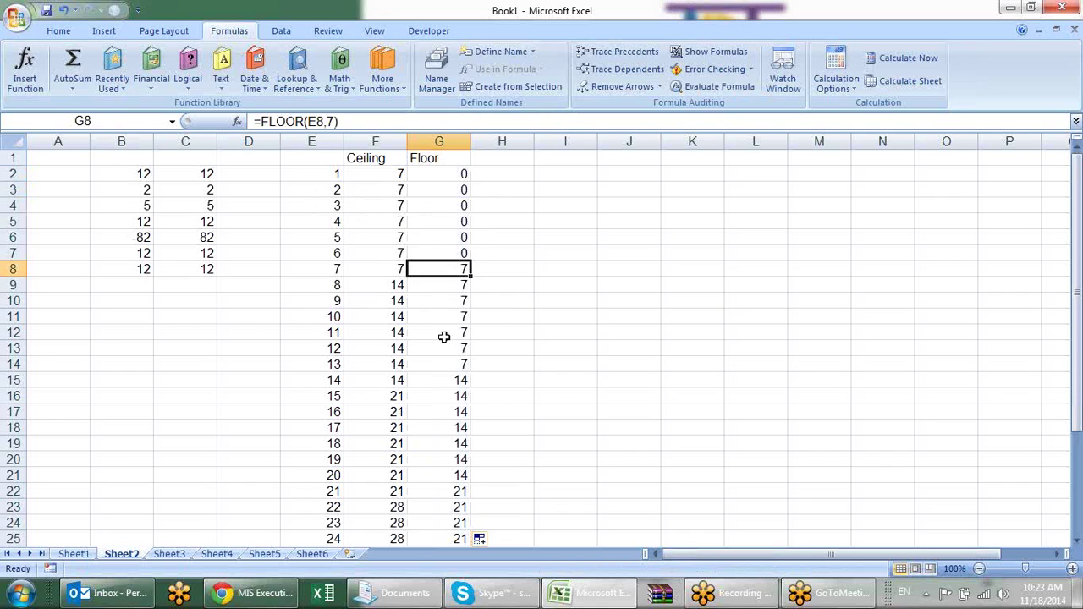
click(458, 382)
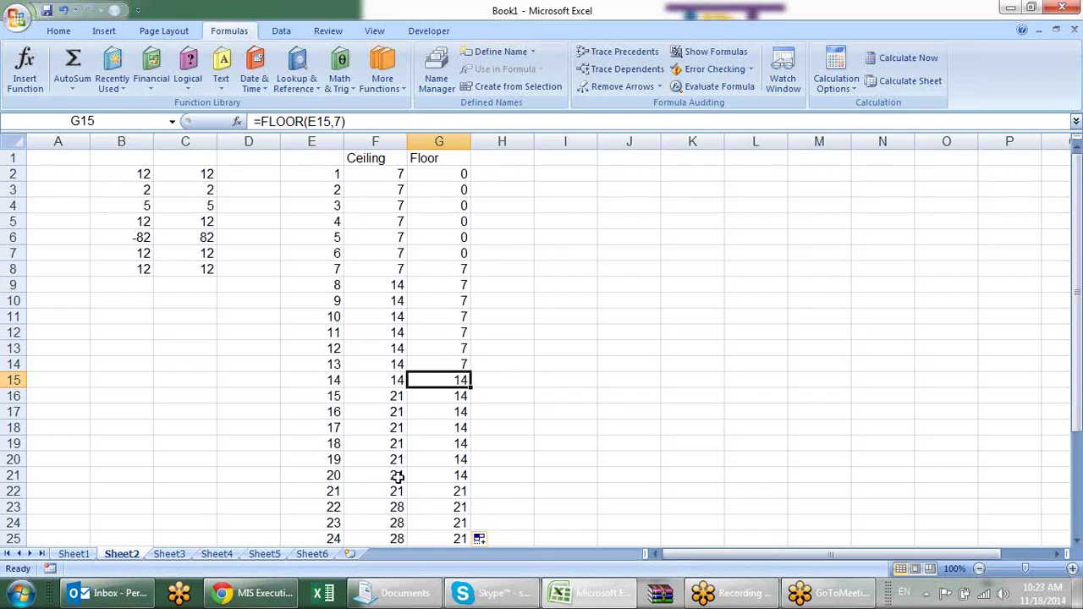
click(393, 197)
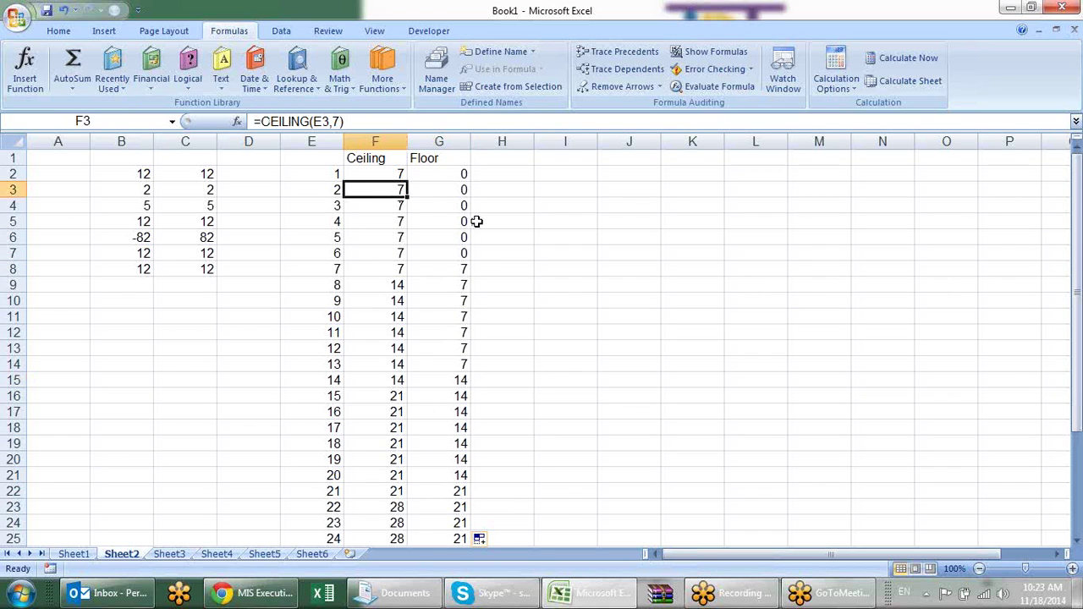
click(456, 196)
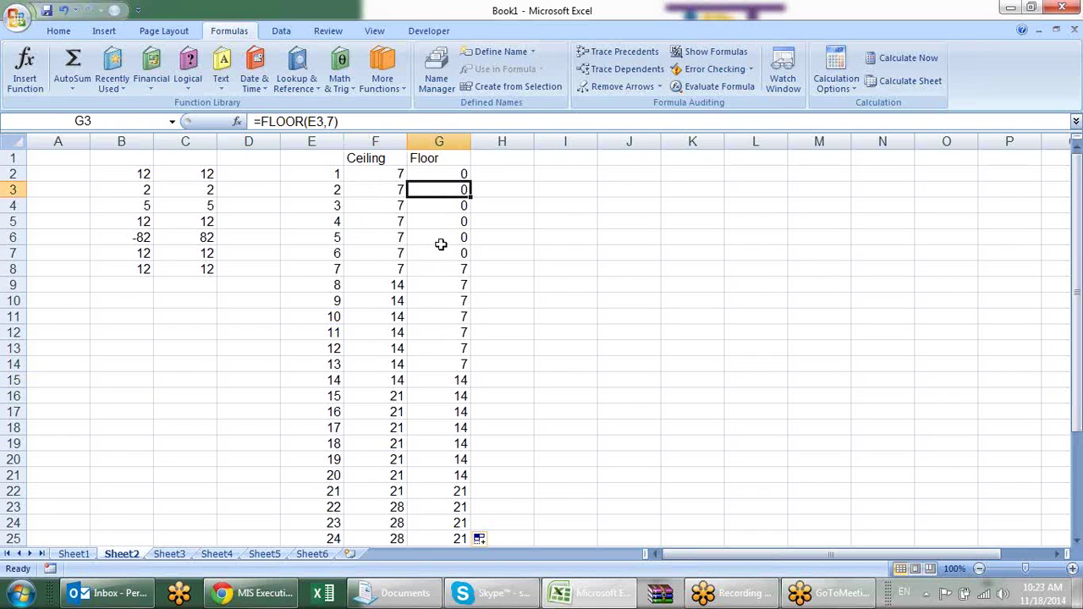
click(395, 170)
Step: Change F2 to =CEILING(E2,7)/7, fill it down column F, and check the result for 16
key(F2)
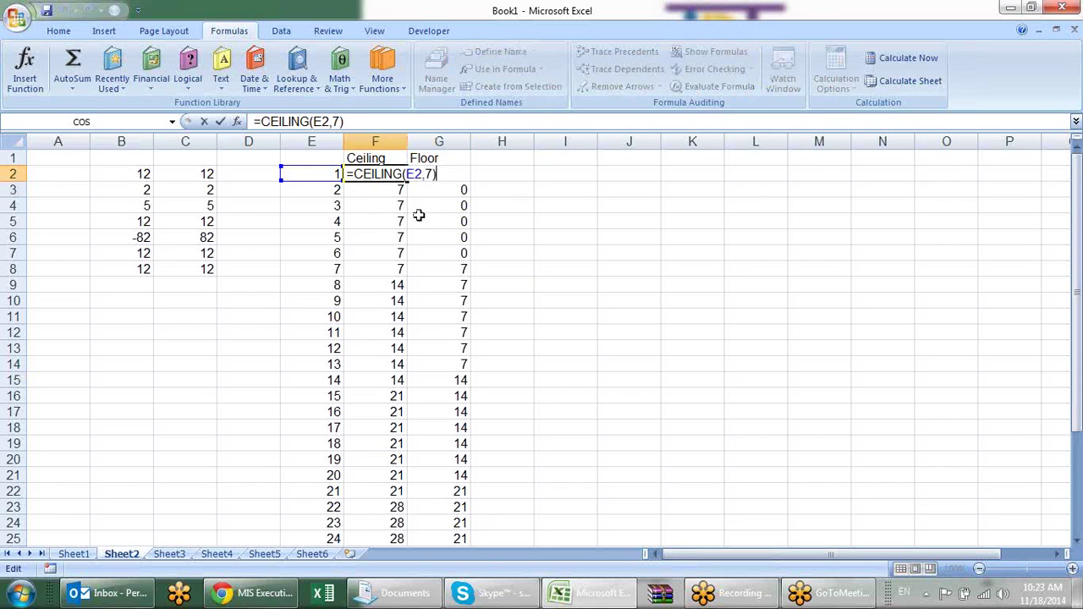
text(7)/7)
key(Return)
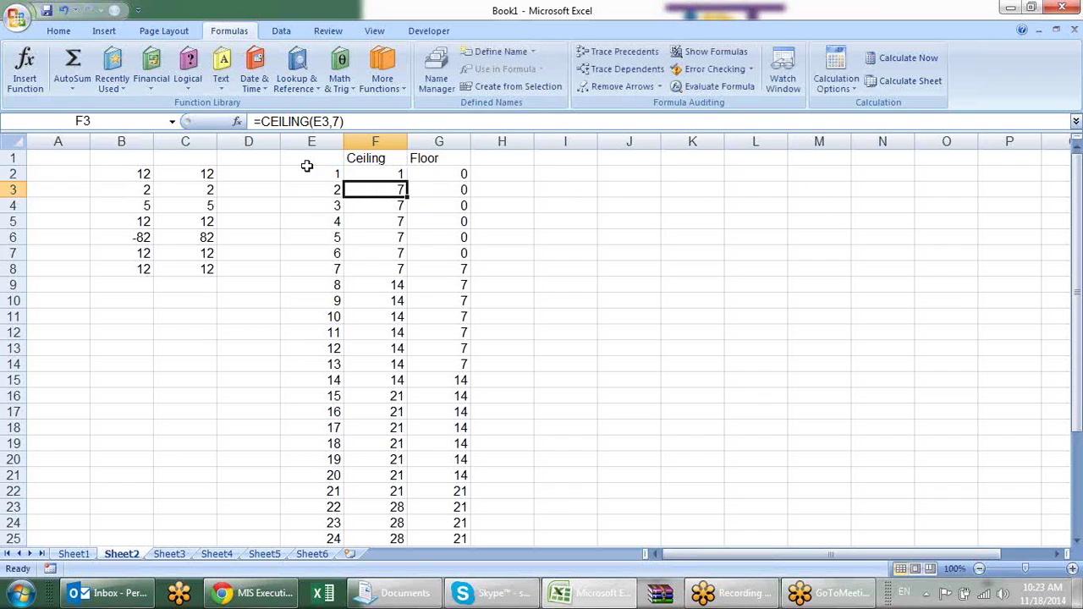
click(381, 172)
double_click(407, 180)
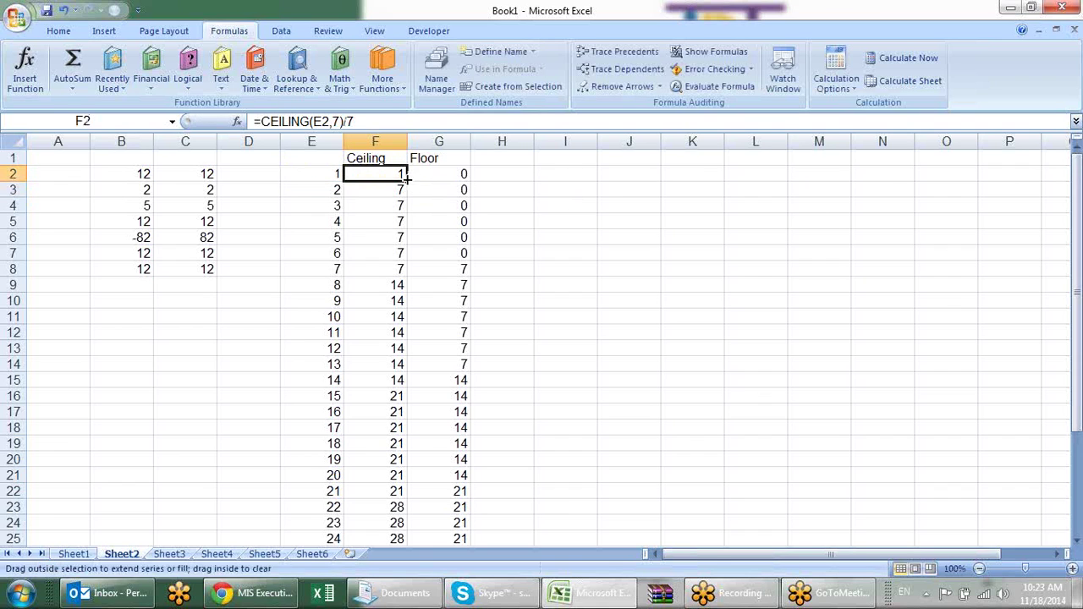
click(569, 195)
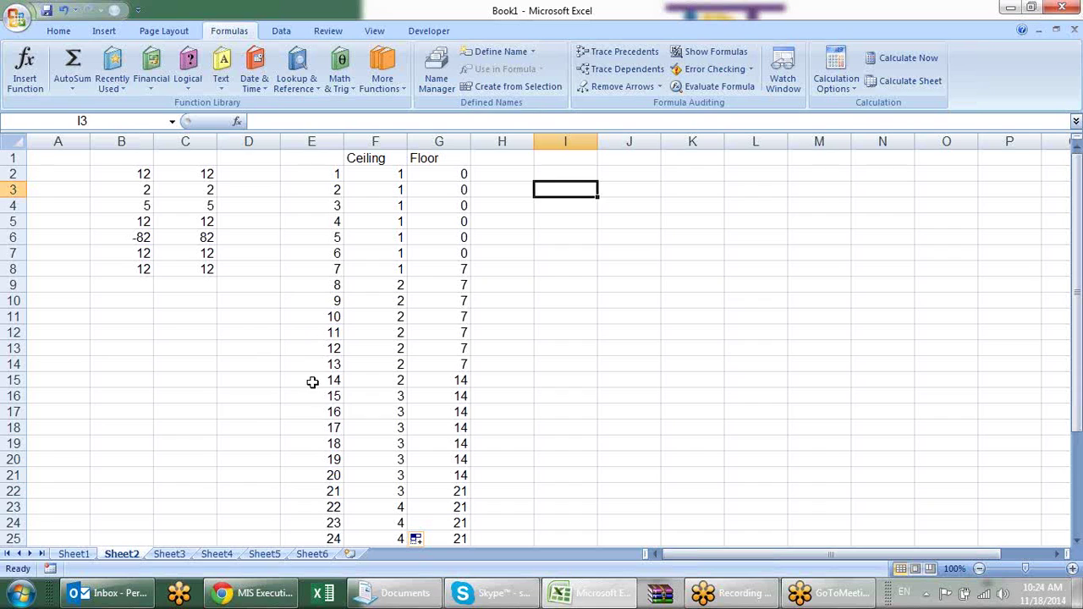
click(330, 414)
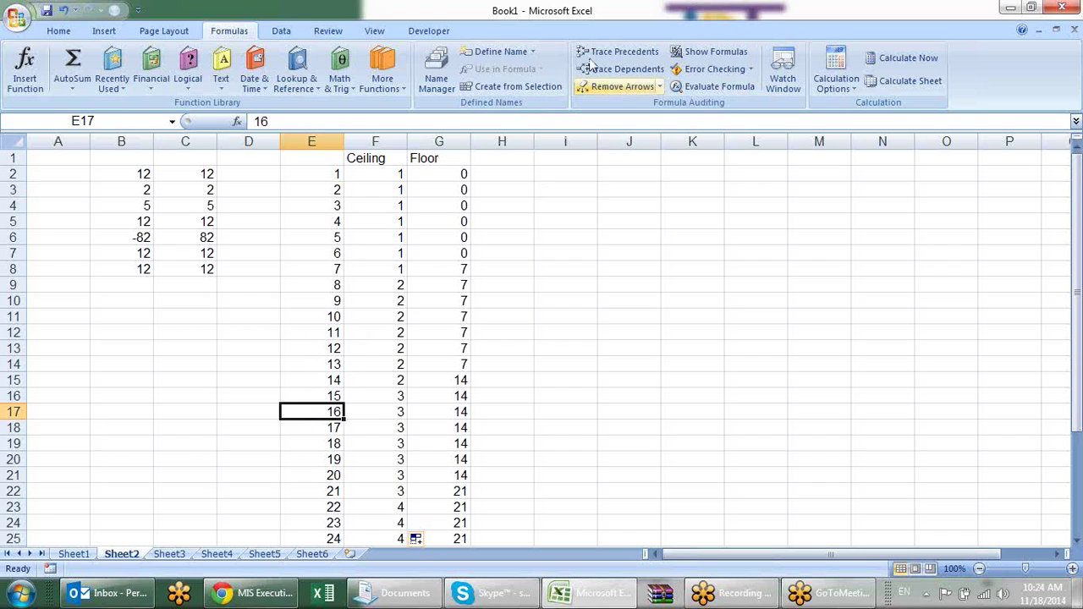
click(372, 427)
Step: Change G2's formula to =FLOOR(E2,7)/7, which returns 0
click(371, 413)
click(461, 172)
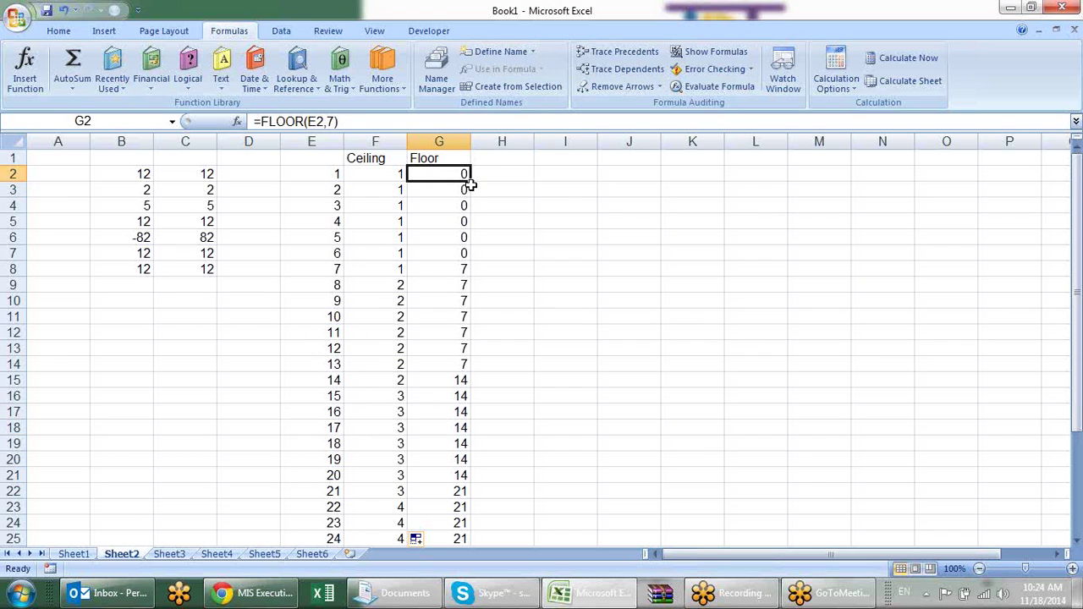
key(F2)
text(/7)
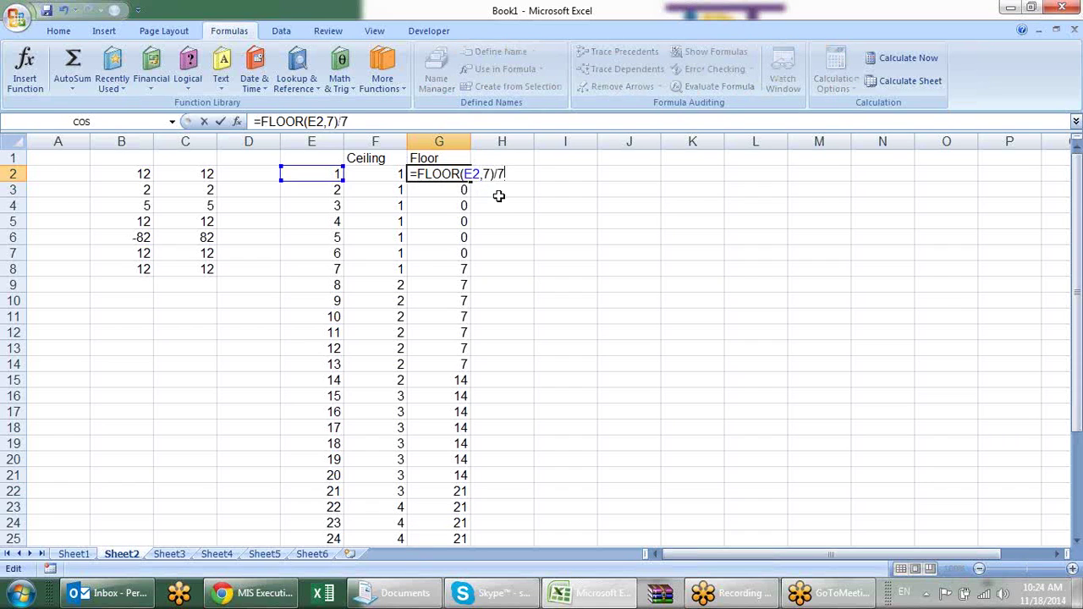
key(Return)
click(471, 175)
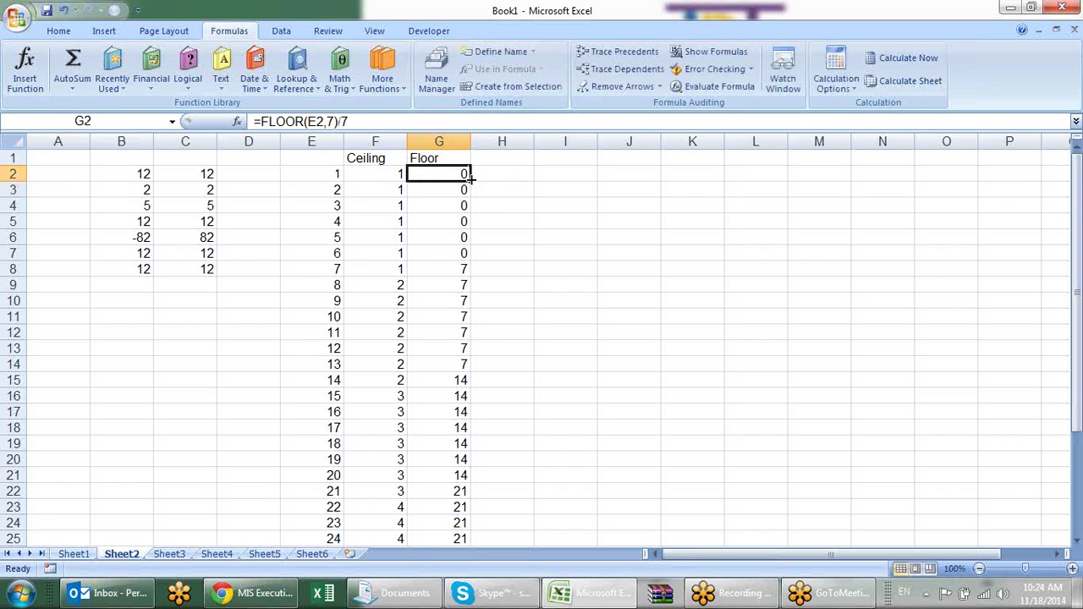
Step: Bold the 16 in E17 and compare column E values with their ceiling results
click(327, 410)
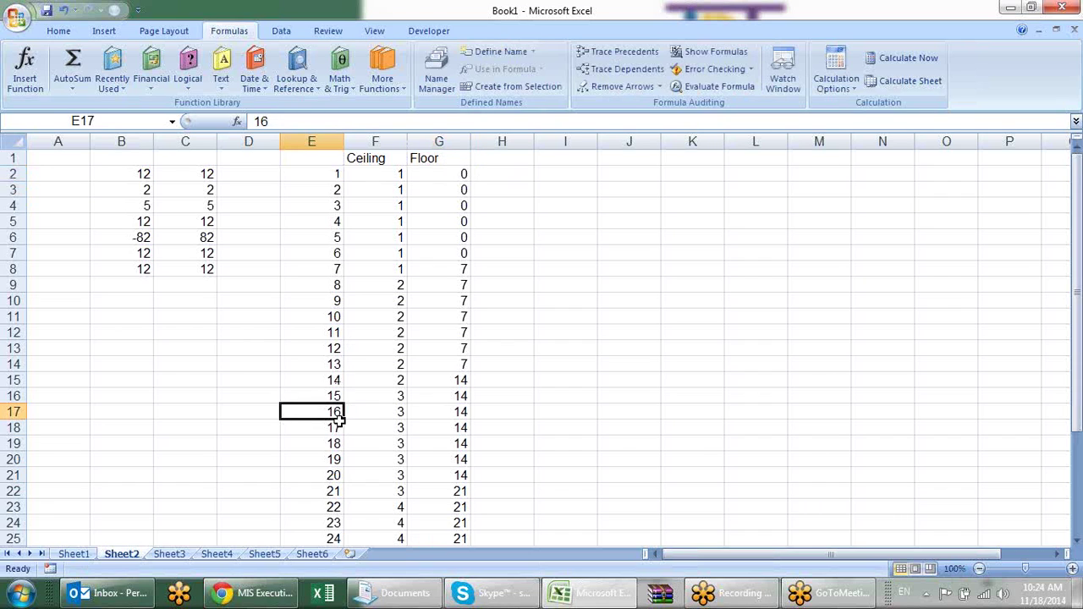
key(ctrl+b)
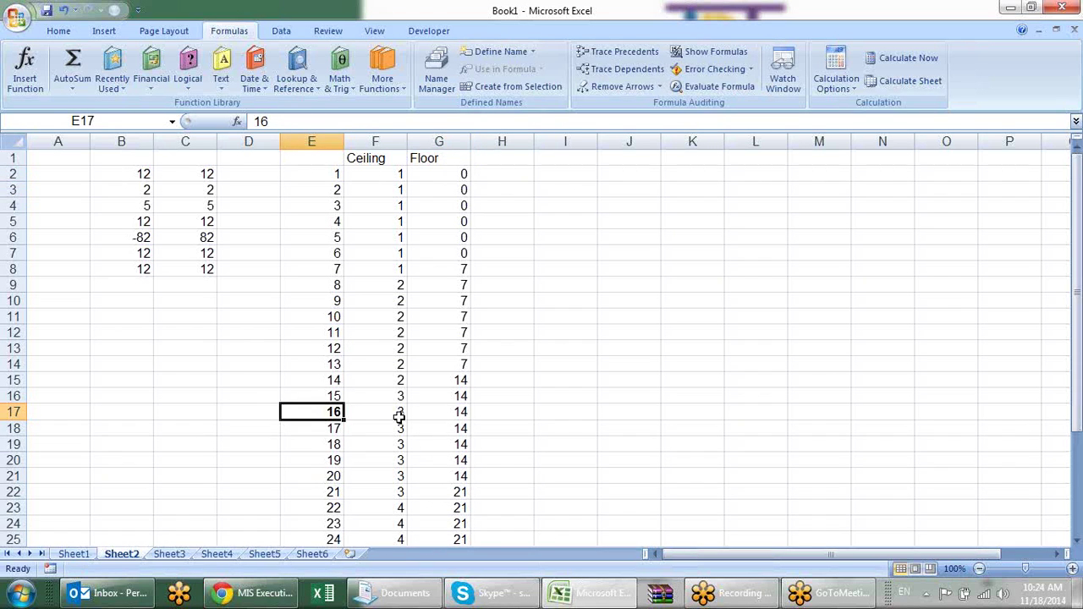
click(398, 413)
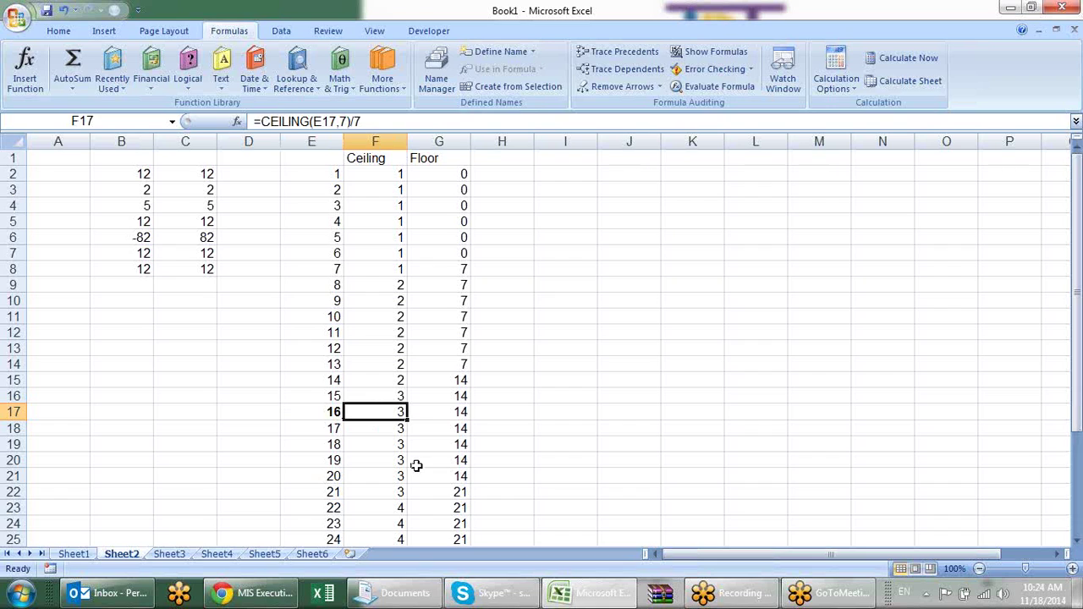
click(332, 255)
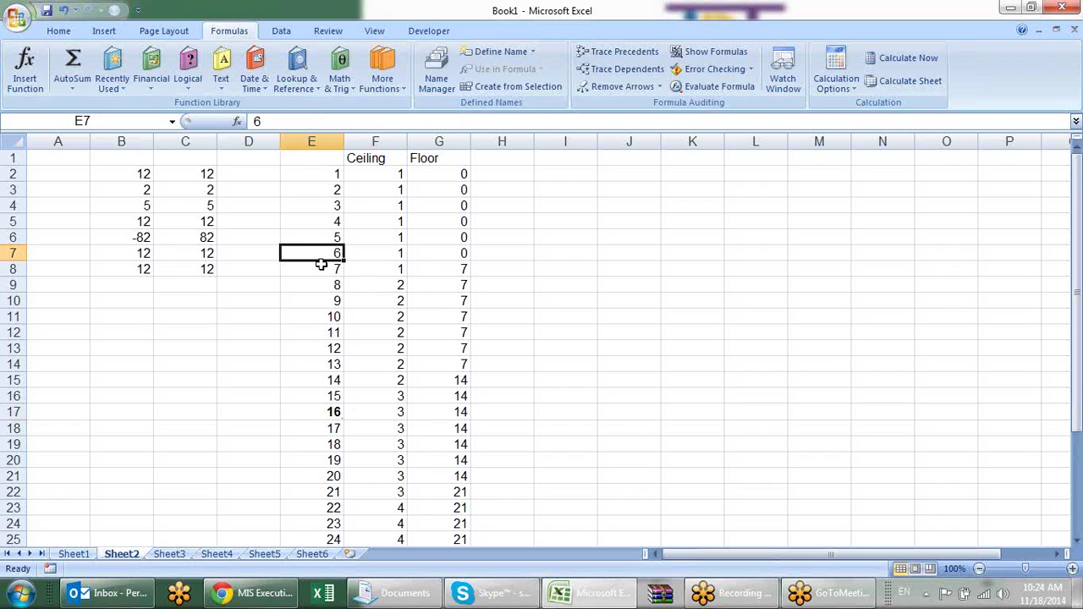
click(334, 315)
click(385, 428)
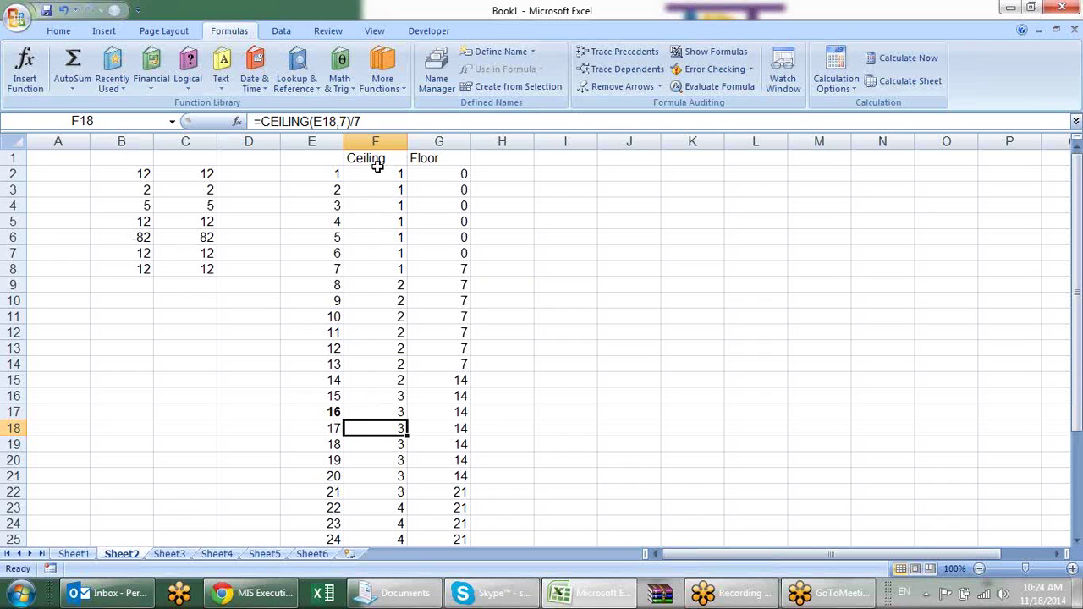
click(323, 411)
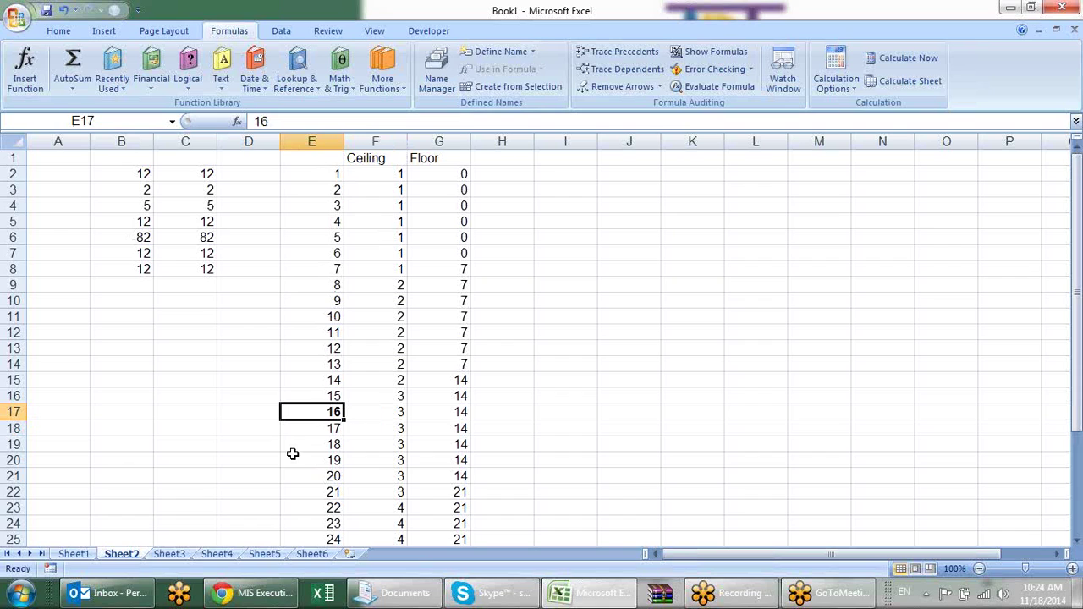
click(372, 416)
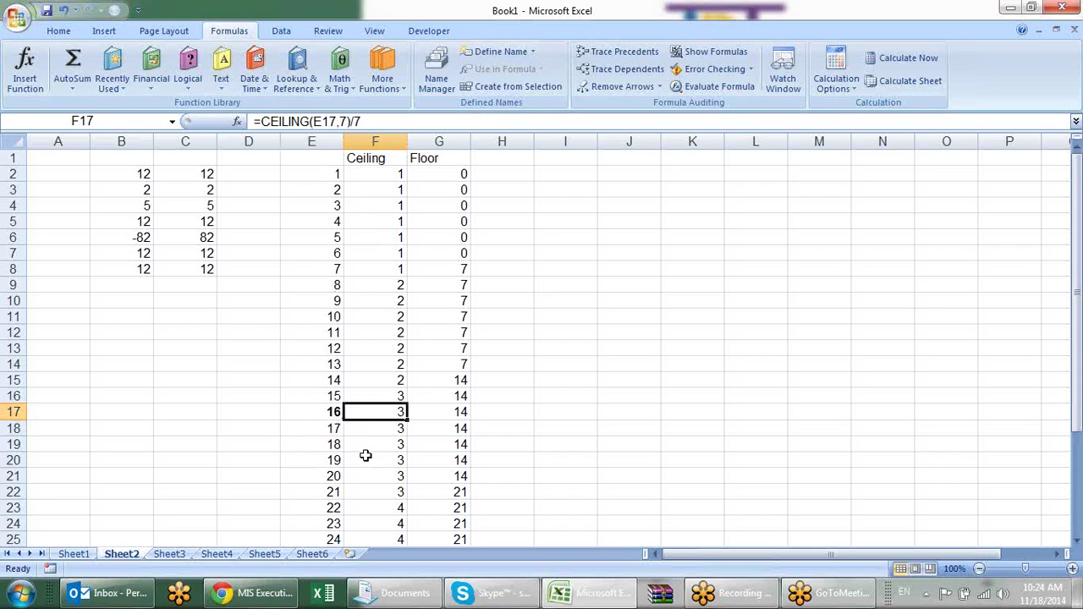
click(460, 177)
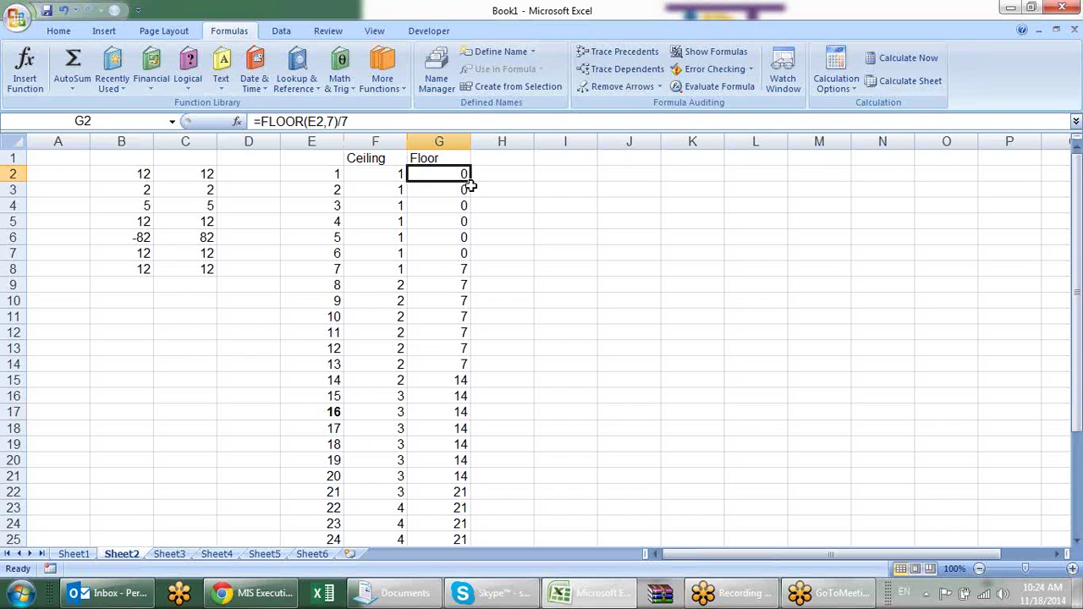
double_click(471, 182)
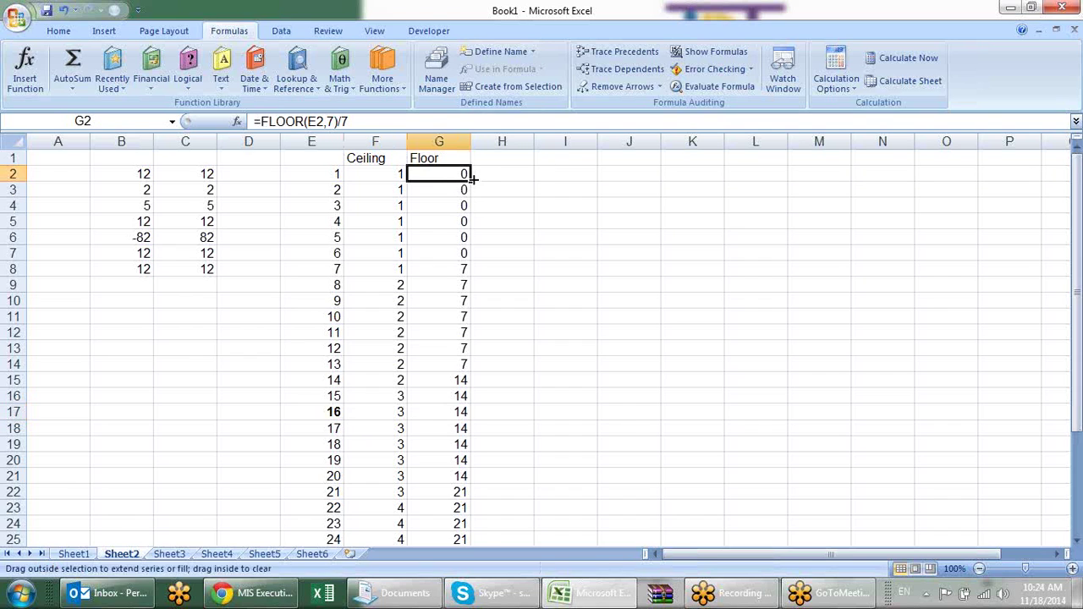
click(472, 174)
click(545, 237)
click(460, 191)
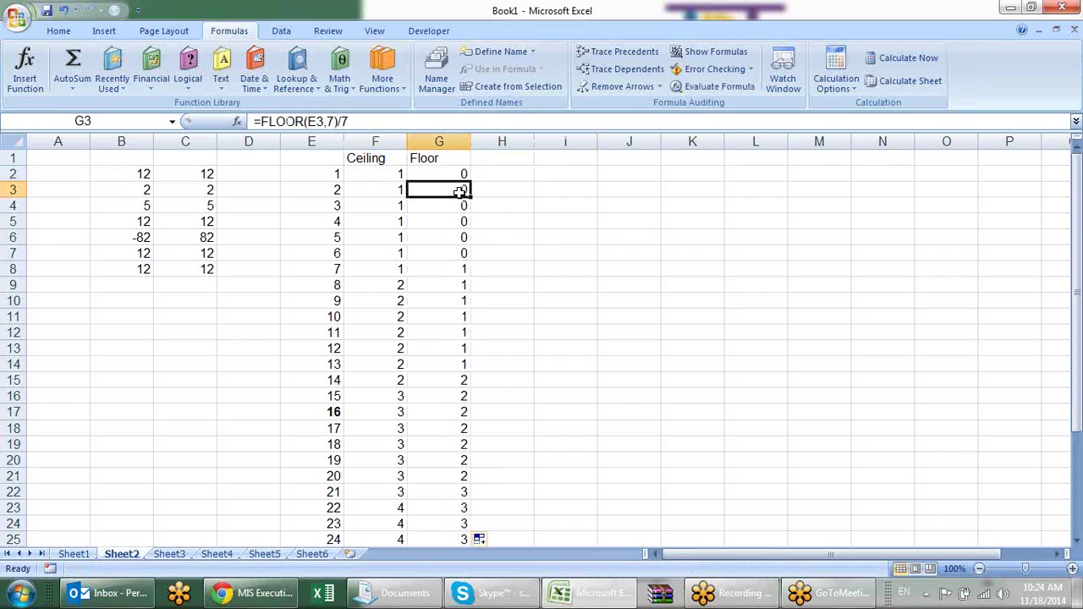
click(459, 282)
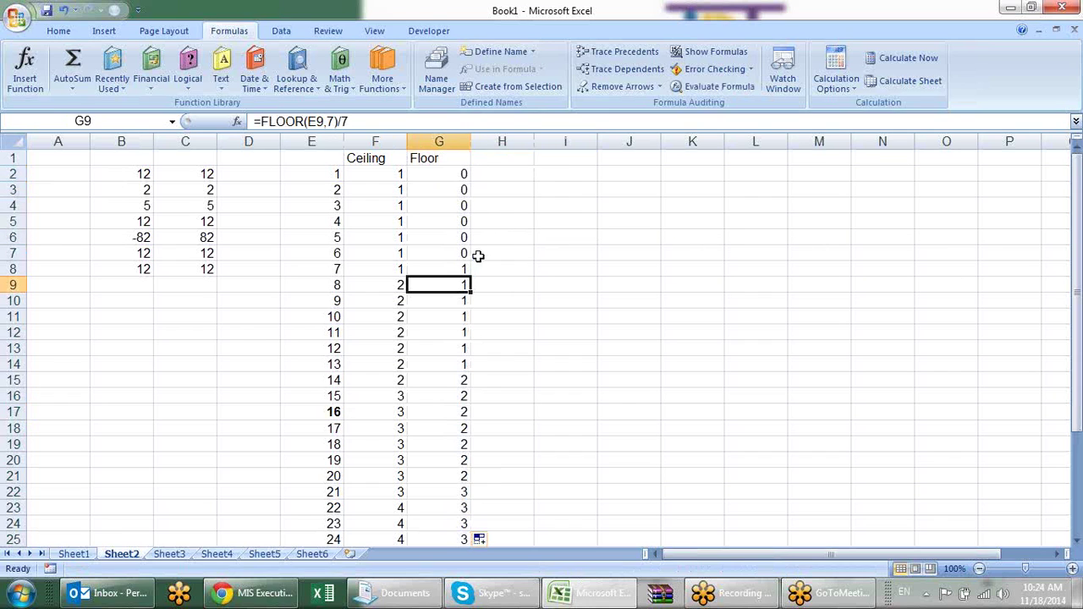
click(334, 463)
click(344, 477)
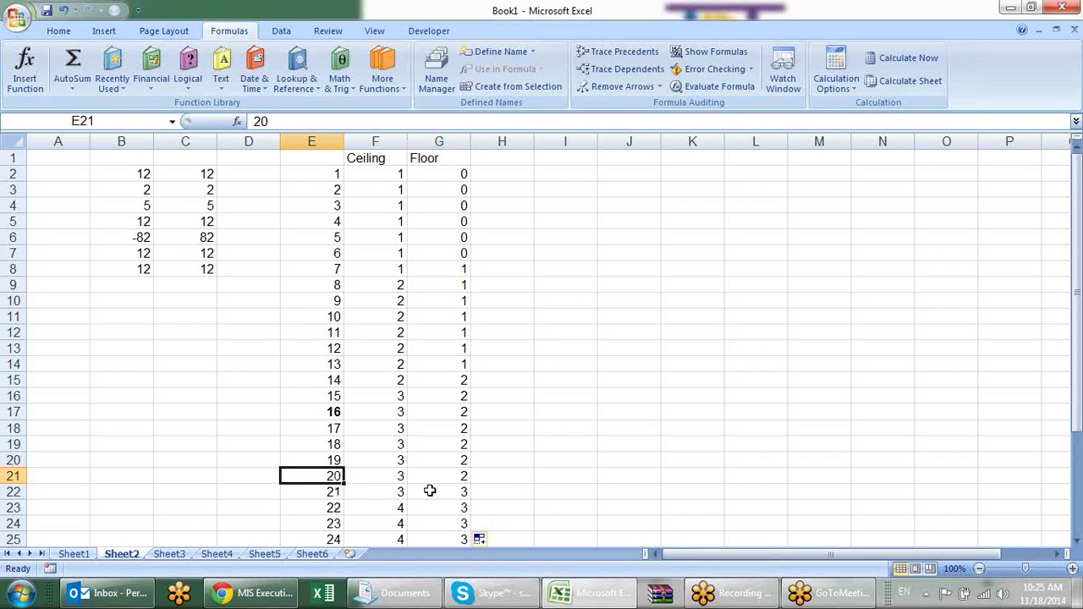
click(465, 479)
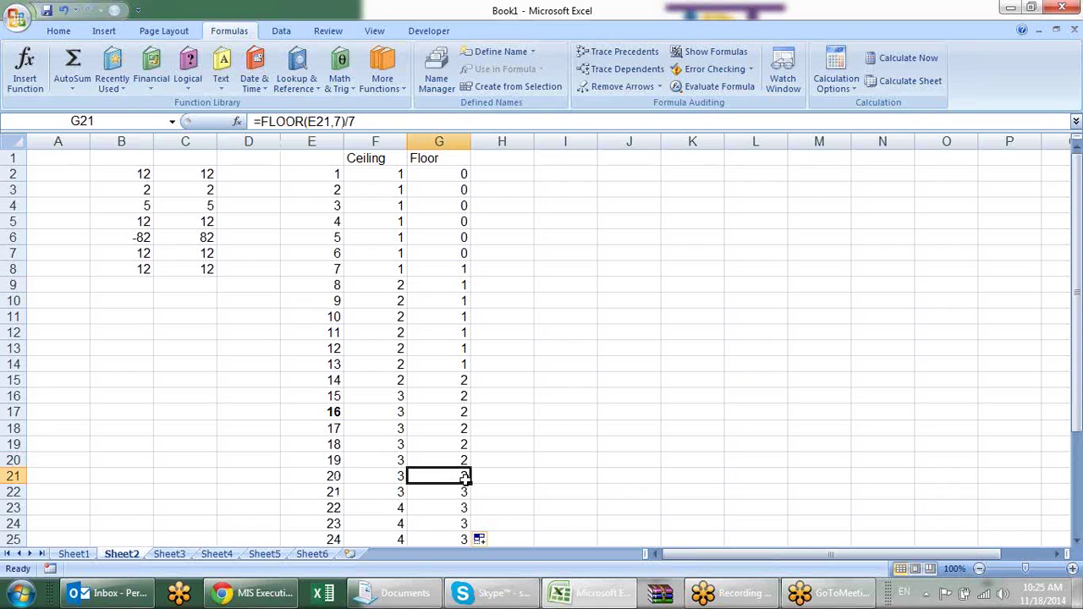
click(585, 188)
Step: Enter 1-jan-2014 as the starting date in I2
click(594, 172)
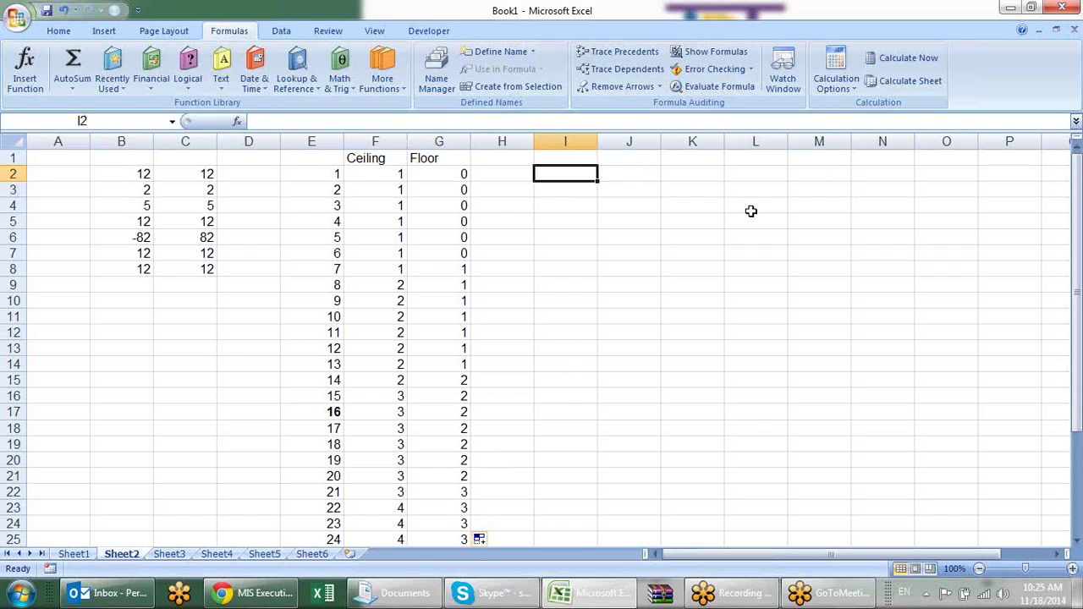
key(ctrl+semicolon)
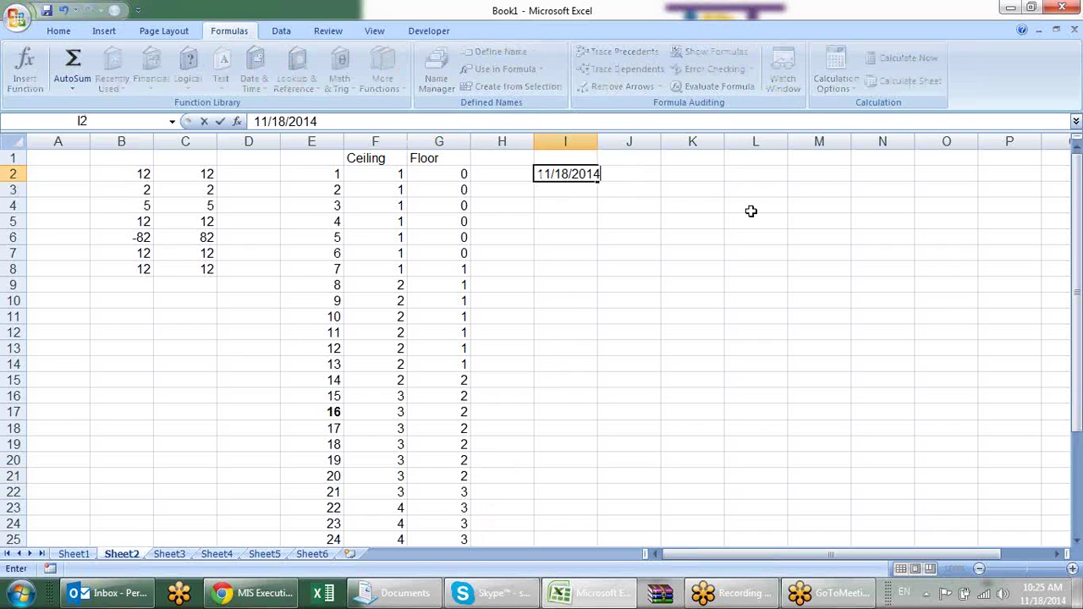
key(Escape)
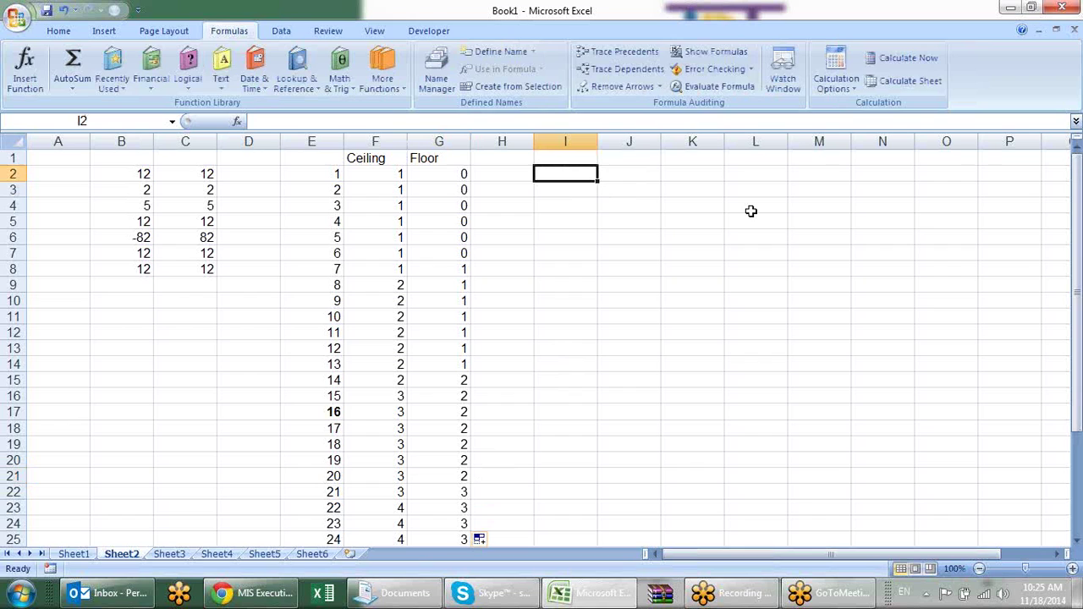
text(1-jan-2014)
key(Return)
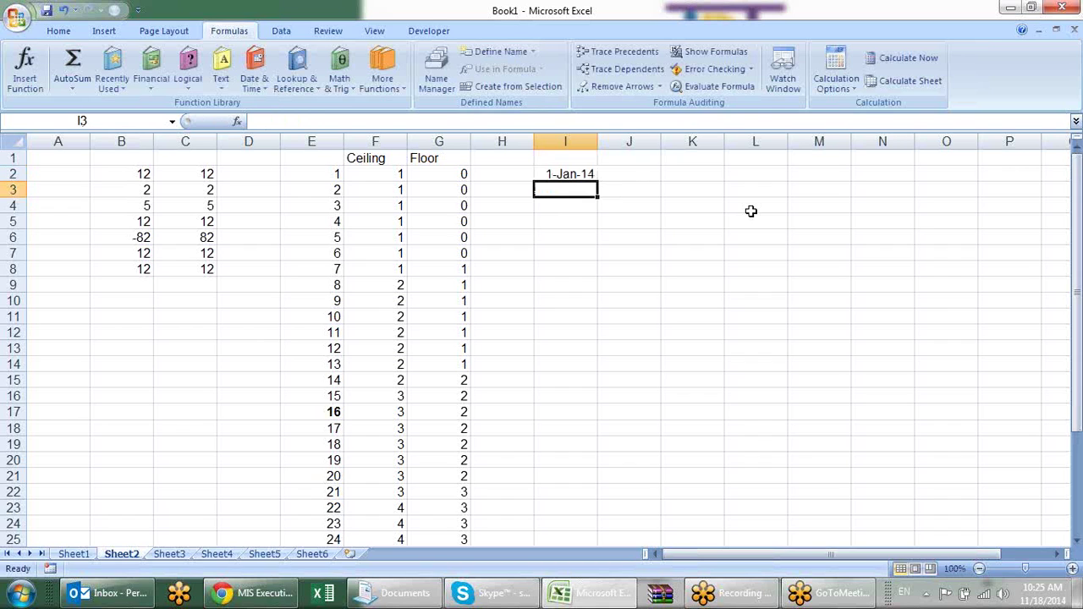
Step: Enter =I2+10 in I3 to add ten days
text(=1)
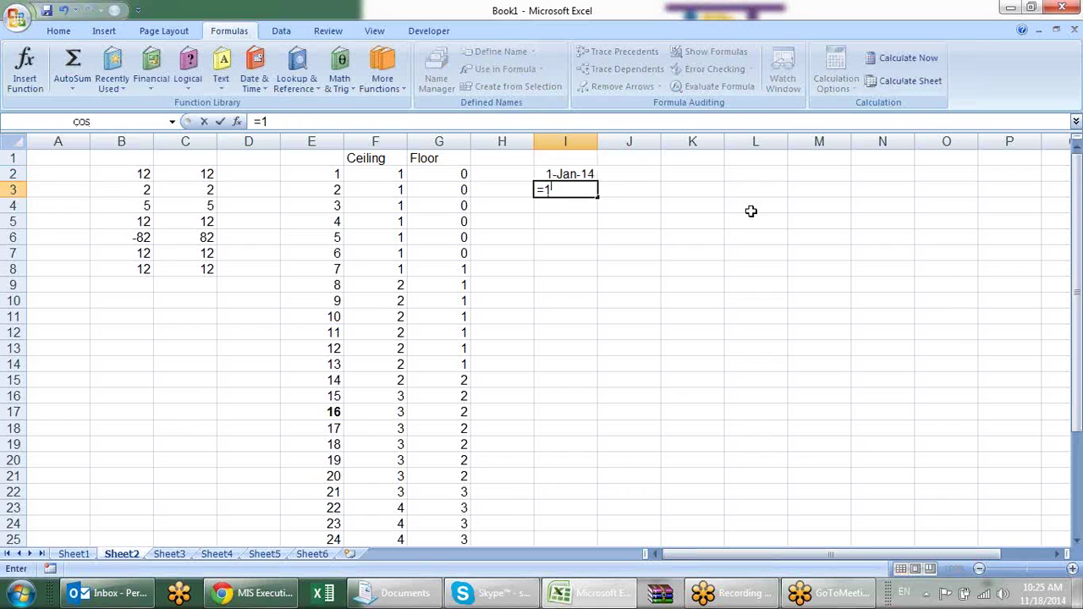
key(Up)
key(Down)
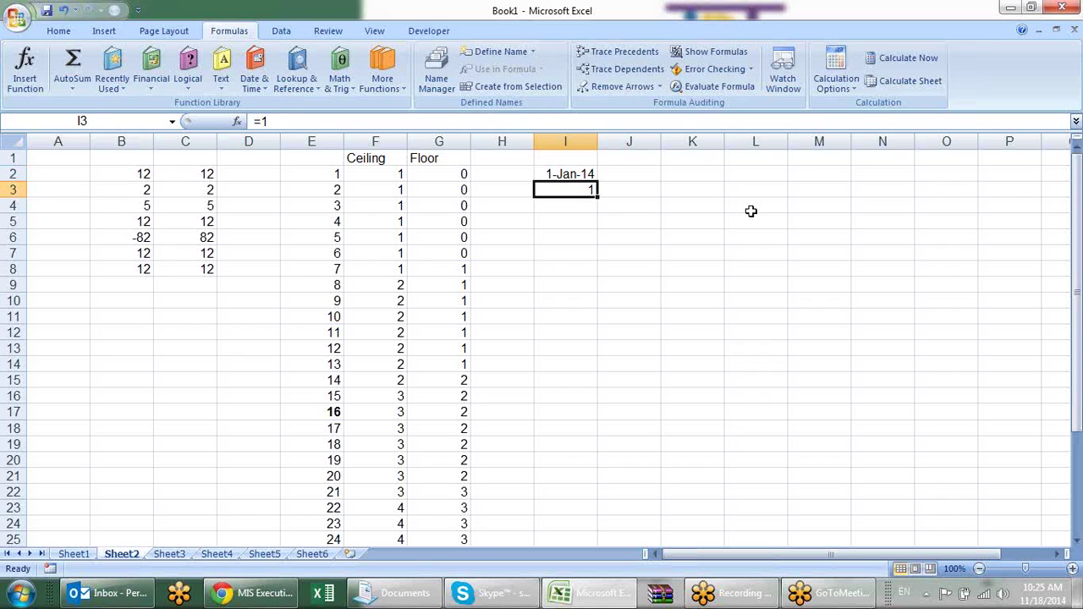
text(=)
key(Up)
text(+10)
key(Return)
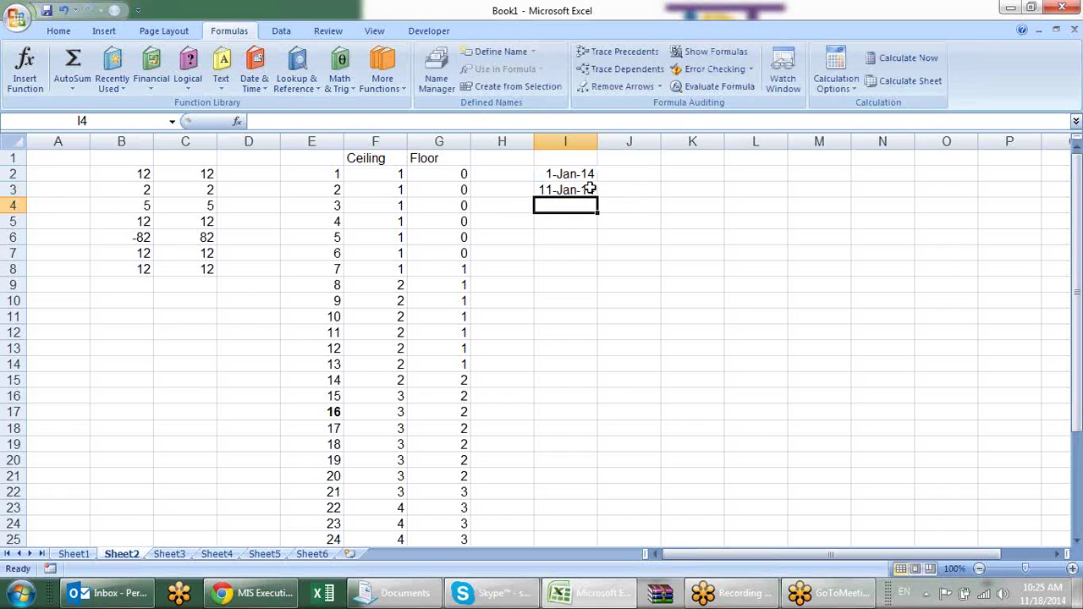
Step: Fill the 10-day date series down to I27 and autofit column I's width
click(589, 189)
drag(596, 194, 601, 306)
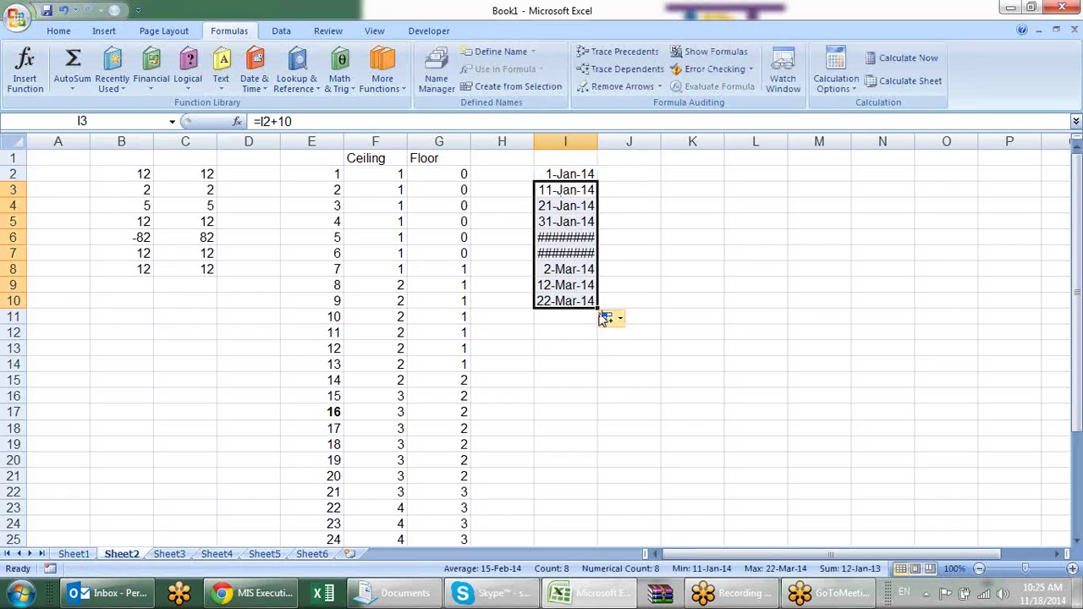
drag(597, 308, 599, 526)
scroll(680, 327, up, 1)
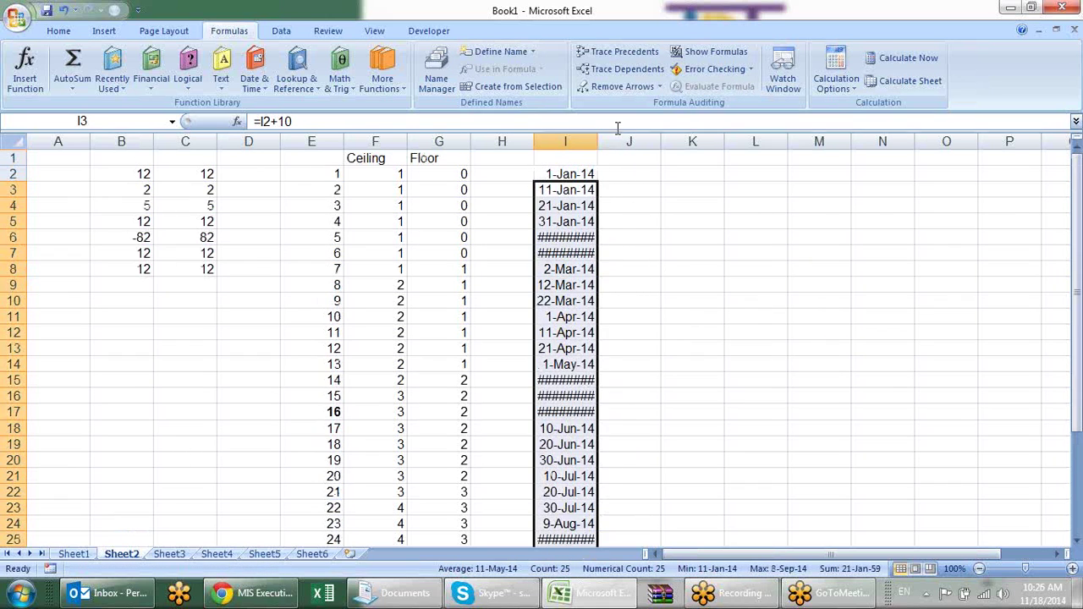
click(669, 237)
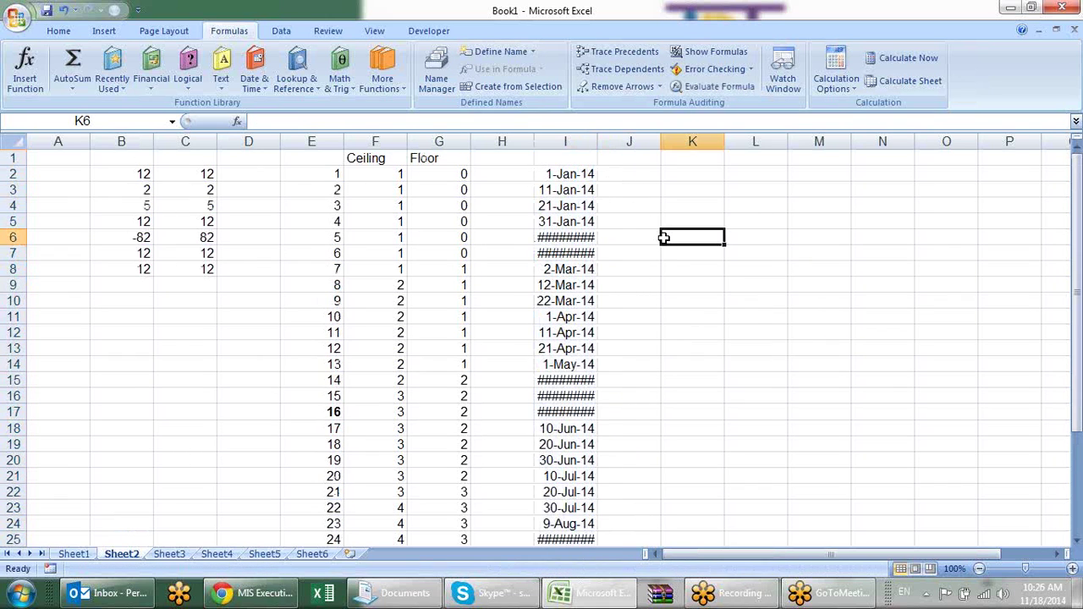
double_click(594, 141)
click(633, 173)
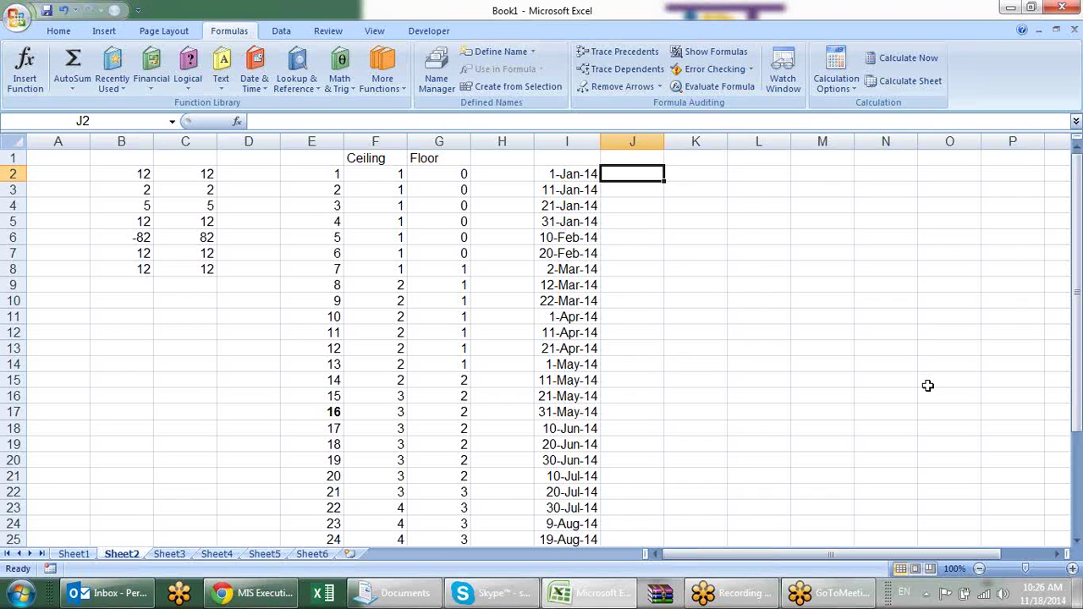
key(Right)
text(1)
key(Return)
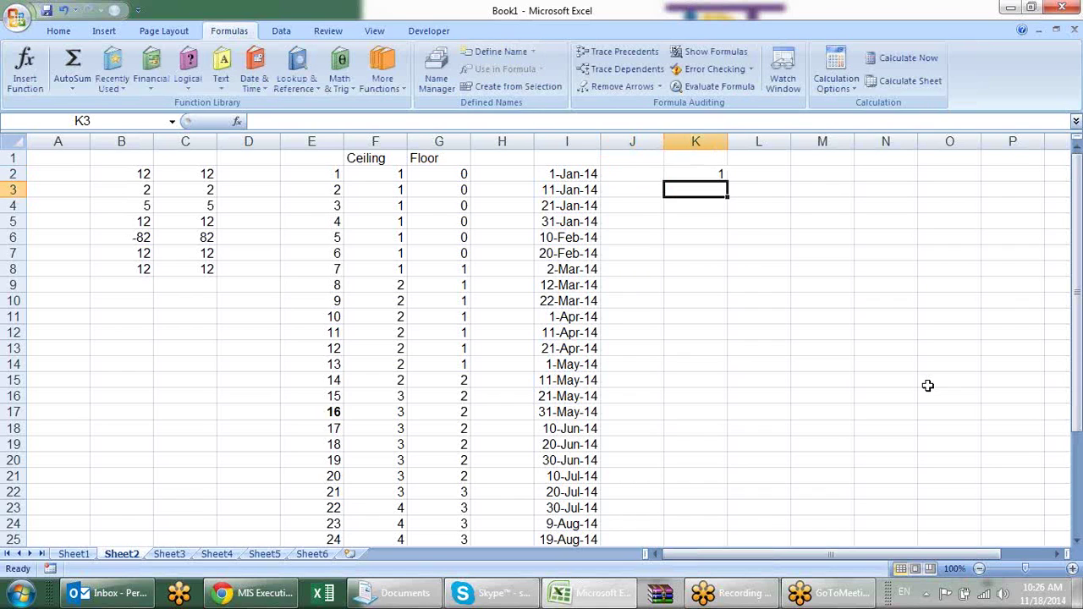
key(Up)
key(Right)
text(=)
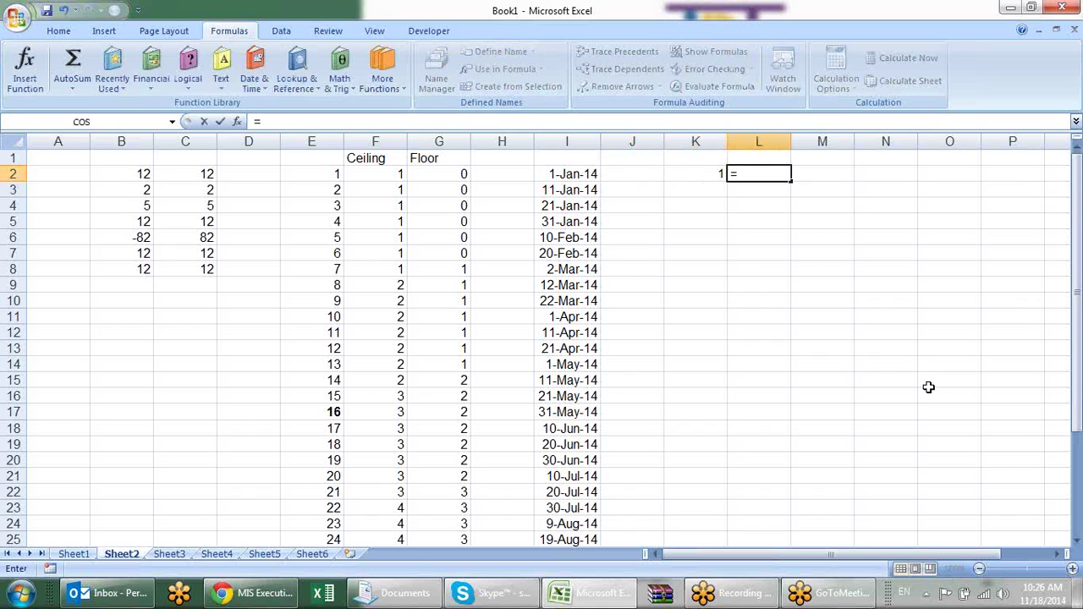
text(te)
key(Tab)
key(Left)
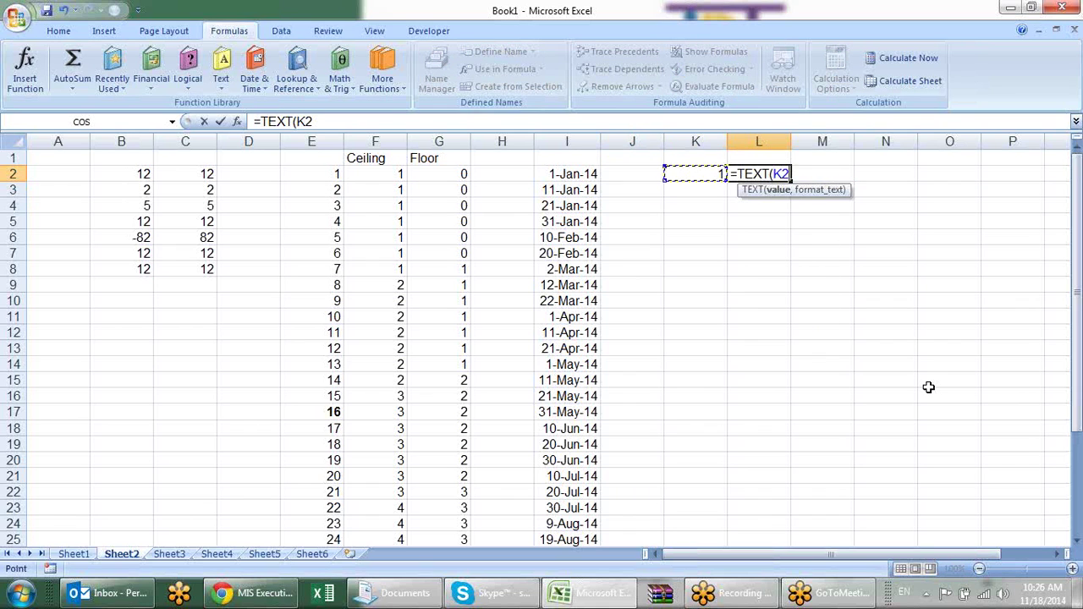
text(,"ddd)
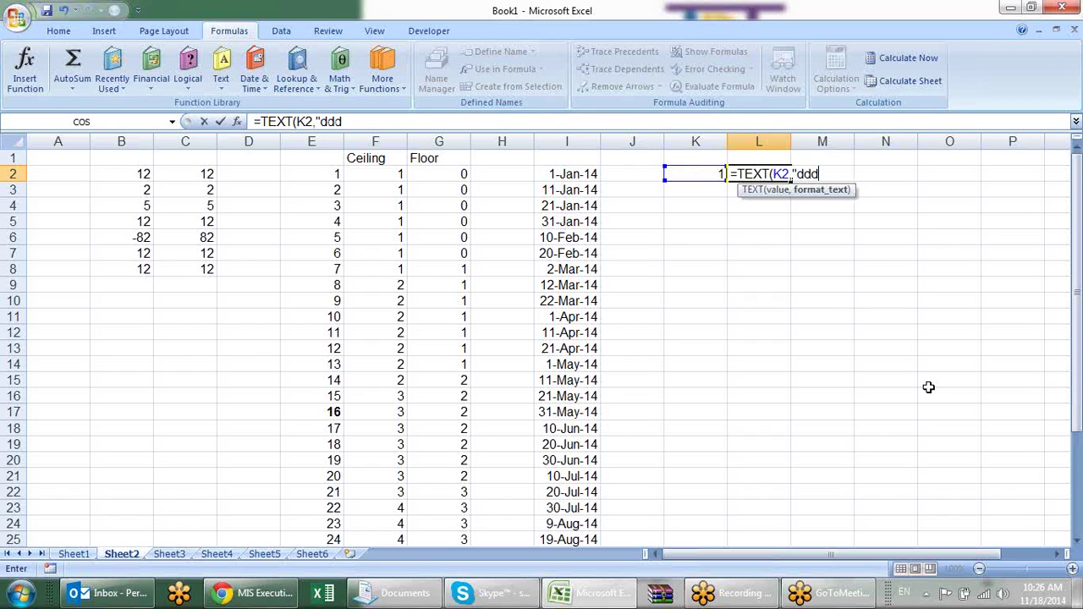
text("))
key(Return)
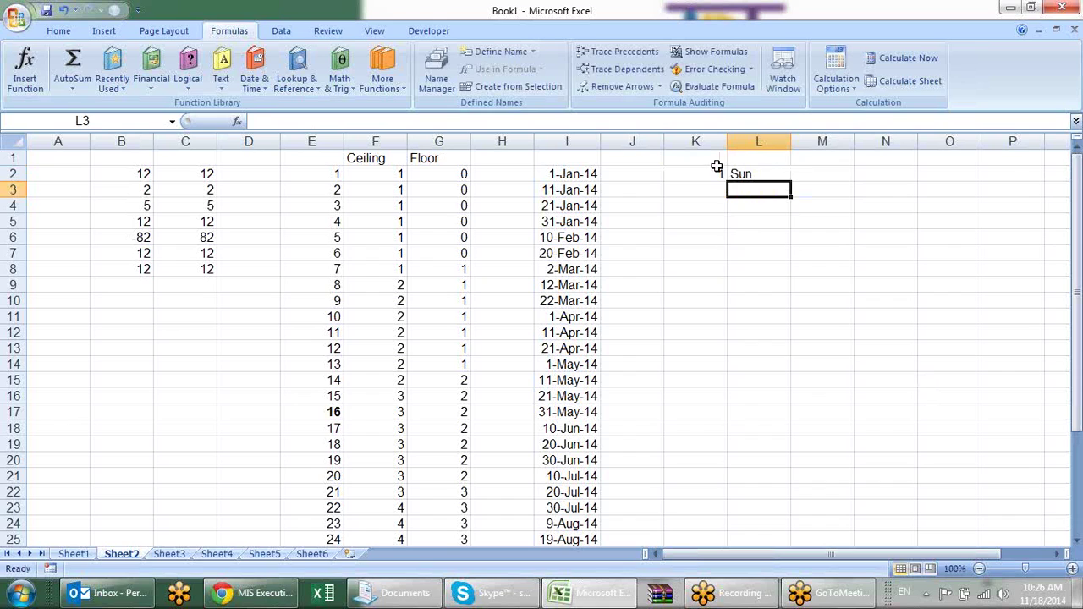
click(717, 169)
key(ctrl+shift+3)
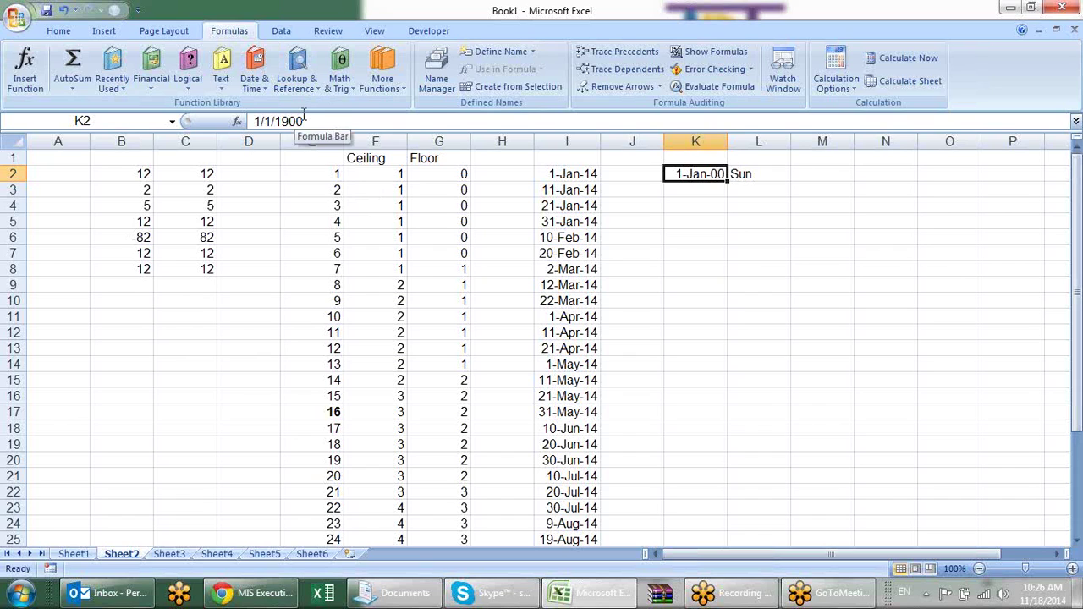
drag(706, 174, 767, 176)
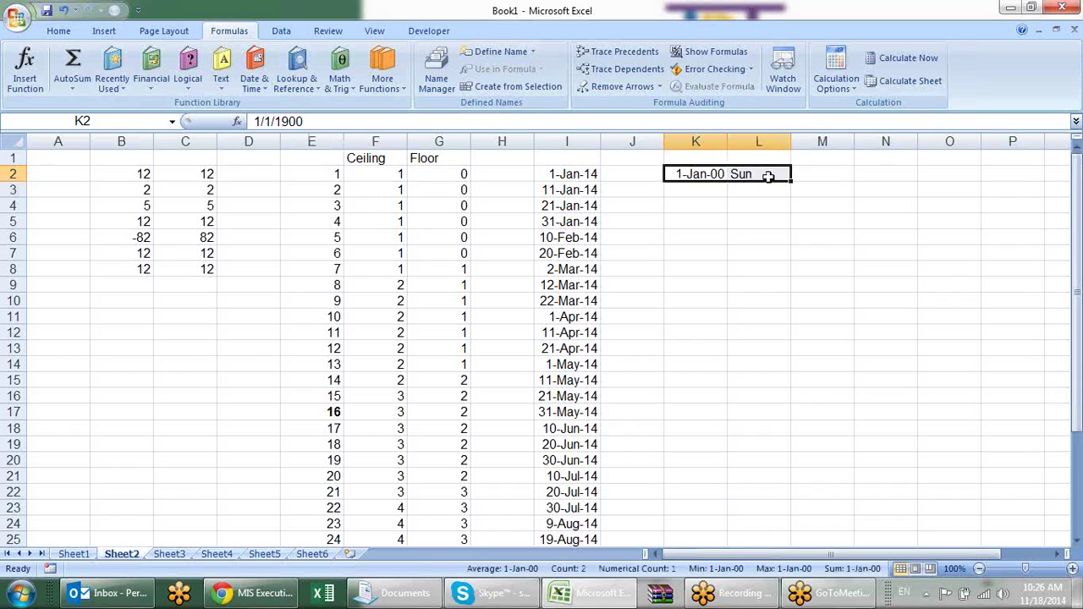
key(Delete)
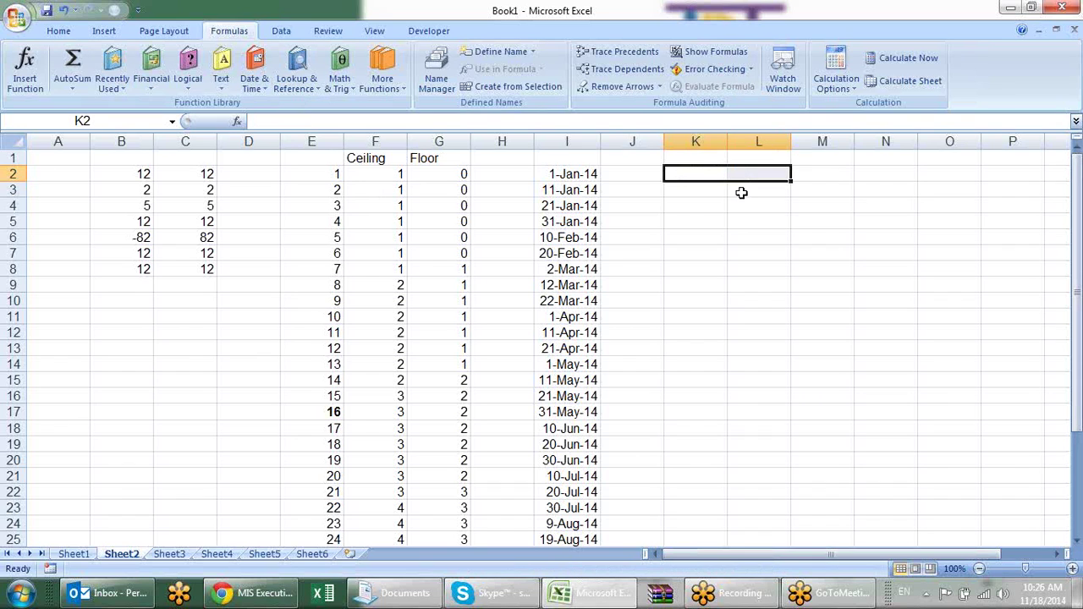
Step: Show I2's first date as serial number 41640 in General format, then begin J2's formula
click(630, 178)
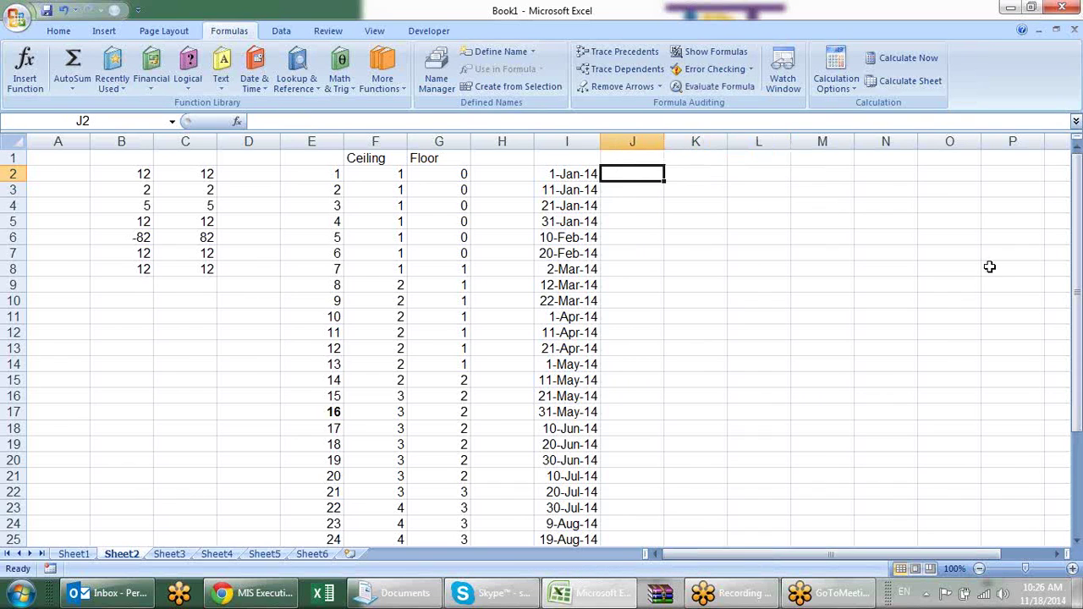
text(=)
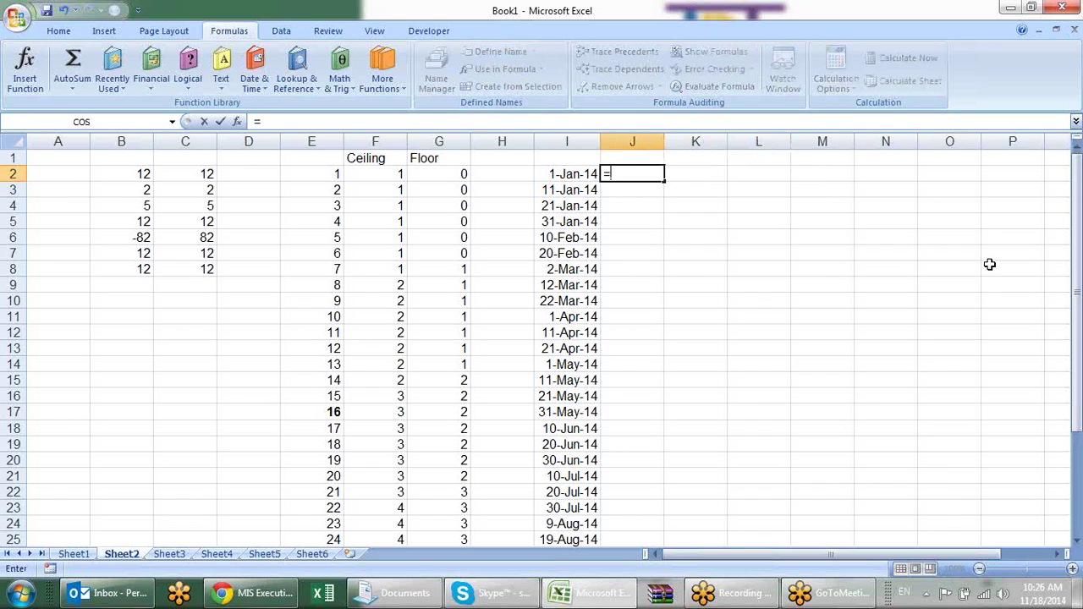
key(Escape)
key(Left)
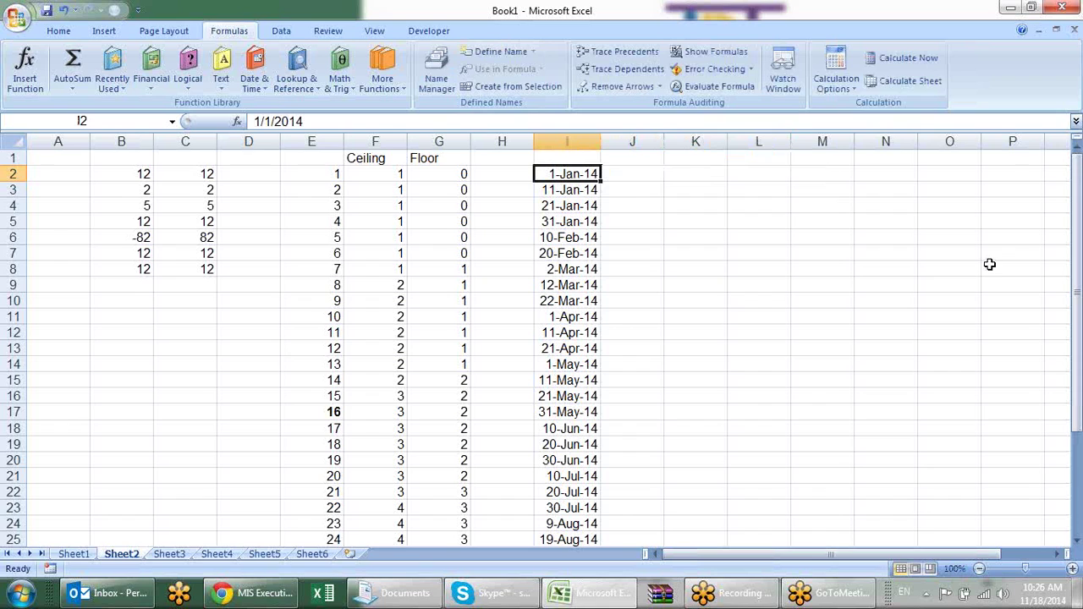
key(ctrl+shift+asciitilde)
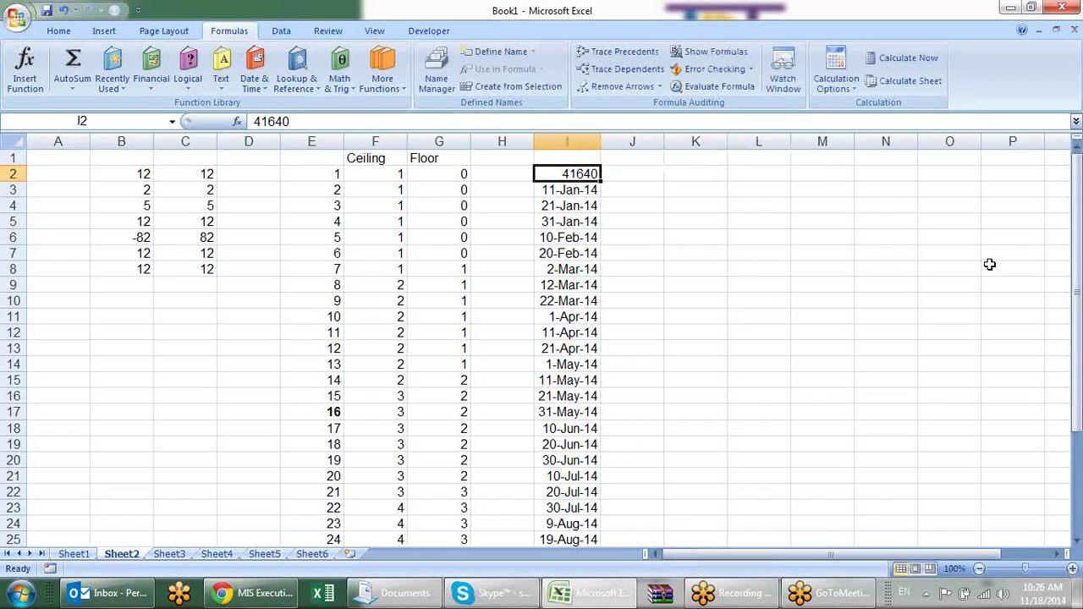
key(Right)
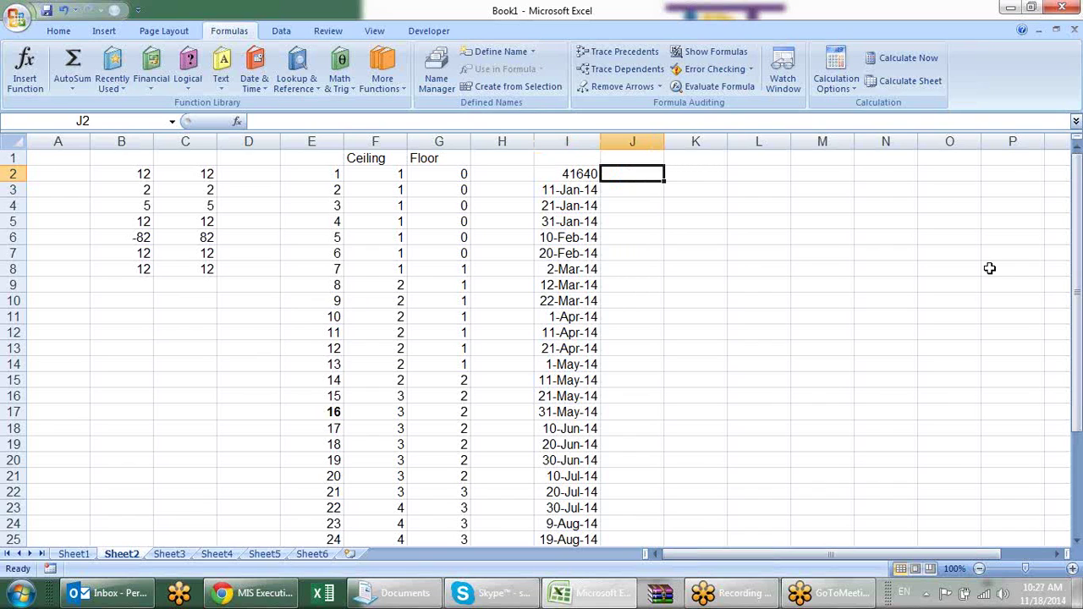
text(=)
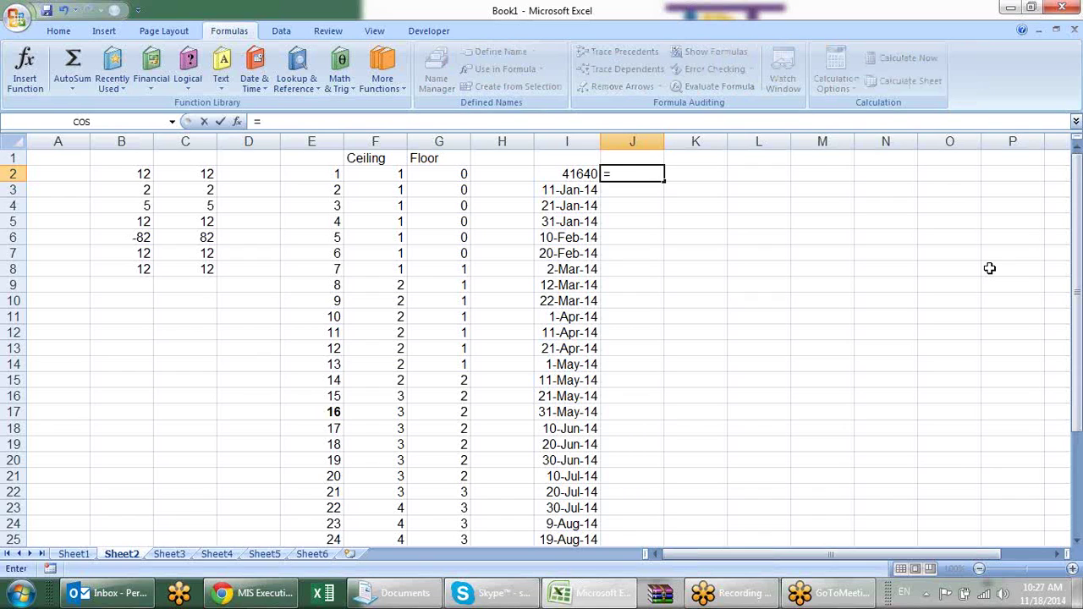
text(da)
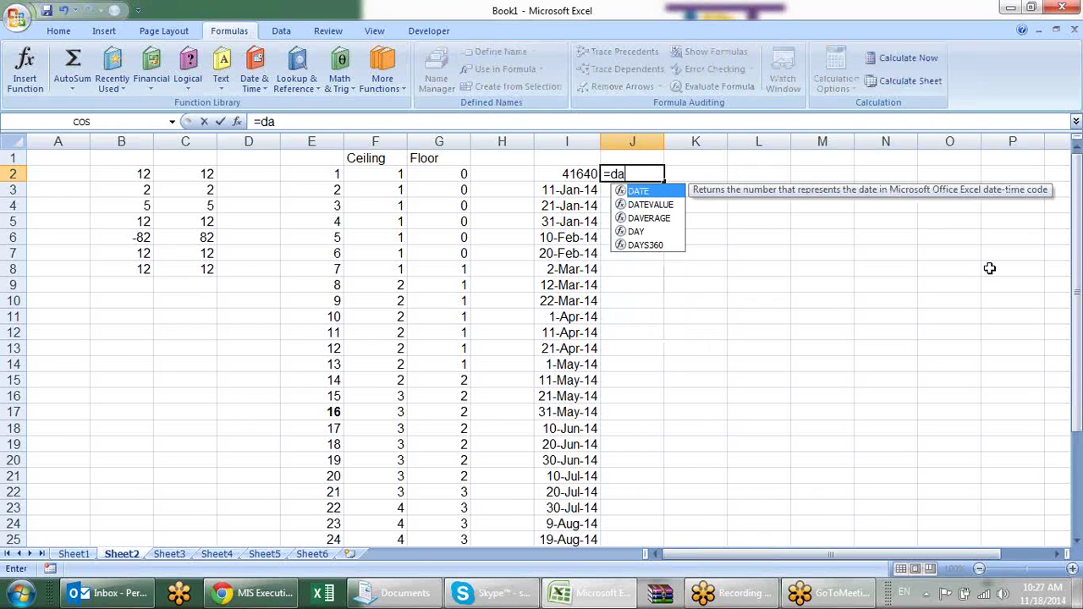
Step: Enter =DATE(YEAR(I2),MONTH(I2),14) in J2 and format it as a date, 14-Jan-14
key(Tab)
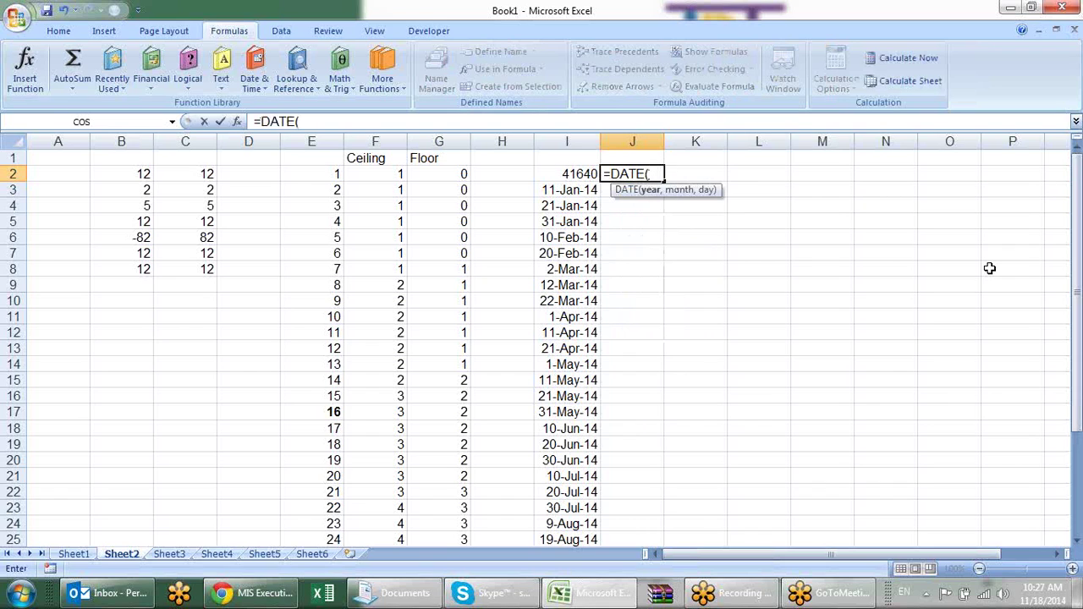
text(ye)
key(Tab)
key(Left)
text(),mon)
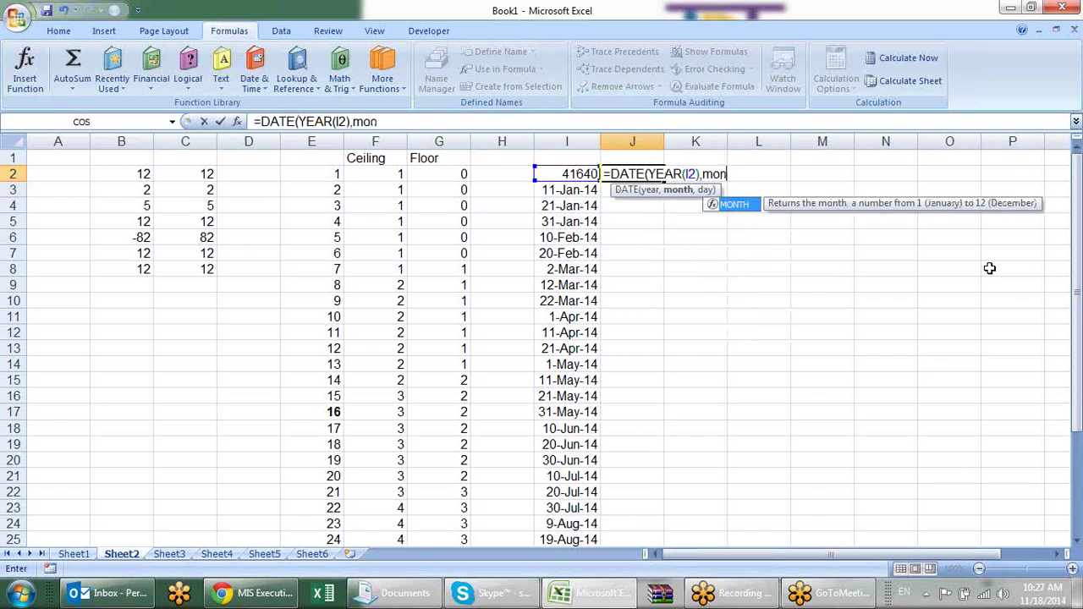
key(Tab)
click(566, 173)
text(),)
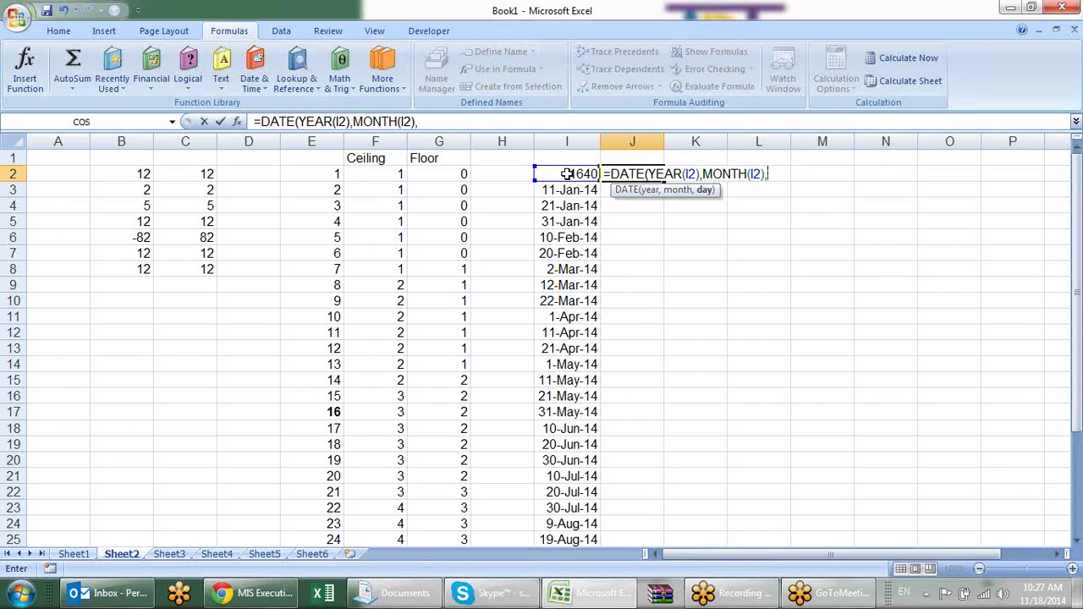
text(14)
text())
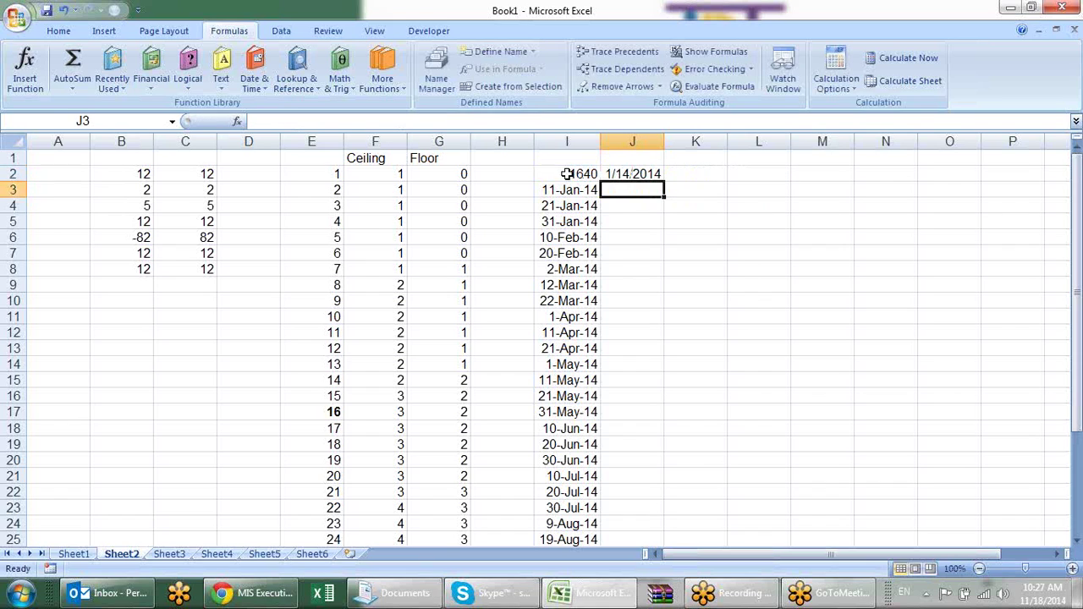
key(Up)
key(ctrl+shift+3)
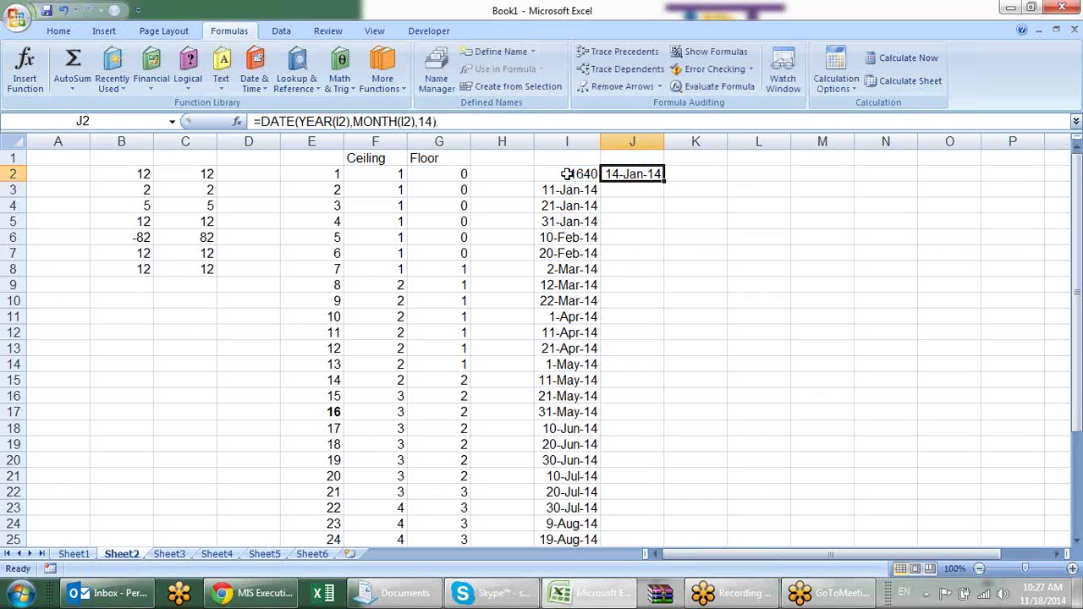
Step: Enter =FLOOR(J2,14)/7 in K2
key(Right)
text(=)
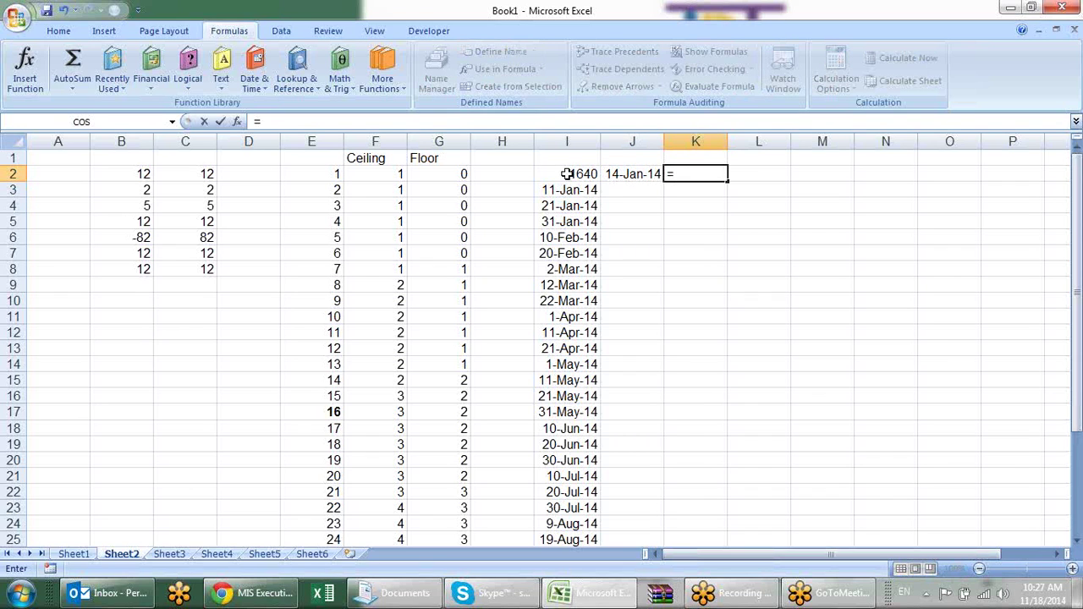
text(fl)
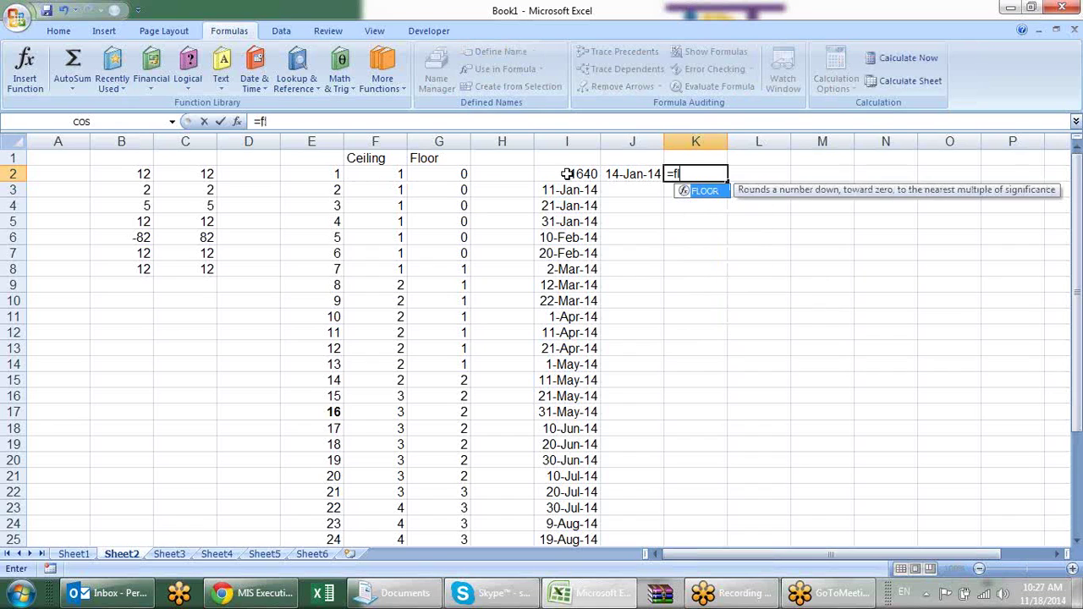
key(Tab)
key(Right)
text(,)
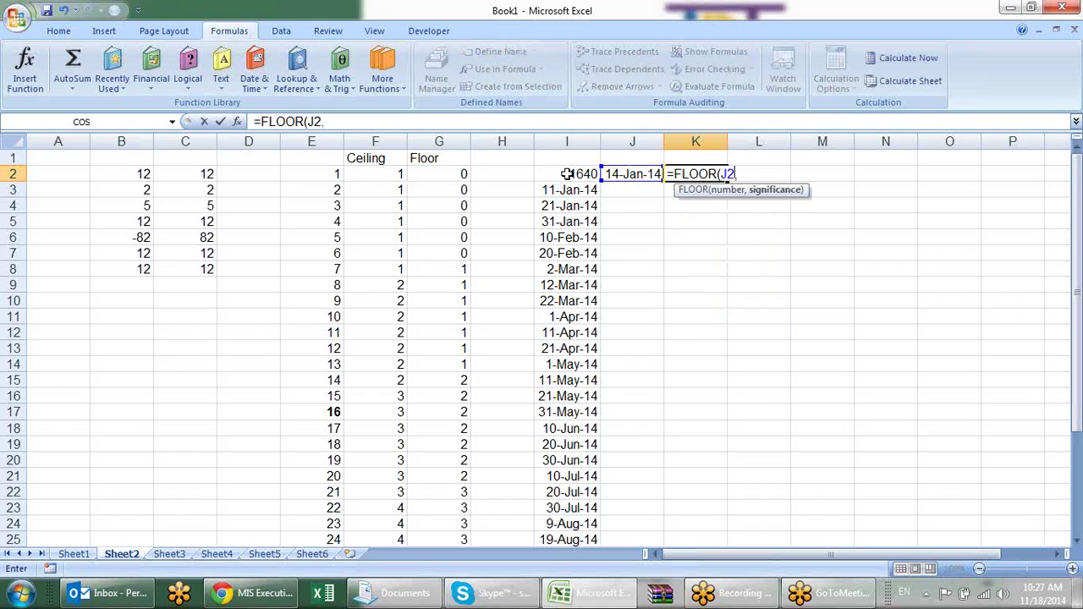
text(14))
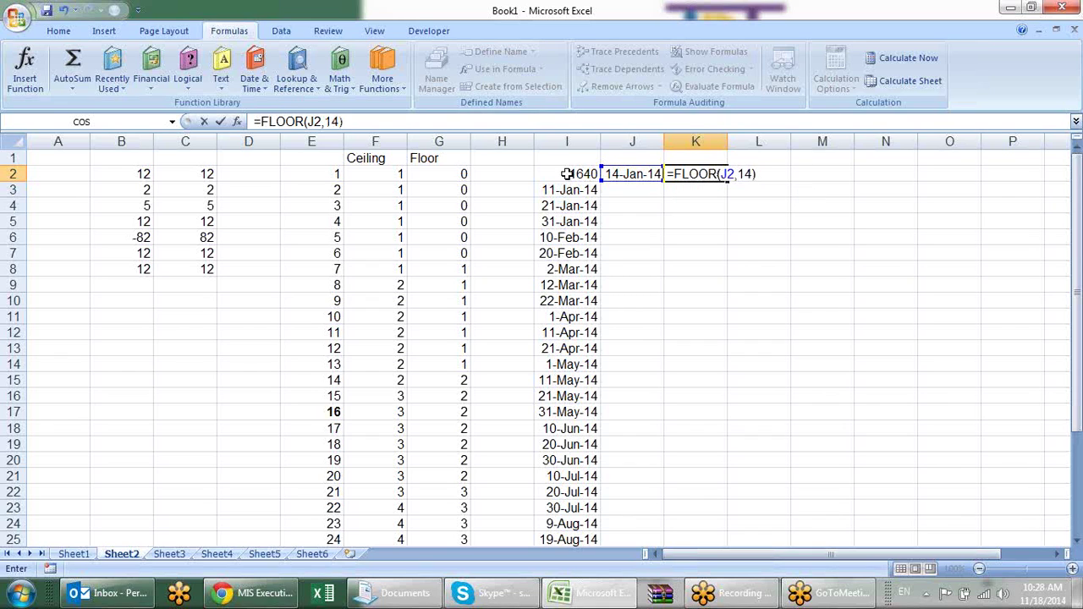
text(/7)
key(Return)
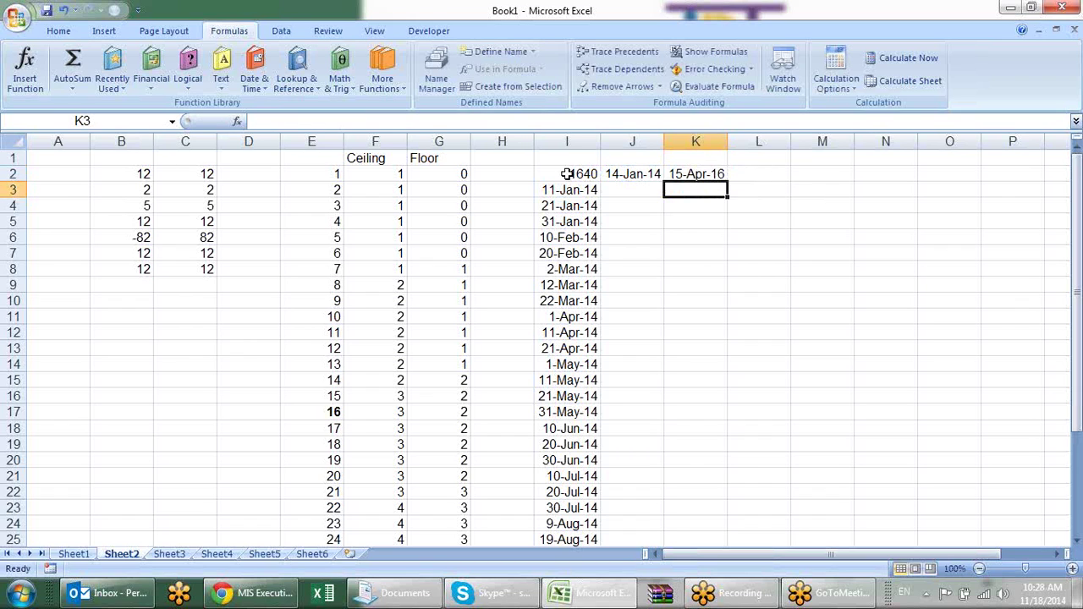
Step: Correct K2 to =FLOOR(J2,7), giving 11-Jan-14, and restore I2's date format with undo
key(Up)
key(F2)
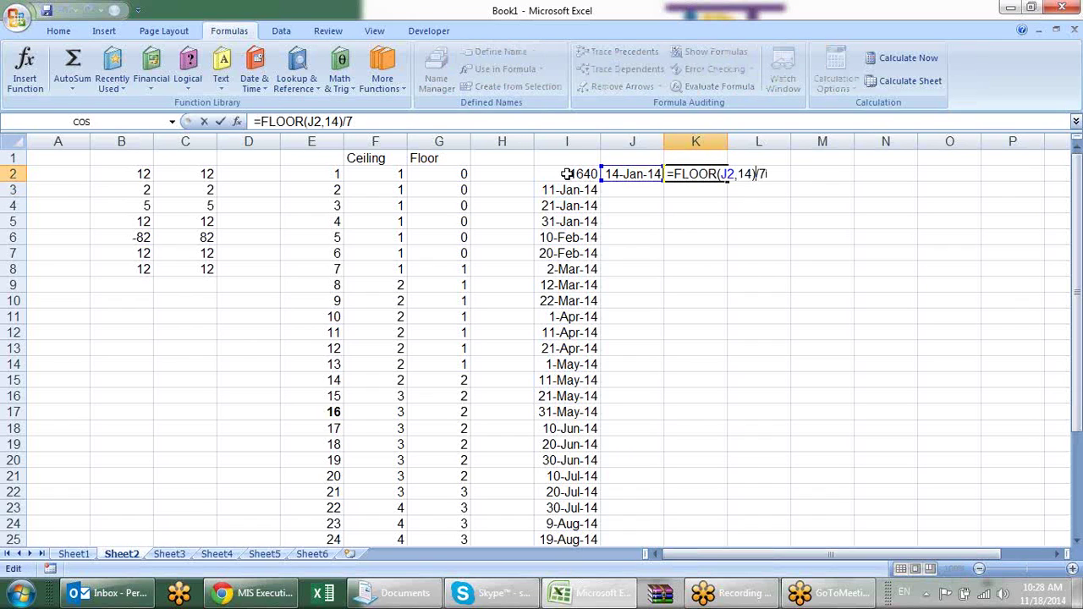
key(BackSpace)
key(BackSpace)
key(Left)
key(Left)
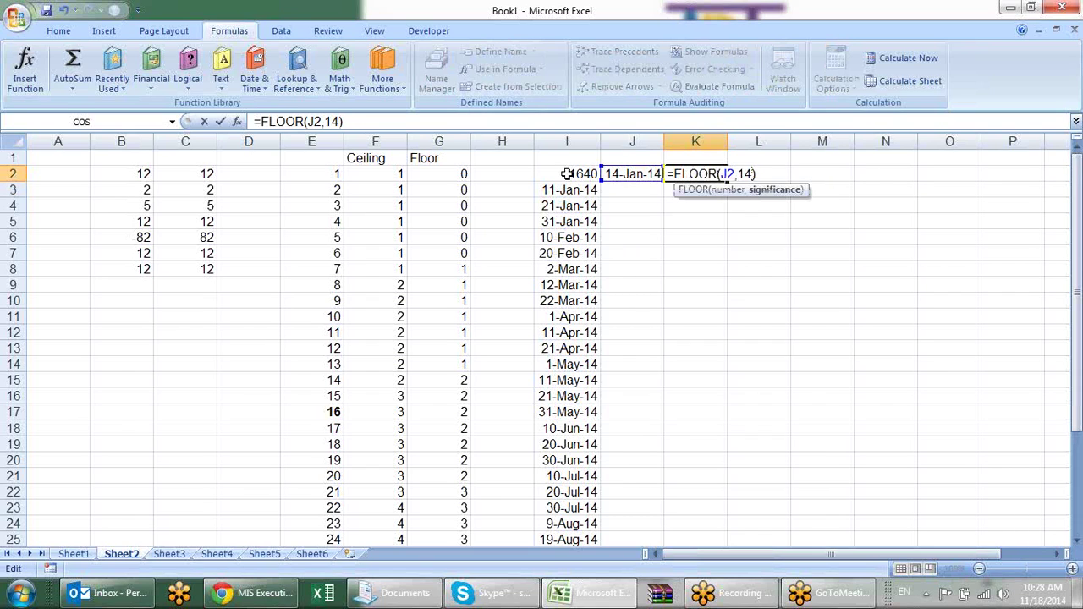
key(BackSpace)
key(BackSpace)
text(7)
key(Return)
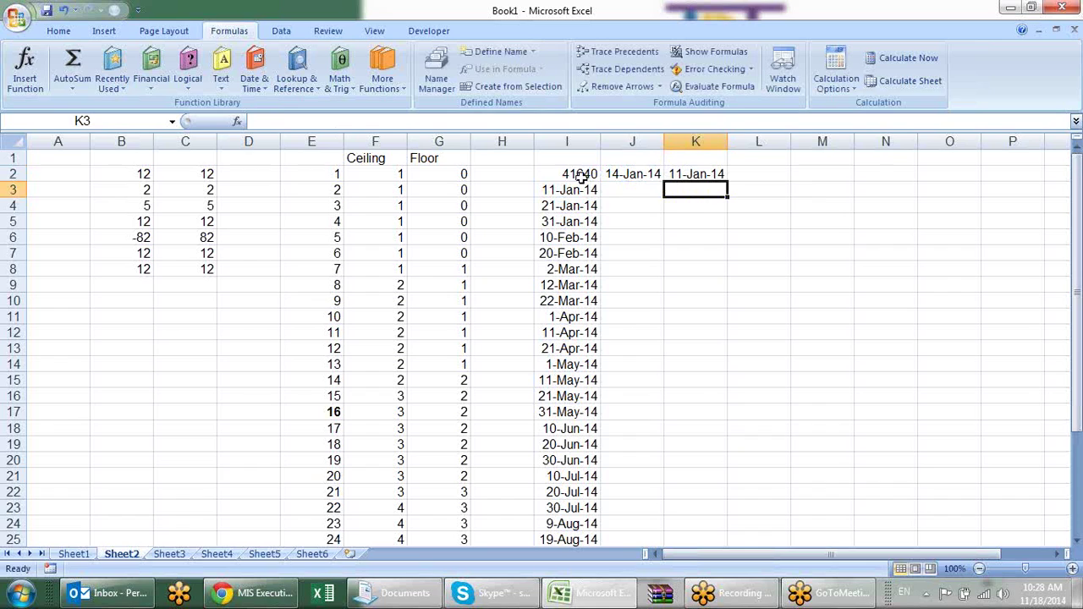
click(580, 174)
key(ctrl+z)
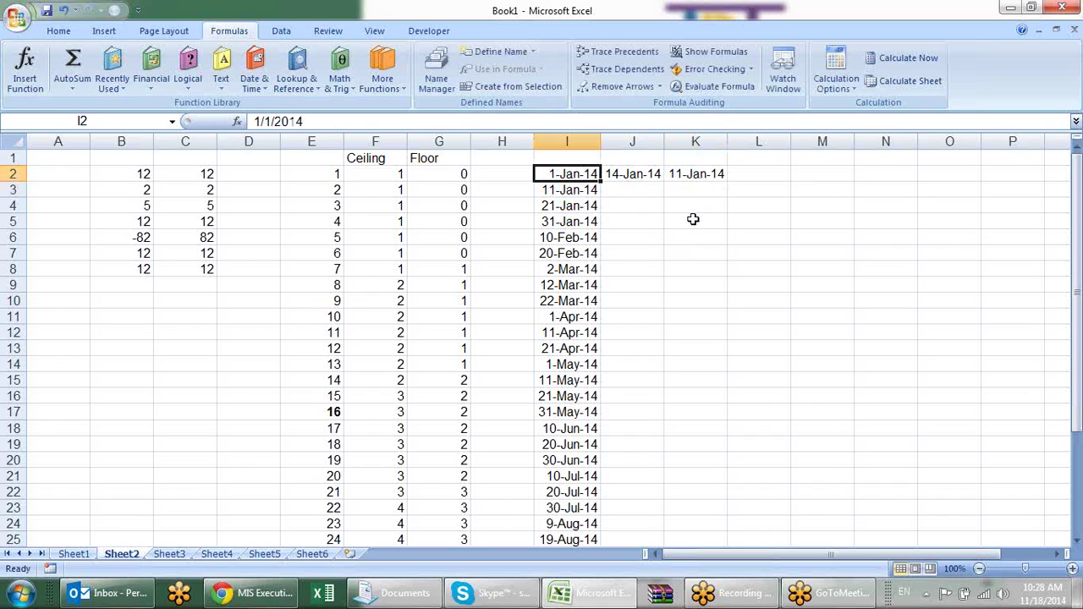
click(696, 175)
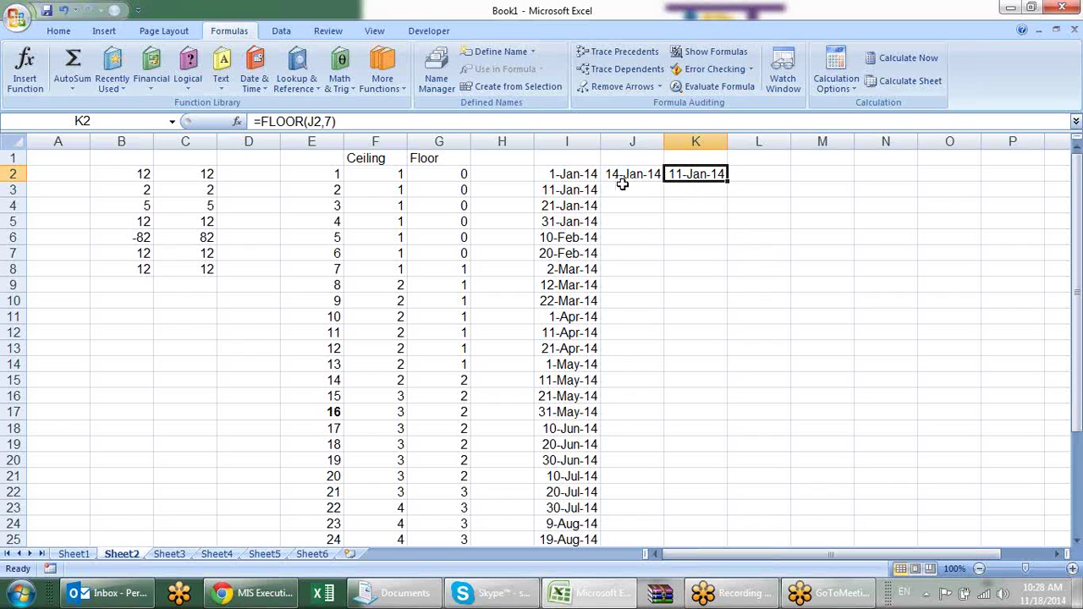
click(1042, 599)
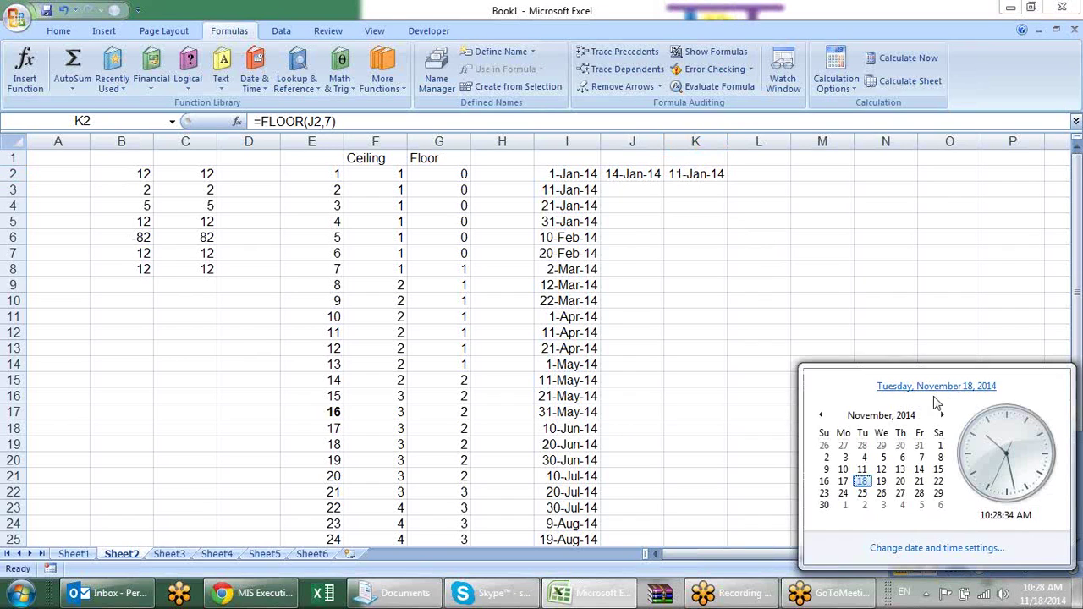
click(854, 415)
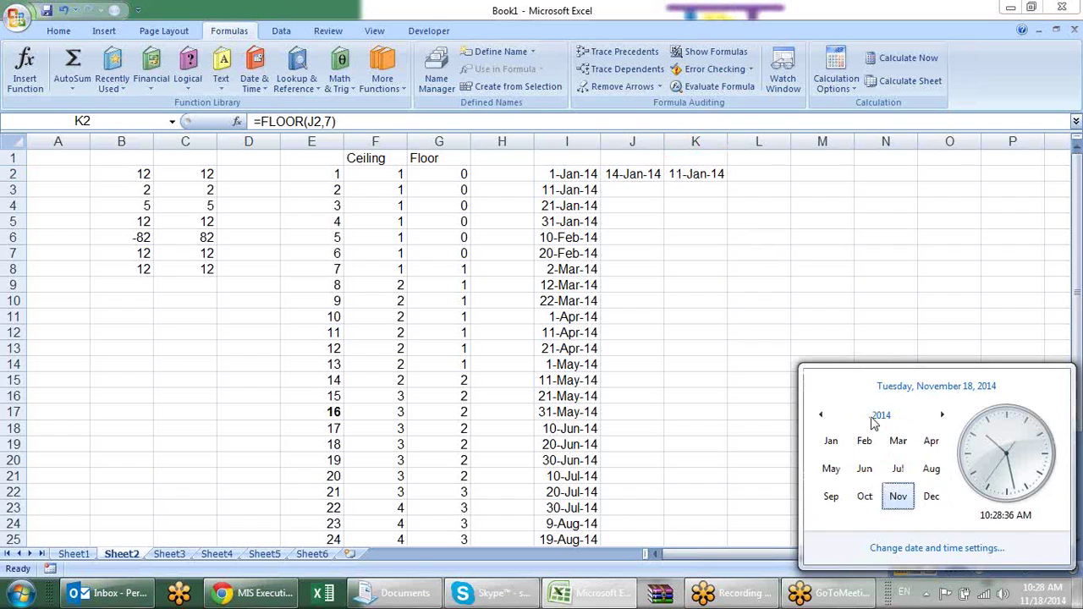
click(830, 440)
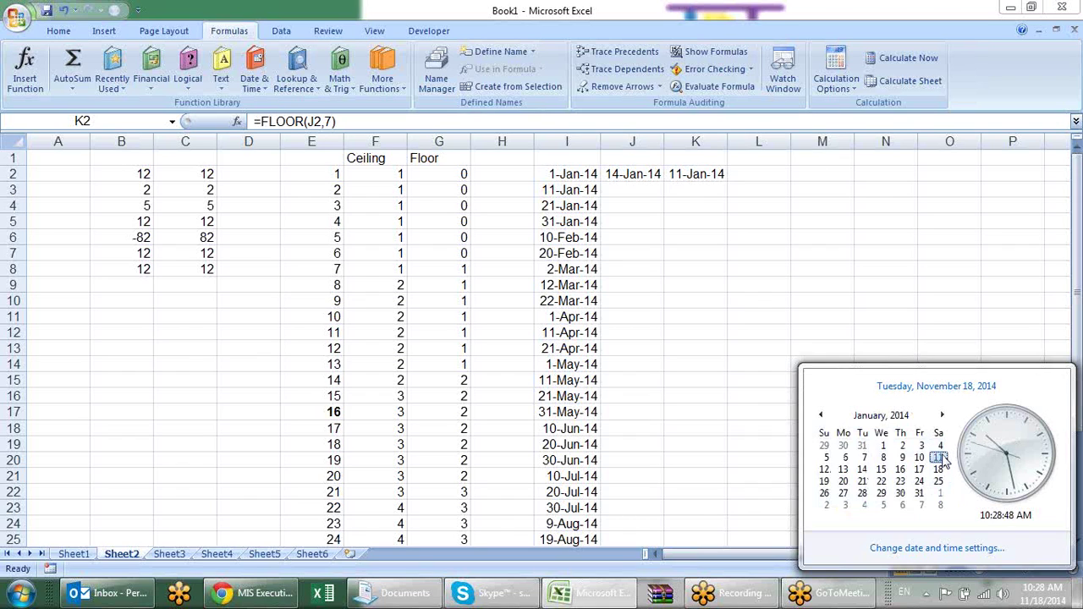
click(799, 264)
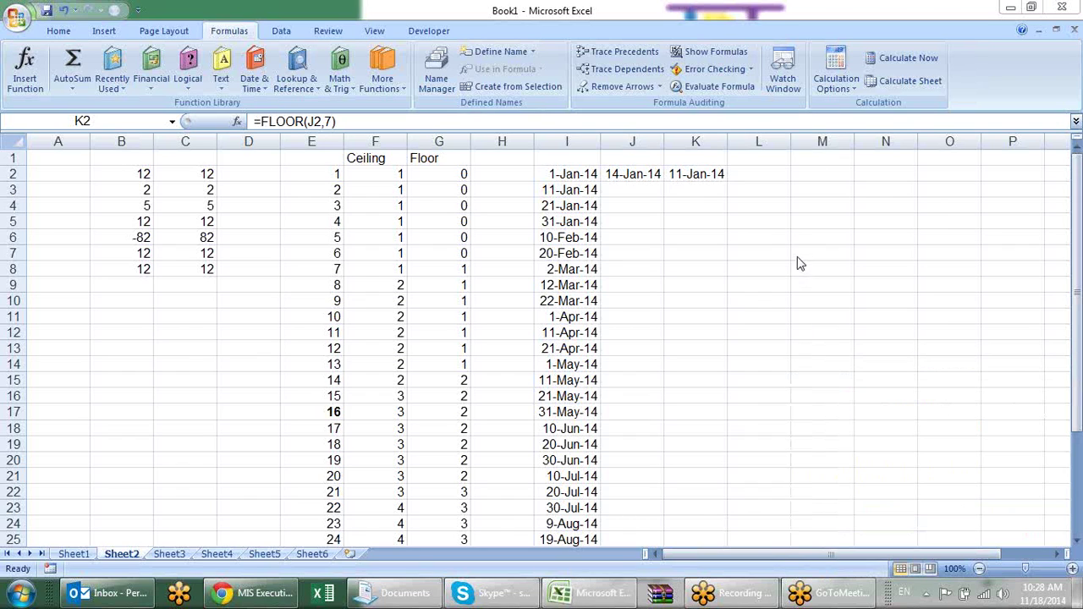
click(717, 175)
Step: Change F2 to =CEILING(E2,7), fill it down the Ceiling column, and check the results
key(F2)
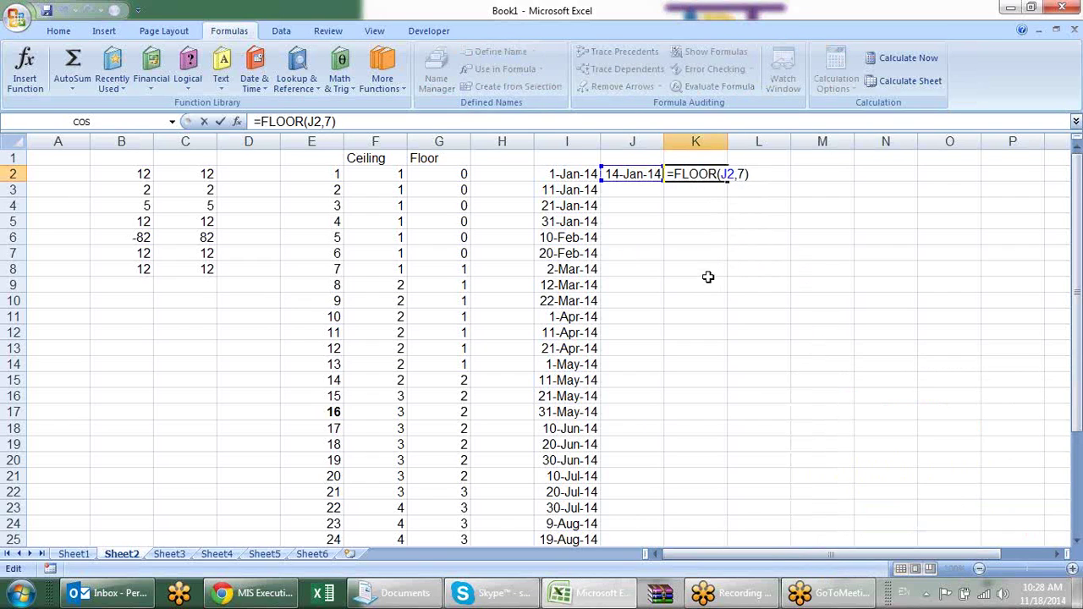
key(ctrl+Return)
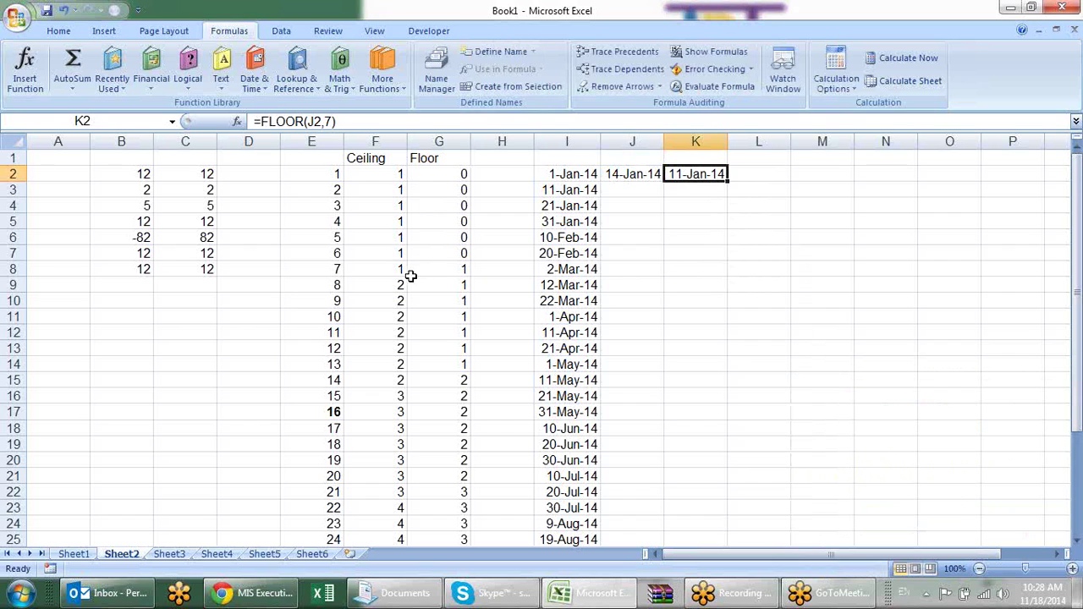
click(398, 254)
click(398, 175)
key(F2)
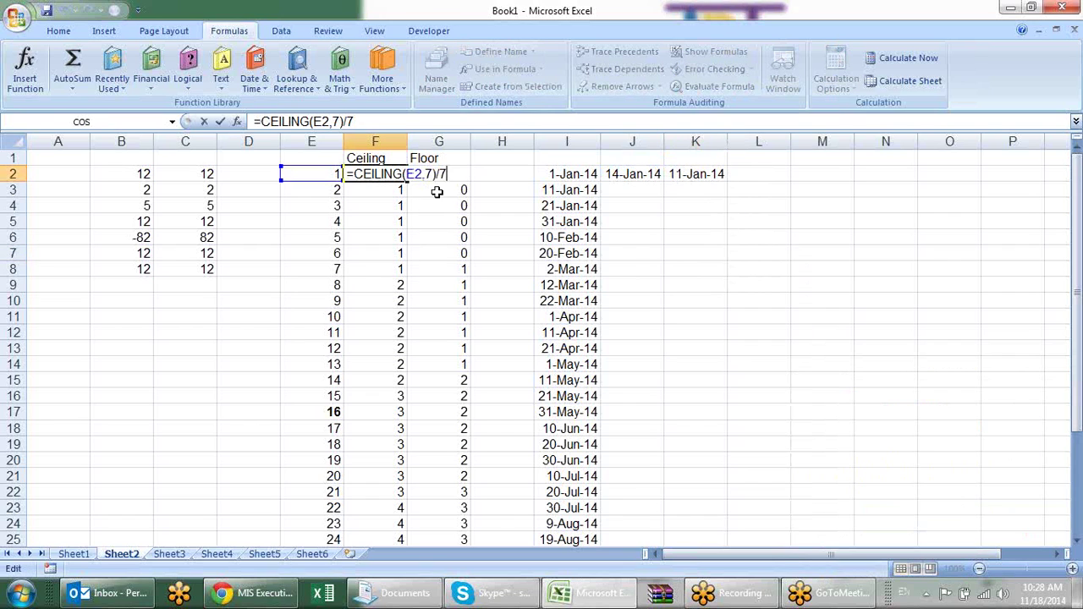
key(BackSpace)
key(BackSpace)
key(Return)
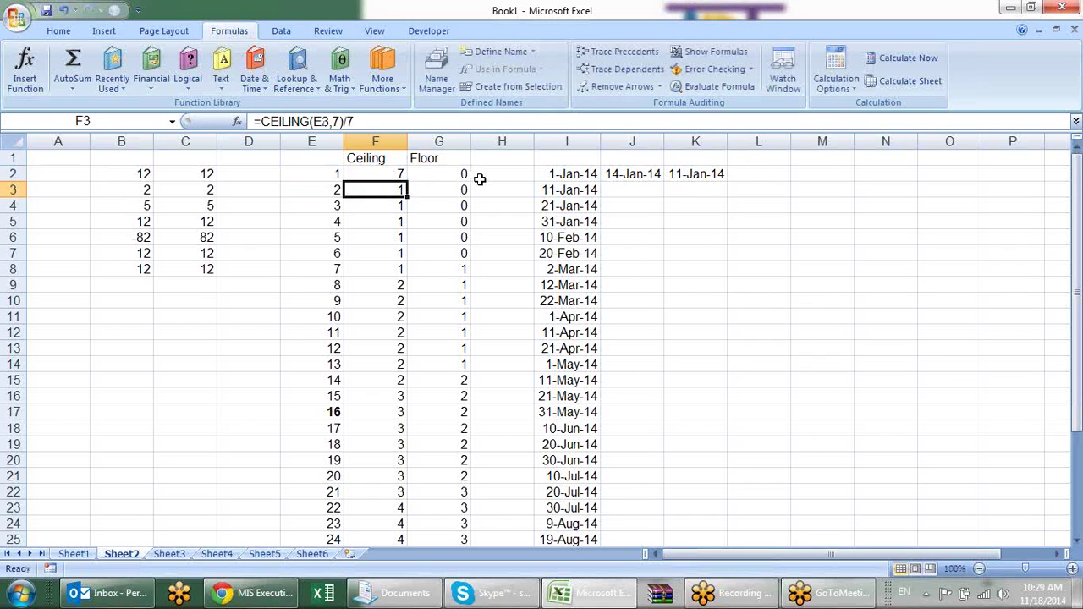
click(399, 176)
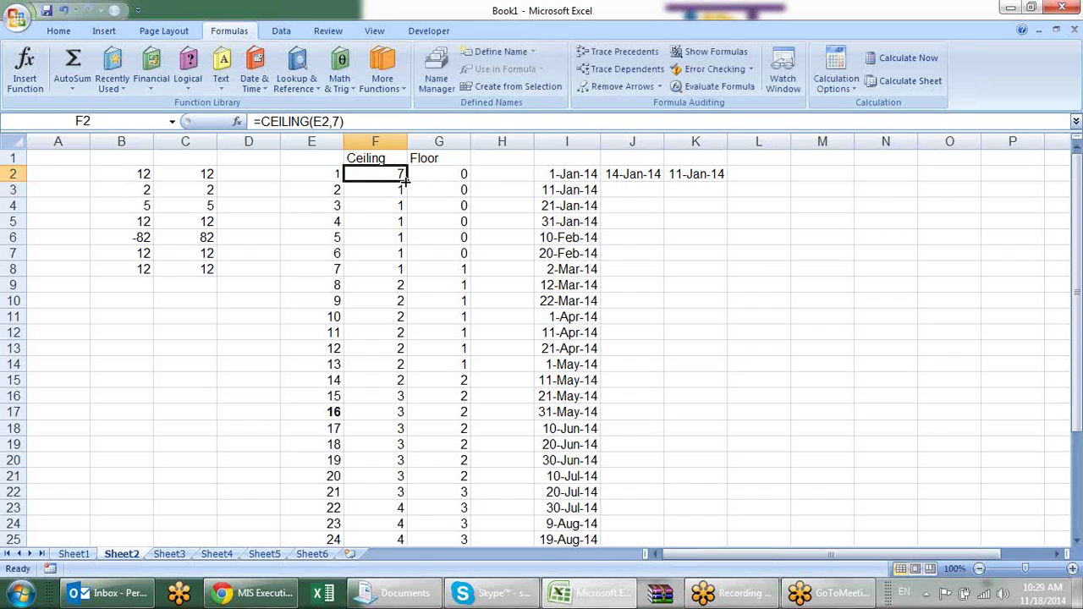
double_click(405, 179)
click(430, 207)
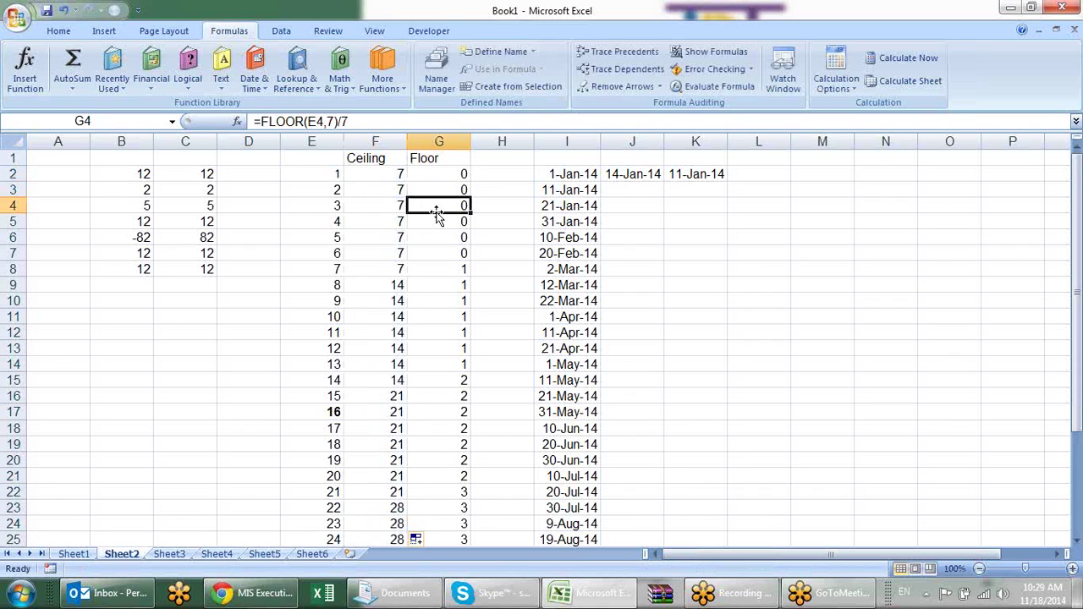
click(395, 271)
click(387, 303)
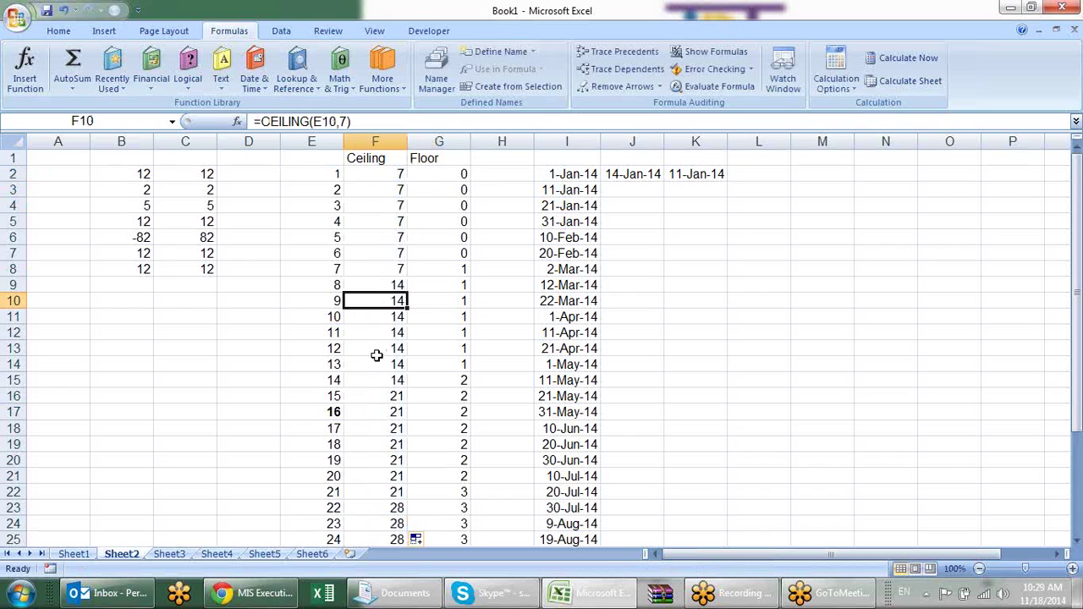
click(394, 253)
click(396, 300)
Step: Change G2 to =FLOOR(E2,7) and fill it down the Floor column to row 25
click(461, 175)
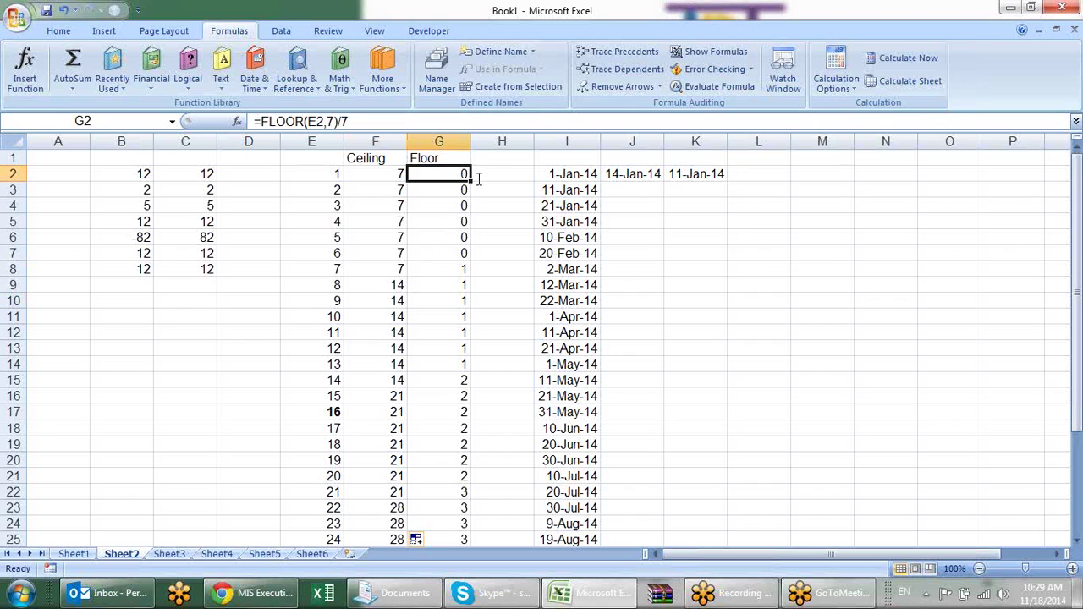
key(F2)
key(BackSpace)
key(BackSpace)
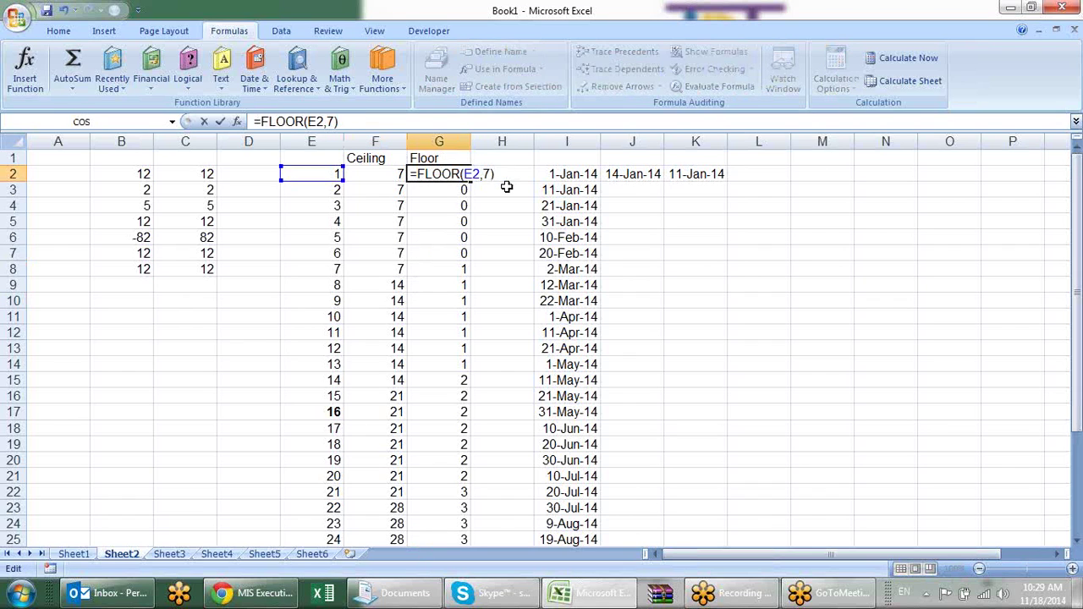
key(Return)
click(445, 178)
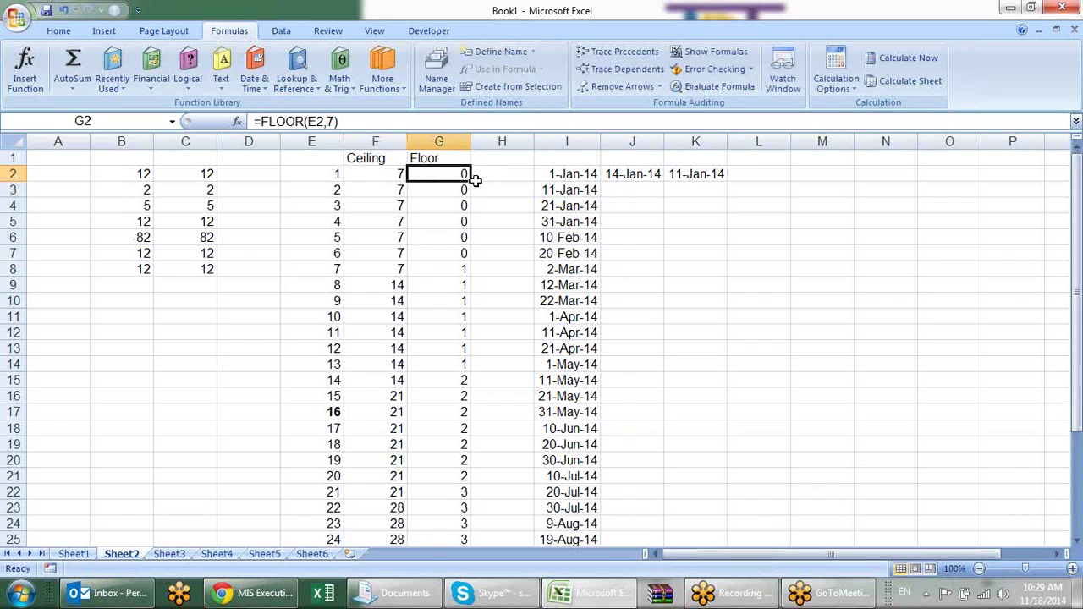
double_click(471, 179)
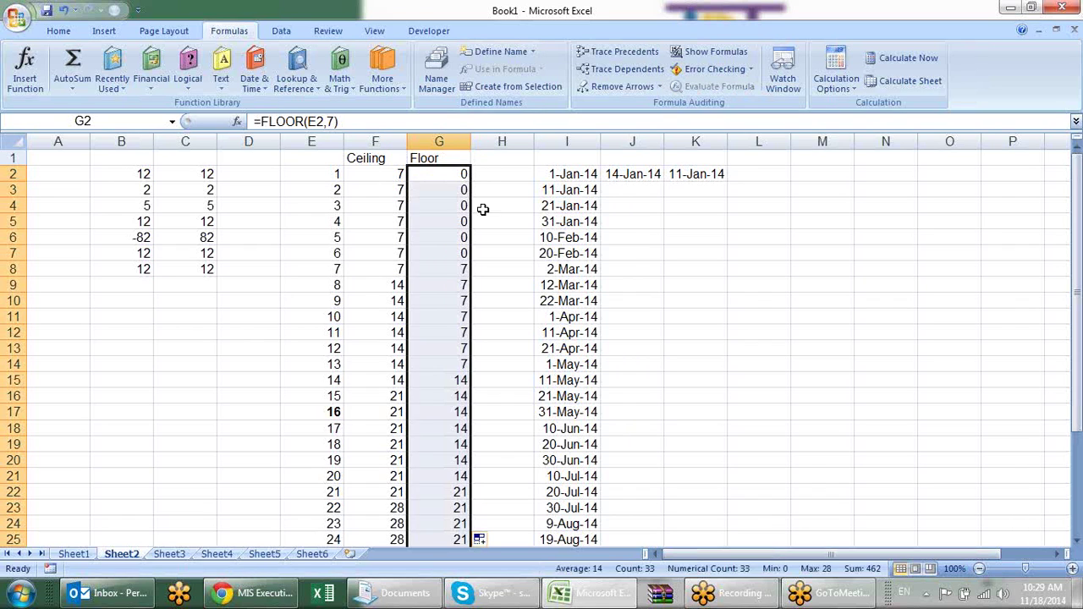
click(506, 255)
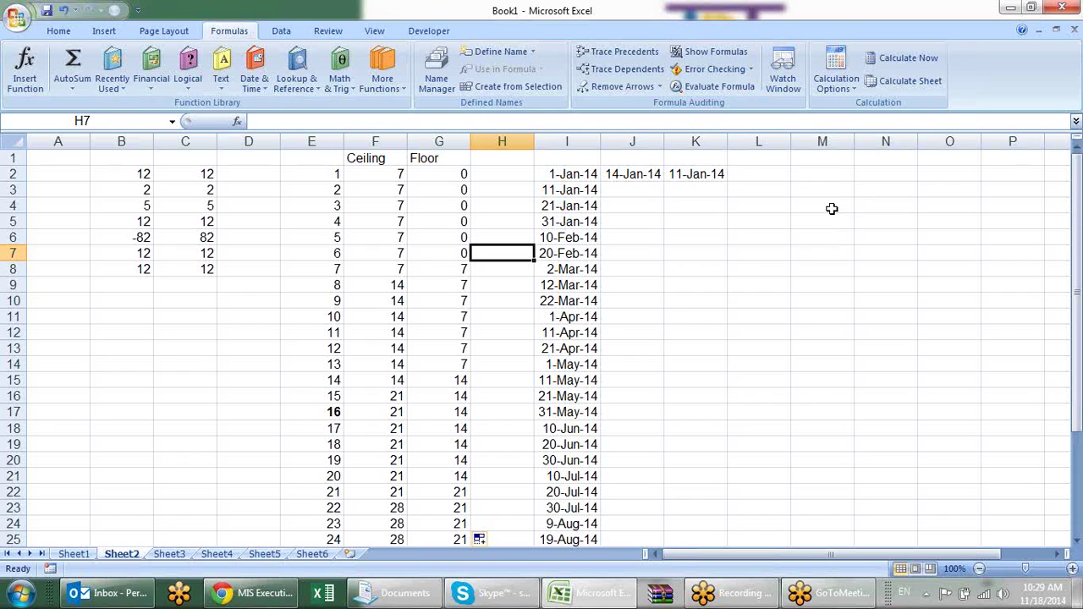
click(696, 179)
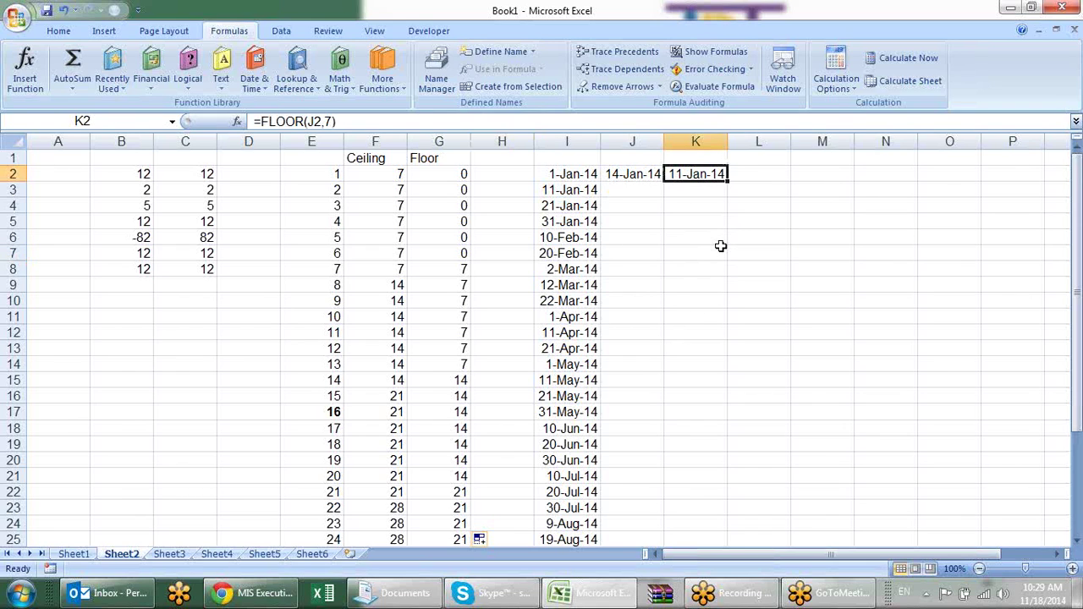
click(641, 175)
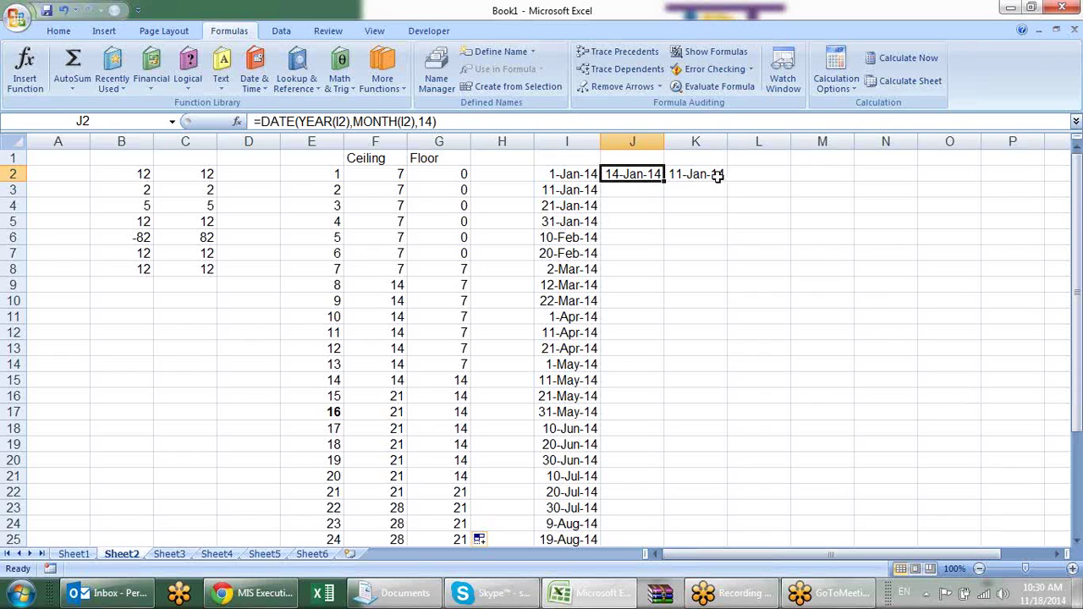
Step: Show K2's FLOOR result as 11-Jan-14 and J2's DATE result as 14-Jan-14 in date format
key(ctrl+shift+asciitilde)
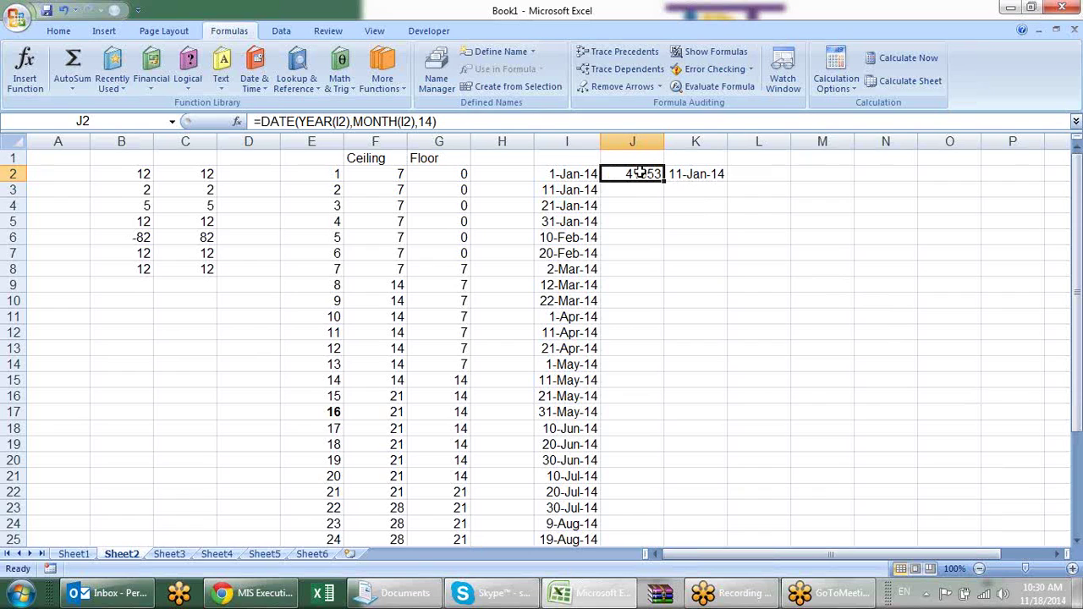
click(457, 274)
click(457, 302)
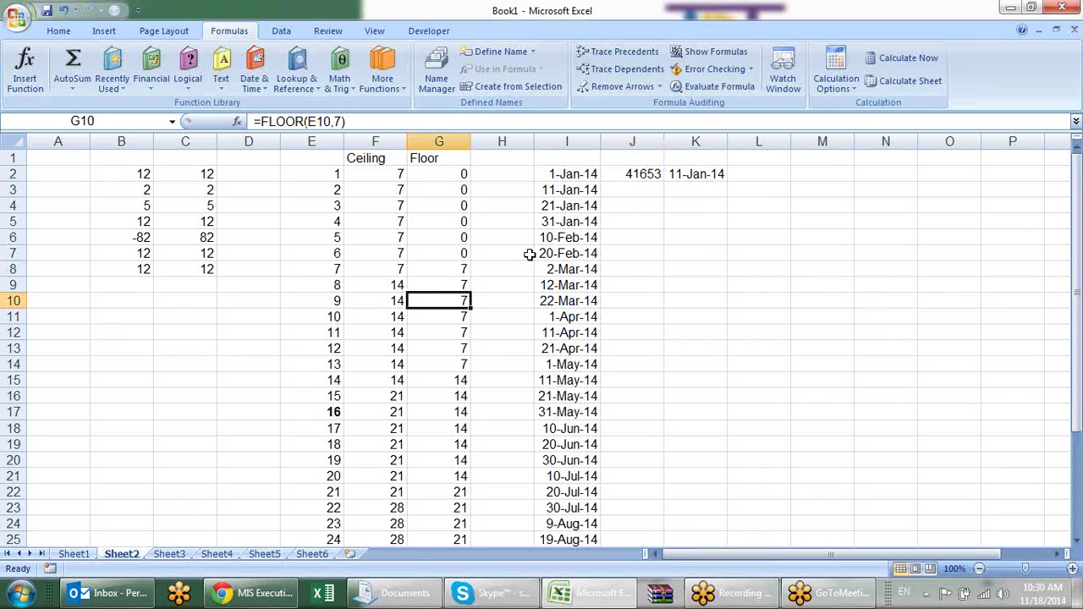
click(688, 173)
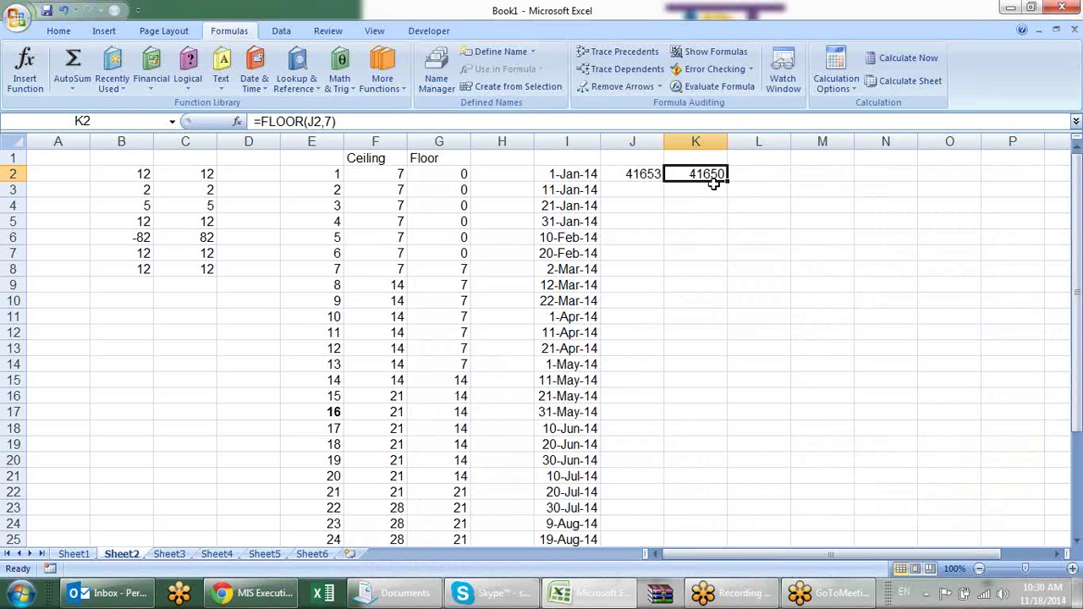
key(ctrl+z)
click(636, 175)
key(ctrl+shift+3)
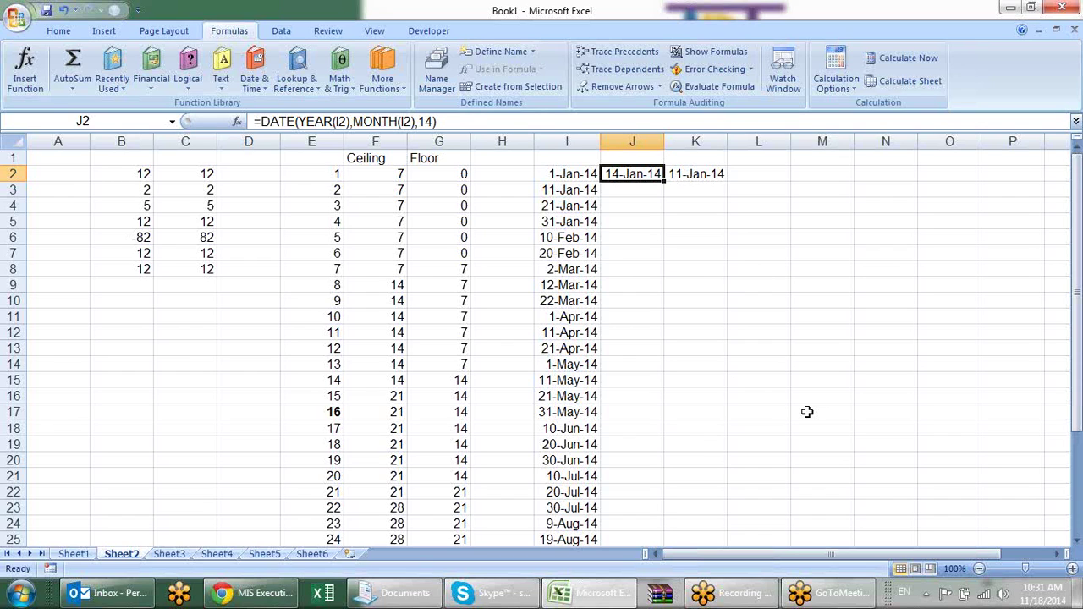
Step: Format the numbers from E2 down column E as dates starting at 1-Jan-00
click(374, 290)
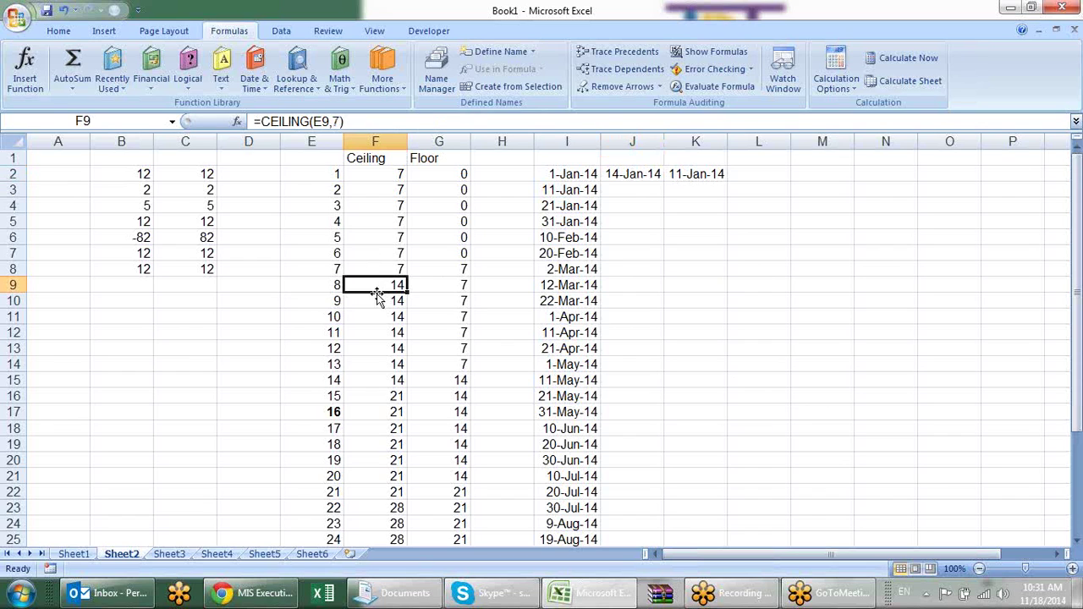
mouse_move(330, 285)
mouse_down()
mouse_move(295, 333)
mouse_move(318, 376)
mouse_up()
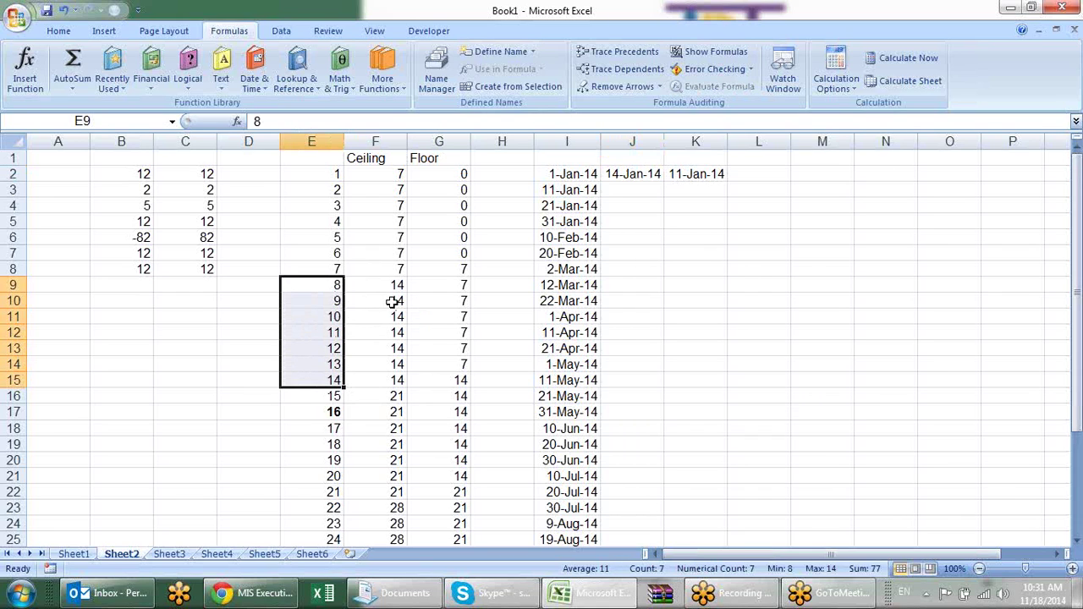
click(392, 301)
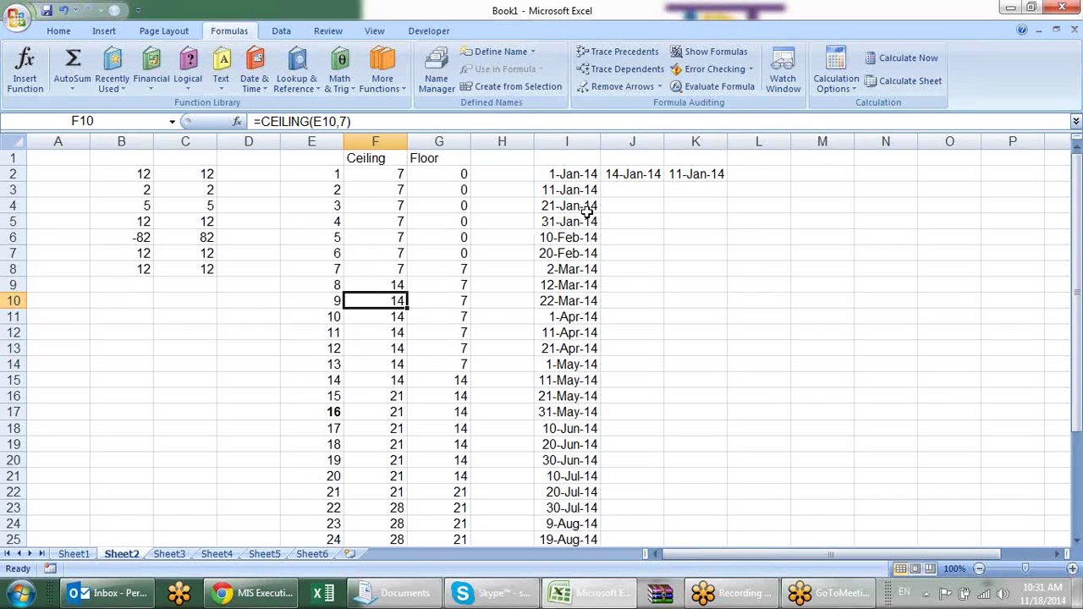
click(338, 172)
key(ctrl+shift+Down)
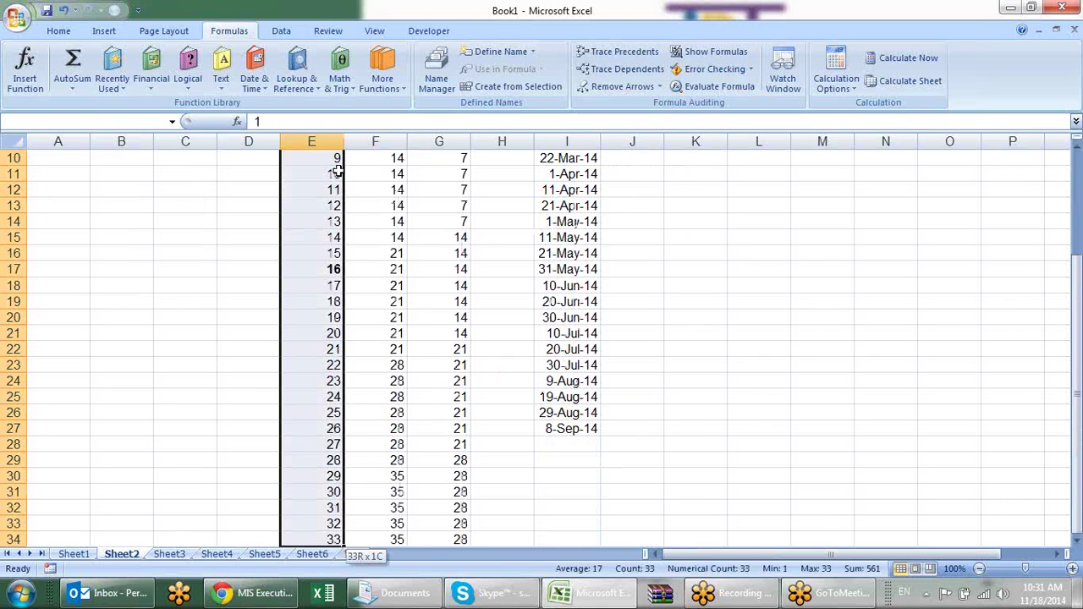
scroll(337, 173, up, 3)
key(ctrl+shift+3)
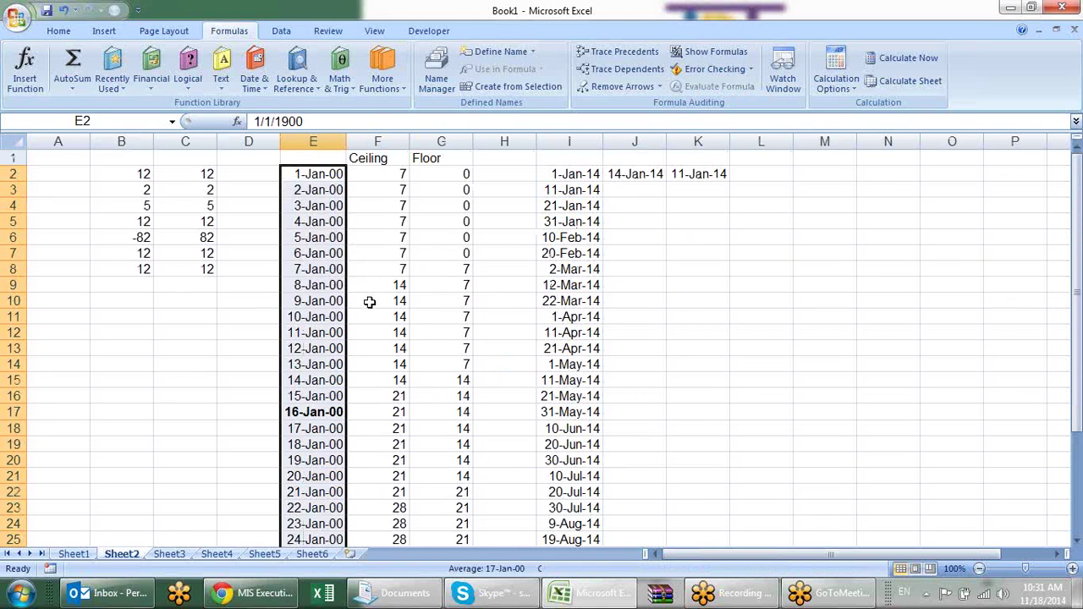
Step: Show the CEILING results in F10 and F15 as dates, 14-Jan-00
click(369, 302)
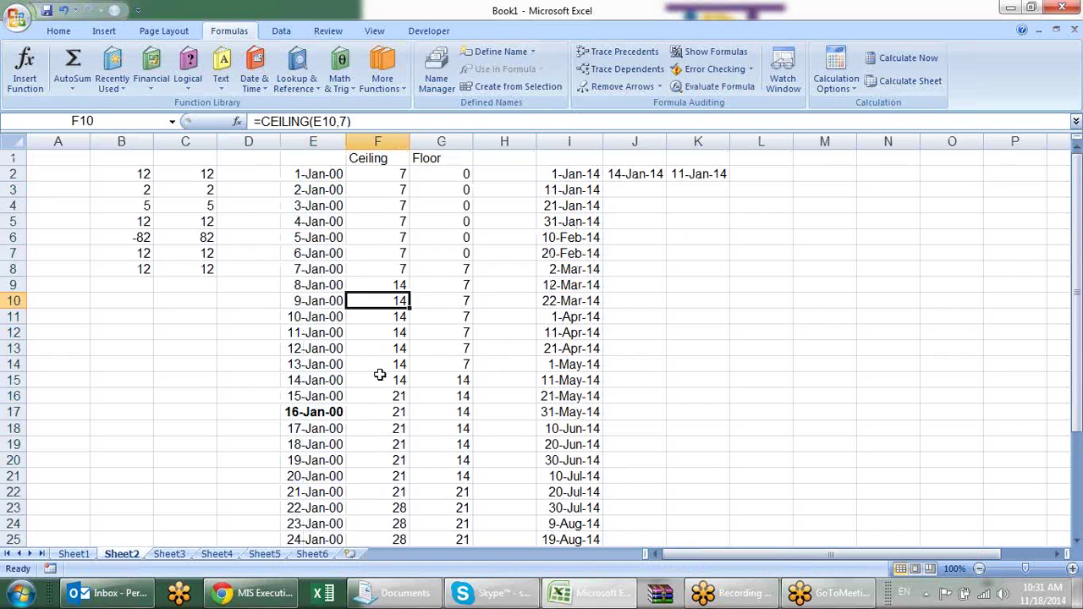
key(ctrl+shift+3)
click(379, 380)
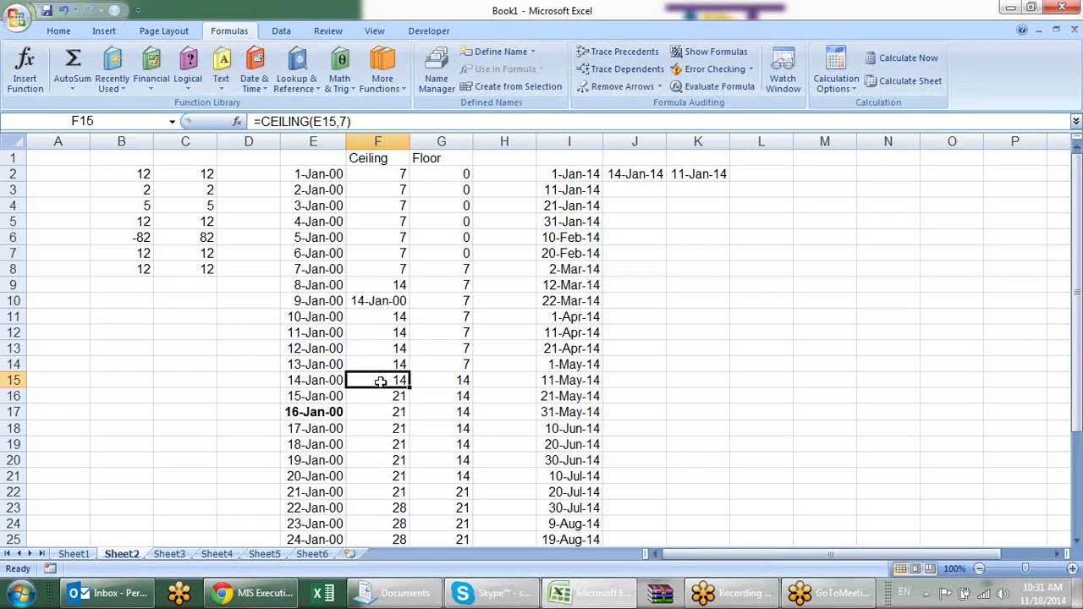
key(ctrl+shift+3)
Step: Display J2 as its serial number, then start and cancel an entry in D8
click(658, 172)
key(ctrl+shift+asciitilde)
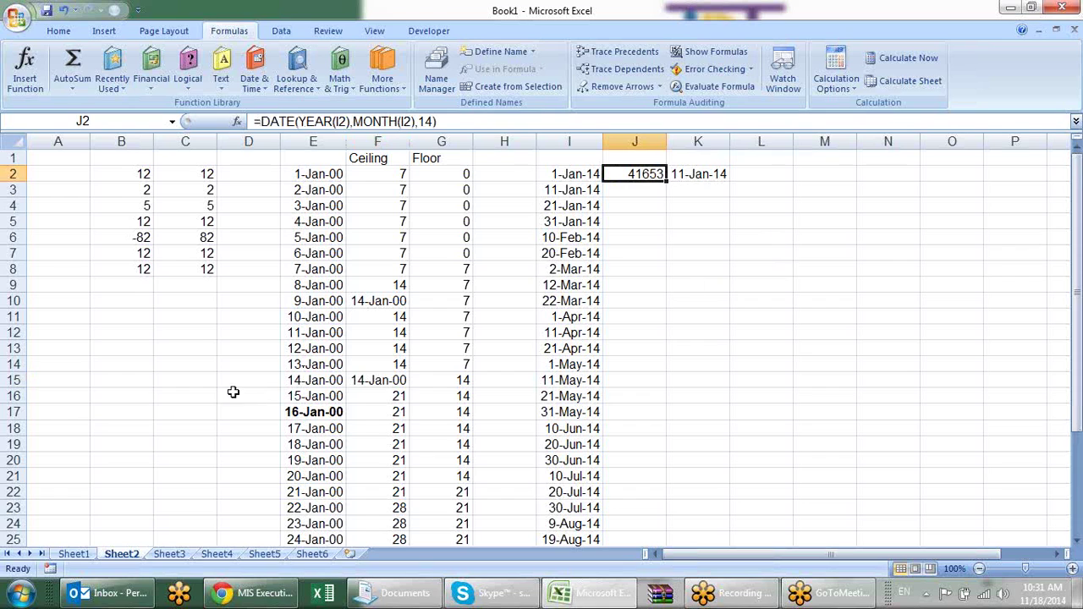
drag(299, 175, 290, 230)
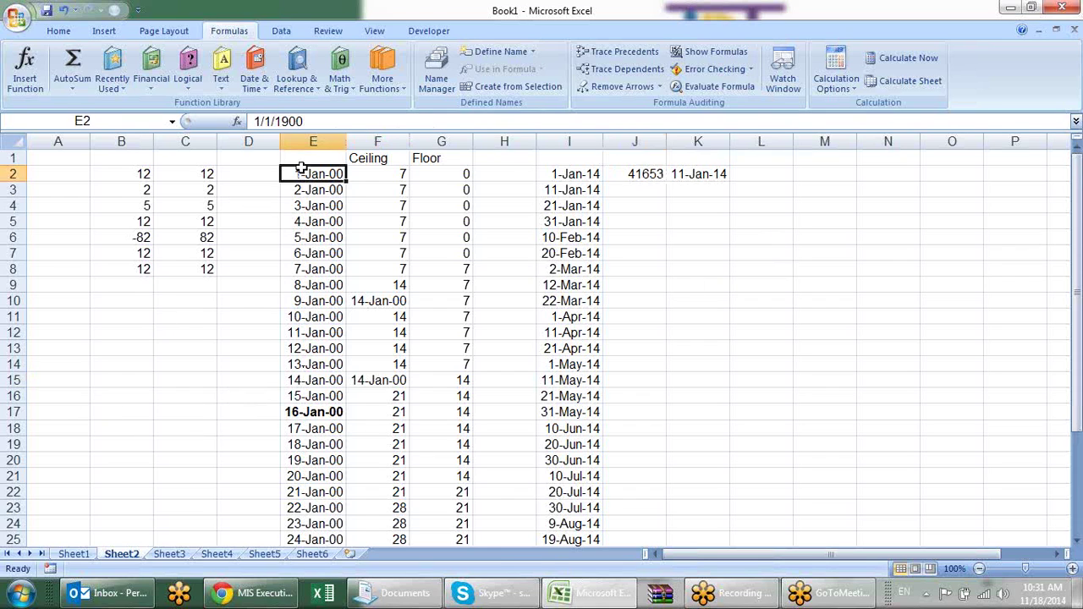
click(633, 177)
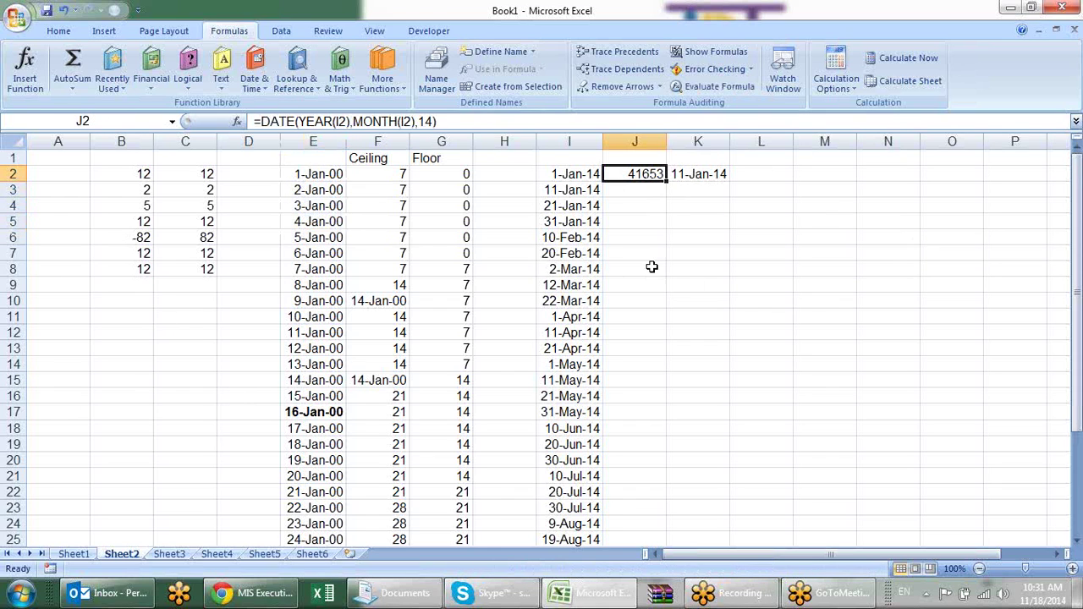
click(311, 269)
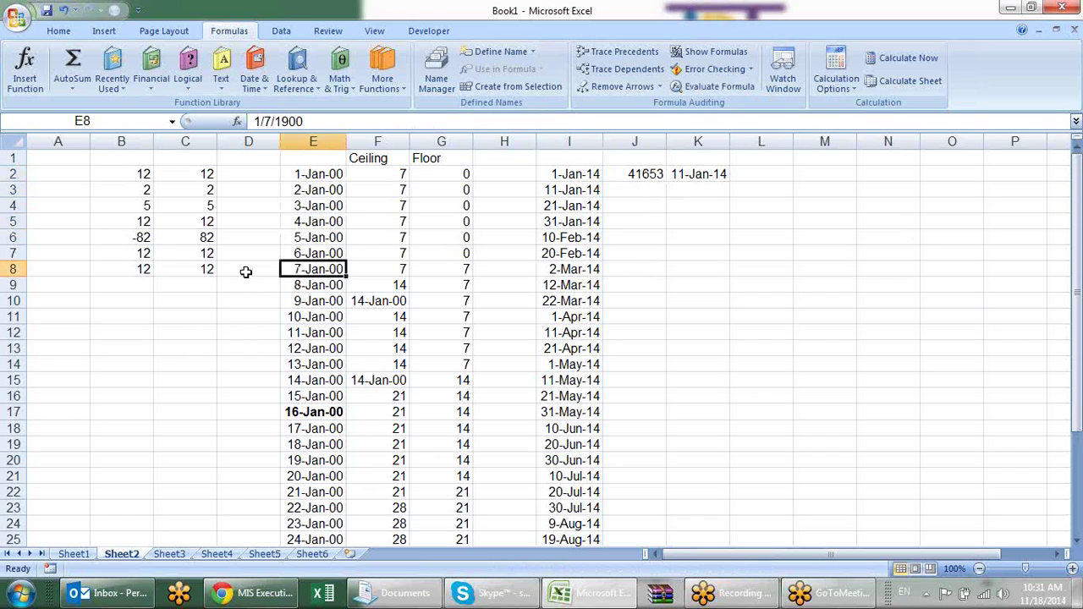
click(245, 271)
text(=sat)
key(BackSpace)
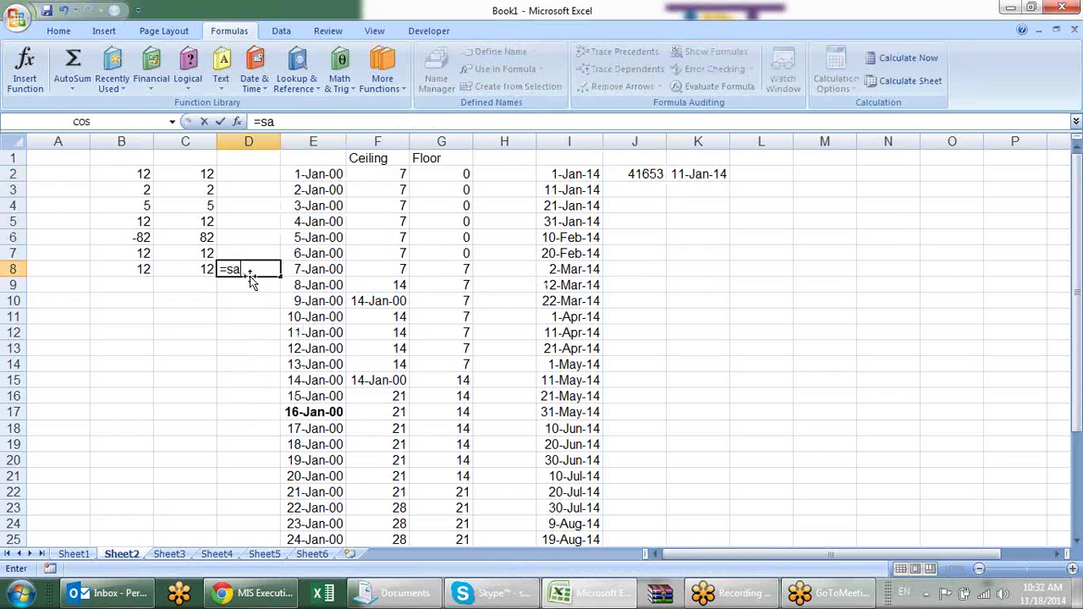
key(Escape)
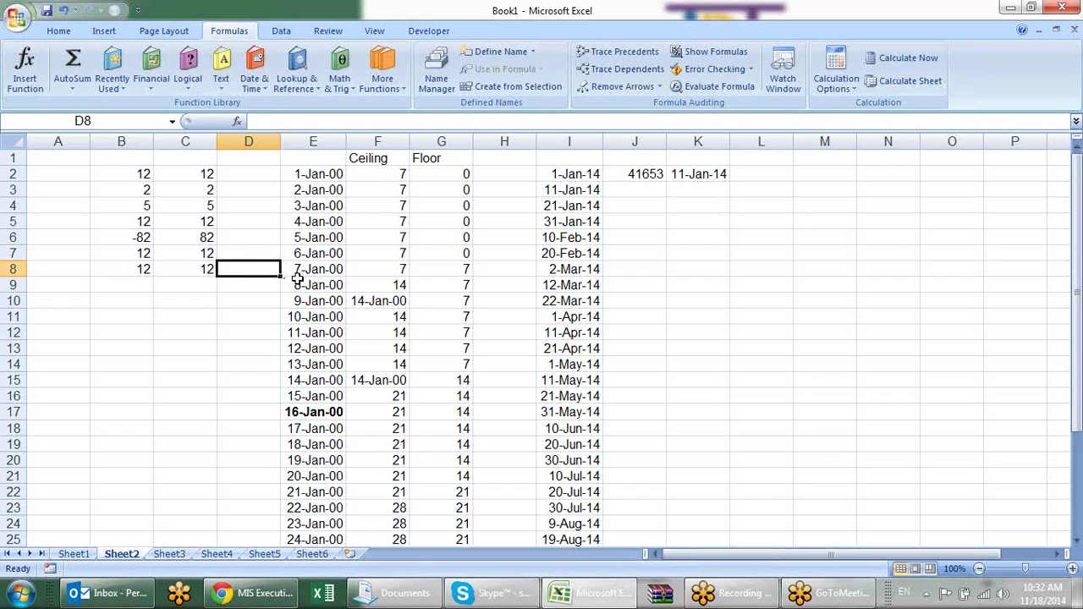
Step: Check the underlying values in E9, E10 and E15, then format J2 back as a date
click(307, 387)
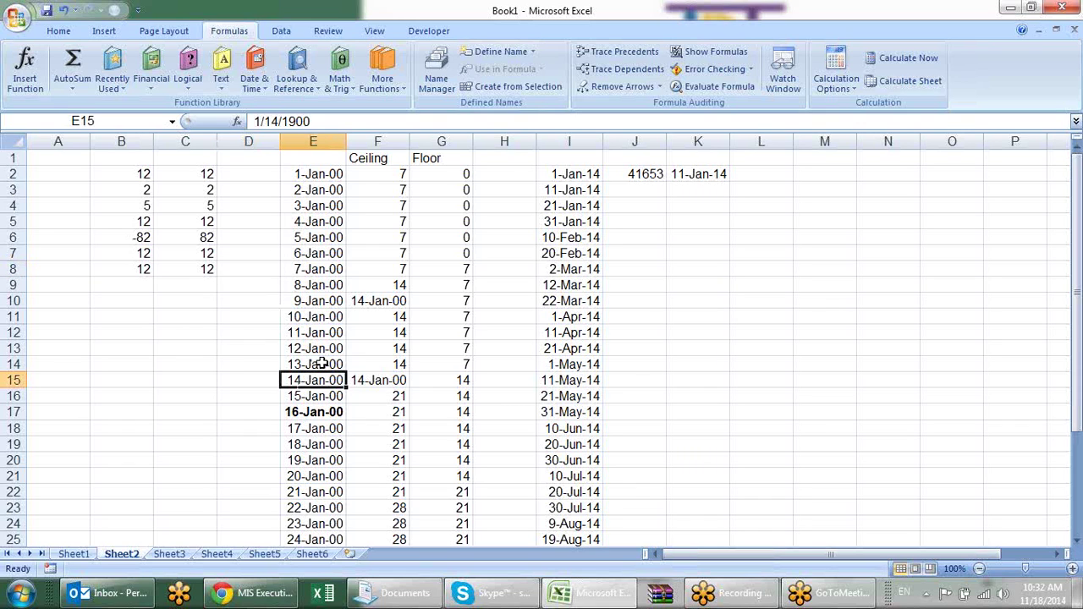
click(309, 285)
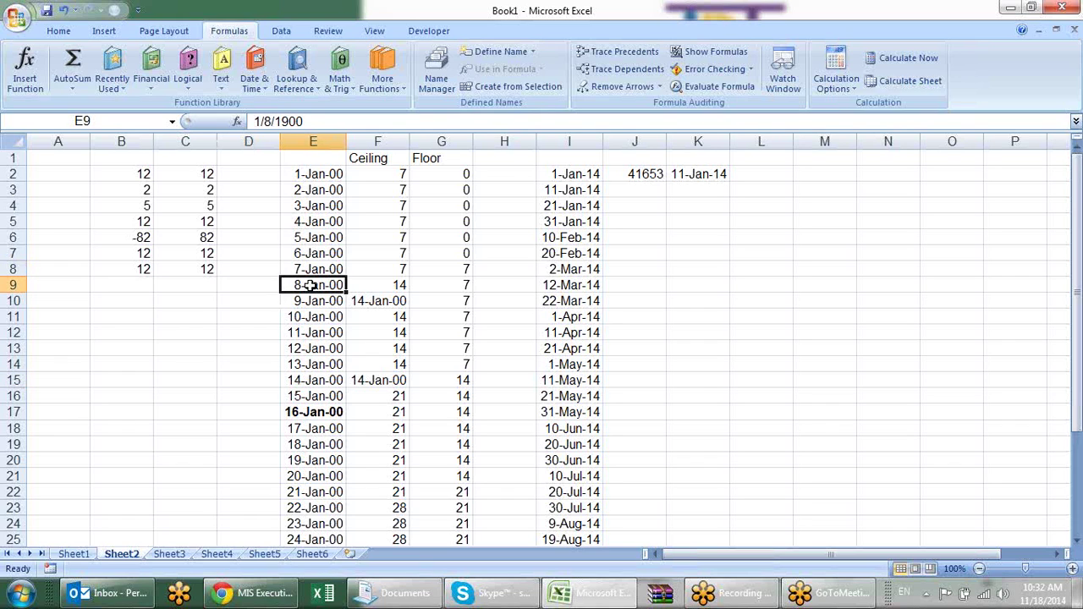
click(306, 302)
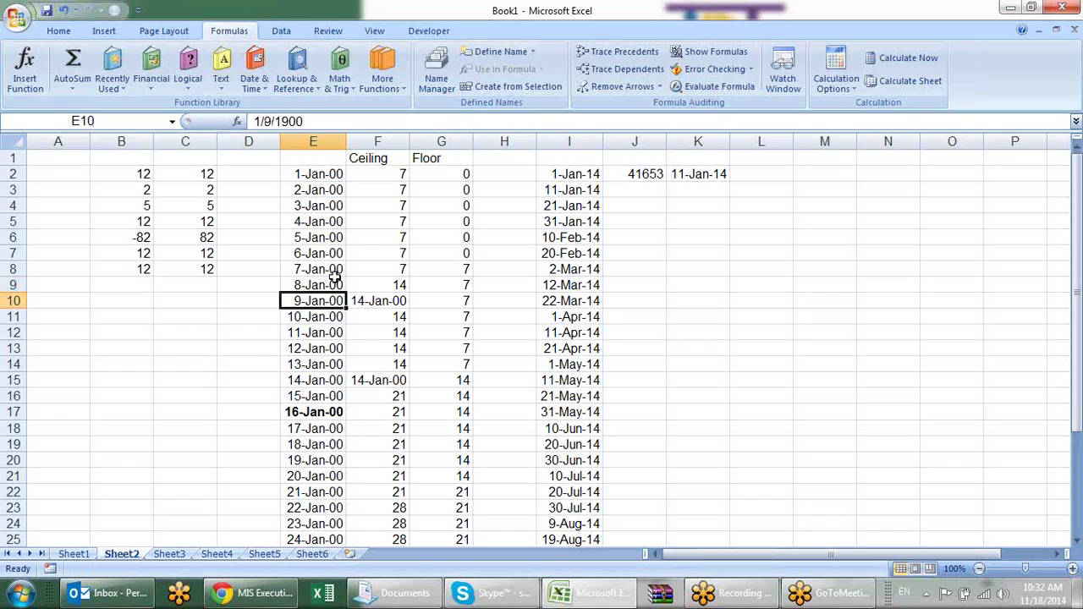
click(622, 173)
key(ctrl+shift+3)
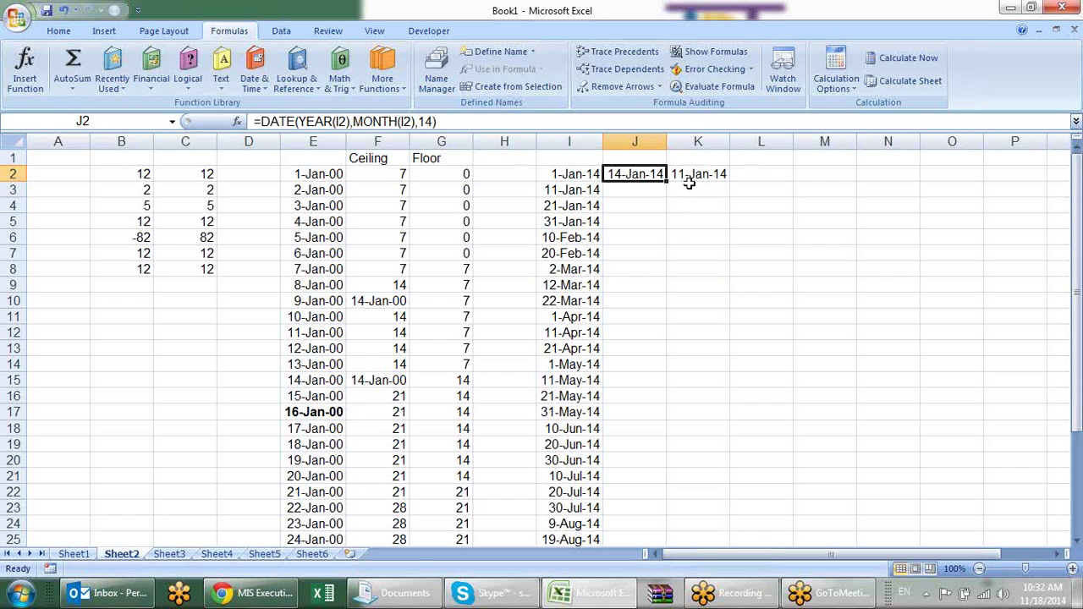
Step: Review J2's DATE formula and re-enter K2's FLOOR formula unchanged
key(F2)
drag(800, 175, 778, 181)
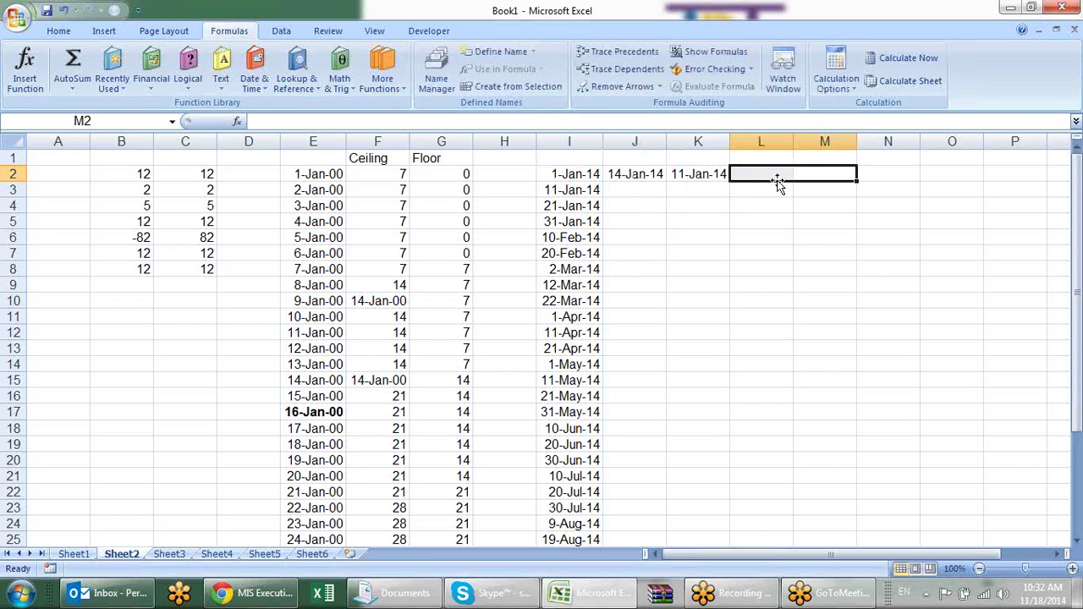
click(657, 175)
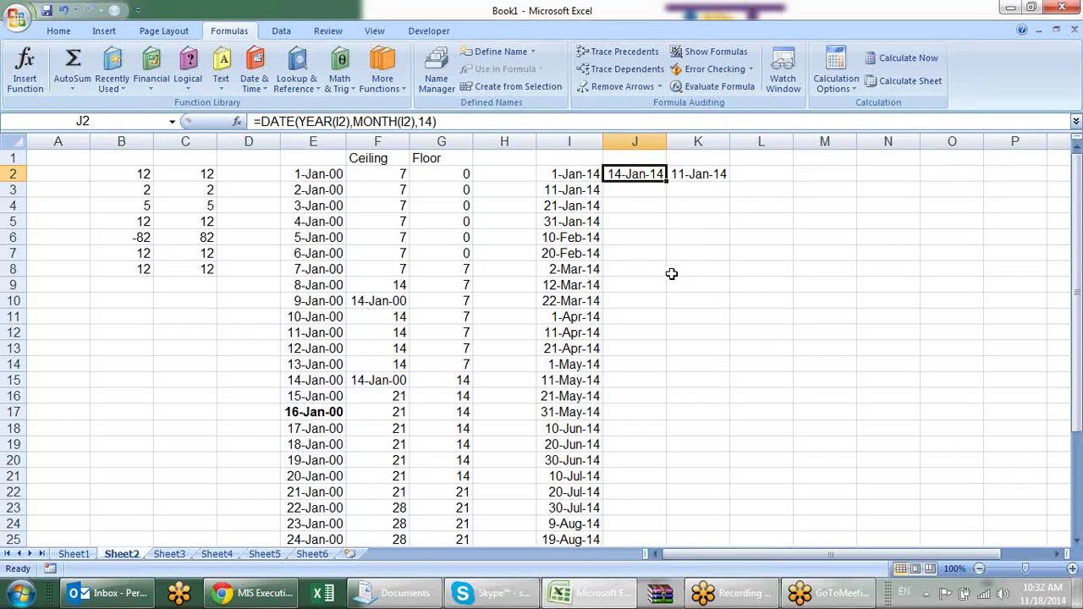
click(694, 175)
key(F2)
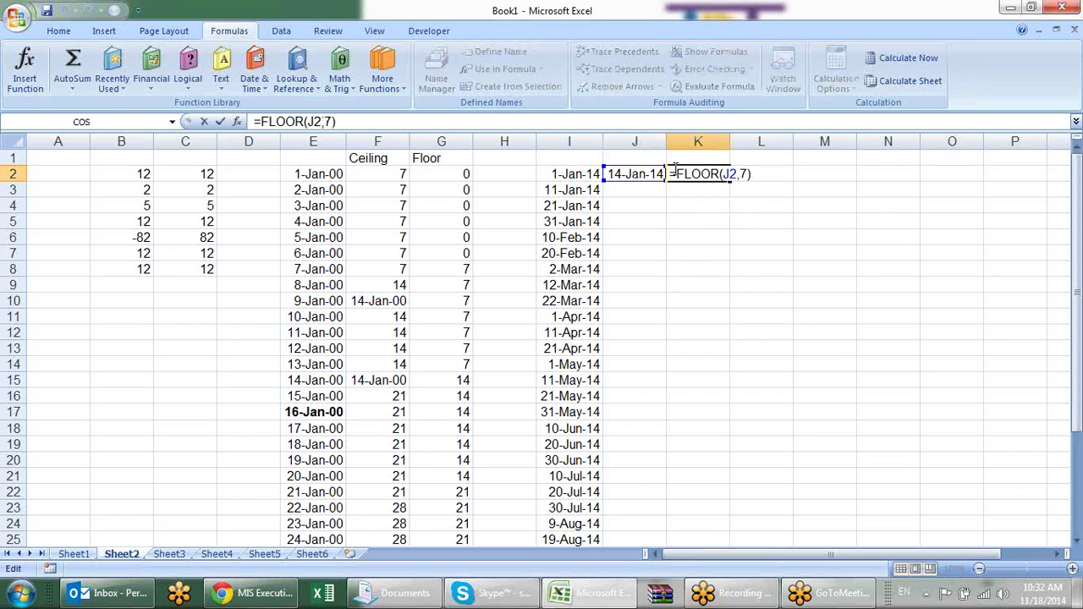
key(ctrl+Return)
Step: Change J2's DATE day argument from 14 to 28, giving 28-Jan-14 and K2 25-Jan-14
click(644, 173)
key(F2)
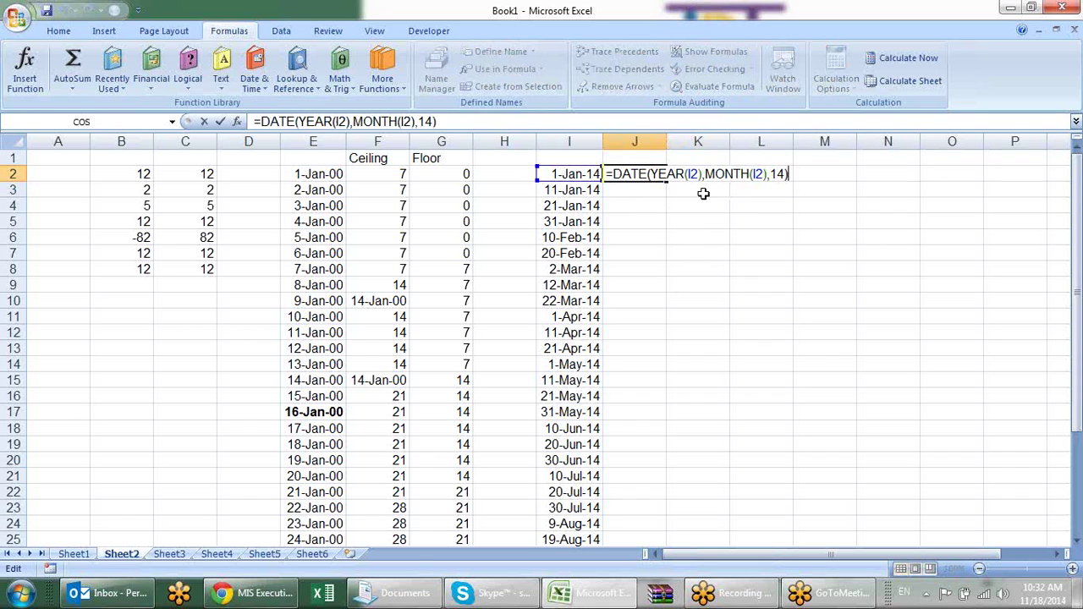
key(shift+Home)
double_click(777, 174)
text(28)
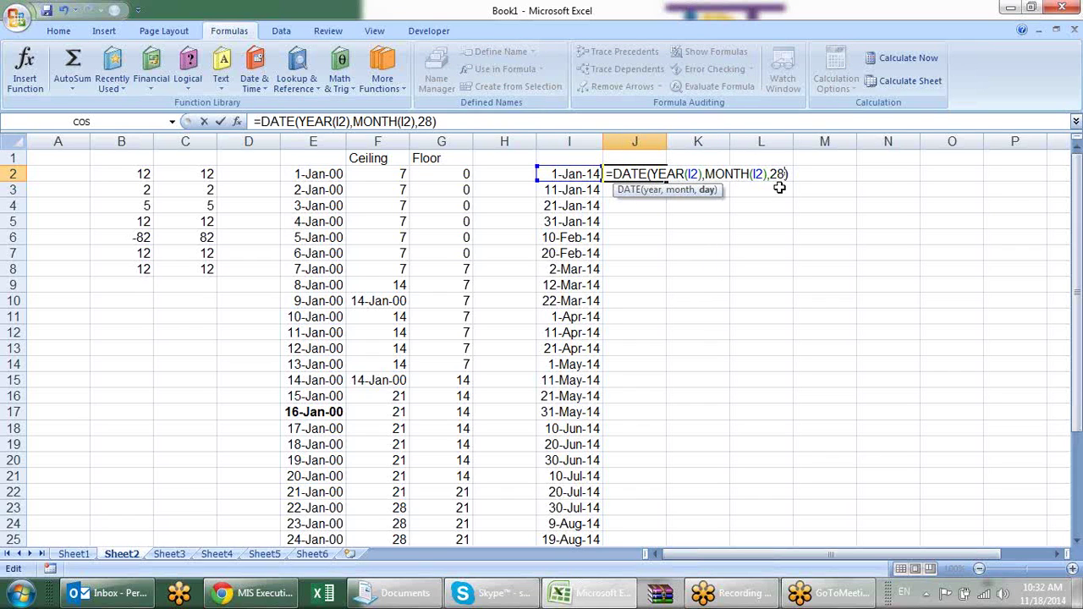
key(Return)
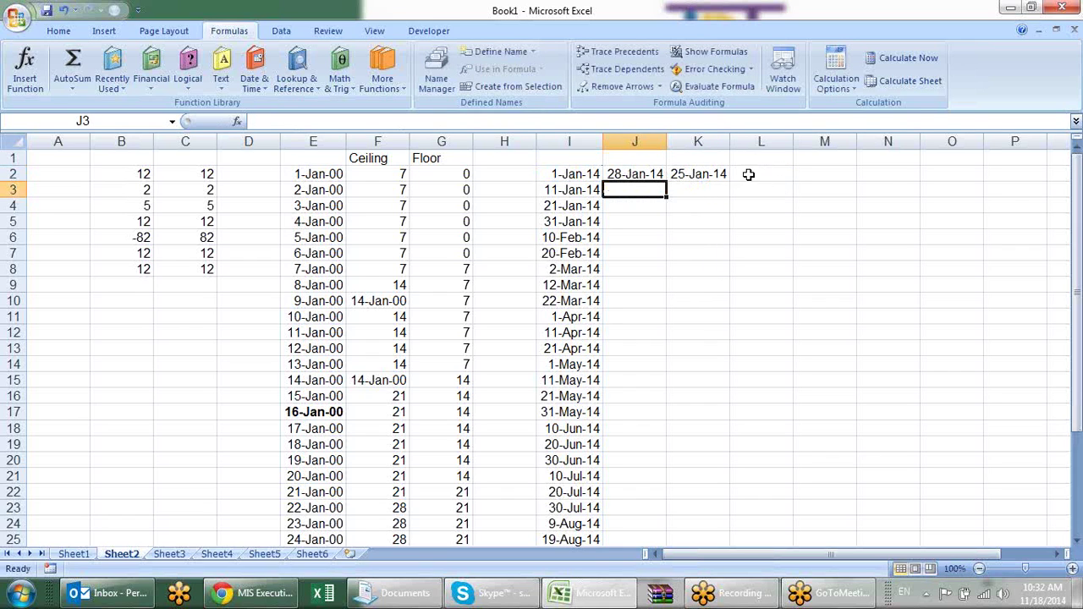
click(715, 177)
click(1042, 592)
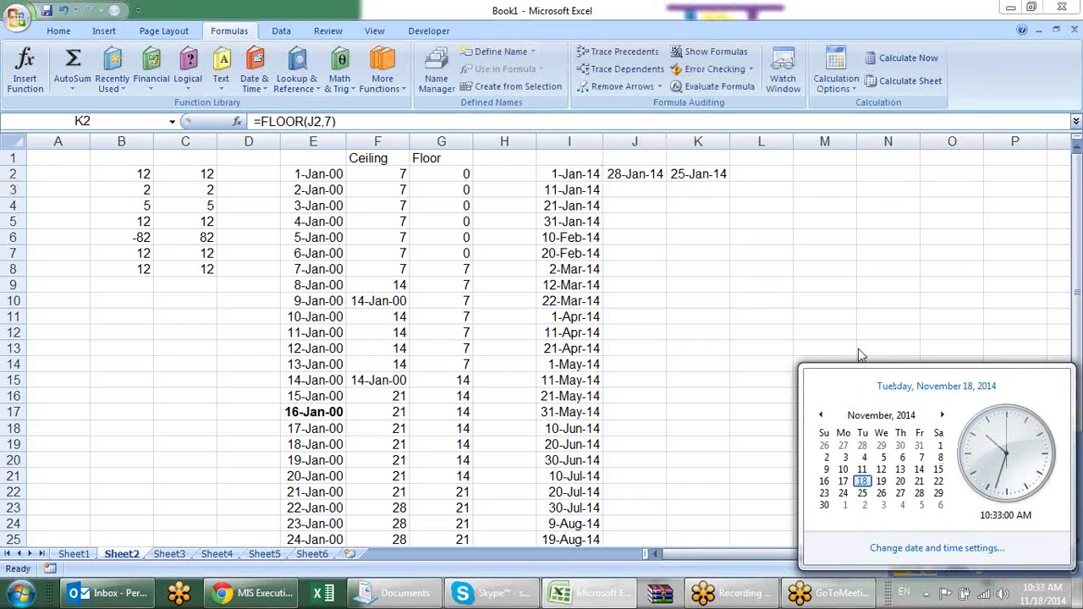
Step: In the system calendar view January 2014, return to November 2014, then close it
click(881, 416)
click(844, 445)
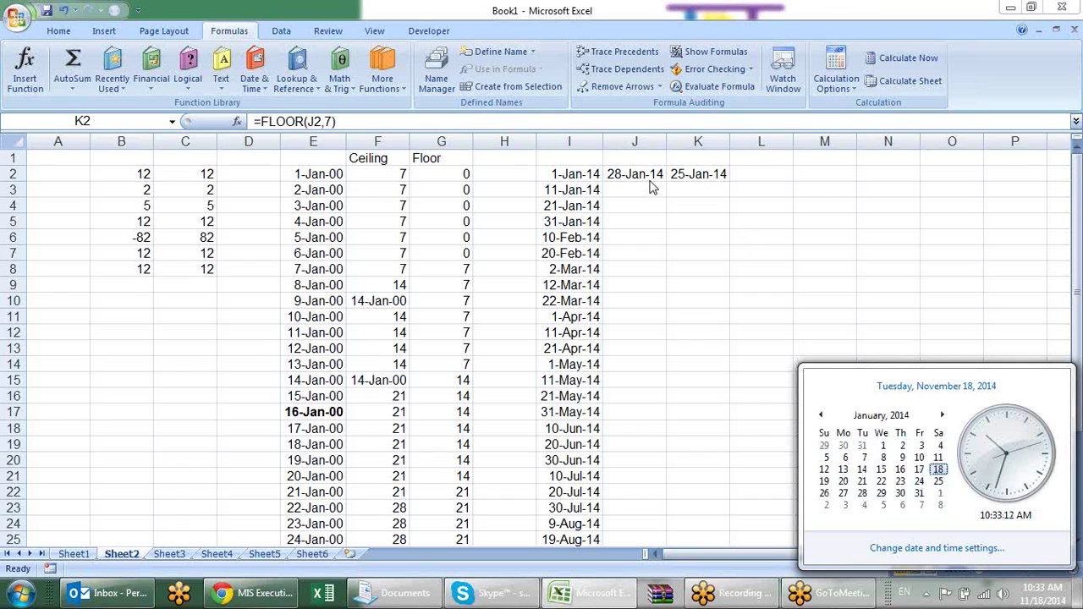
click(888, 417)
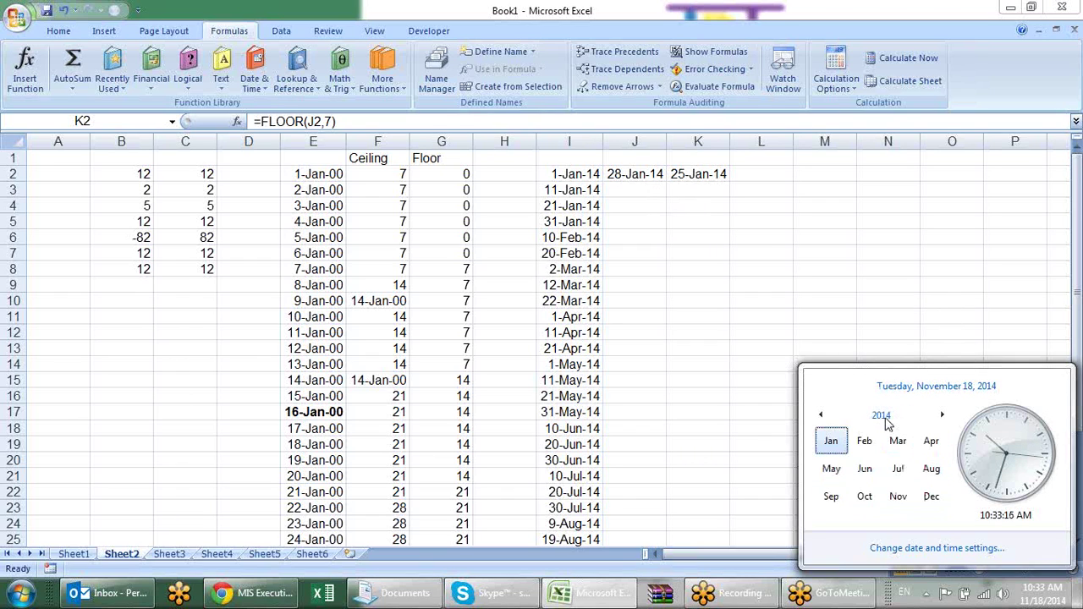
click(898, 496)
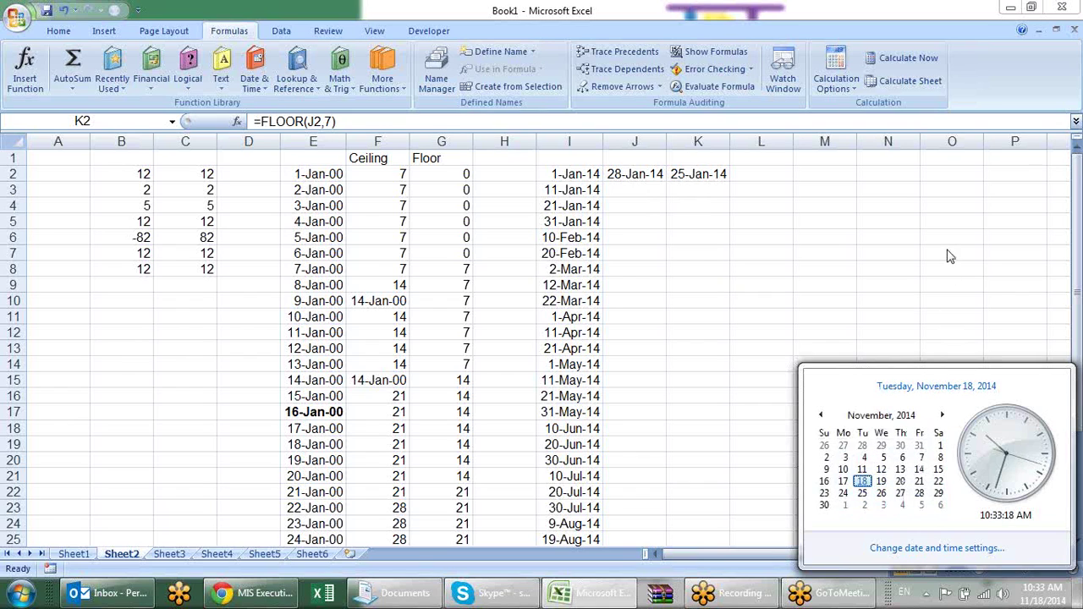
click(815, 254)
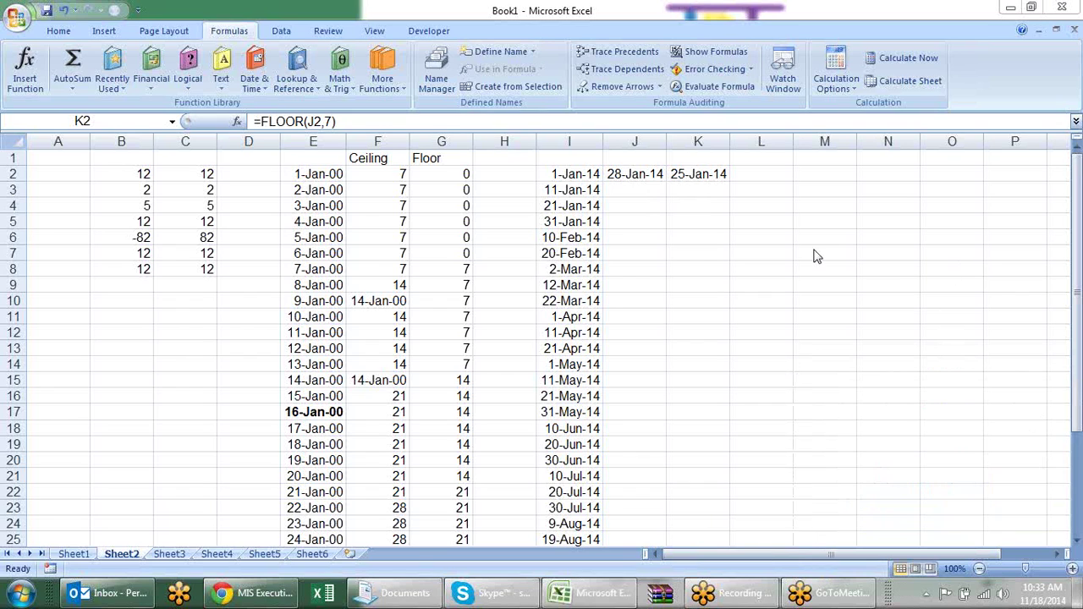
click(607, 172)
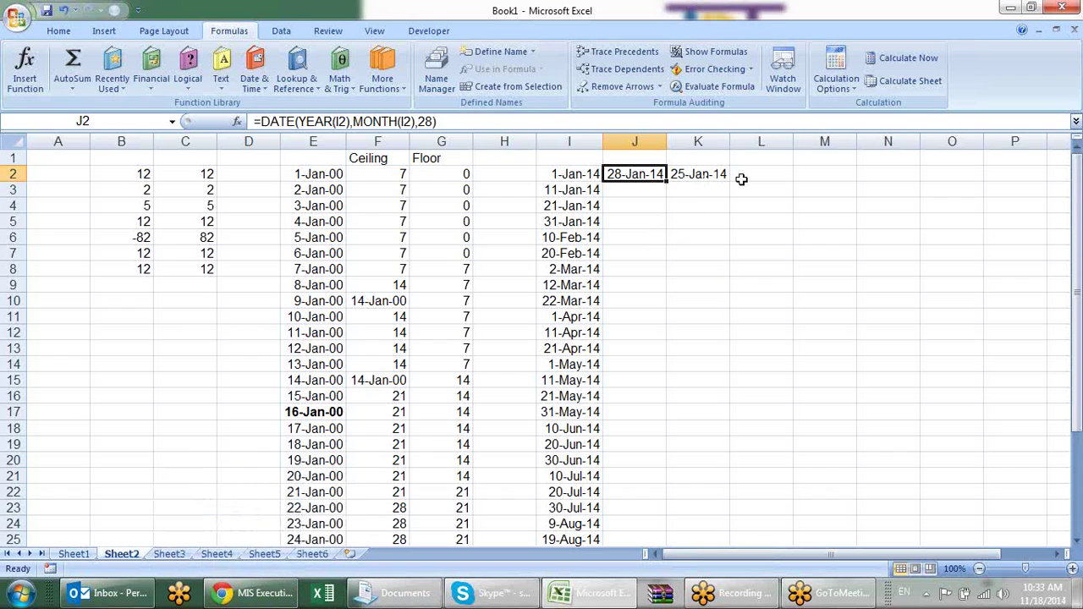
Step: Review the DATE formula text in J2 without changing it
key(F2)
key(Escape)
key(F2)
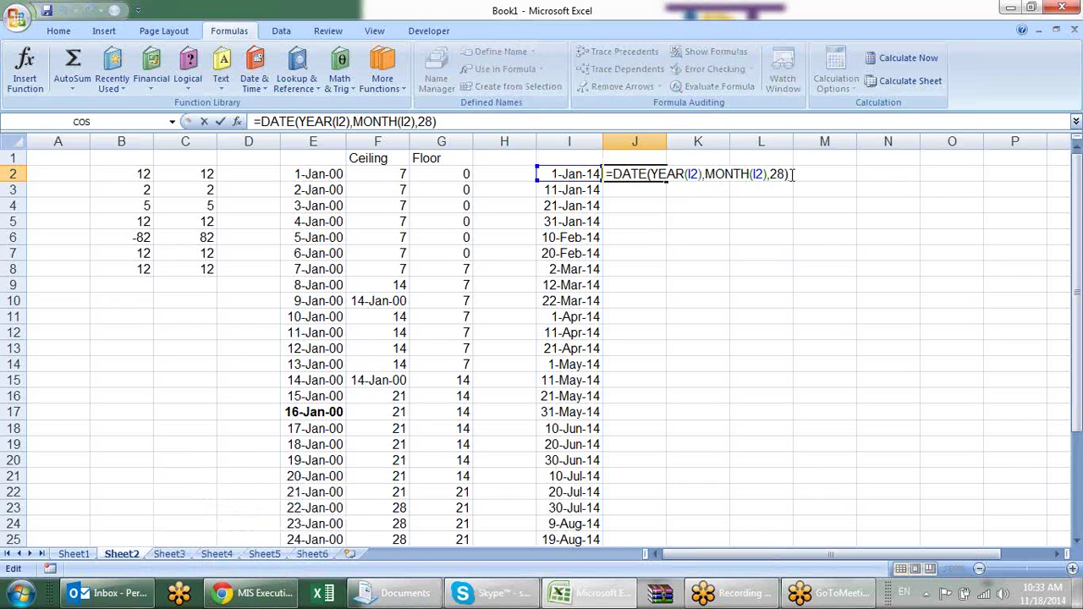
drag(788, 175, 597, 175)
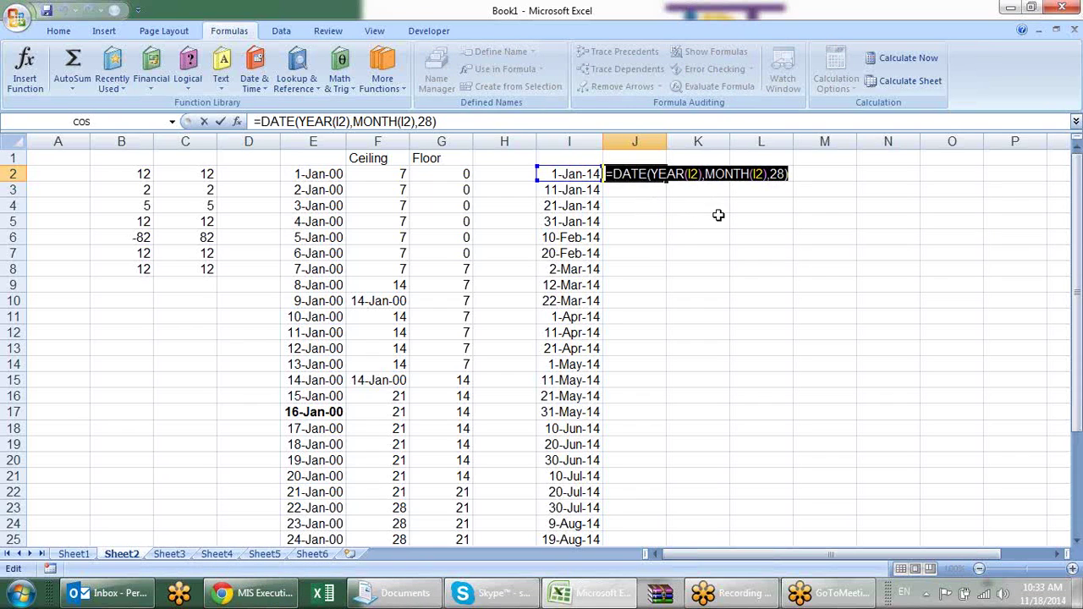
key(Escape)
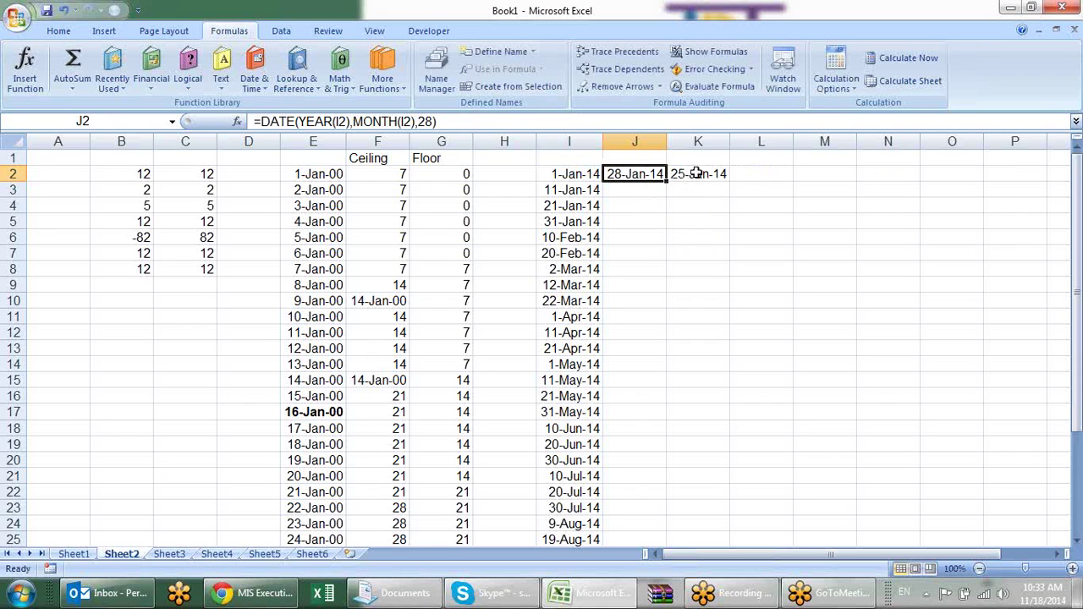
Step: Copy K2's =FLOOR(J2,7) formula text into M2
click(799, 173)
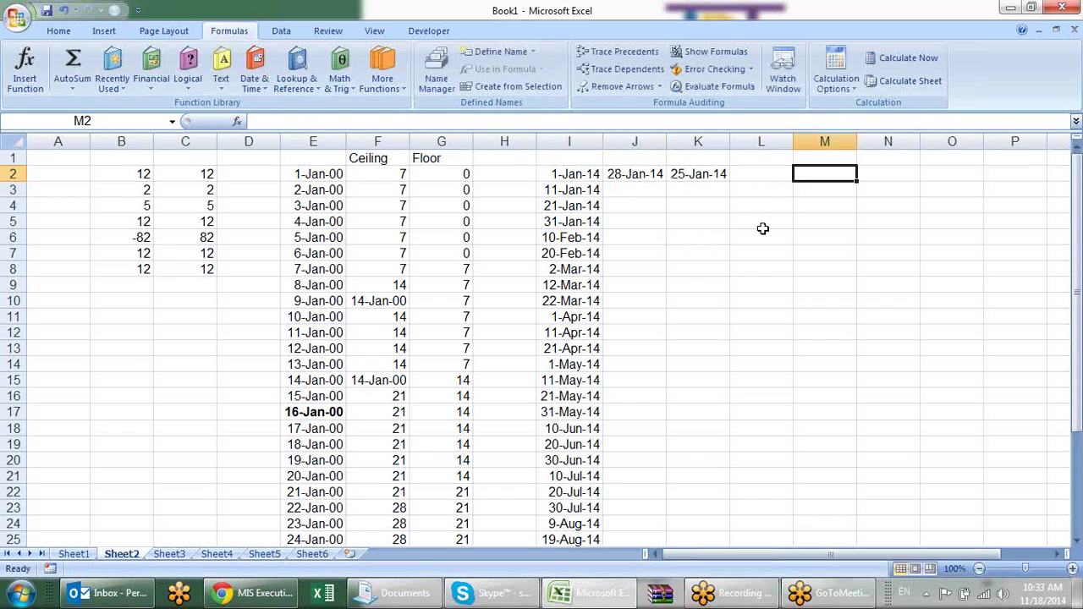
click(719, 174)
double_click(719, 174)
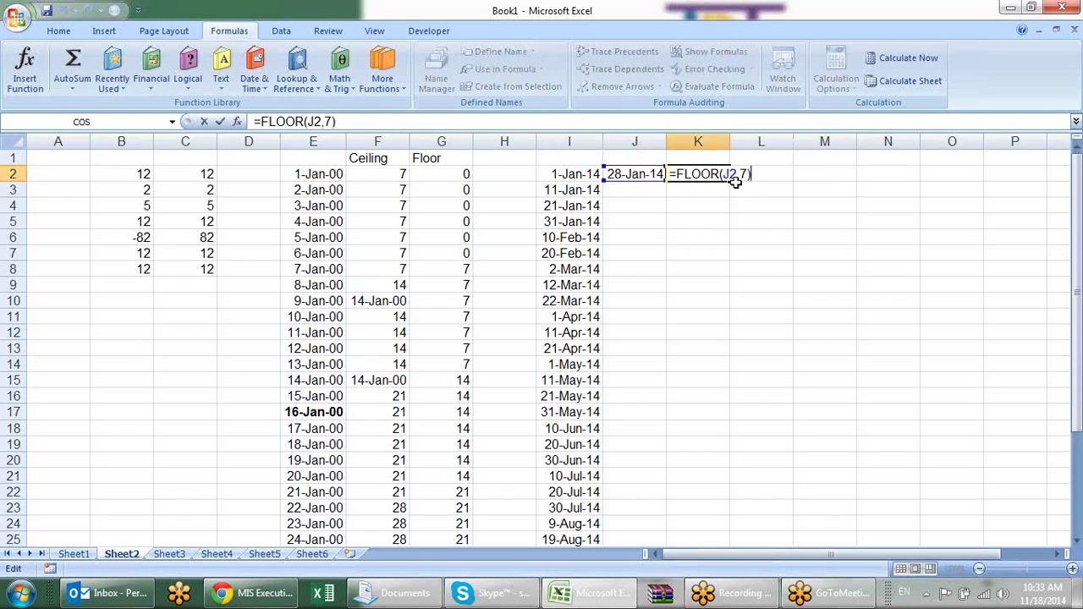
drag(764, 173, 671, 173)
key(ctrl+c)
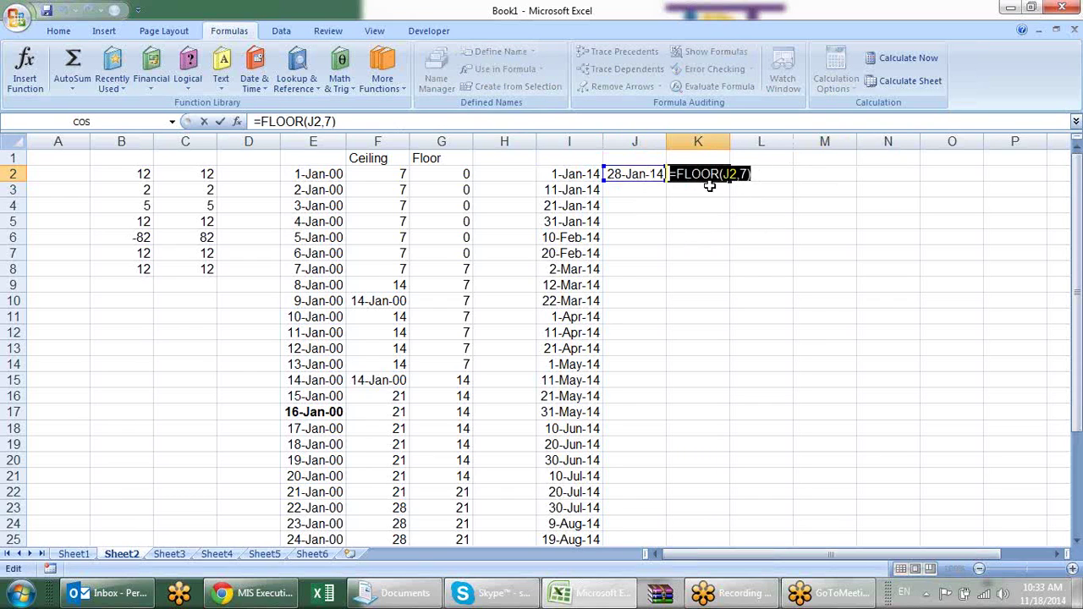
click(827, 173)
double_click(826, 171)
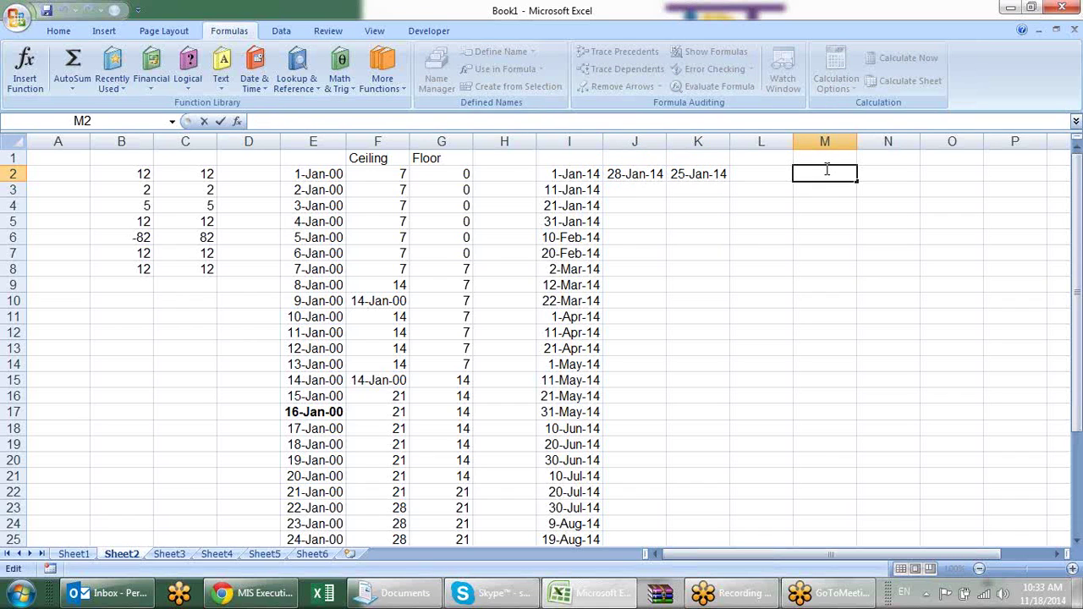
key(ctrl+v)
key(Return)
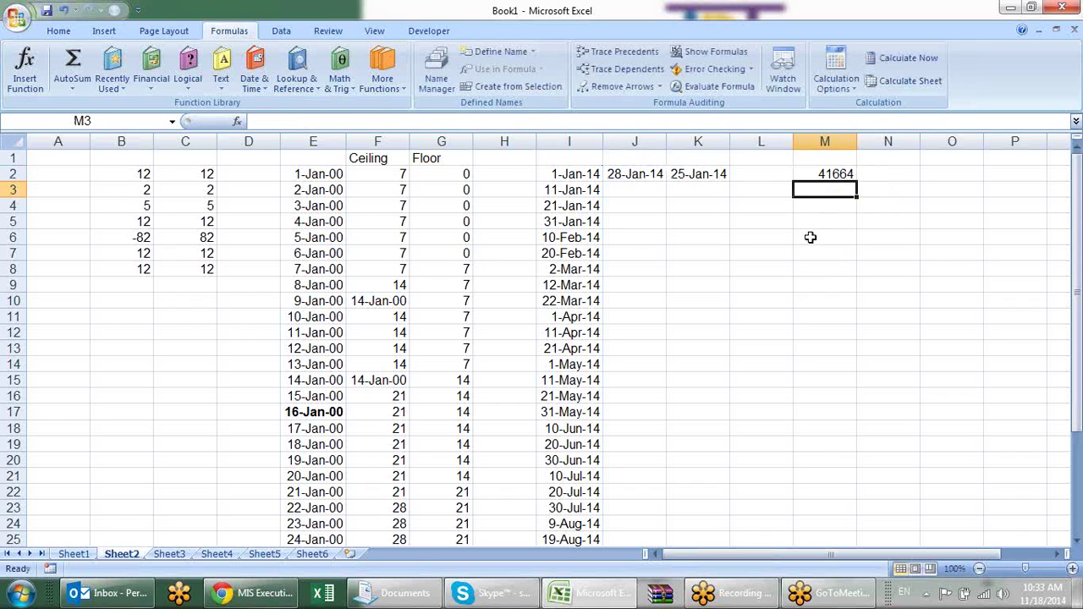
Step: In M2, replace J2 with the DATE(YEAR(I2),MONTH(I2),28) expression copied from J2
click(623, 176)
key(F2)
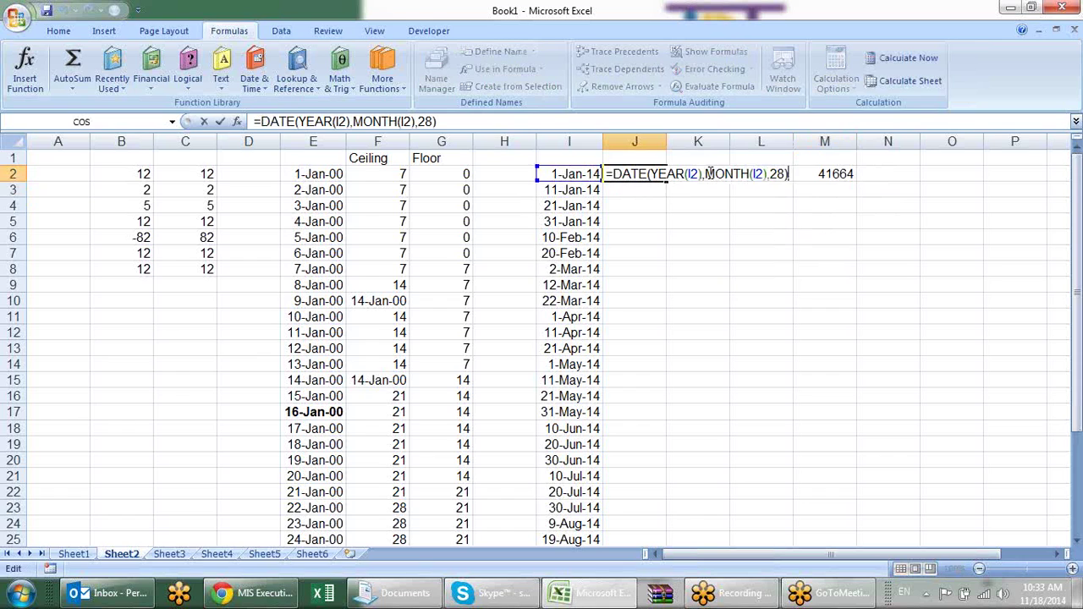
drag(790, 174, 603, 174)
click(615, 175)
key(shift+End)
key(ctrl+c)
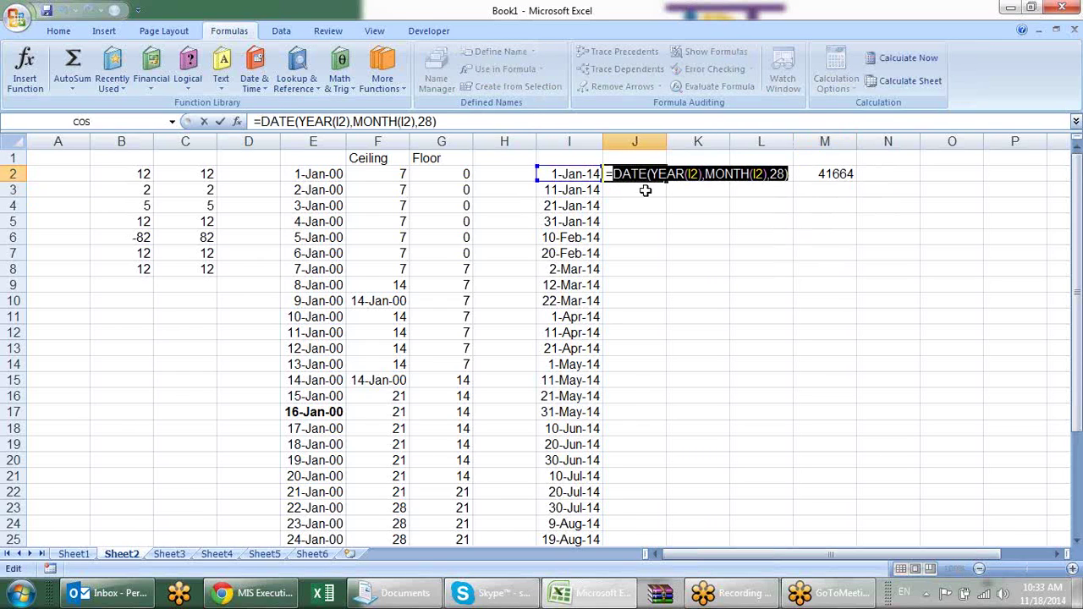
key(Escape)
click(849, 170)
key(F2)
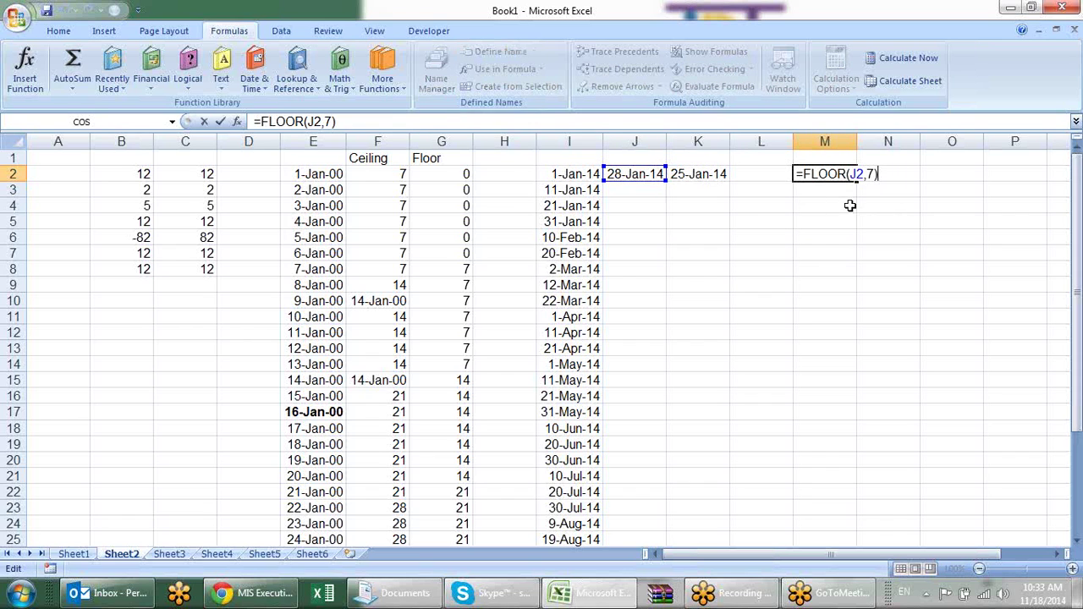
double_click(856, 173)
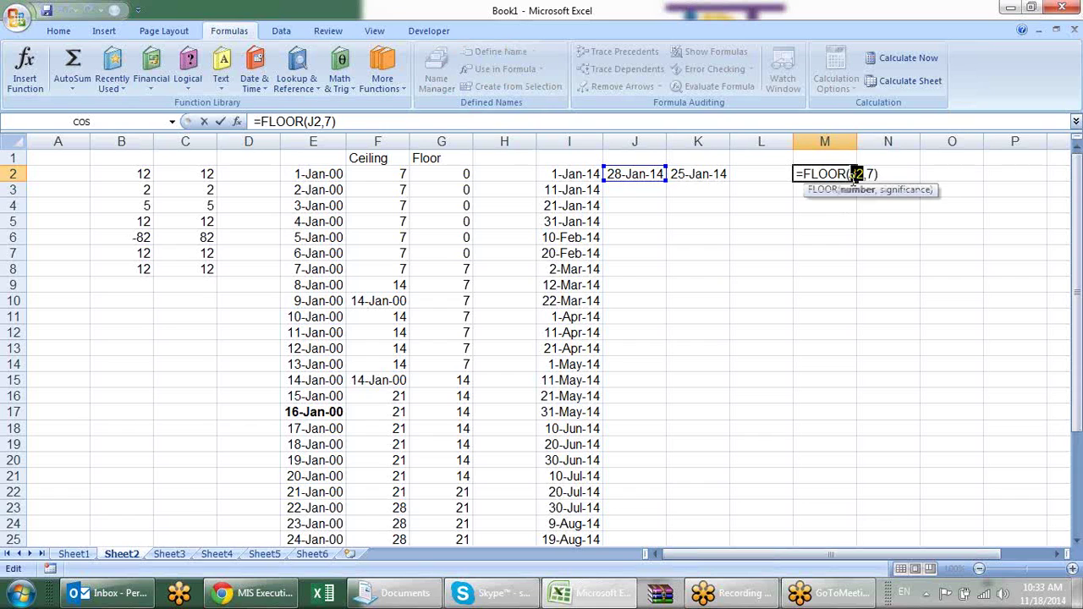
key(ctrl+v)
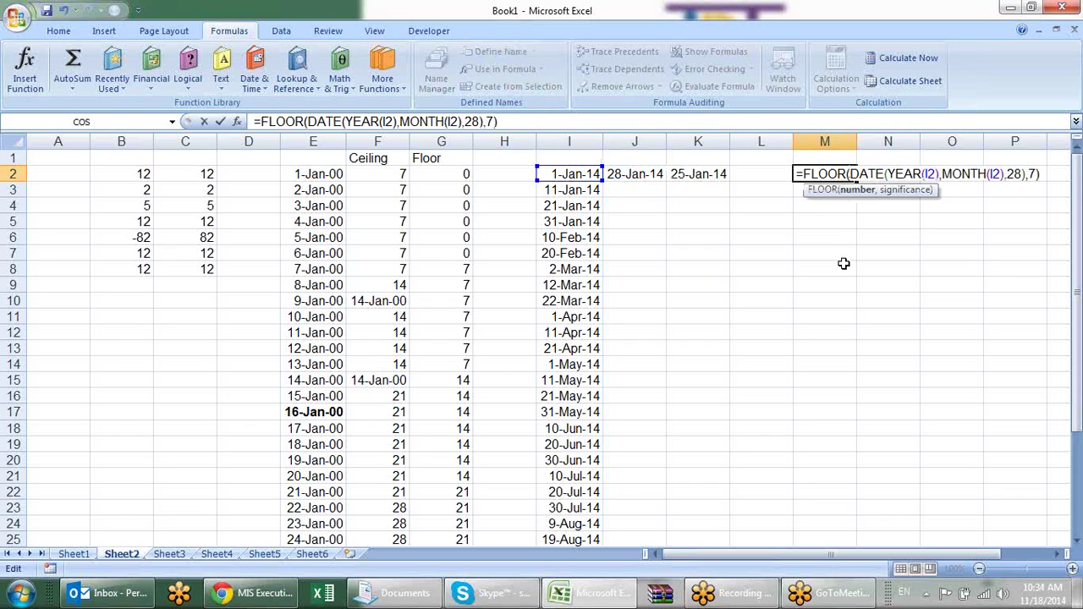
key(Return)
Step: Format M2 as a date and fill it down column M to row 27
click(813, 175)
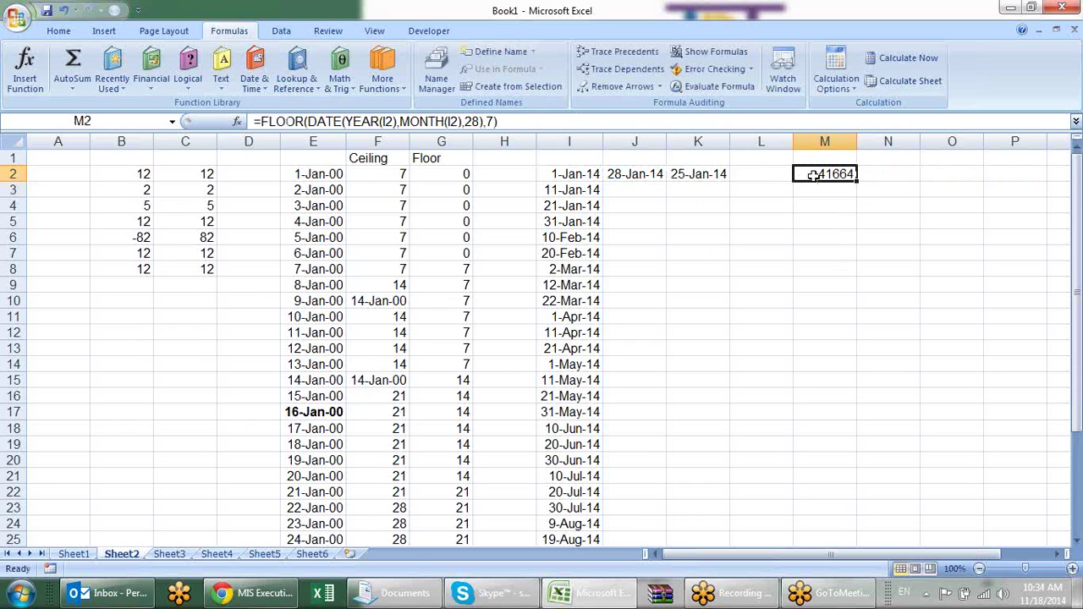
key(ctrl+shift+numbersign)
drag(856, 180, 814, 427)
Step: Autofit column M so every floored date shows, then check the formulas in M7, M8–M9, M12 and M15
scroll(875, 350, up, 3)
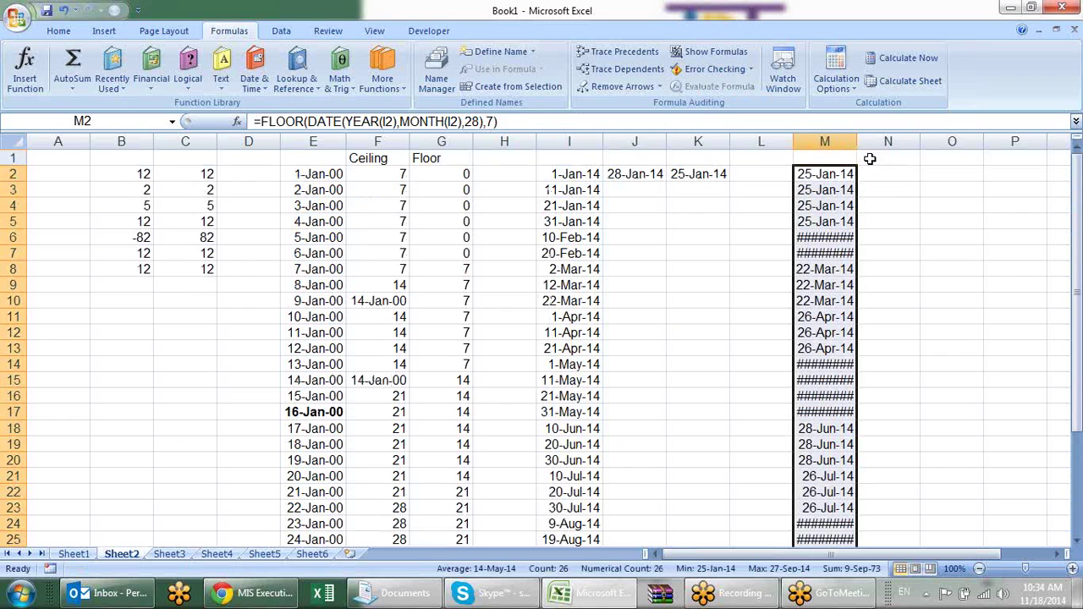
click(883, 221)
double_click(857, 141)
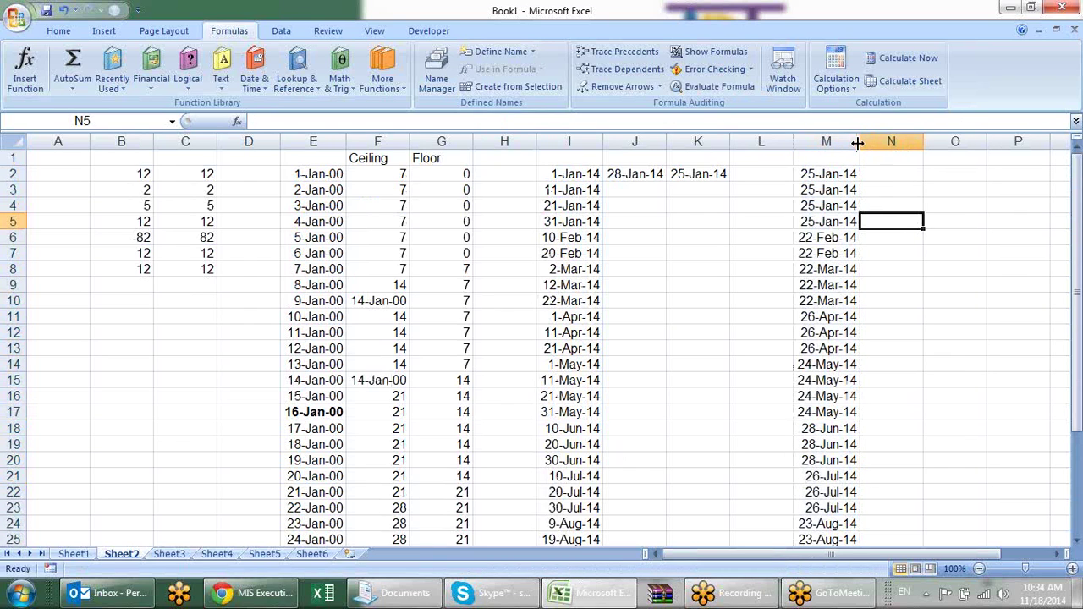
click(811, 251)
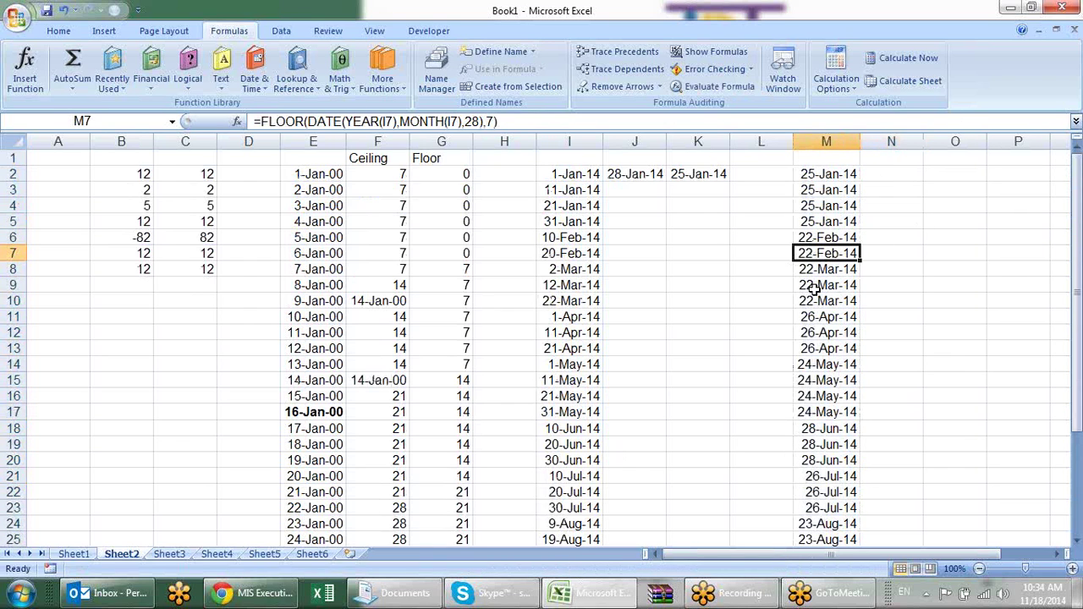
drag(814, 272, 816, 288)
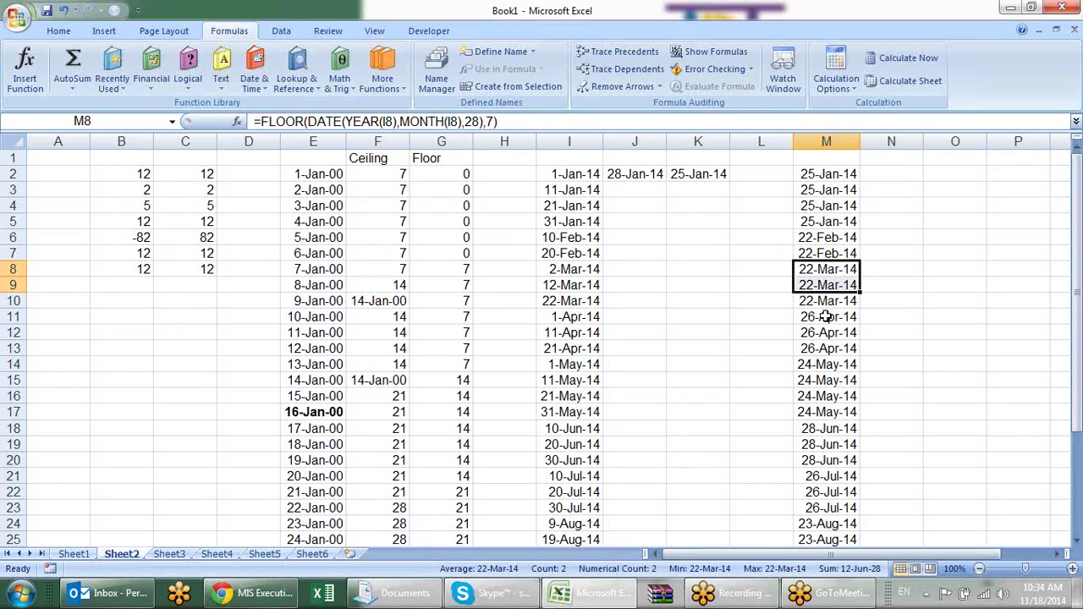
click(838, 330)
click(829, 380)
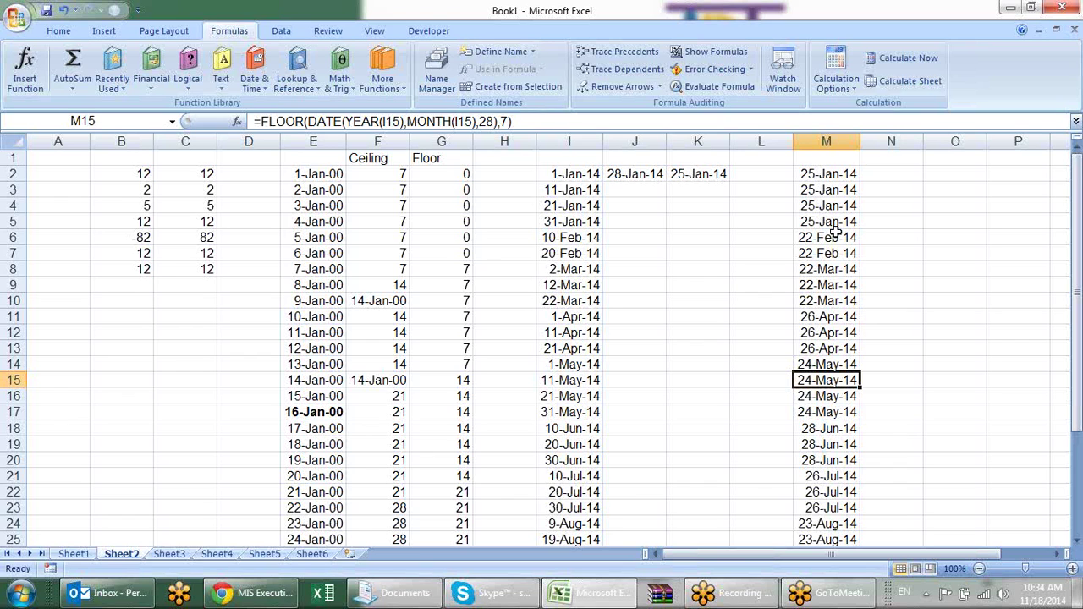
Step: Apply General format to E2:E34 so the dates show as numbers 1–33
click(314, 174)
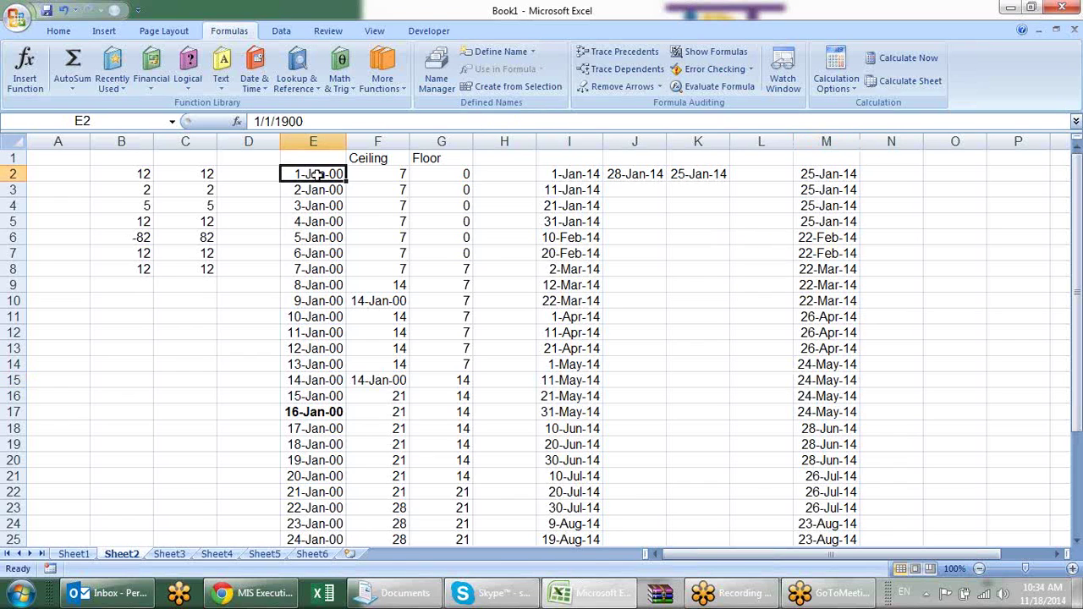
drag(315, 173, 347, 546)
key(ctrl+shift+grave)
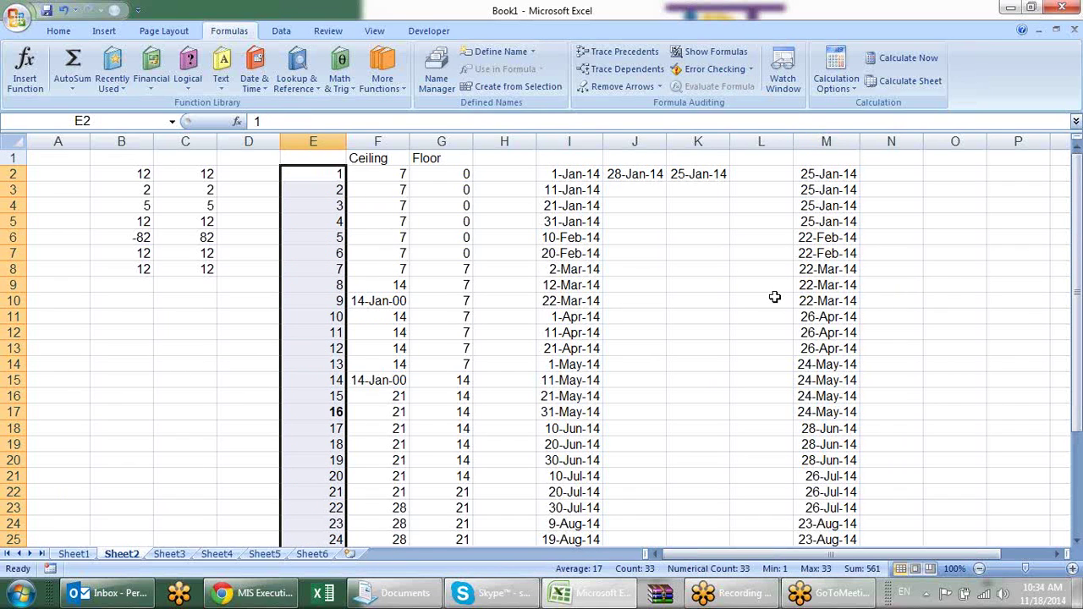
click(747, 318)
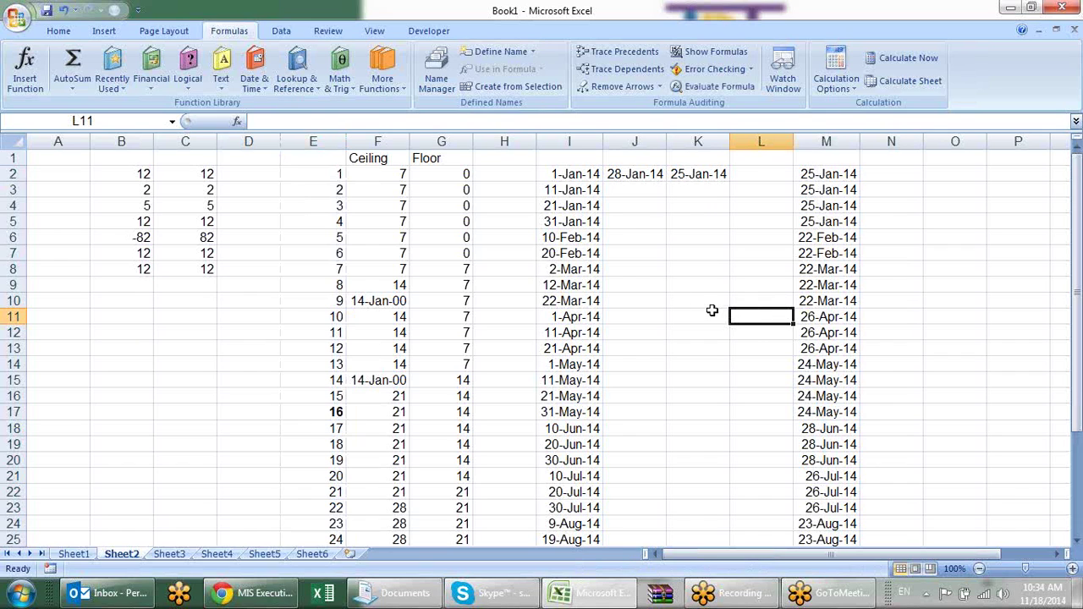
click(565, 177)
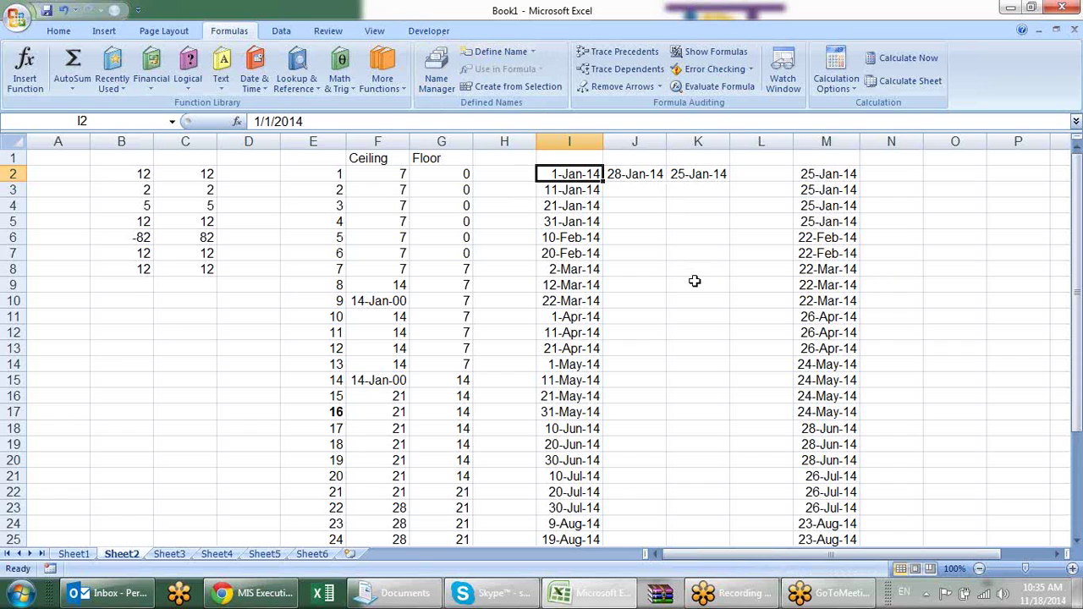
Step: Enter =WEEKDAY(I2) in L2
click(762, 171)
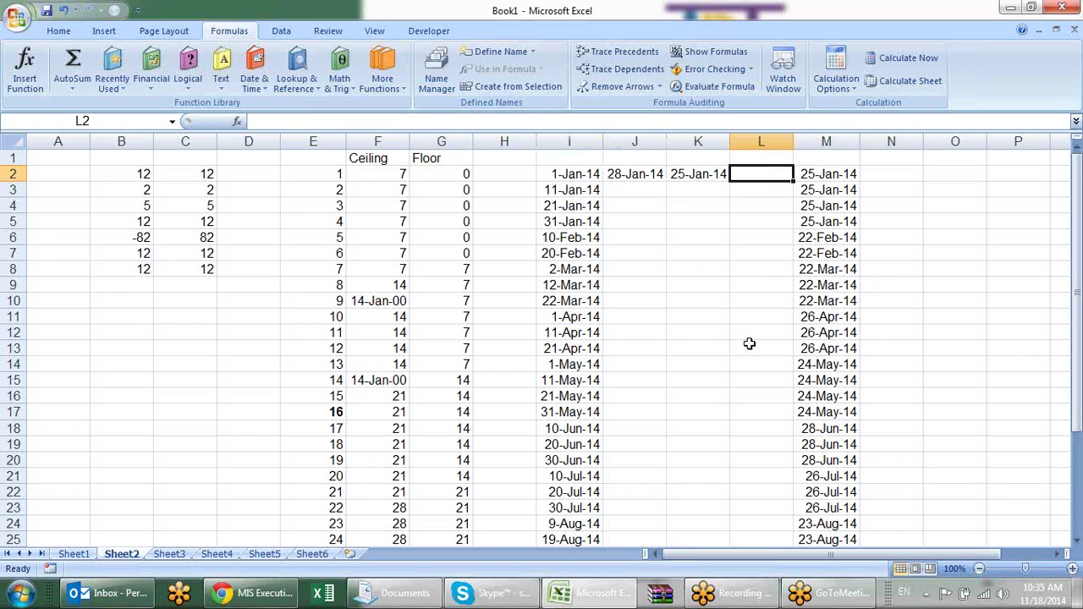
text(=wee)
key(Tab)
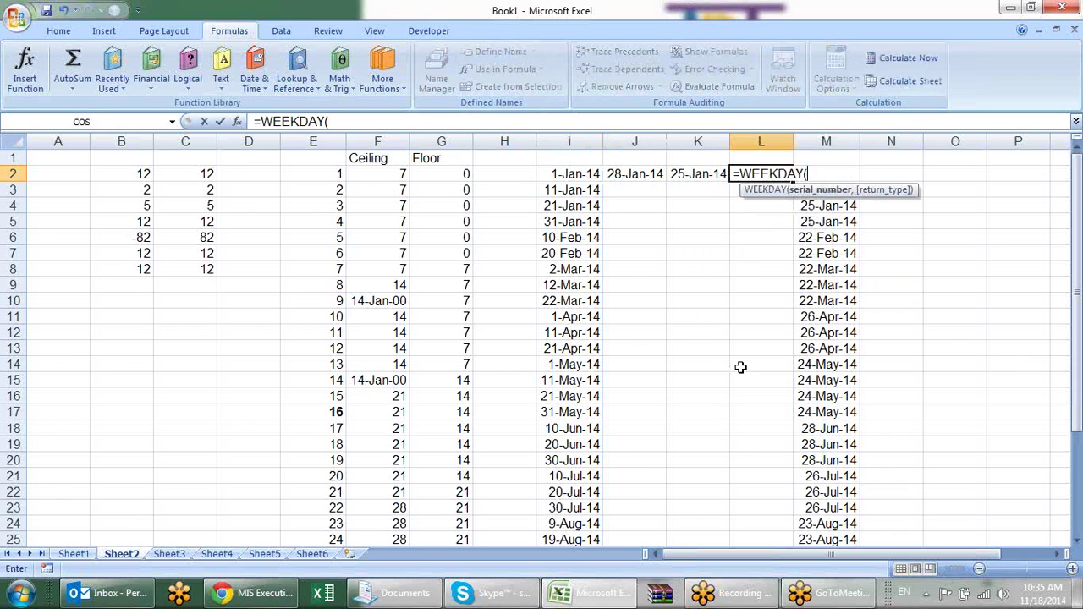
click(583, 173)
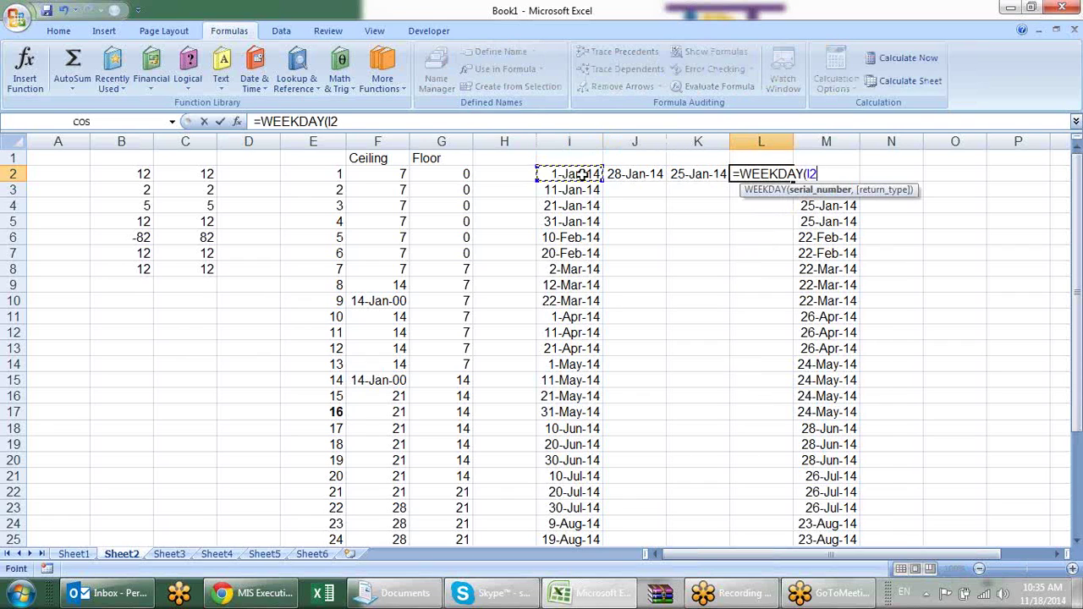
key(Return)
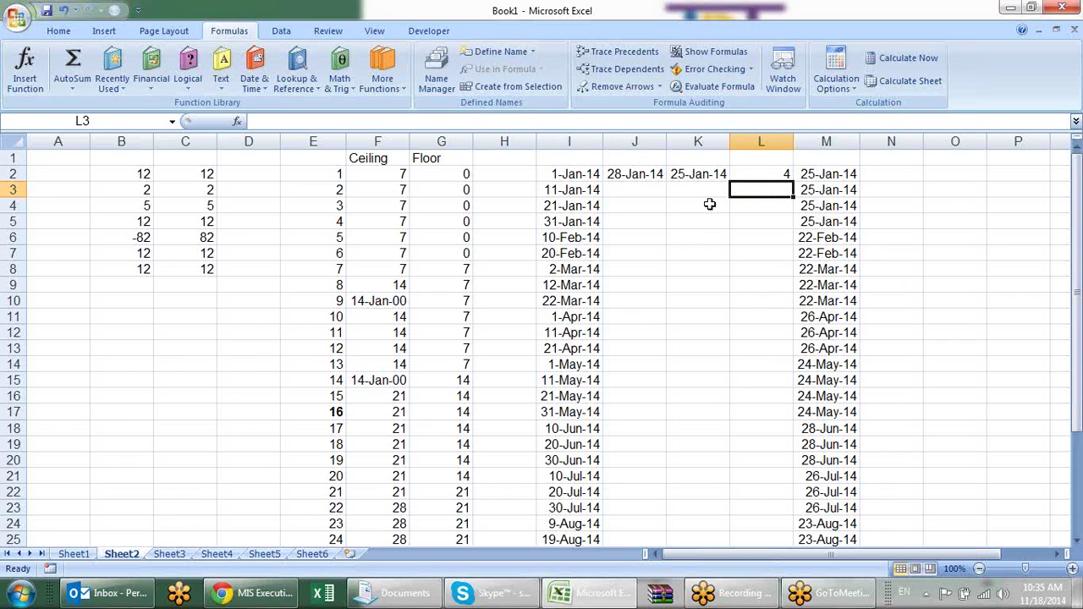
Step: Enter 14-Jan-14 in K4 and =K4-L2+1 in K5, giving 11-Jan-14
click(709, 204)
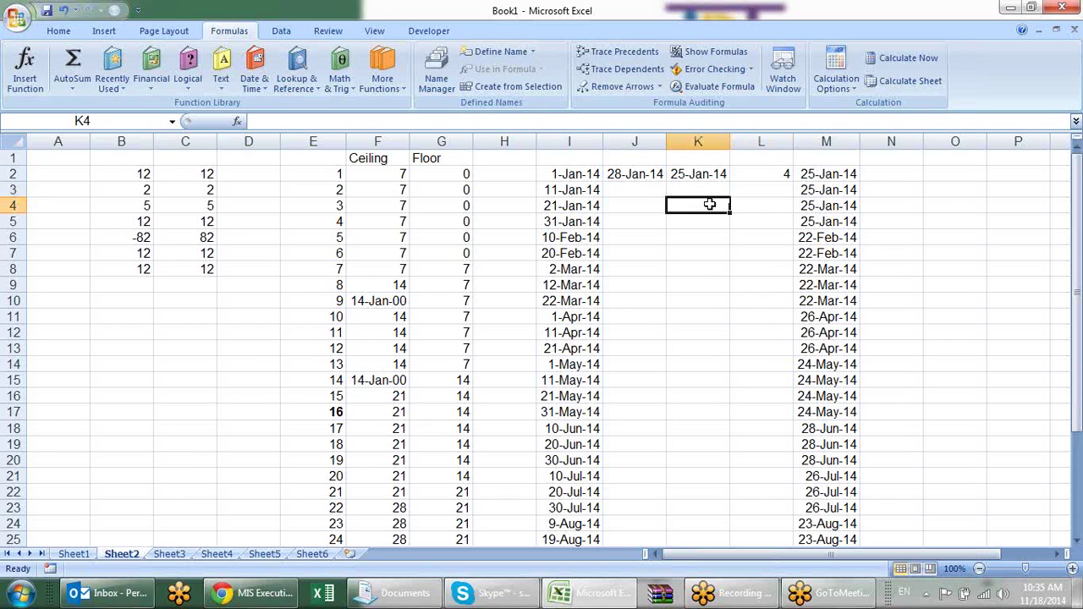
text(14-jan-14)
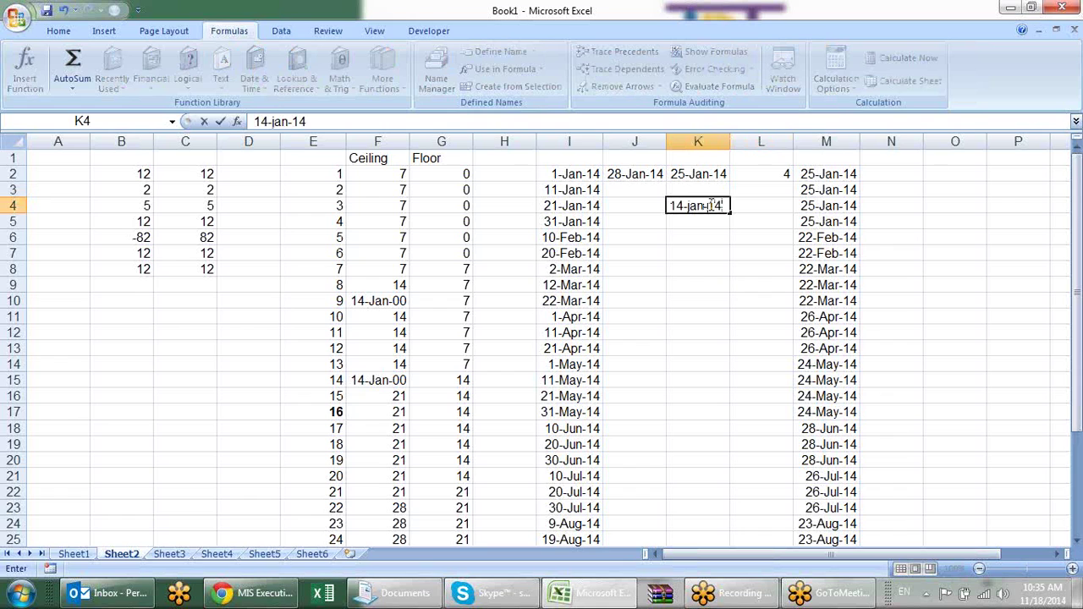
key(Return)
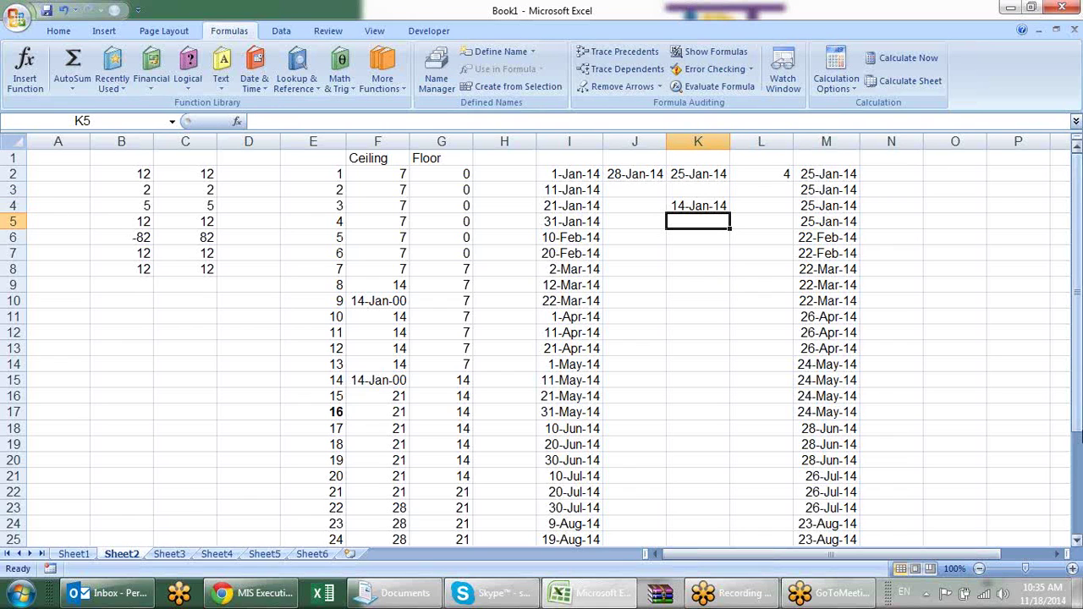
text(=)
key(Up)
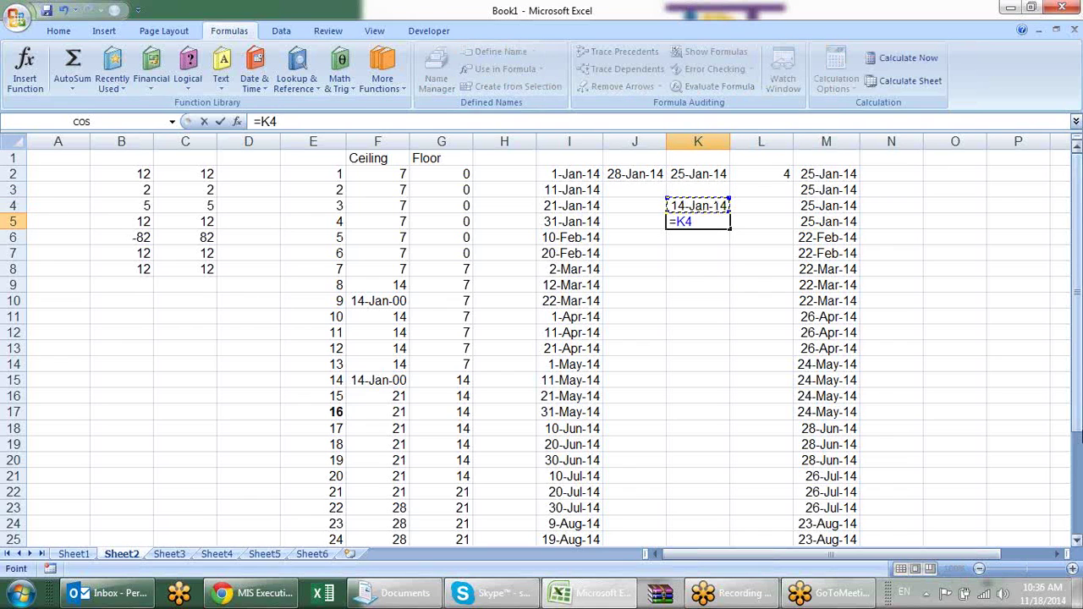
text(-)
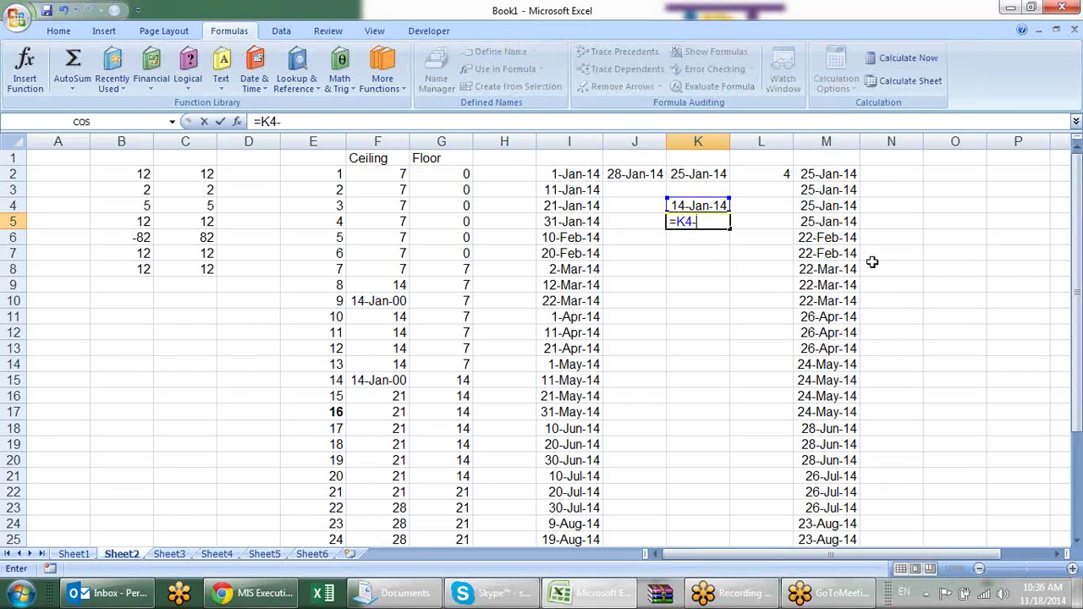
click(784, 178)
text(+1)
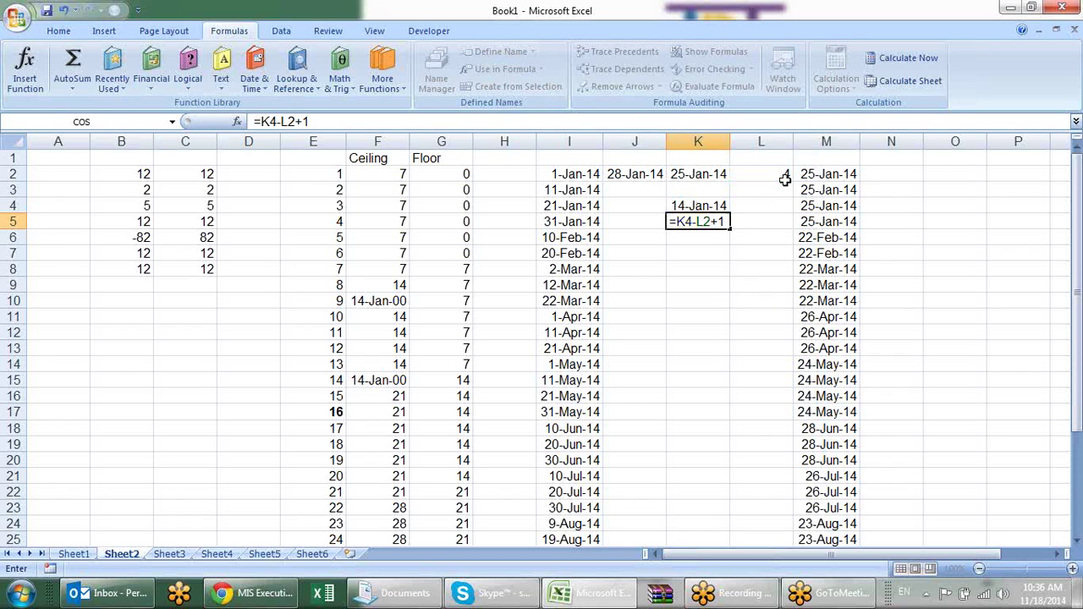
key(Return)
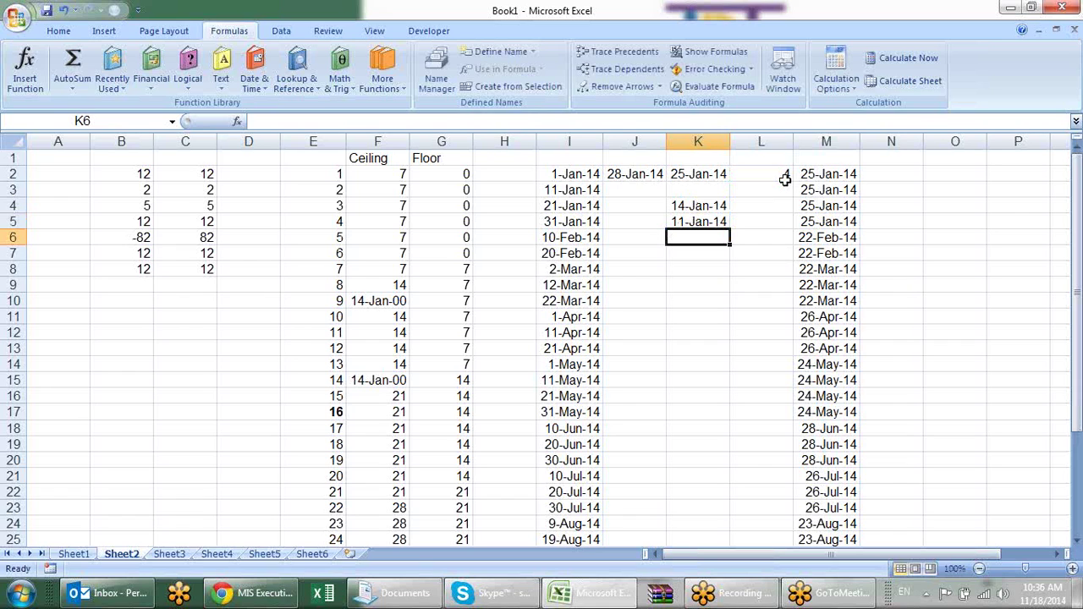
Step: Check the start date in I2 and the K4 and K5 results
click(567, 175)
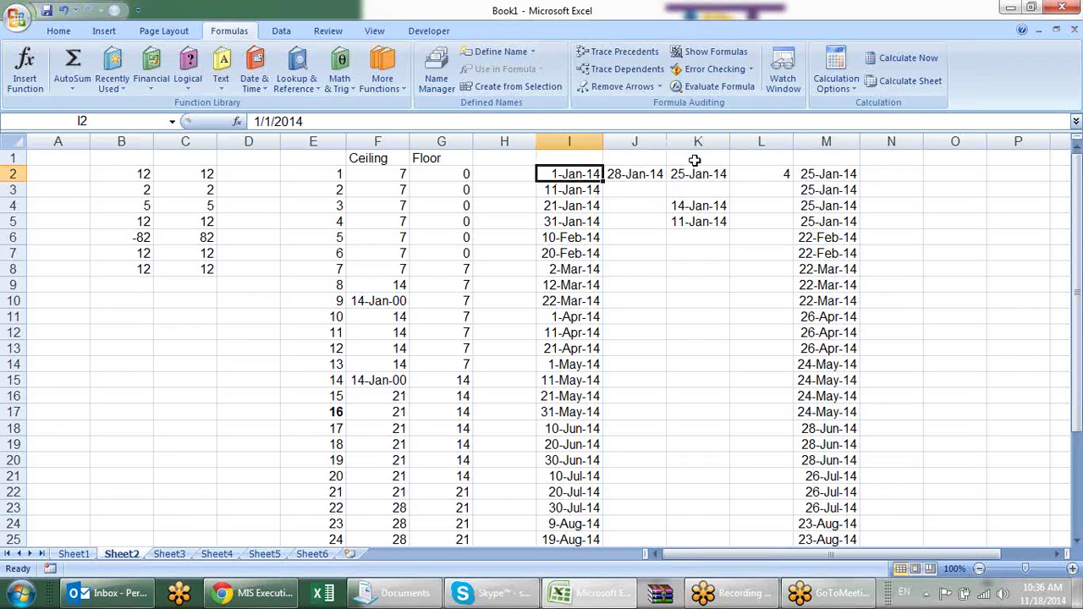
click(707, 221)
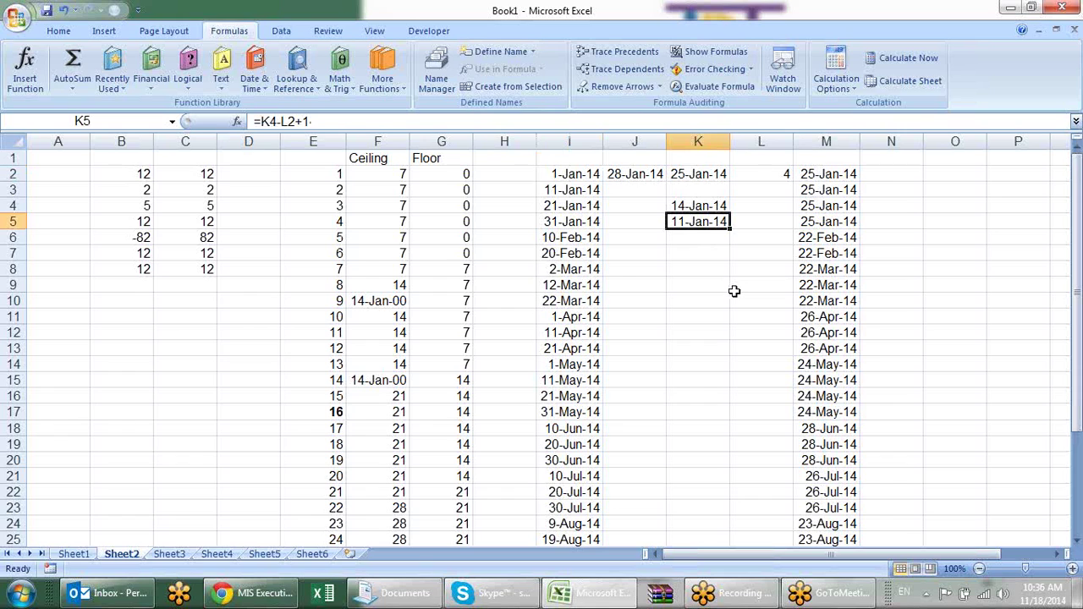
click(717, 207)
click(708, 253)
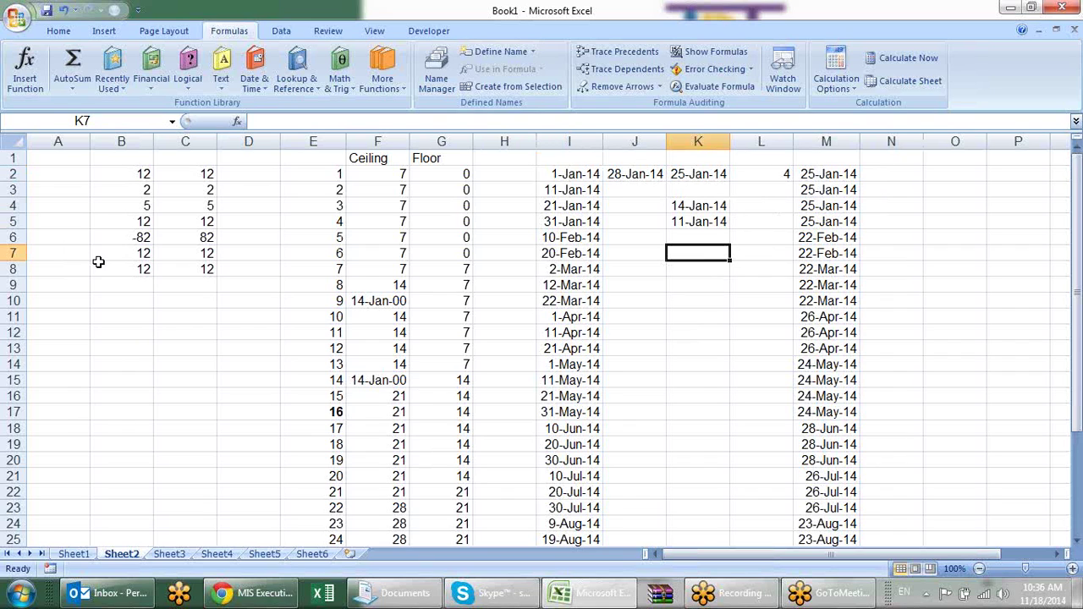
Step: Undo the date formatting so F10 and F15 show 14, then go to Sheet3
click(352, 300)
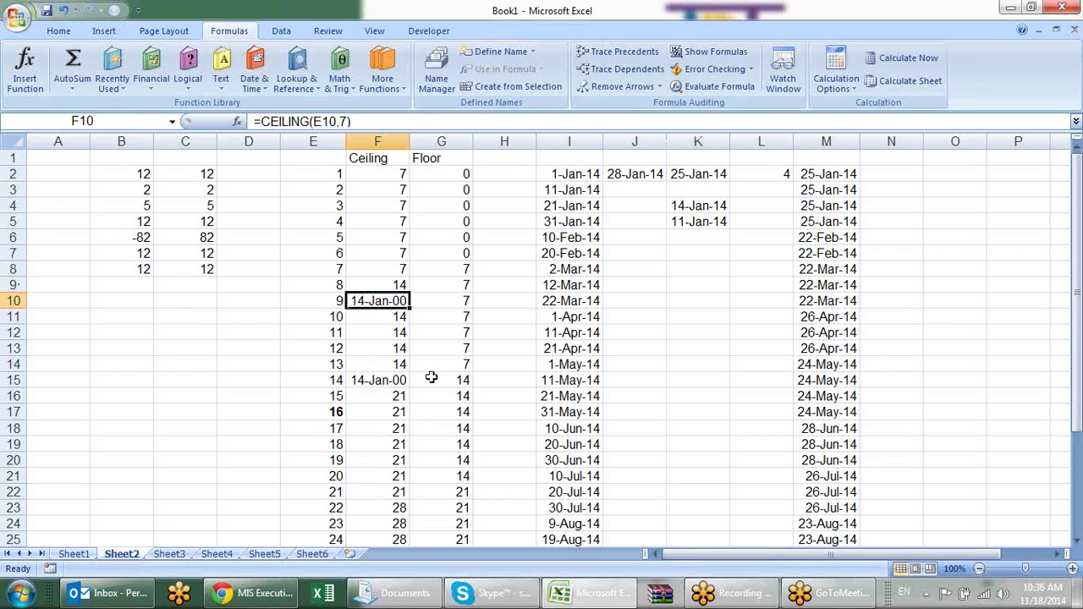
key(ctrl+z)
click(399, 379)
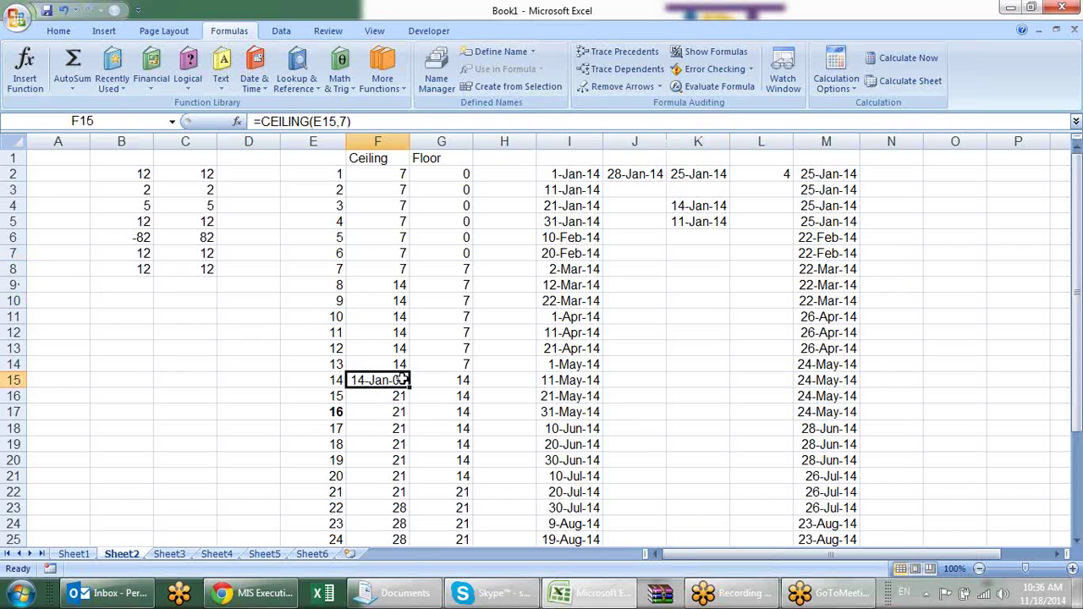
key(ctrl+z)
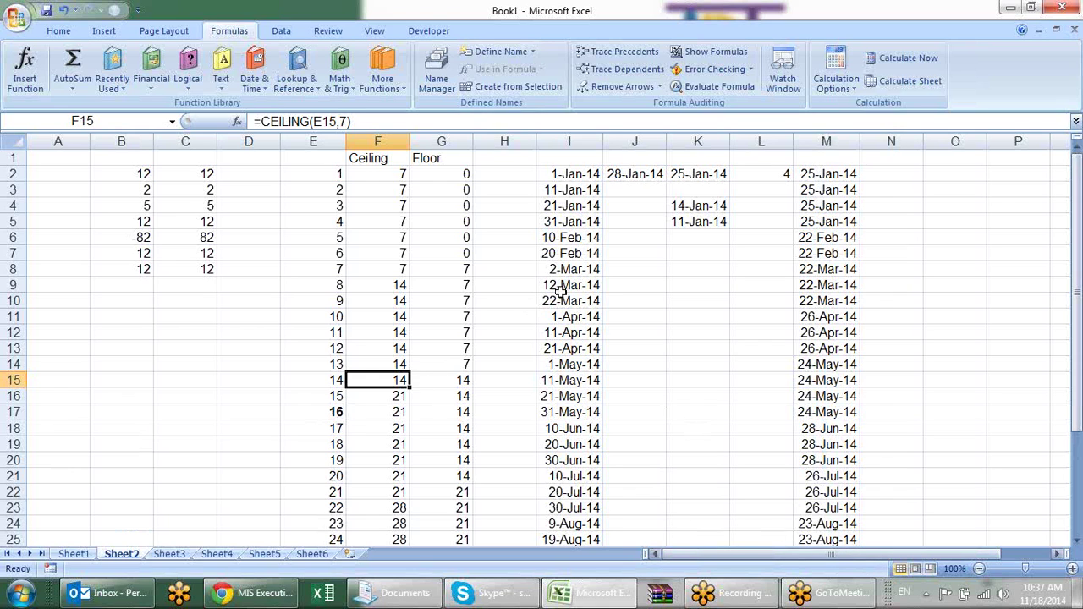
click(170, 554)
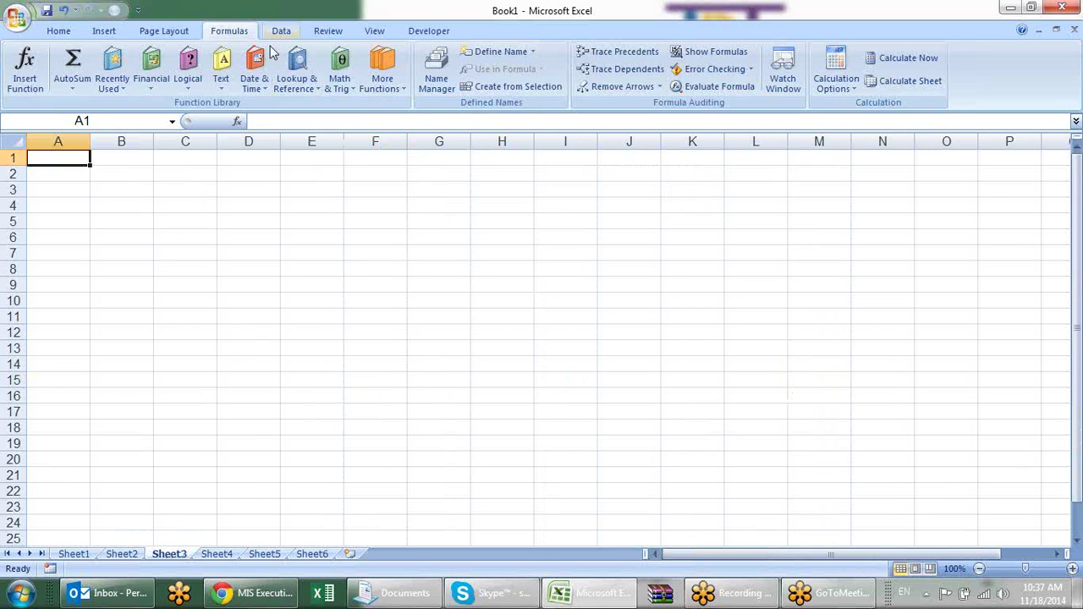
Step: Fill A2:A21 with the numbers 1 to 20
click(341, 88)
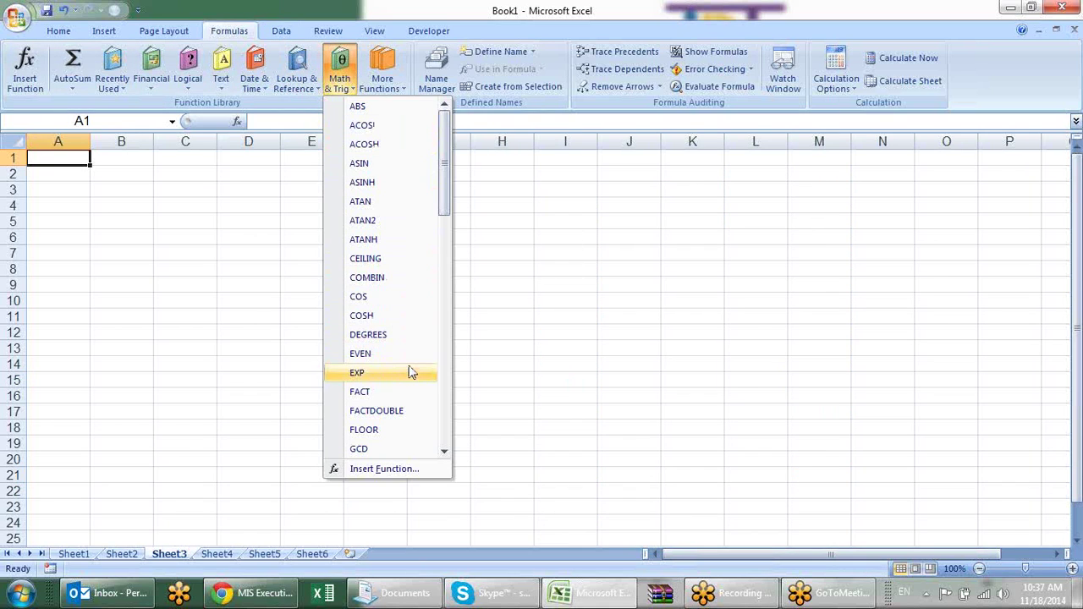
click(499, 215)
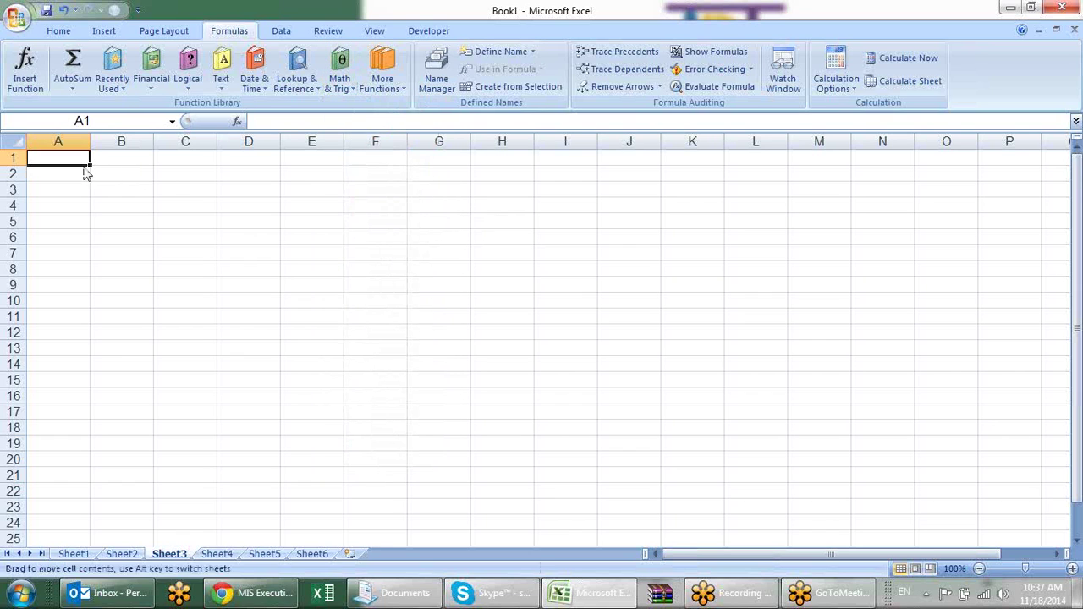
click(79, 169)
key(Return)
text(2)
key(Return)
text(3)
key(Return)
mouse_move(48, 174)
mouse_down()
mouse_move(69, 219)
mouse_move(81, 208)
mouse_move(97, 493)
mouse_up()
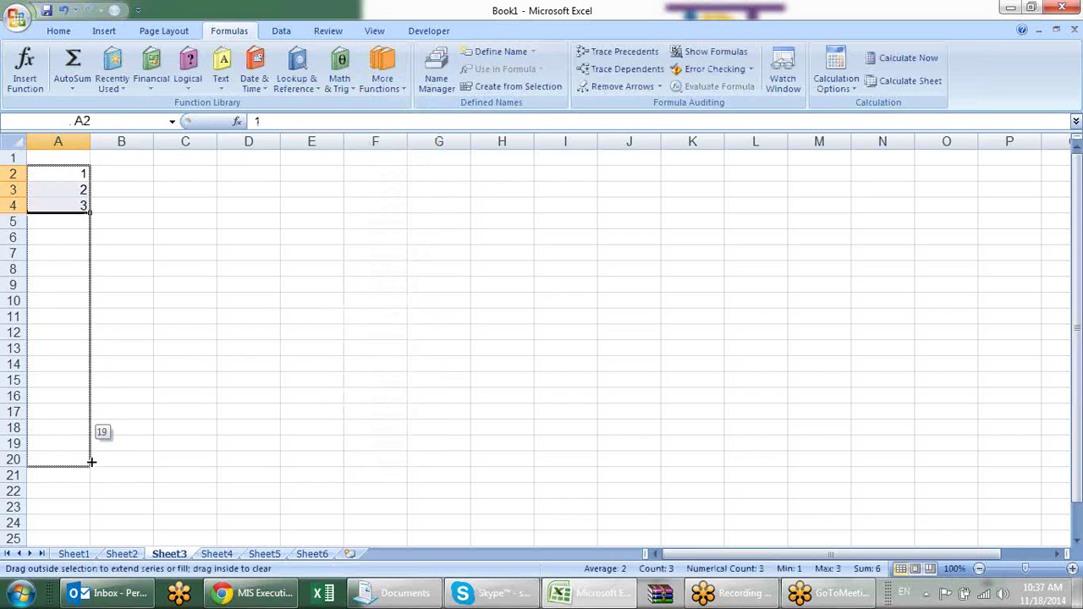
Step: Enter =EVEN(A2) in B2 and copy it down to B21
click(109, 169)
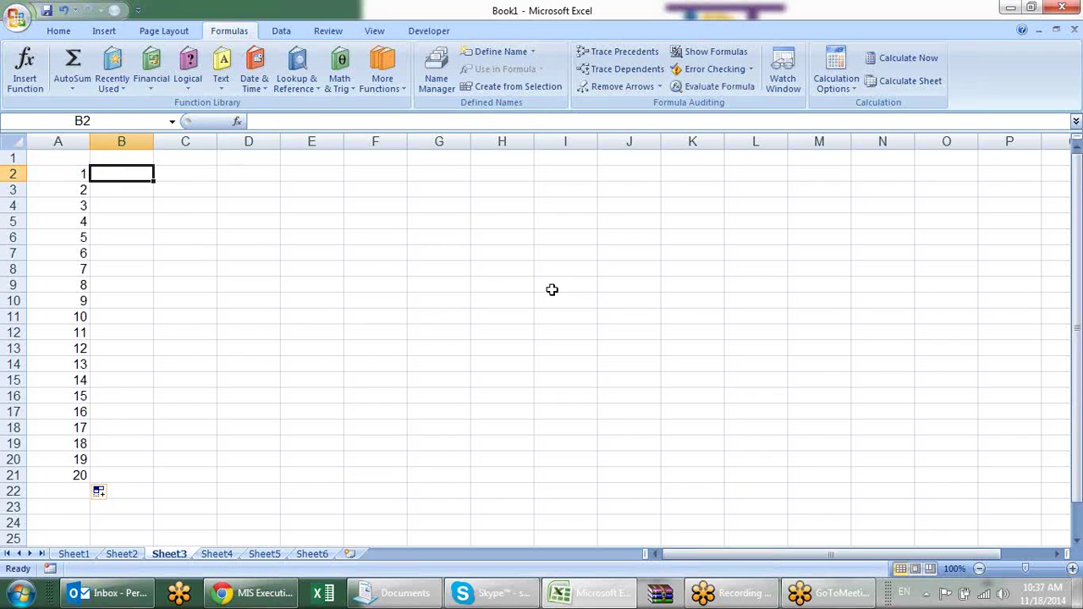
text(=even(A2)
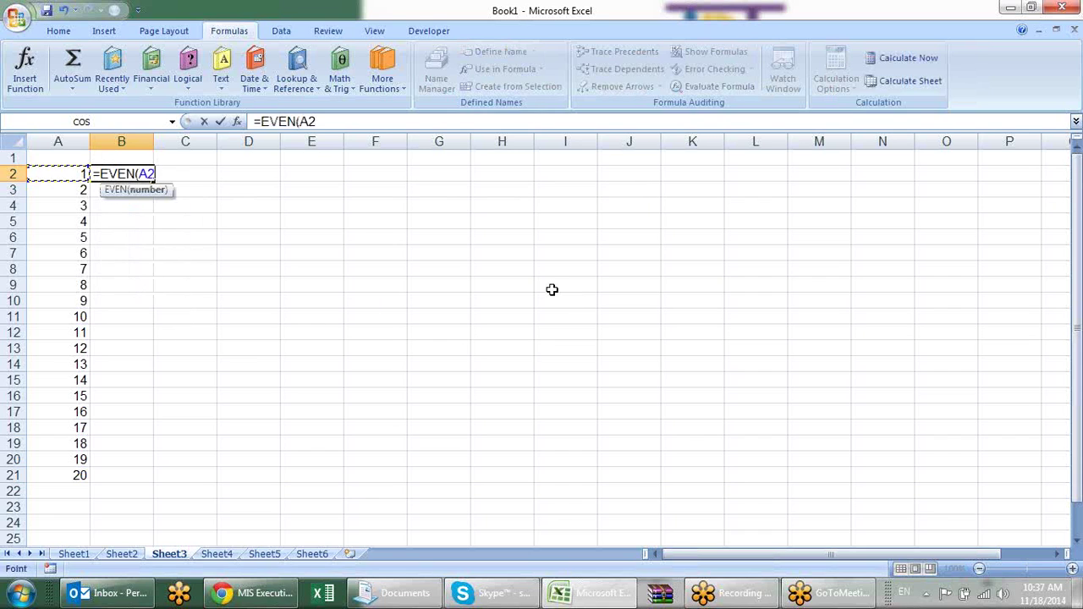
key(Return)
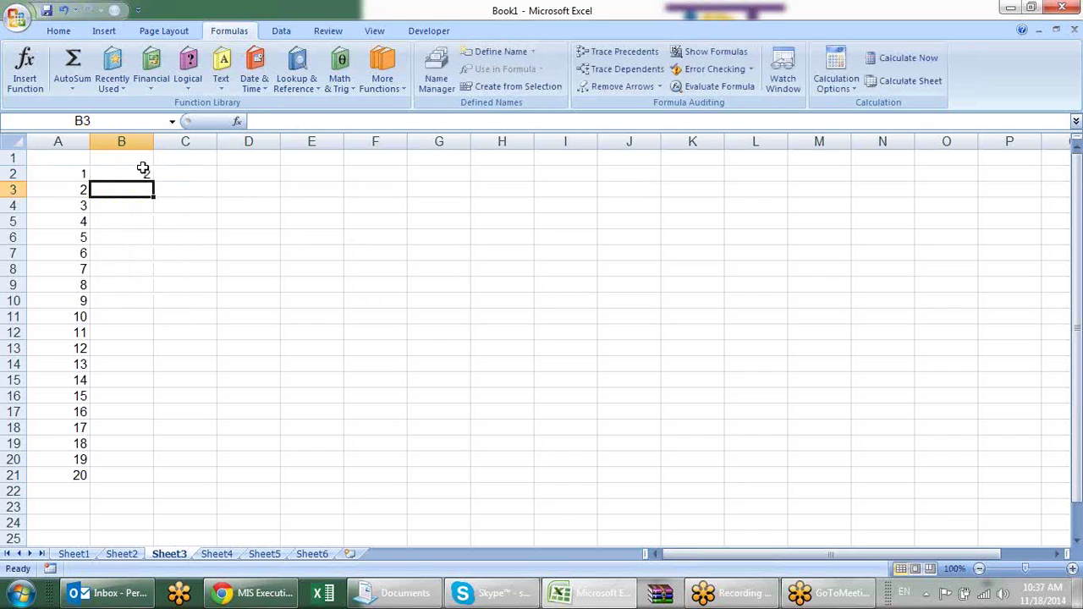
click(144, 169)
double_click(153, 181)
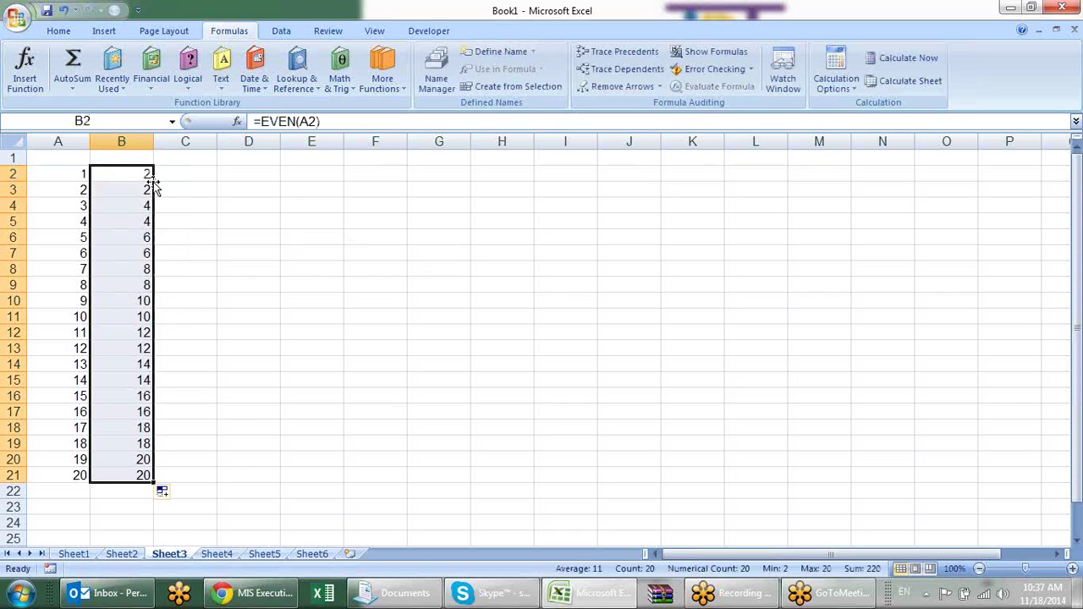
Step: Enter =ODD(A2) in C2 and copy it down to C21
click(184, 171)
text(=odd)
key(Tab)
click(82, 174)
key(Return)
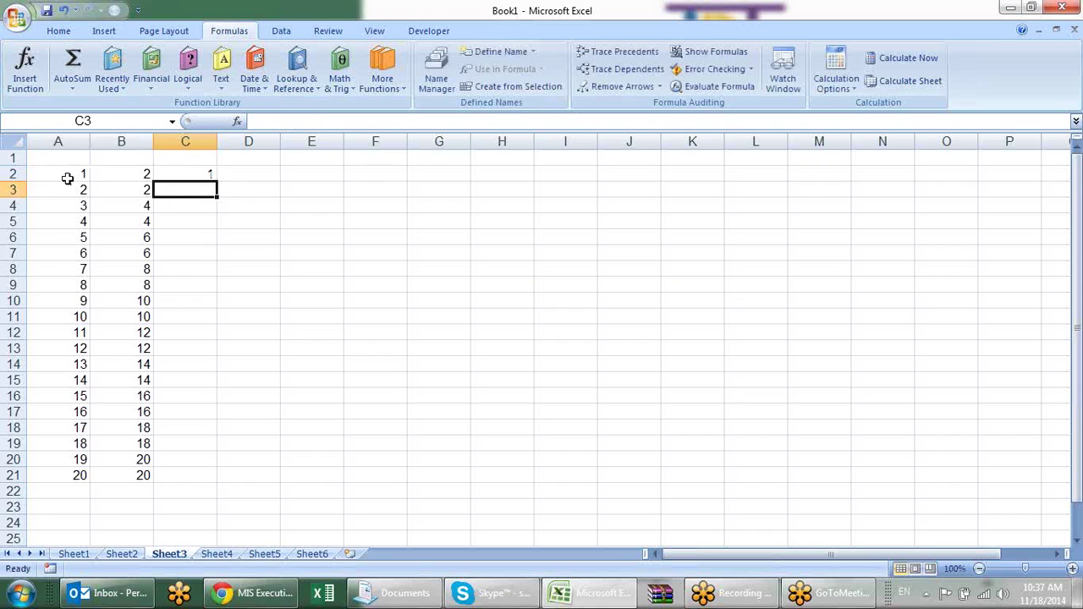
click(191, 175)
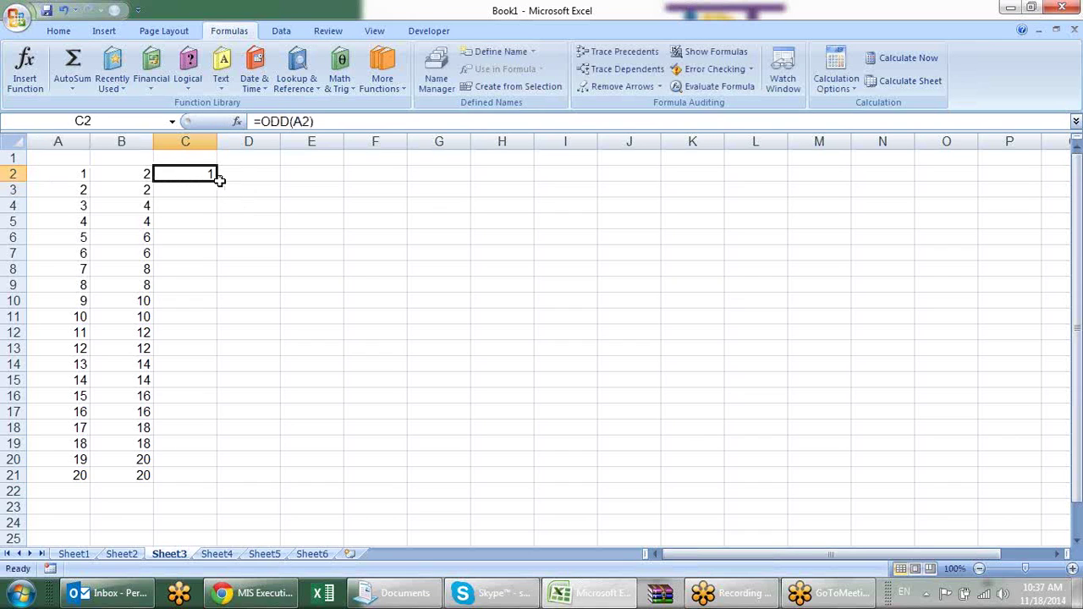
double_click(216, 181)
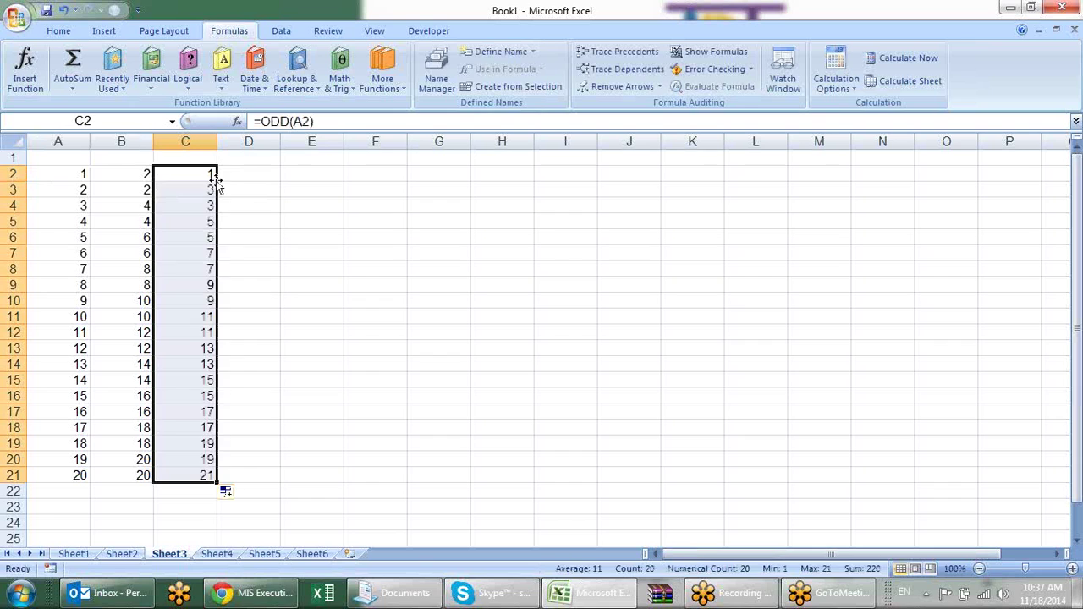
Step: Check the ODD results in C2, C3, C4 and C8, then select F2
click(211, 176)
click(205, 206)
click(198, 267)
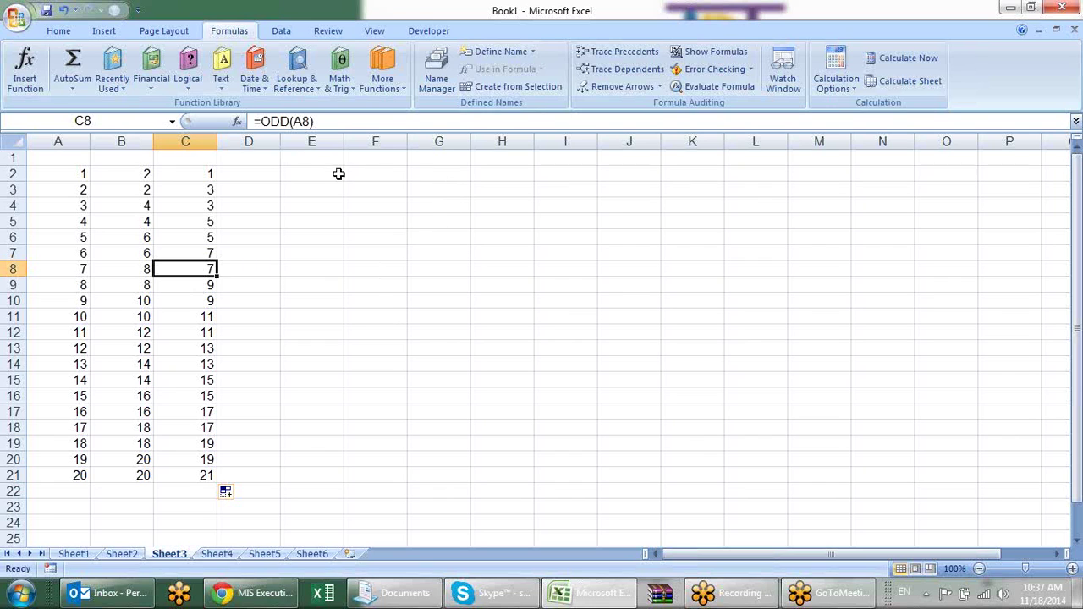
click(391, 190)
click(198, 192)
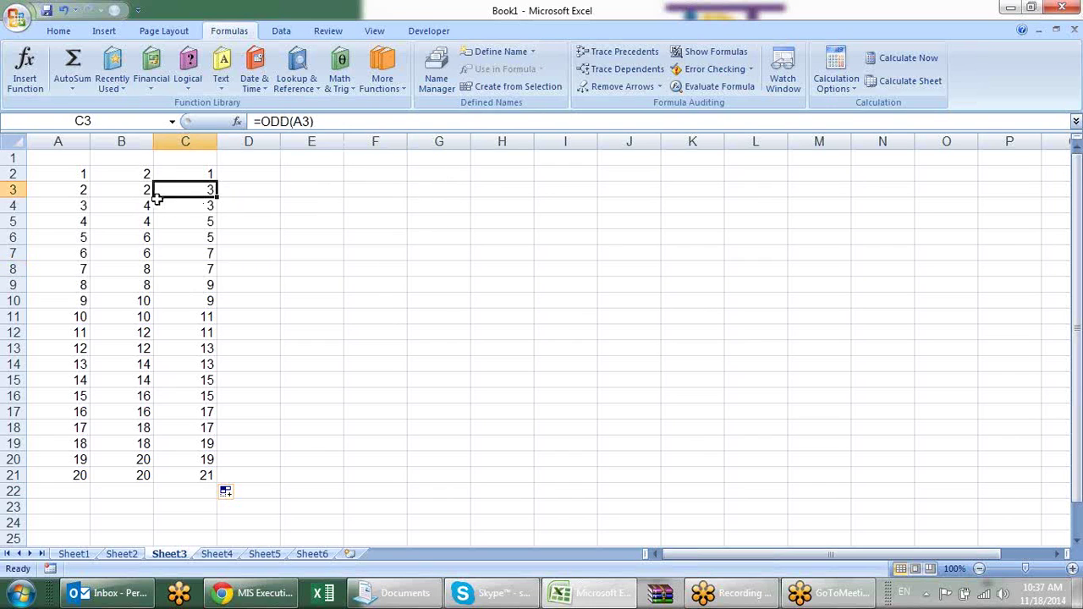
click(358, 176)
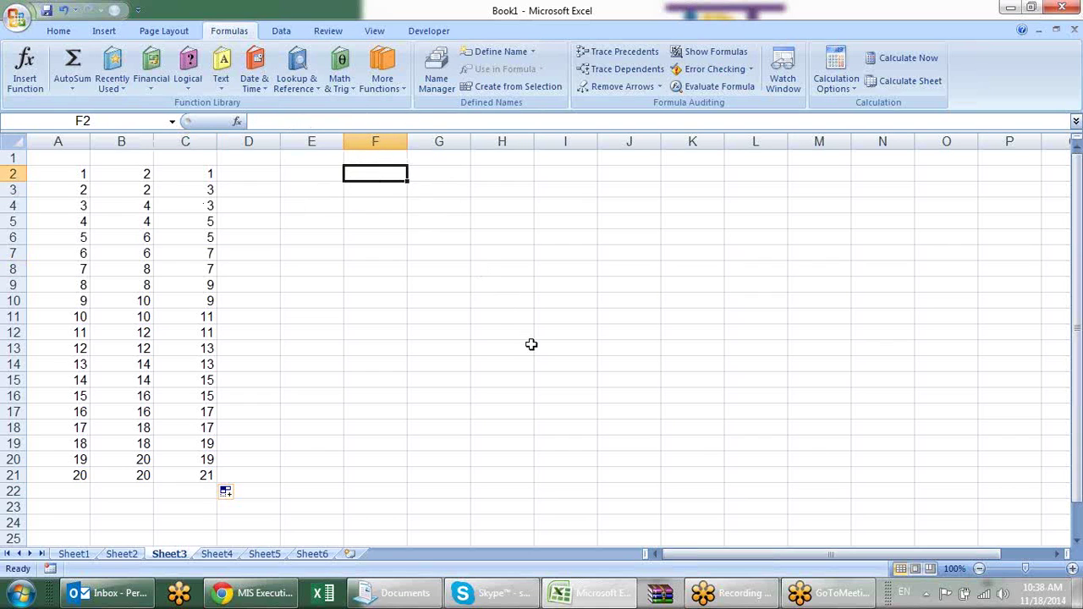
Step: Enter 5 in F2 and =COMBIN(F2,4) in F3, returning 5
text(5)
key(Return)
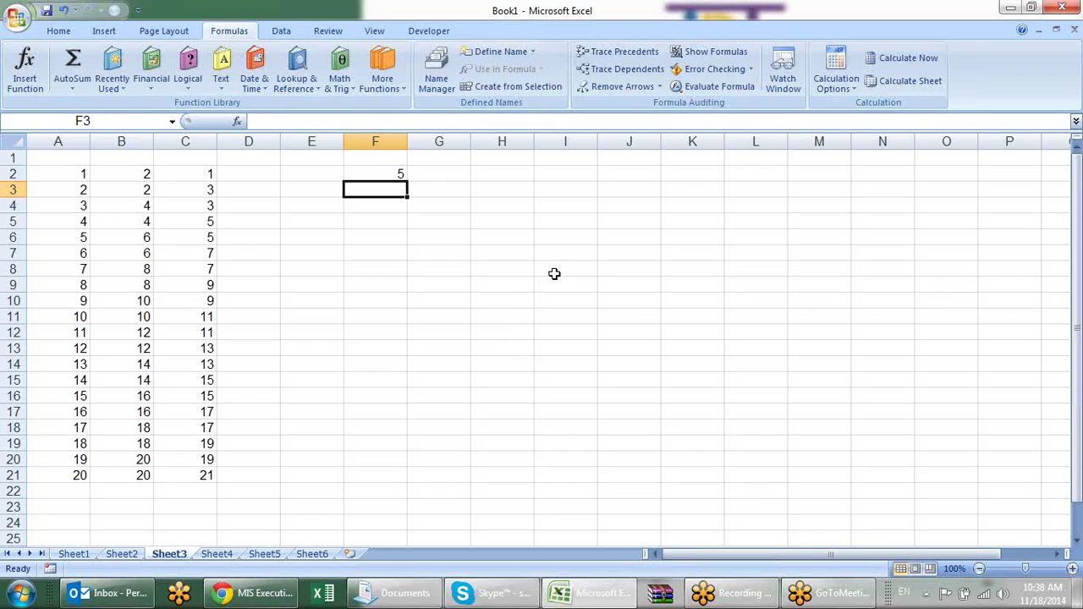
key(Up)
key(Down)
text(=co)
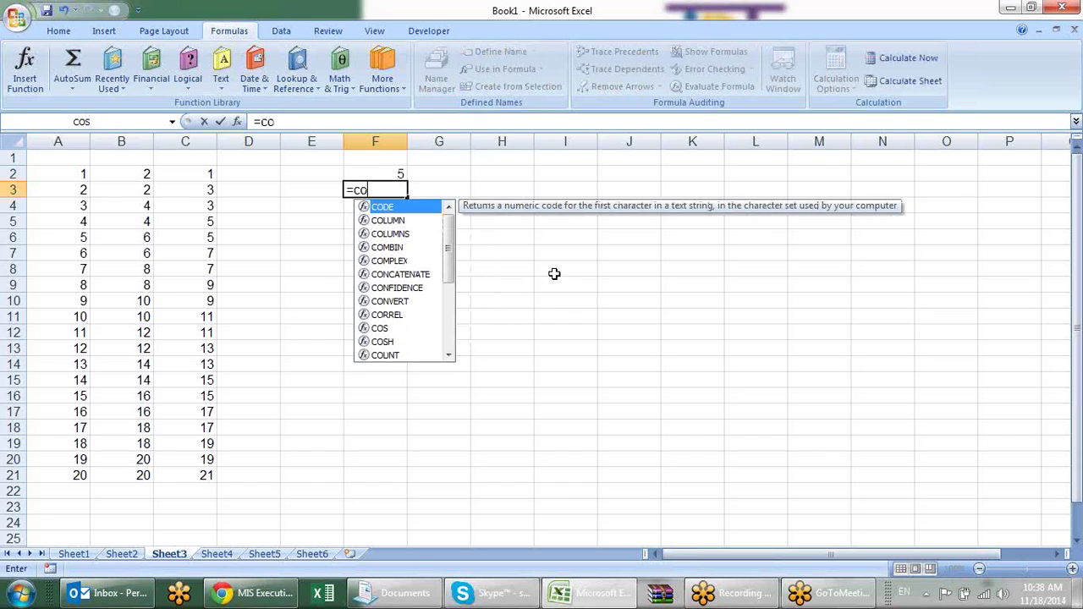
key(Down)
key(Down)
key(Down)
key(Tab)
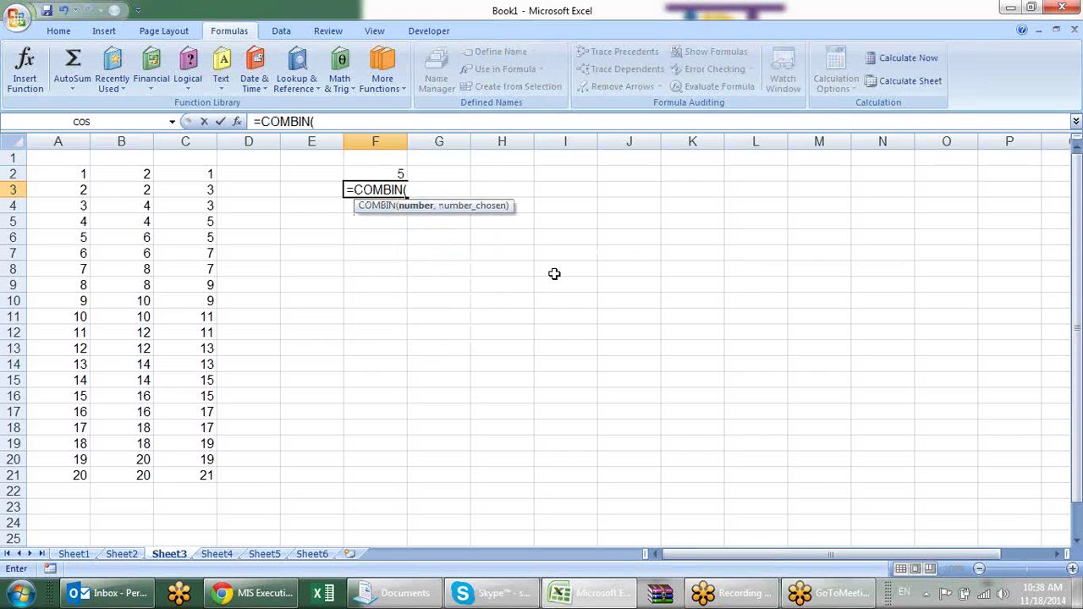
click(402, 173)
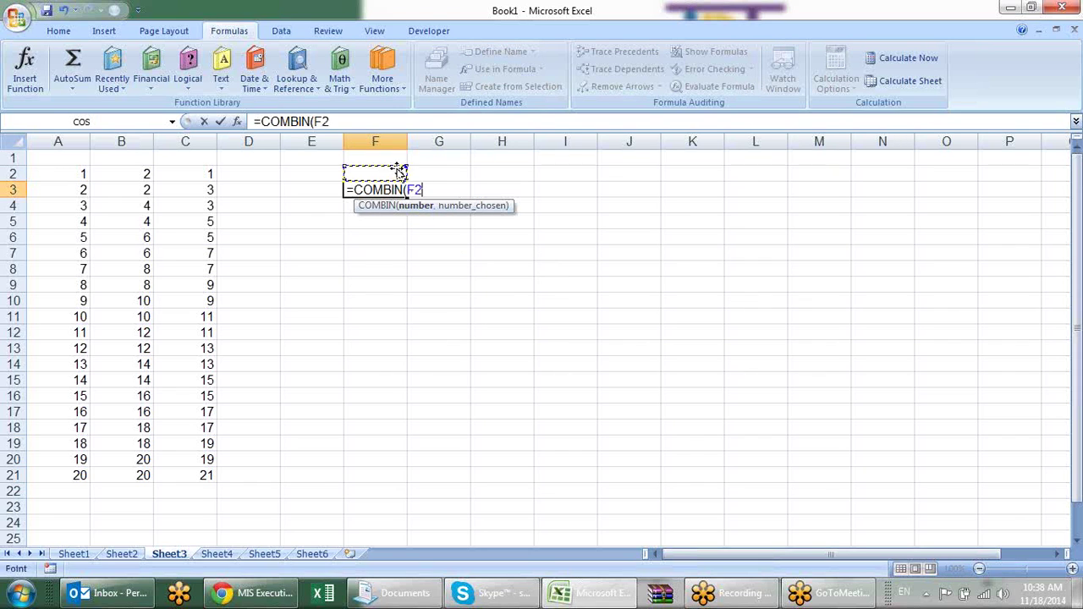
text(,4))
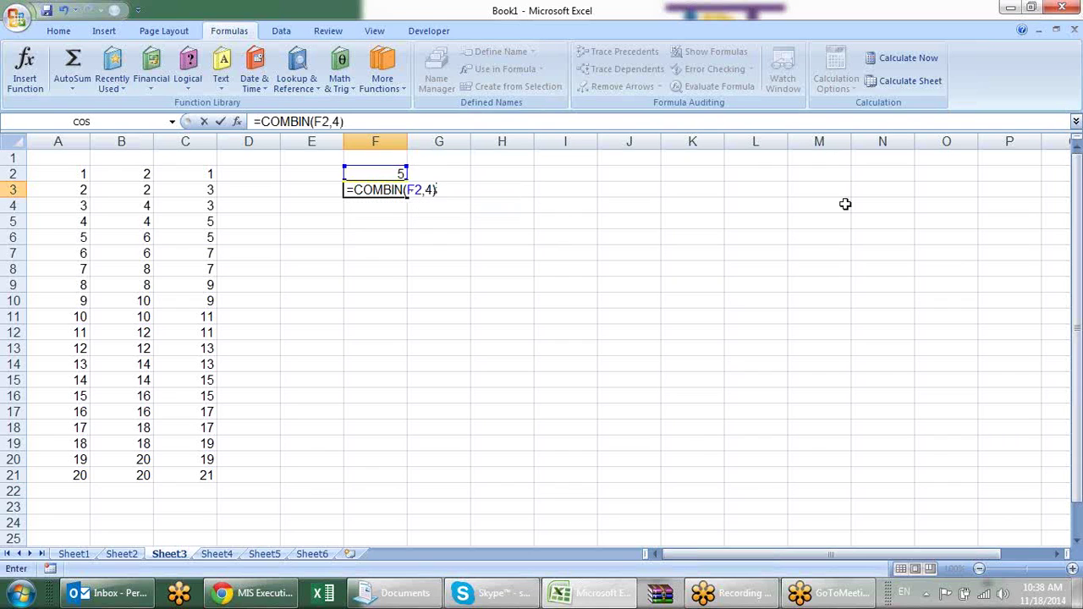
key(Return)
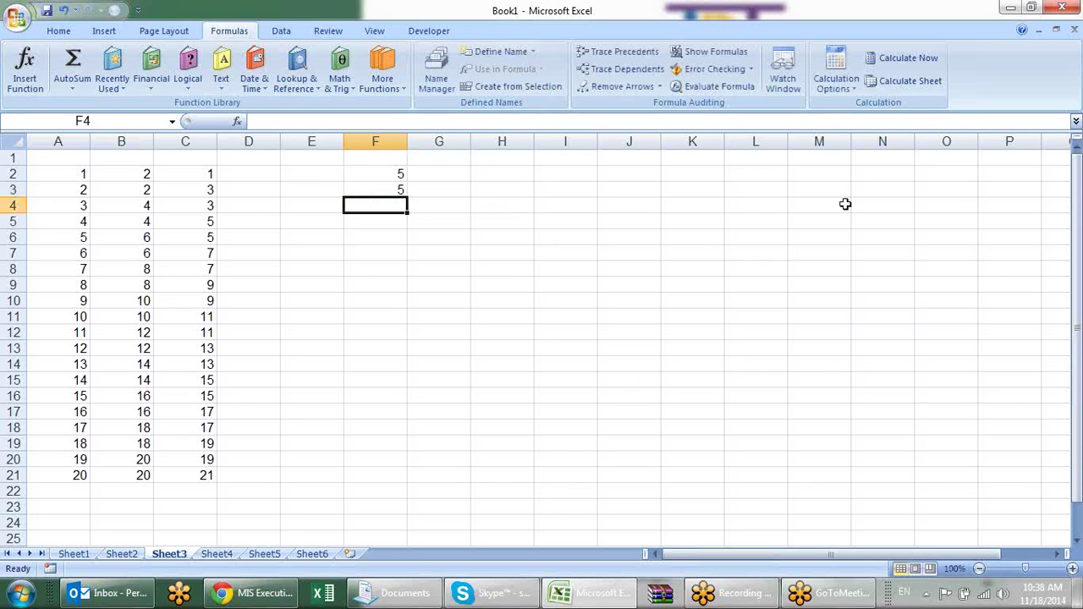
Step: Change F3's formula to =COMBIN(F2,2)
key(Up)
key(F2)
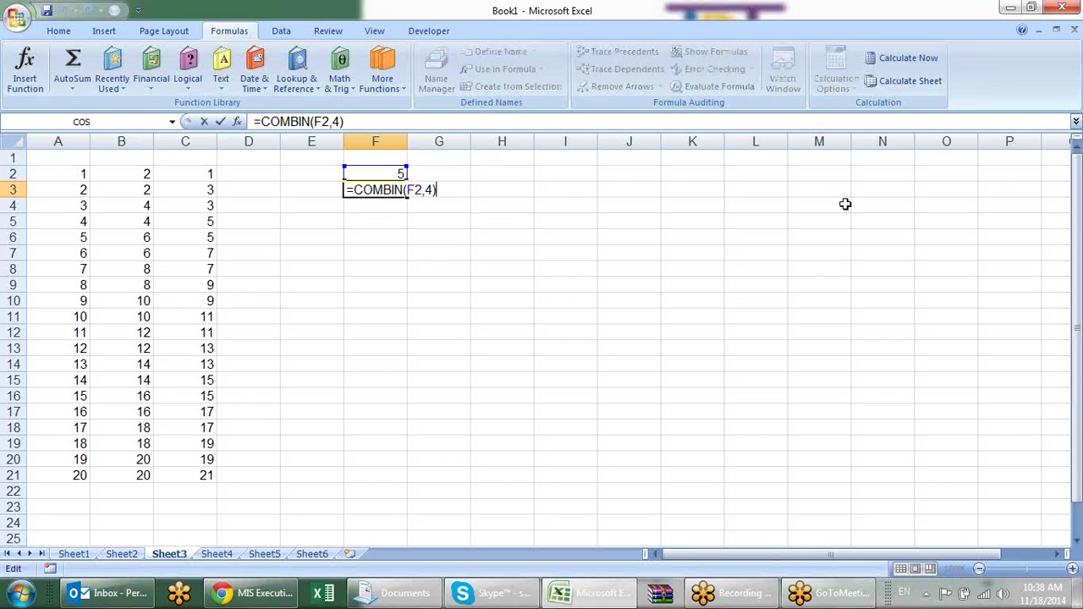
key(Left)
key(BackSpace)
text(2)
key(Return)
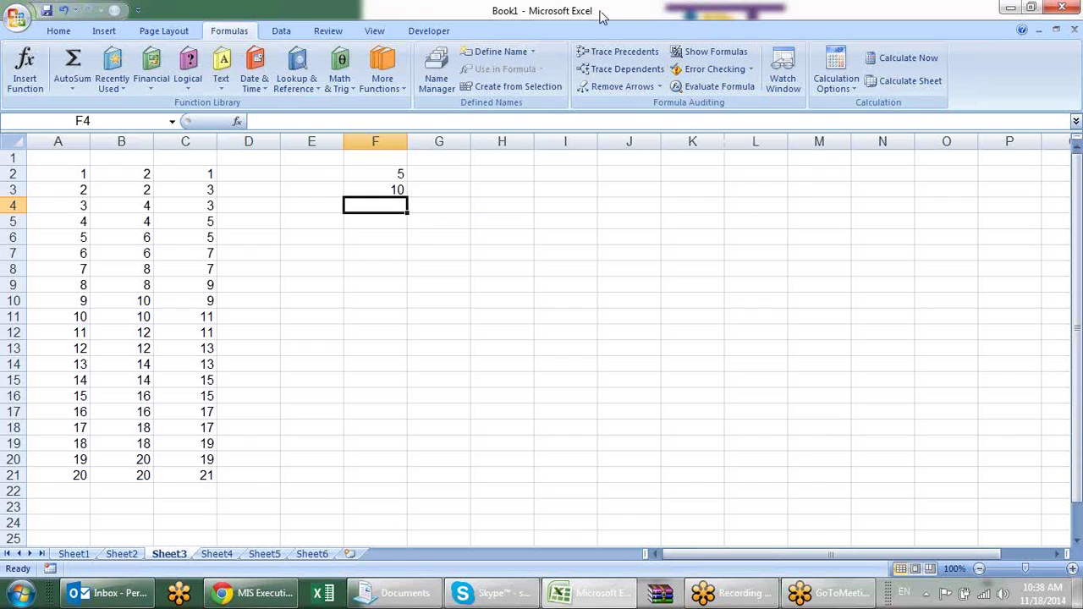
Step: Enter 5 in F5 and =FACT(F5) in F6, giving 120
click(356, 225)
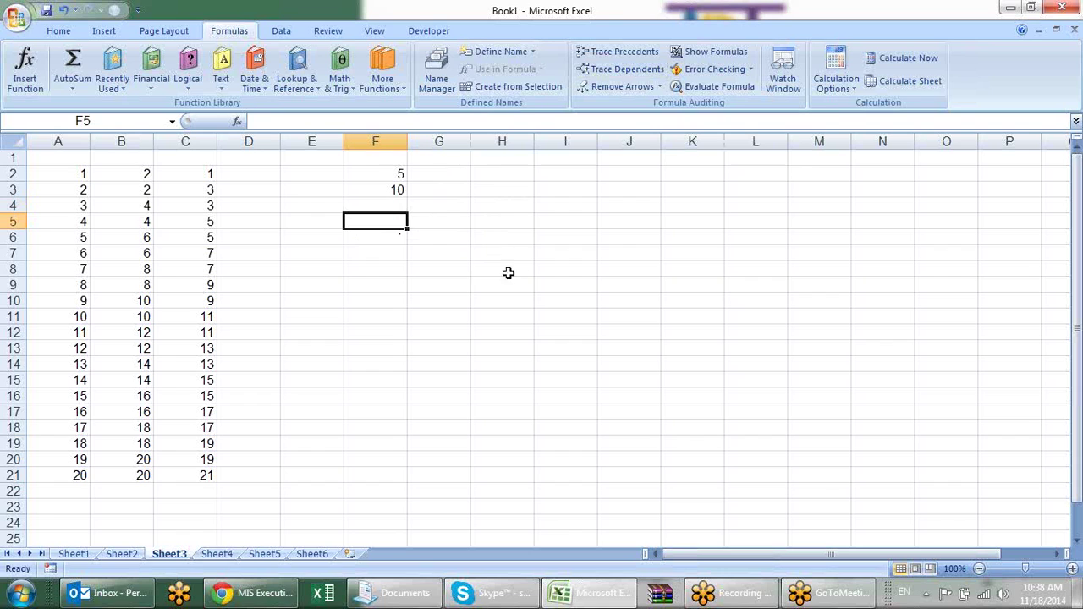
text(5)
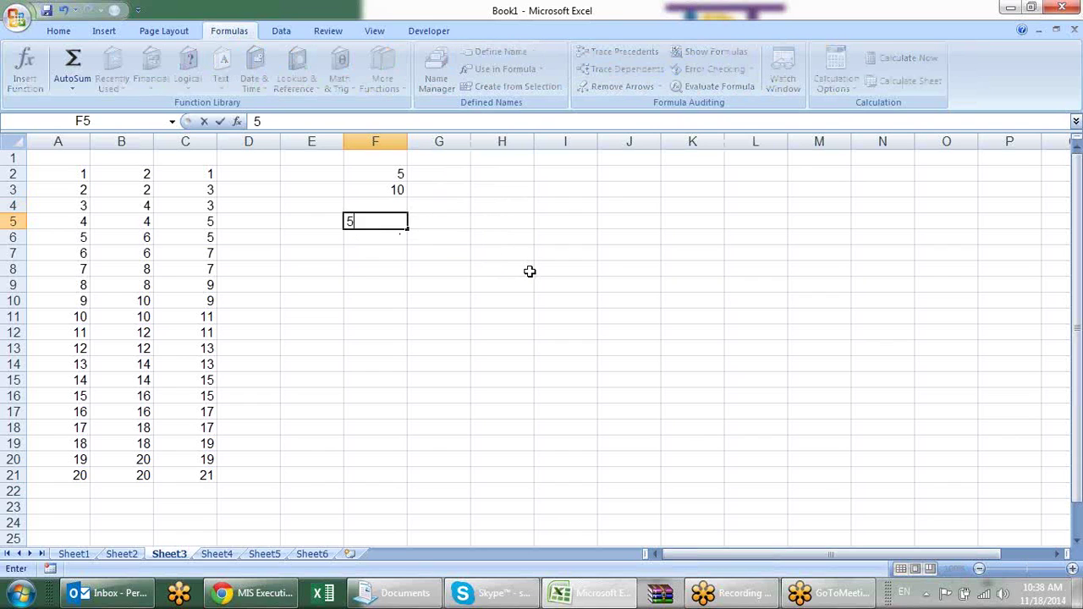
key(Return)
text(=fac)
key(Tab)
text(F5)
key(Return)
Step: Fill G5:J5 with 4, 3, 2 and 1
key(Up)
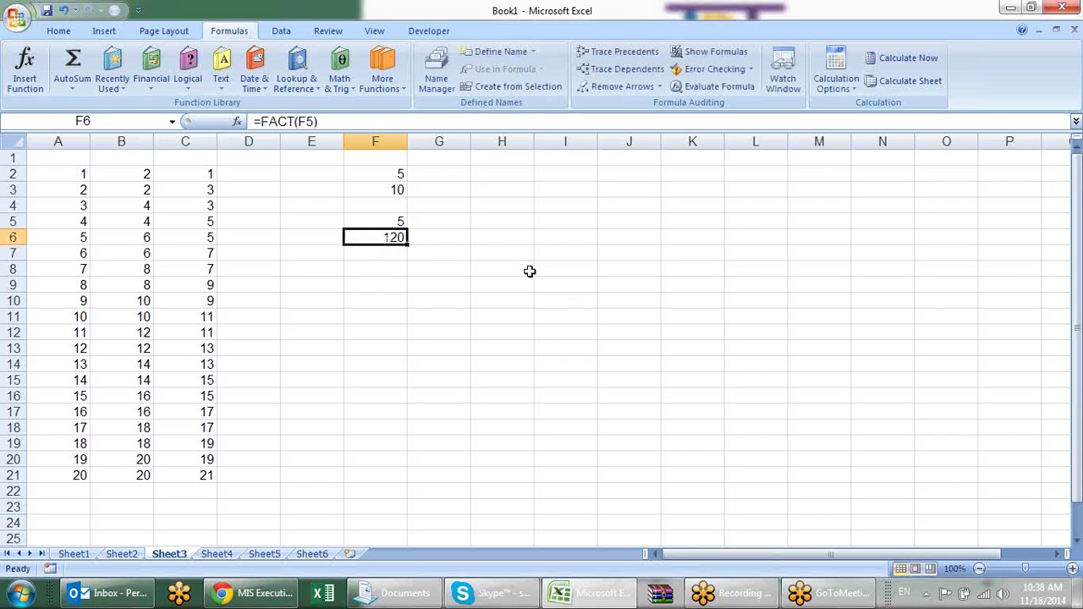
key(Right)
key(Up)
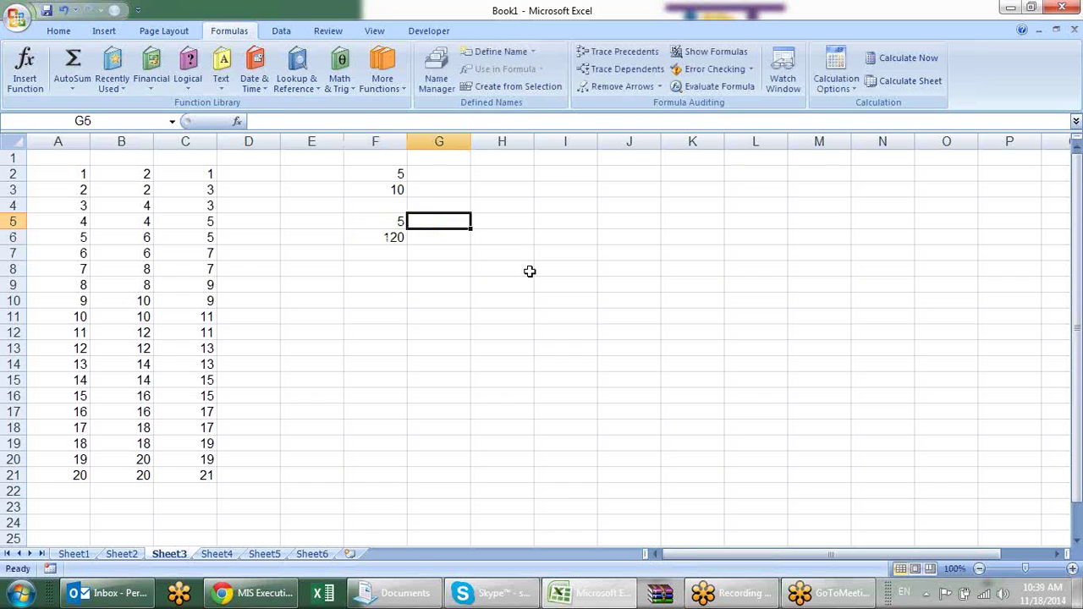
text(4)
key(Tab)
text(3)
key(Tab)
text(2)
key(Tab)
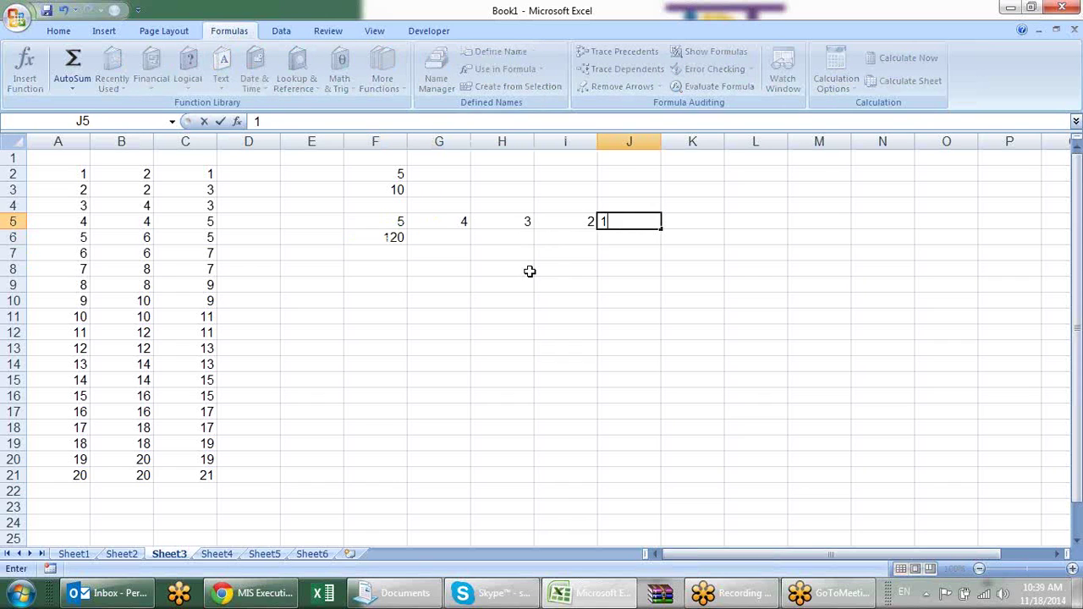
key(Return)
Step: In G6, enter =F5*G5*H5*I5*J5 to multiply row 5, also giving 120
text(=)
key(Up)
key(Up)
key(Down)
key(Left)
text(*)
key(Up)
text(*)
key(Up)
key(Right)
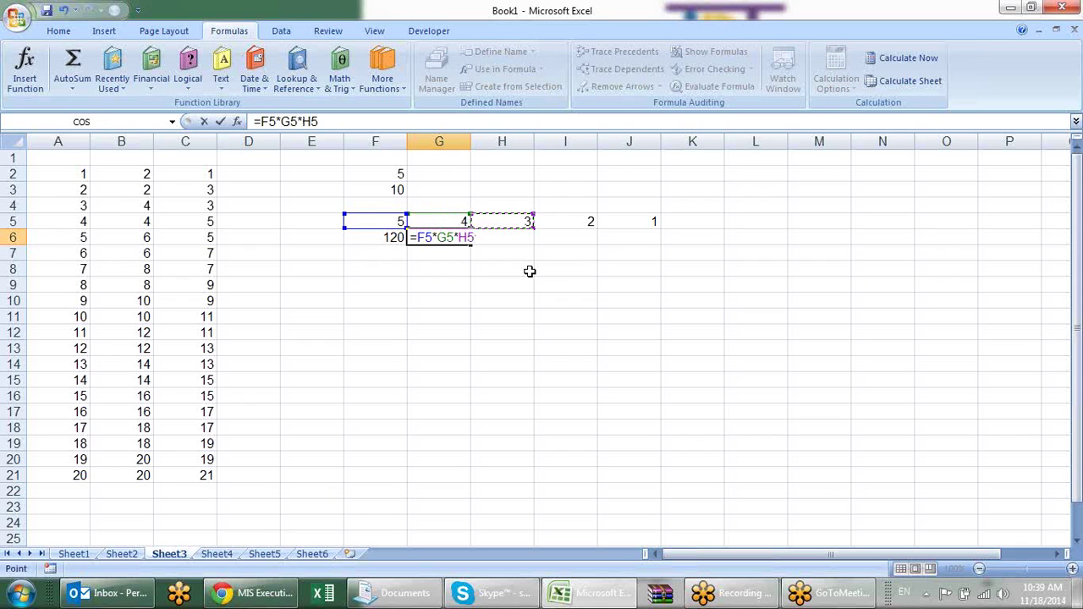
text(*)
key(Up)
key(Right)
key(Right)
text(*)
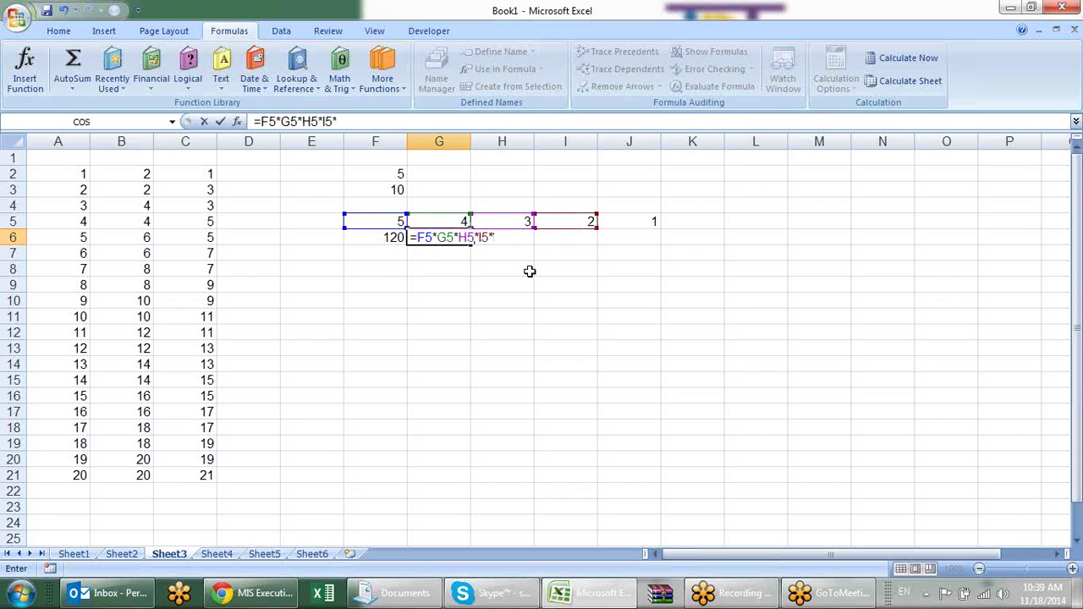
key(Up)
key(Right)
key(Right)
key(Right)
key(Return)
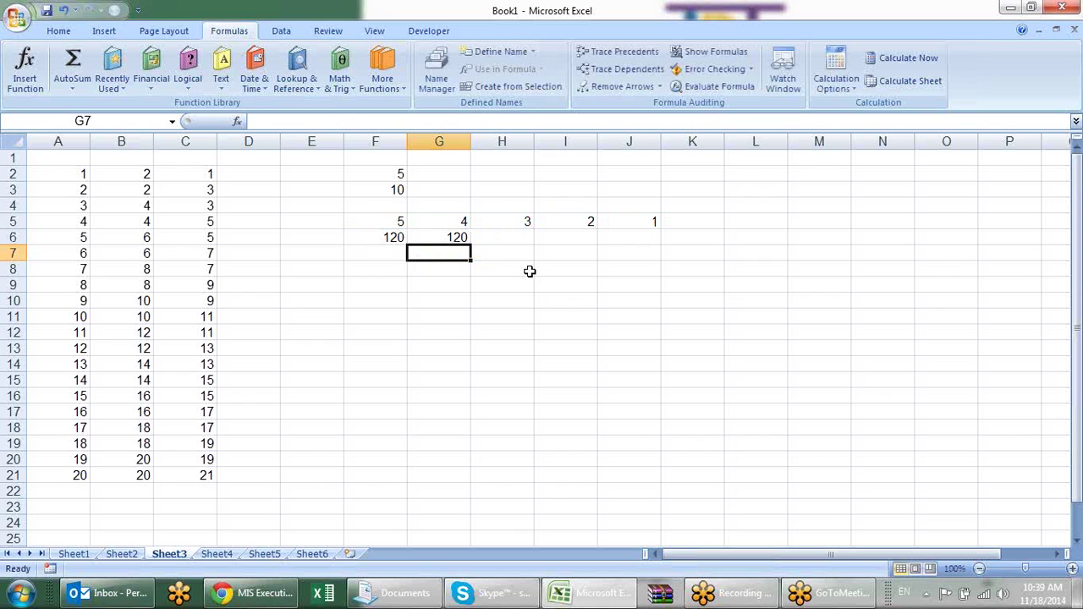
key(Left)
Step: Enter =FACTDOUBLE(F5) in F7, giving 15
text(=fac)
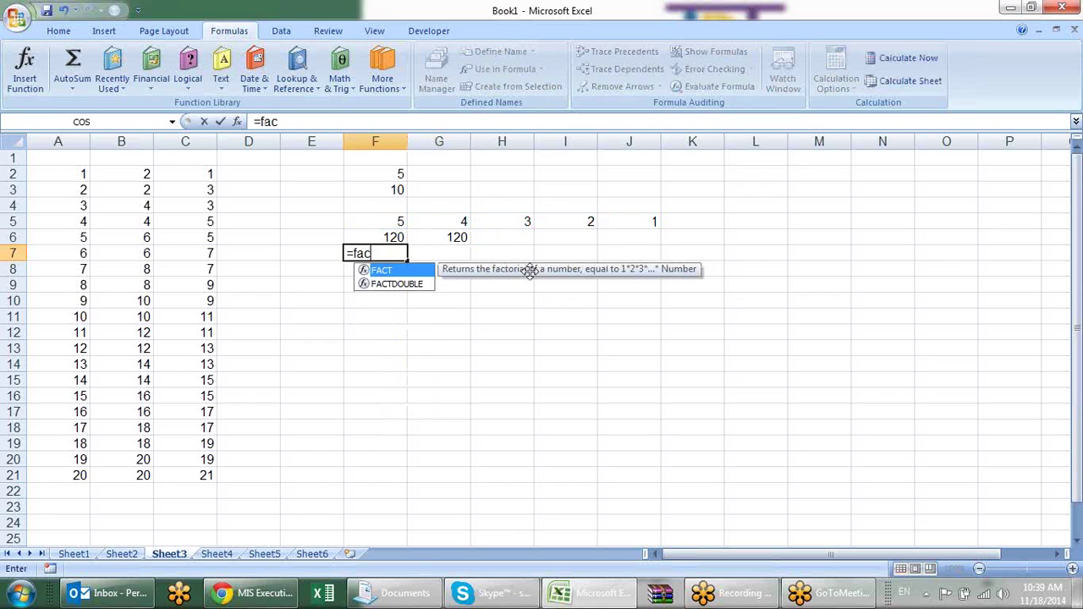
key(Down)
key(Tab)
key(Up)
key(Up)
key(Return)
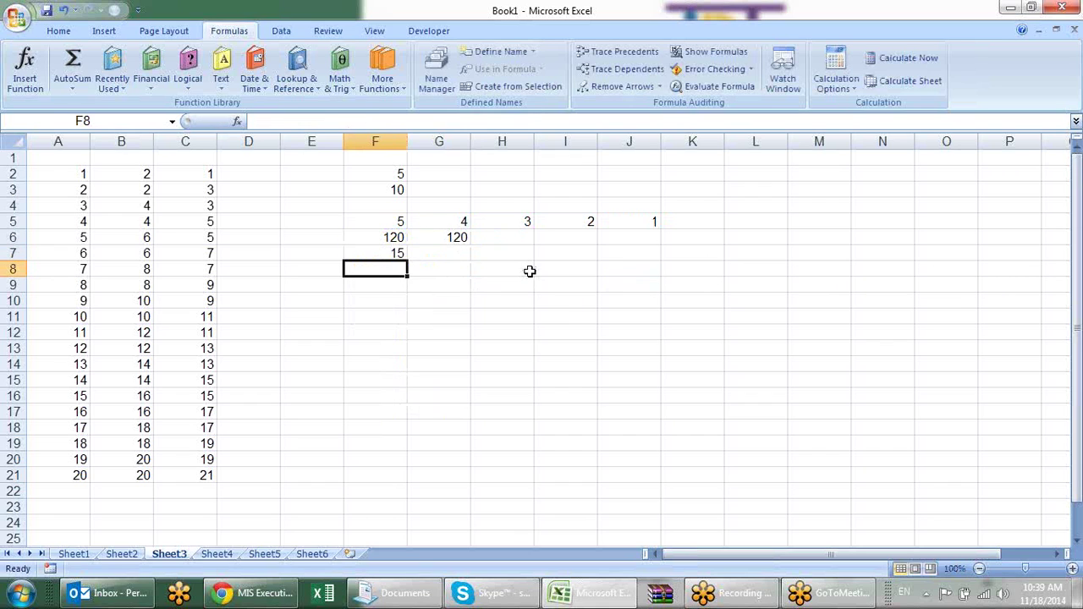
Step: In G7, enter =F5*H5*J5 as a check, also giving 15
key(Up)
key(Right)
text(=)
key(Up)
key(Up)
key(Left)
text(*)
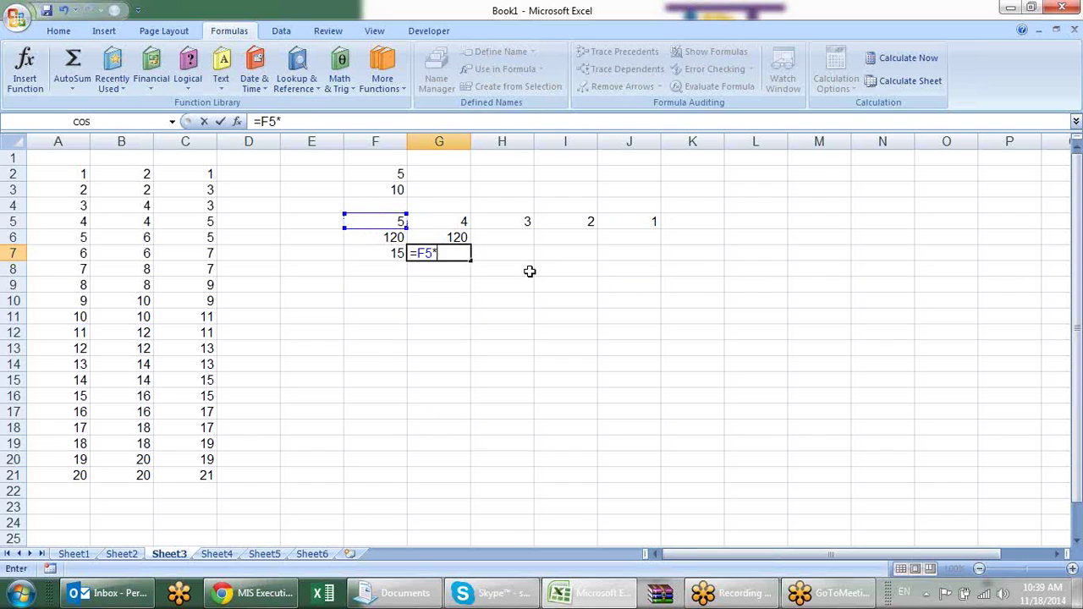
key(Up)
key(Up)
key(Right)
text(*)
key(Up)
key(Up)
key(Up)
key(Down)
key(Right)
key(Right)
key(Right)
key(Return)
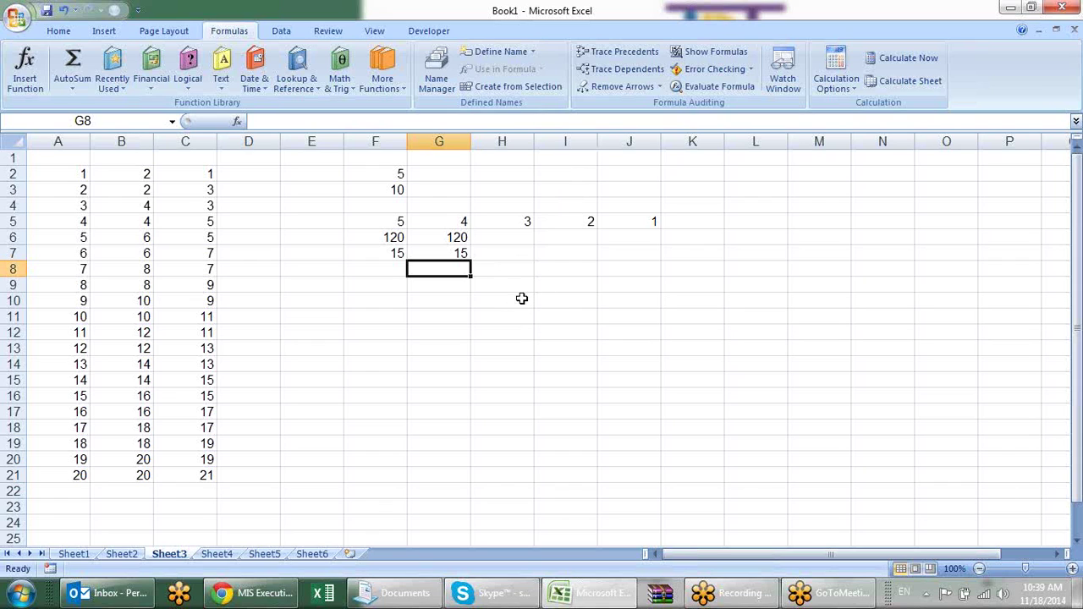
Step: Enter 15 in I8 and 24 in J8, correcting the earlier mistyped entries
click(515, 275)
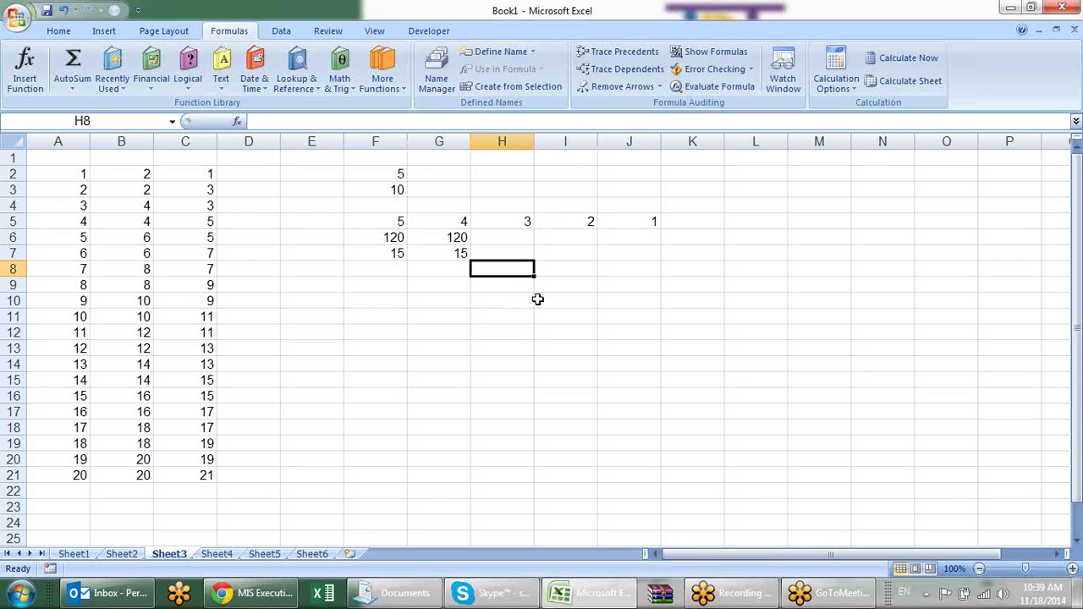
click(559, 272)
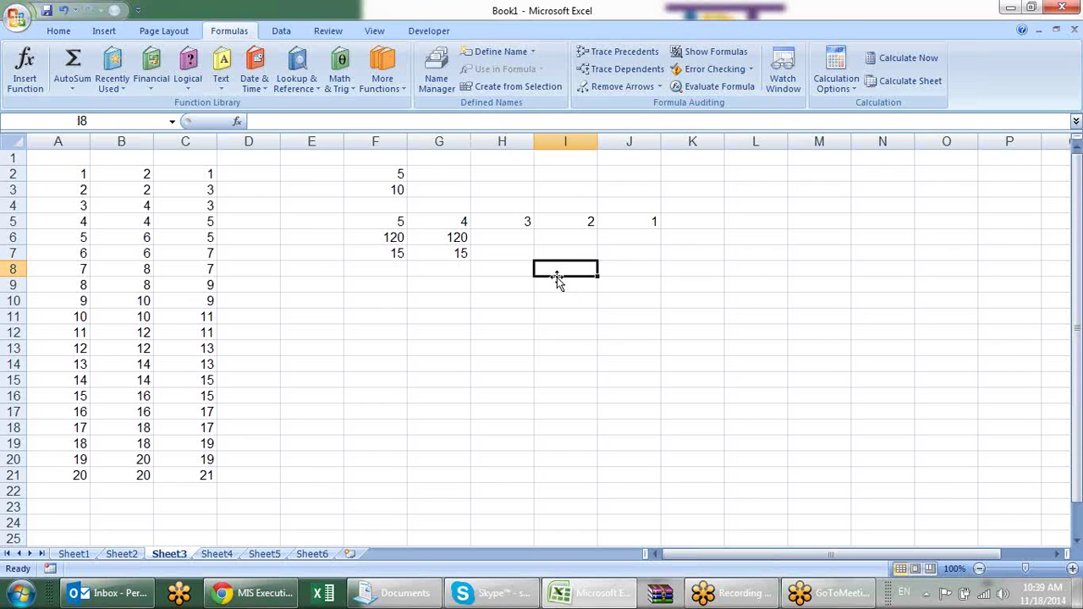
text(lc)
key(BackSpace)
key(BackSpace)
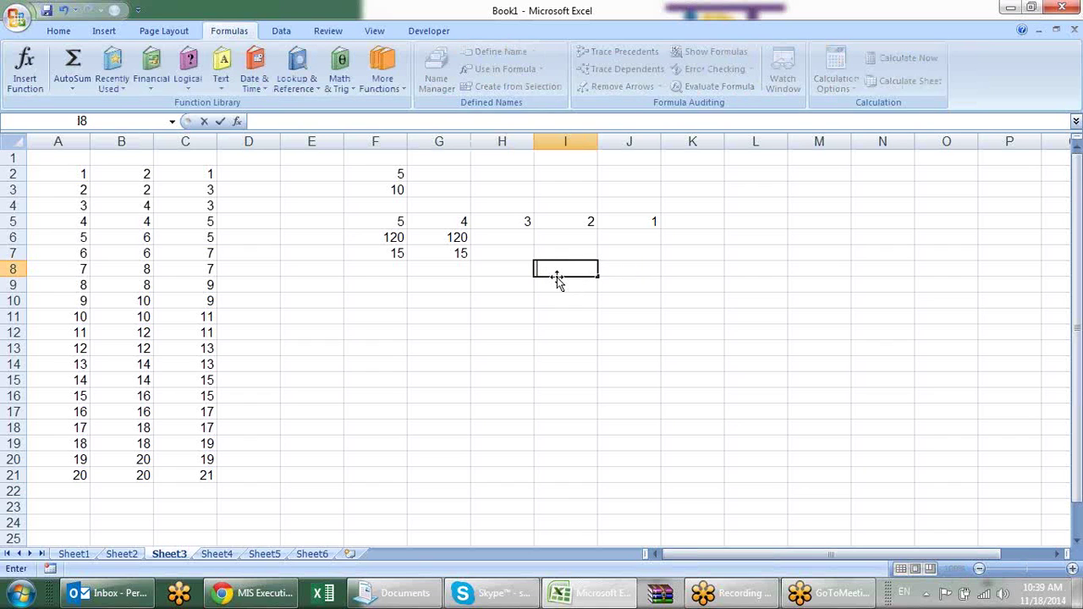
key(Escape)
text(1)
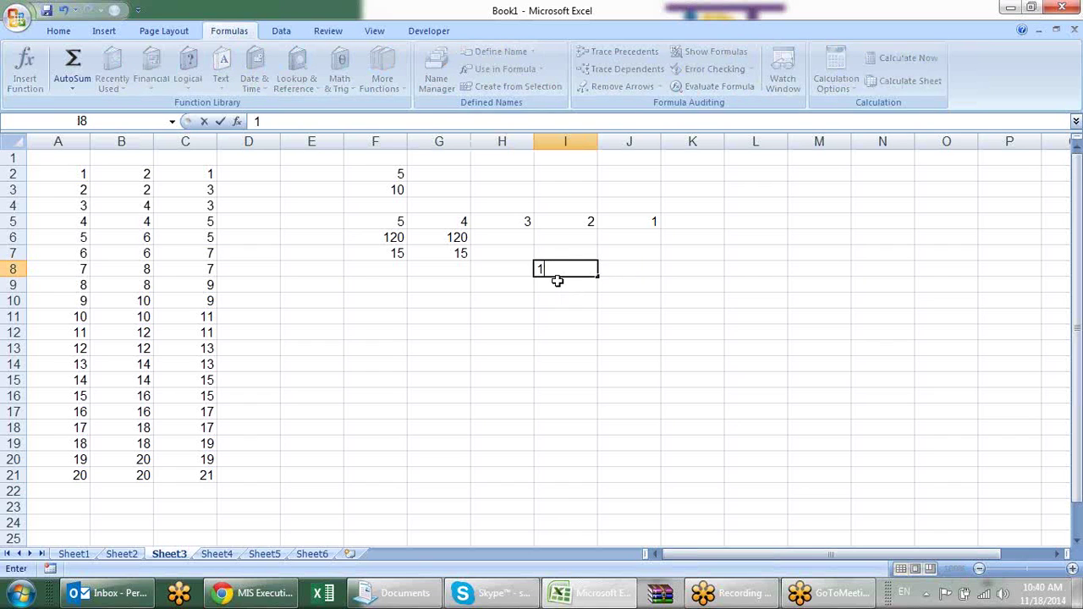
text(3)
key(Tab)
key(Left)
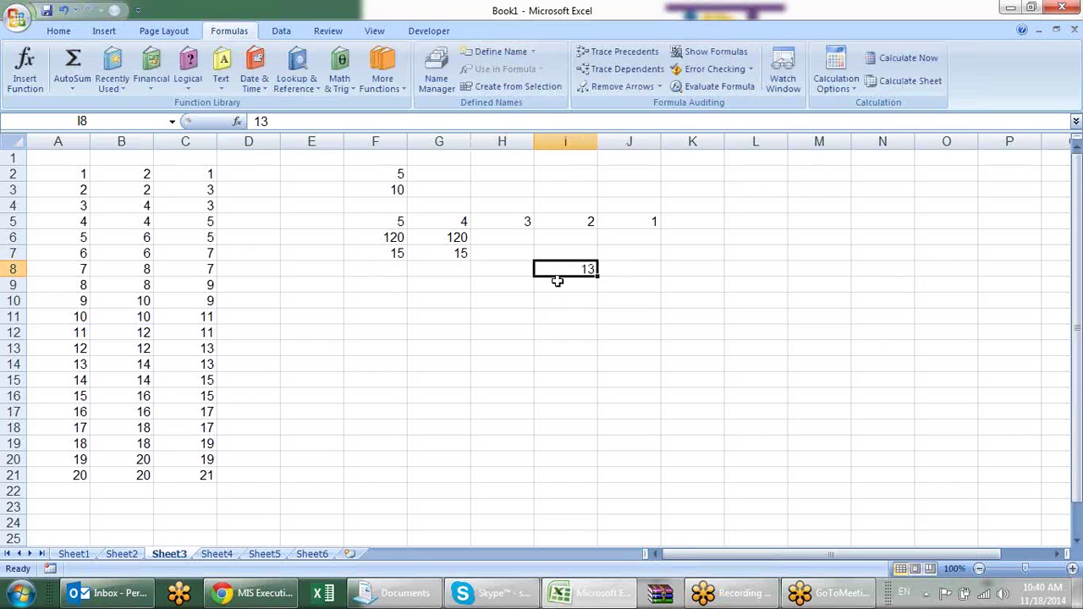
text(5)
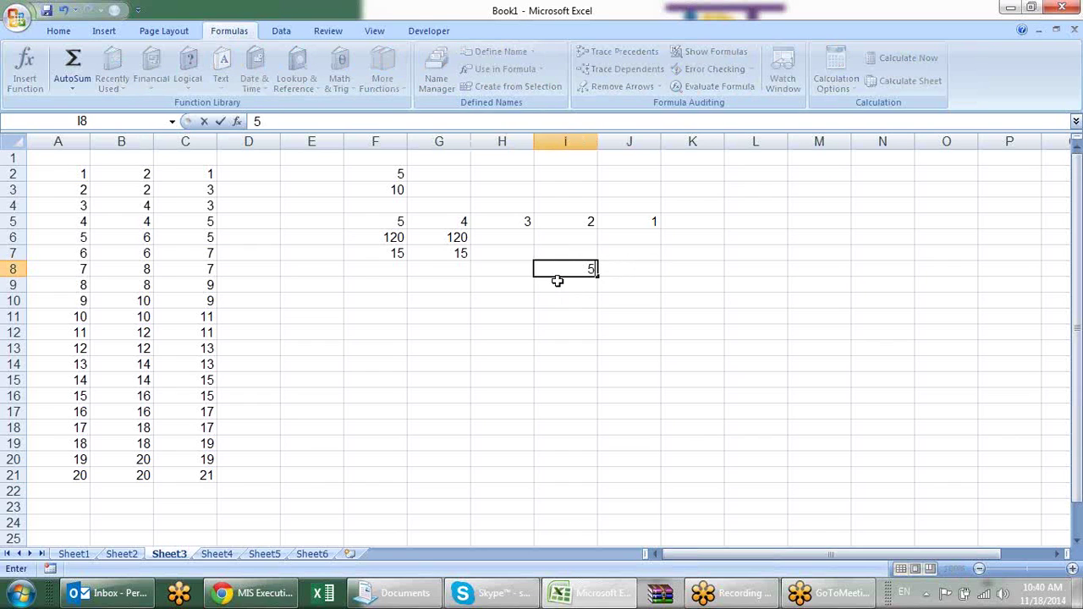
key(Escape)
text(15)
key(Tab)
text(24)
key(Return)
Step: Enter =LCM(I8,J8) in I9 to get 120
text(=lcm)
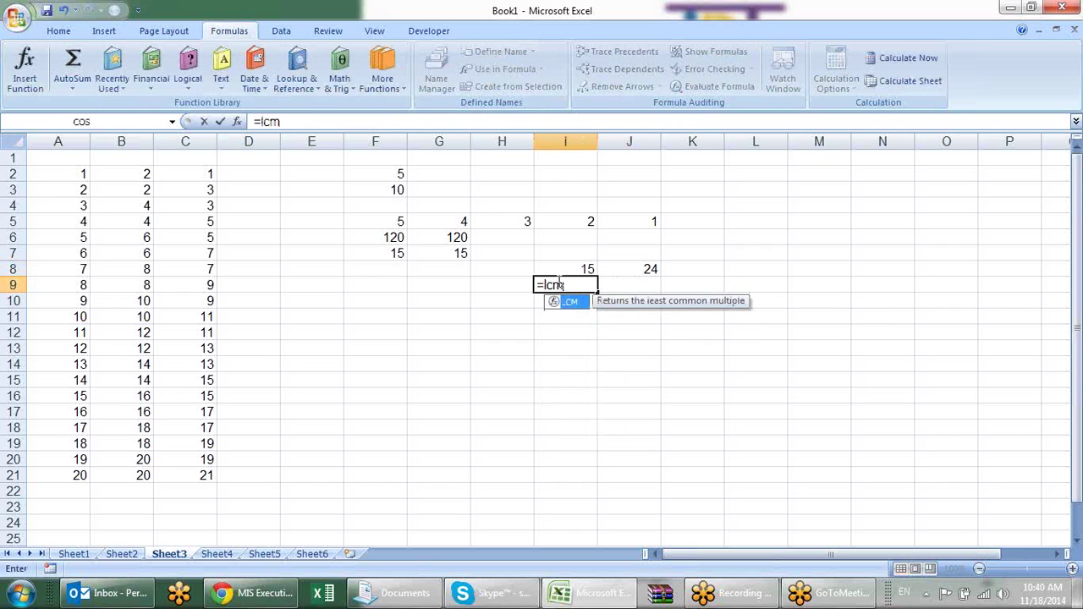
key(Tab)
key(Up)
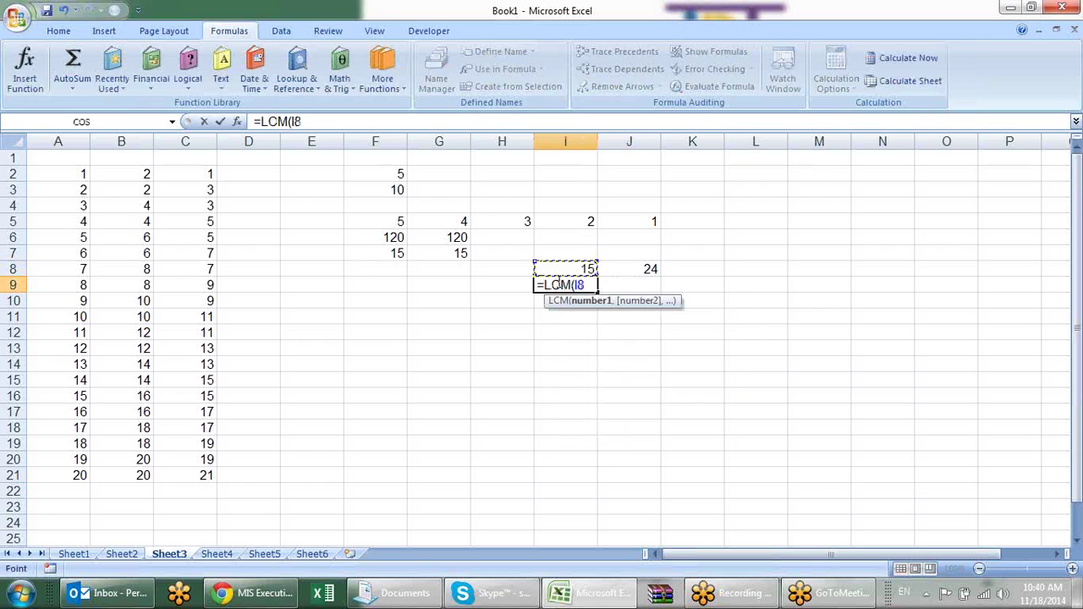
text(,)
key(Right)
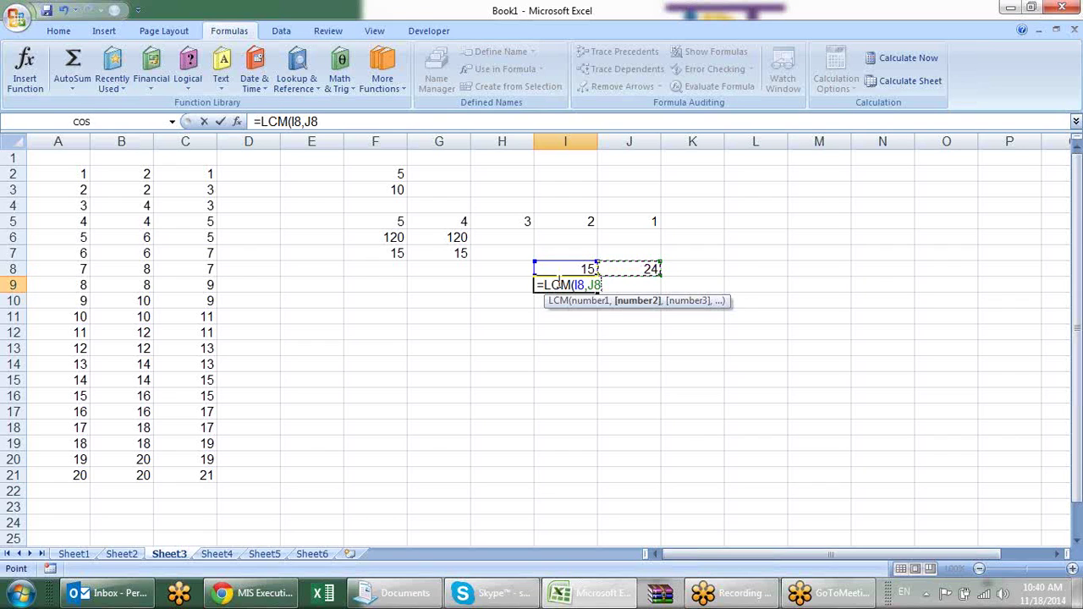
key(Return)
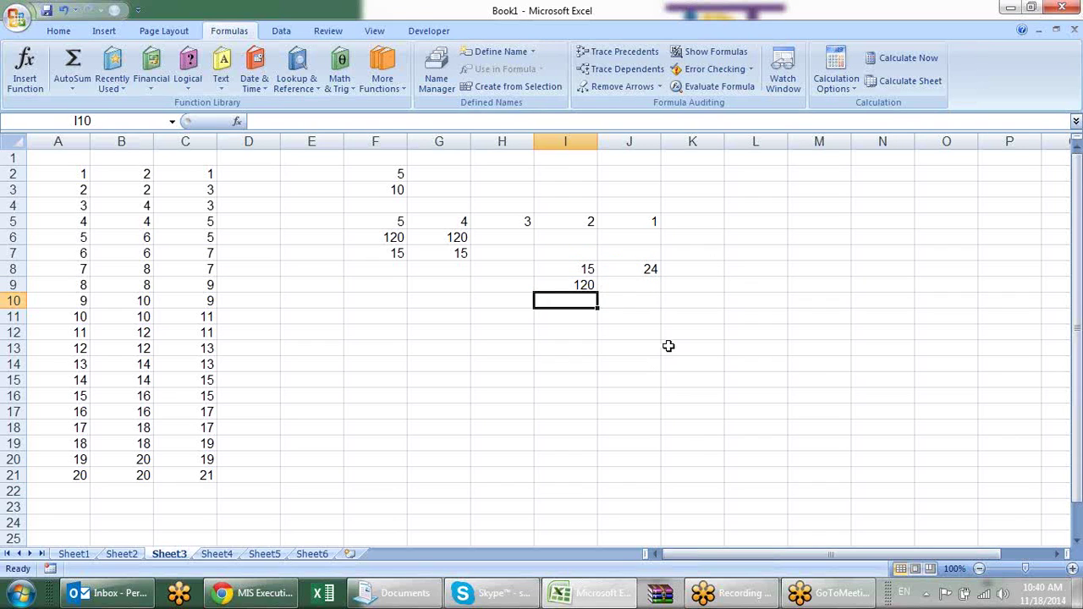
text(=)
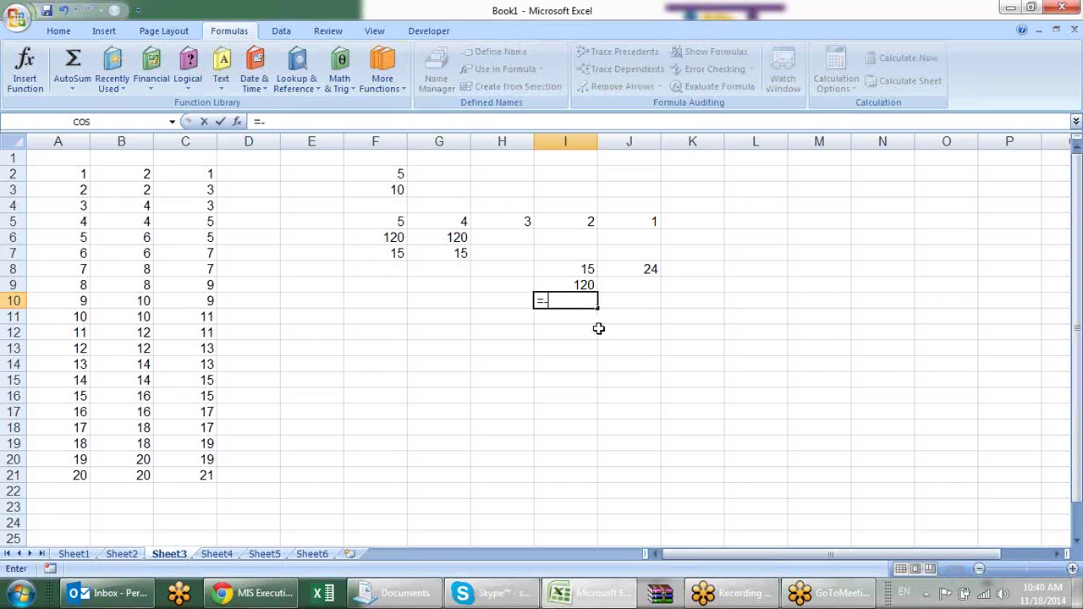
text(c)
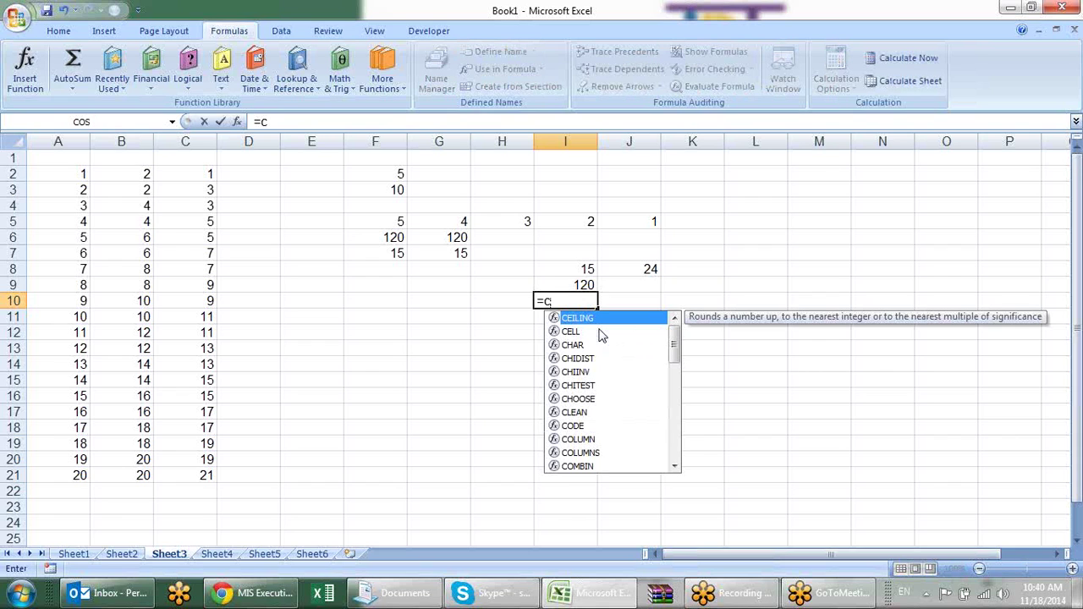
key(BackSpace)
text(g)
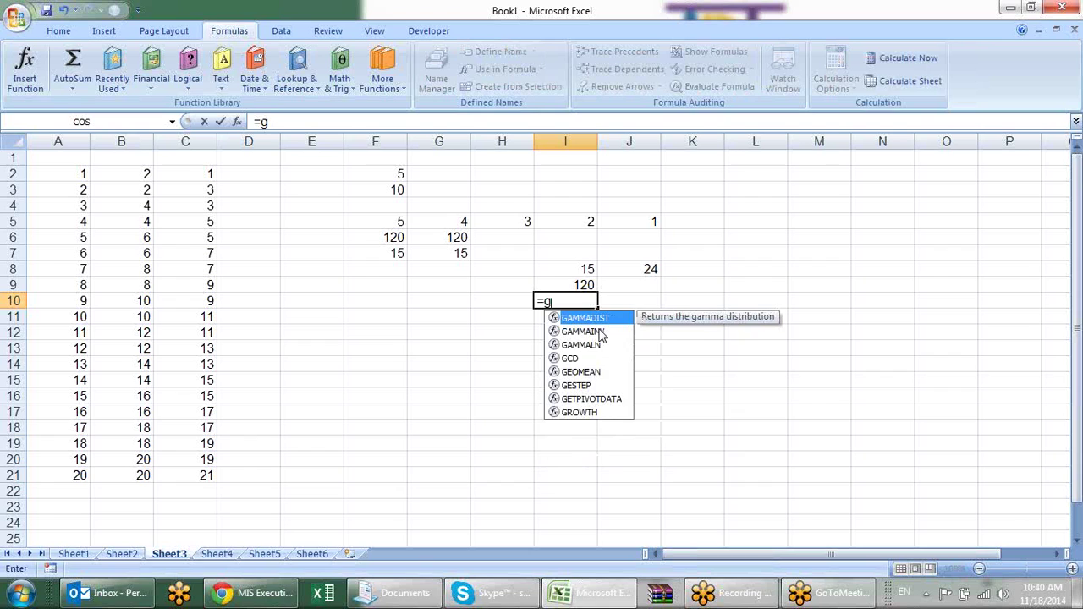
text(c)
key(Tab)
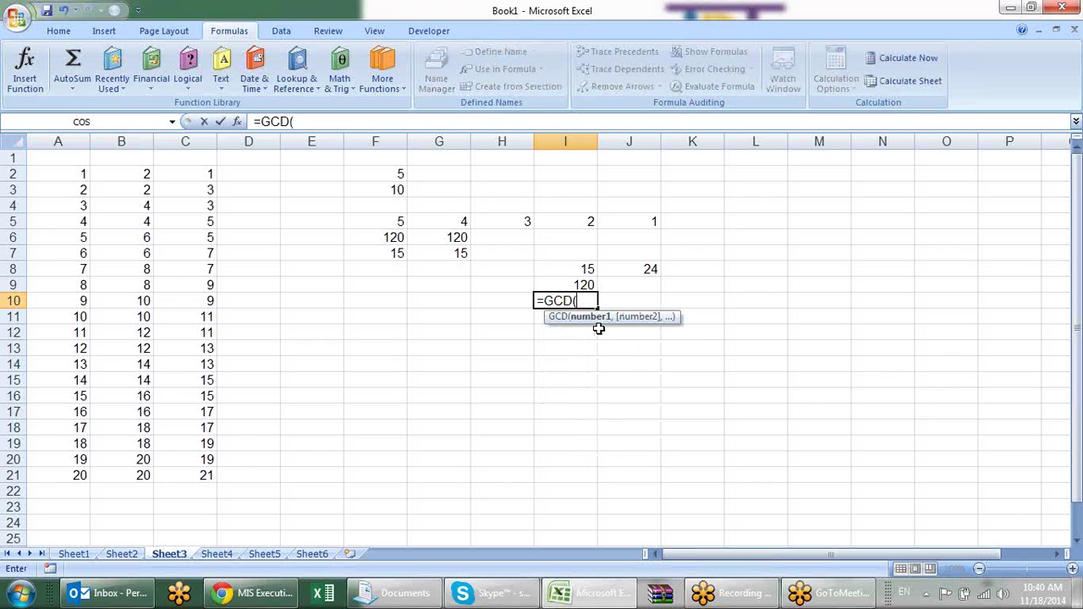
click(586, 268)
text(,)
click(613, 267)
text())
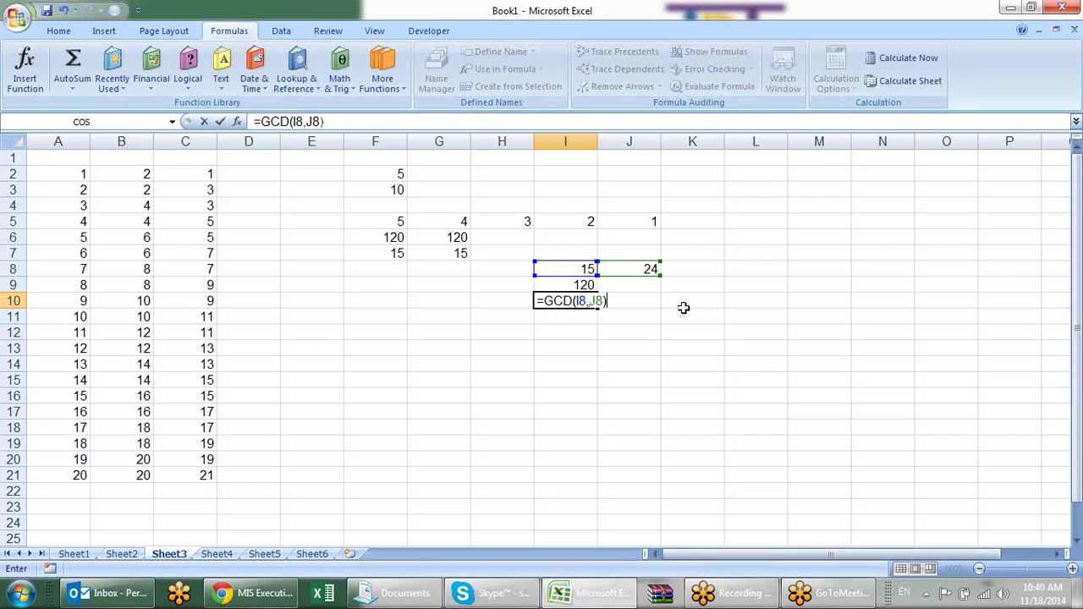
key(Return)
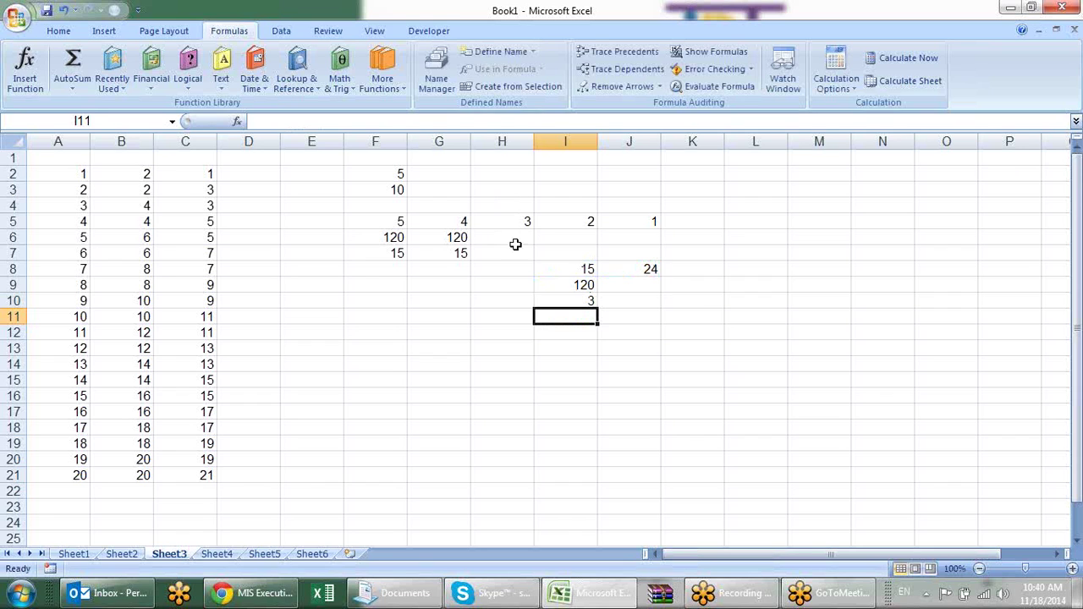
click(483, 302)
click(339, 83)
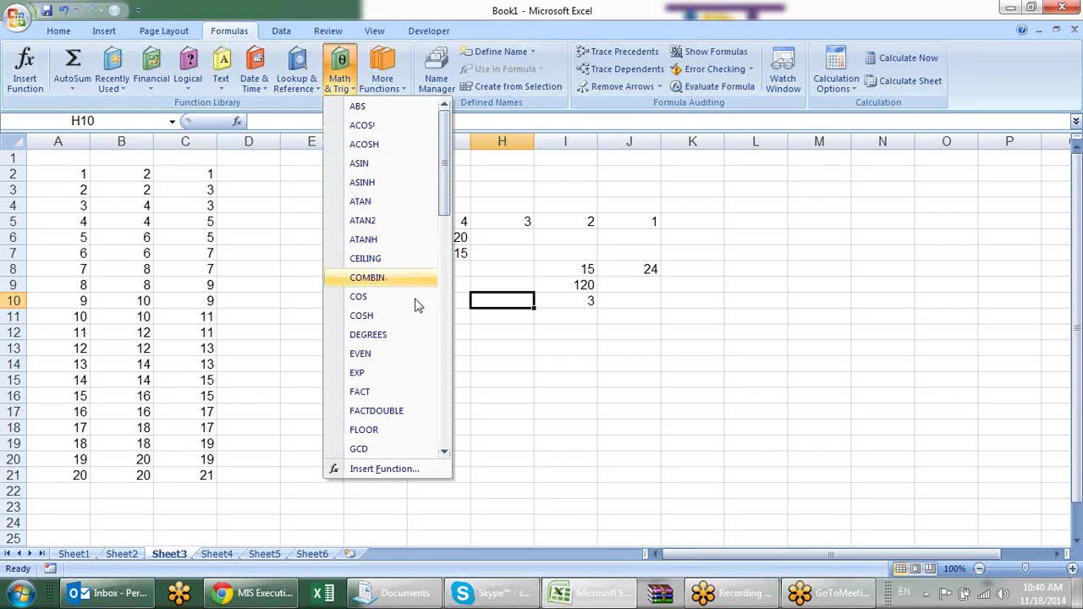
mouse_move(444, 169)
mouse_down()
mouse_move(451, 256)
mouse_move(451, 247)
mouse_up()
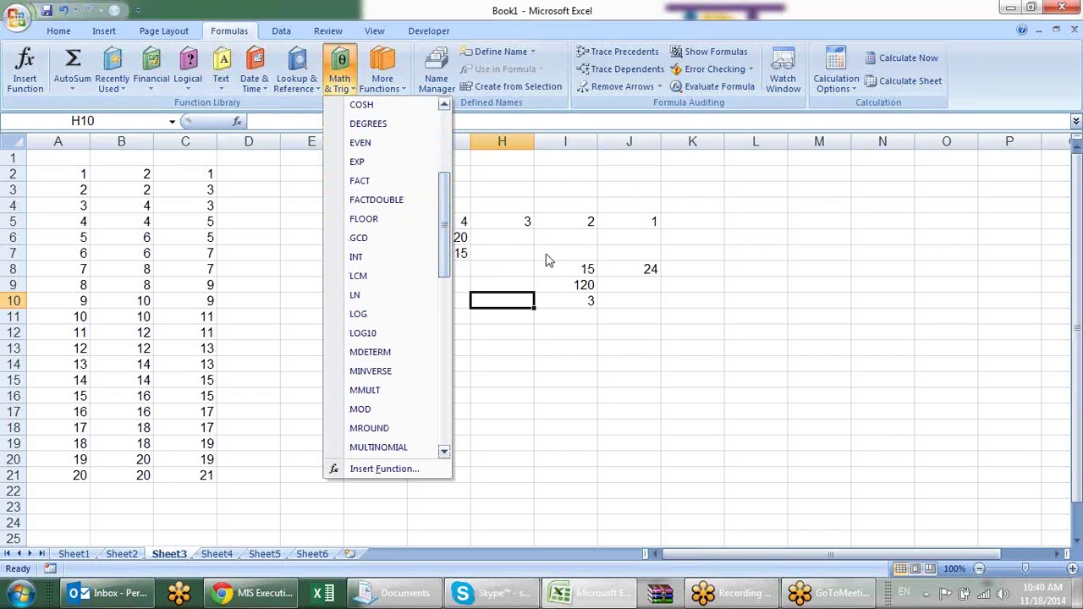
click(624, 375)
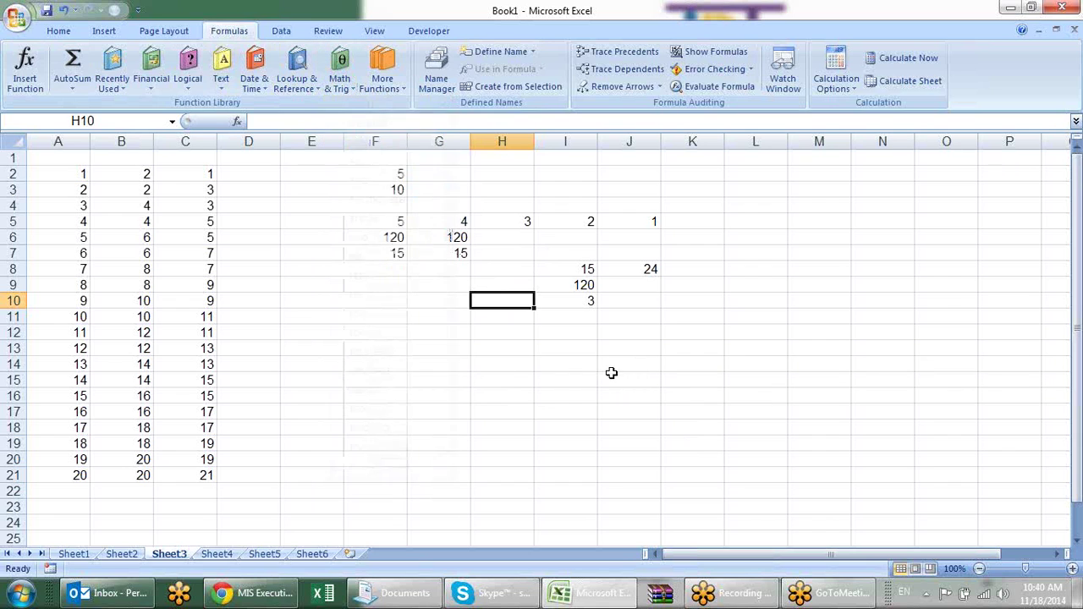
click(707, 186)
click(731, 176)
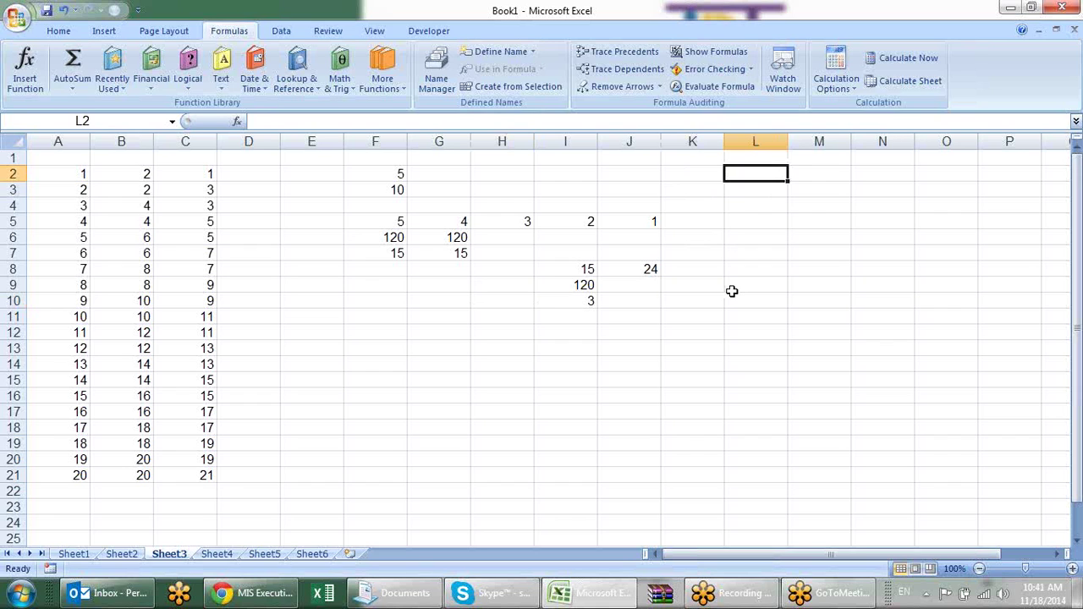
Step: Enter 12.36, 10.59, 12.9 and 10.1 down L2:L5
text(12.36)
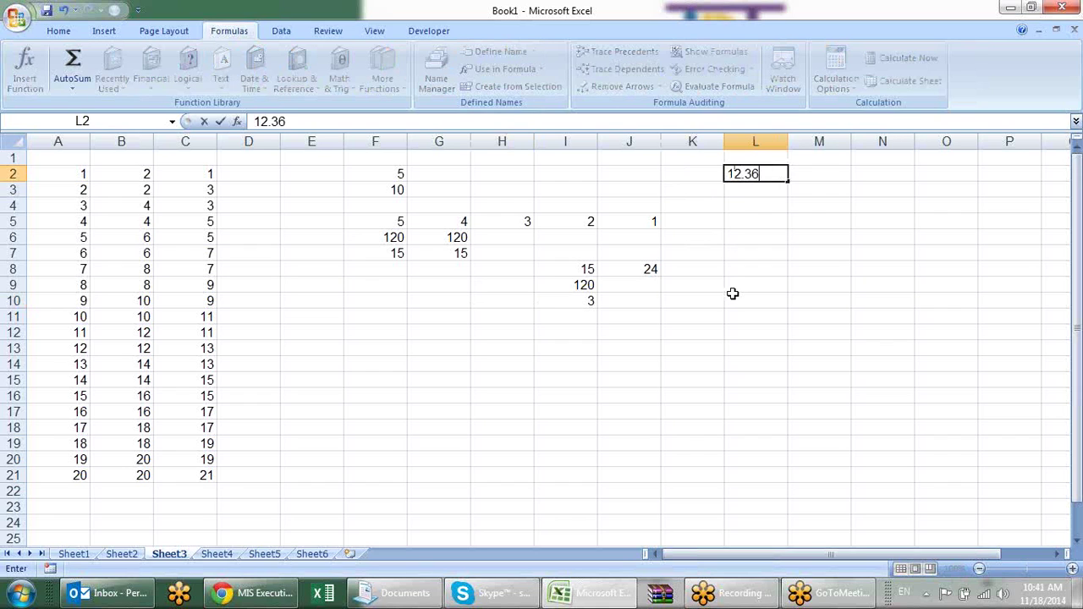
key(Return)
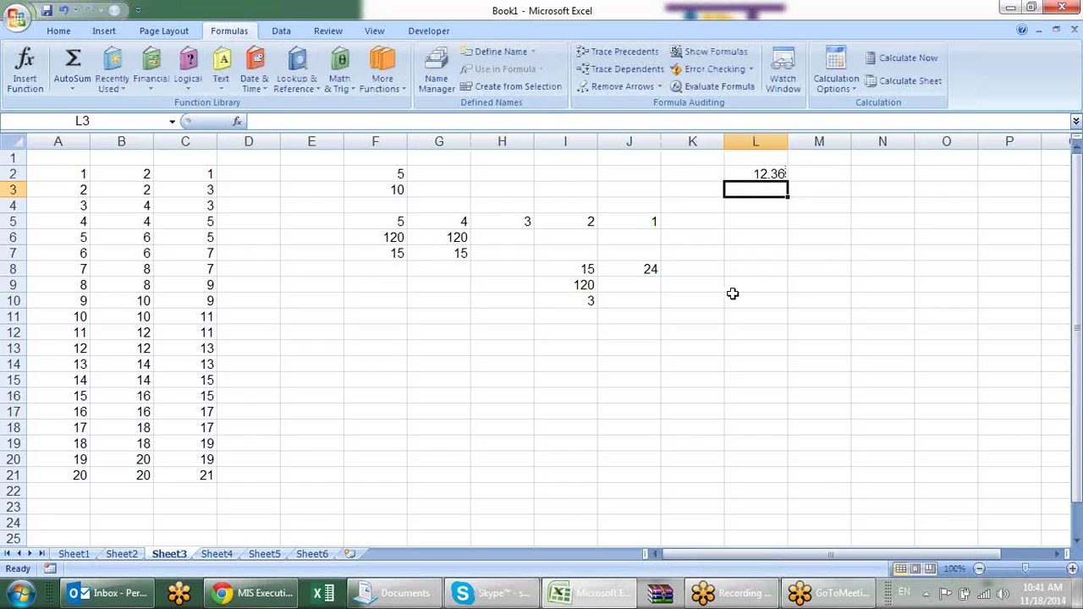
text(10.59)
key(Return)
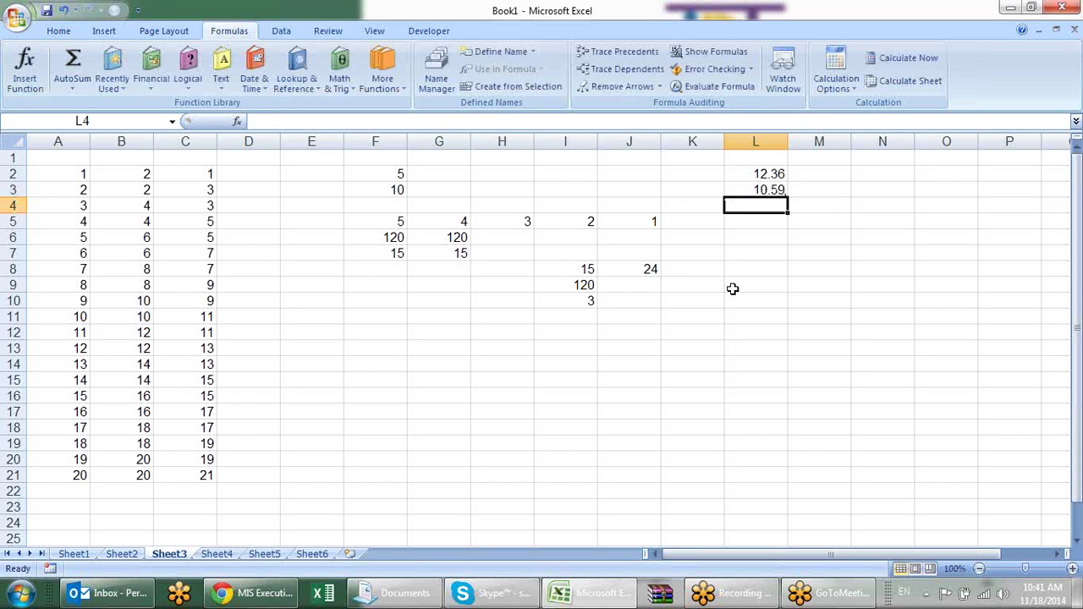
text(12.9)
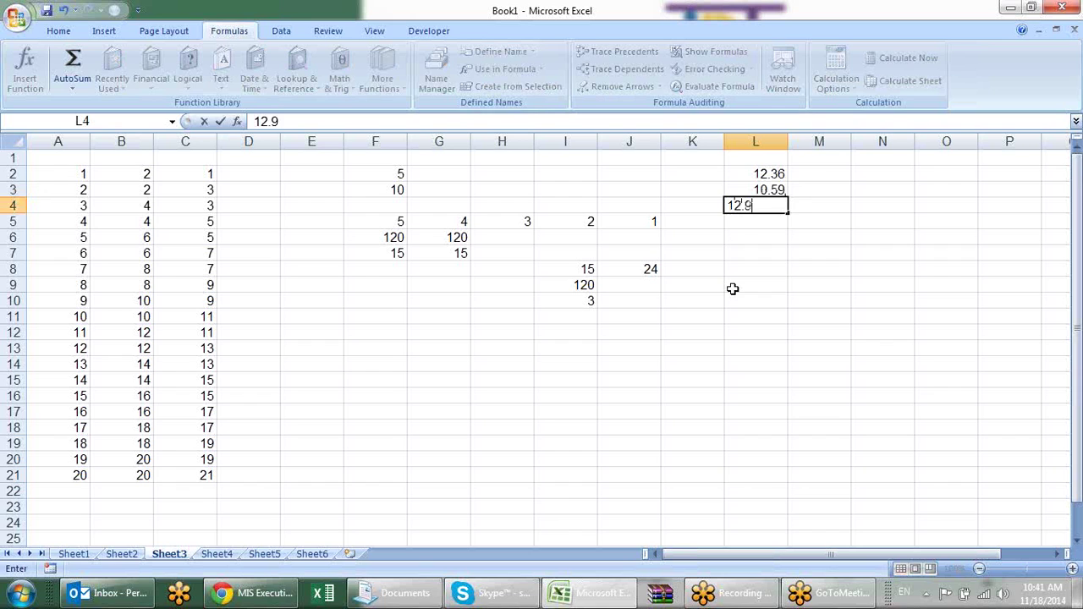
key(Return)
text(10.1)
key(Return)
Step: Label M1 'round', correcting it from 'roundup', and start a ROUND formula in M2
click(807, 157)
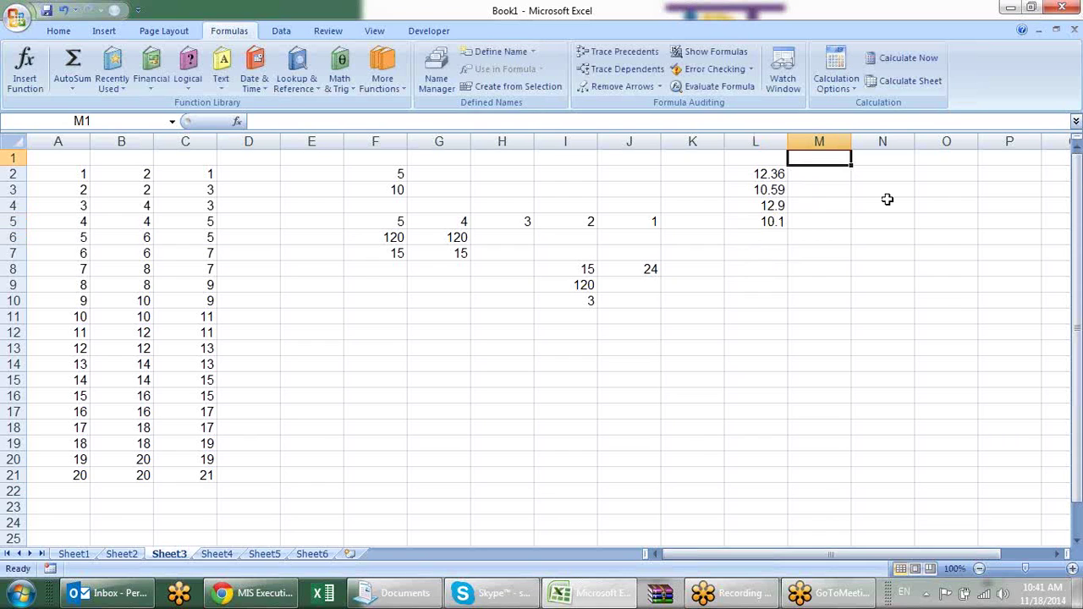
text(round)
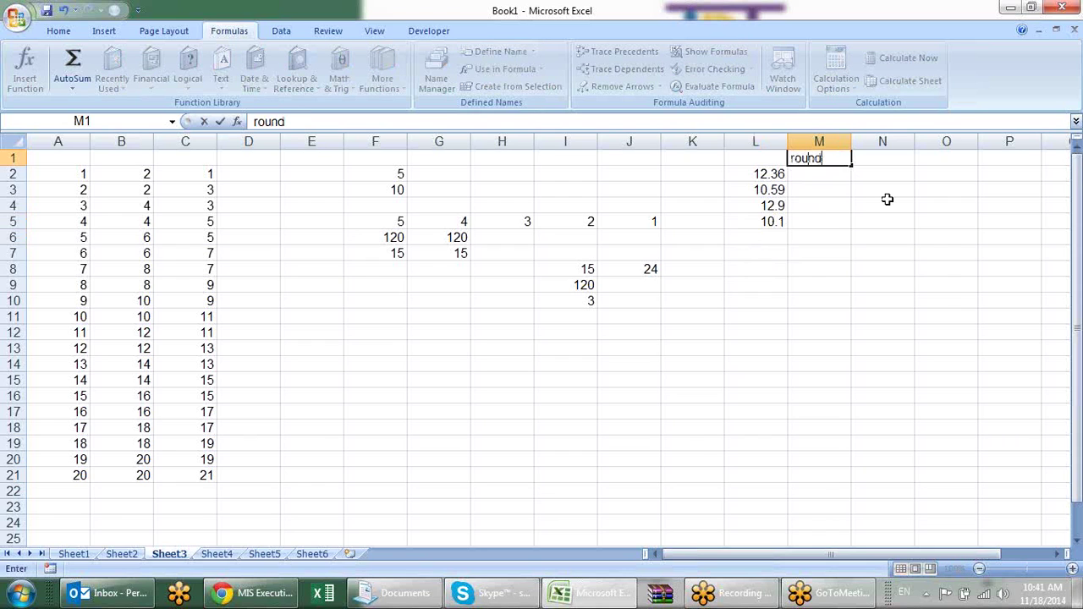
text(up)
key(Return)
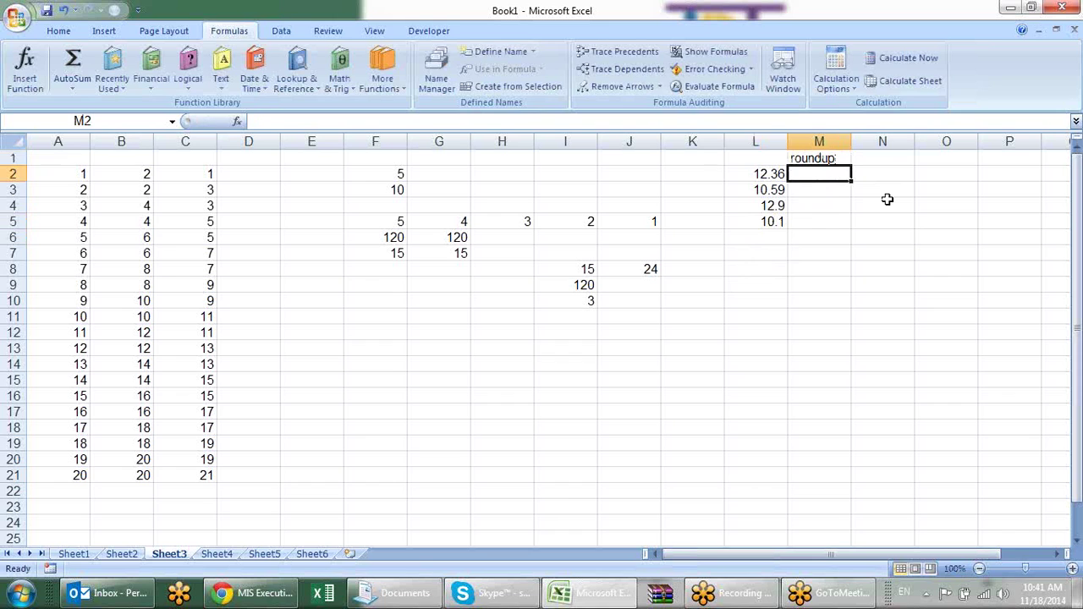
text(=)
key(Escape)
key(Up)
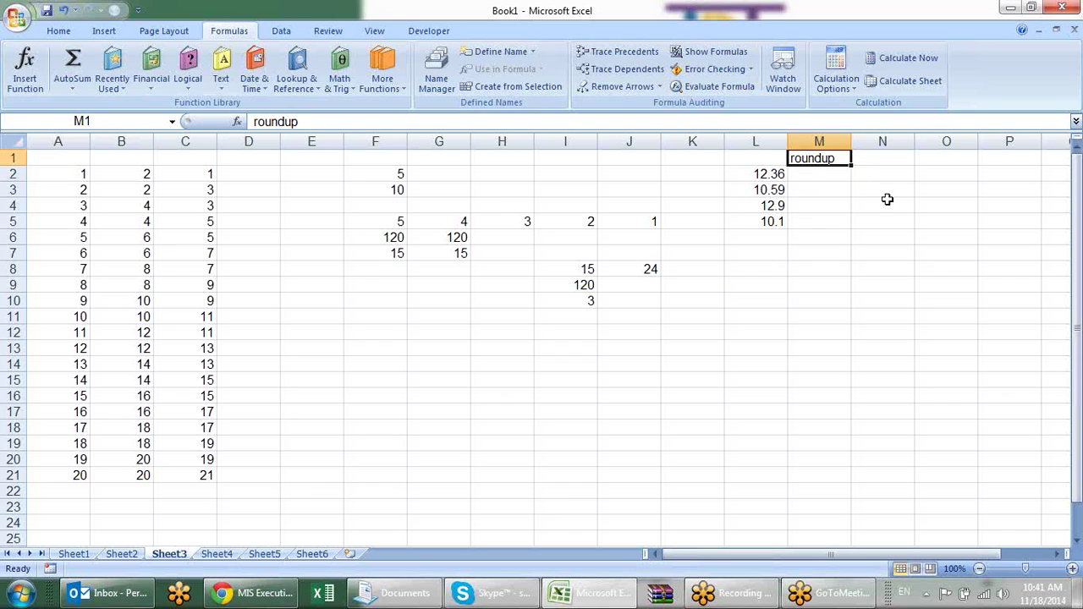
key(F2)
key(BackSpace)
key(BackSpace)
key(Return)
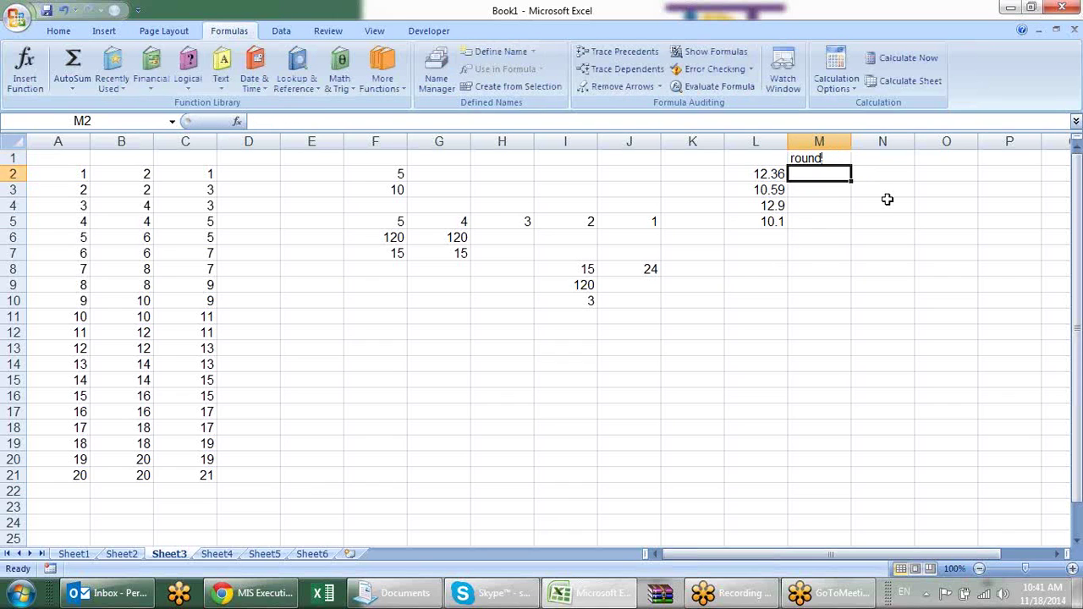
text(ro)
key(BackSpace)
key(BackSpace)
key(BackSpace)
text(=)
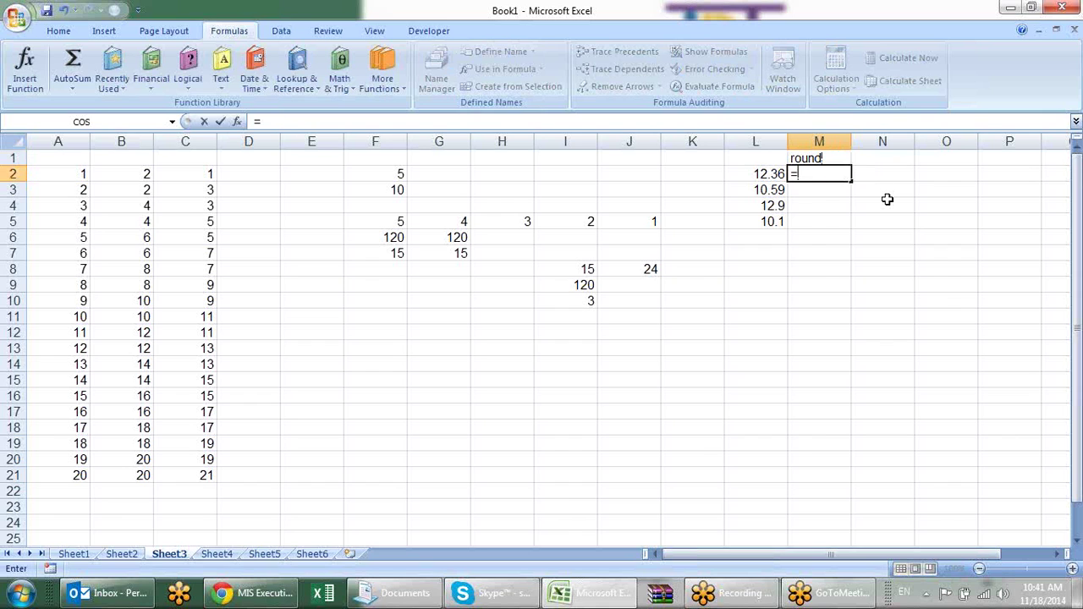
text(rou)
key(Tab)
Step: Enter =ROUND(L2,0) in M2 and fill it down to M5, giving 12, 11, 13, 10
key(Left)
text(,)
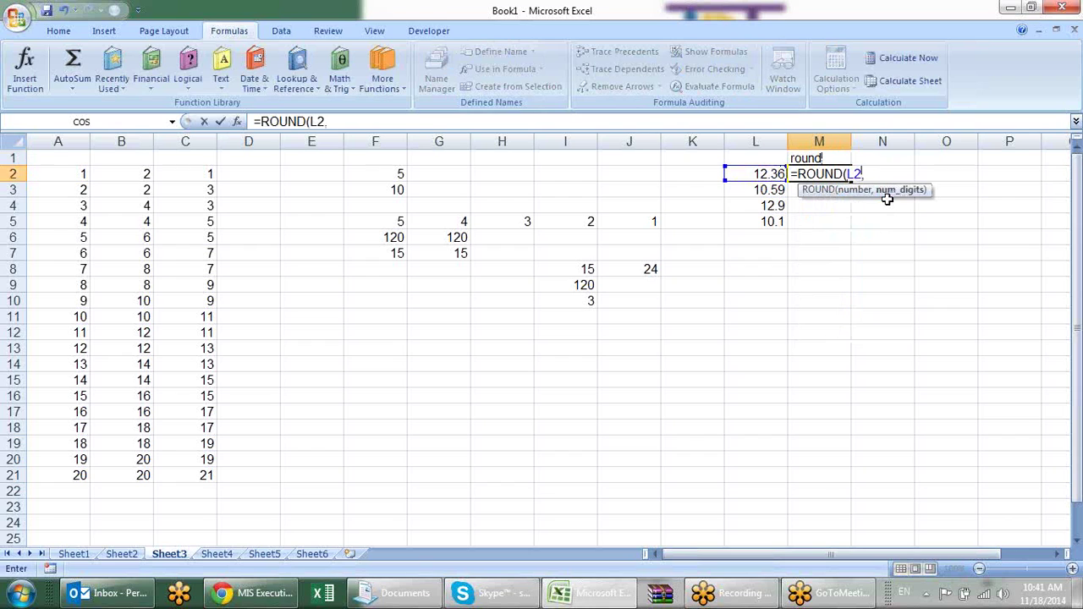
text(0))
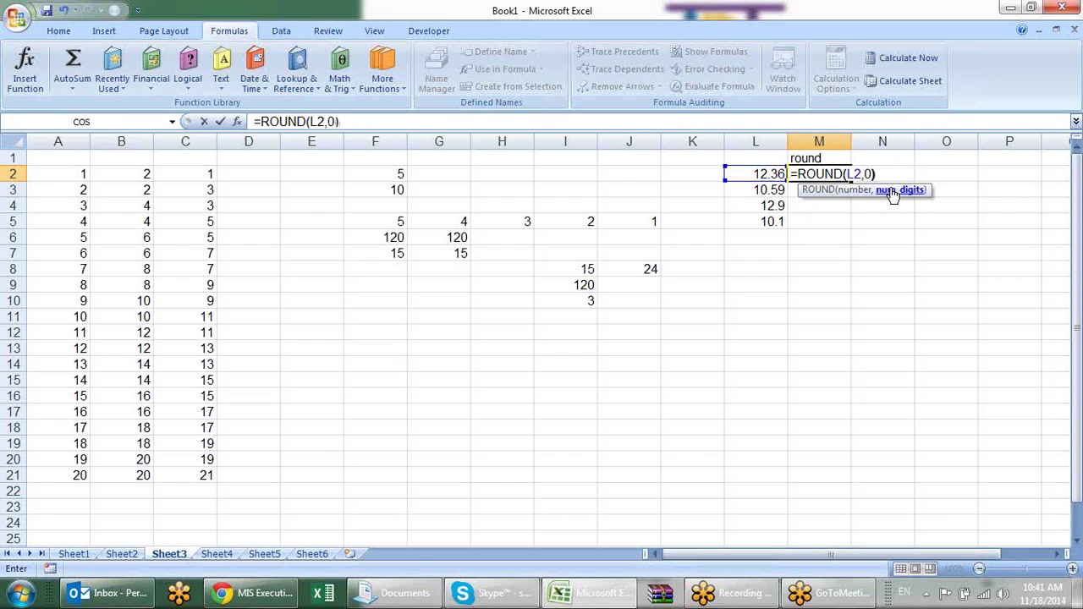
key(Return)
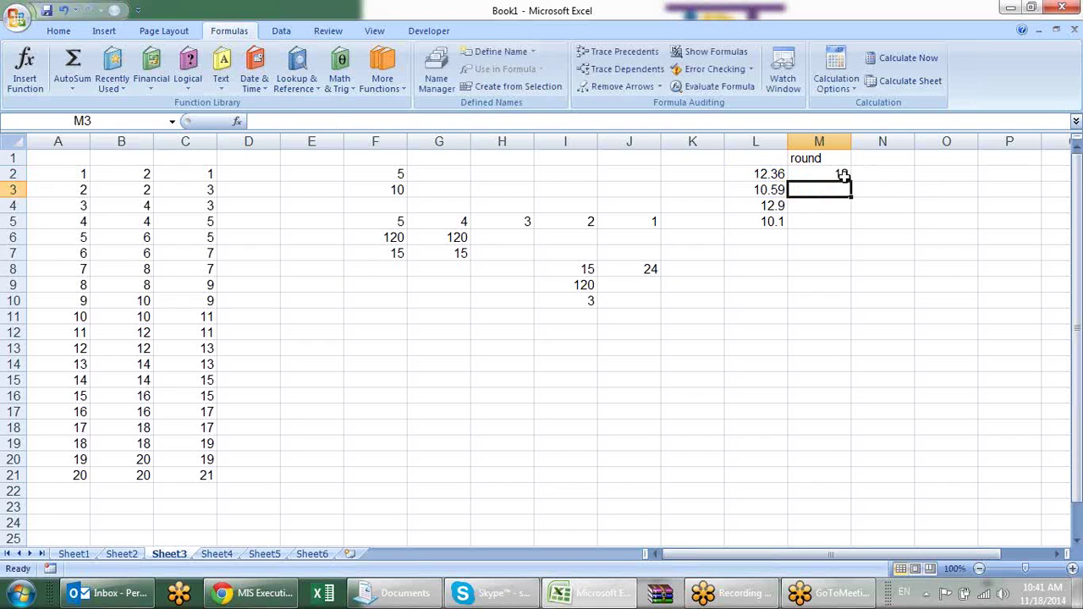
click(841, 175)
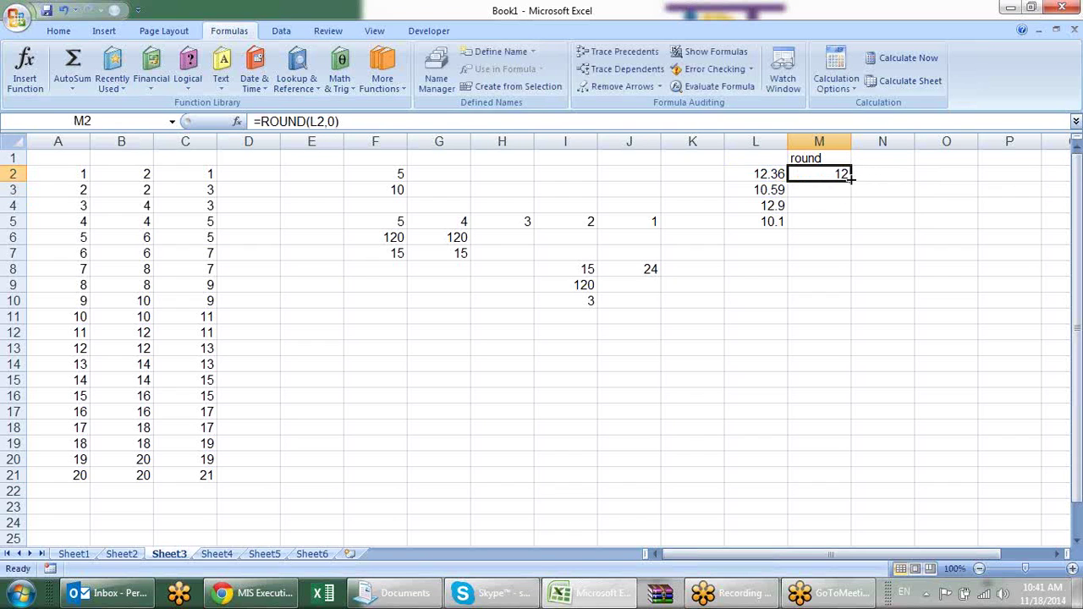
drag(850, 178, 854, 224)
click(820, 189)
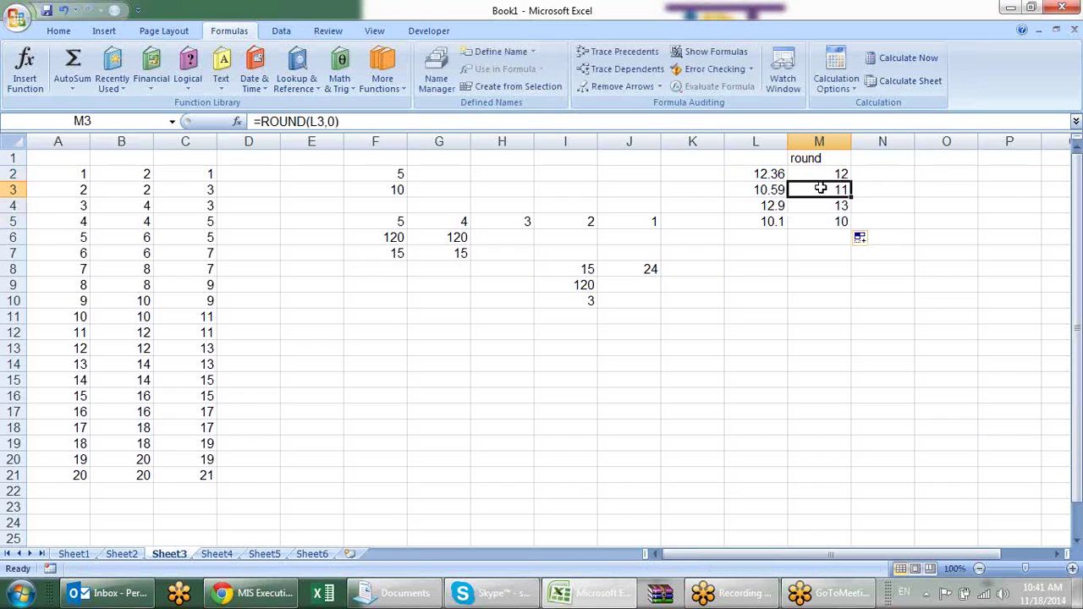
click(808, 222)
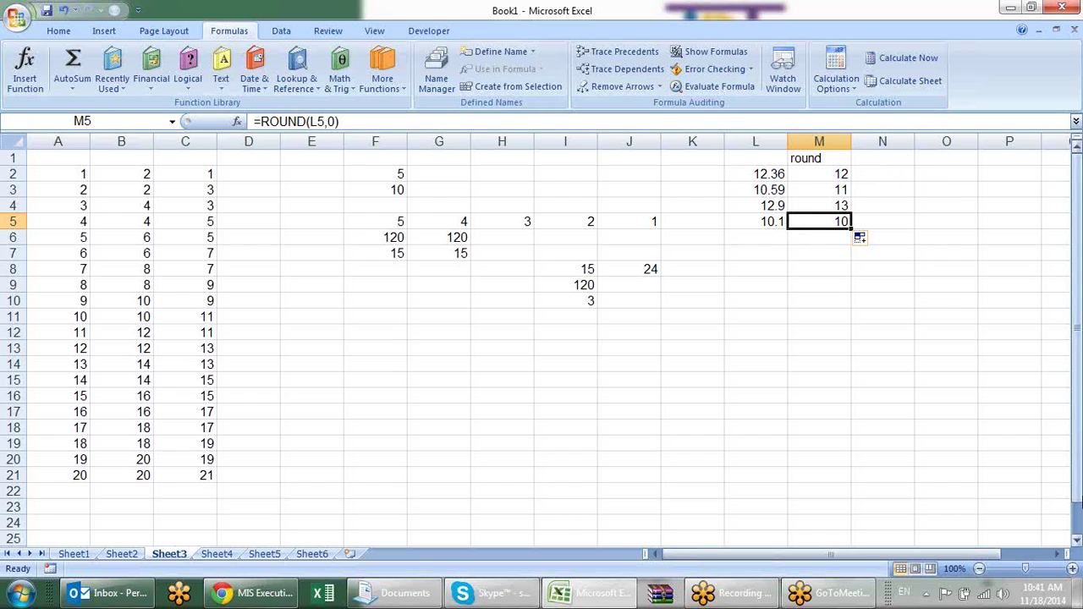
click(1057, 554)
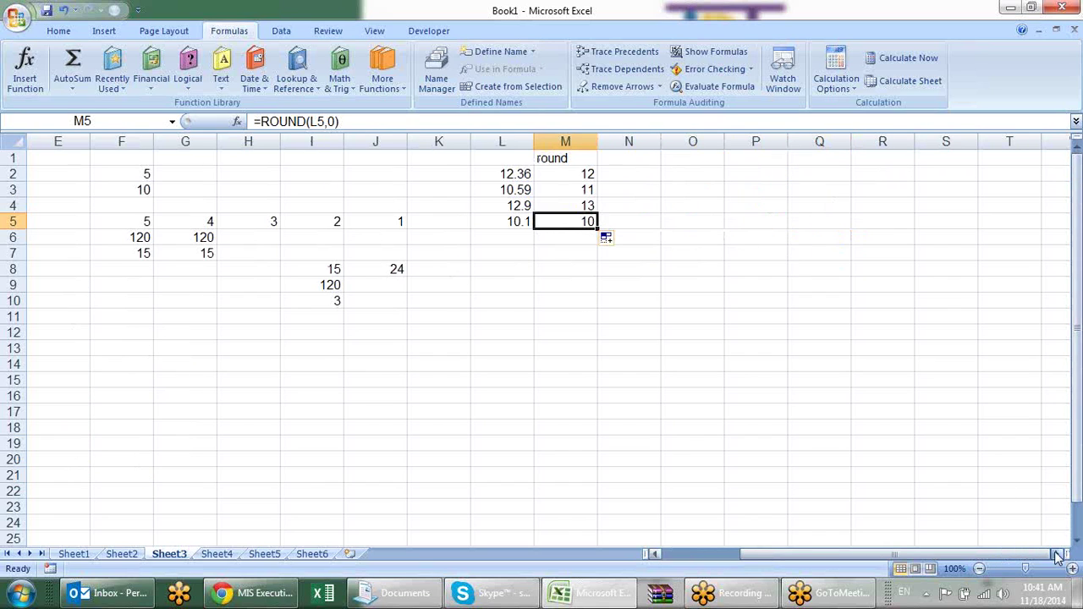
click(622, 157)
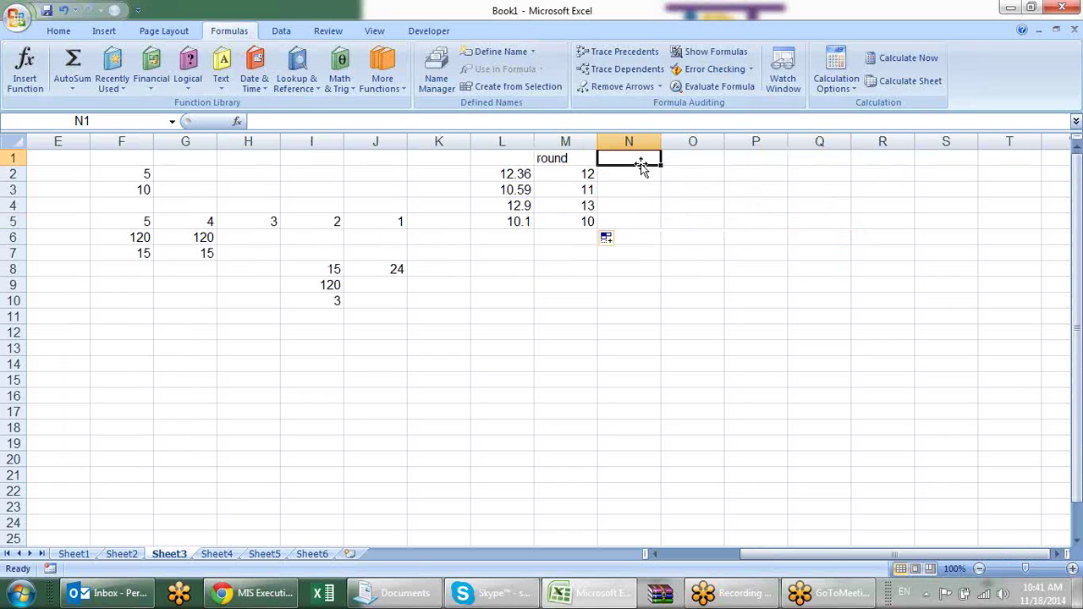
Step: Label N1 'roundup' and O1 'rounddown'
text(roundup)
key(Tab)
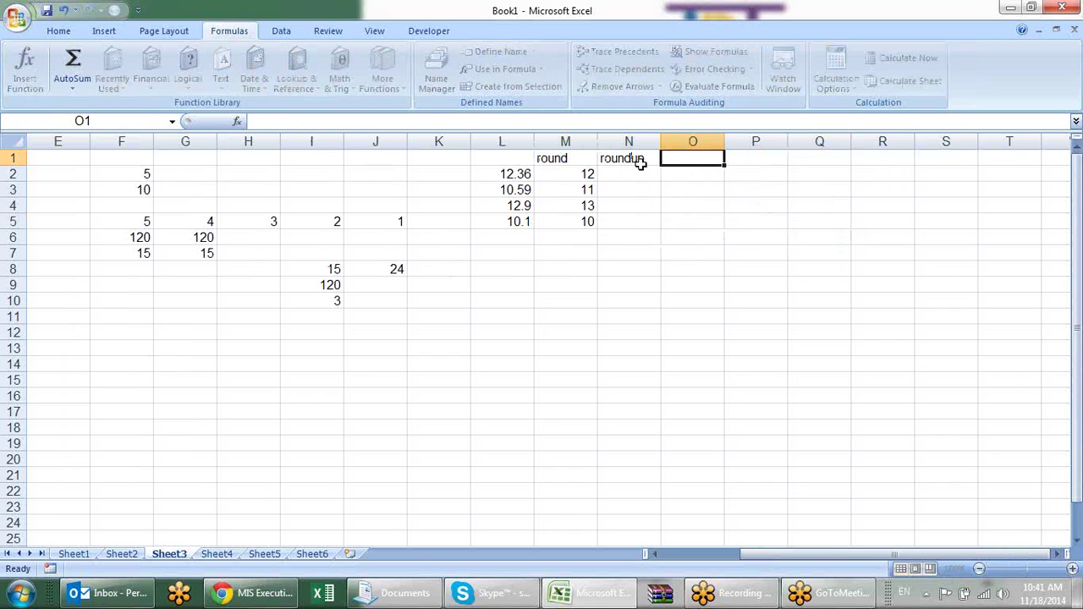
text(rounddown)
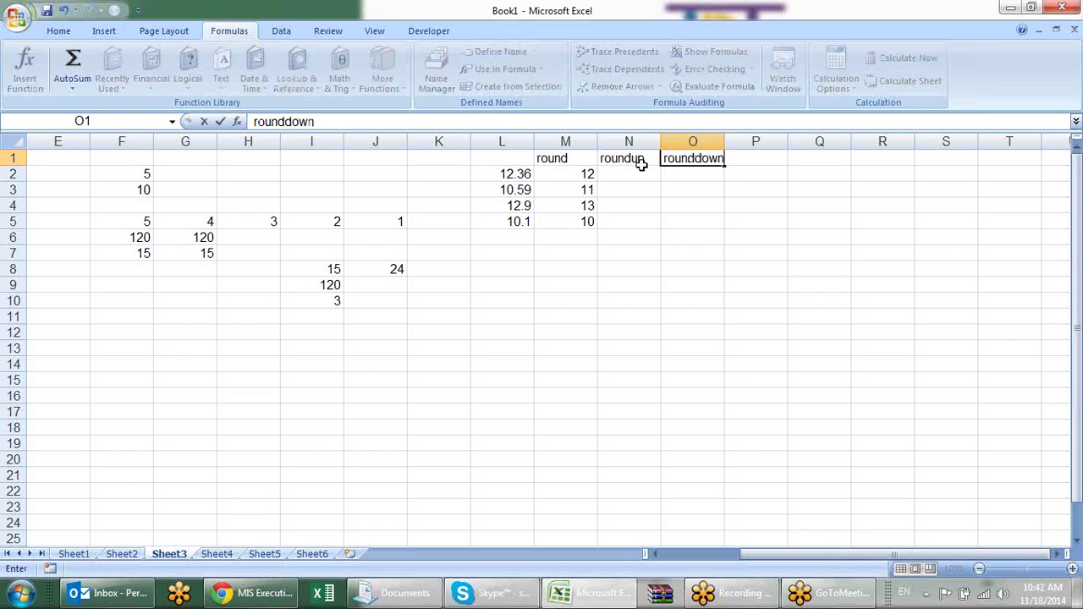
key(Return)
Step: Enter =ROUNDUP(L2,0) in N2 and fill it down to N5, giving 13, 11, 13, 11
text(=)
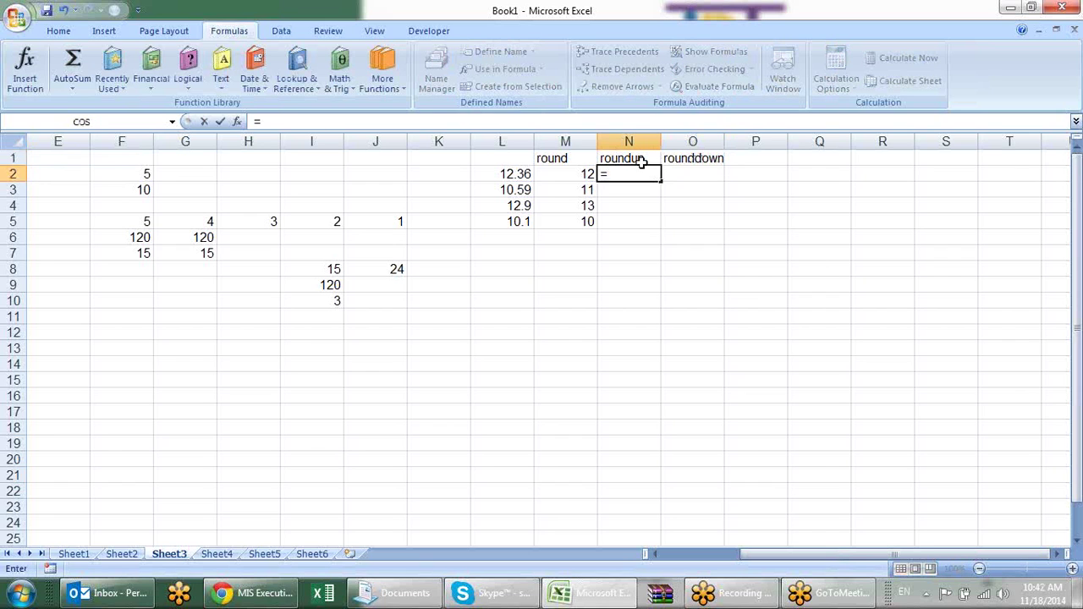
text(roun)
key(Down)
key(Down)
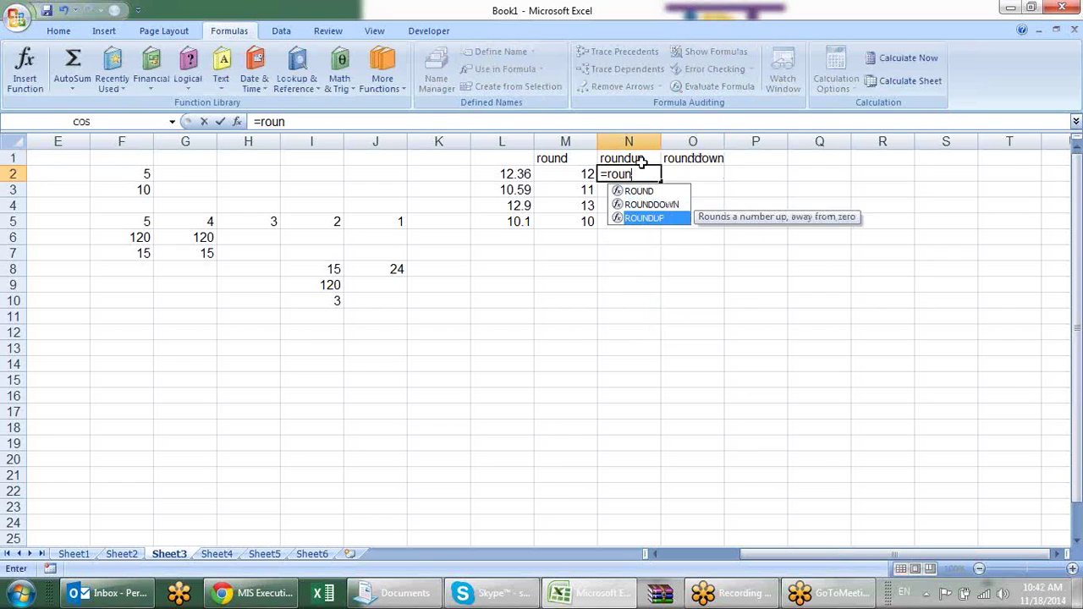
key(Tab)
key(Left)
key(Left)
text(,0)
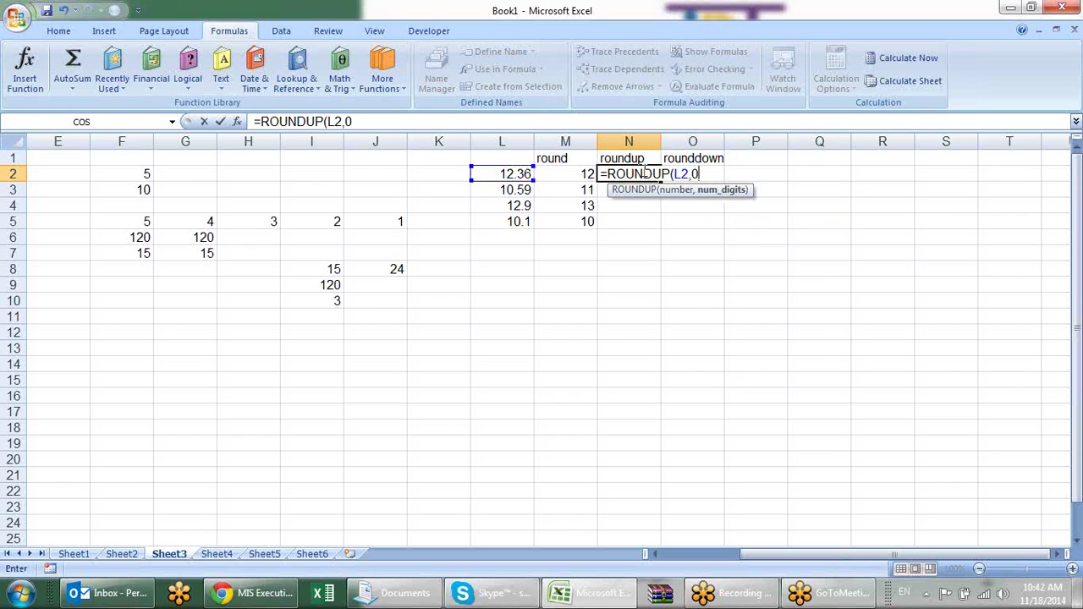
key(Return)
click(648, 171)
drag(663, 180, 663, 228)
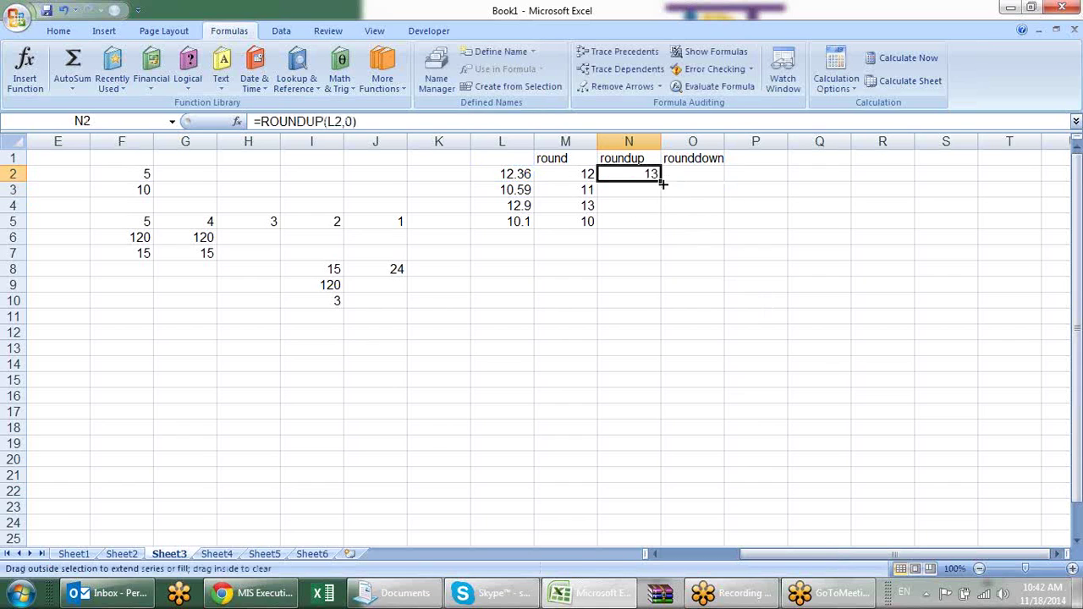
Step: Enter =ROUNDDOWN(L2,0) in O2 and fill it down to O5, giving 12, 10, 12, 10
click(642, 227)
click(676, 174)
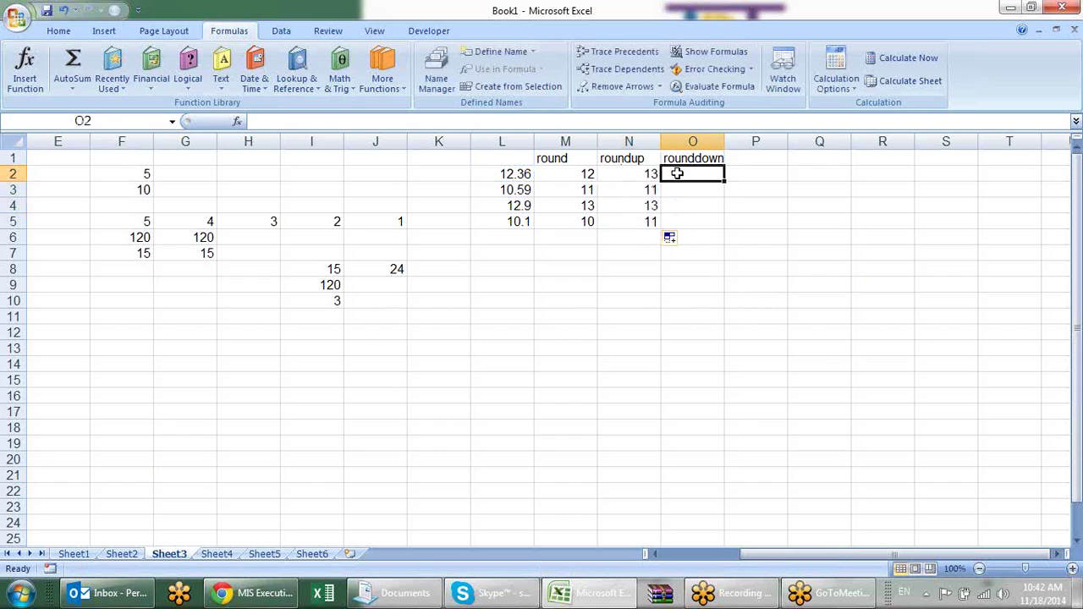
text(=rou)
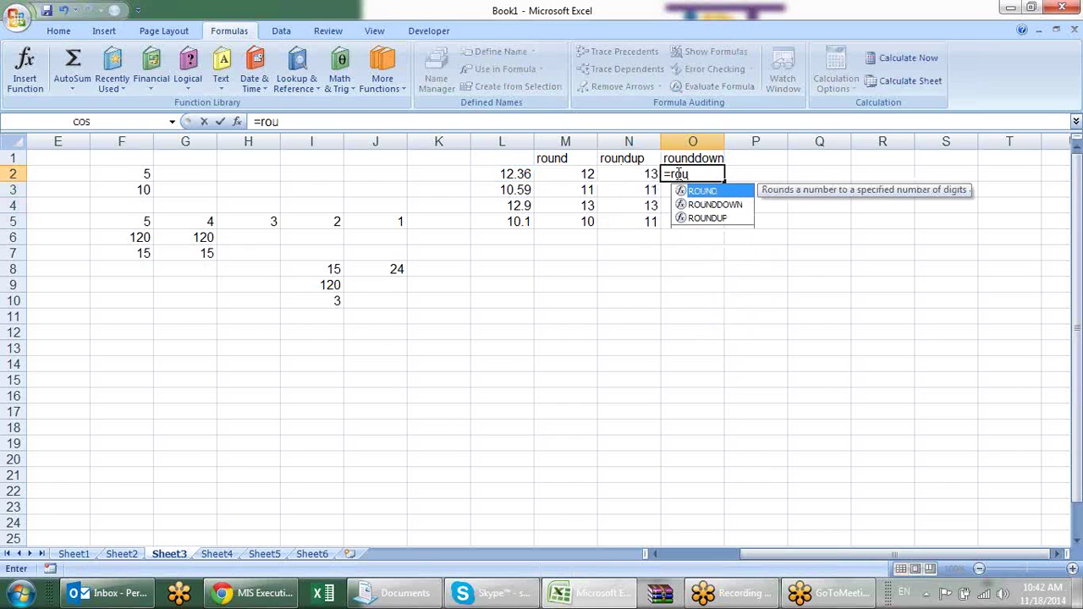
key(Down)
key(Down)
key(Up)
key(Tab)
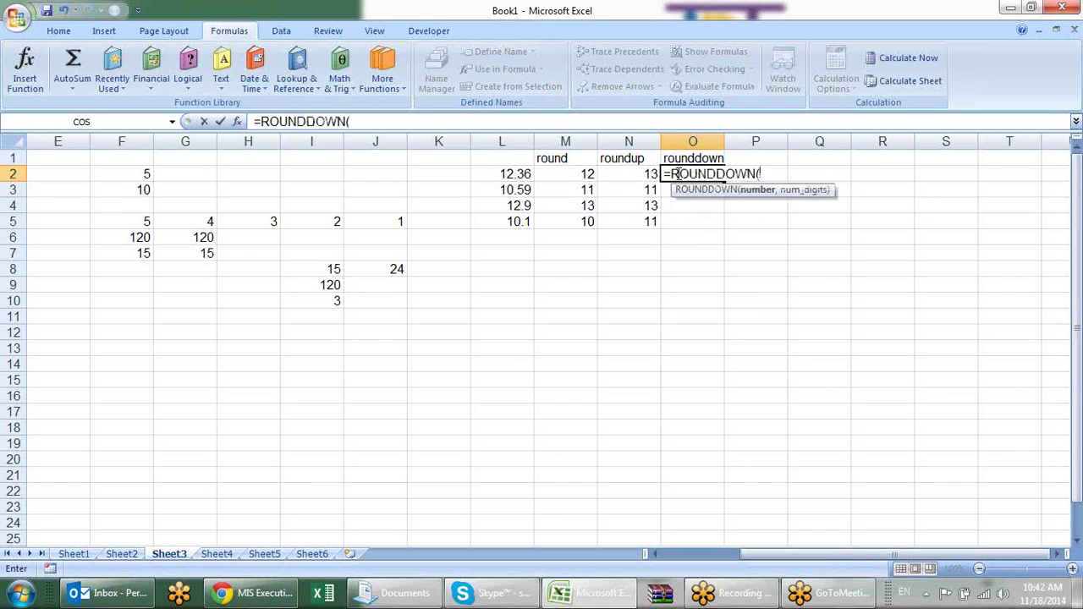
click(511, 172)
text(,0))
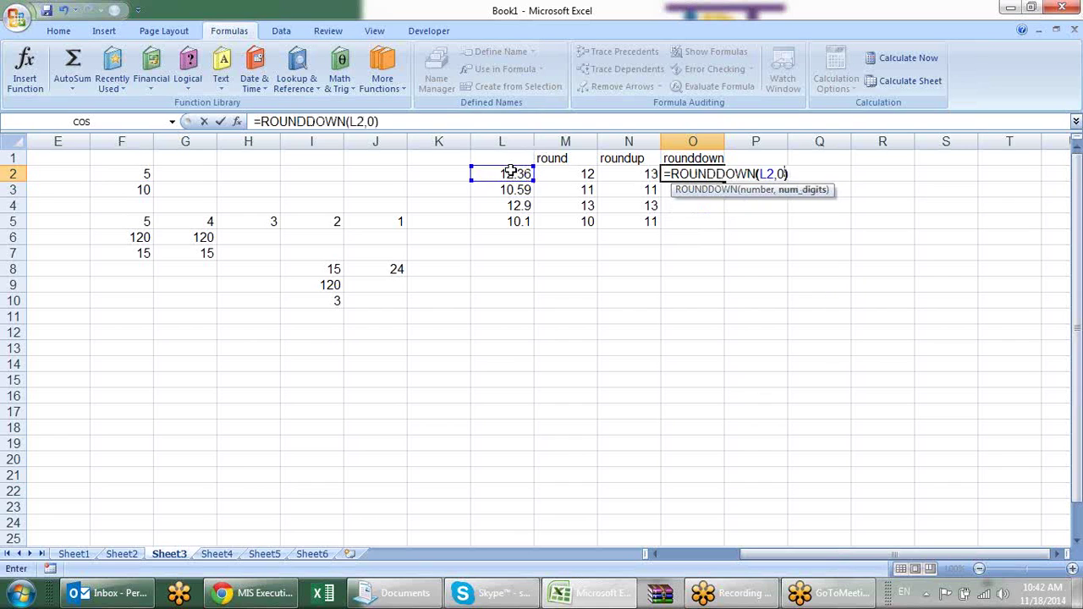
key(Return)
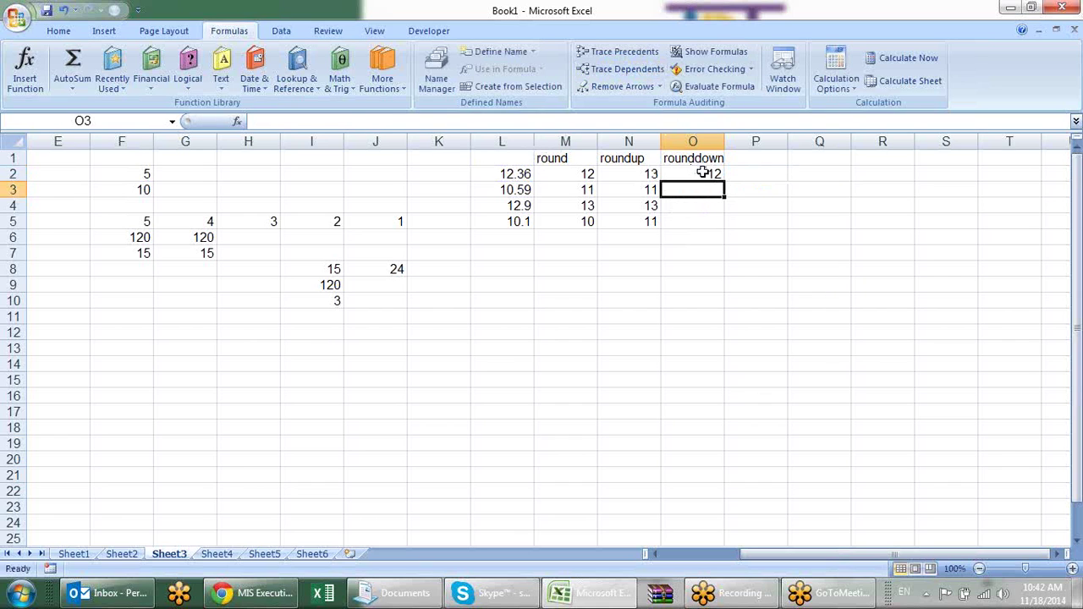
click(702, 173)
drag(723, 181, 724, 230)
click(756, 268)
click(713, 187)
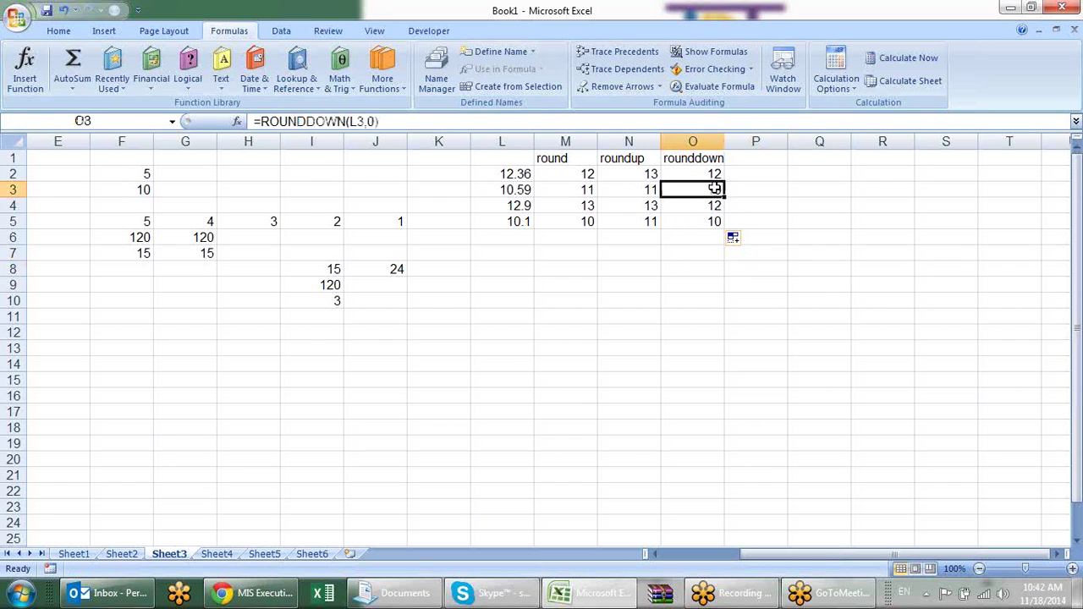
click(652, 188)
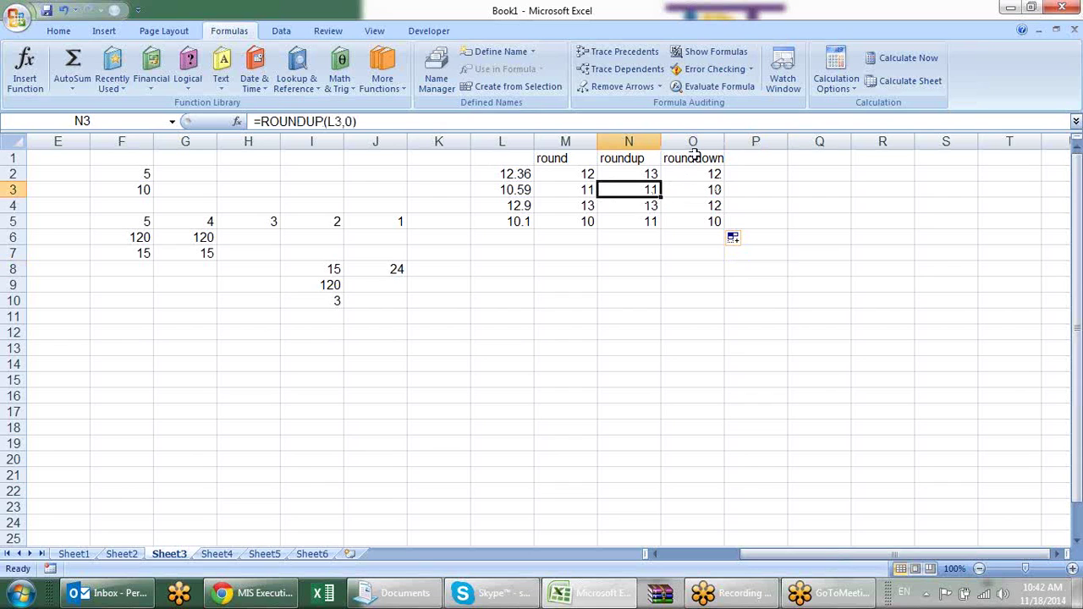
click(756, 155)
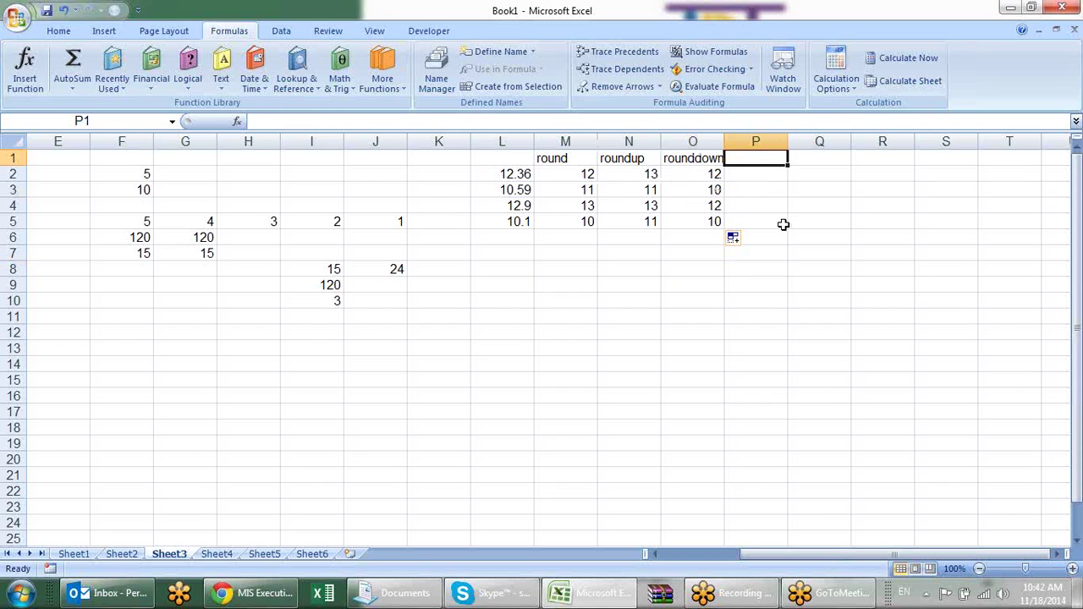
Step: Add an 'int' header in P1 and fill =INT(L2) down through P5
text(int)
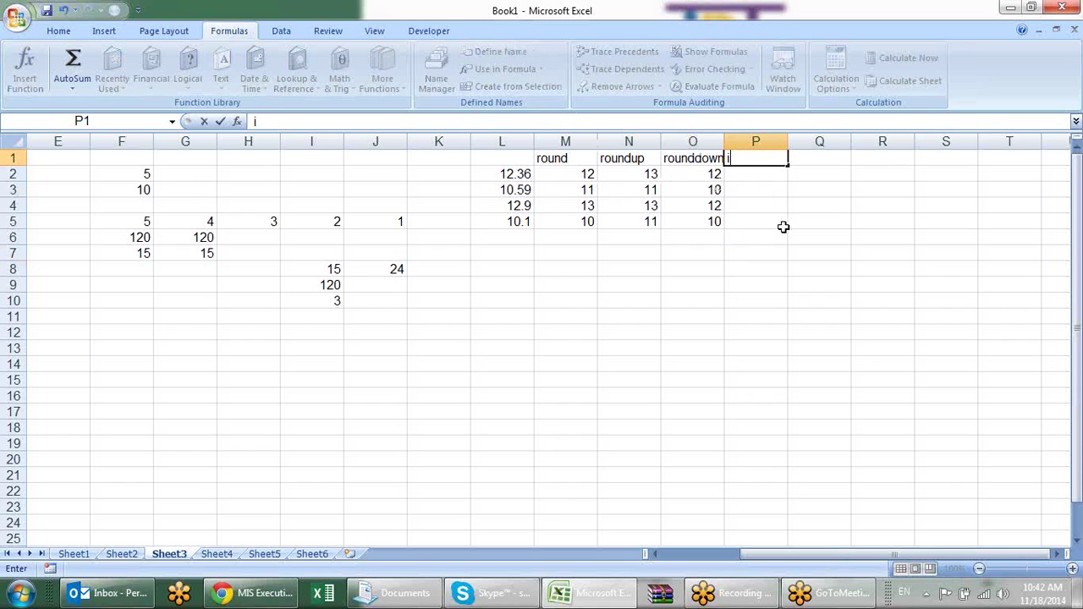
key(Return)
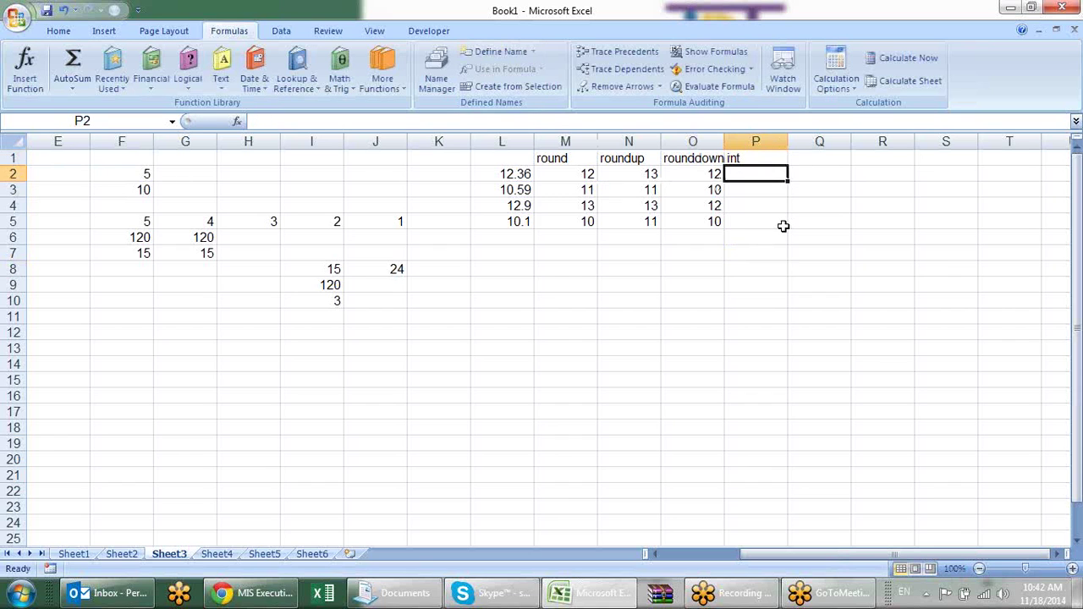
text(=ind)
key(BackSpace)
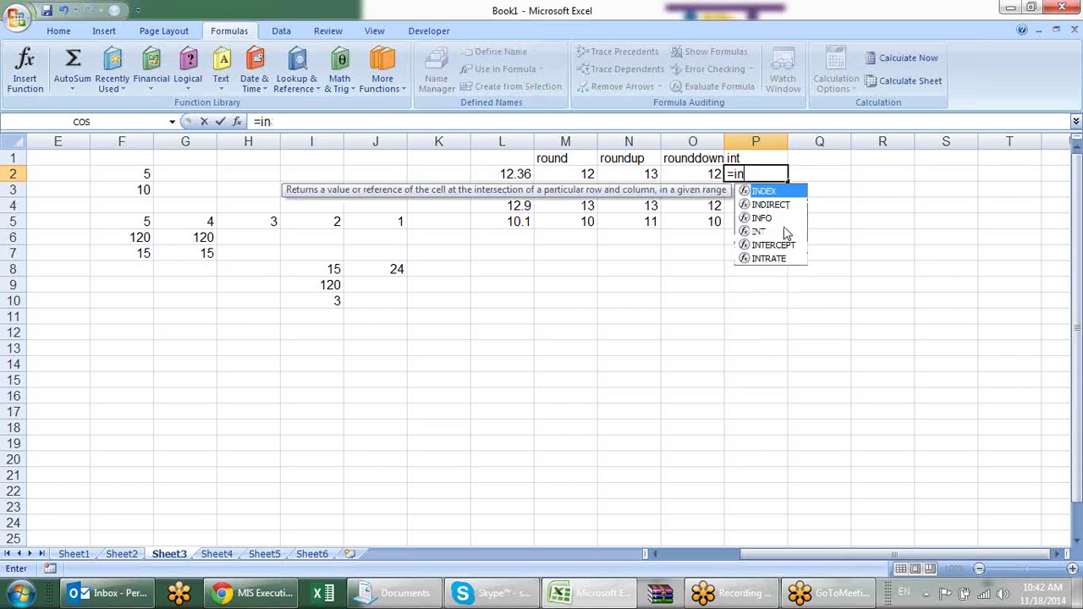
text(t)
key(Tab)
click(531, 175)
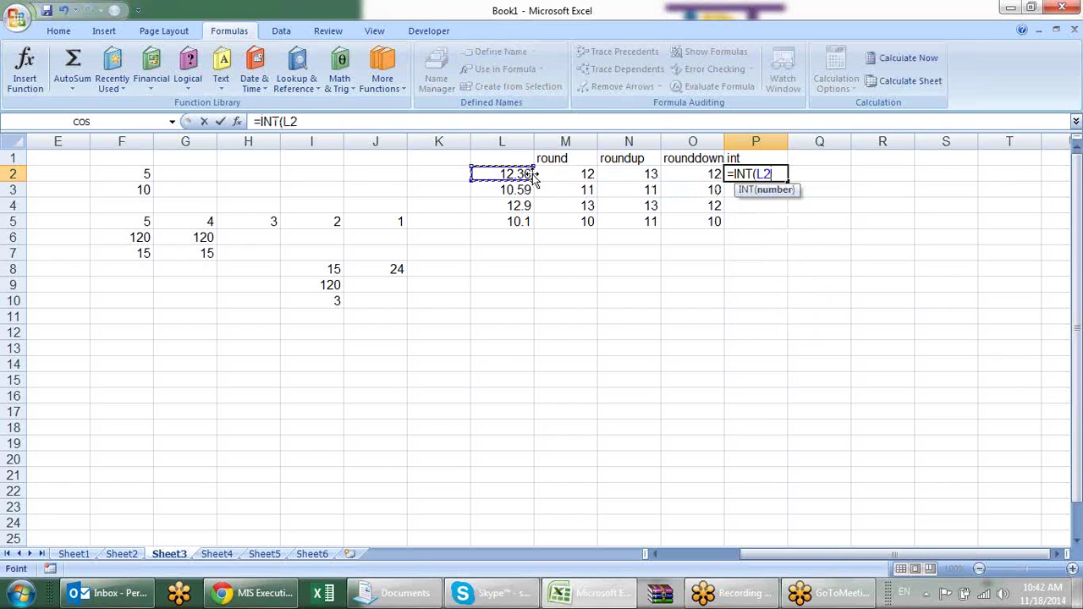
key(Return)
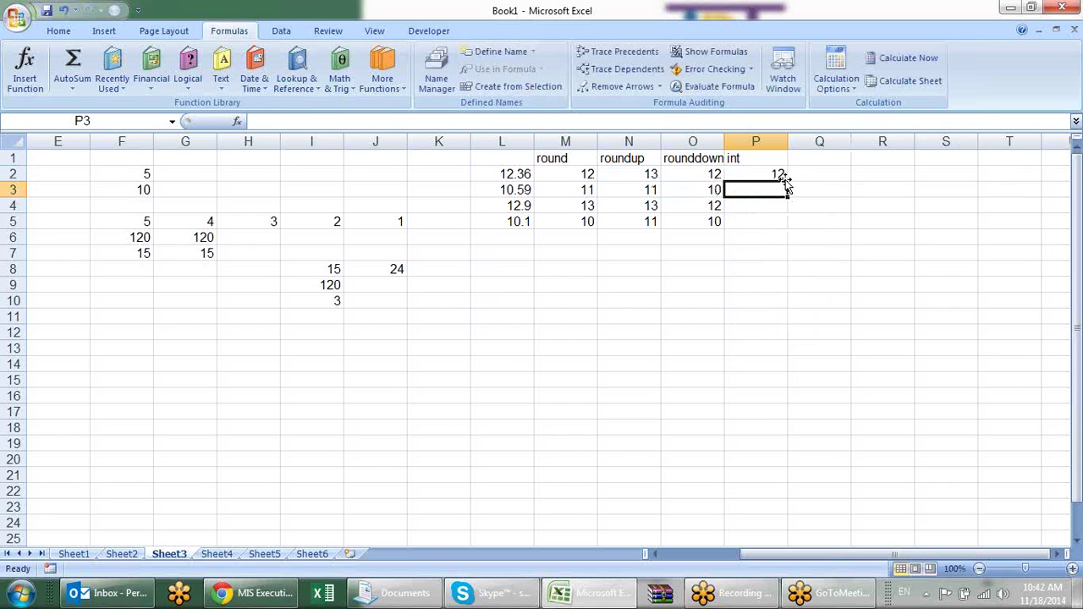
click(786, 180)
drag(787, 180, 786, 231)
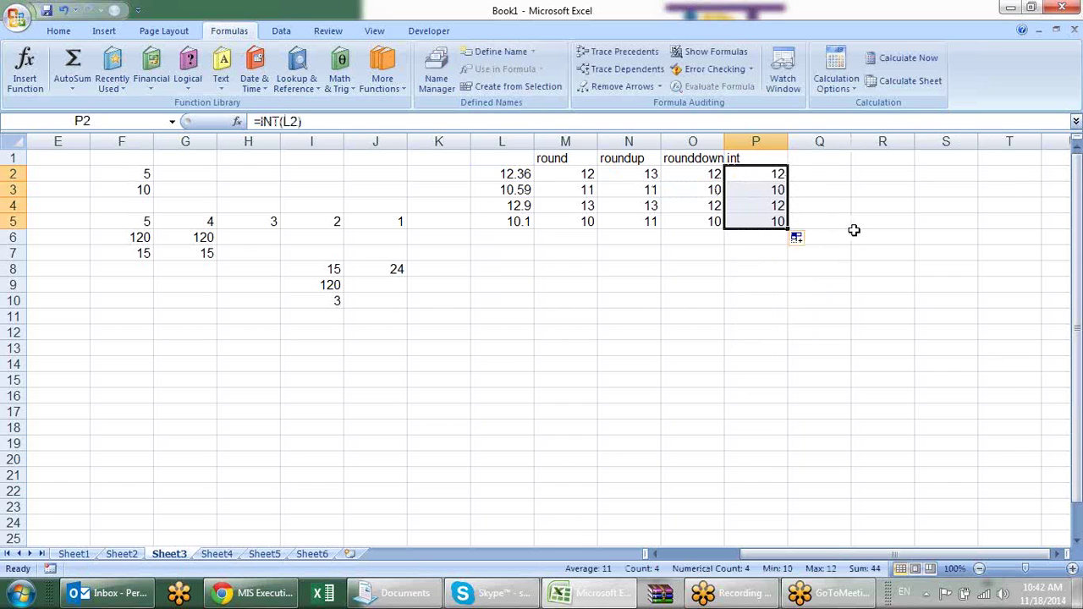
click(834, 236)
Step: Bold the rounddown and int headers, and add a bold 'Trunc' header in Q1
drag(707, 158, 756, 162)
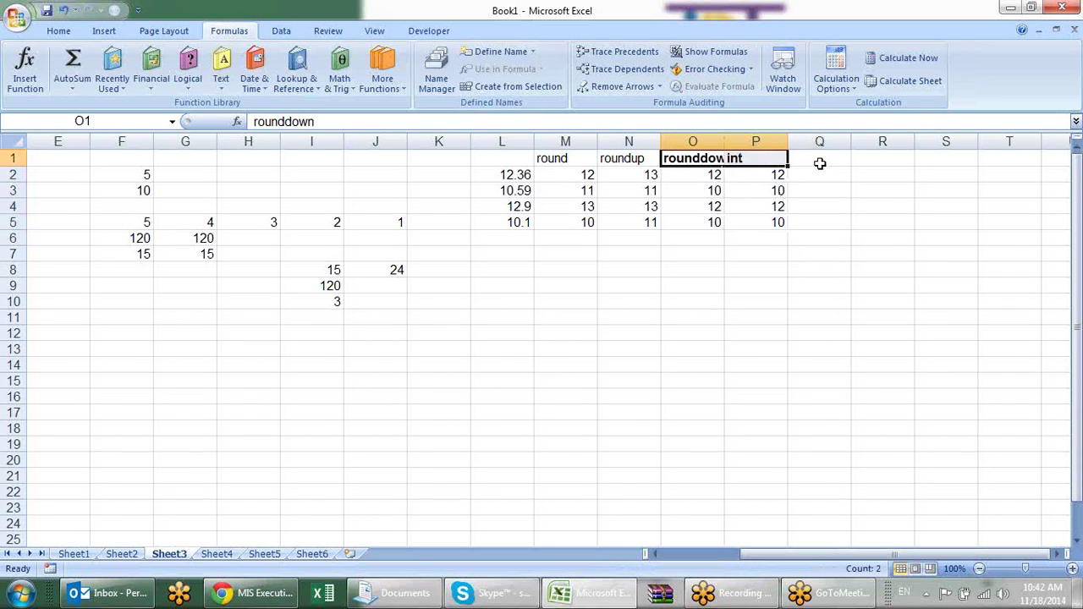
key(ctrl+b)
click(820, 163)
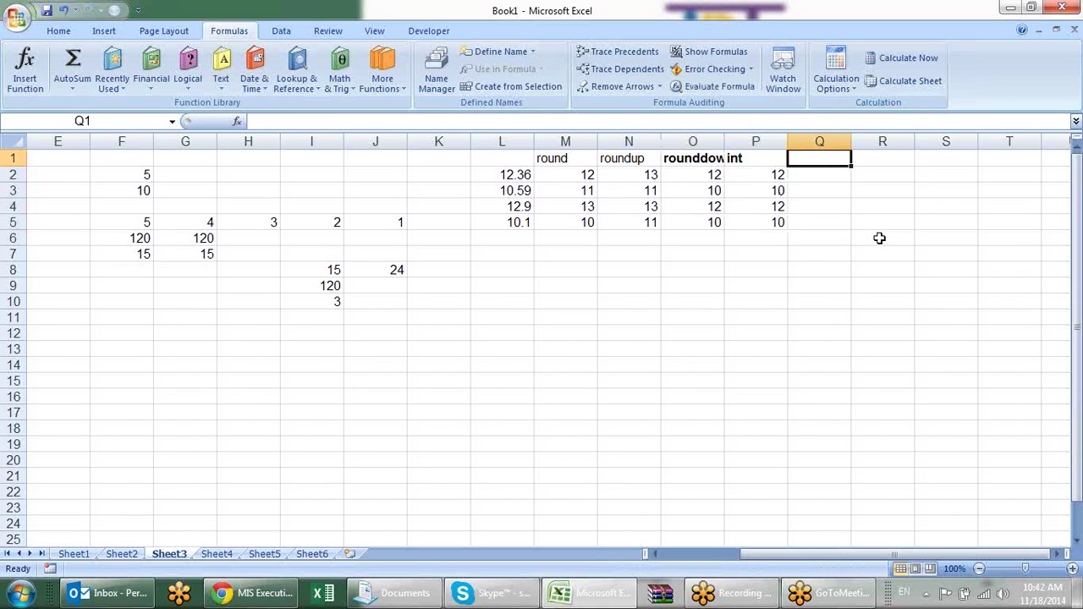
text(Trunc)
key(Return)
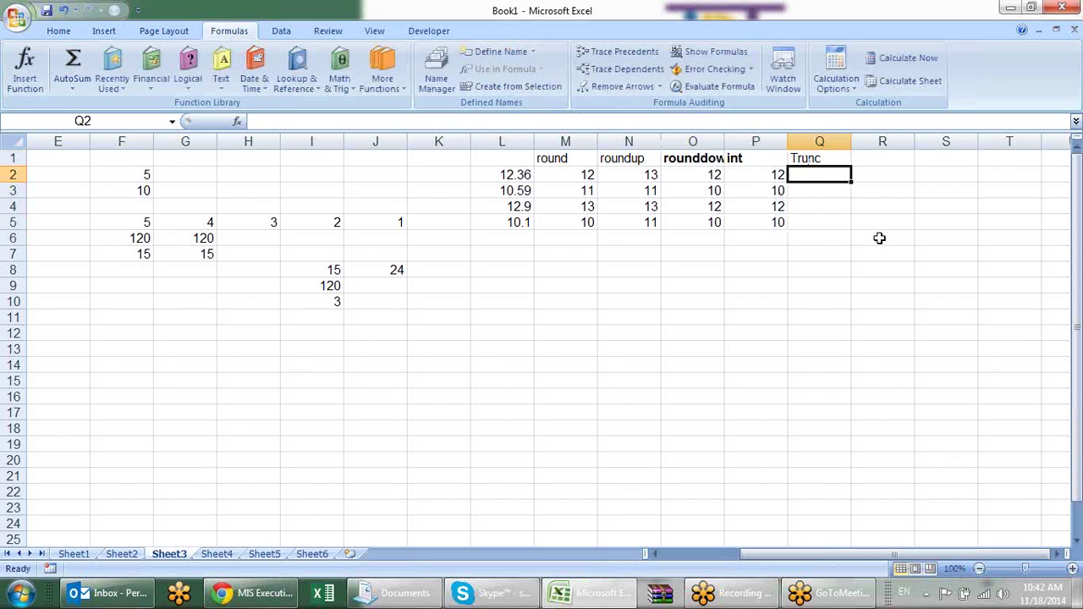
key(Up)
key(ctrl+b)
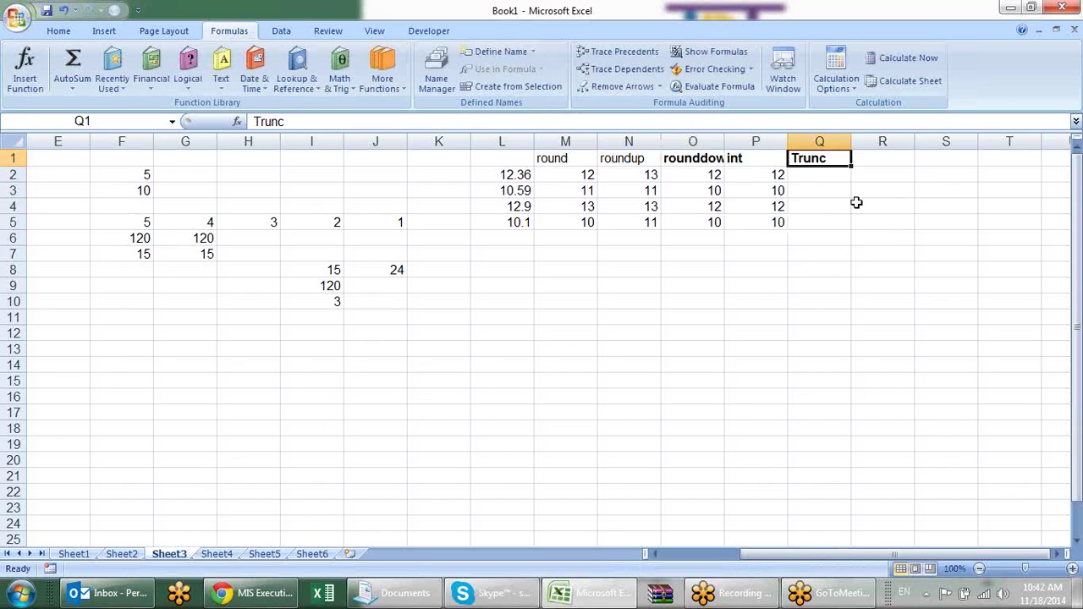
Step: Enter =TRUNC(L2,0) in Q2 and fill it down through Q5
click(827, 172)
text(=tru)
double_click(827, 205)
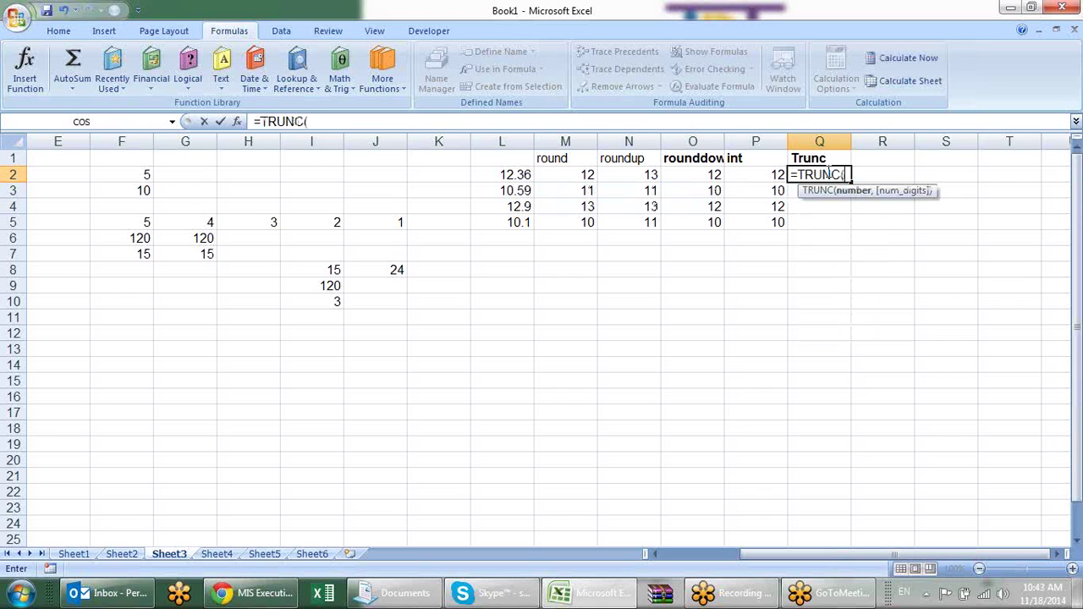
click(505, 173)
text(,)
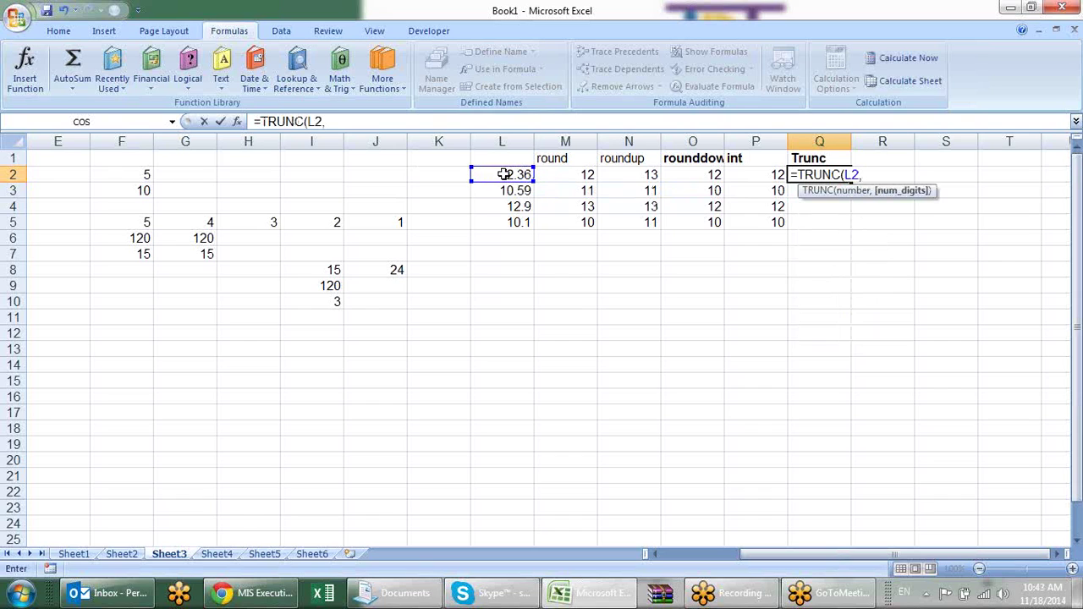
text(0))
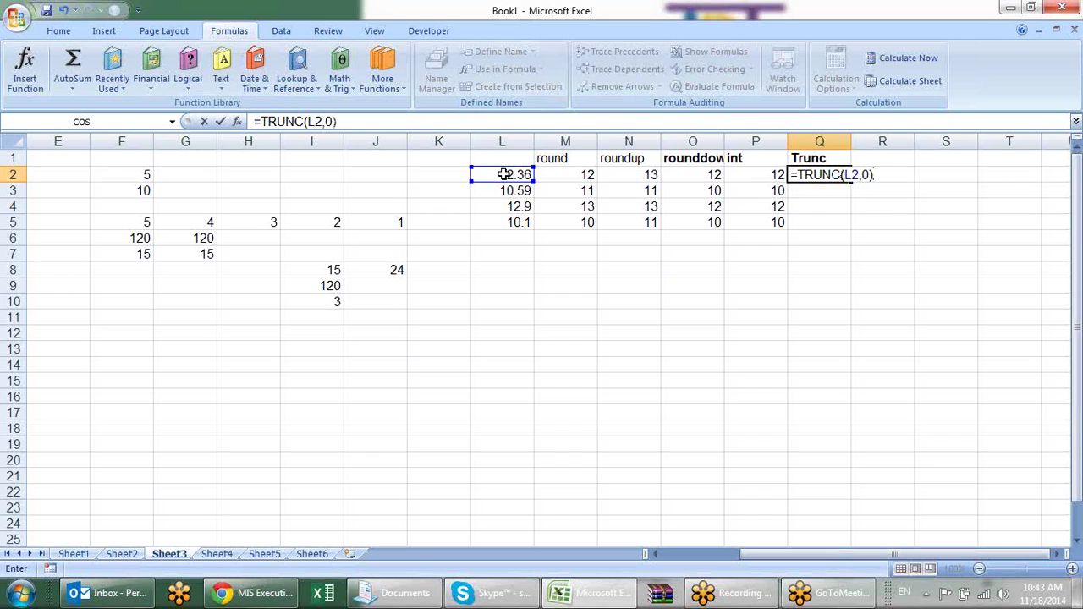
key(Return)
click(839, 178)
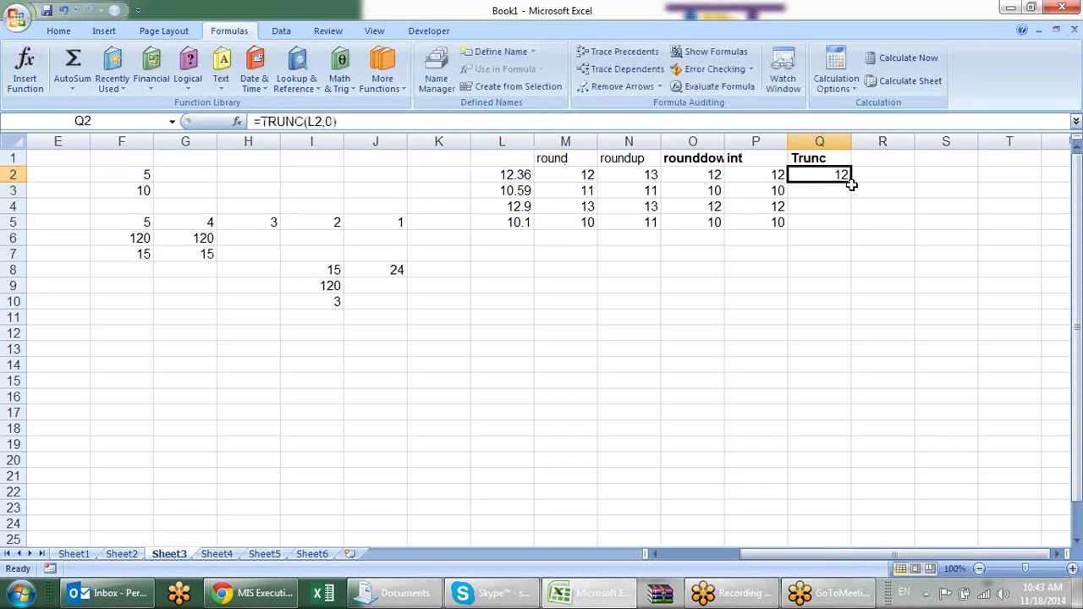
drag(851, 184, 856, 234)
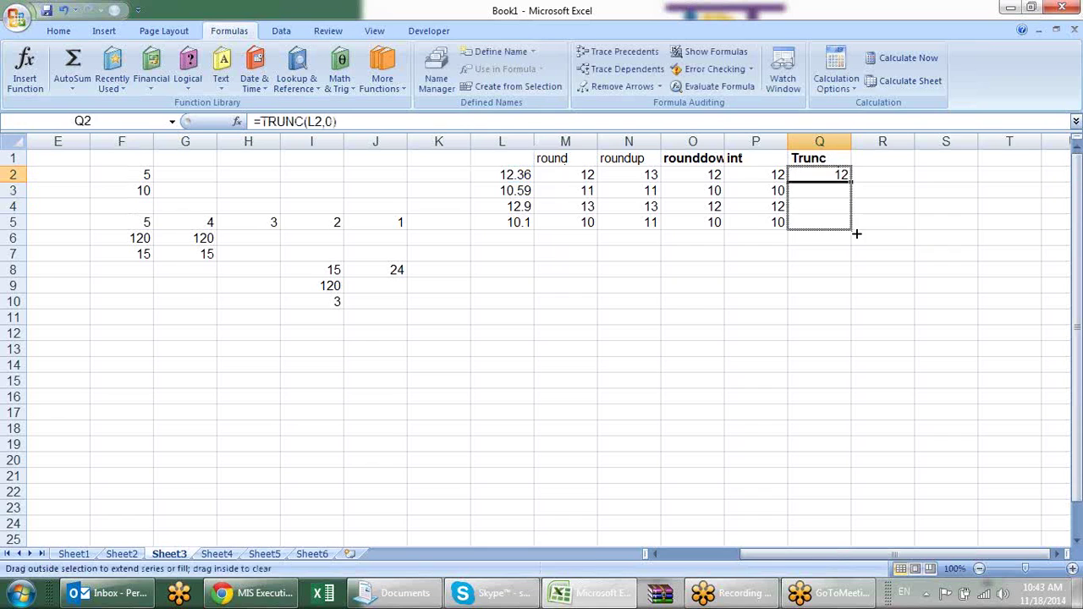
click(864, 267)
click(833, 209)
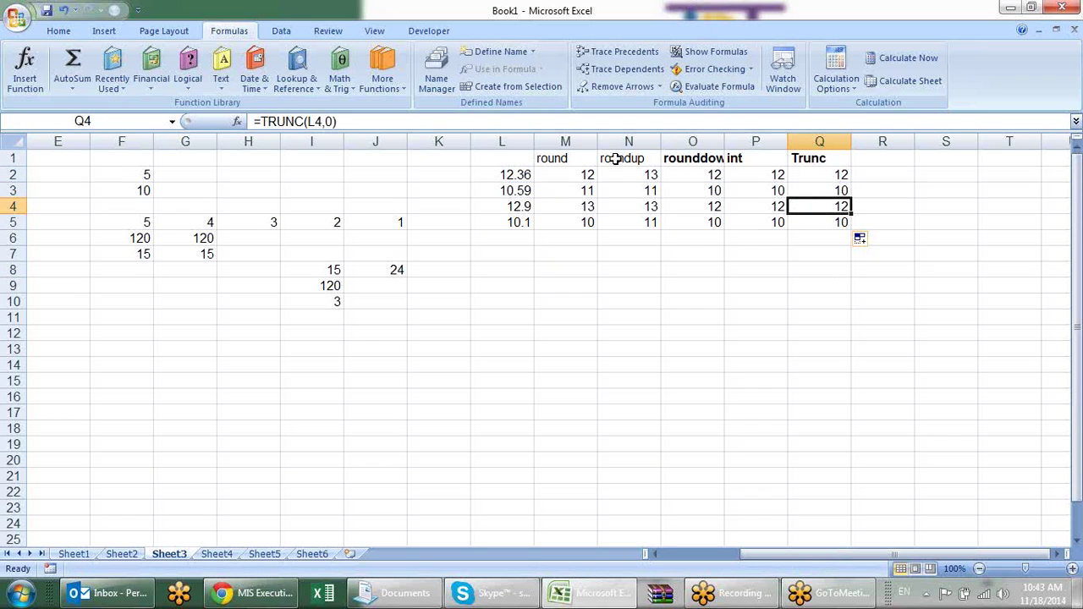
Step: AutoFit column O to show the full rounddown header, then compare the int and Trunc results
click(749, 176)
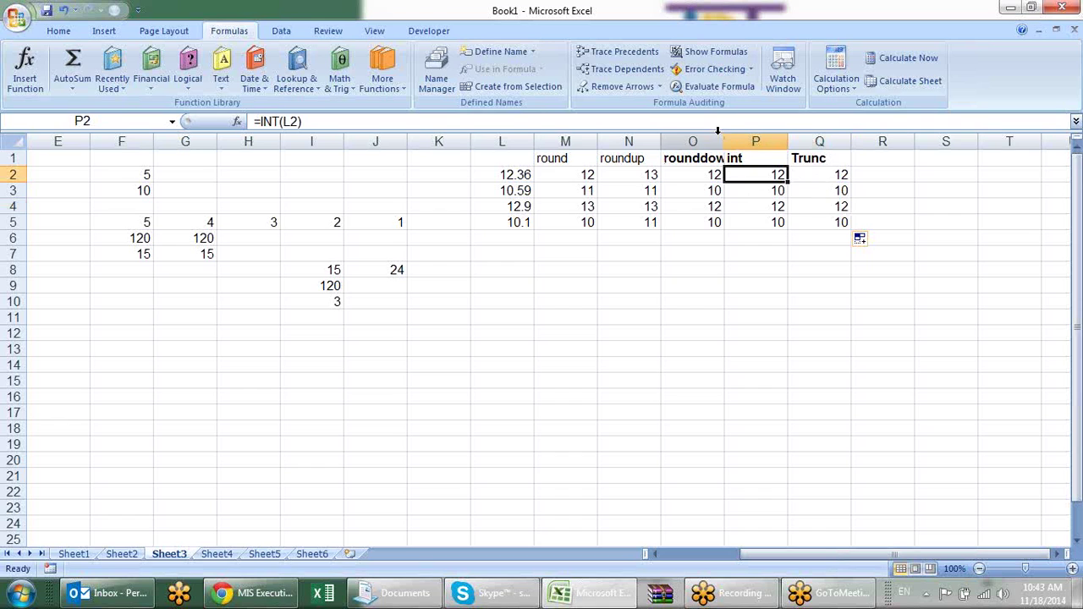
double_click(718, 131)
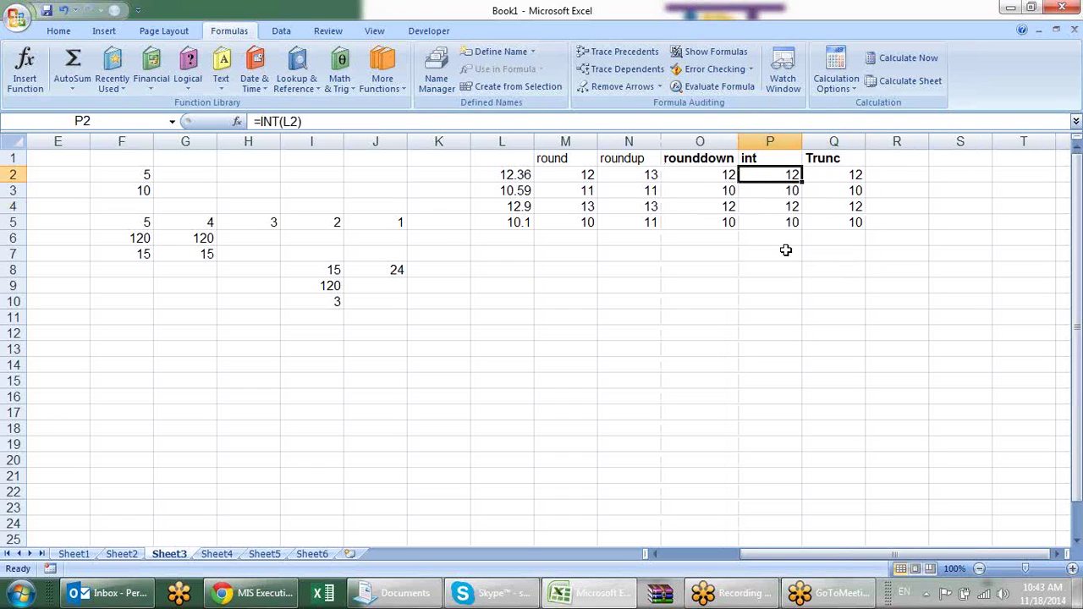
drag(748, 163, 761, 223)
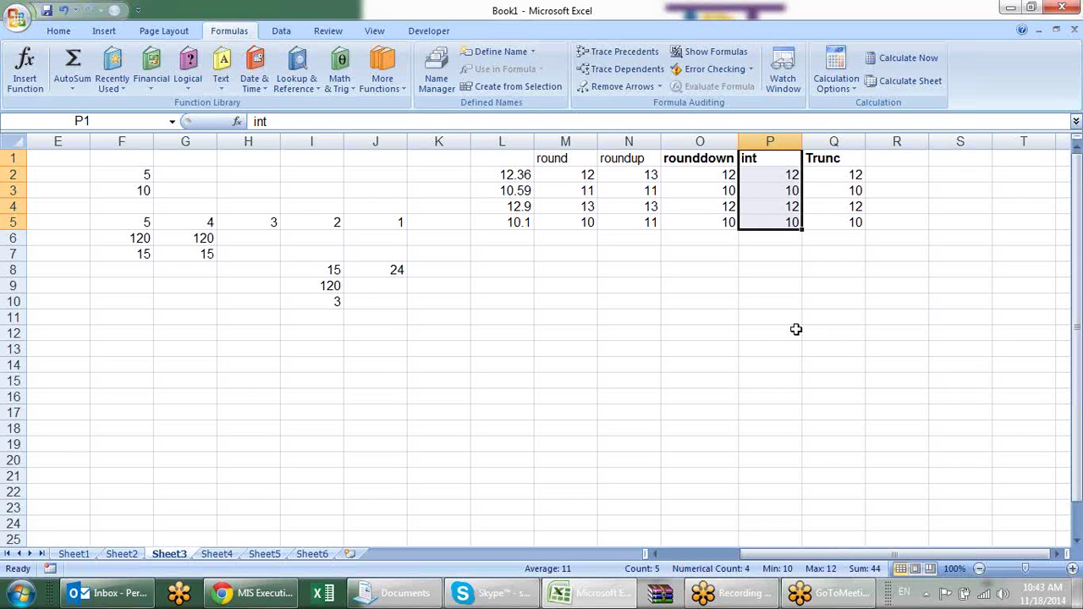
click(858, 174)
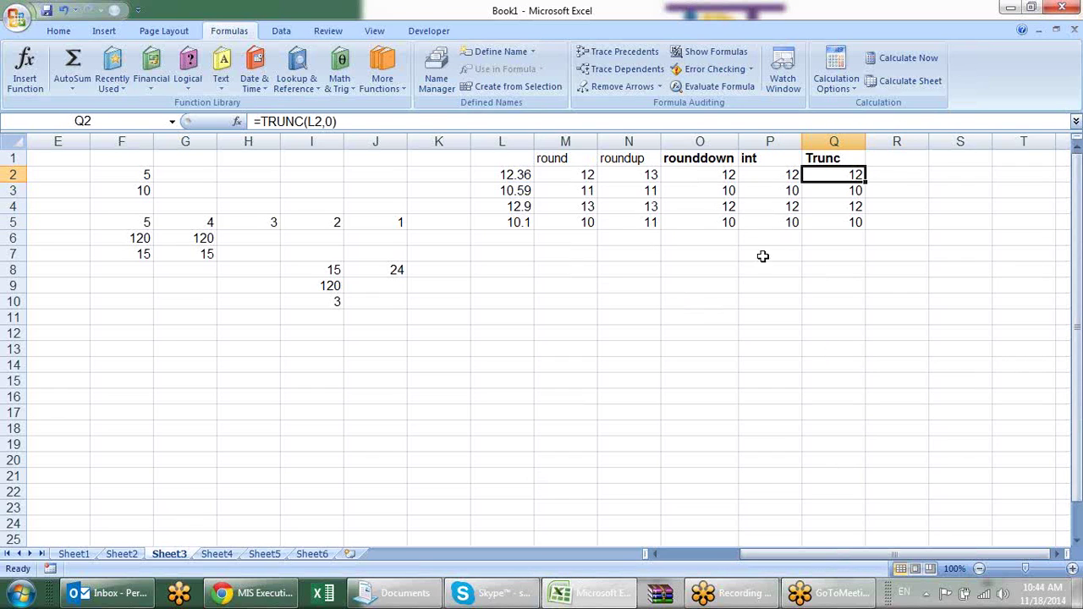
click(497, 284)
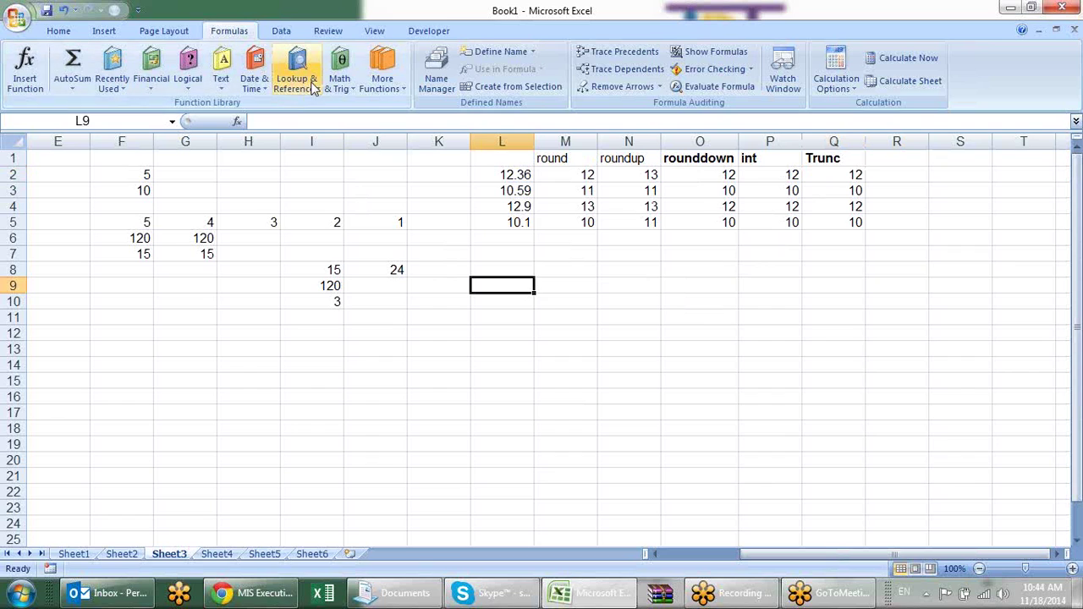
click(341, 89)
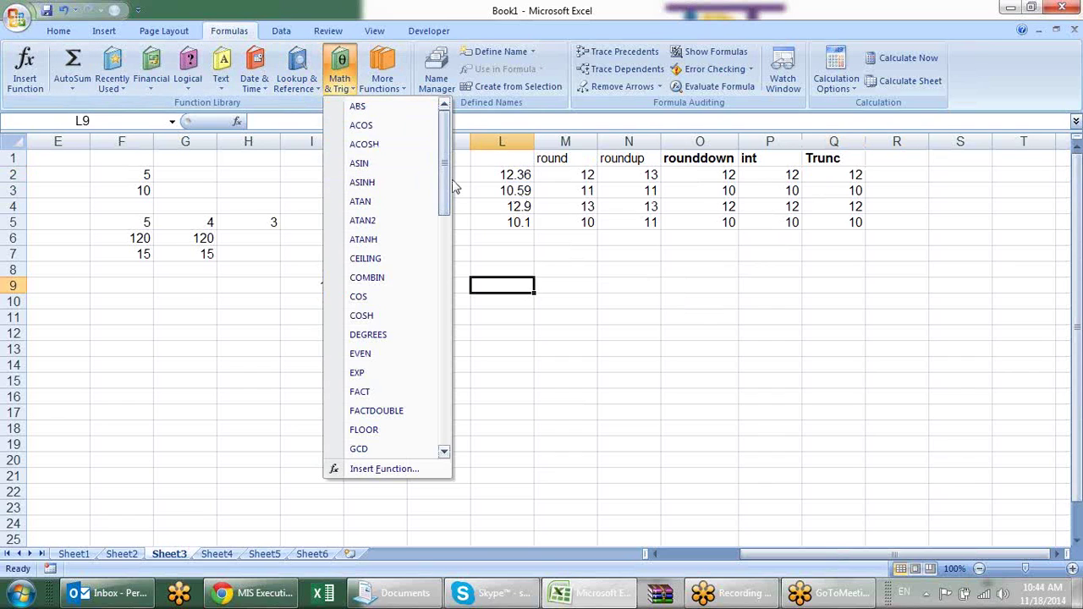
drag(446, 169, 441, 306)
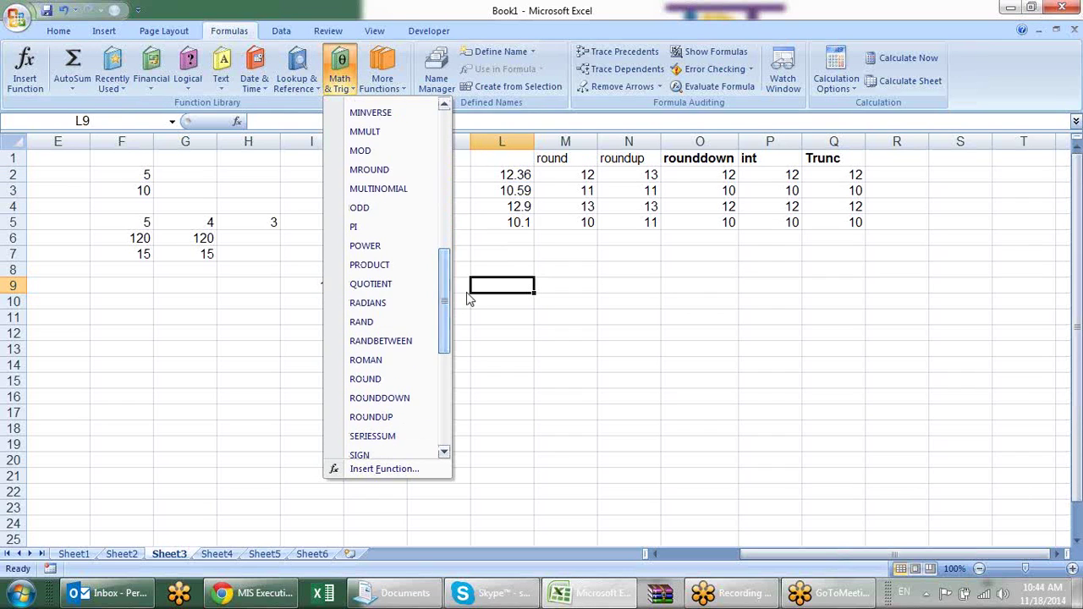
click(541, 266)
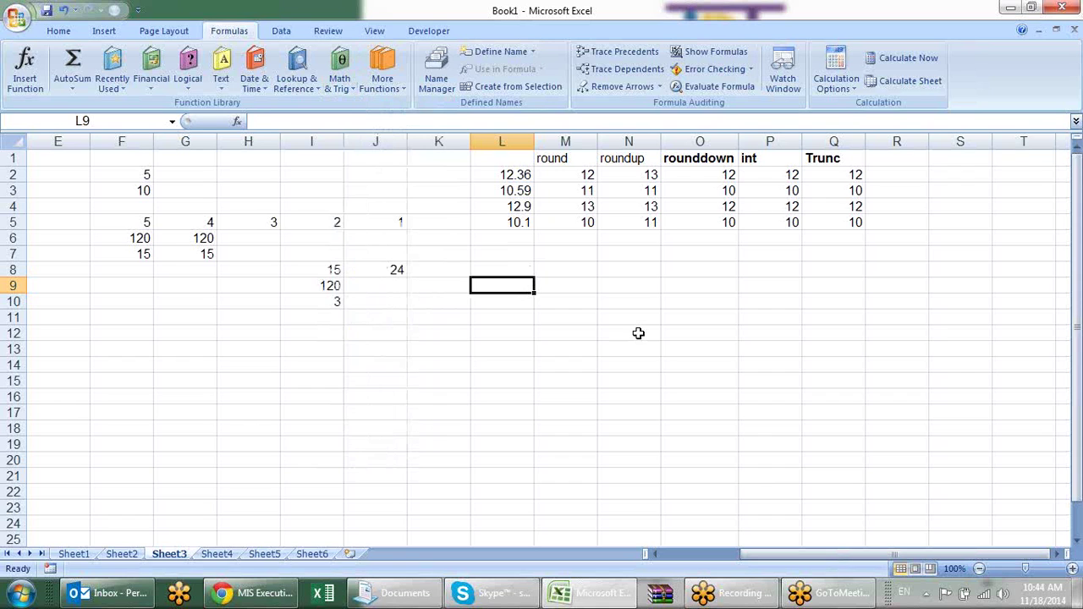
Step: Enter radius 7 in L9 and the circle area formula =PI()*L9*L9 in M9
text(7)
key(Tab)
text(=)
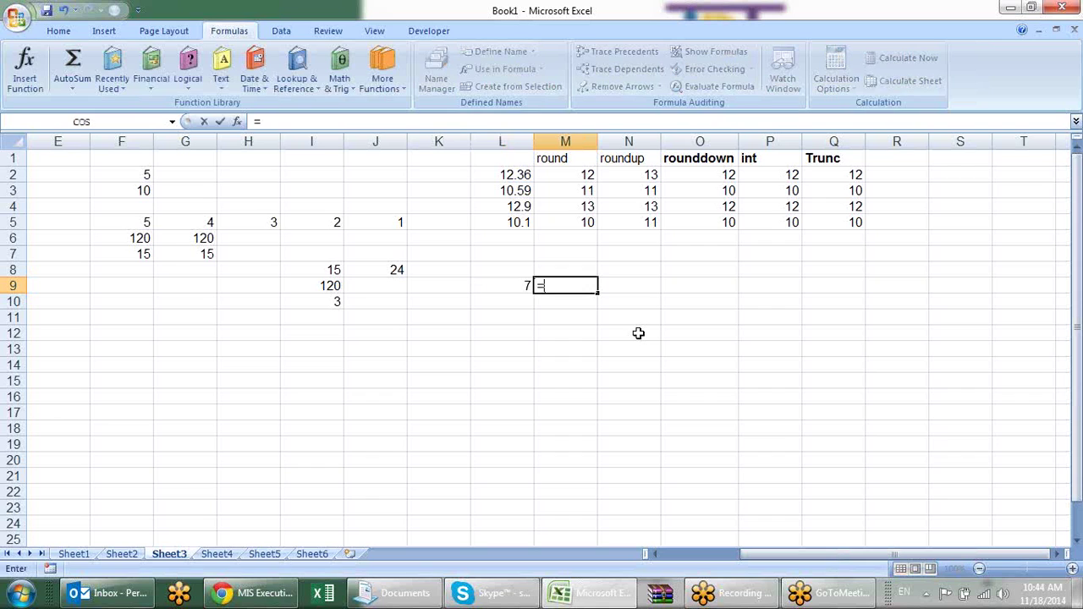
text(pi)
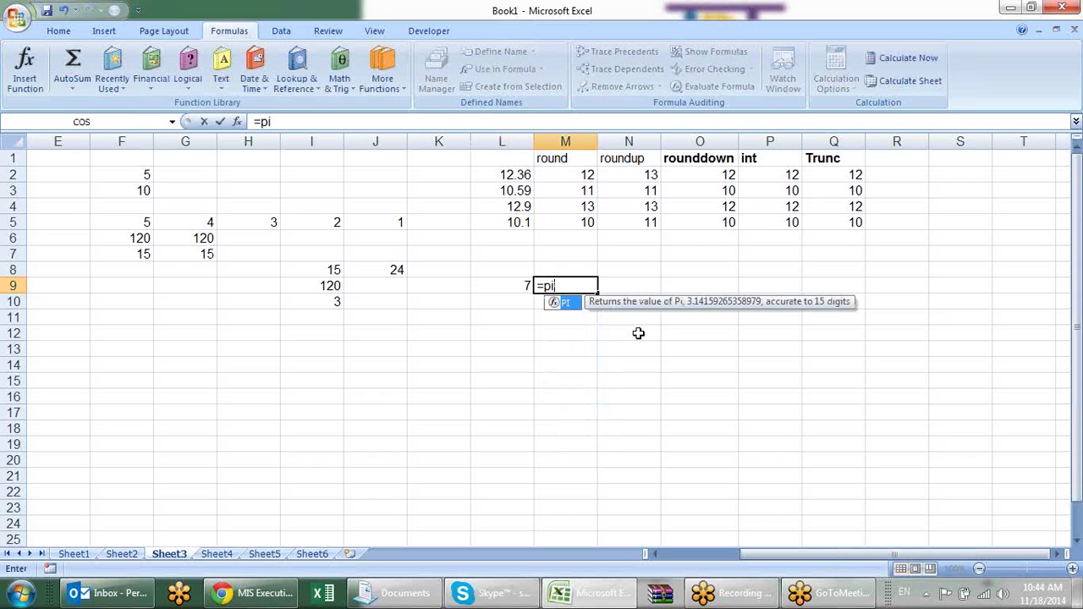
key(Tab)
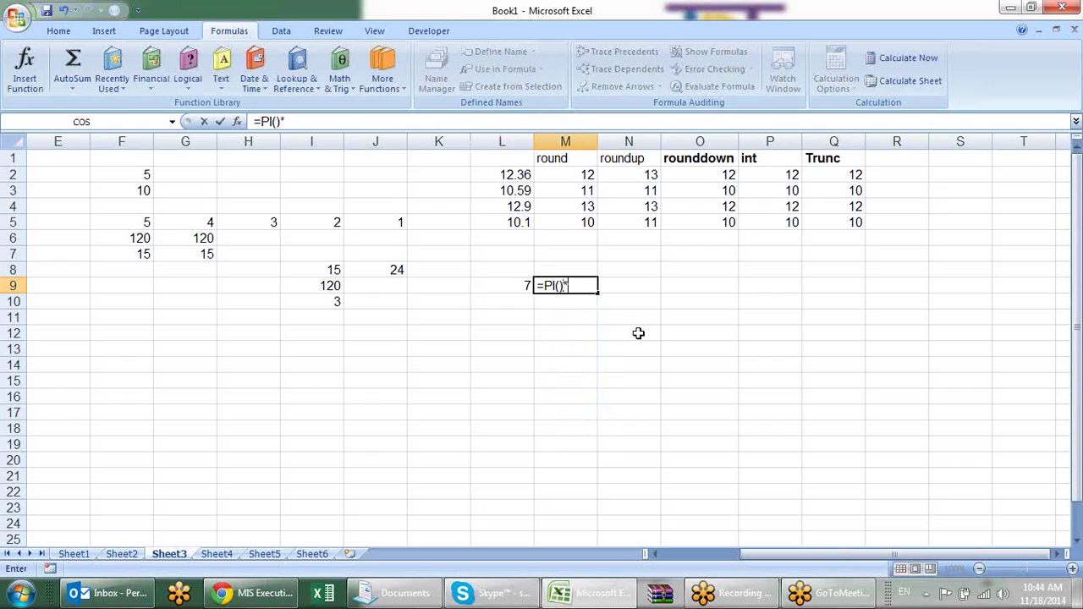
click(517, 283)
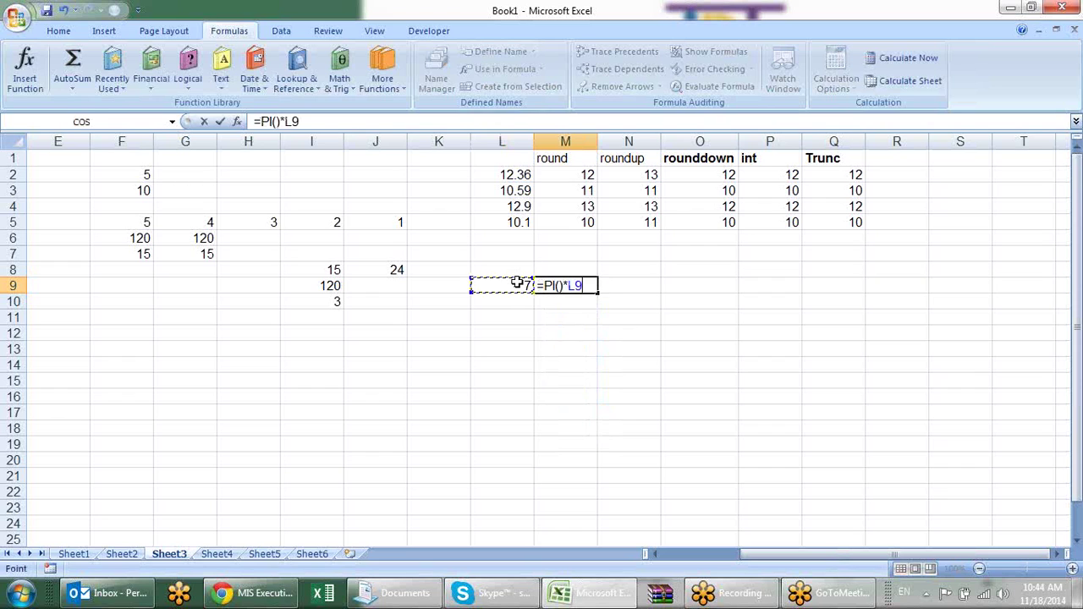
text(*)
click(516, 284)
key(Return)
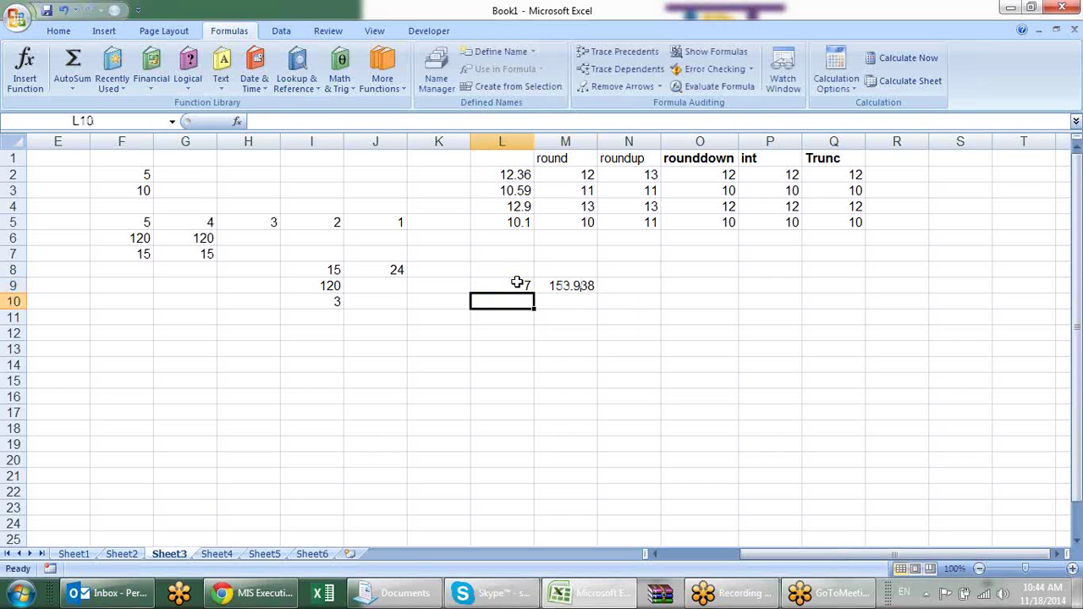
Step: Enter =PI()*POWER(L9,2) in M10, giving the same area 153.938
click(554, 299)
text(=)
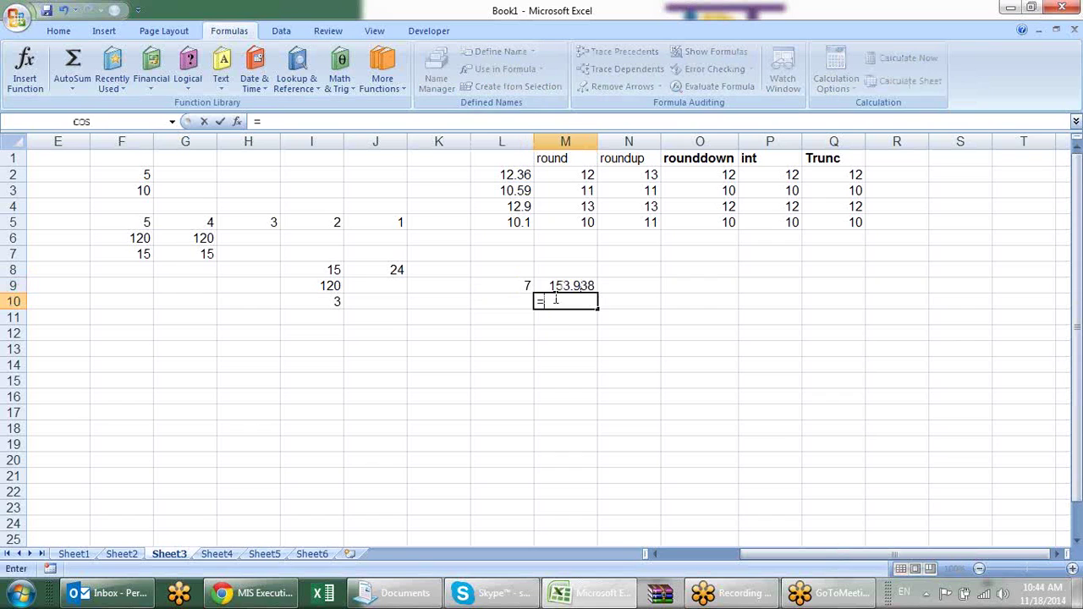
text(pi)
text(())
key(BackSpace)
key(BackSpace)
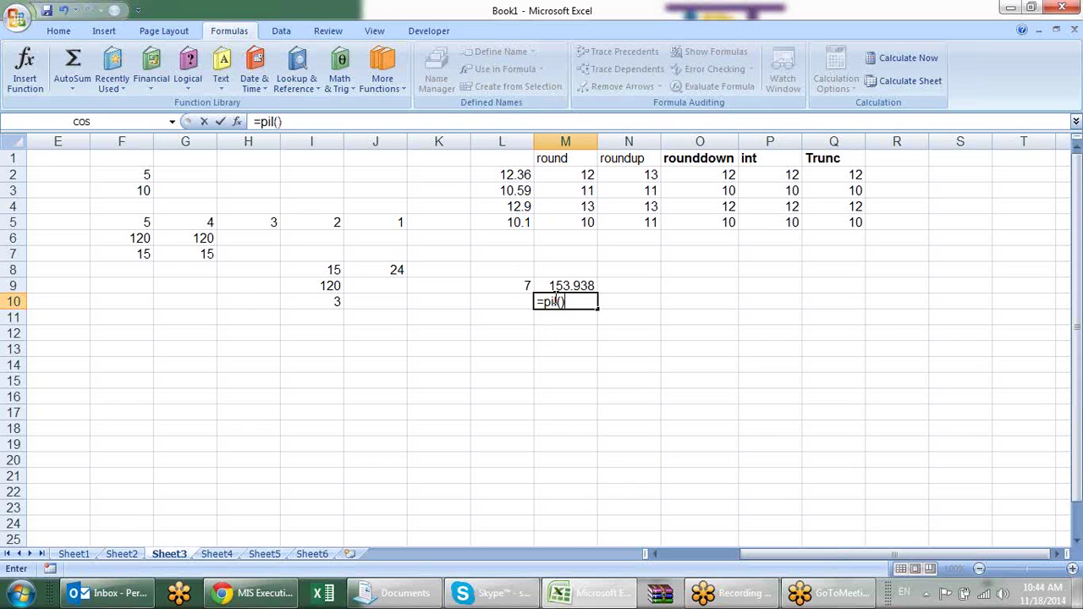
key(BackSpace)
key(BackSpace)
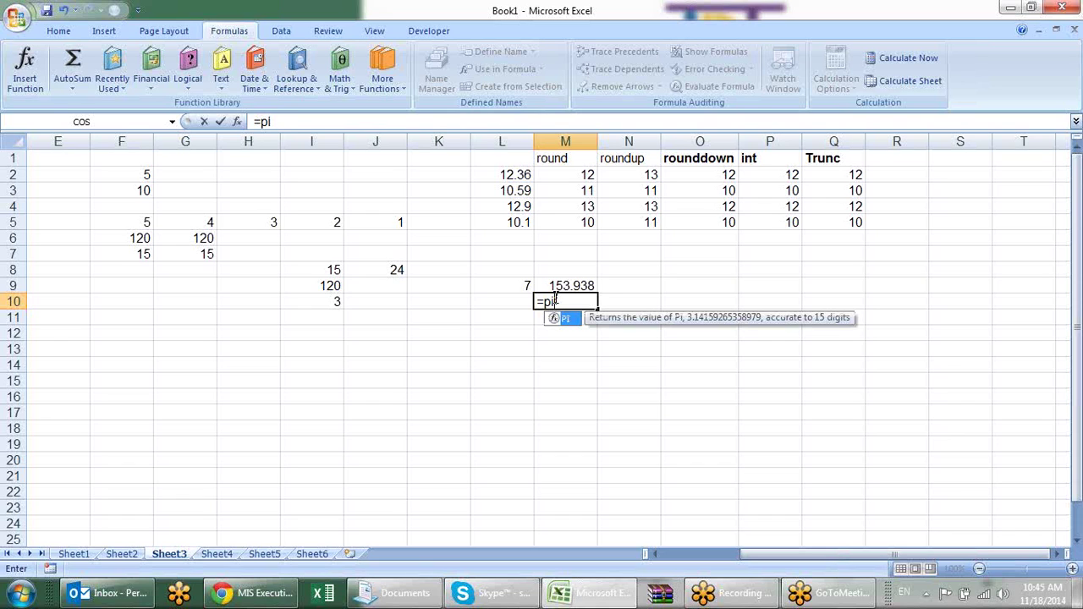
text(()*)
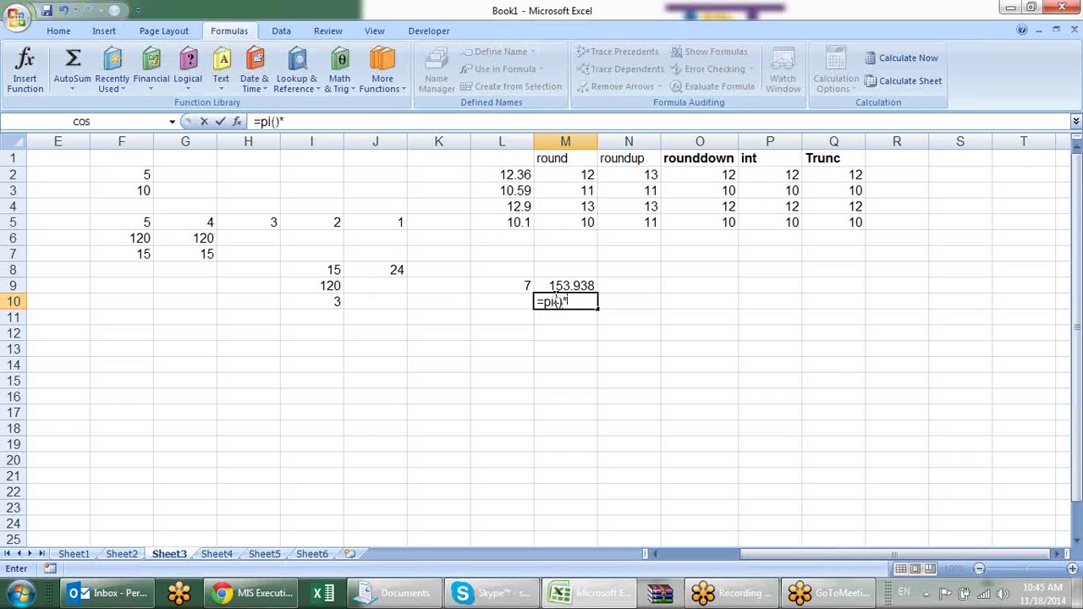
text(power)
key(Tab)
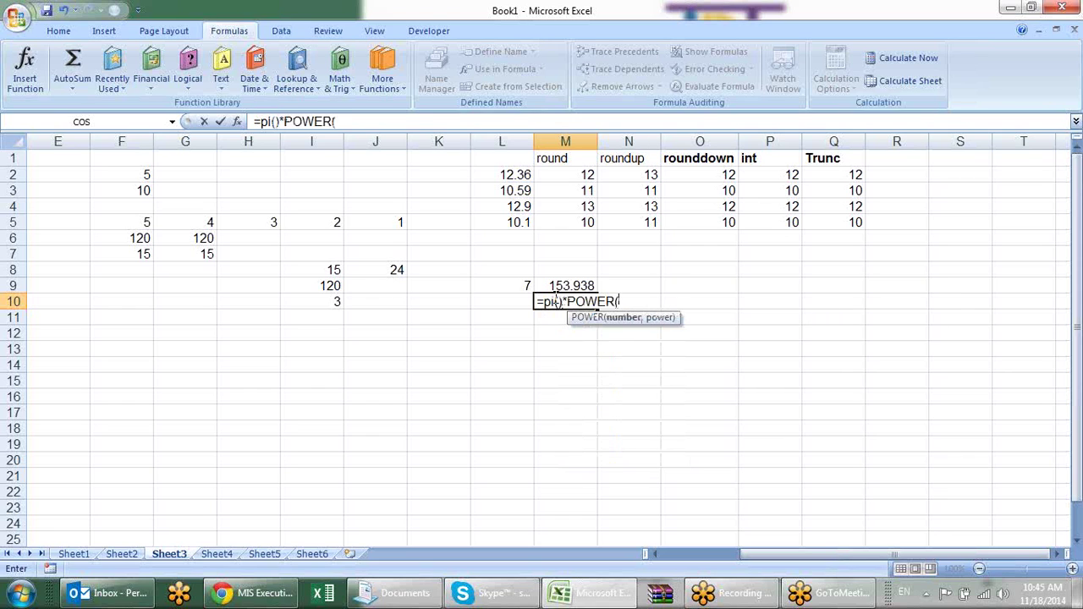
click(525, 284)
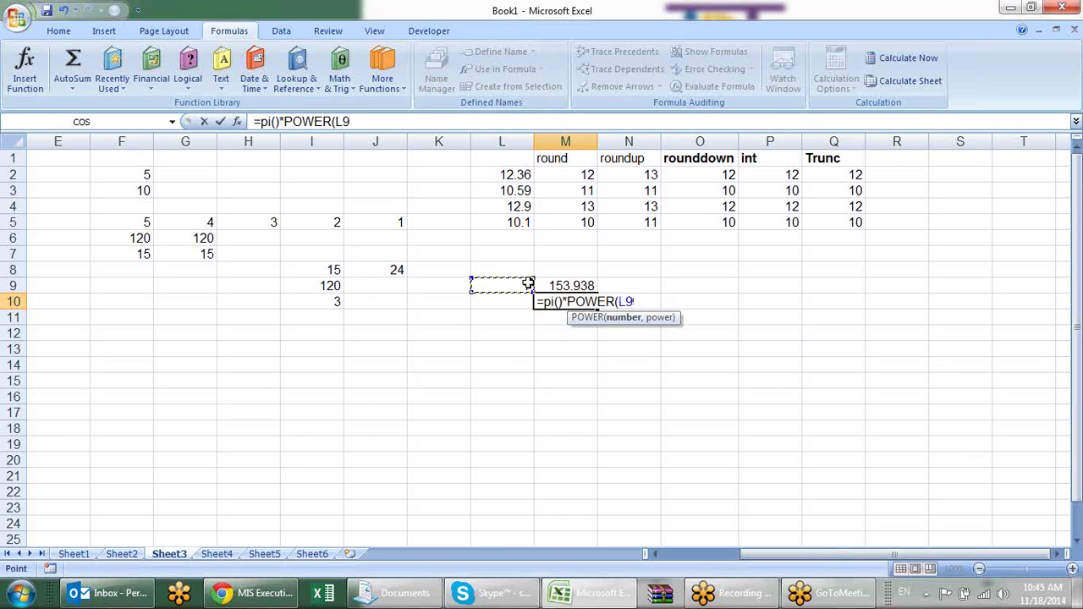
text(,2)
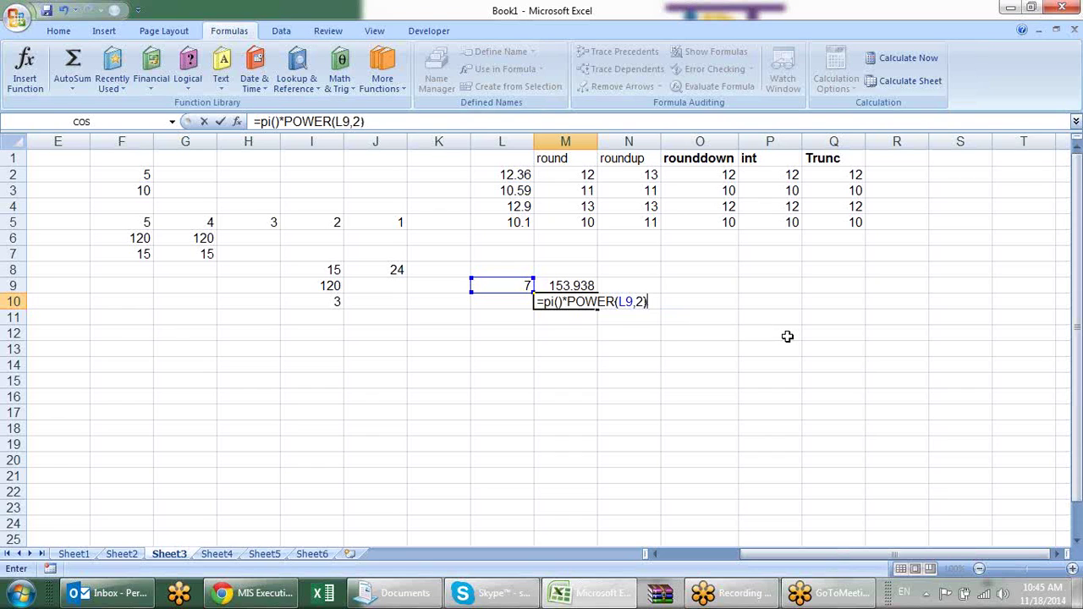
key(Return)
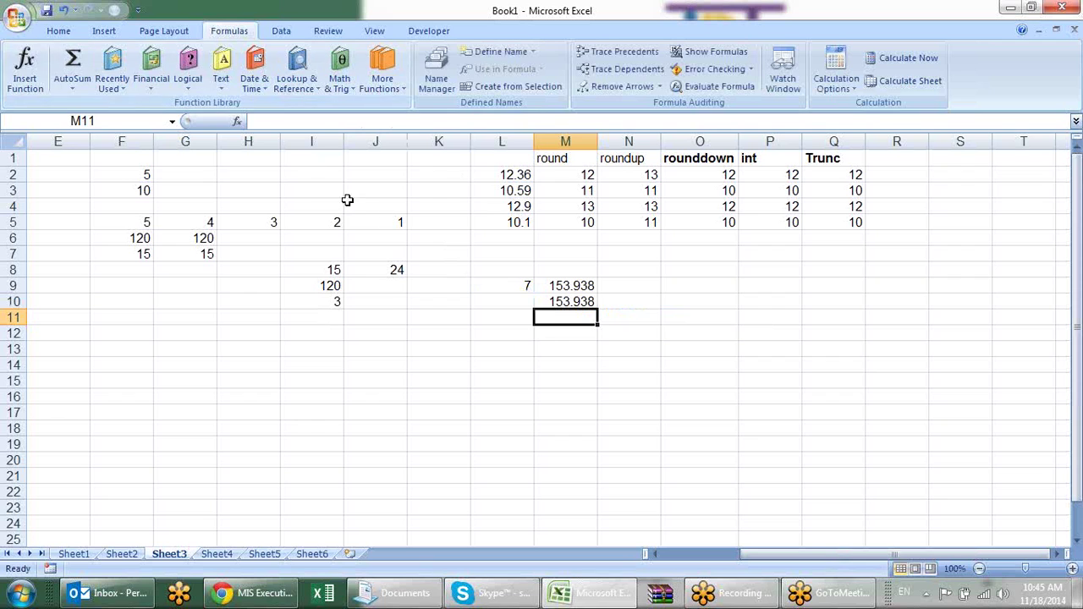
click(499, 333)
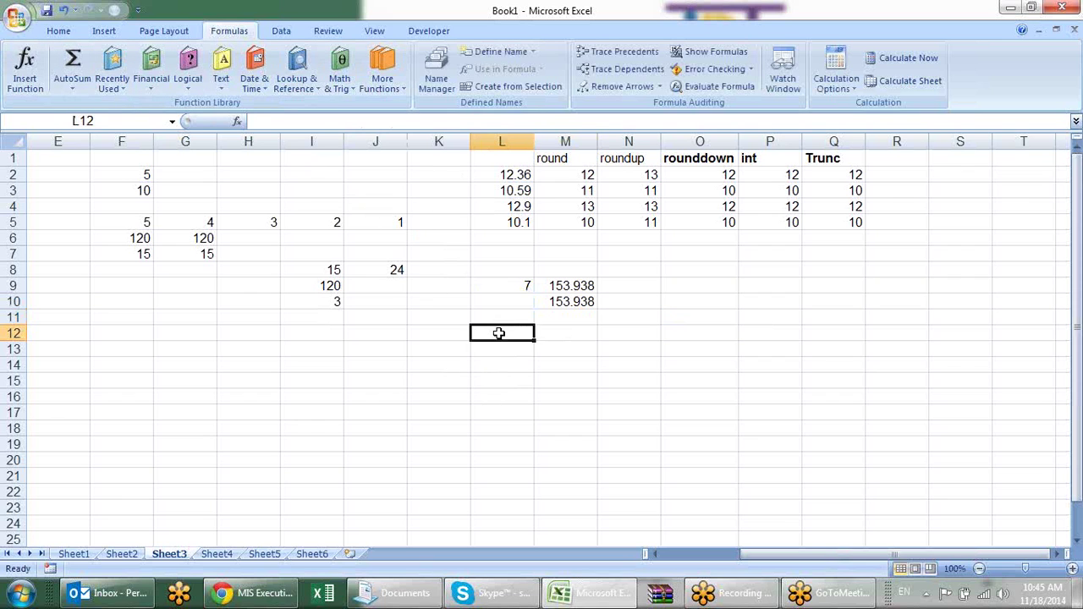
Step: Enter 16 in L12 and =SQRT(L12) in M12, returning 4
text(16)
key(Tab)
text(=)
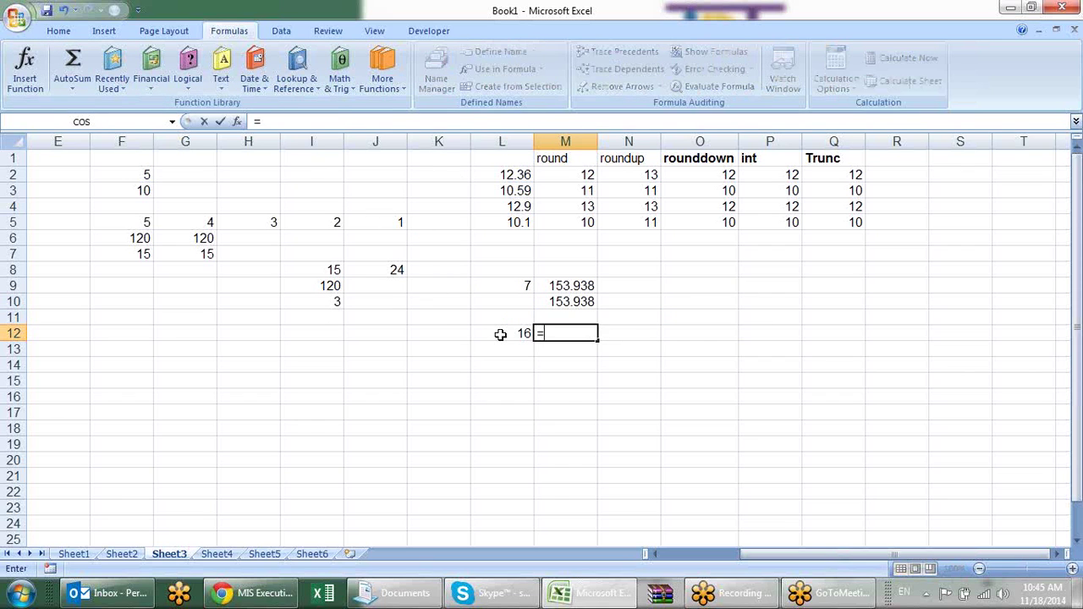
text(se)
key(Tab)
key(BackSpace)
key(BackSpace)
key(BackSpace)
key(BackSpace)
key(BackSpace)
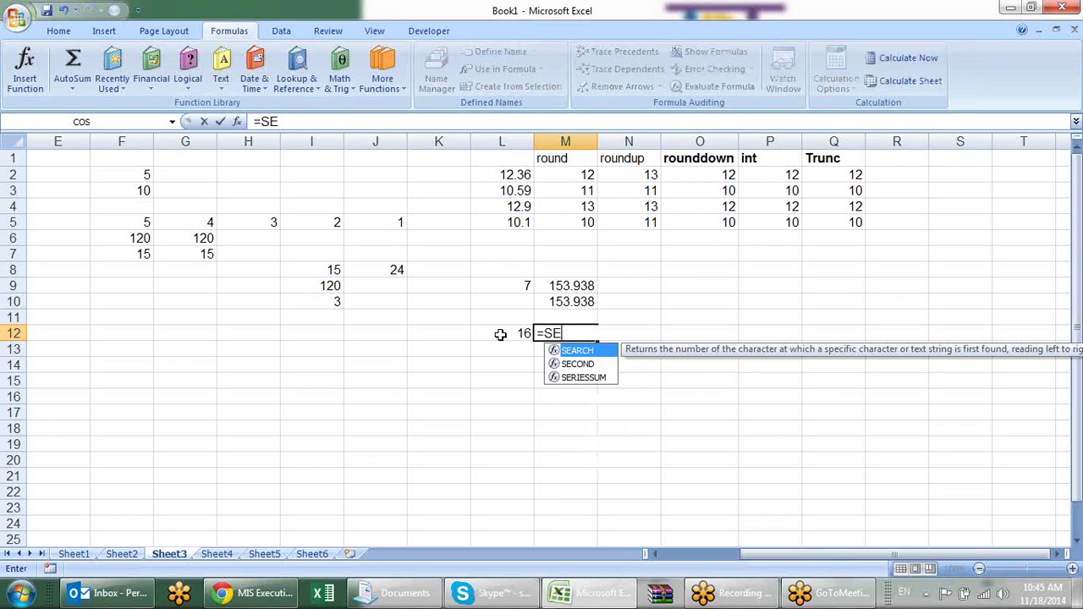
key(BackSpace)
text(q)
key(Tab)
click(500, 334)
key(Return)
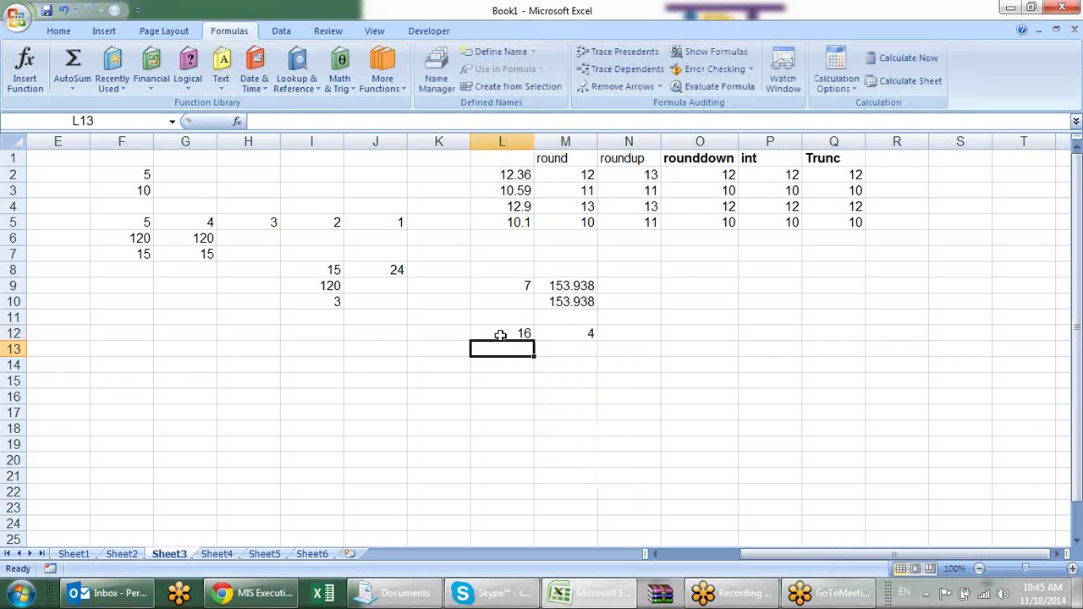
key(Up)
key(Right)
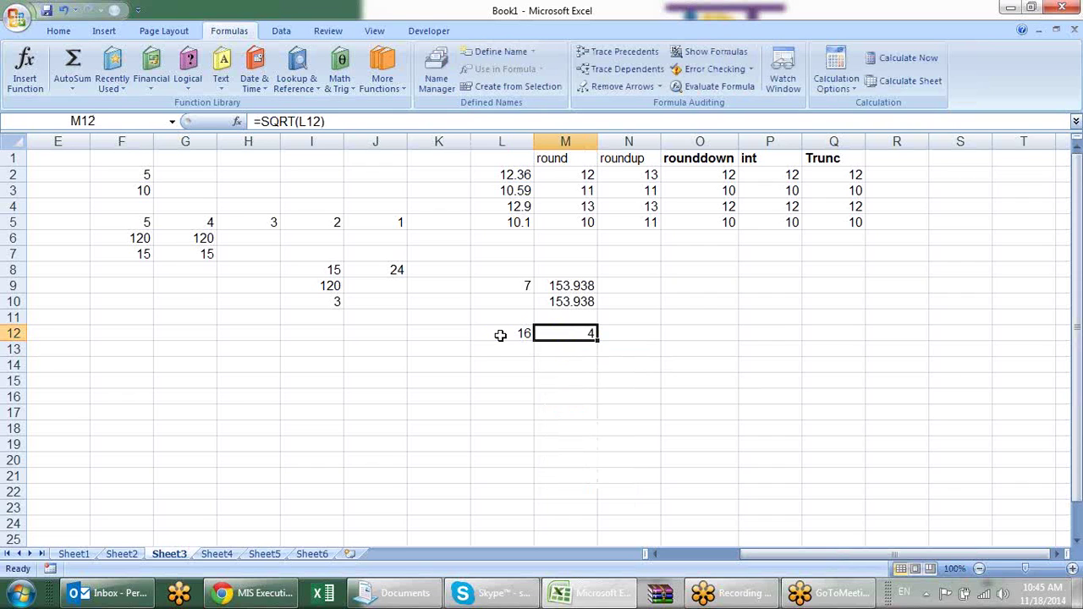
key(F2)
key(Escape)
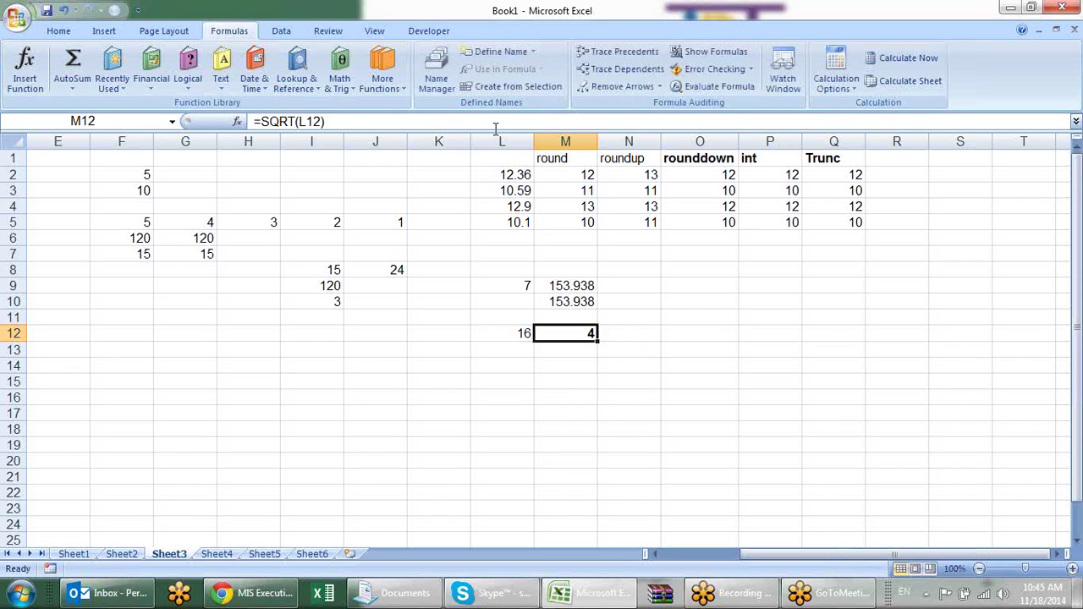
Step: Browse through the Math & Trig function list, then close it
click(340, 69)
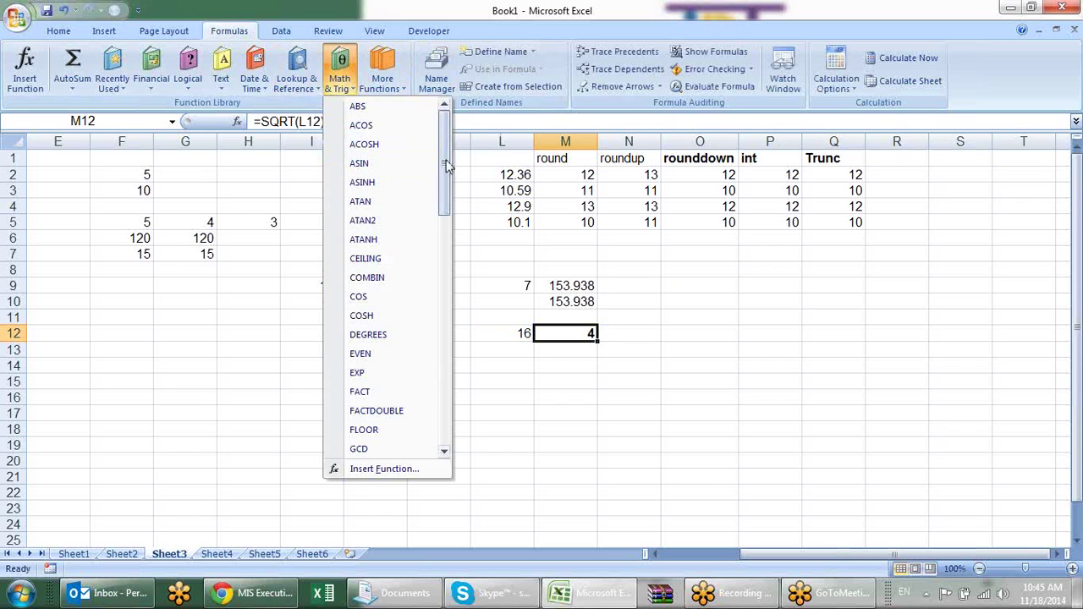
drag(443, 168, 440, 214)
scroll(428, 244, down, 2)
scroll(423, 251, down, 1)
scroll(423, 270, down, 1)
scroll(415, 283, down, 1)
scroll(413, 296, down, 2)
scroll(411, 310, down, 1)
scroll(411, 321, down, 1)
scroll(409, 337, down, 1)
scroll(410, 338, down, 1)
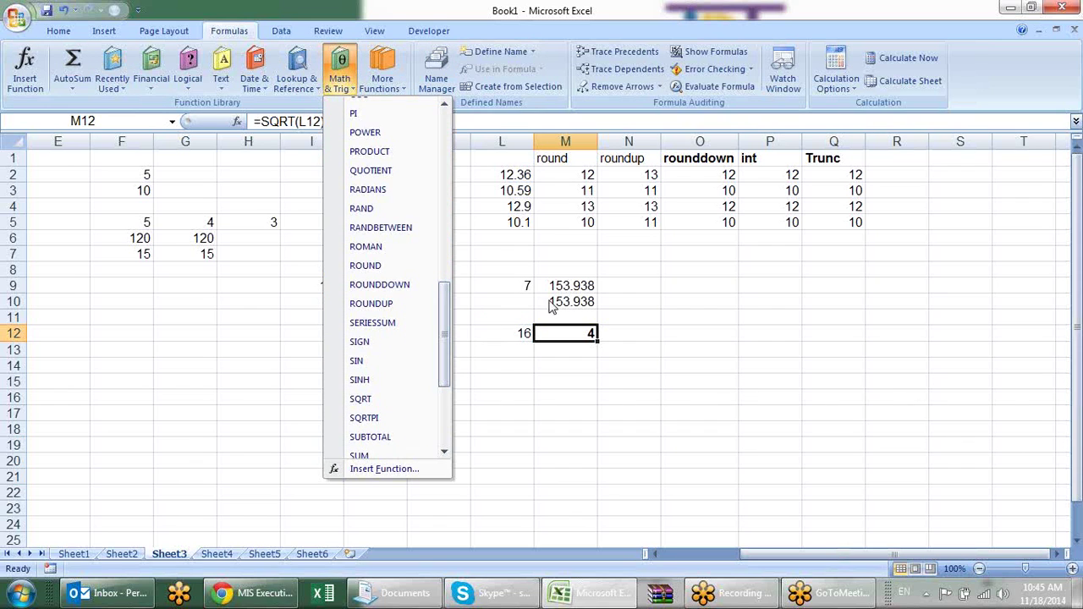
click(647, 313)
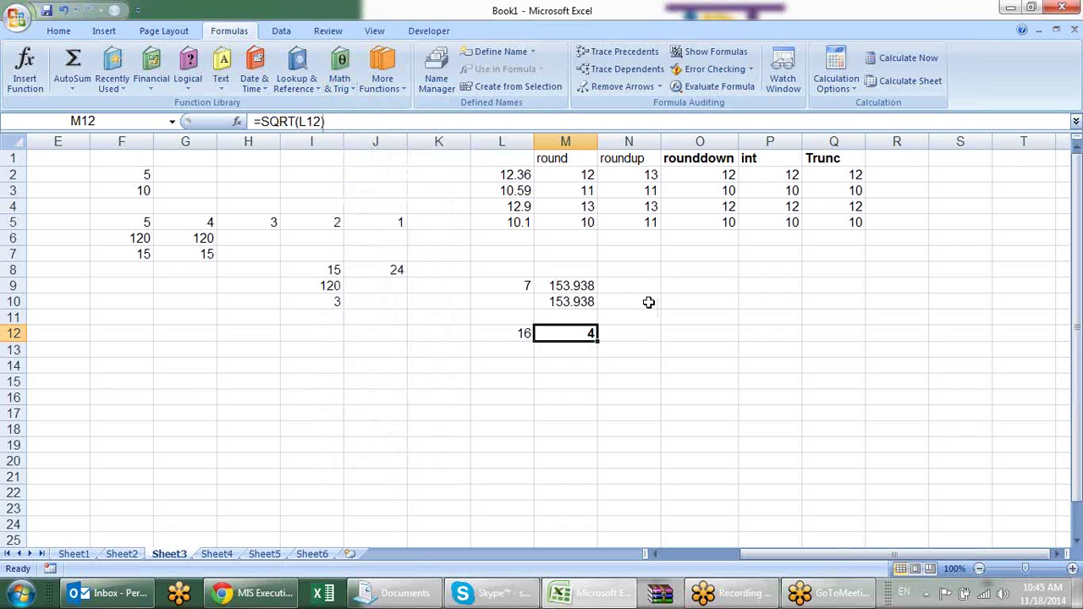
Step: Fill O9:O17 with =RAND() random decimals
click(648, 287)
click(666, 280)
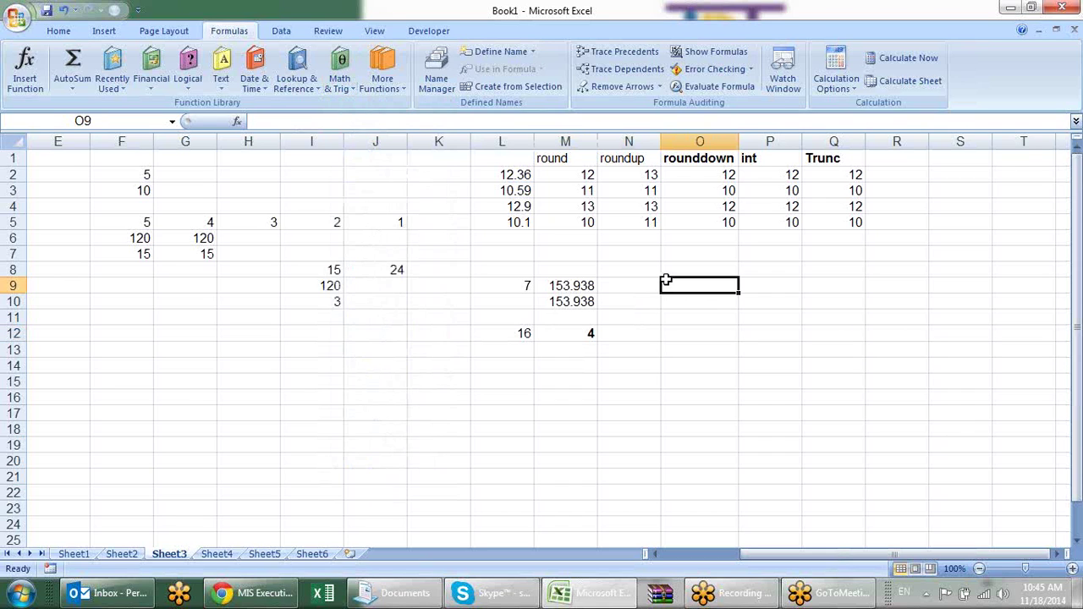
text(=ra)
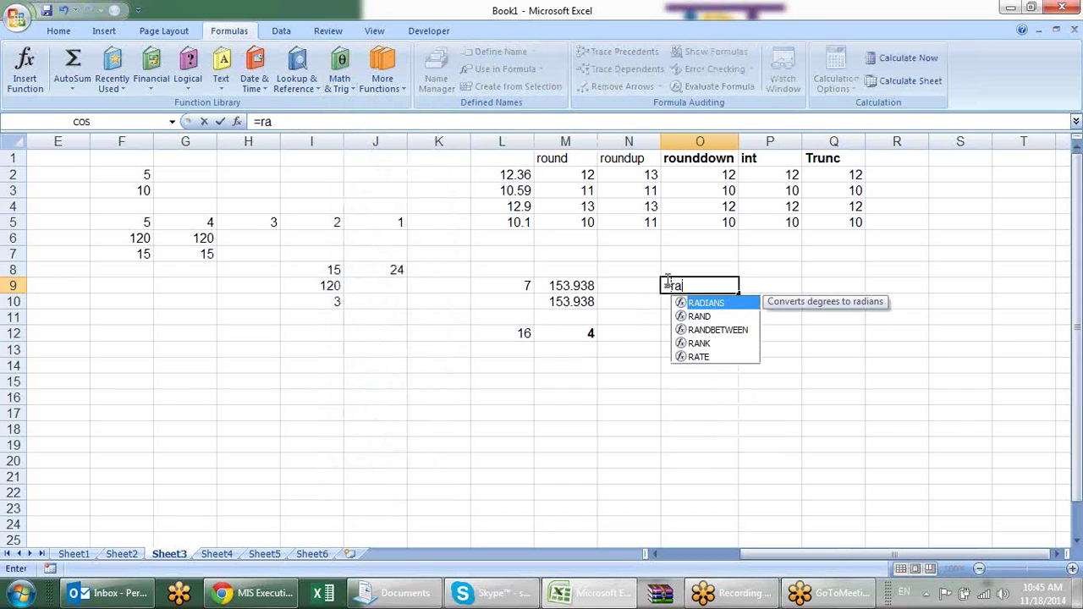
key(Down)
key(Tab)
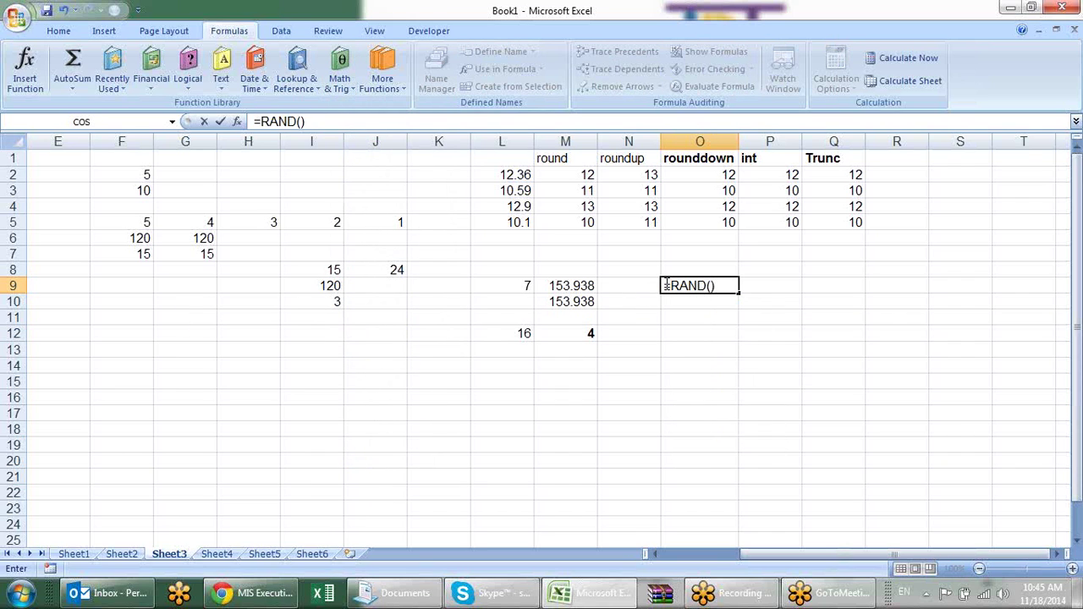
key(Return)
click(665, 285)
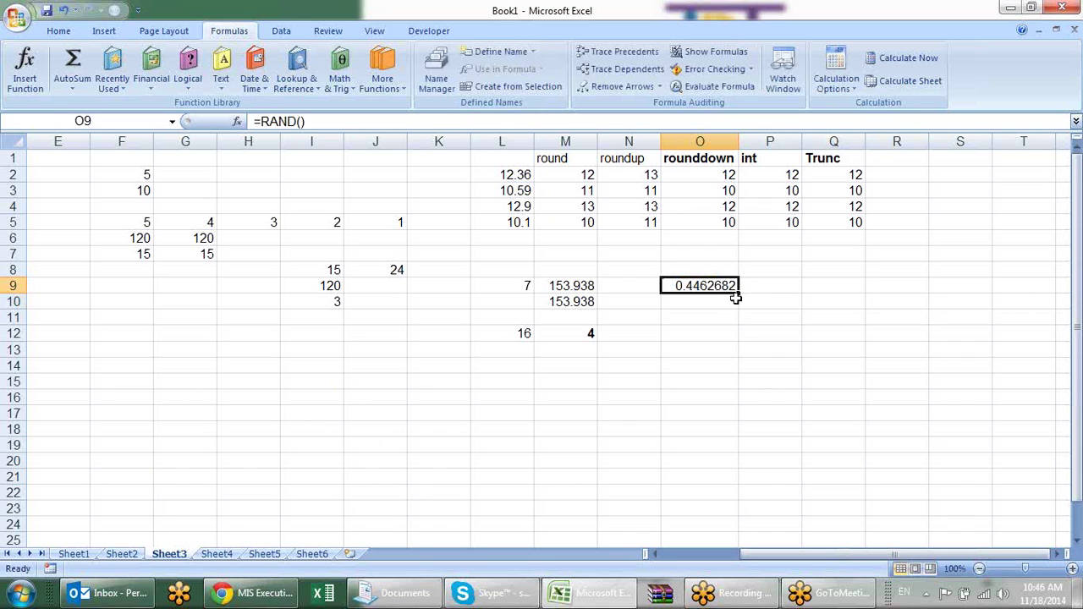
drag(735, 297, 736, 385)
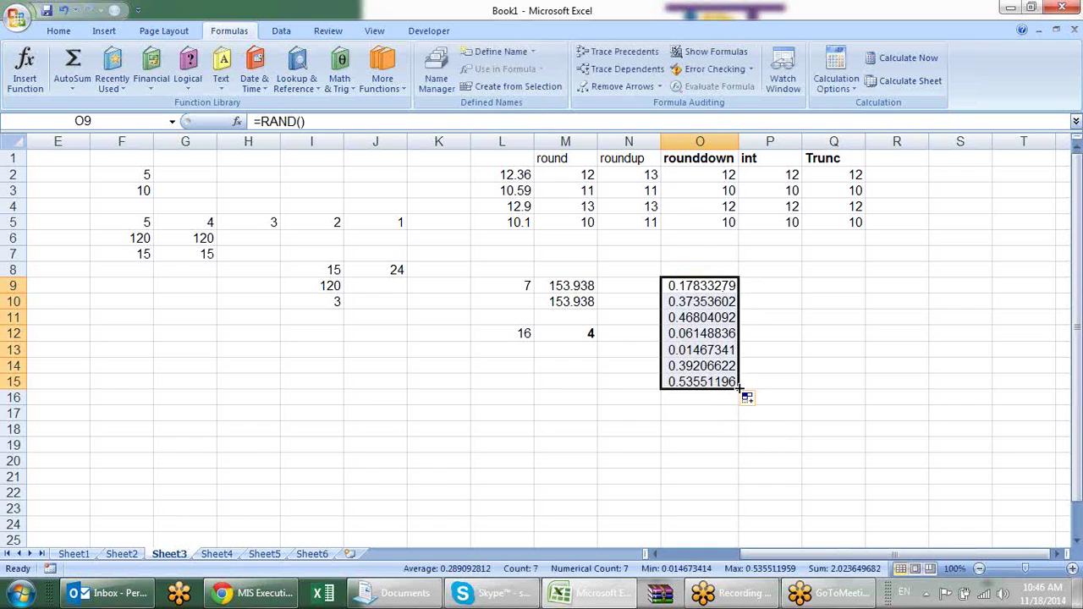
drag(735, 388, 737, 416)
click(760, 318)
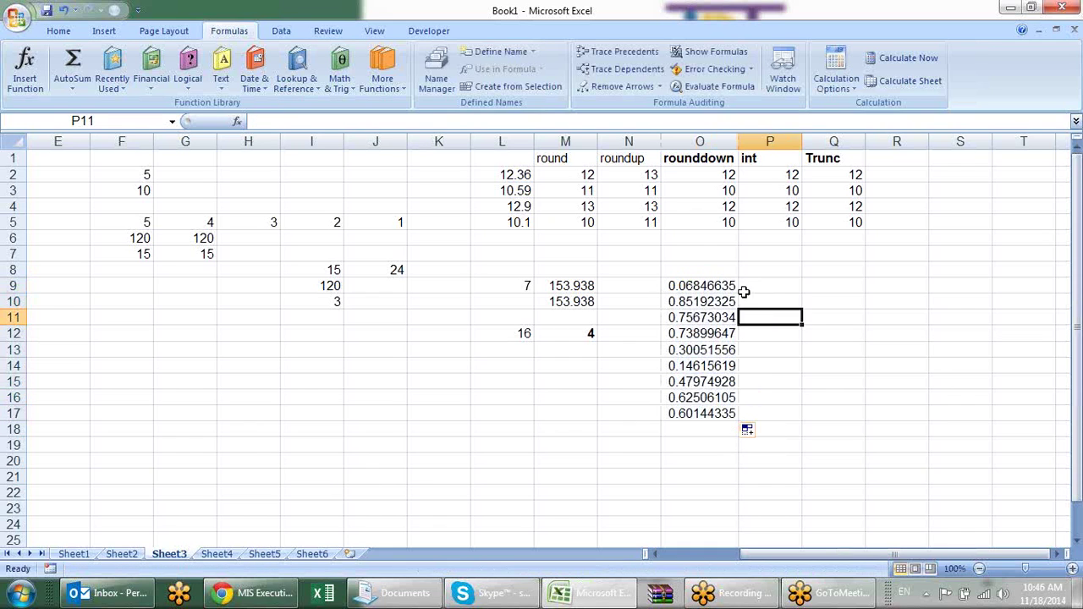
Step: Enter =RANDBETWEEN(10,90) in P9 and fill it down through P17
click(756, 286)
text(=ra)
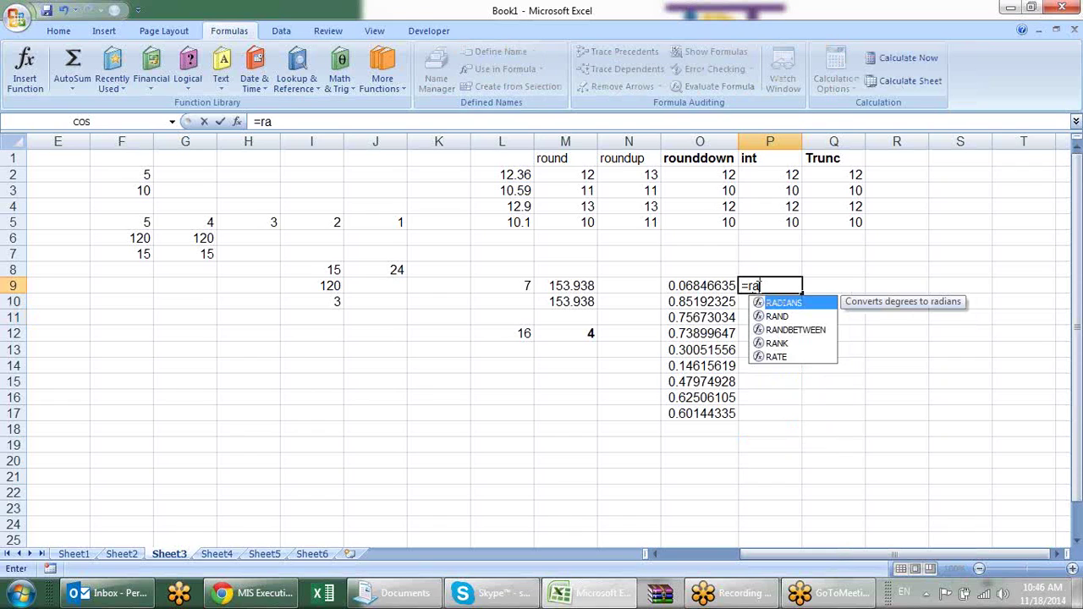
key(Down)
key(Down)
key(Tab)
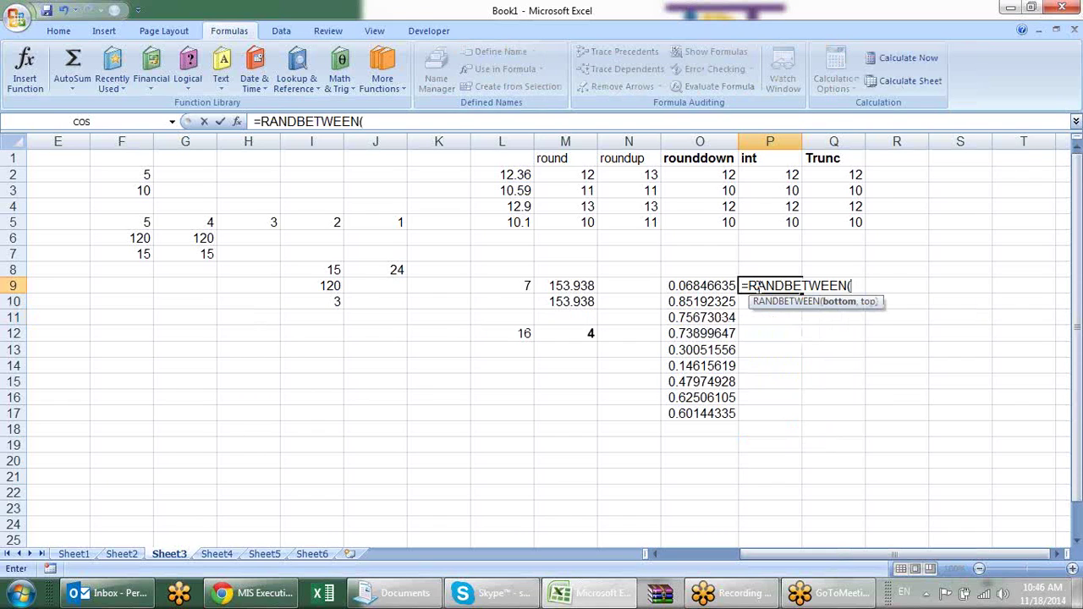
text(0)
text(,90)
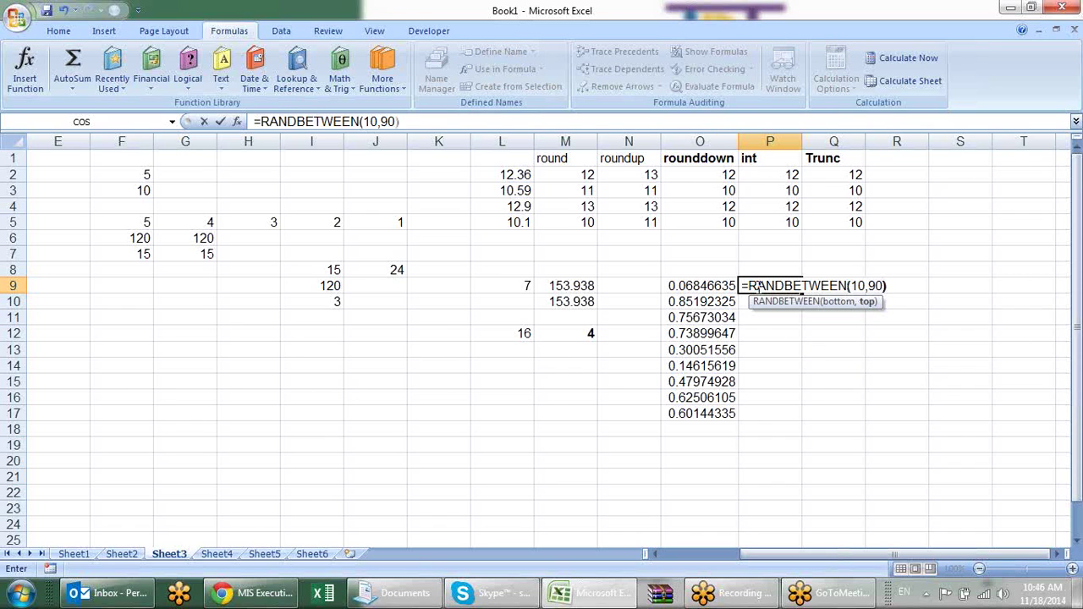
key(Return)
click(757, 285)
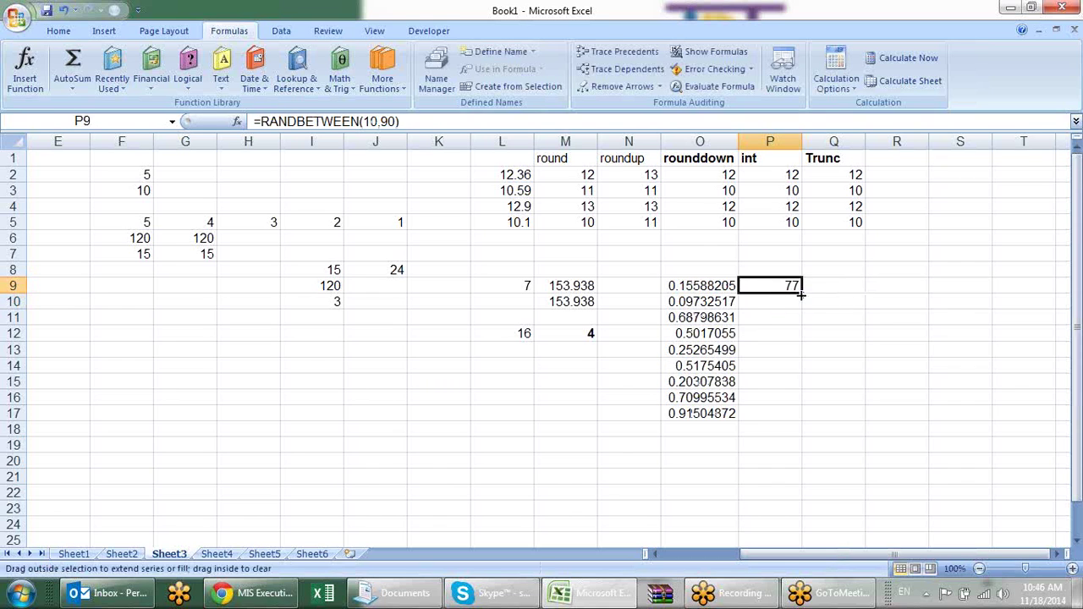
drag(801, 294, 800, 416)
click(858, 367)
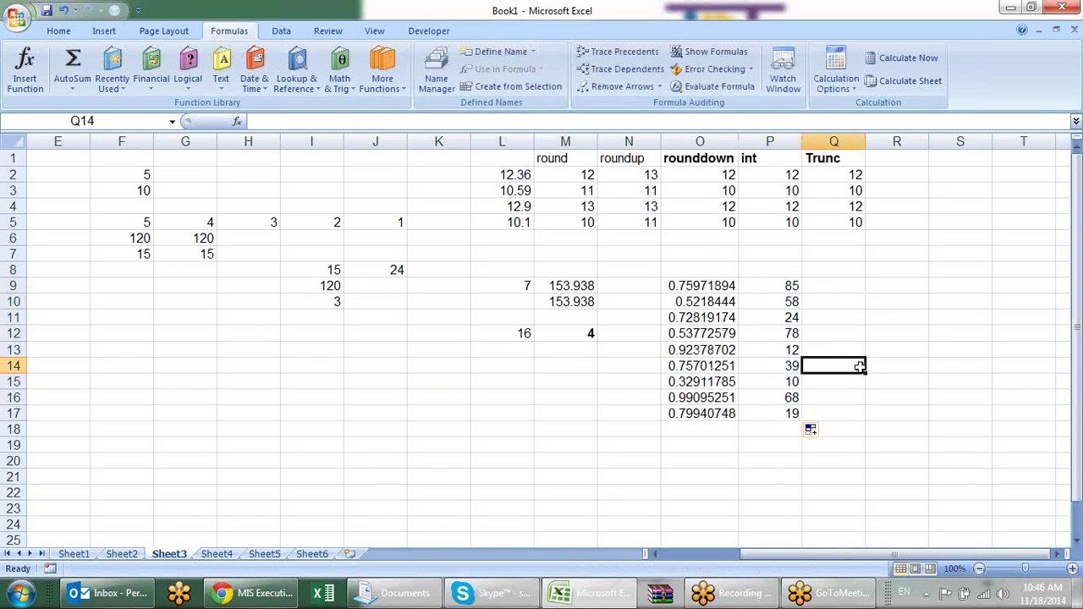
Step: Inspect the RANDBETWEEN results in P10 and P11 and the RAND formula in O10
click(791, 314)
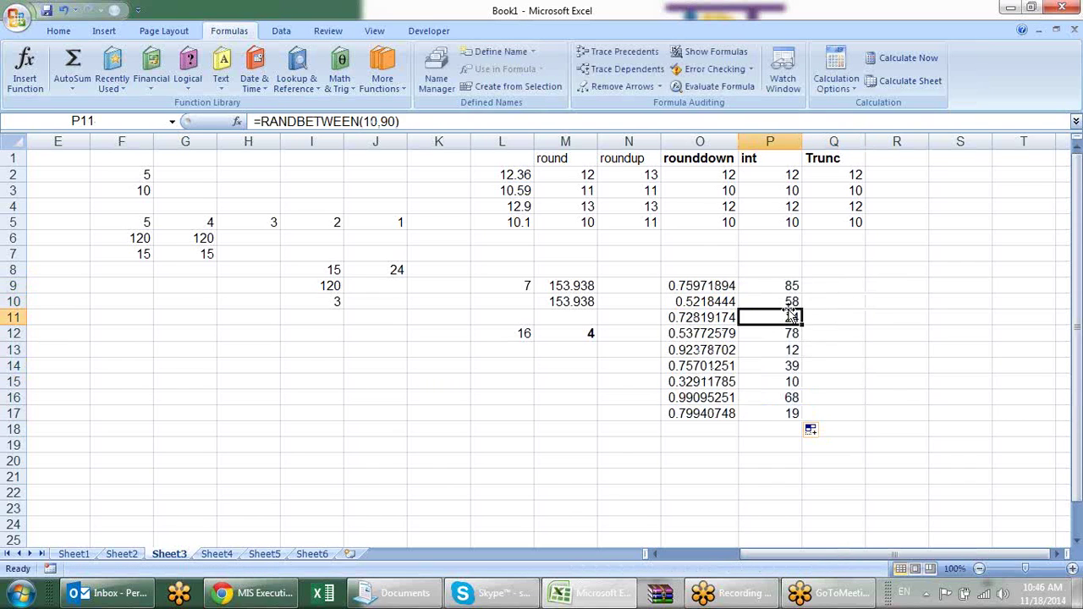
click(688, 298)
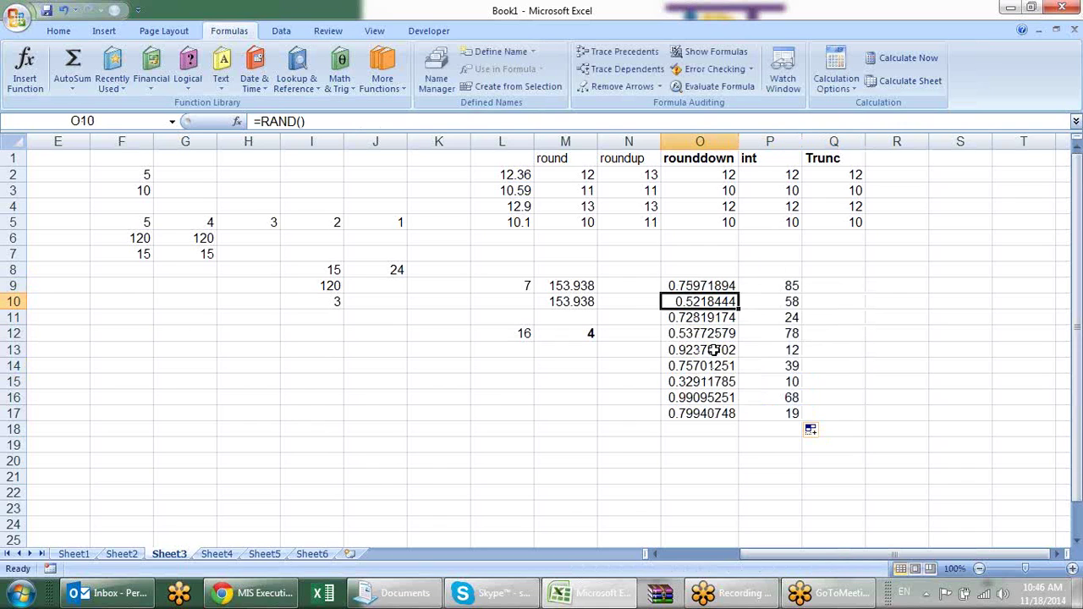
double_click(762, 298)
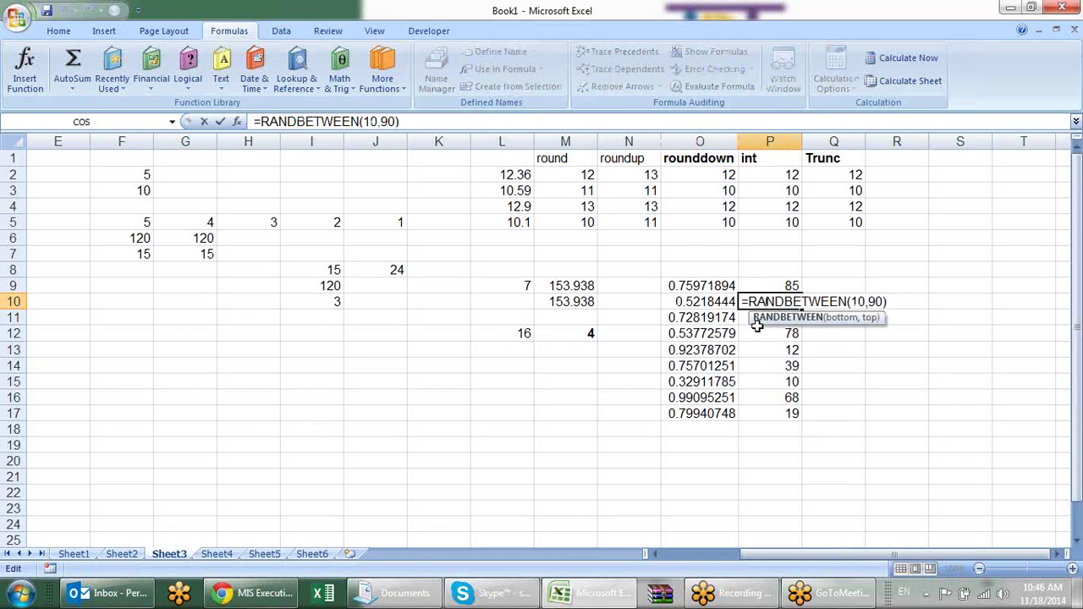
key(Escape)
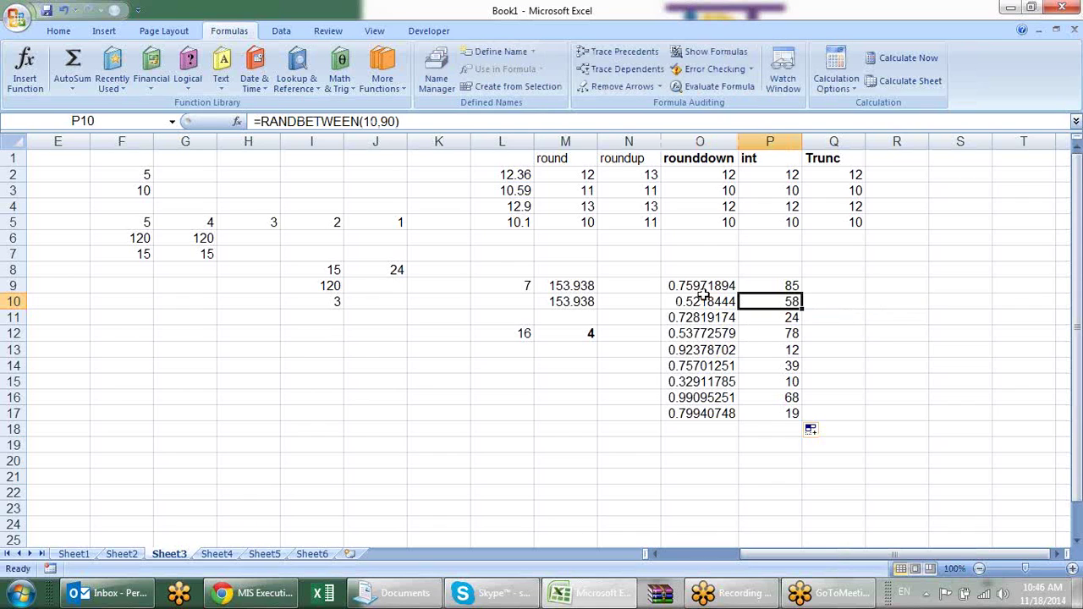
click(695, 302)
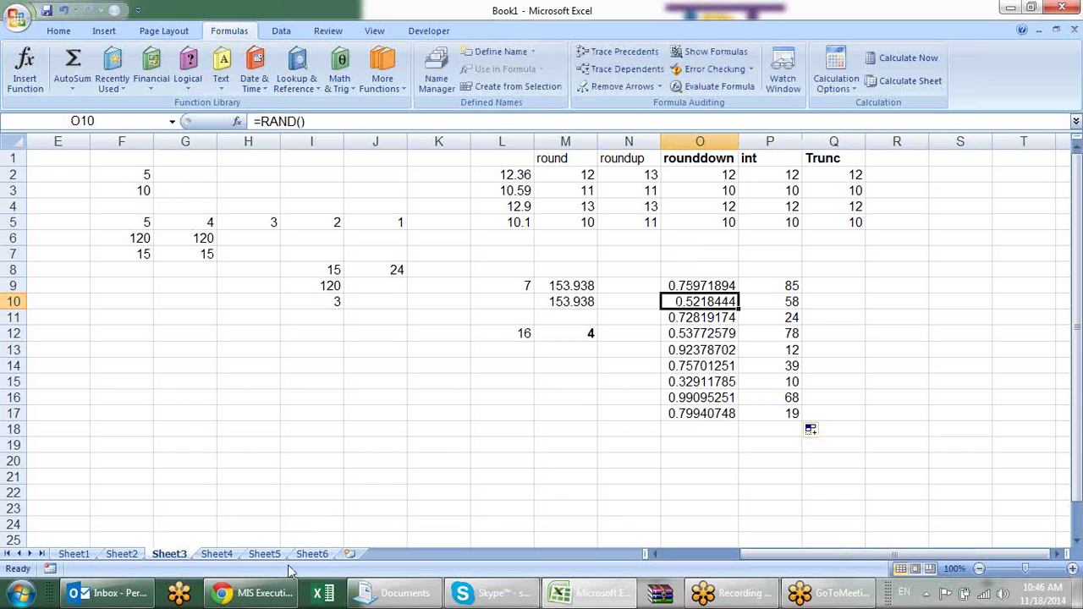
Step: In a new browser tab, go to techonthenet.com and open its Excel section
mouse_move(254, 593)
click(288, 597)
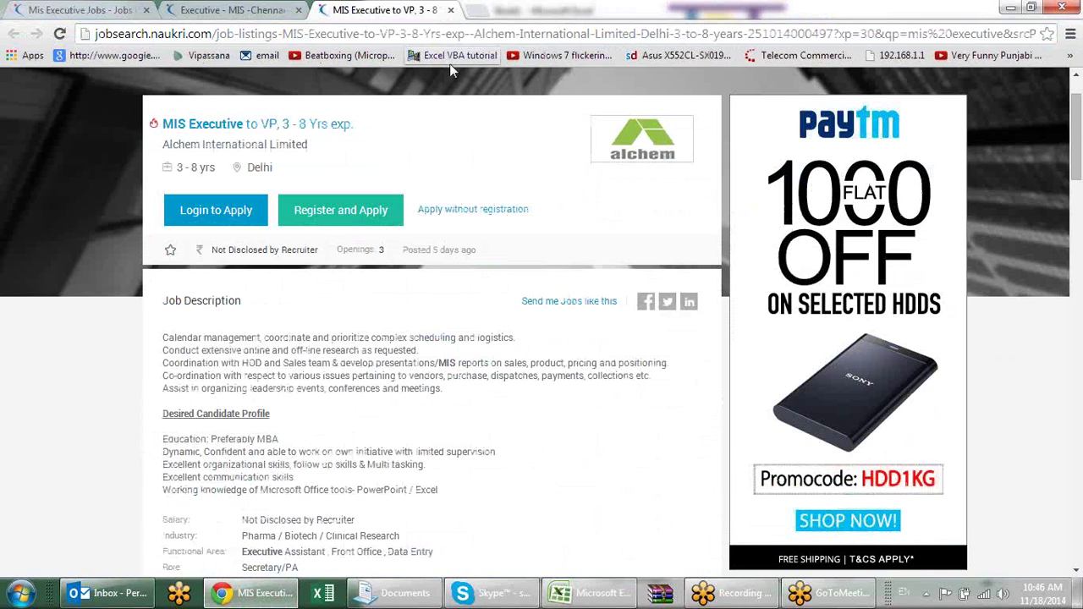
click(480, 12)
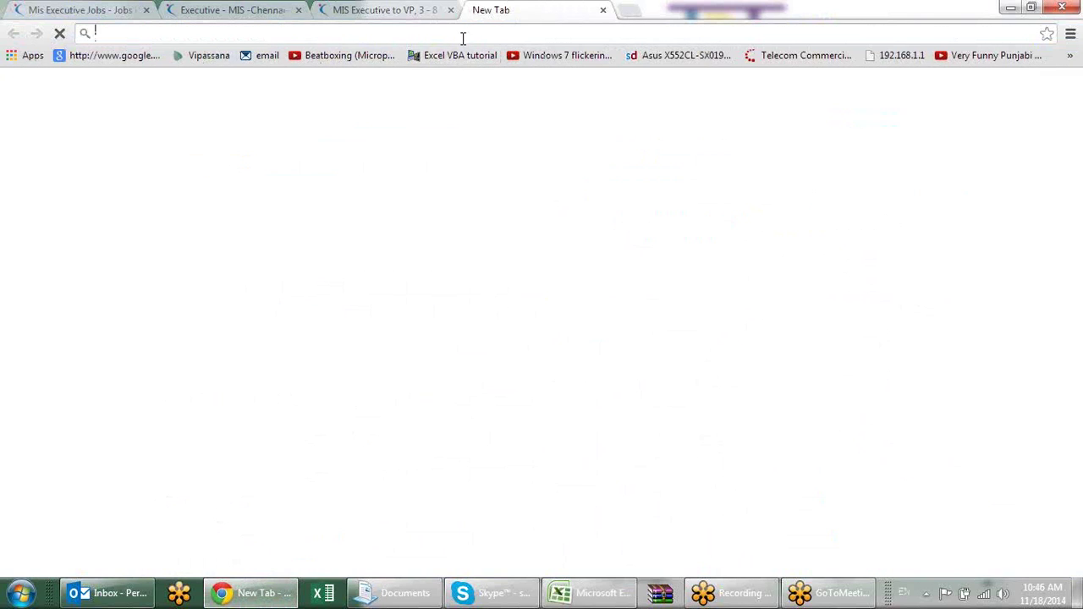
text(te)
key(Return)
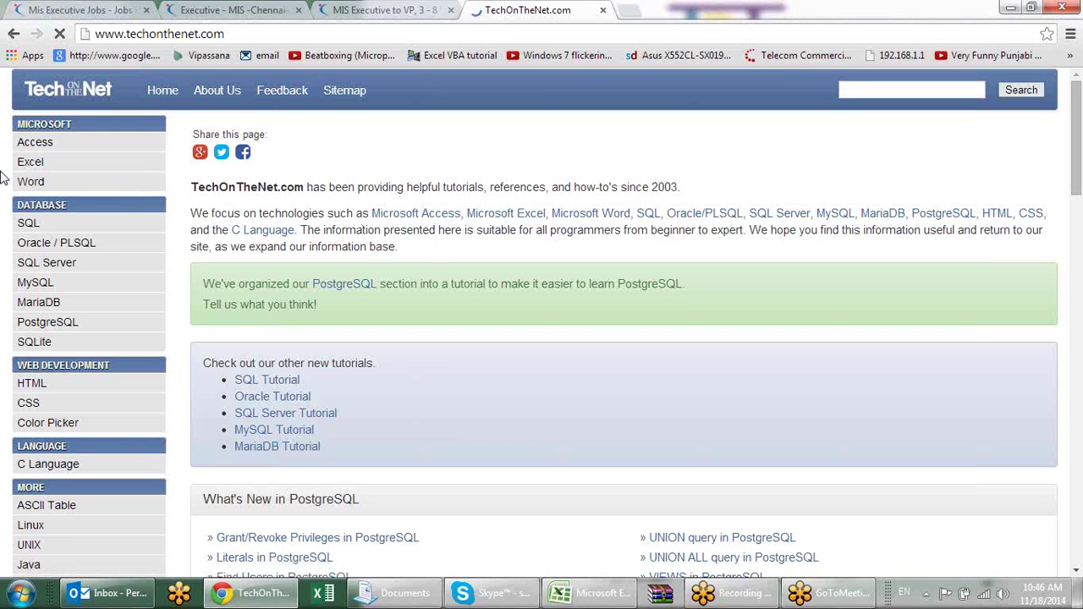
click(29, 165)
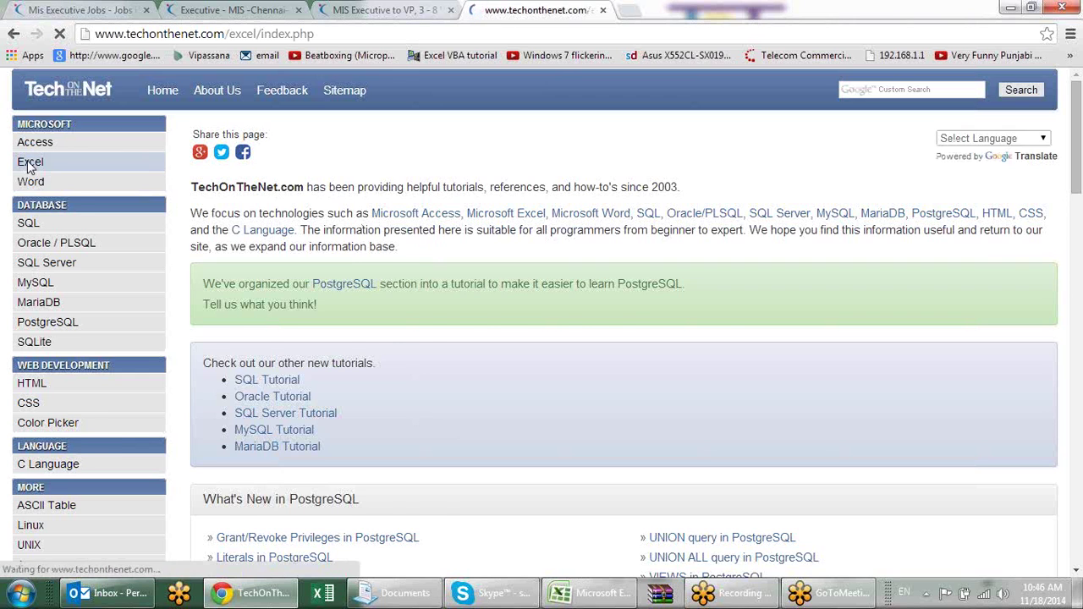
Step: Find RND in the alphabetical VBA function list and open its reference page
scroll(474, 292, down, 2)
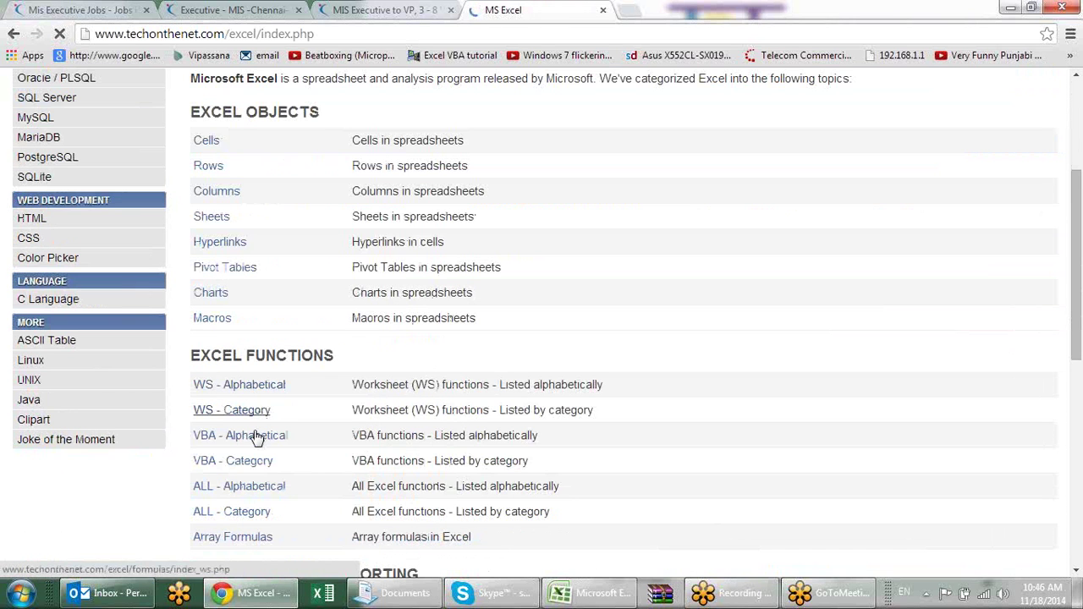
click(258, 436)
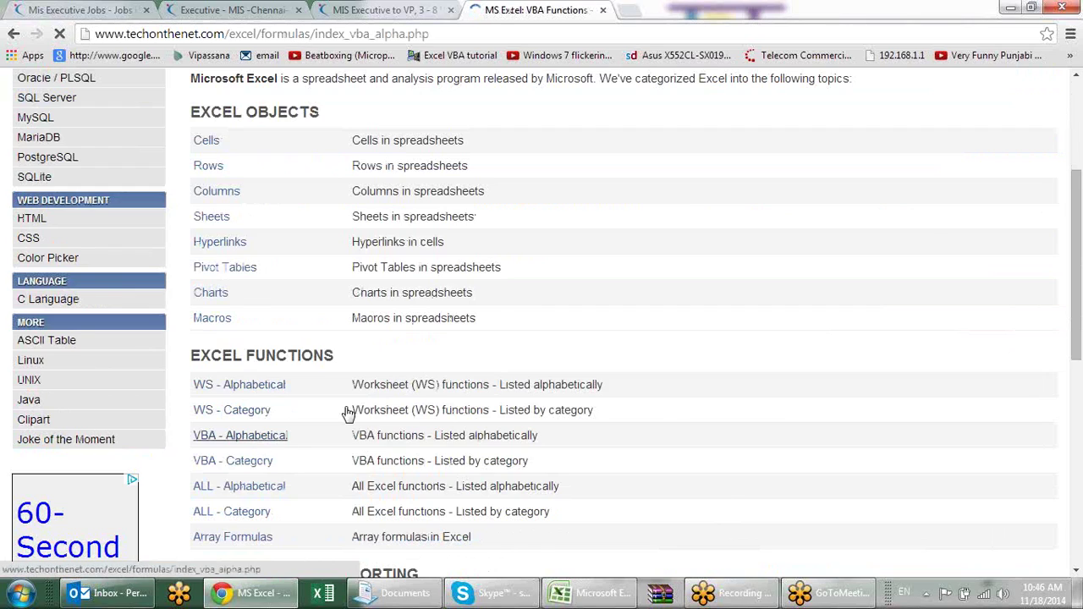
scroll(554, 326, down, 5)
scroll(532, 314, down, 6)
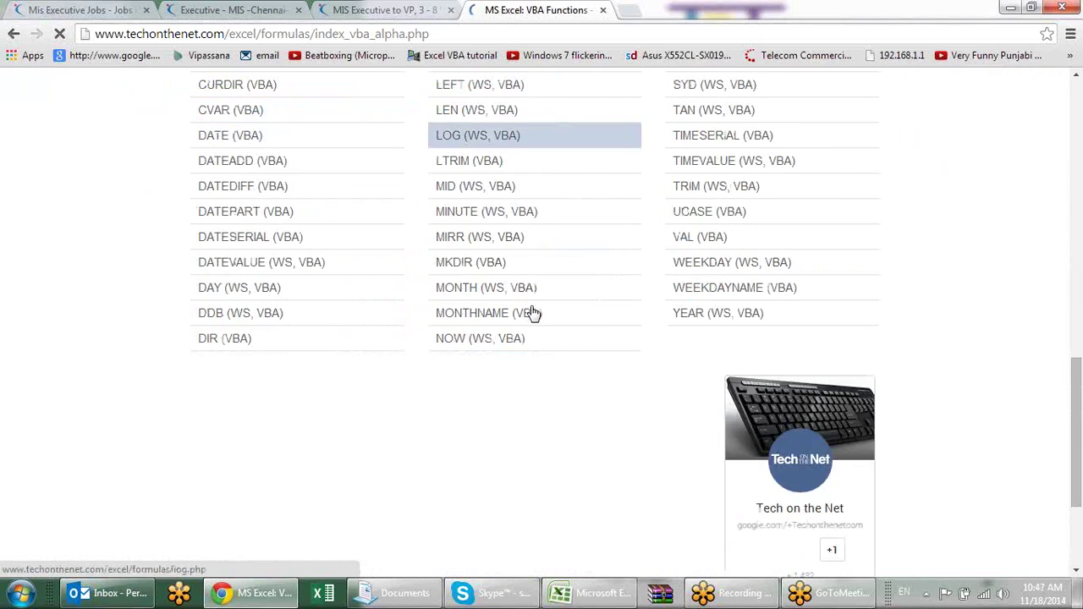
scroll(533, 315, up, 5)
scroll(533, 315, up, 5)
scroll(533, 315, down, 7)
scroll(533, 315, down, 5)
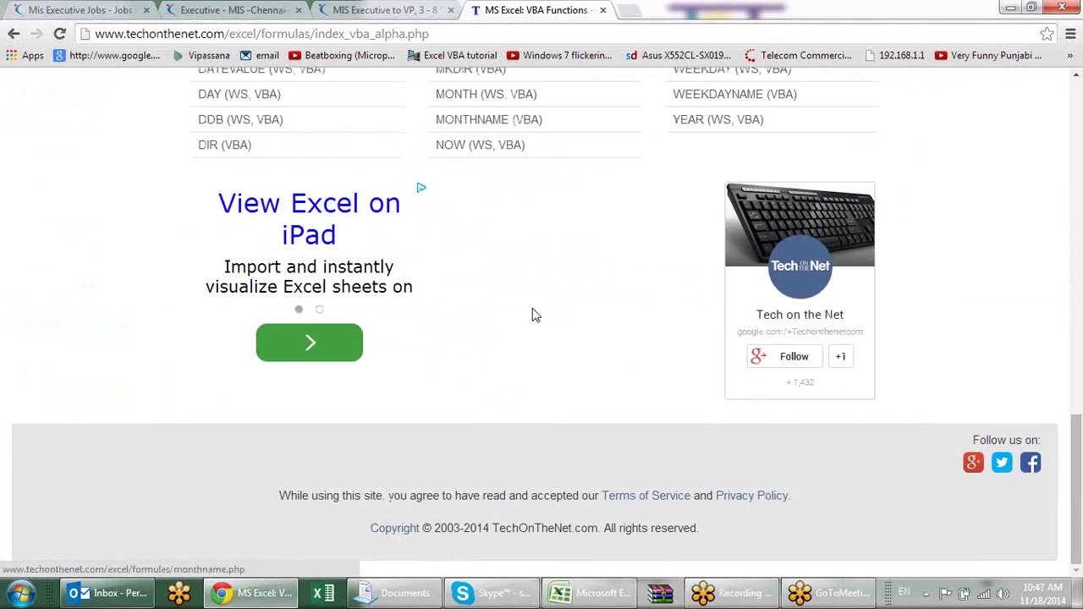
scroll(544, 294, up, 5)
scroll(546, 292, up, 3)
scroll(546, 291, up, 3)
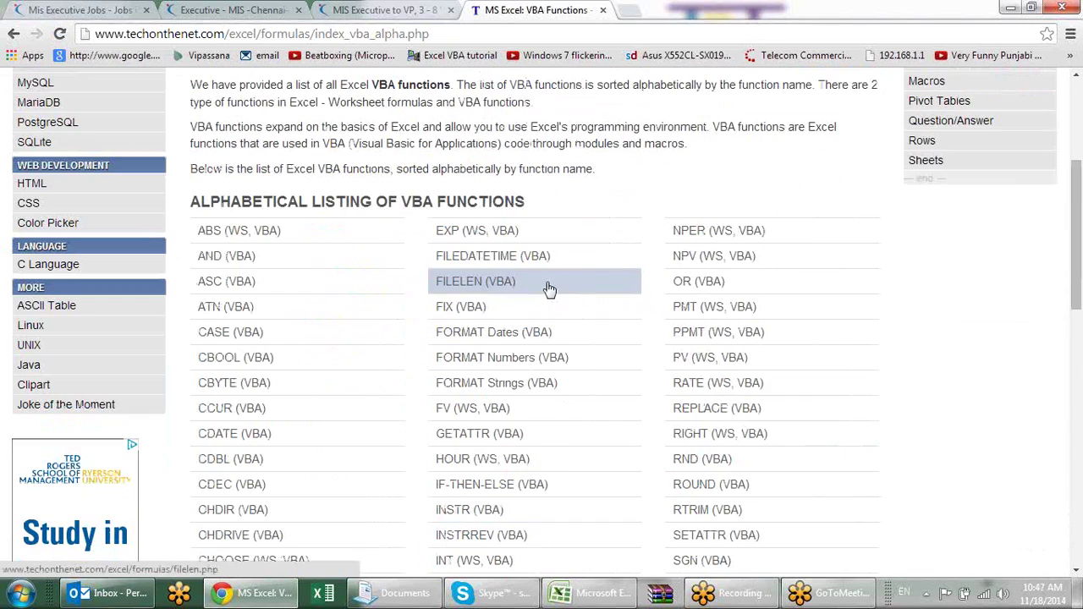
scroll(558, 245, up, 1)
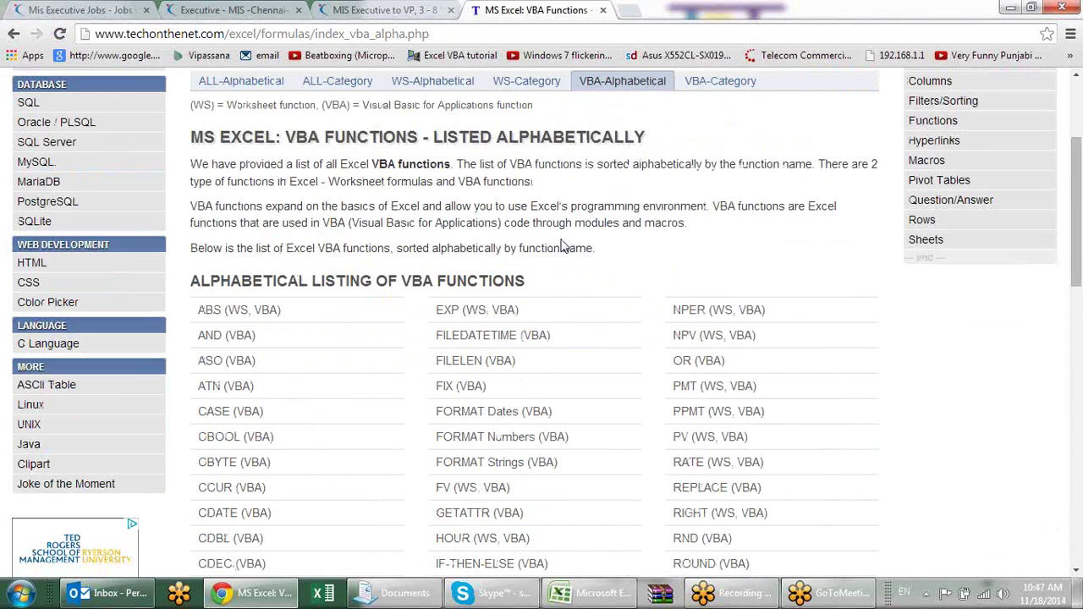
scroll(561, 246, down, 4)
scroll(584, 406, down, 2)
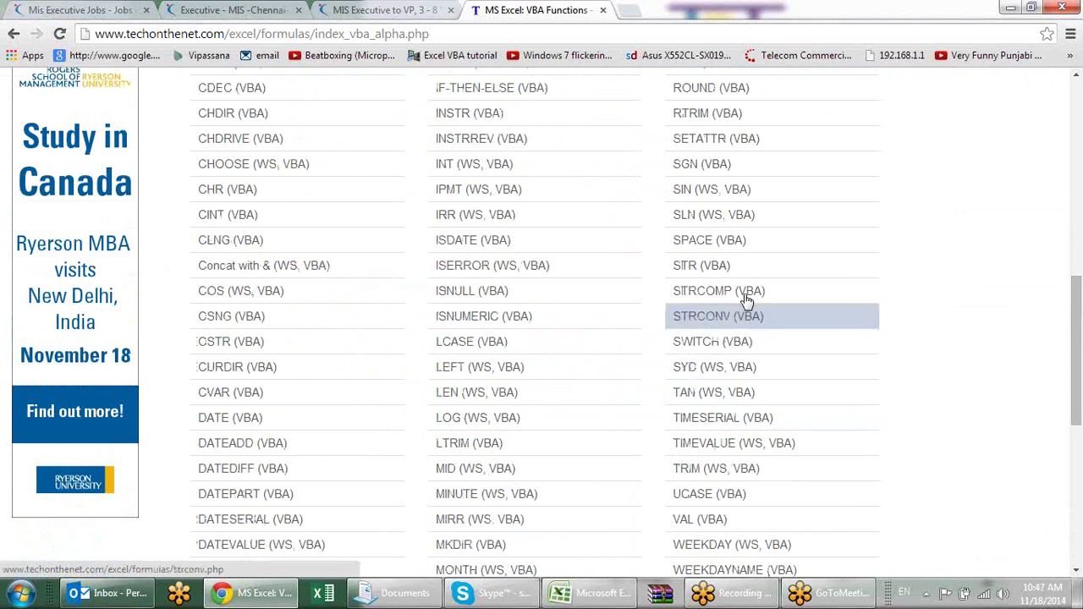
scroll(749, 190, up, 1)
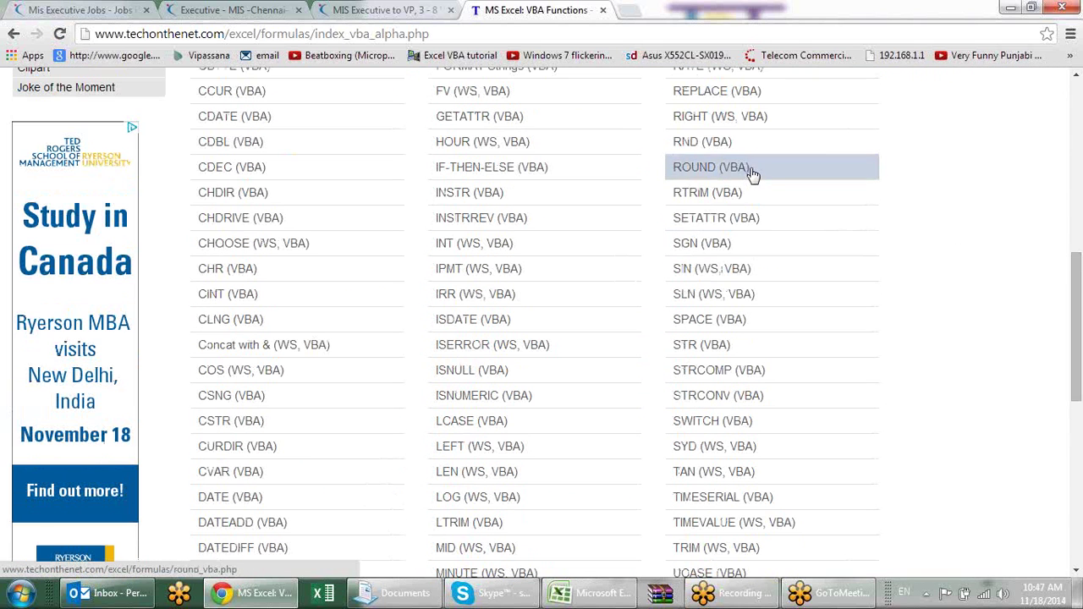
click(696, 149)
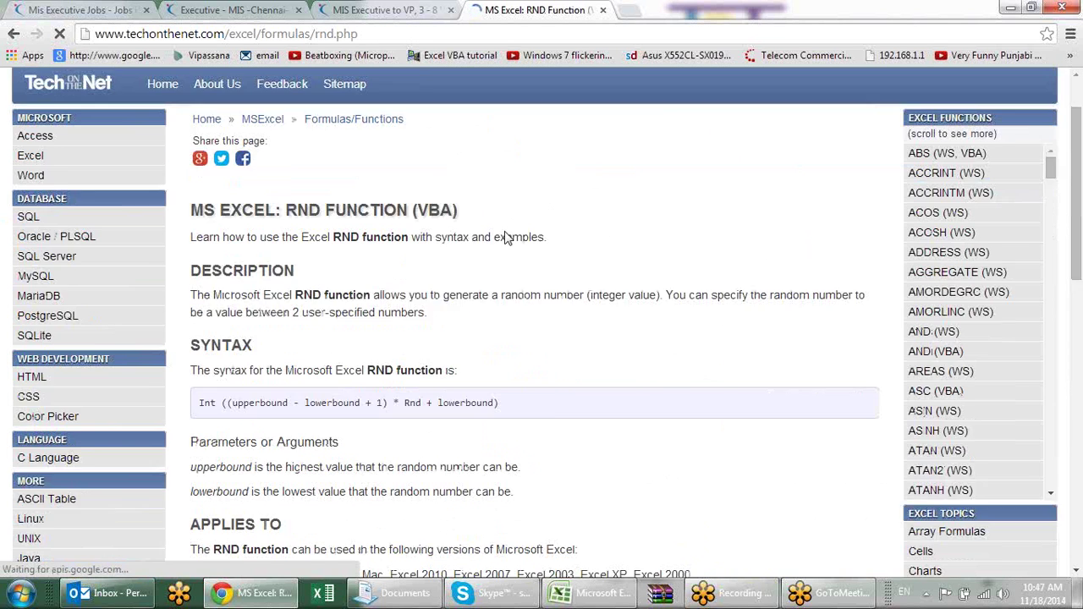
Step: Select the RND syntax line and switch back to Excel
scroll(505, 237, down, 1)
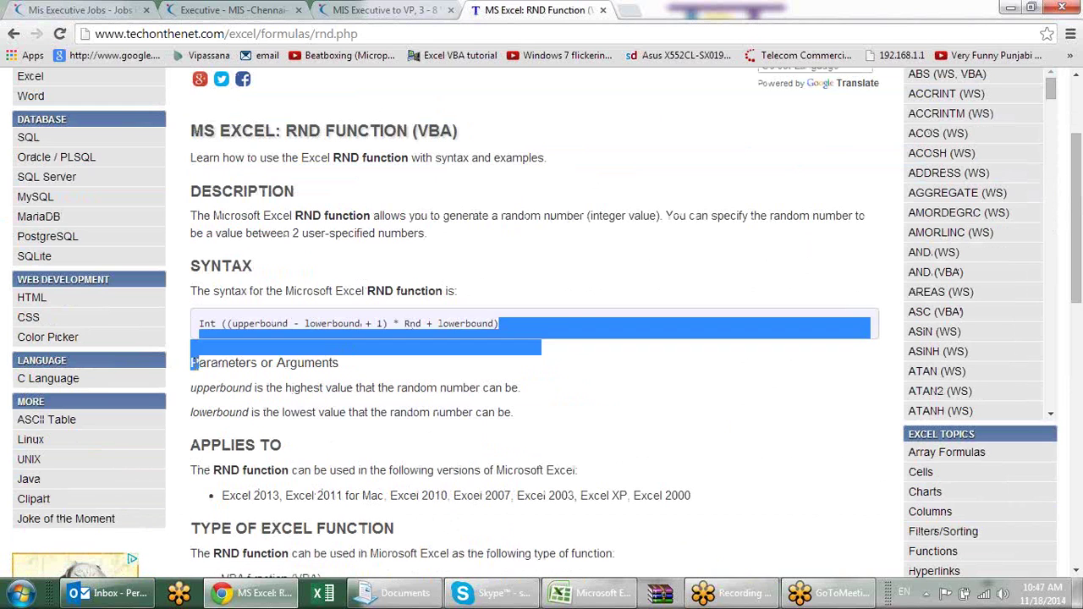
drag(503, 328, 196, 324)
key(ctrl+c)
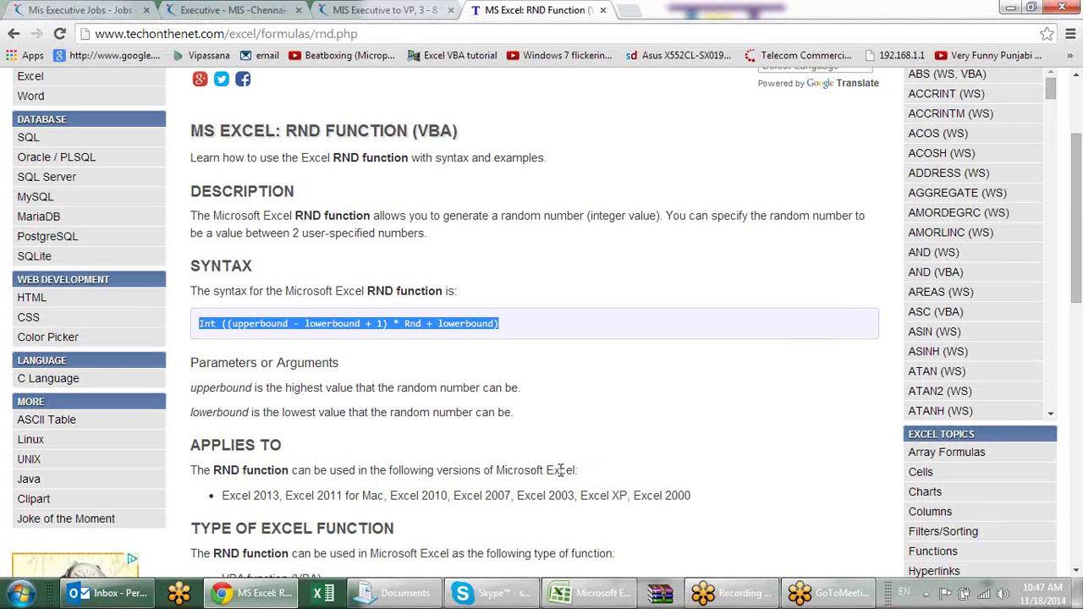
key(alt+Tab)
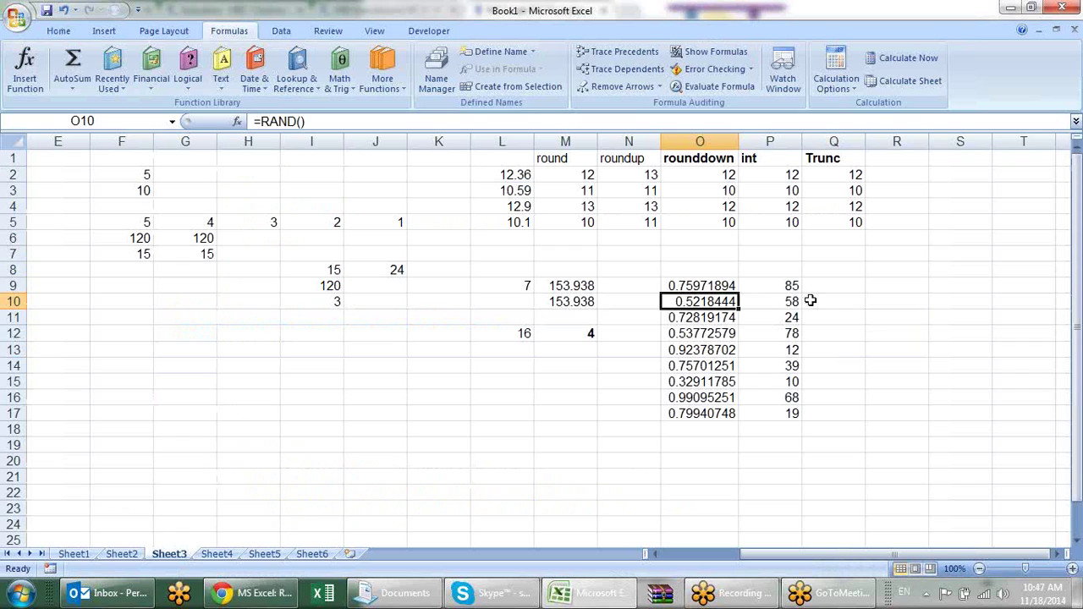
Step: Paste the copied RND syntax into Q9, then copy that text into J13
click(832, 288)
key(F2)
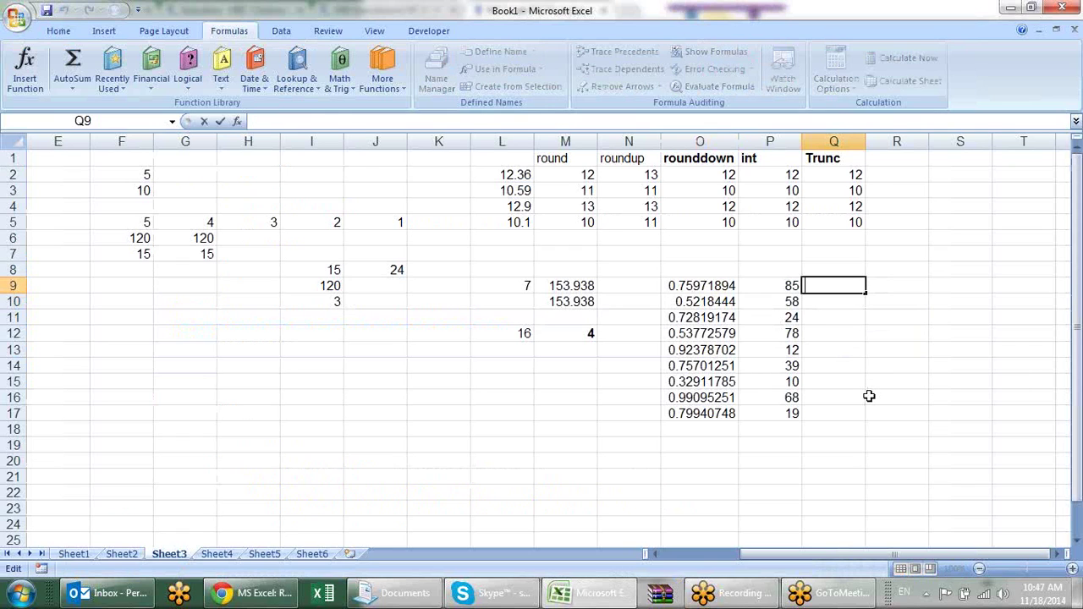
key(ctrl+v)
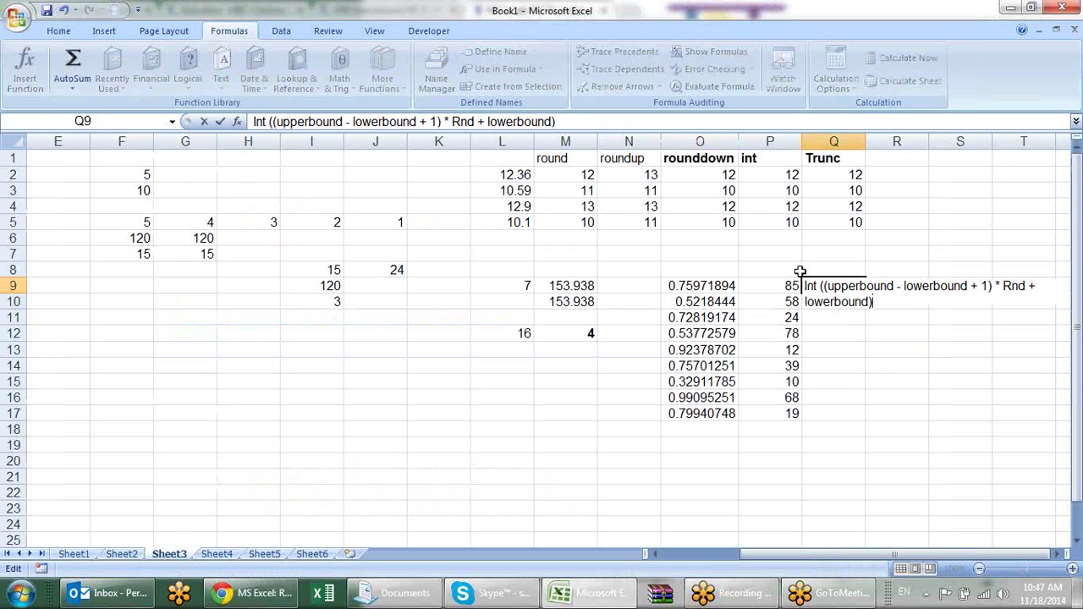
key(ctrl+Return)
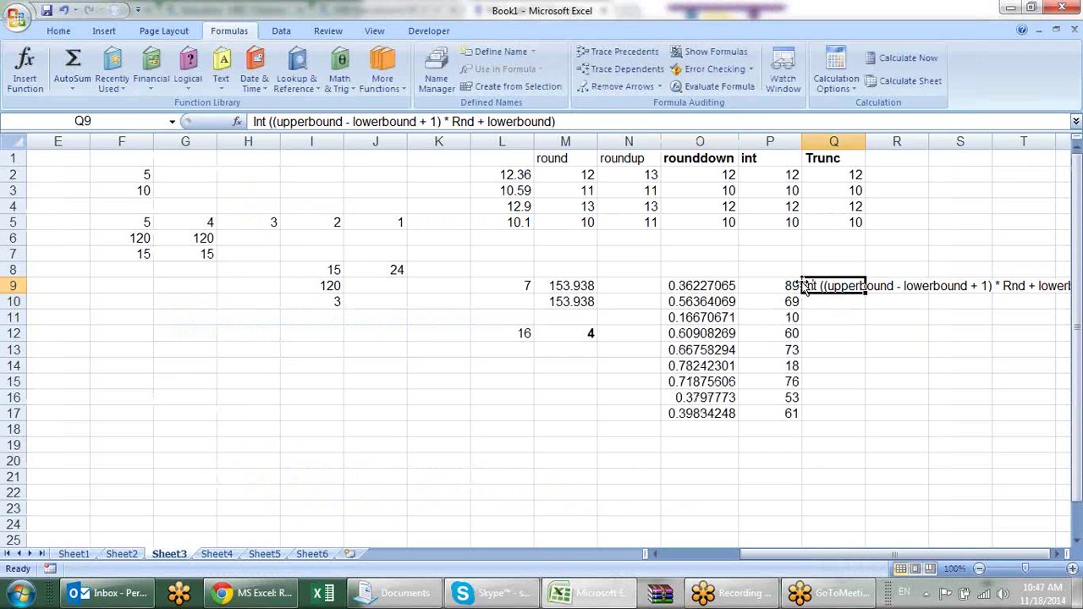
key(ctrl+c)
click(360, 355)
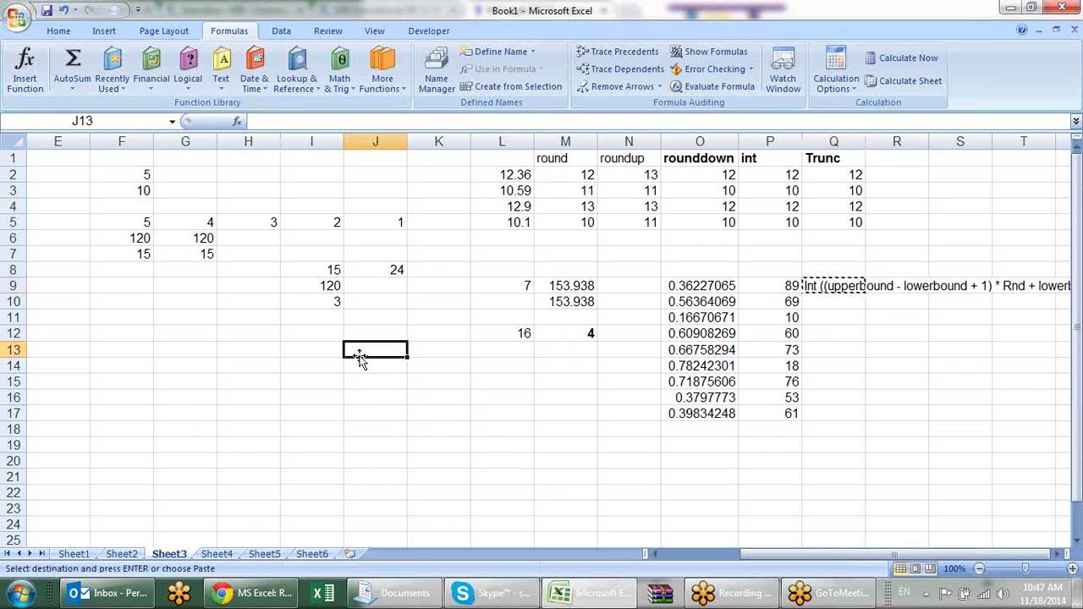
key(Return)
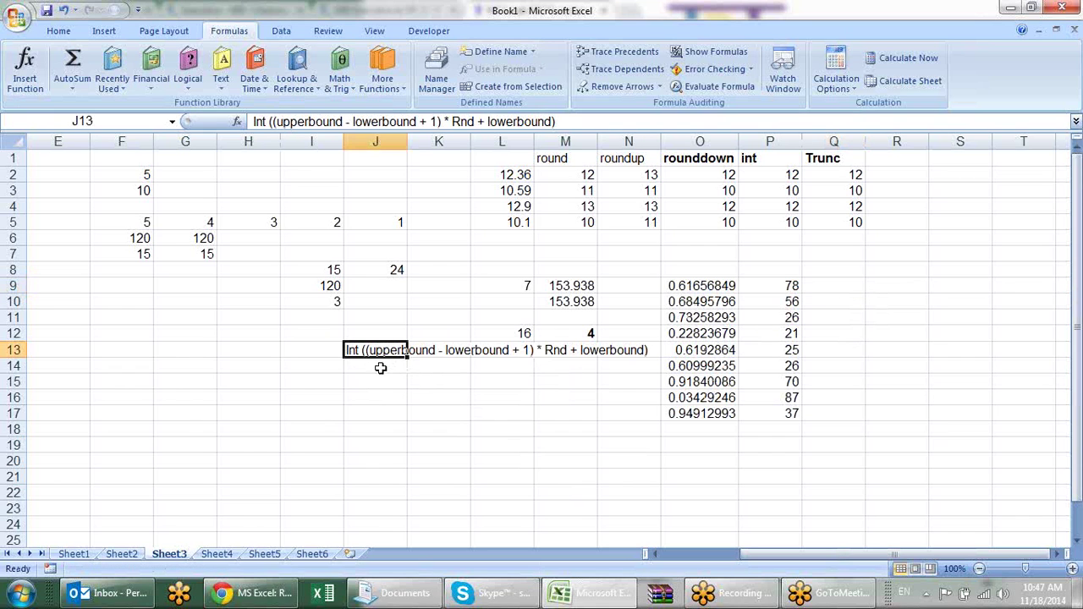
Step: Prefix J13 with = and replace upperbound with 90 and both lowerbounds with 10
click(252, 122)
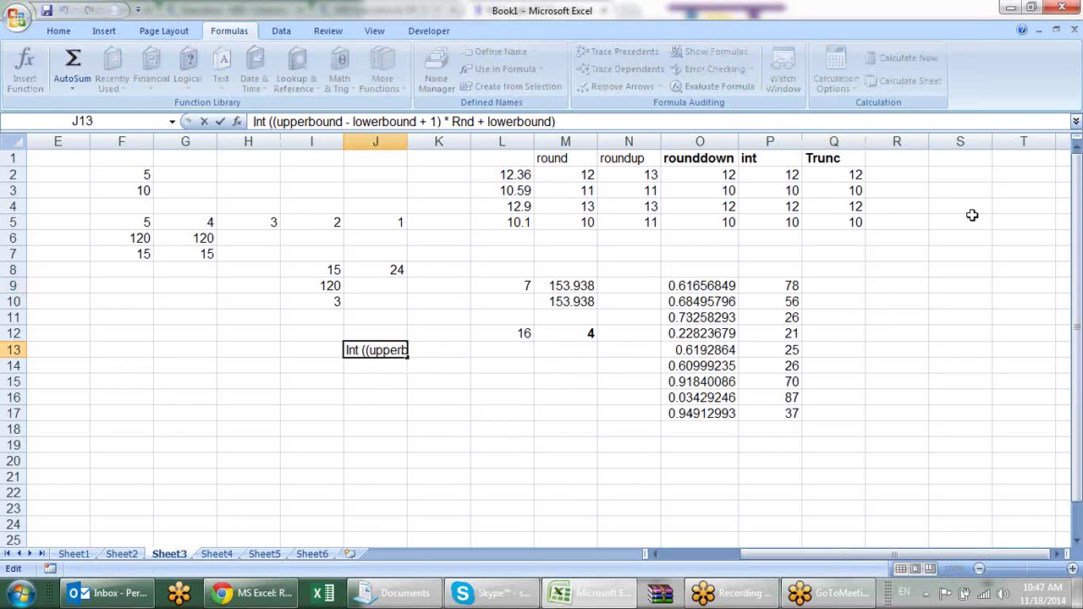
text(=)
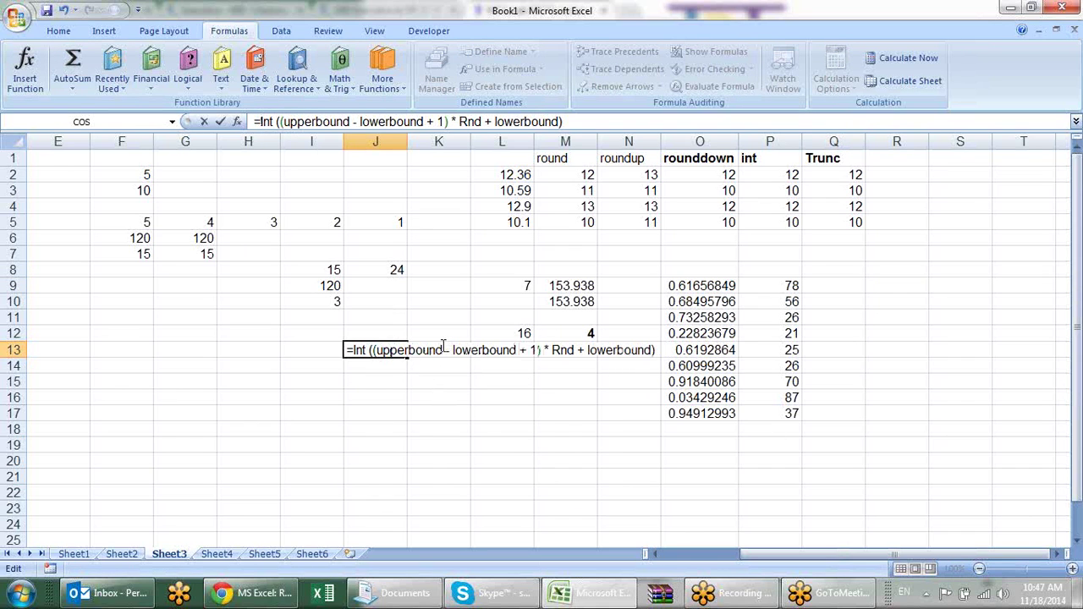
drag(442, 349, 372, 350)
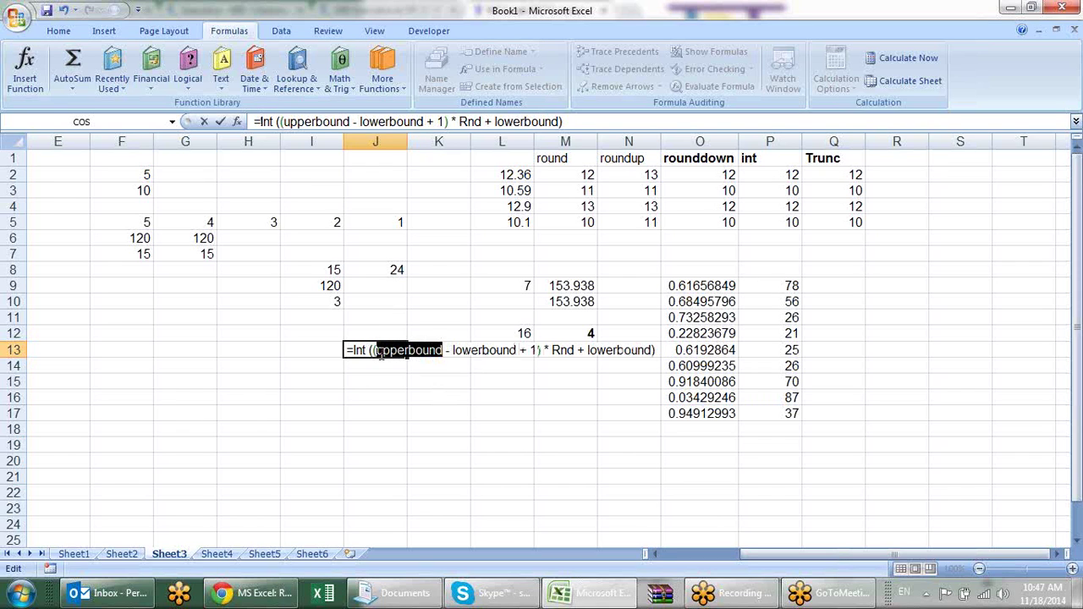
text(90)
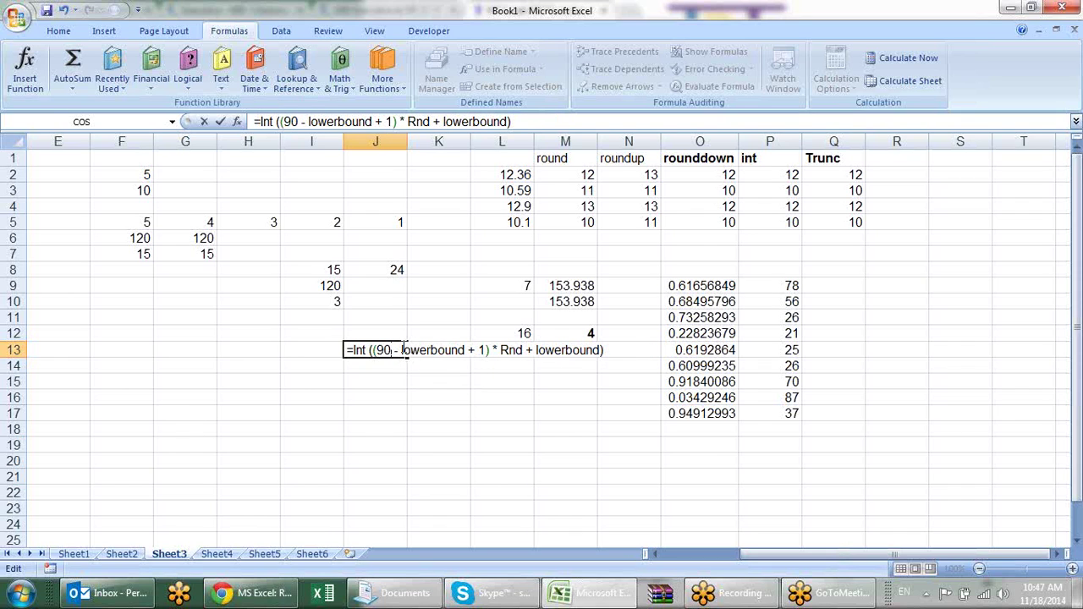
drag(404, 350, 468, 355)
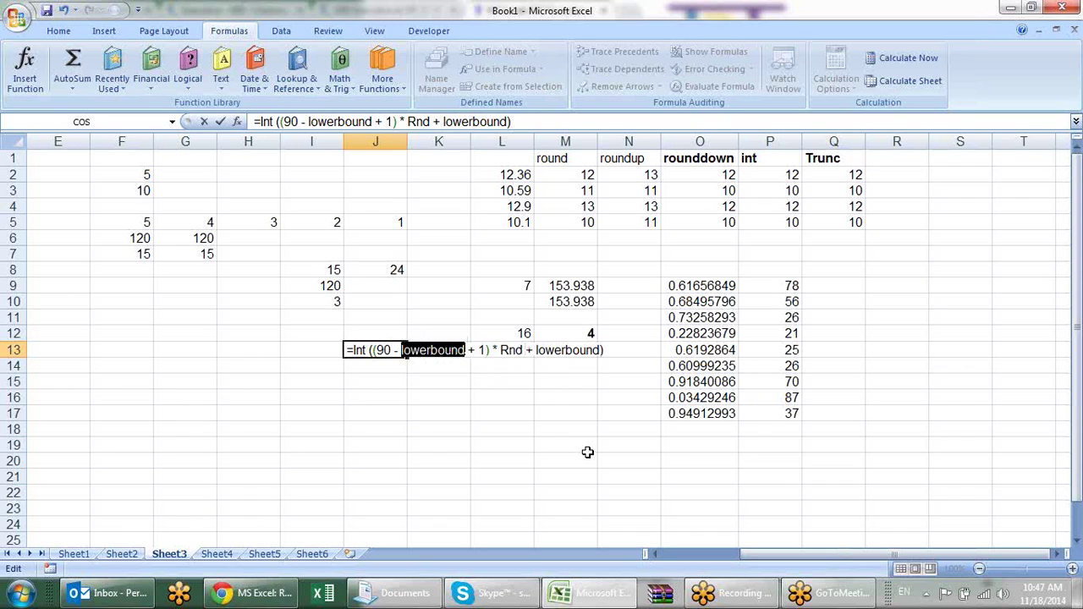
text(10)
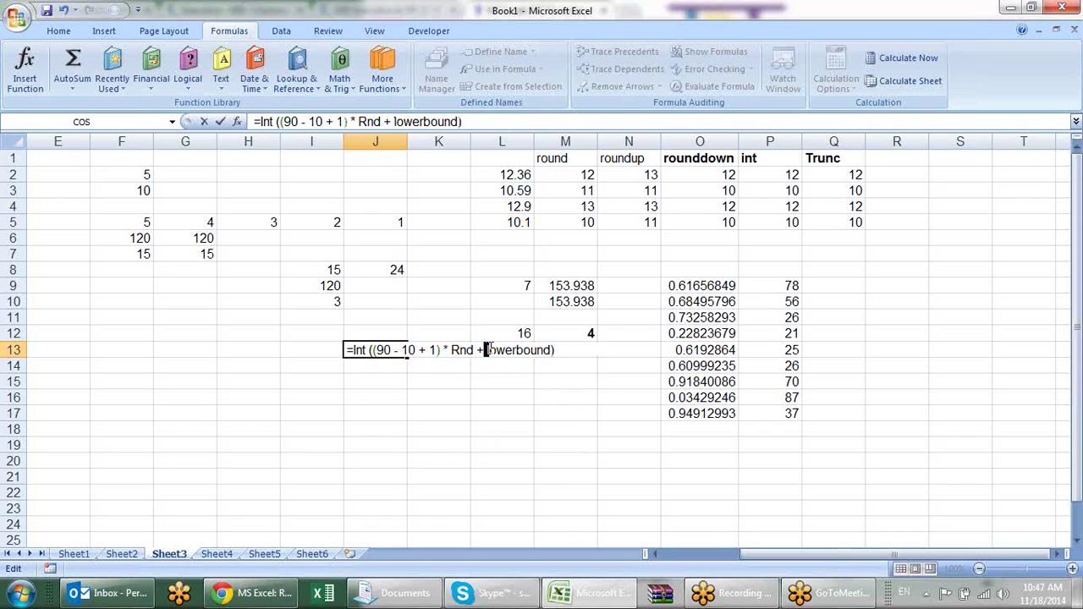
drag(487, 349, 557, 349)
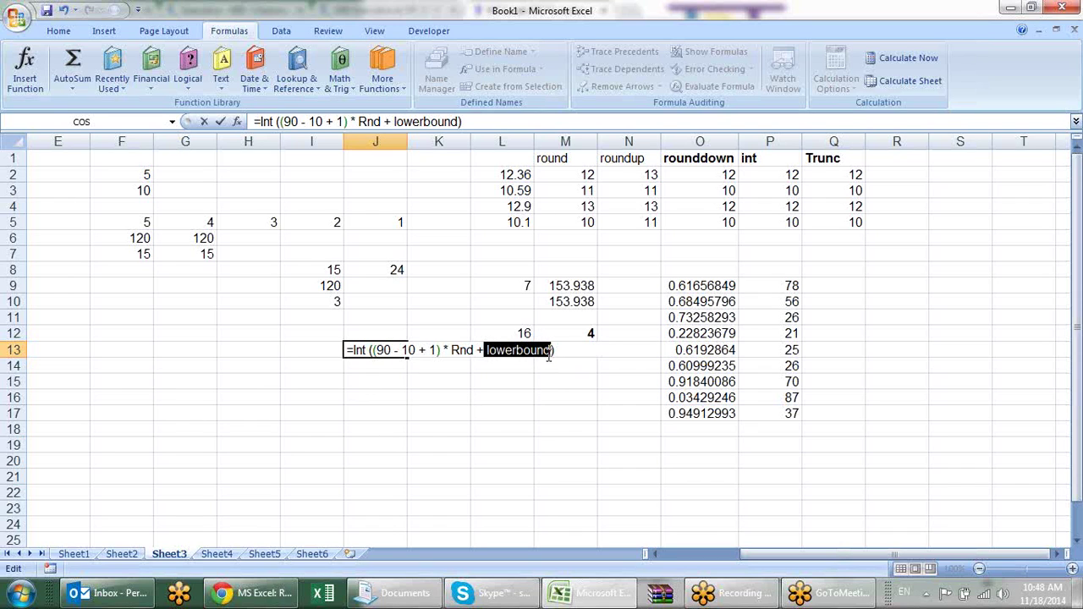
text(10)
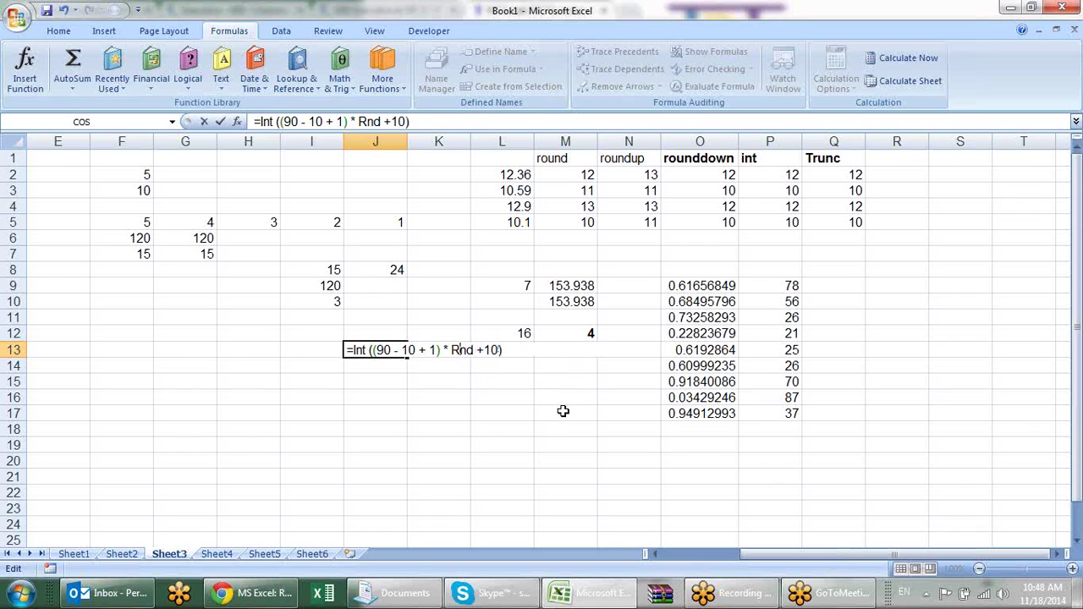
text(a)
Step: Swap Rnd for RAND() and enter =INT((90-10+1)*RAND()+10), accepting Excel's correction
click(489, 381)
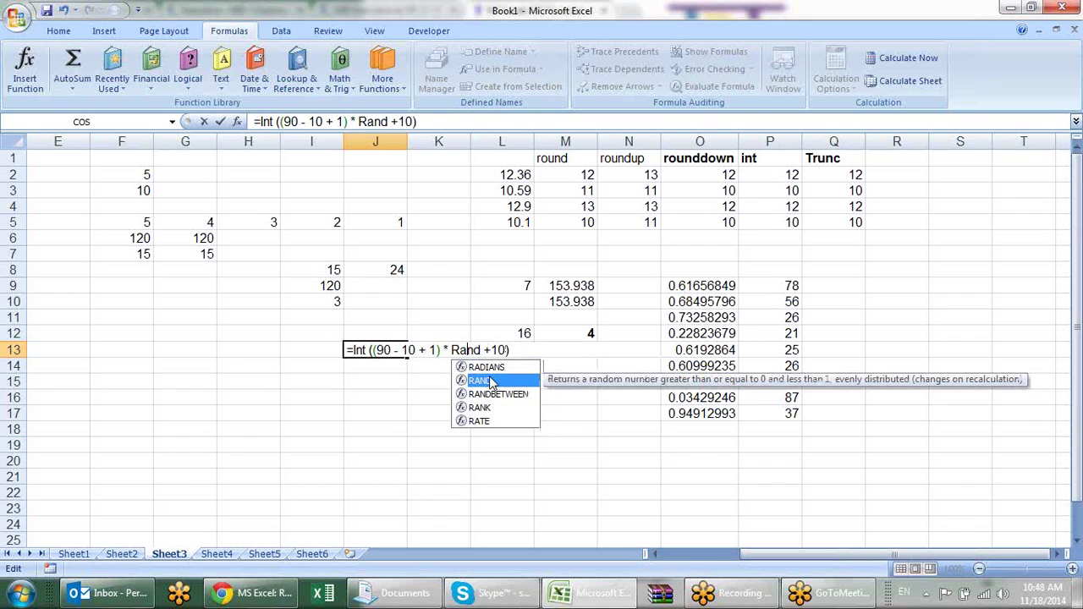
double_click(489, 381)
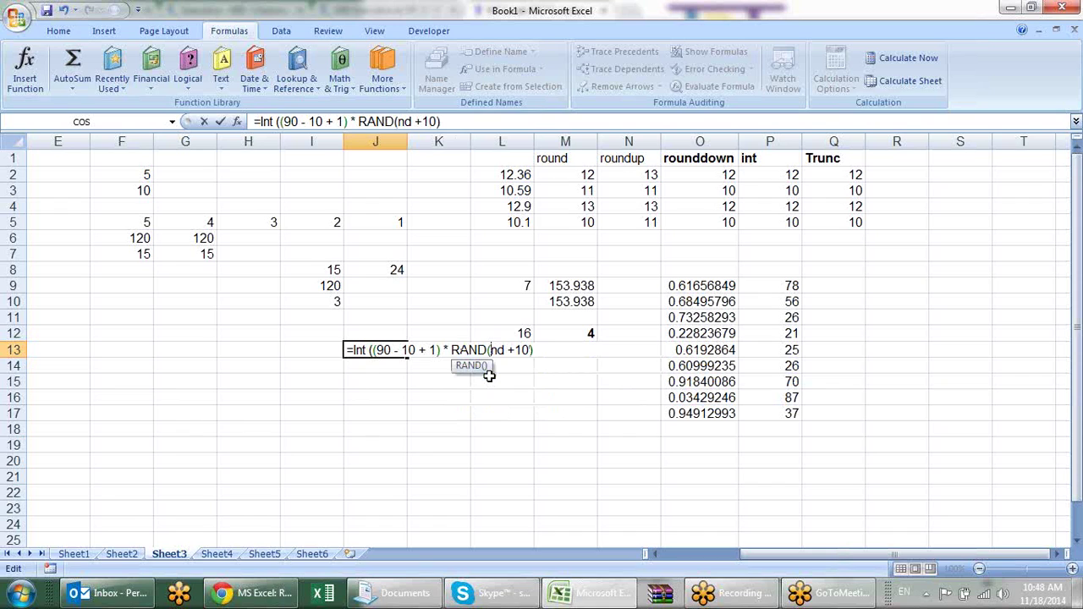
text())
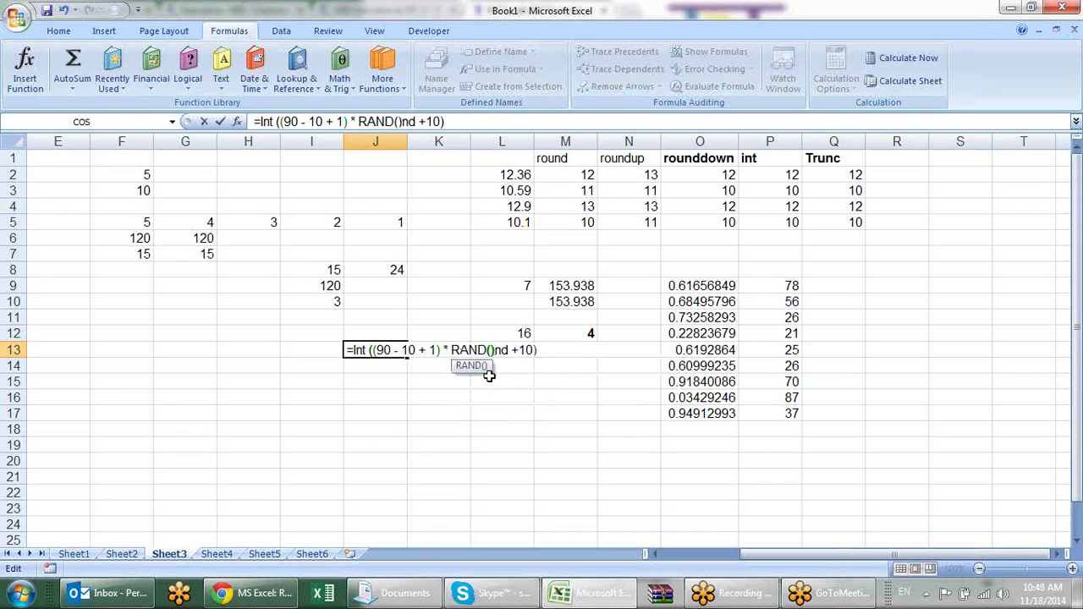
key(Delete)
key(Delete)
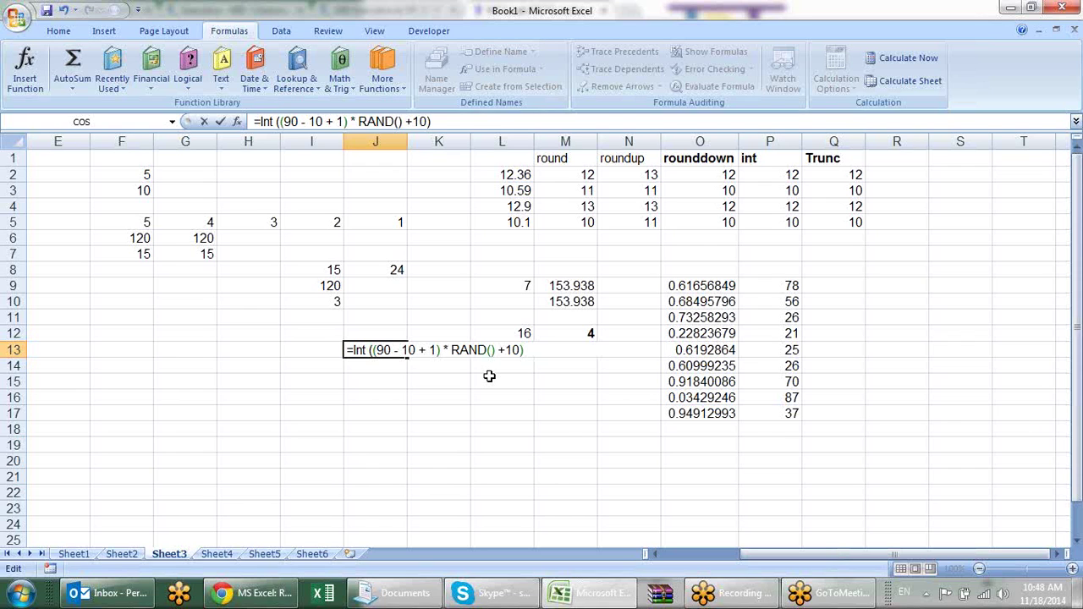
key(Return)
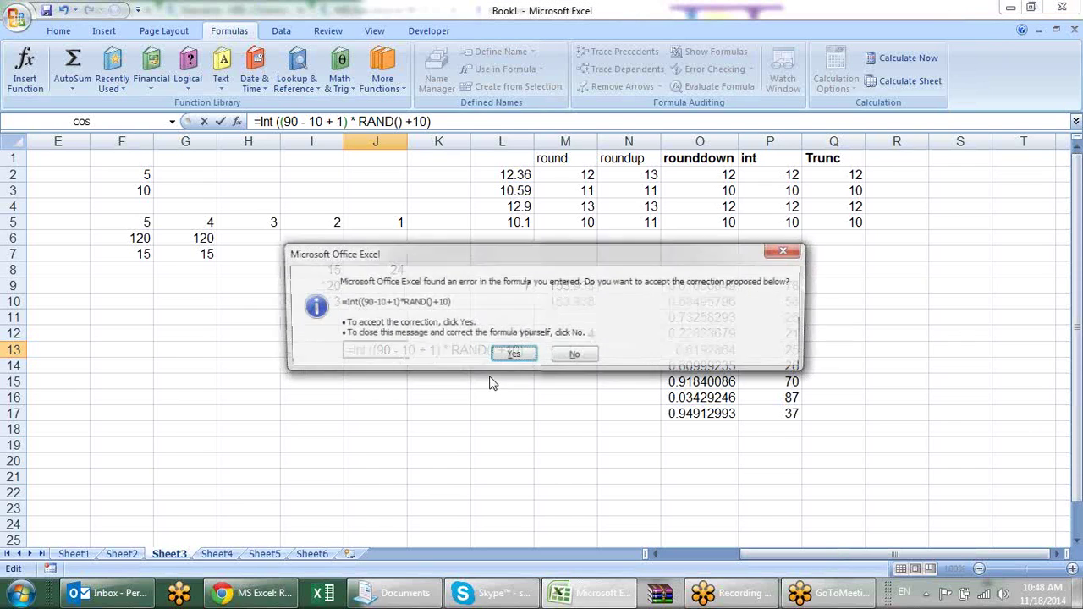
key(Return)
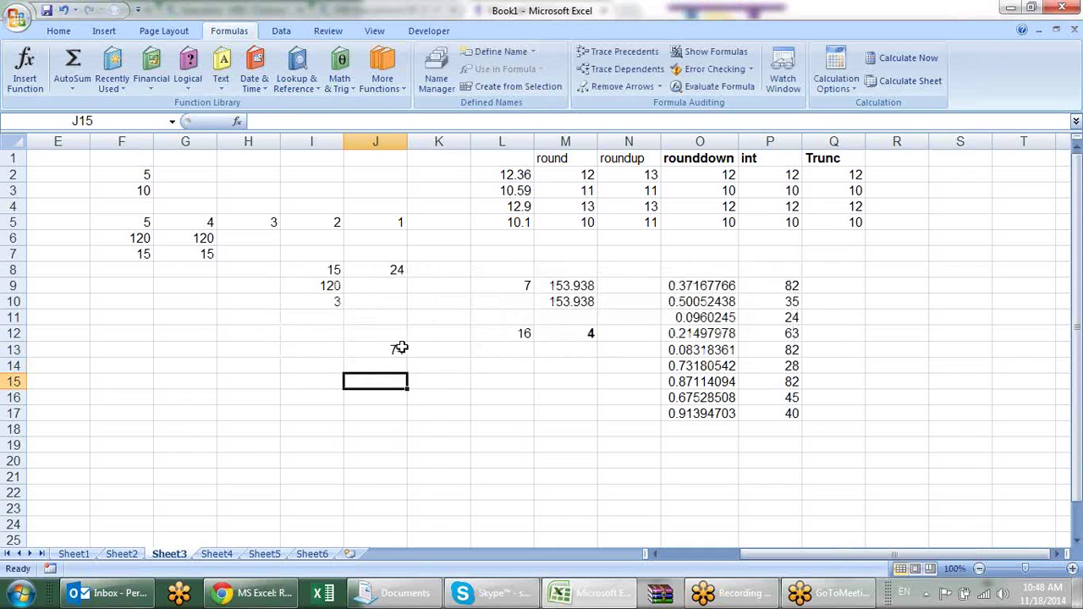
Step: Drag J13's fill handle down to copy its random formula through J23
click(399, 349)
click(406, 359)
click(399, 348)
drag(406, 356, 435, 511)
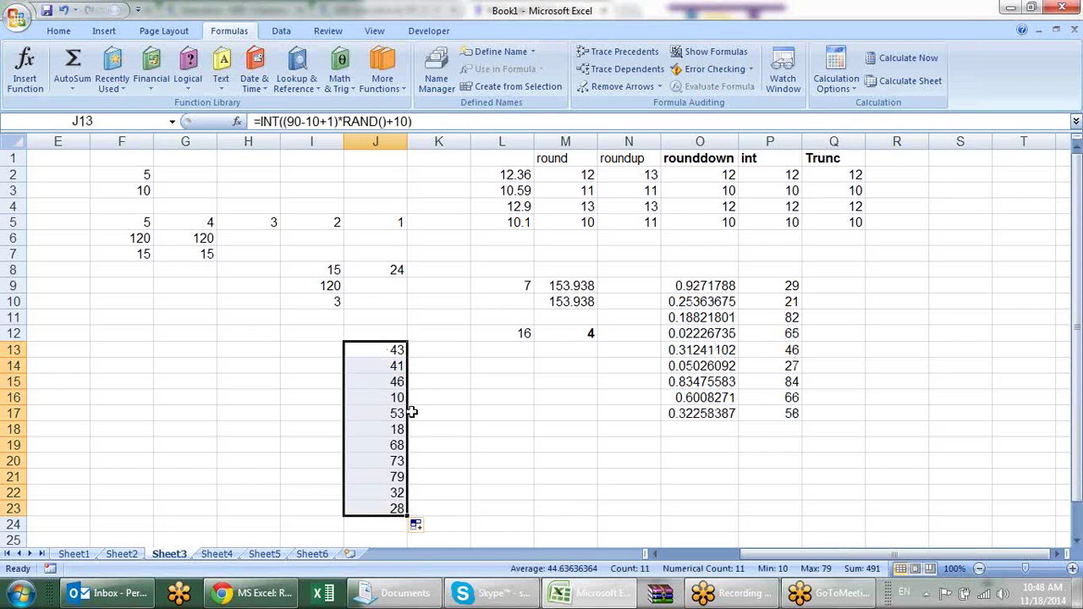
click(510, 417)
Step: Compare the copied formulas in J14, J15 and J19 with the RAND formula in O13
click(377, 367)
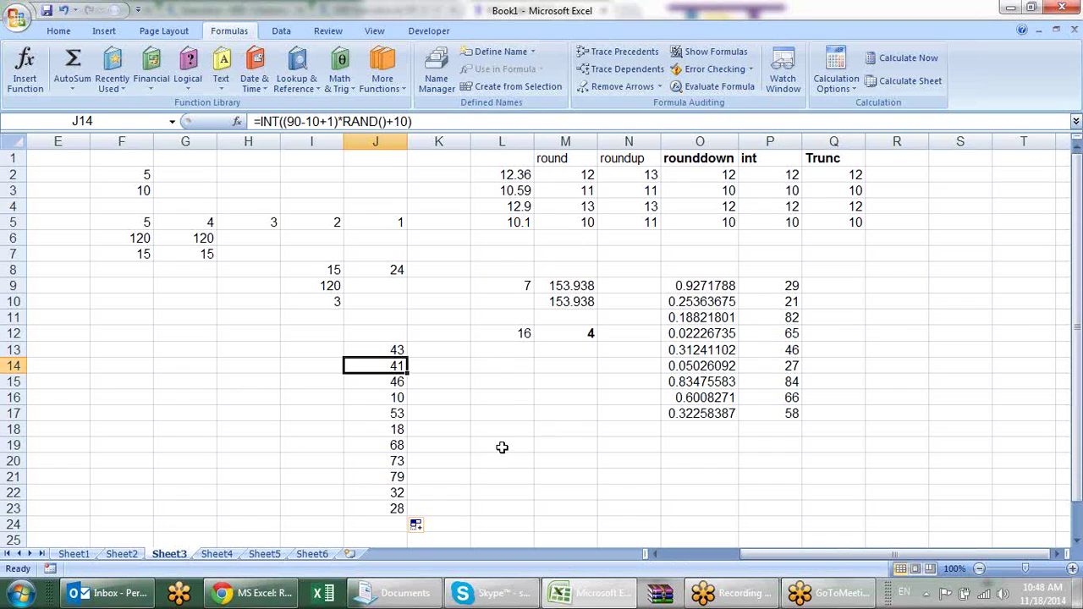
click(523, 411)
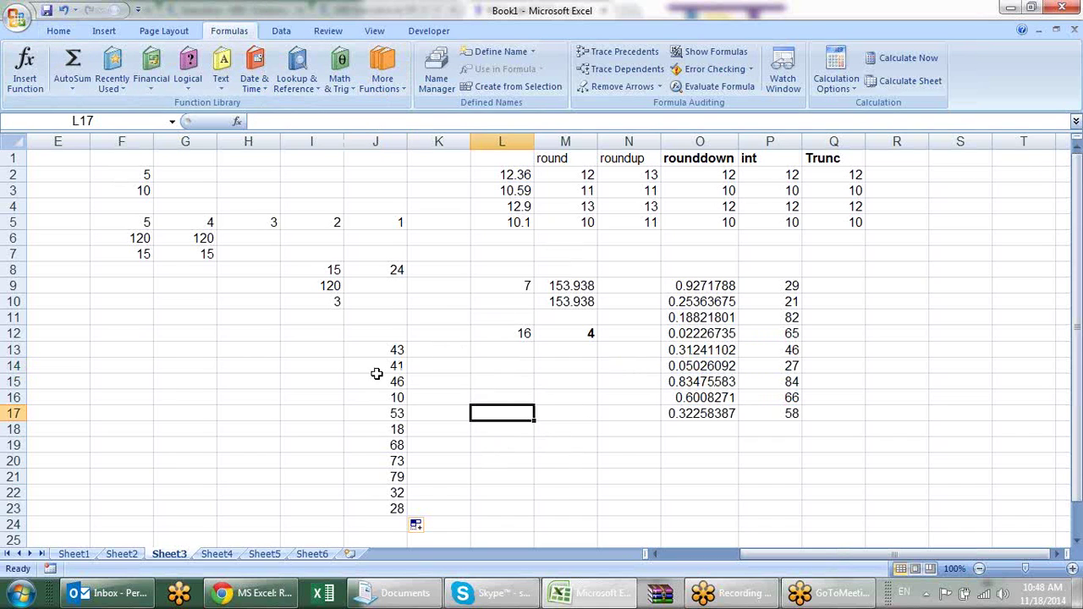
drag(734, 302, 724, 319)
click(695, 350)
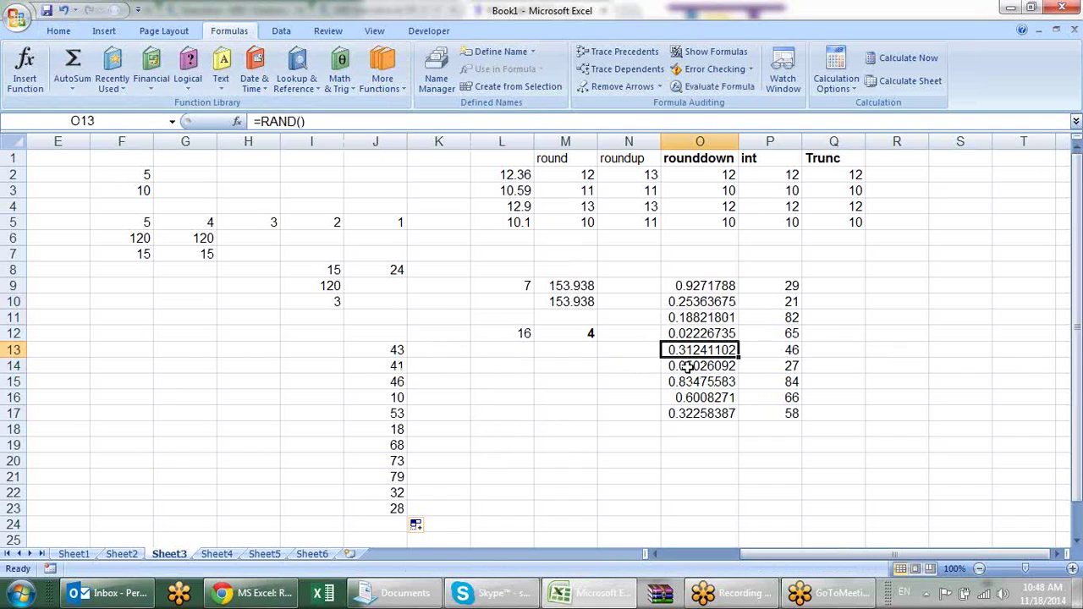
click(386, 347)
click(382, 385)
click(382, 444)
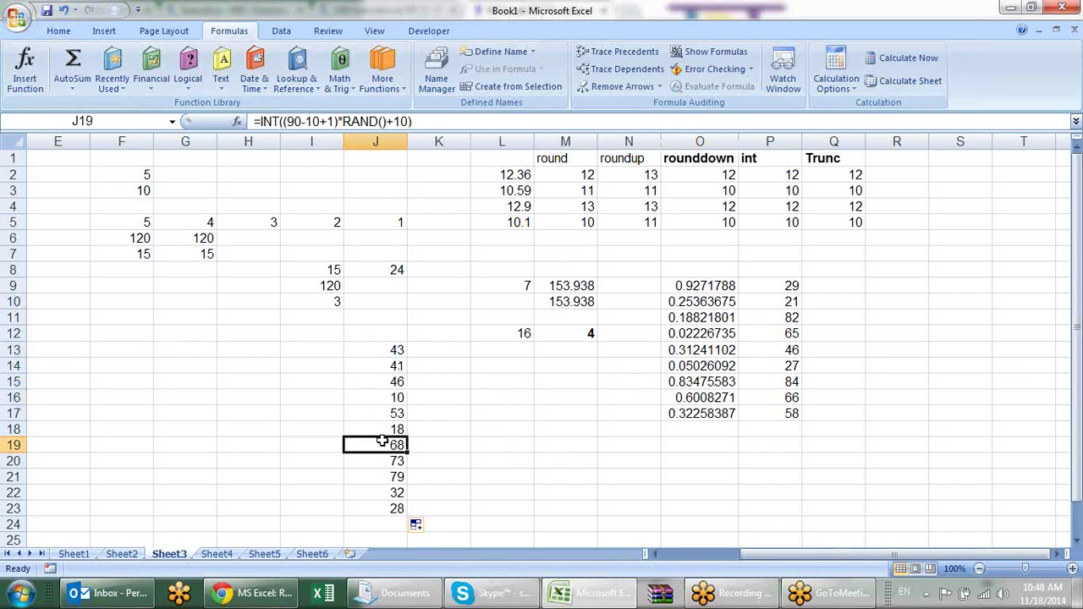
Step: View the RANDBETWEEN formula in P13 and the J15 and J16 formulas in-cell, unchanged
click(791, 286)
key(ctrl+Down)
double_click(793, 350)
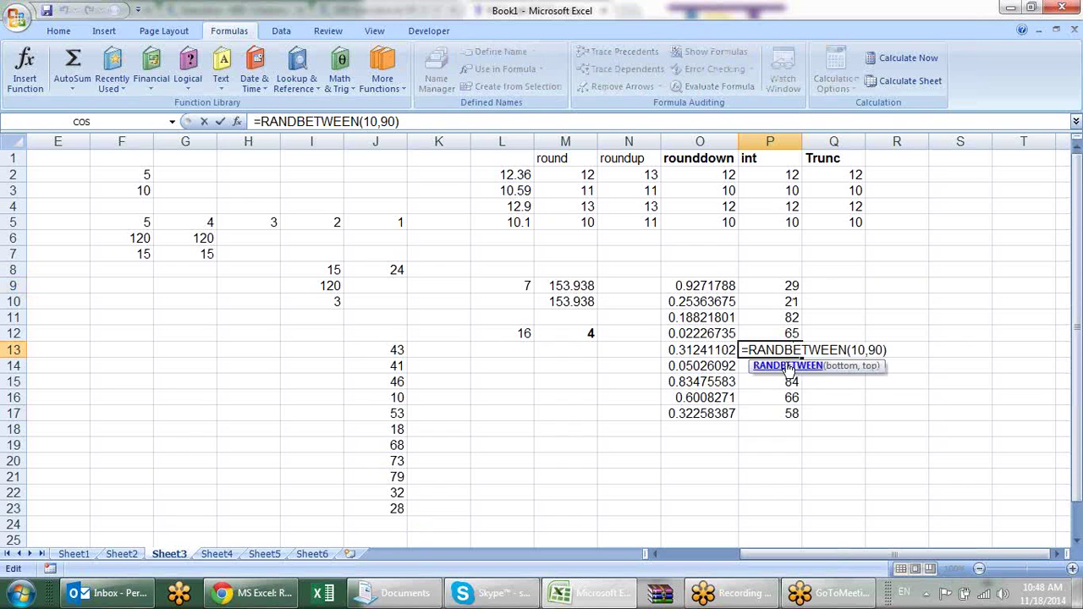
key(Escape)
click(379, 377)
double_click(378, 377)
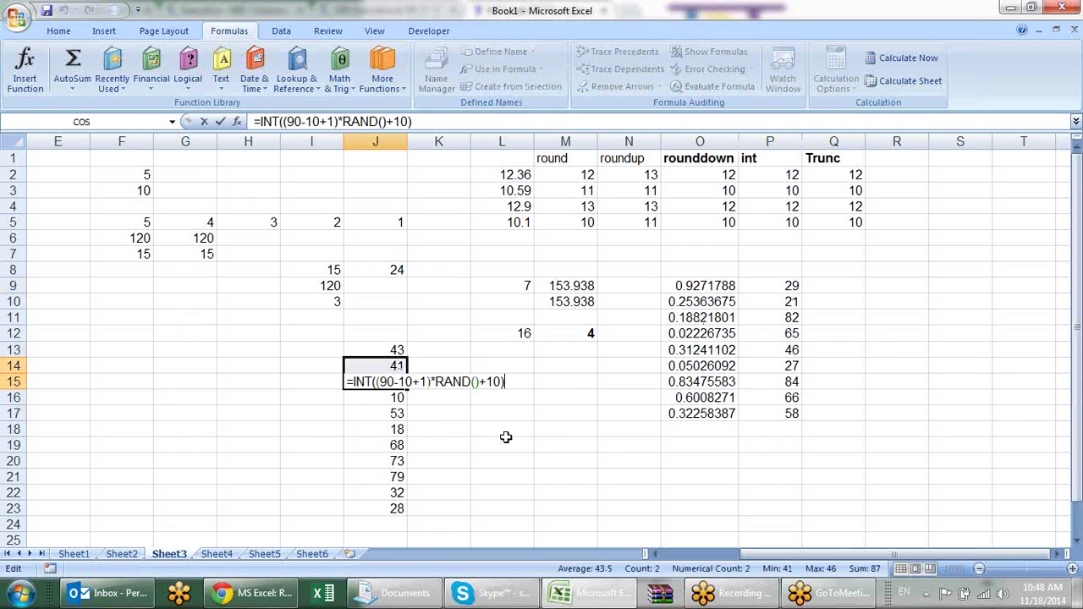
key(Escape)
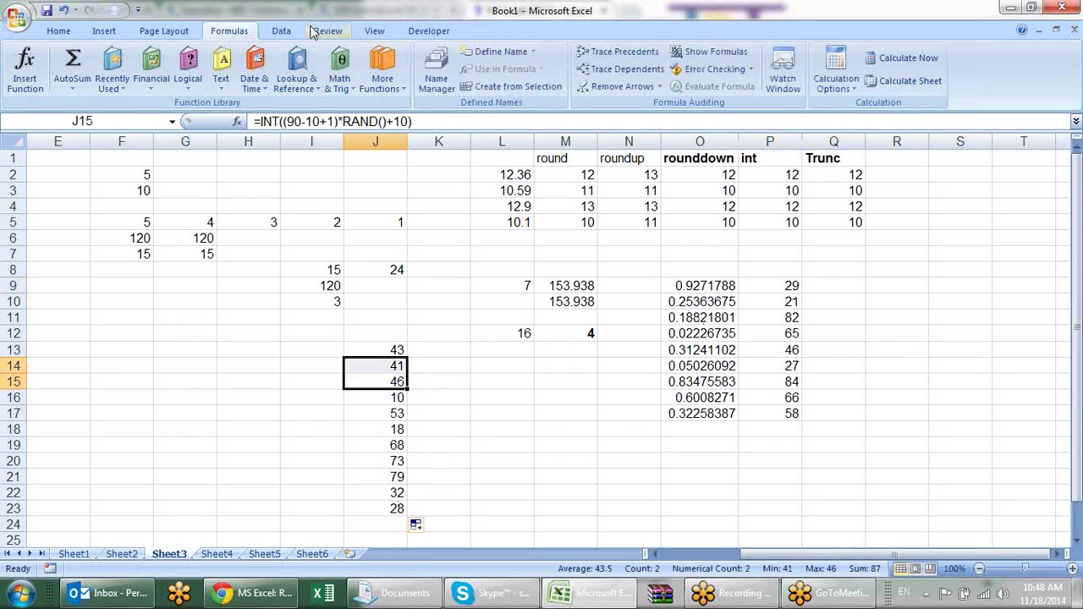
click(423, 381)
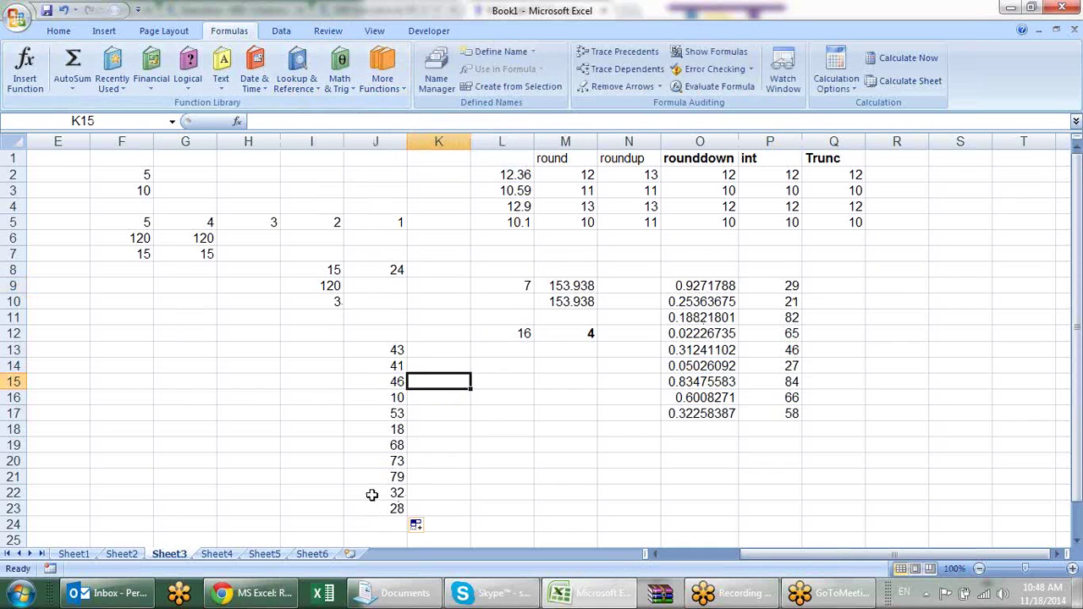
click(356, 401)
double_click(380, 400)
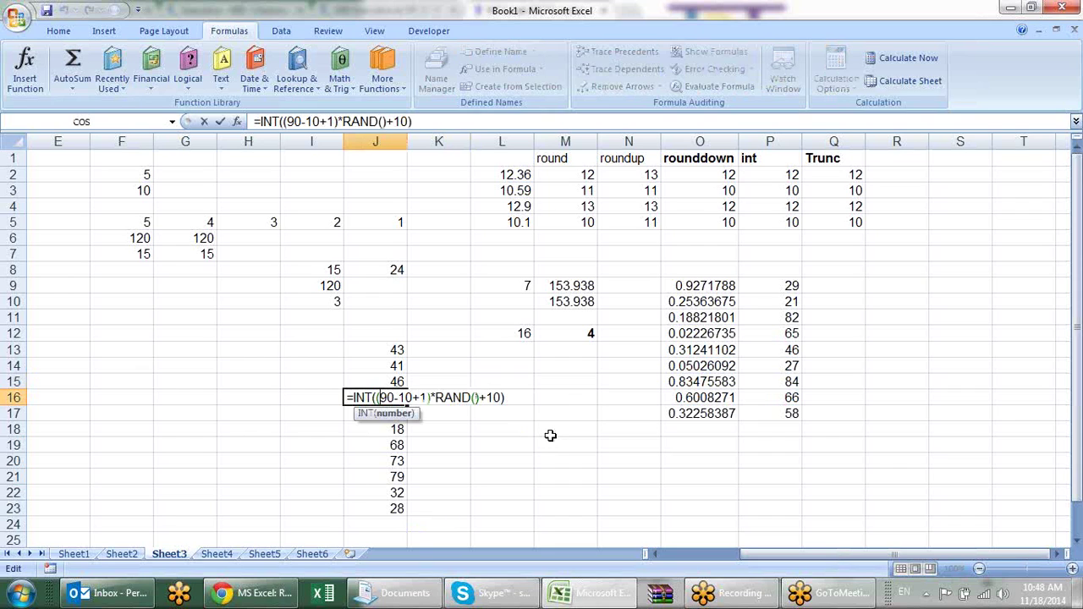
key(Escape)
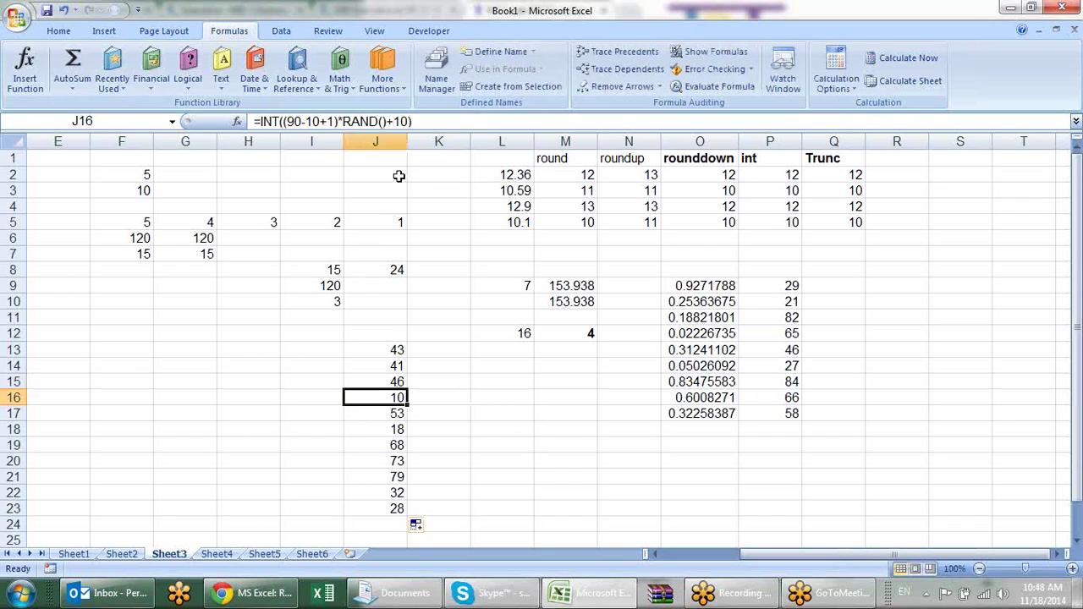
Step: Browse the Math & Trig function list without choosing, then switch to the empty Sheet4
click(343, 82)
drag(444, 169, 426, 402)
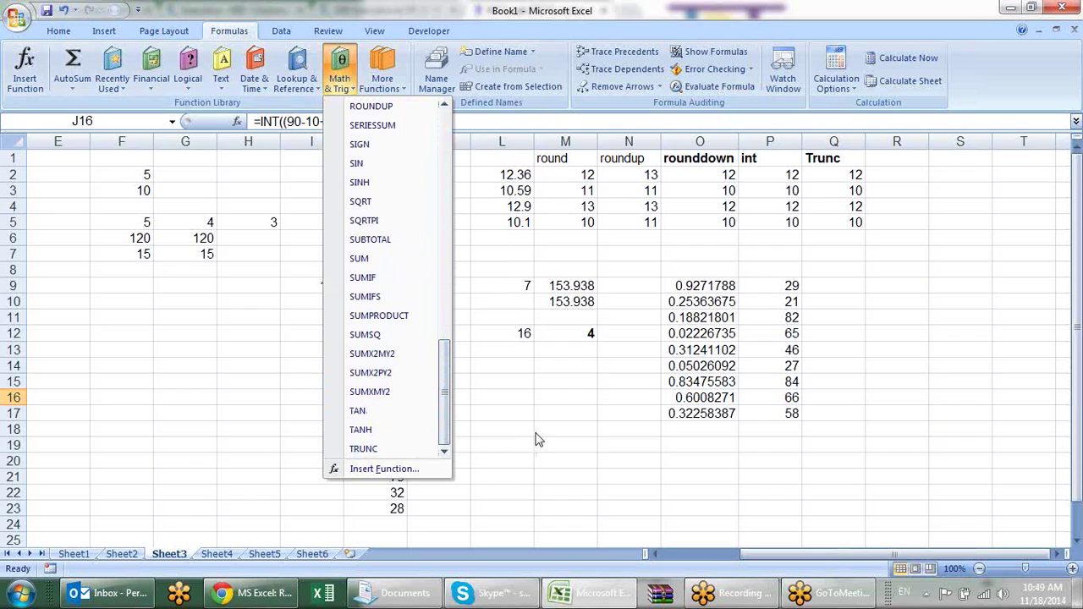
click(503, 415)
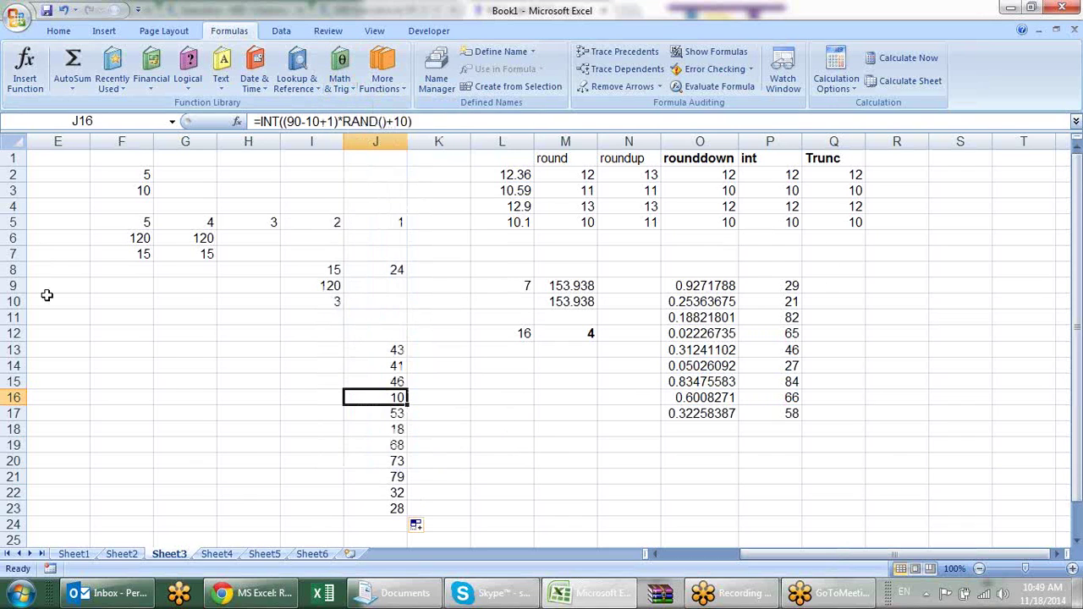
click(216, 554)
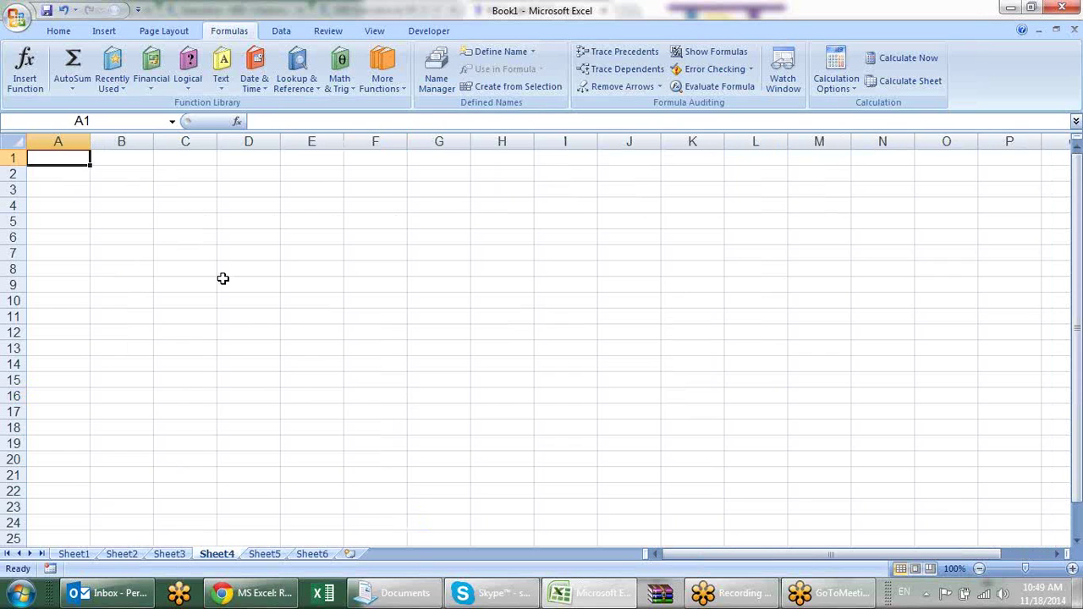
Step: Add a Name heading in A1 with sandeep in A2, filled down column A
text(Name)
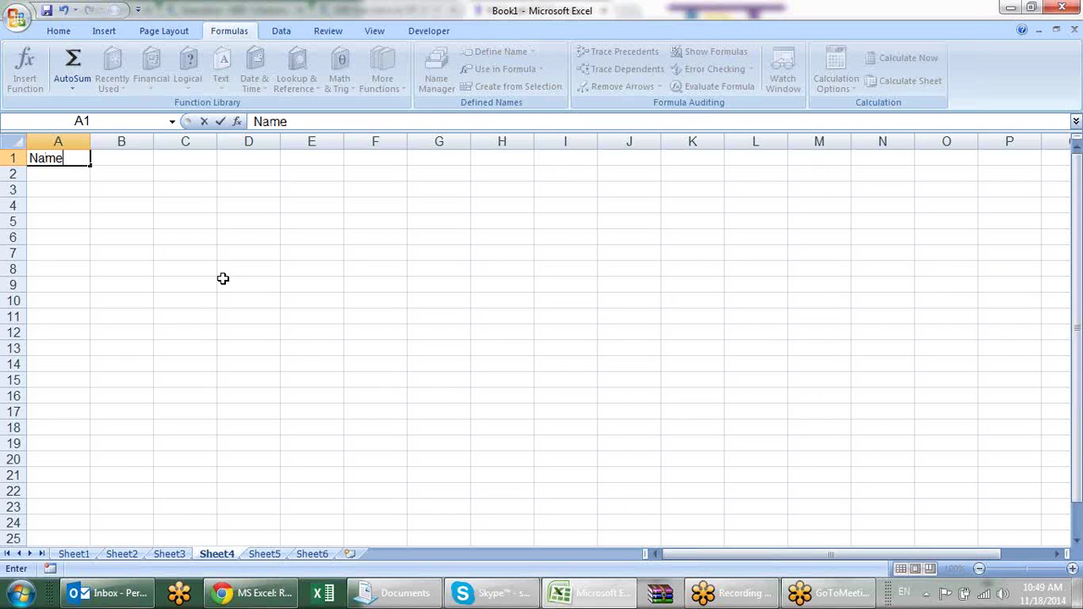
key(Tab)
key(Return)
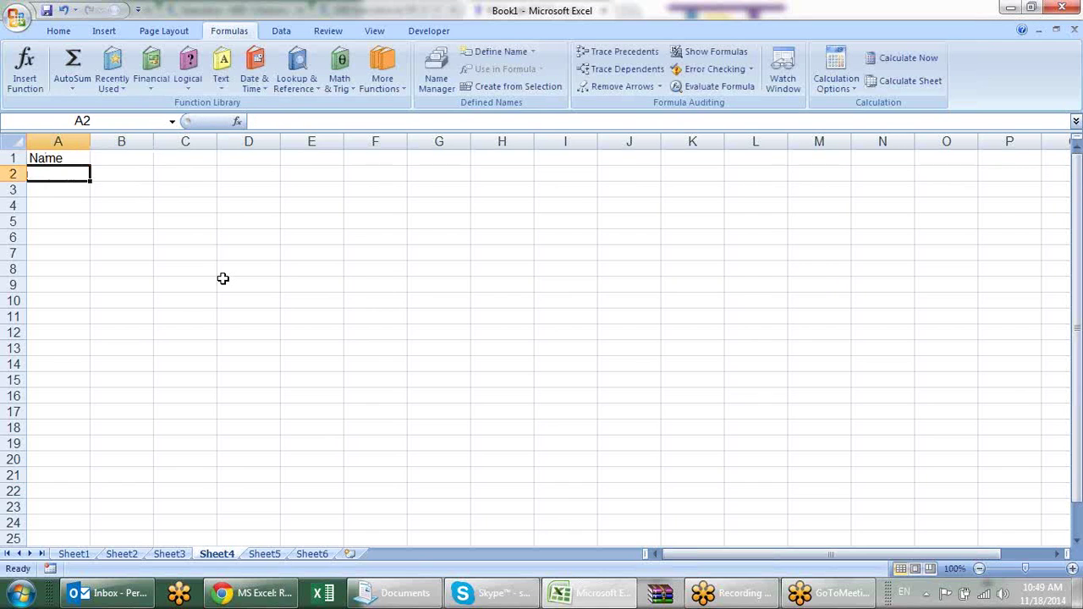
text(sandeep)
key(Return)
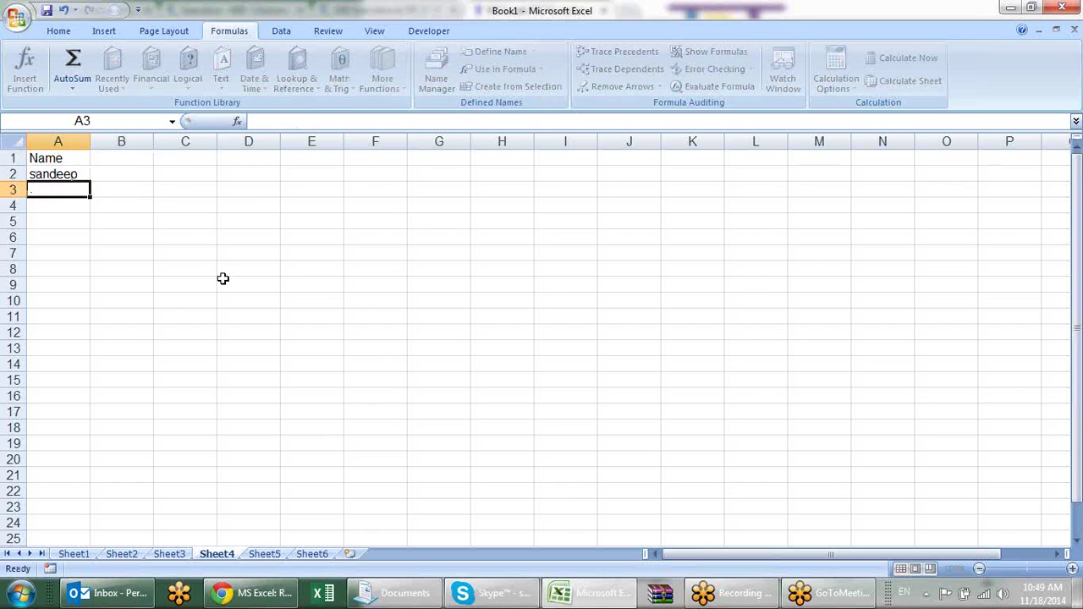
click(53, 169)
mouse_move(91, 181)
mouse_down()
mouse_move(85, 585)
mouse_move(85, 550)
mouse_up()
scroll(341, 367, up, 3)
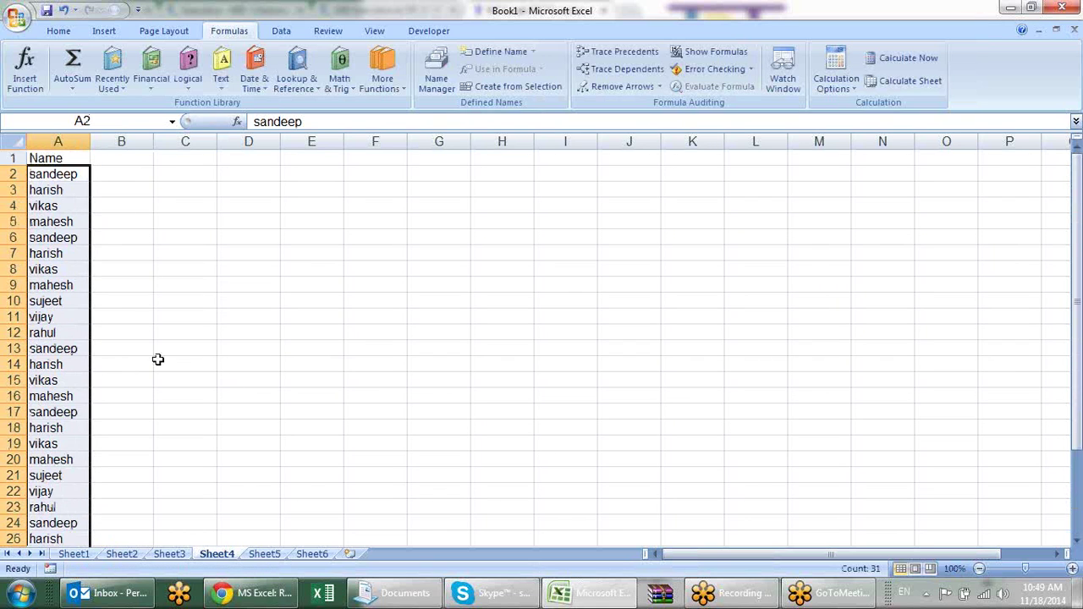
Step: Add a 'city' heading in B1 with palwal in B2, filled down column B
click(133, 160)
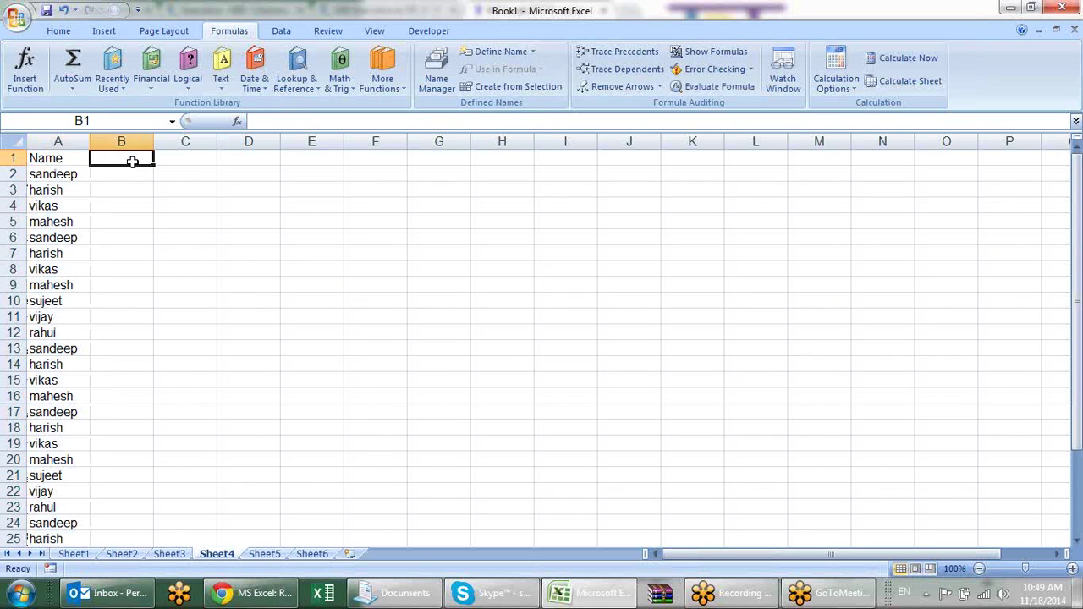
text(city)
key(Return)
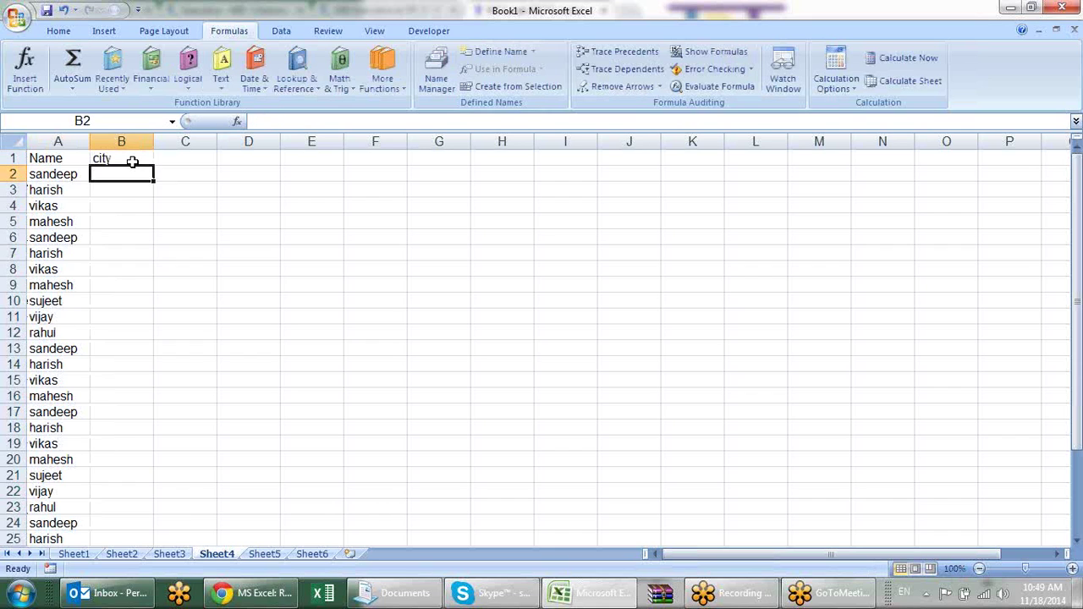
text(palwal)
key(Return)
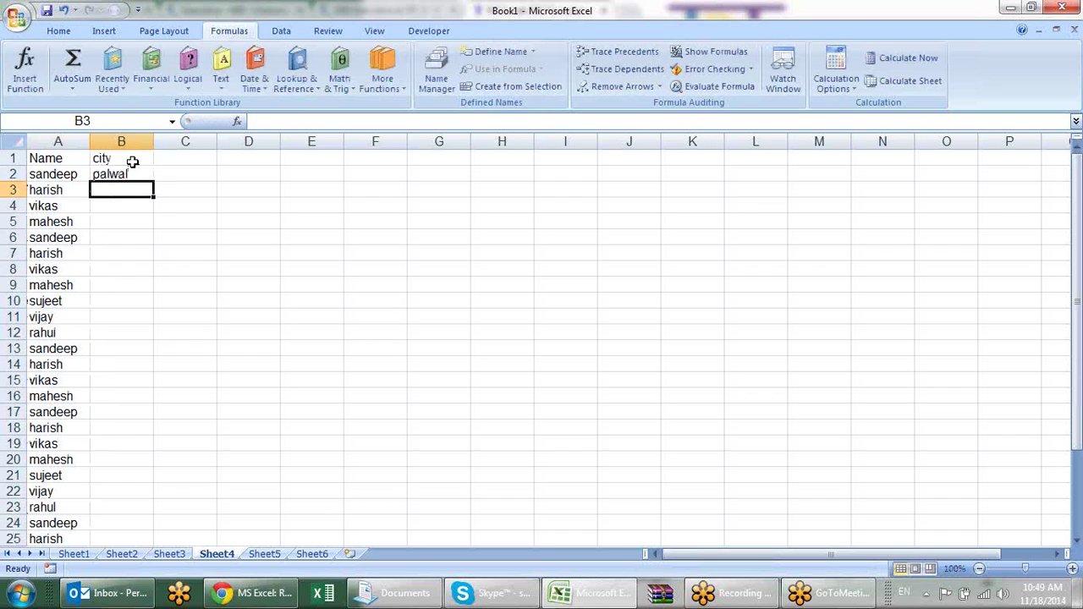
click(146, 171)
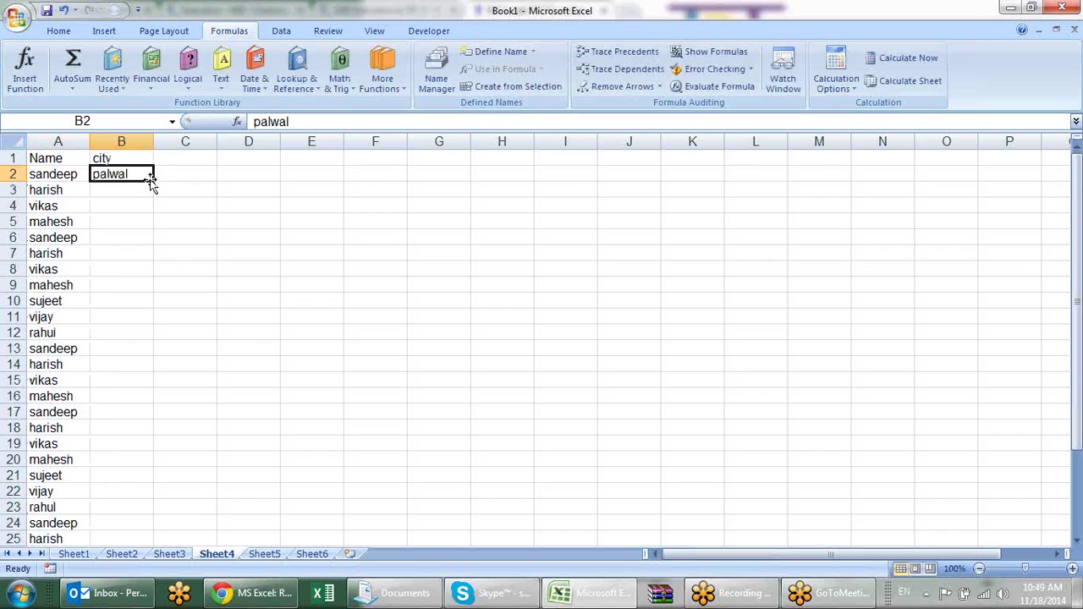
double_click(153, 181)
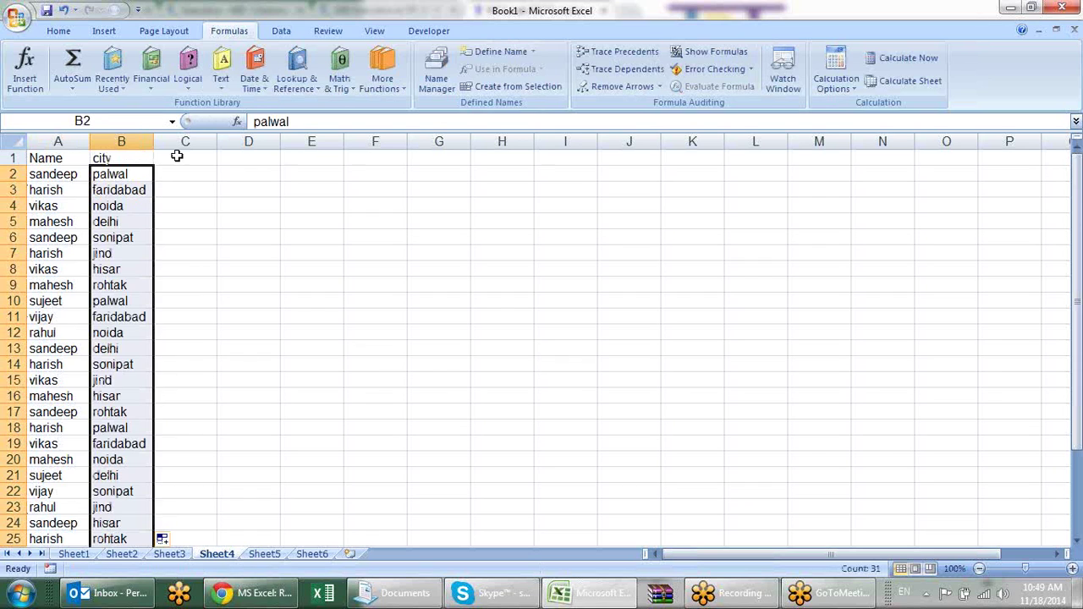
click(178, 156)
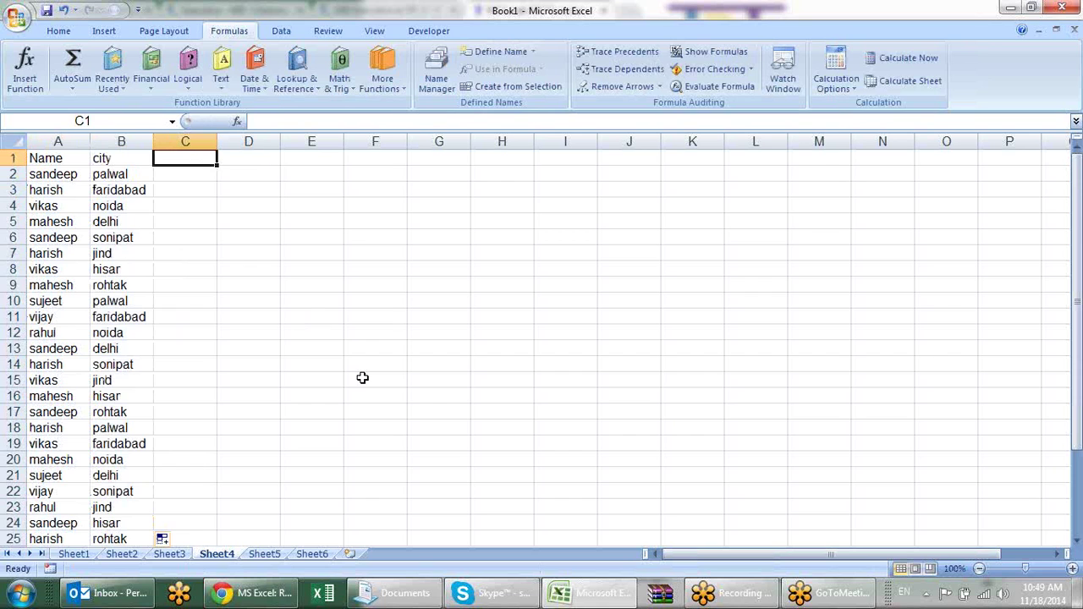
Step: Add a 'sales' heading in C1 and =RANDBETWEEN(10,90) in C2
text(sales)
key(Return)
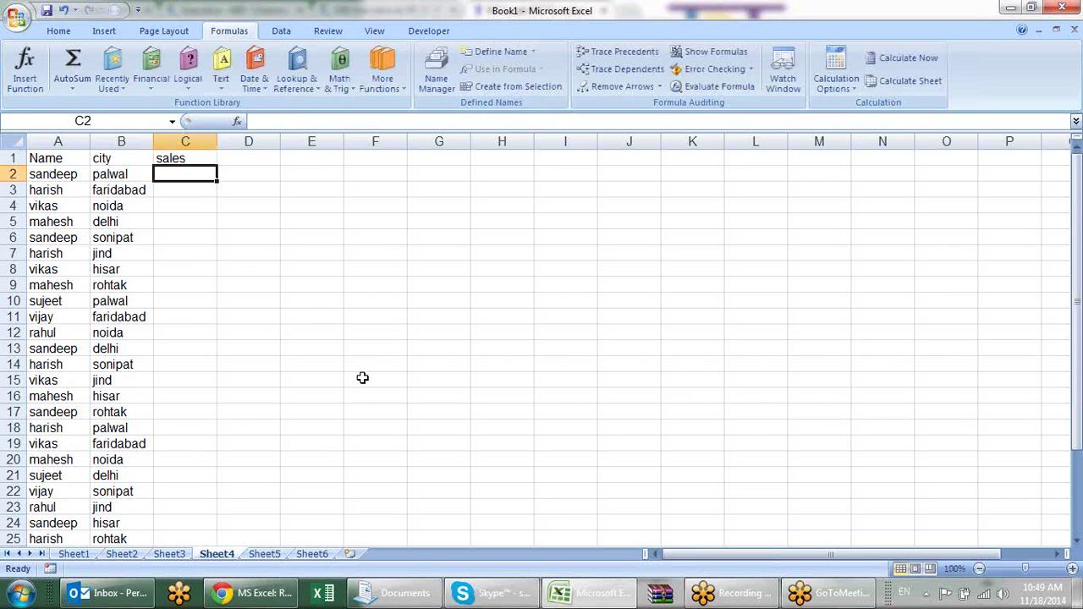
text(=ran)
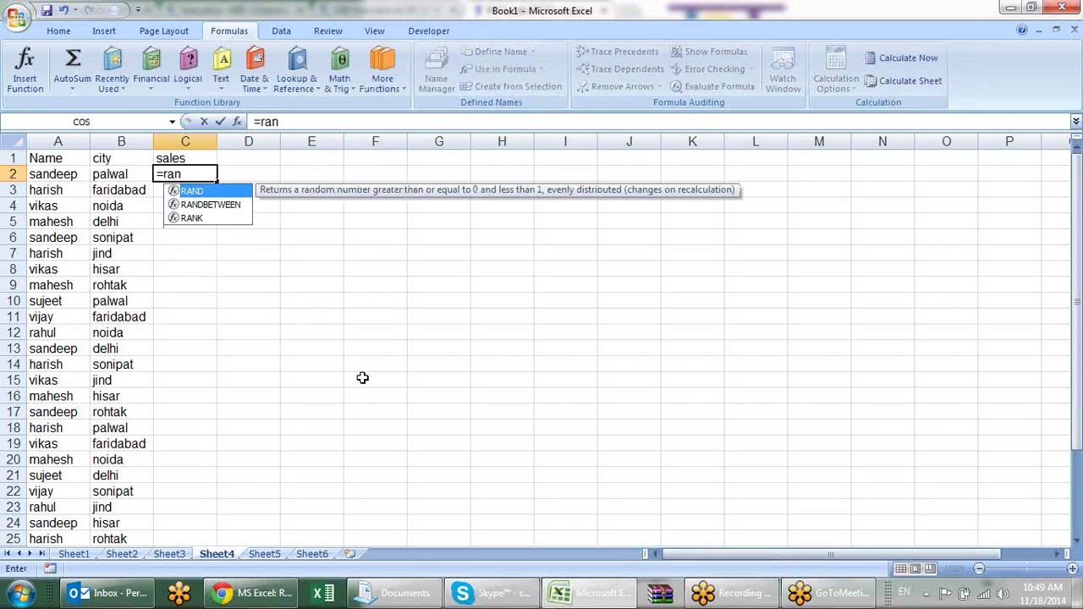
key(Down)
key(Tab)
click(362, 377)
text(1510)
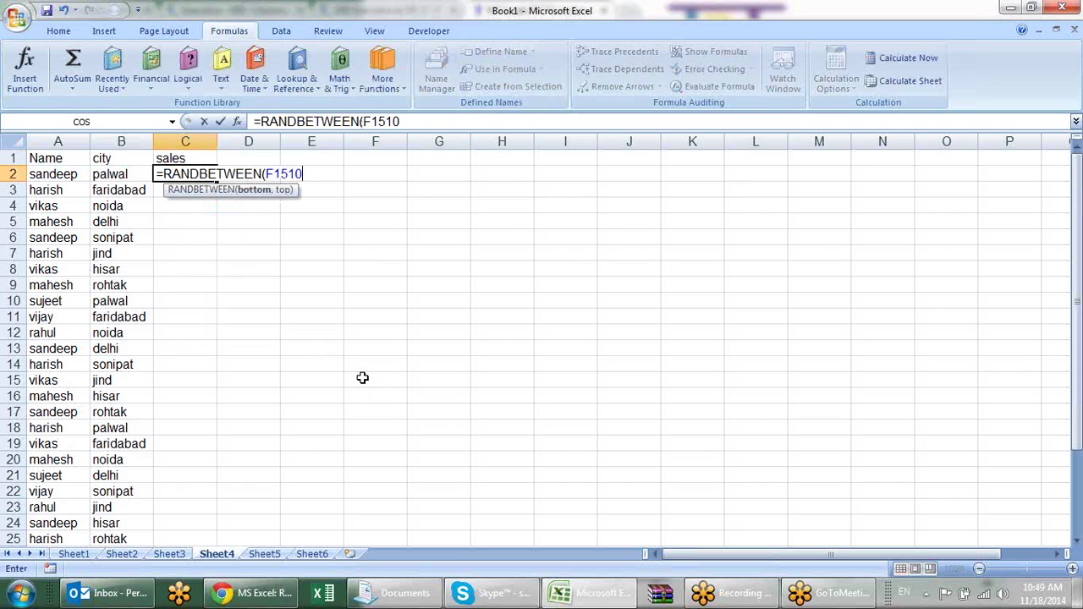
key(BackSpace)
key(BackSpace)
key(BackSpace)
key(BackSpace)
key(BackSpace)
text(10,90)
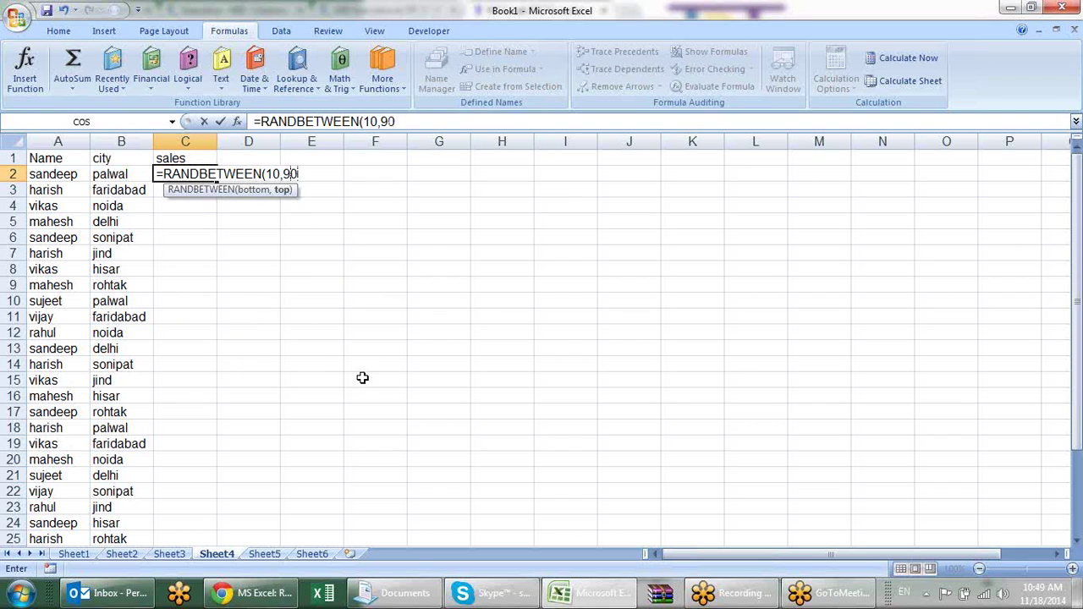
key(Return)
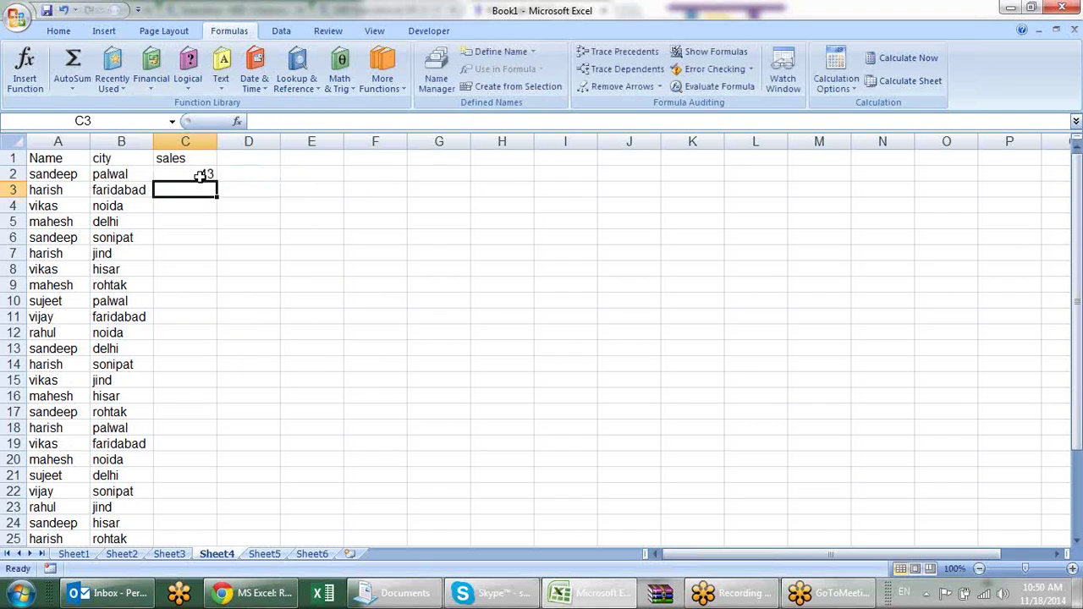
Step: Fill the random formula down the sales column and convert it to fixed values
click(205, 176)
double_click(216, 181)
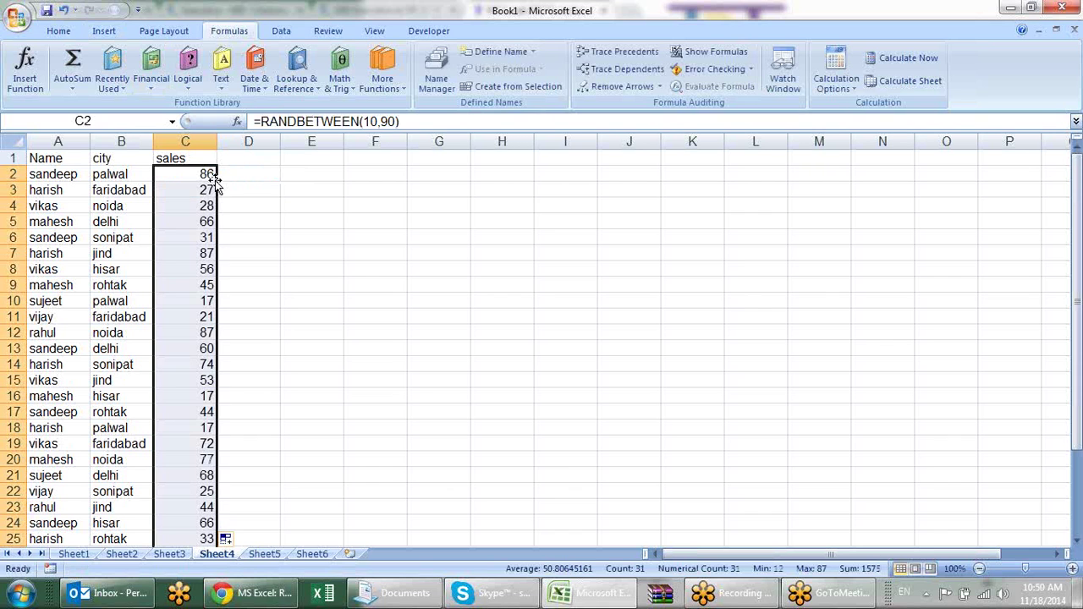
key(ctrl+c)
key(alt+e)
key(s)
key(v)
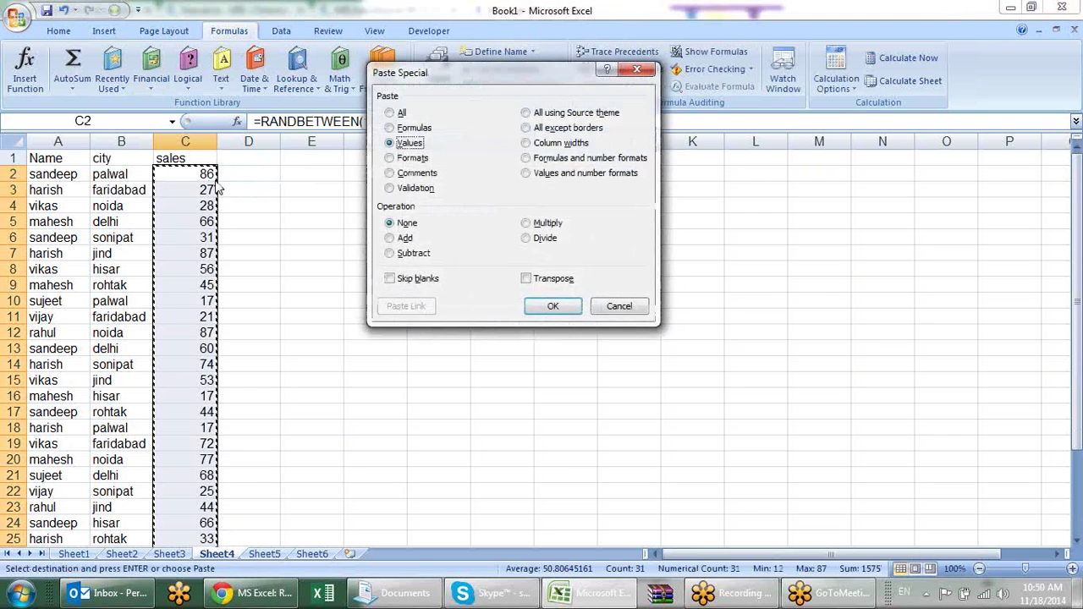
key(Return)
Step: Copy the first four names from A2:A5 into F4:F7
click(310, 173)
drag(74, 177, 76, 215)
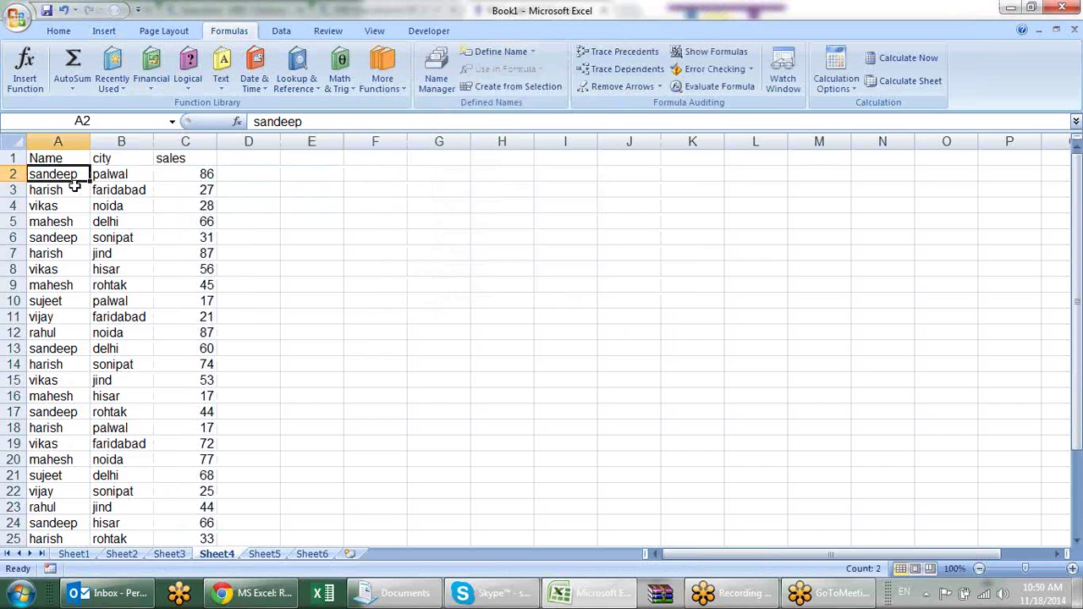
key(ctrl+c)
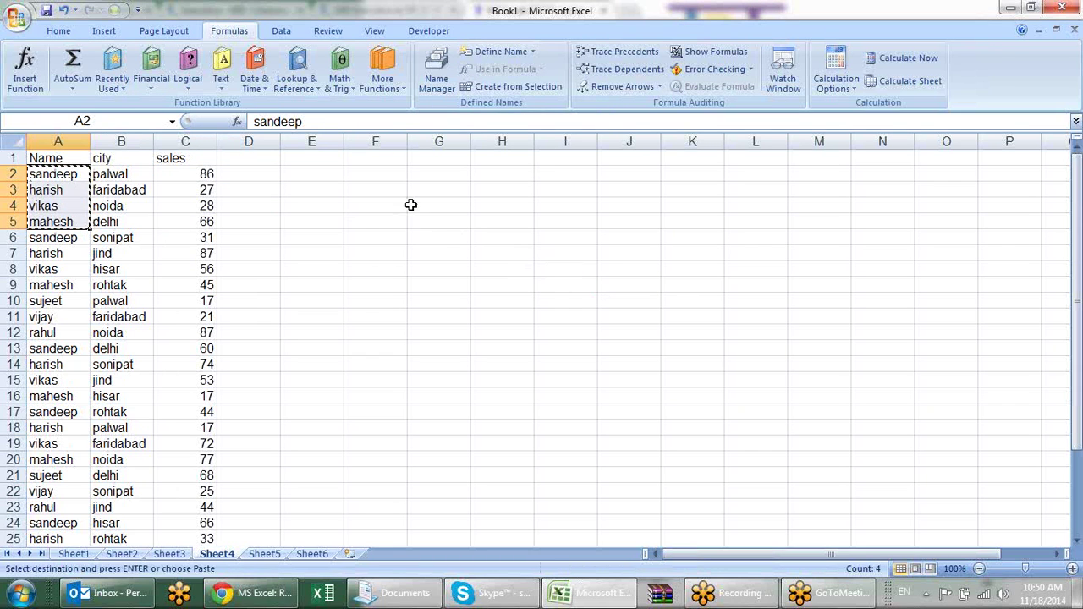
click(394, 201)
key(ctrl+v)
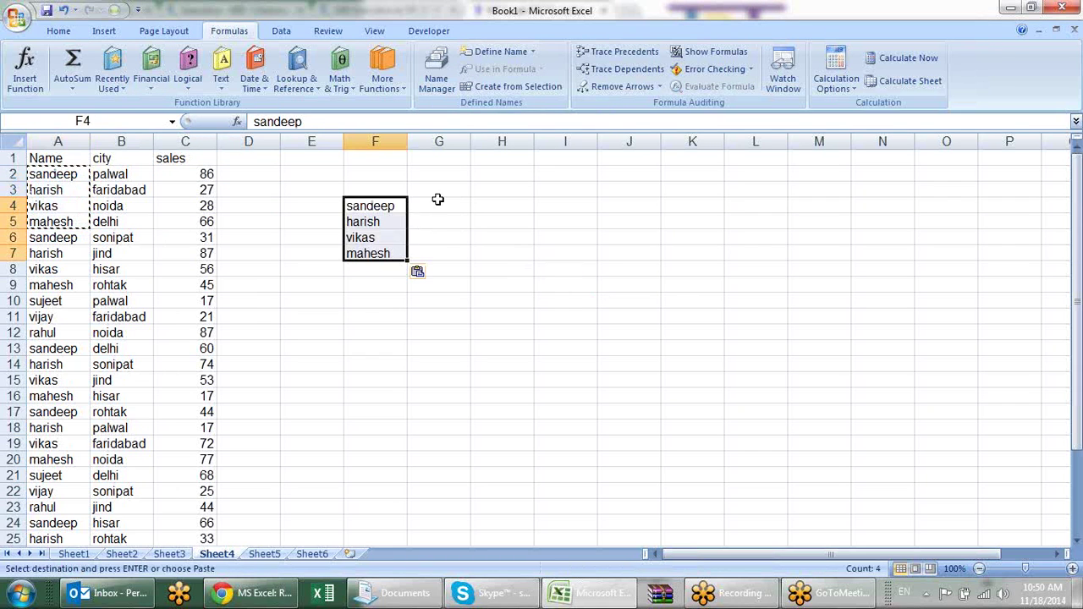
click(434, 203)
key(Escape)
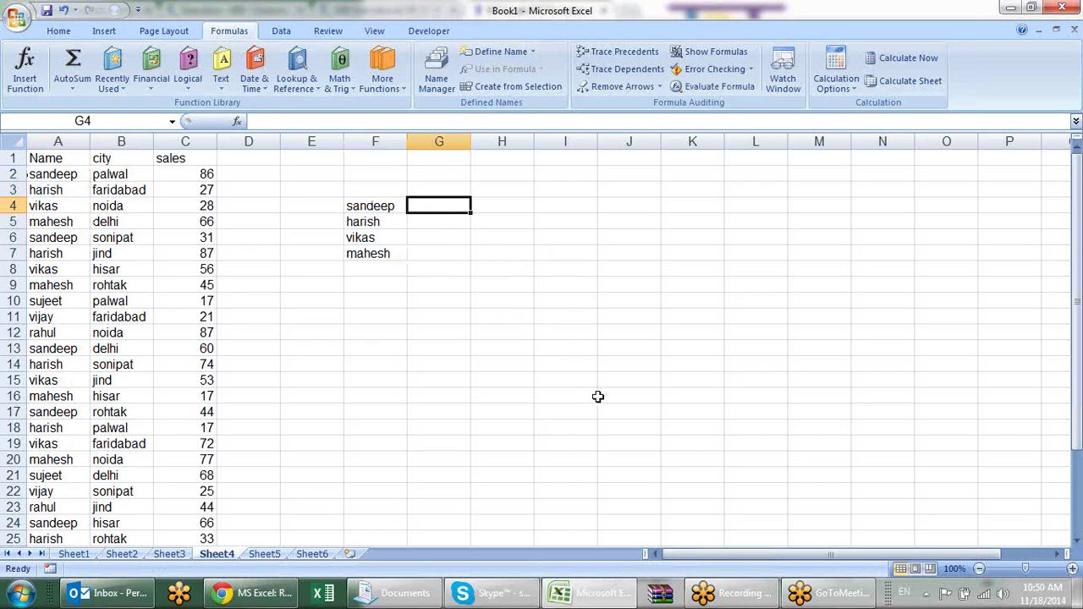
Step: Enter =SUMIF(A:A,F4,C:C) in G4 to total sandeep's sales
text(=s)
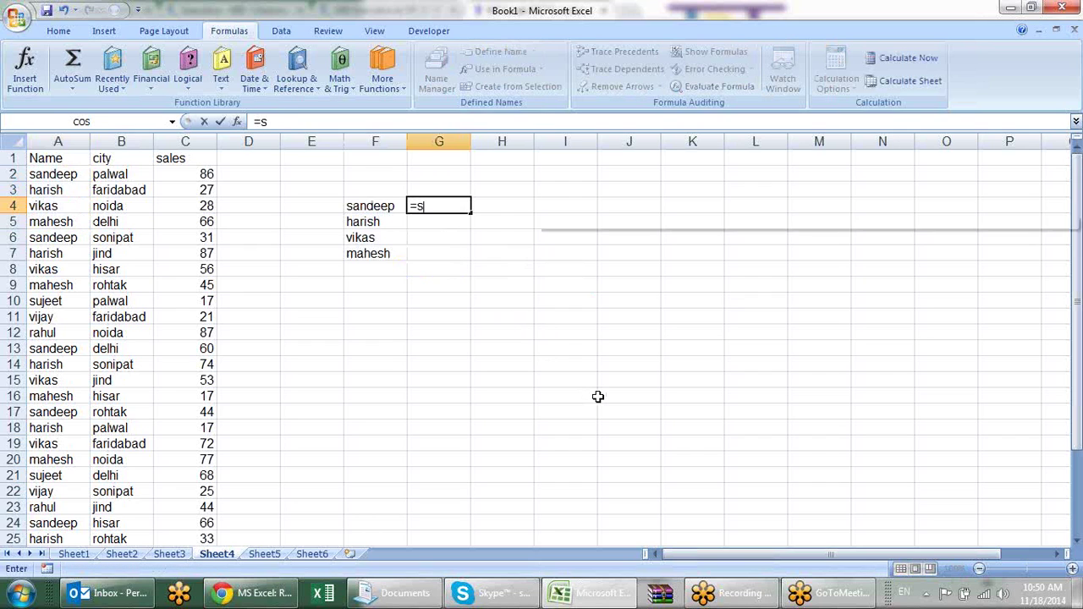
text(um)
key(Down)
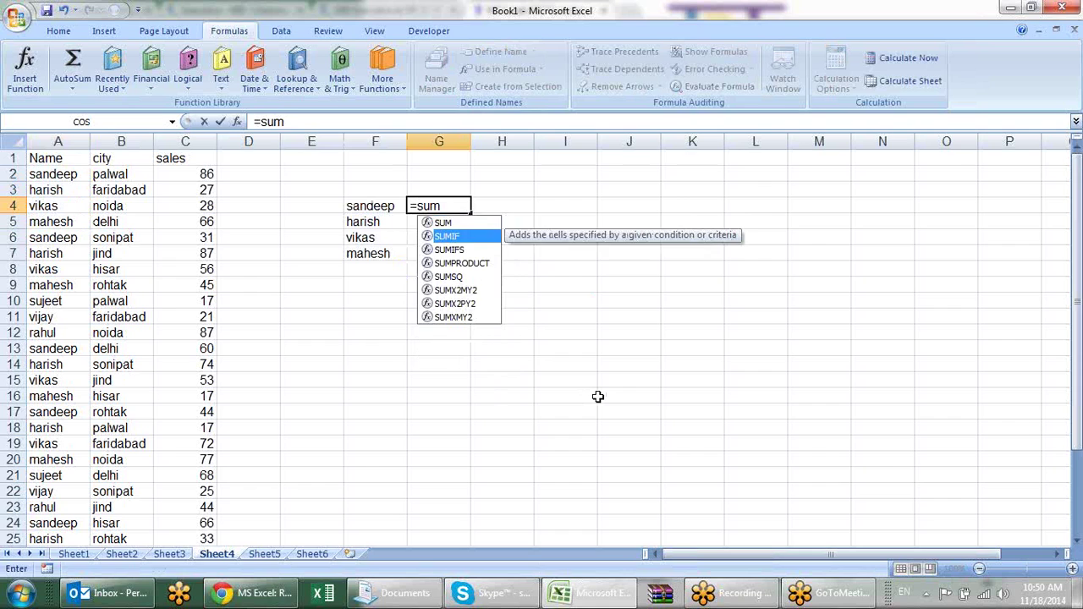
key(Tab)
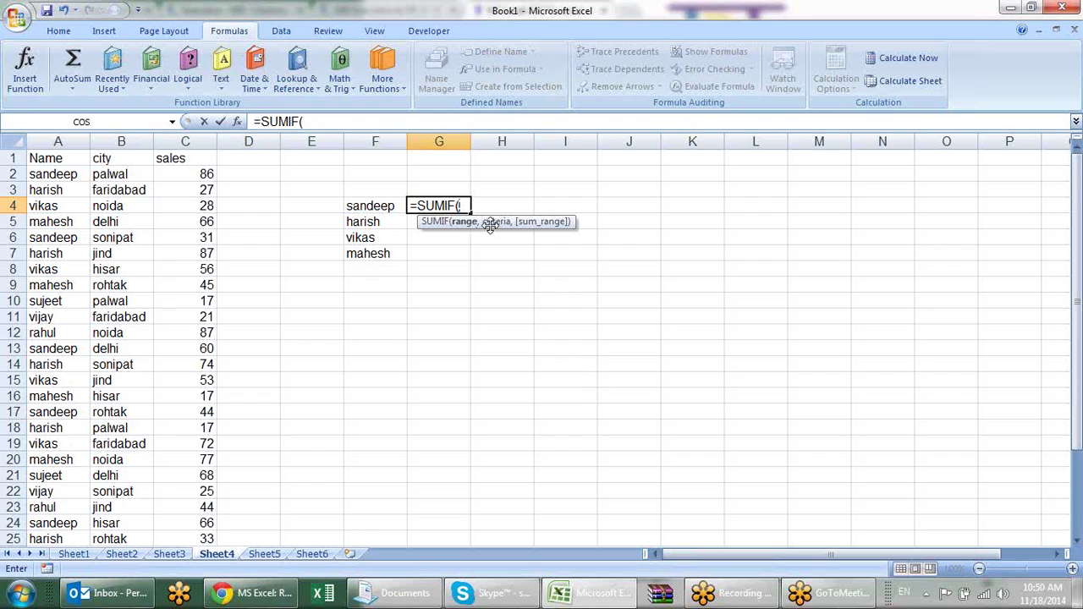
click(57, 140)
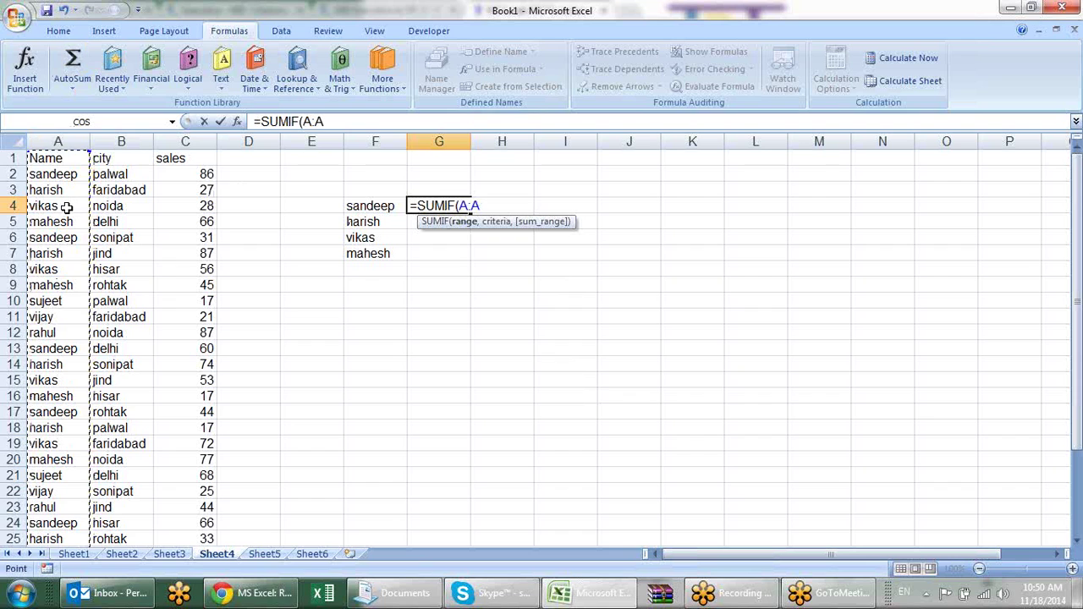
drag(53, 174, 68, 349)
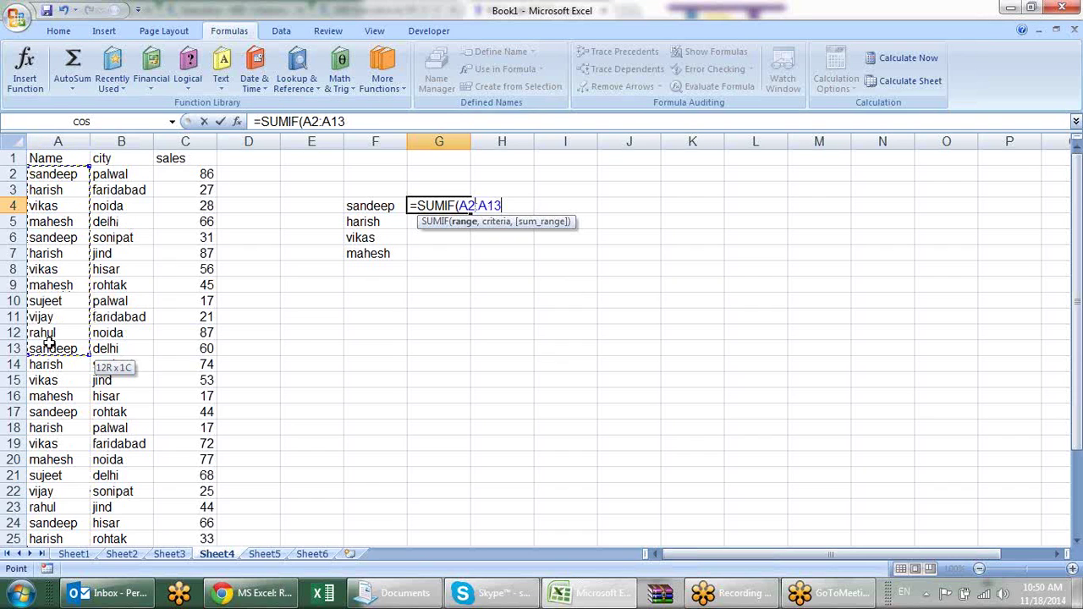
click(60, 140)
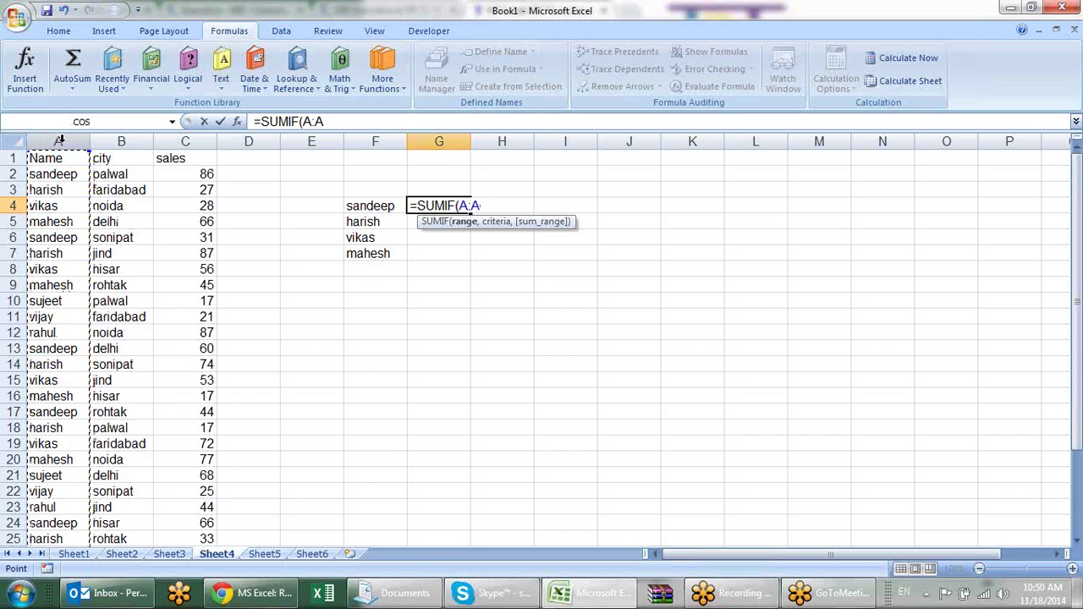
text(,)
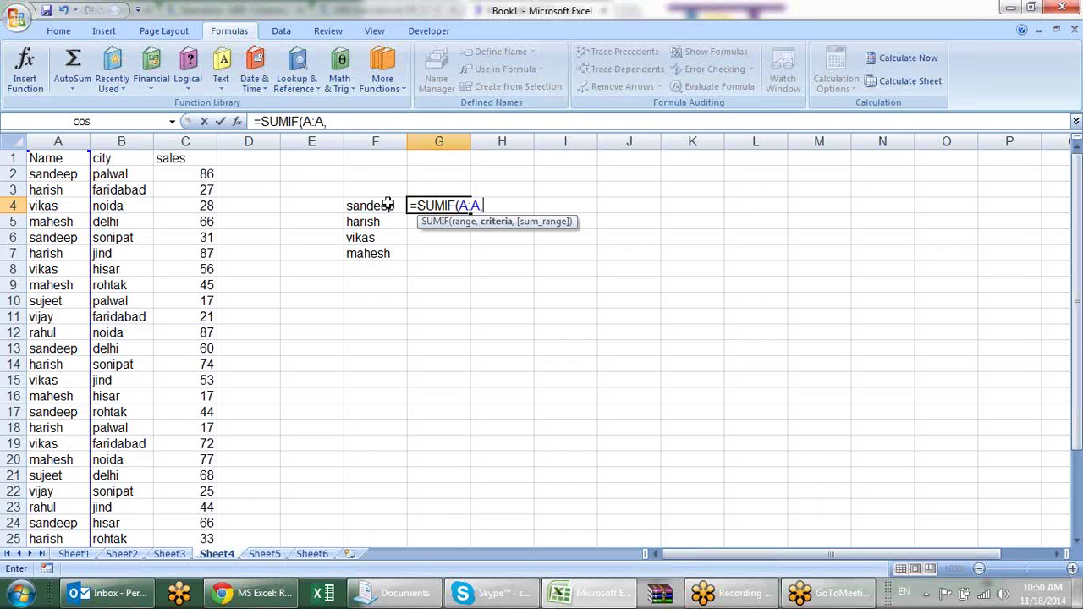
click(387, 205)
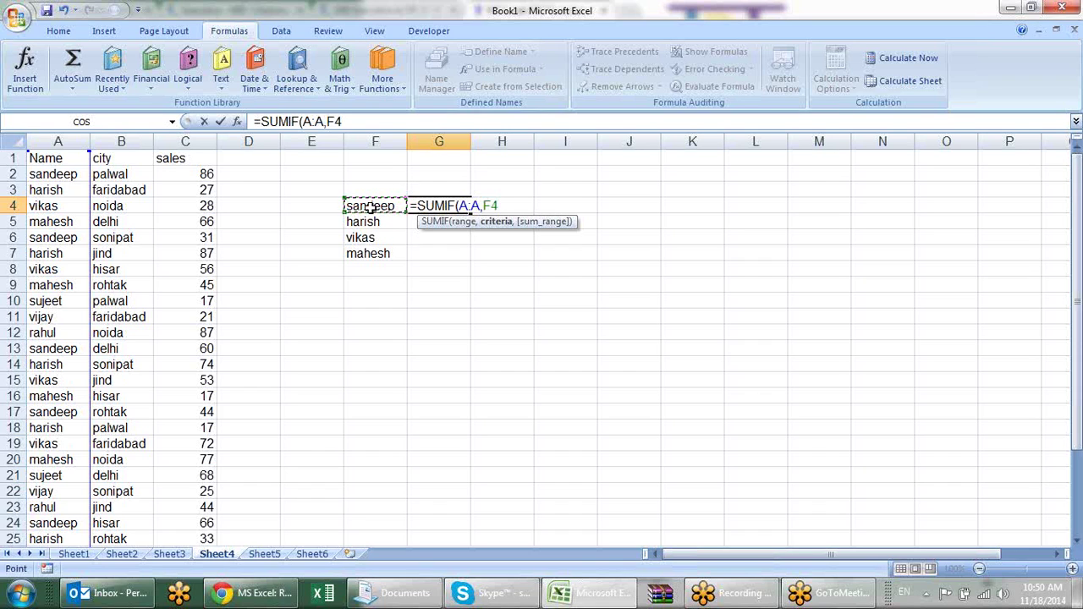
text(,)
click(207, 141)
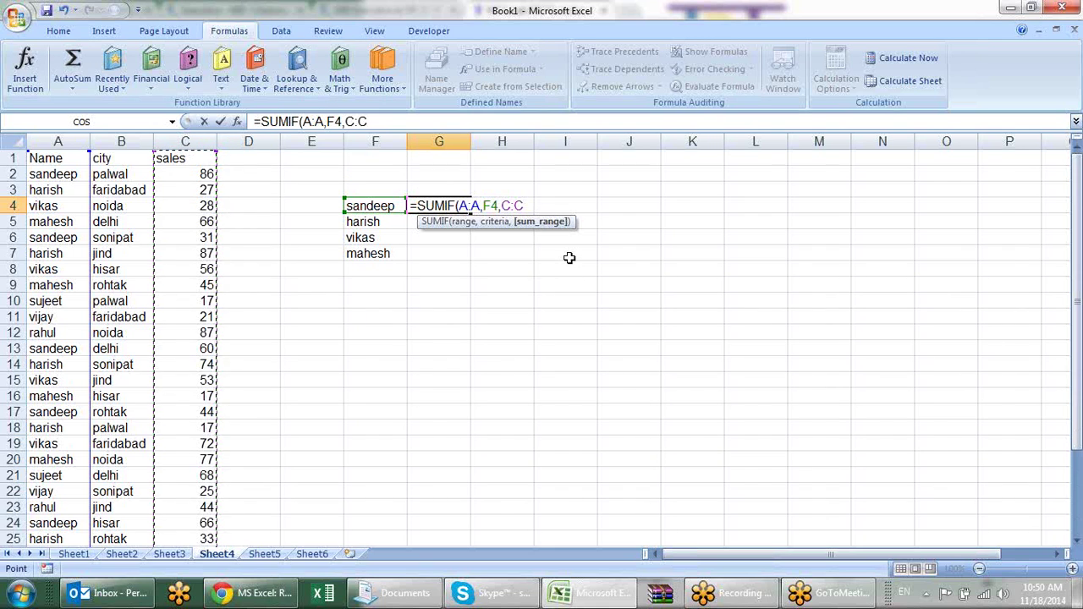
key(Return)
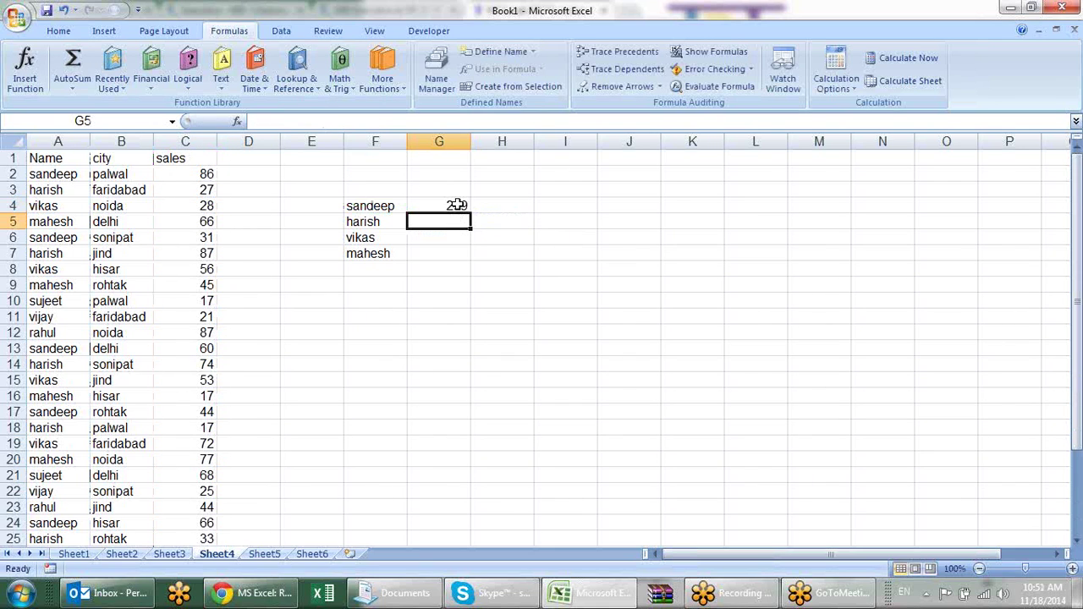
Step: Copy the SUMIF formula down to G7, giving 299, 318, 248 and 376
click(457, 205)
drag(470, 210, 470, 255)
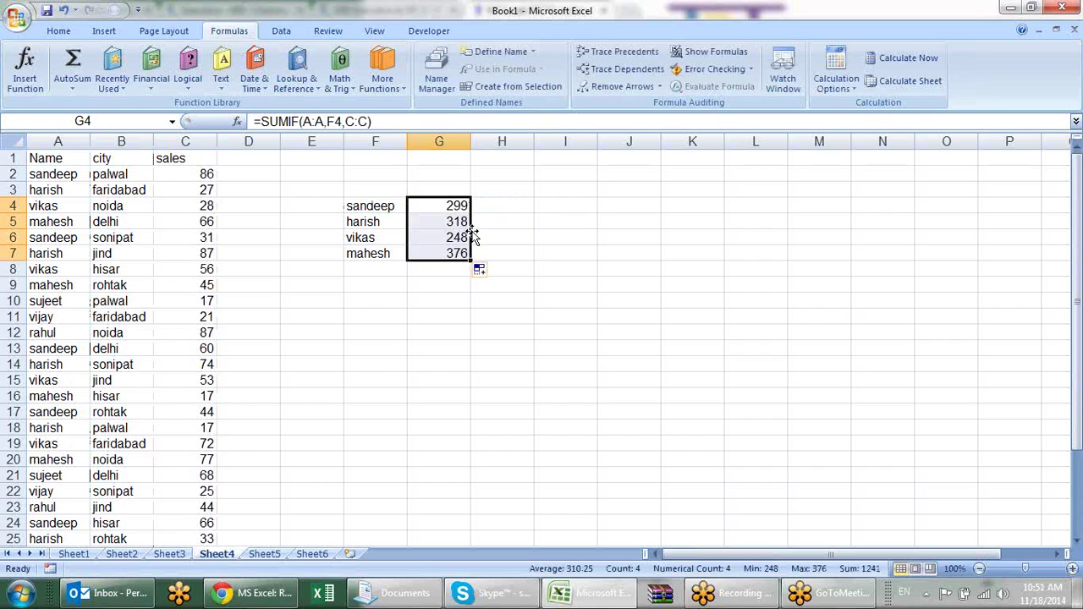
click(440, 209)
click(448, 222)
click(452, 237)
click(443, 254)
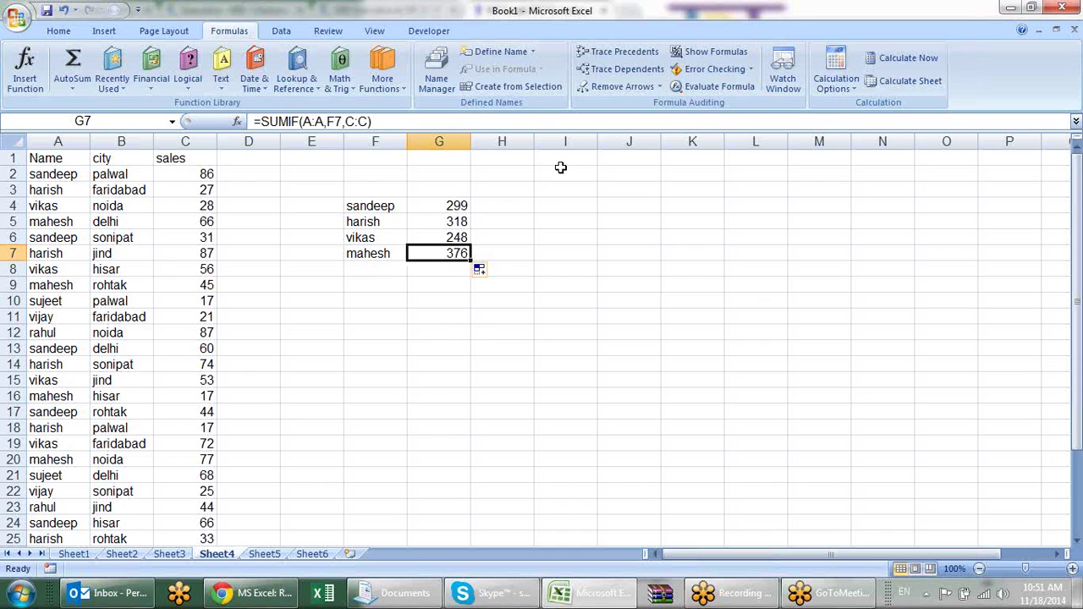
click(527, 190)
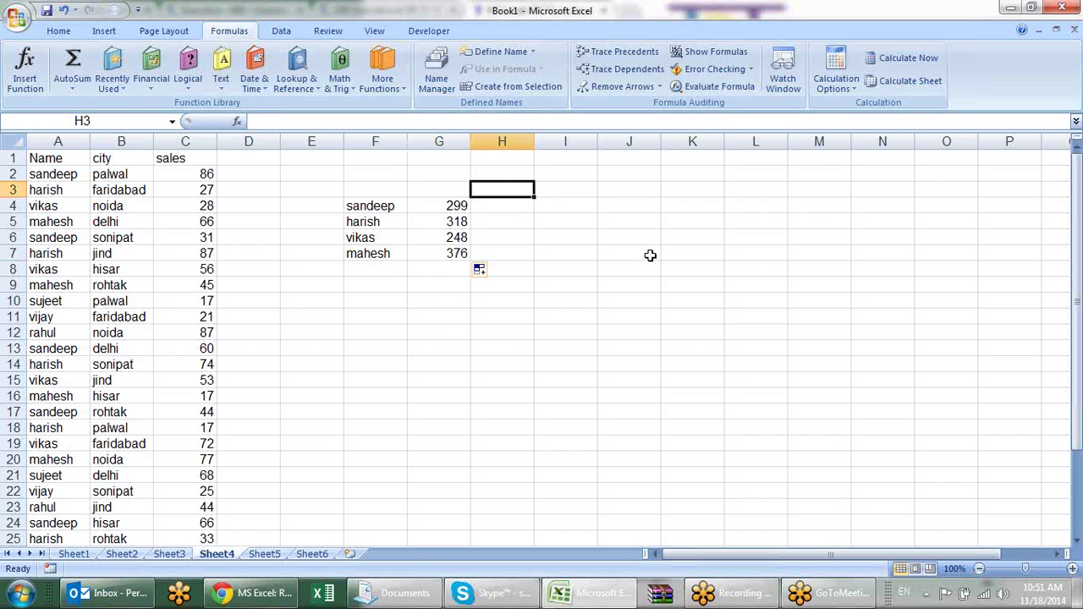
Step: Add a Palwal heading in H3 and enter =SUMIFS(C:C,A:A,F4,B:B,$H$3) in H4
text(Palwal)
key(Return)
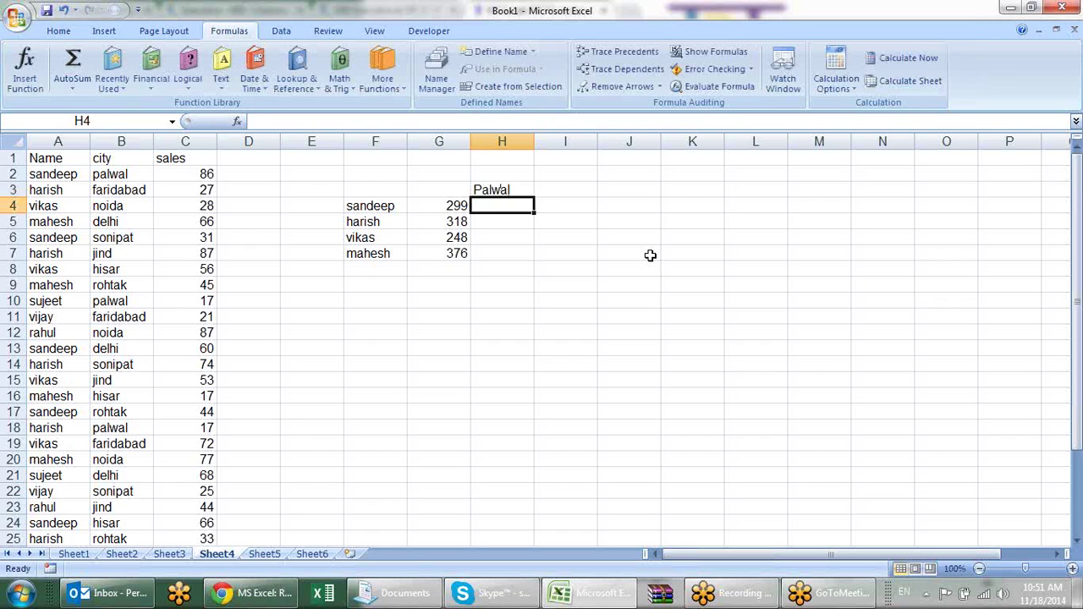
text(=)
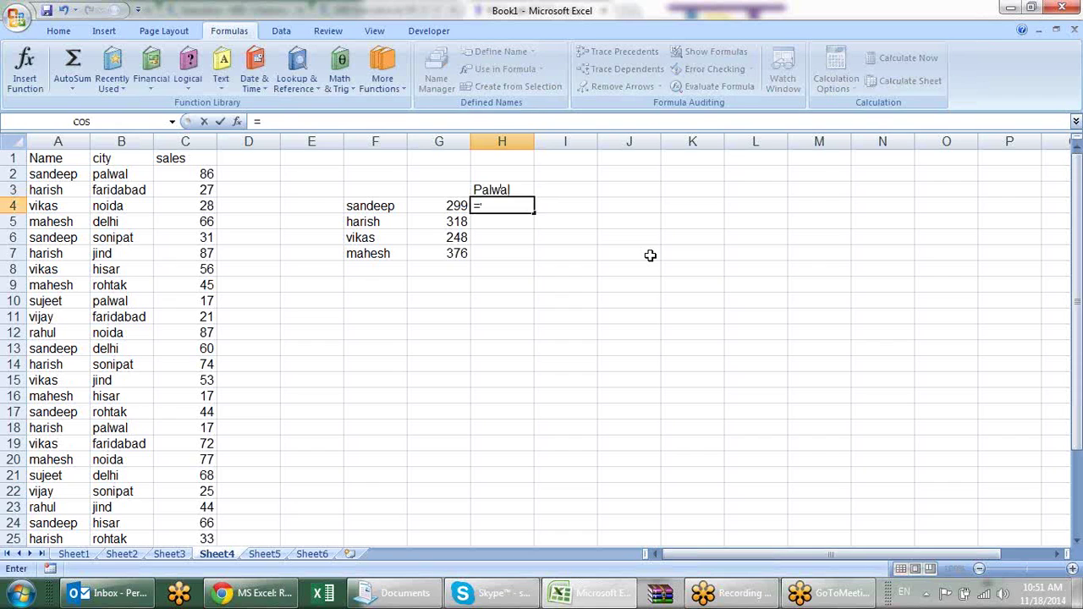
text(sum)
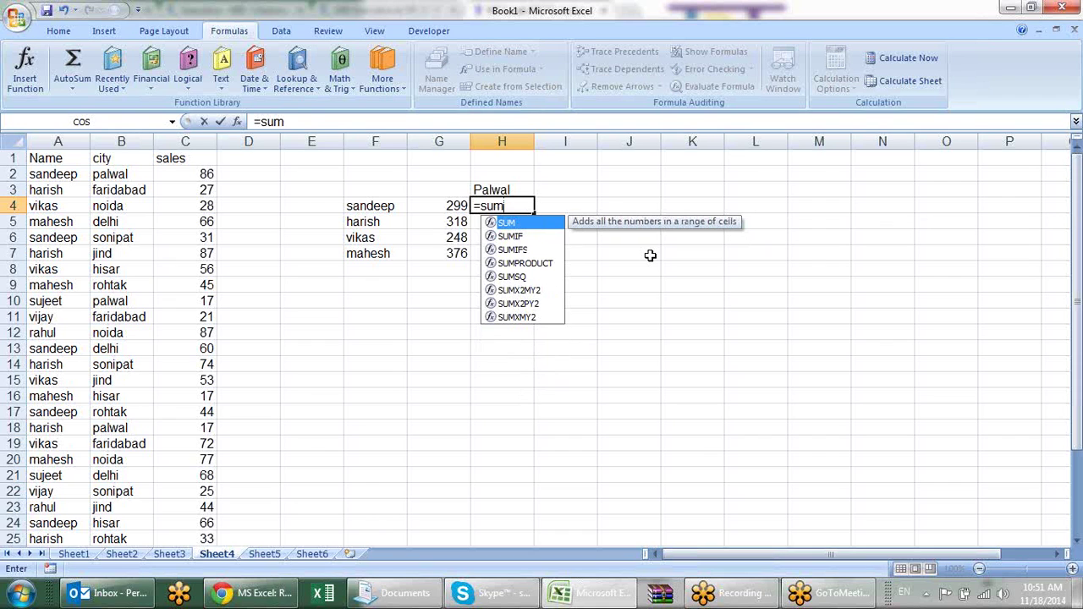
key(Down)
key(Down)
key(Tab)
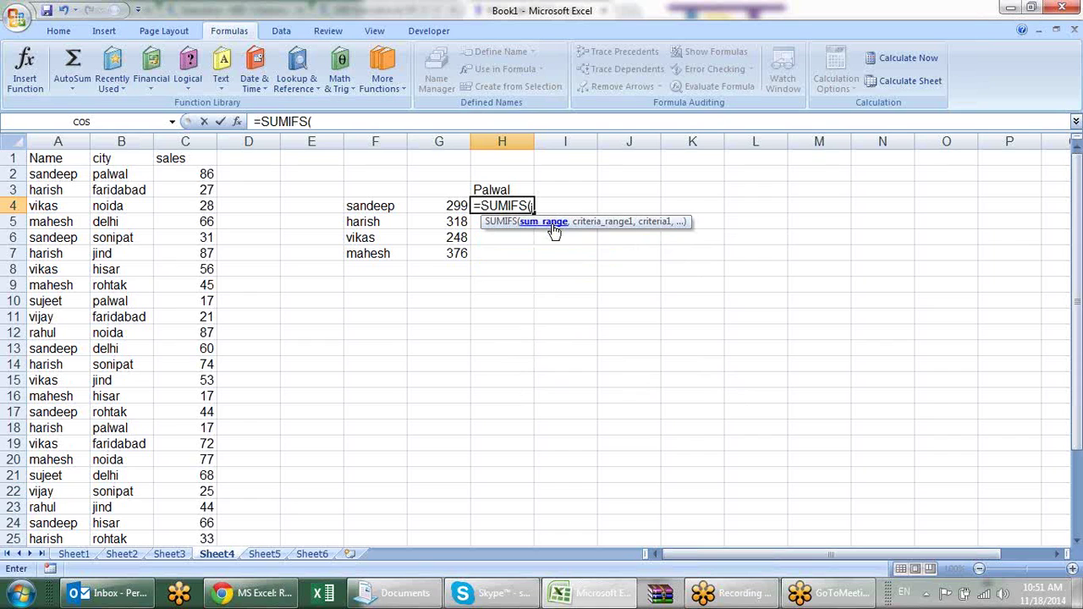
click(188, 141)
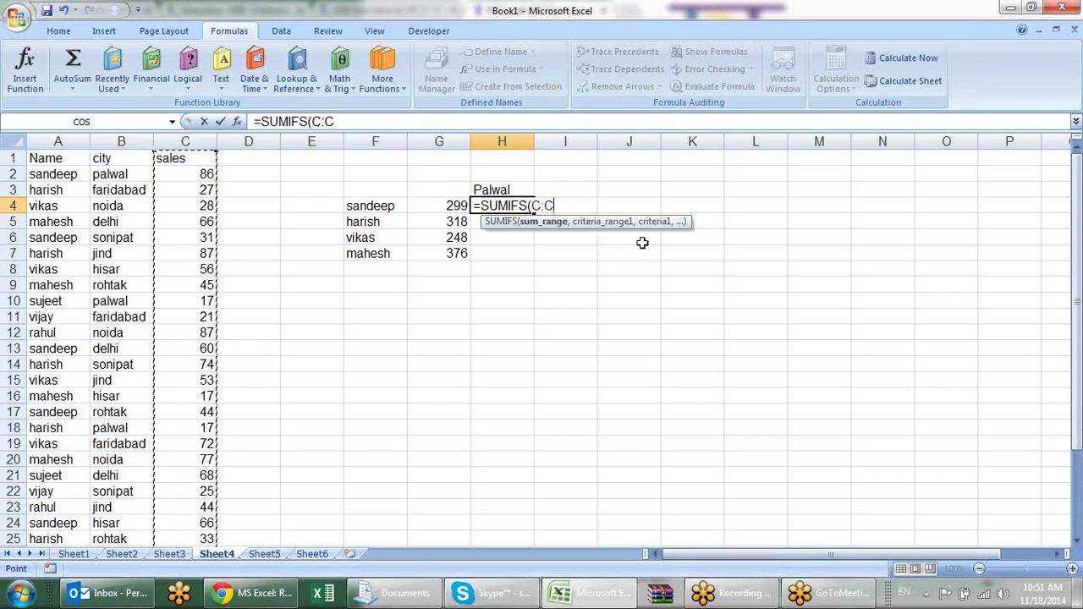
text(,)
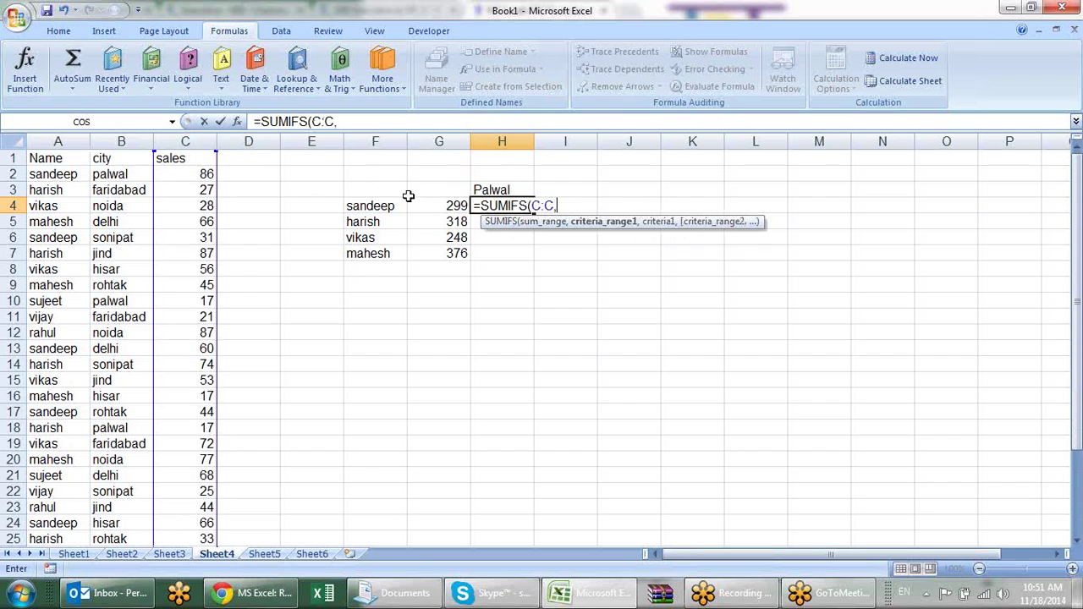
click(75, 142)
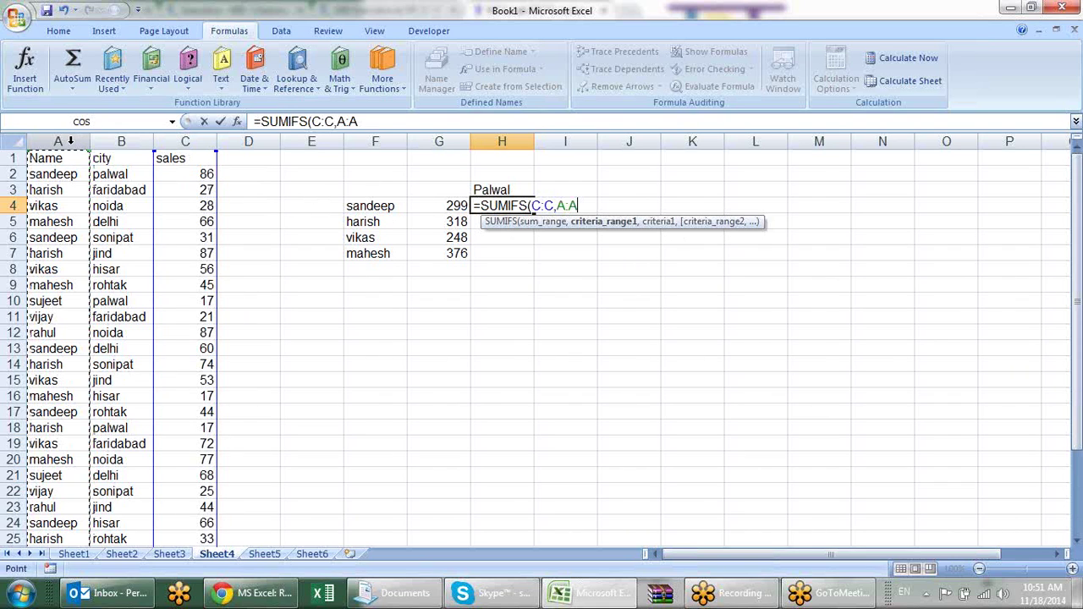
text(,)
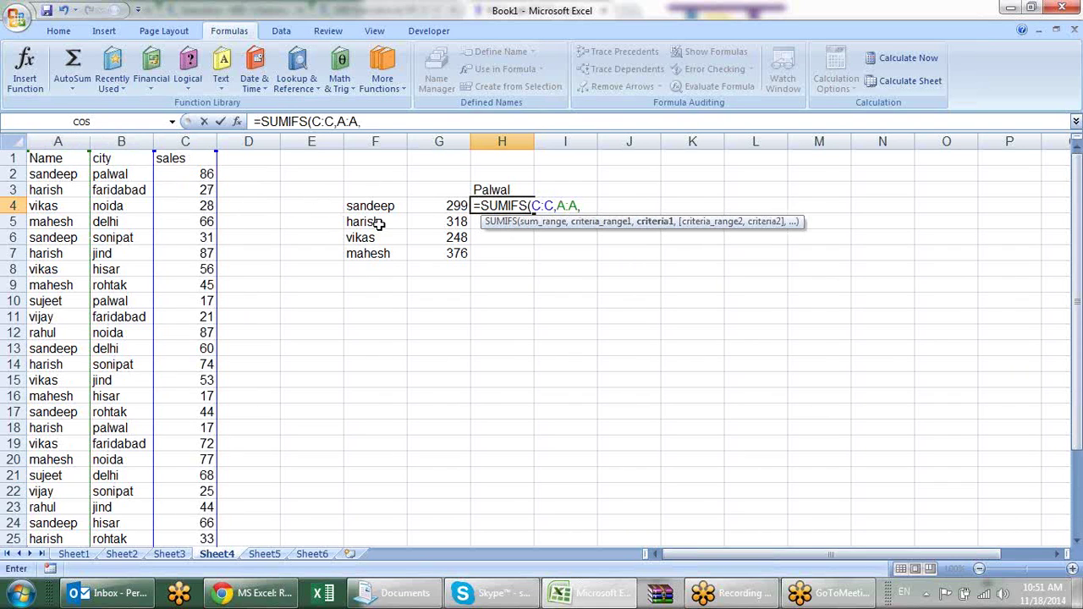
click(381, 205)
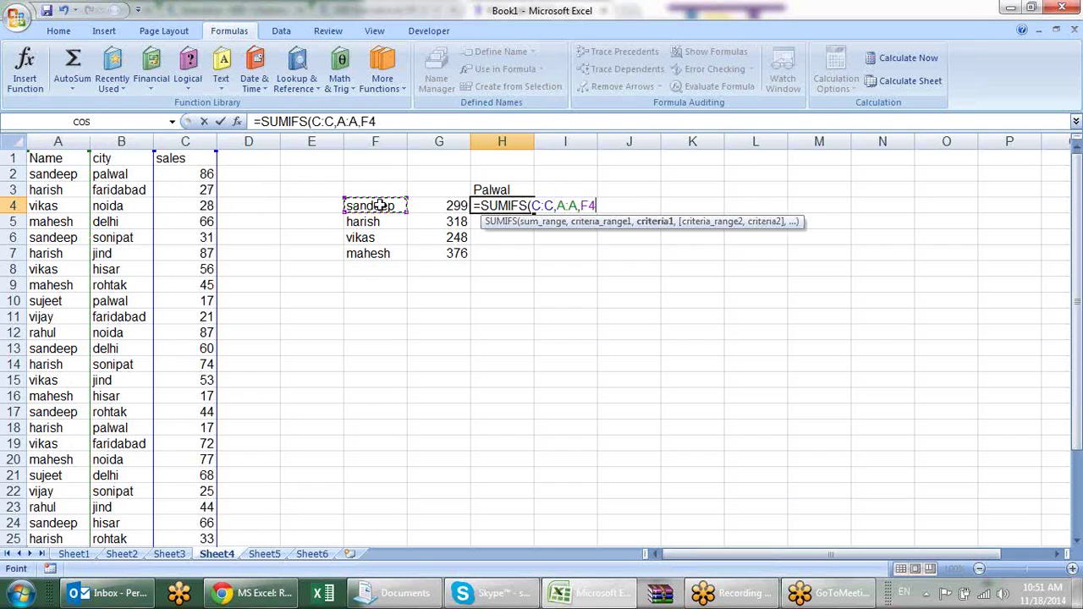
text(,)
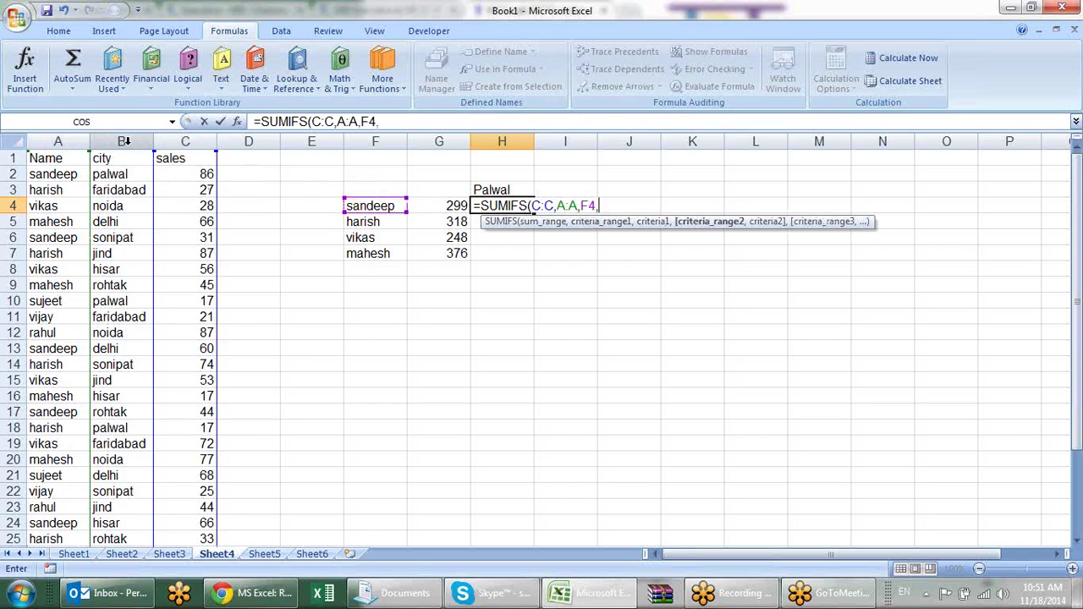
click(123, 141)
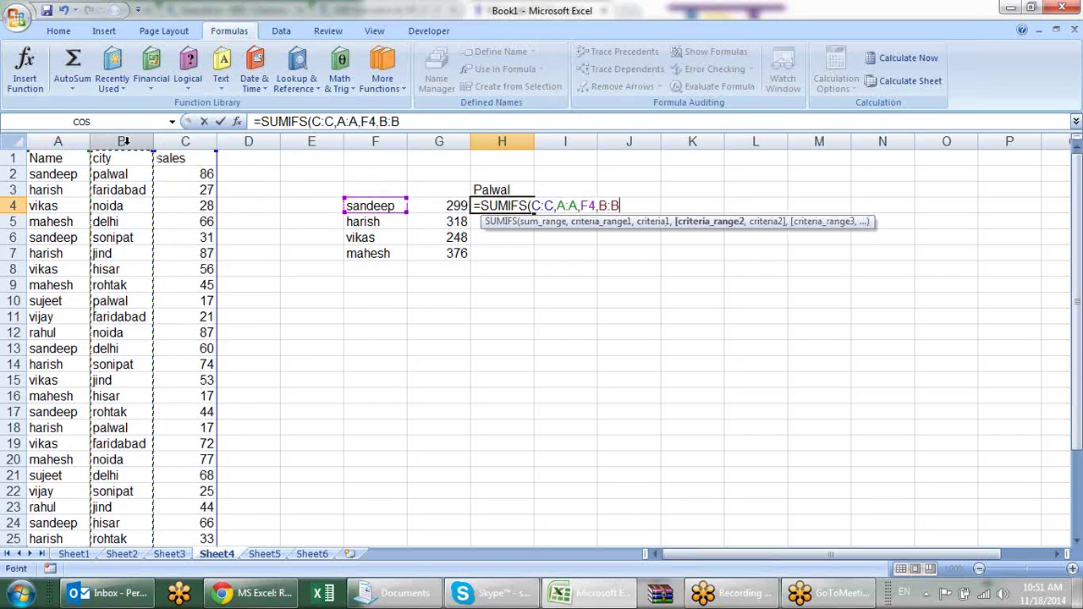
text(,)
click(479, 189)
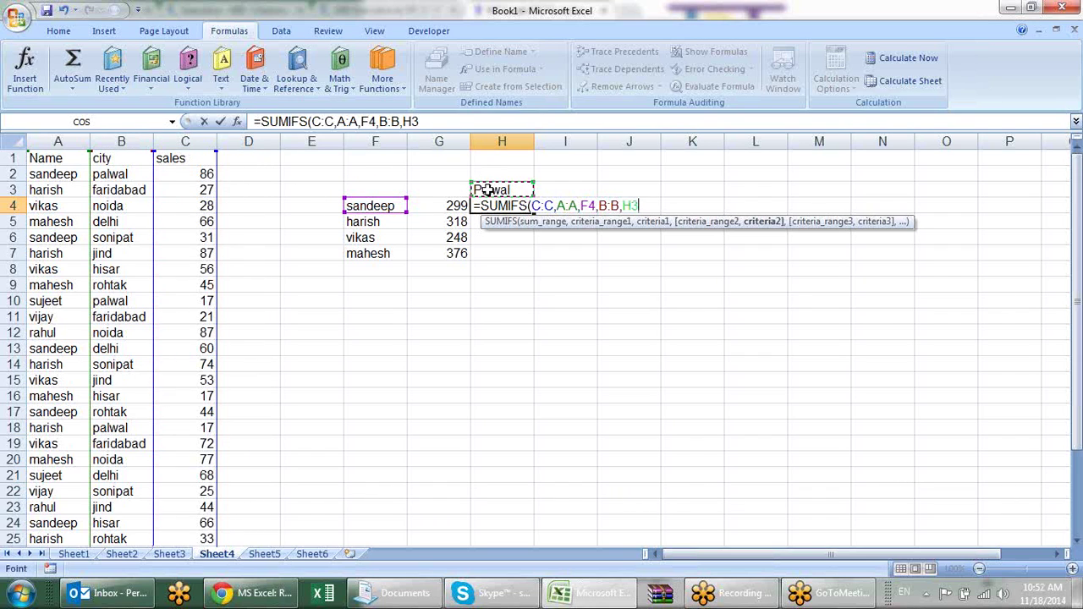
key(F4)
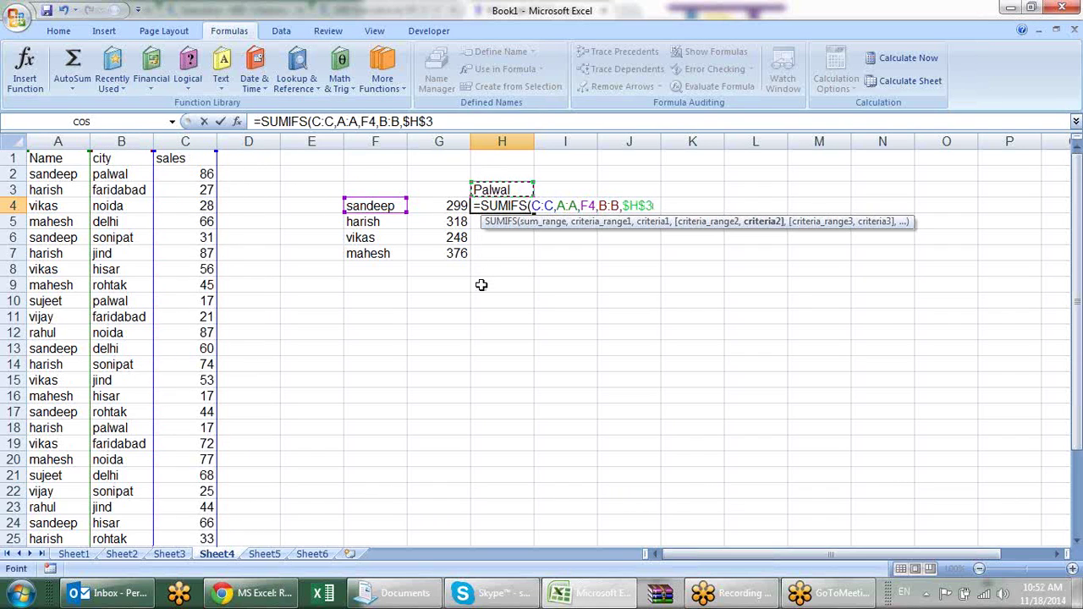
text())
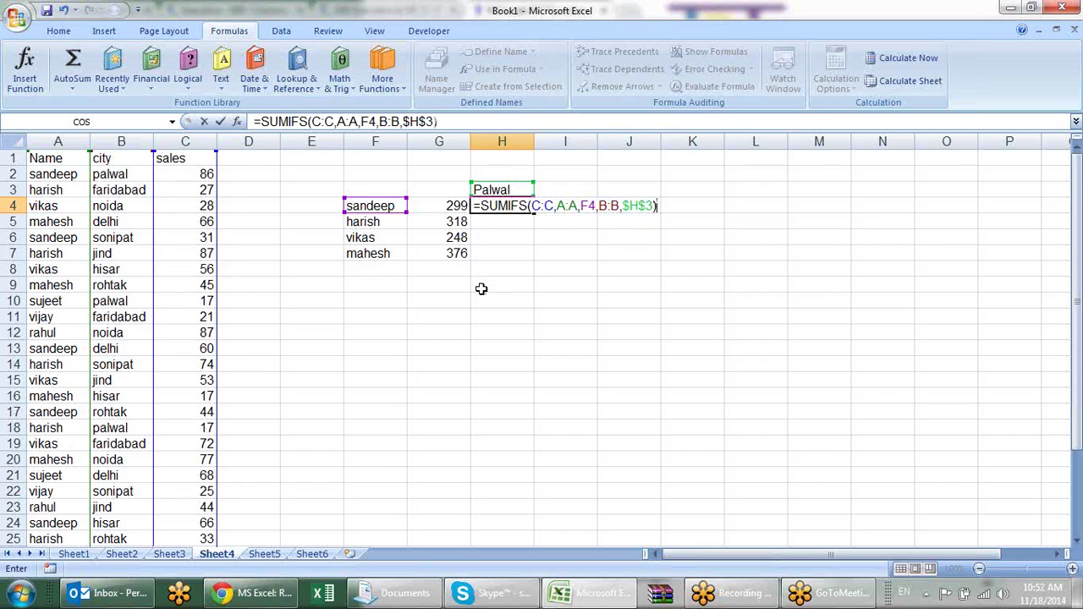
key(Return)
Step: Copy the SUMIFS formula down to H7, giving 86, 17, 17 and 0
click(526, 208)
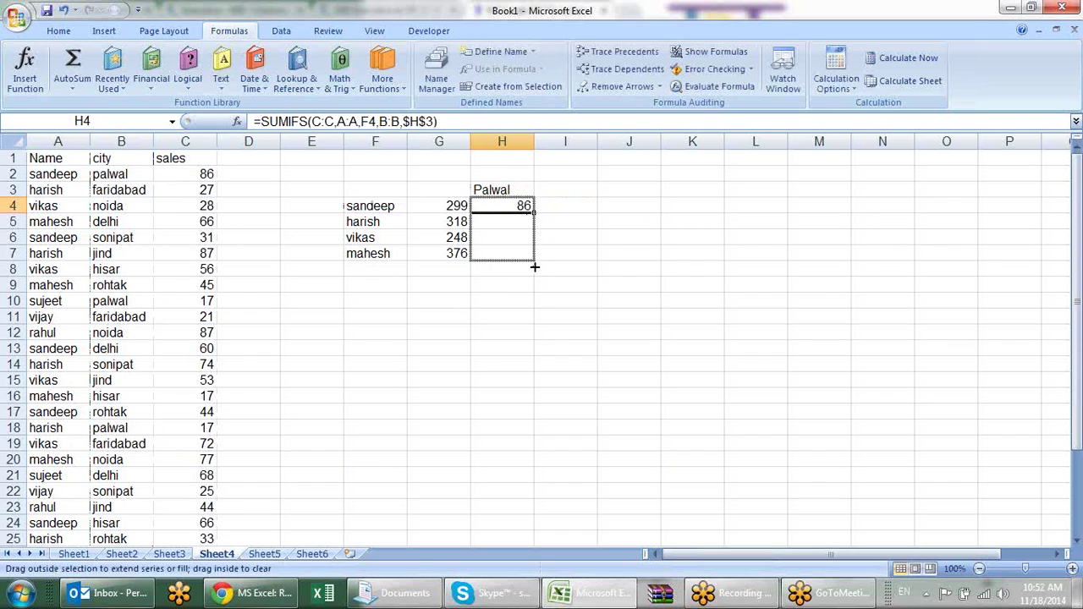
drag(535, 214, 537, 262)
click(618, 248)
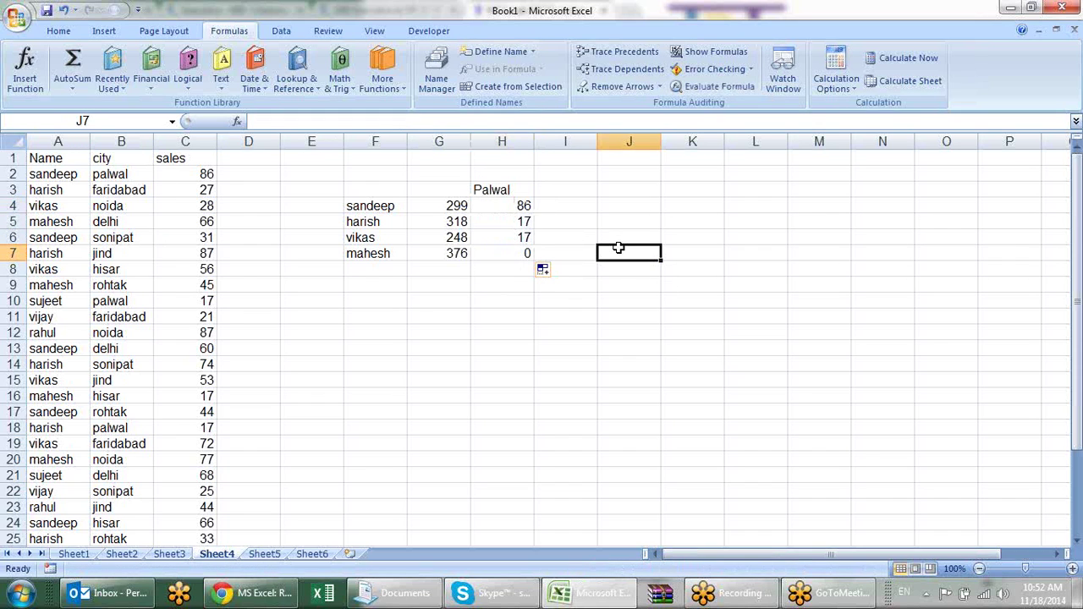
click(529, 239)
click(522, 253)
click(519, 222)
click(516, 205)
click(514, 236)
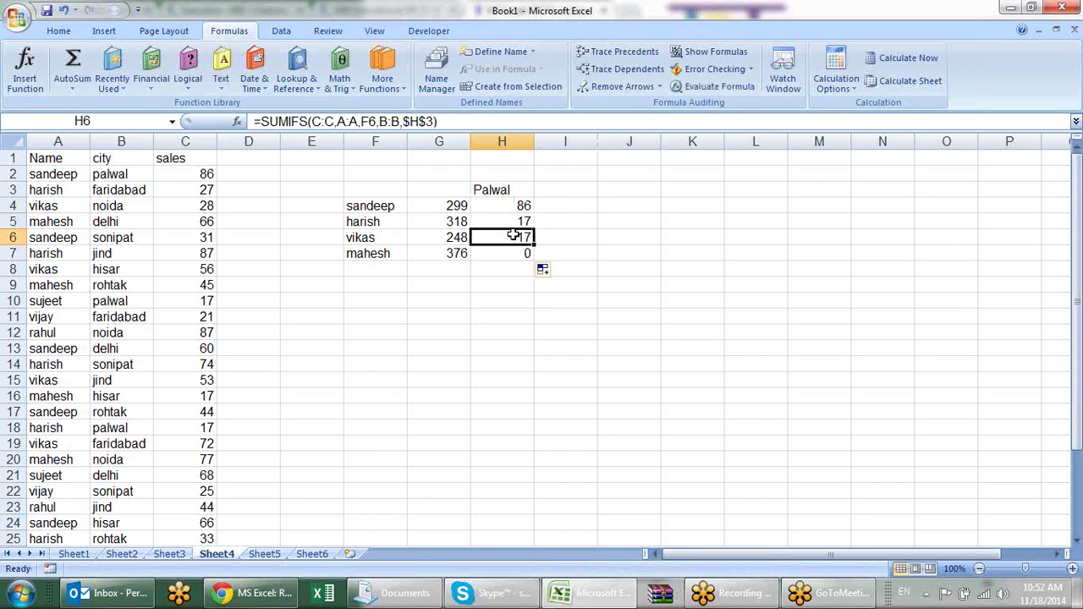
click(505, 254)
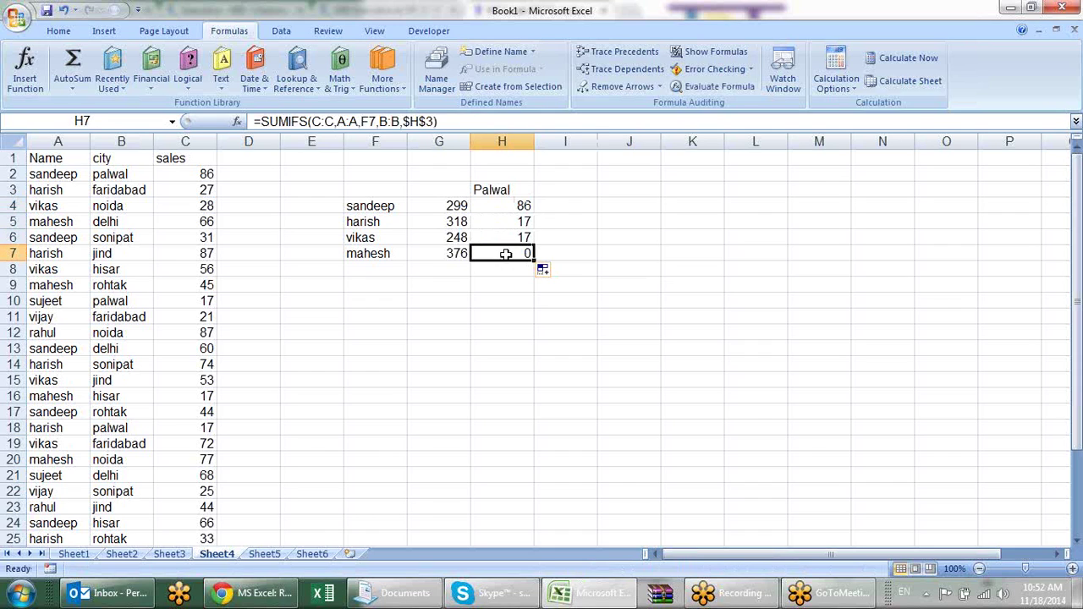
click(514, 203)
click(585, 203)
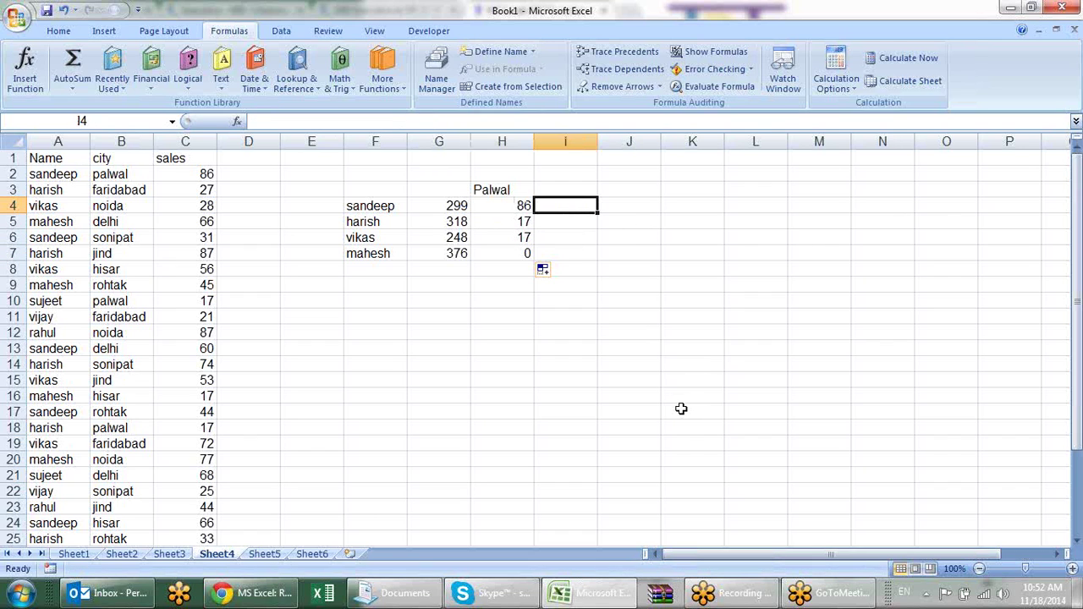
Step: Enter =COUNT(C:C) in F10 to count the numeric sales cells, giving 31
text(=cou)
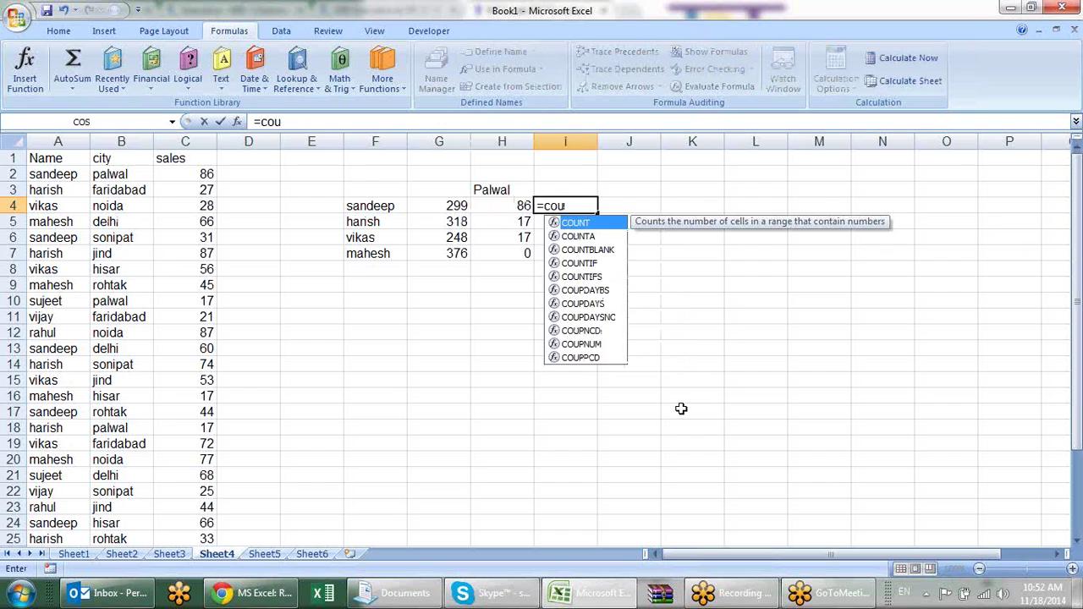
key(Escape)
key(Escape)
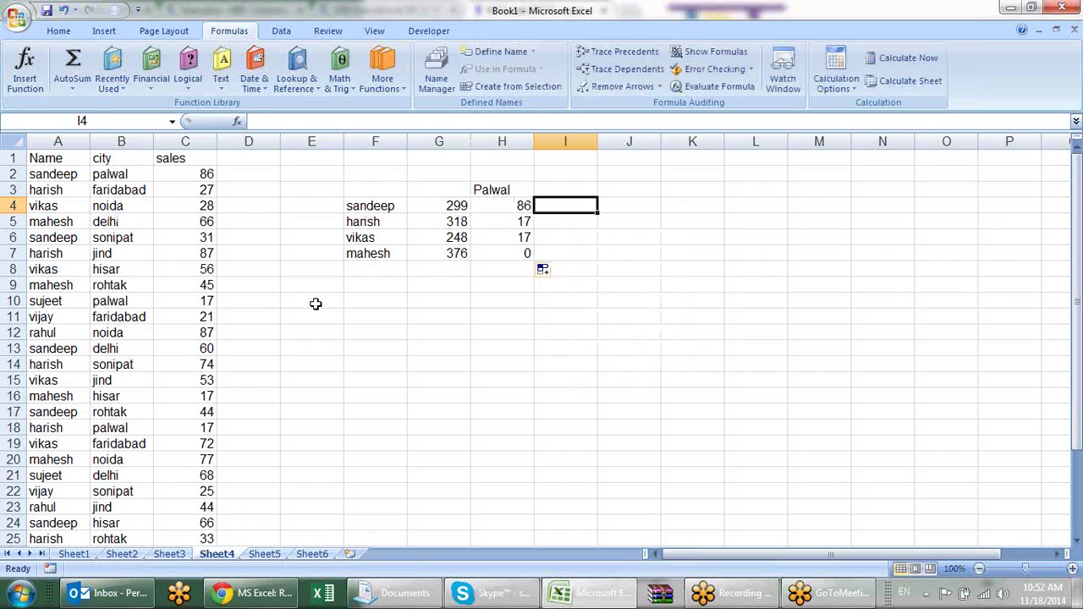
click(362, 303)
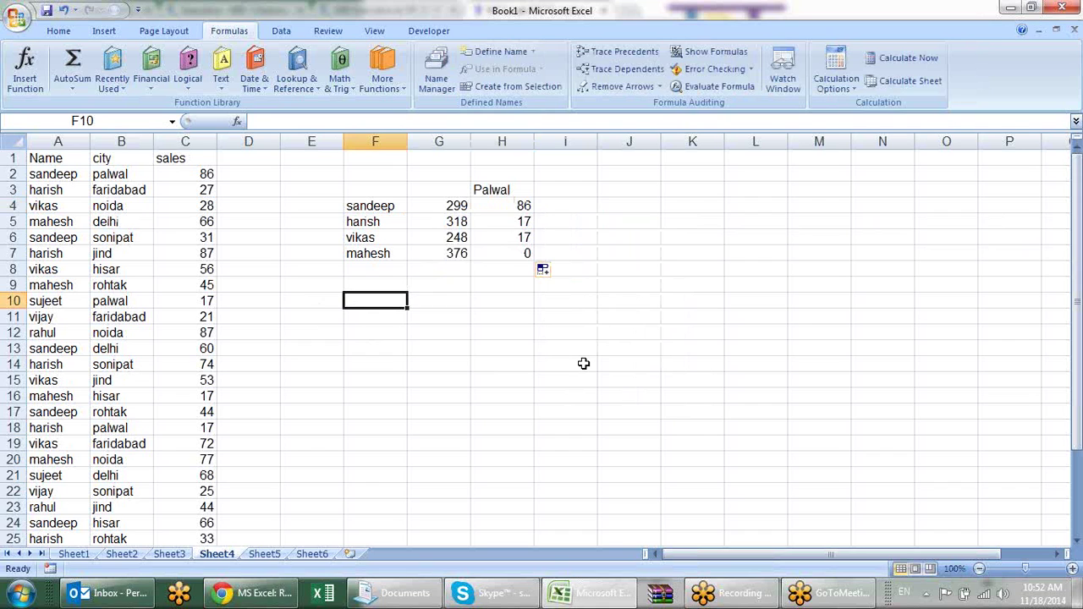
text(c)
key(BackSpace)
text(=)
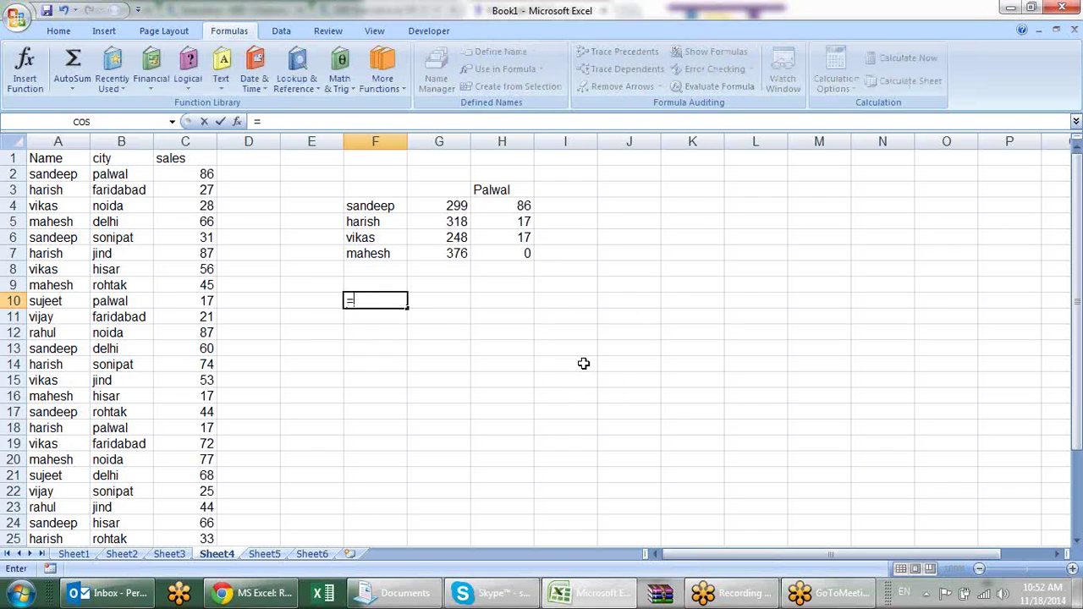
text(count)
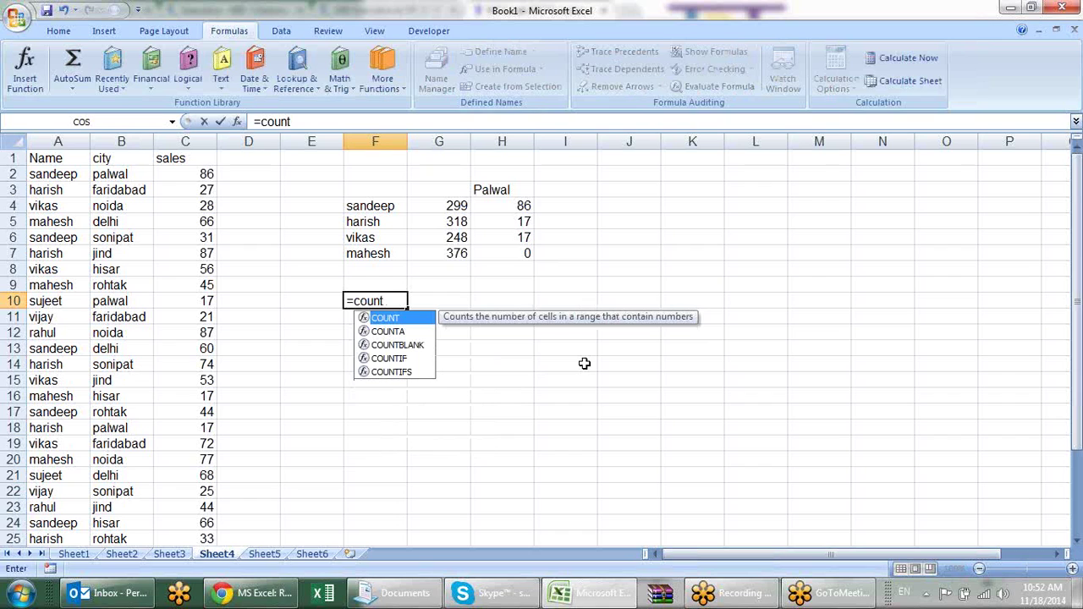
key(Tab)
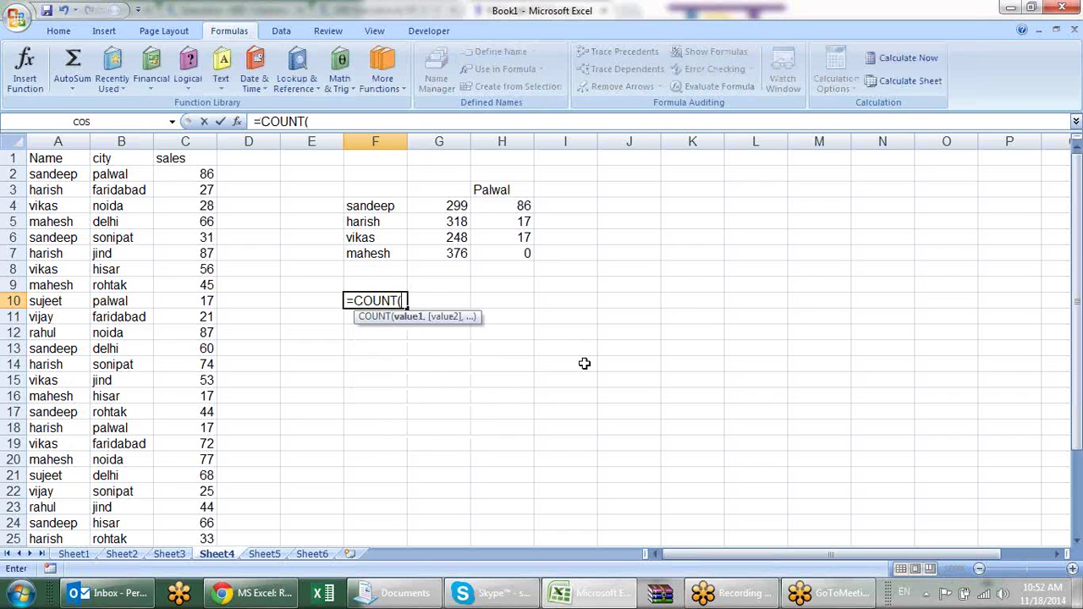
click(200, 143)
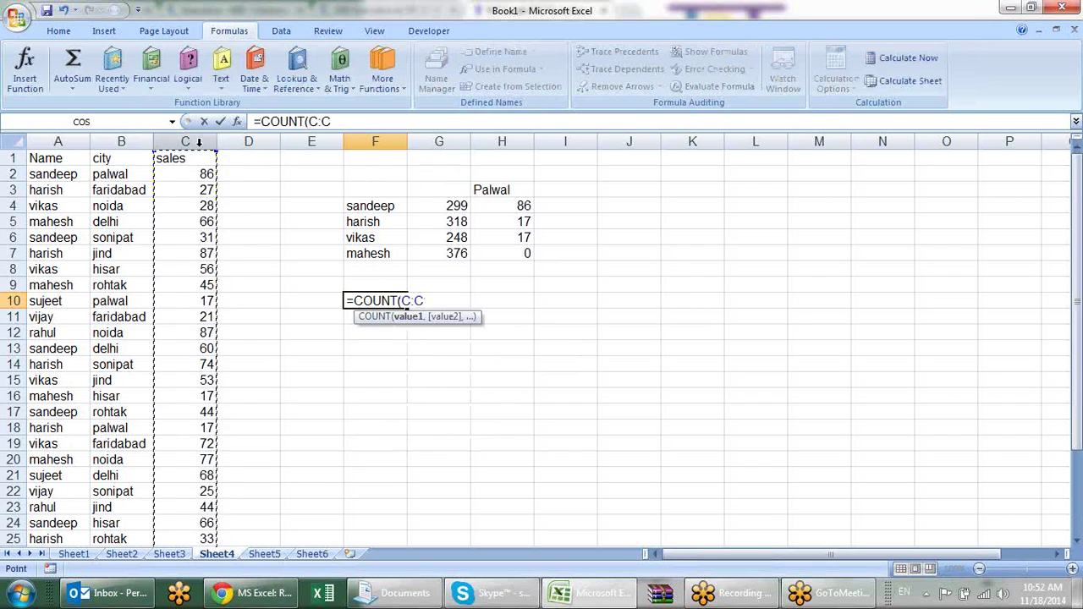
key(Return)
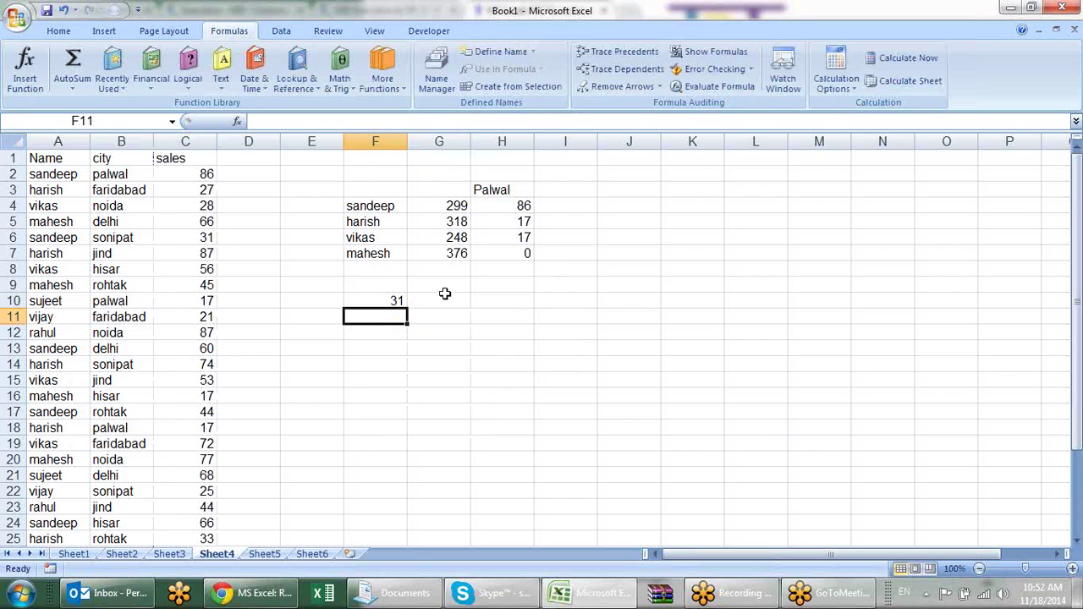
Step: Enter =COUNTA(C:C) in G10, giving 32, and check its column reference
click(442, 299)
text(=)
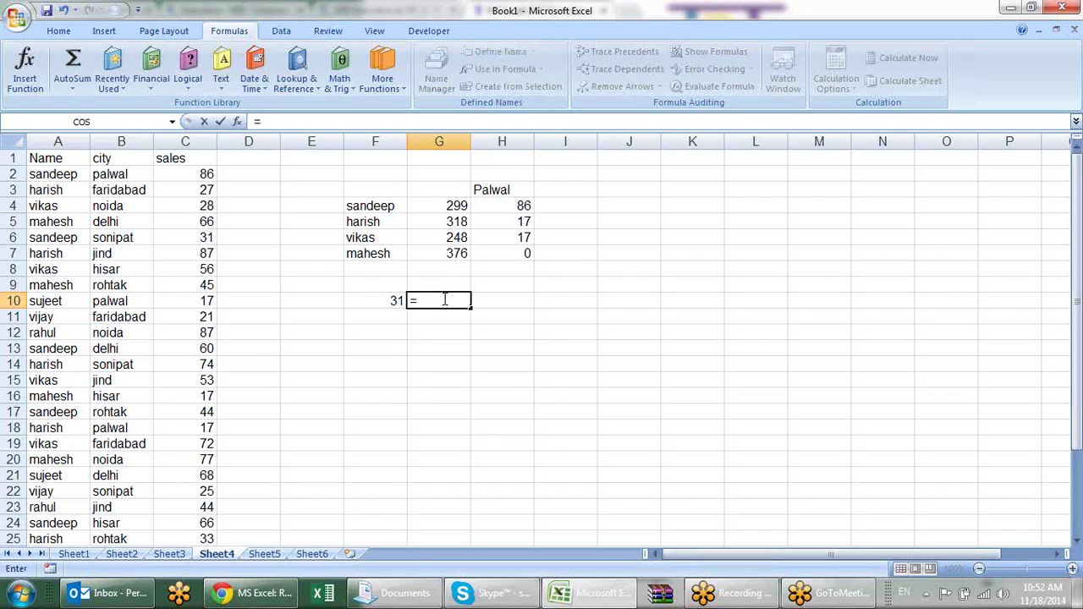
text(cou)
key(Down)
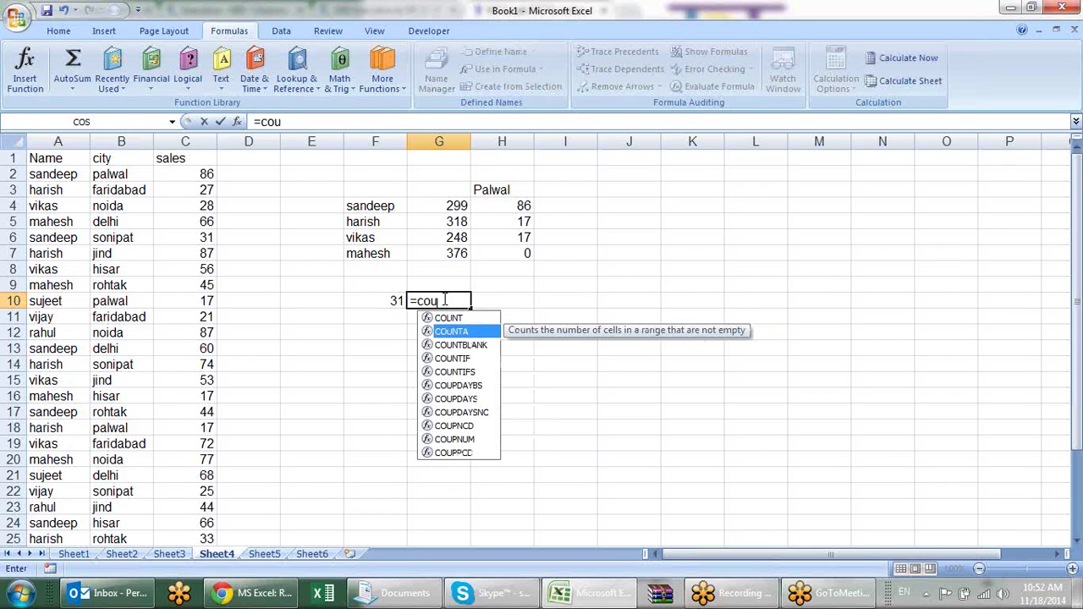
key(Tab)
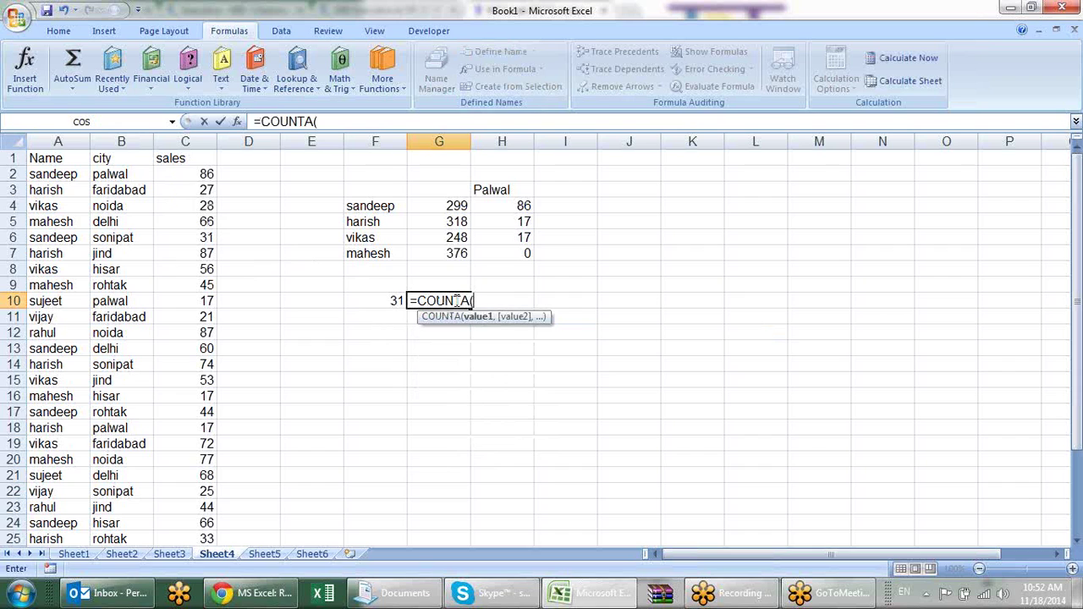
click(202, 139)
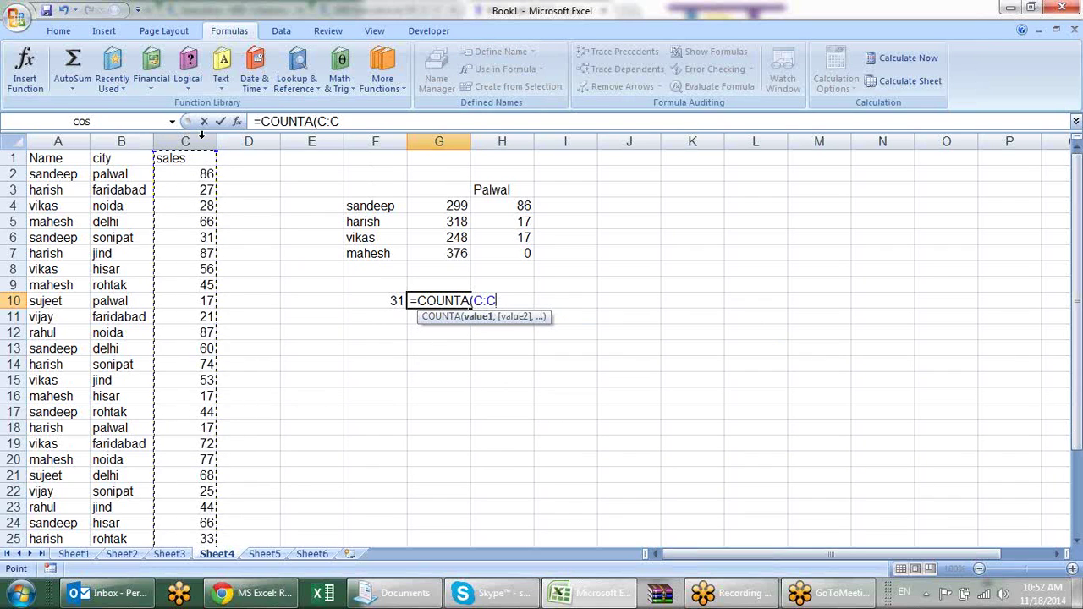
key(Return)
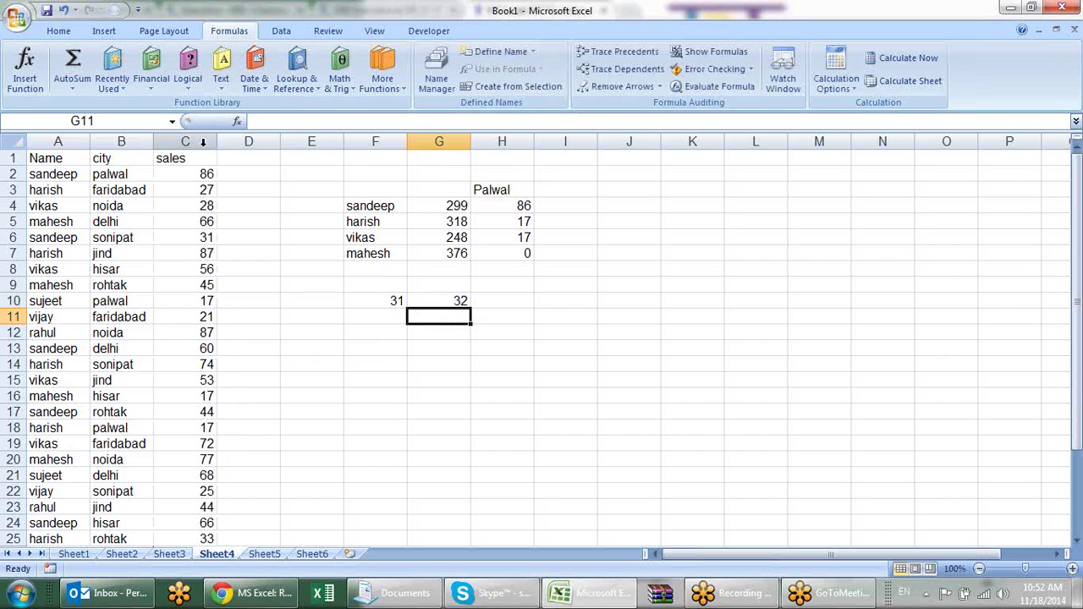
click(455, 299)
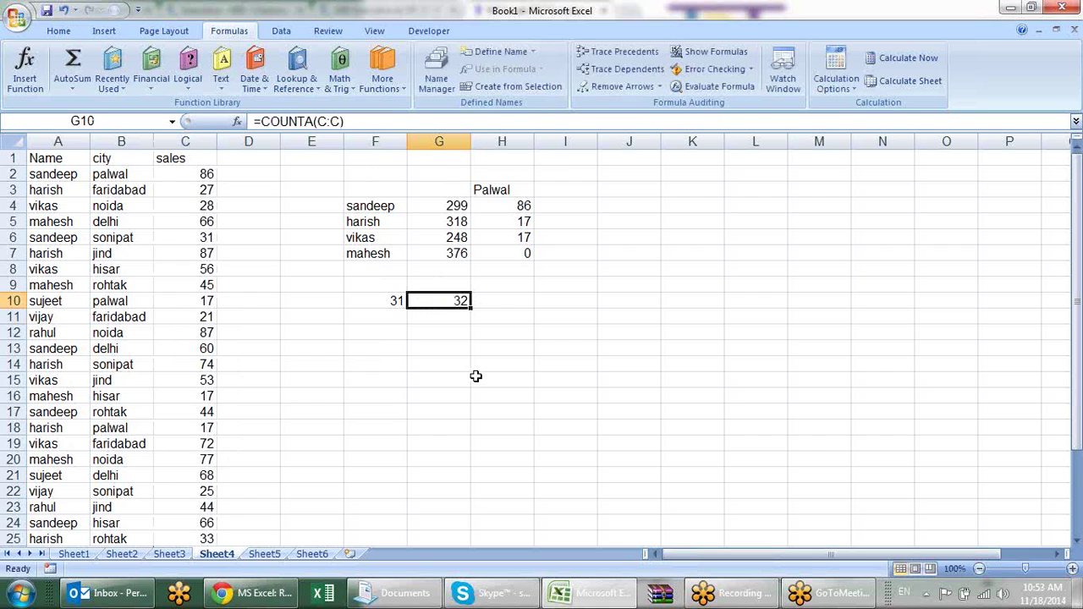
key(F2)
key(Escape)
click(382, 329)
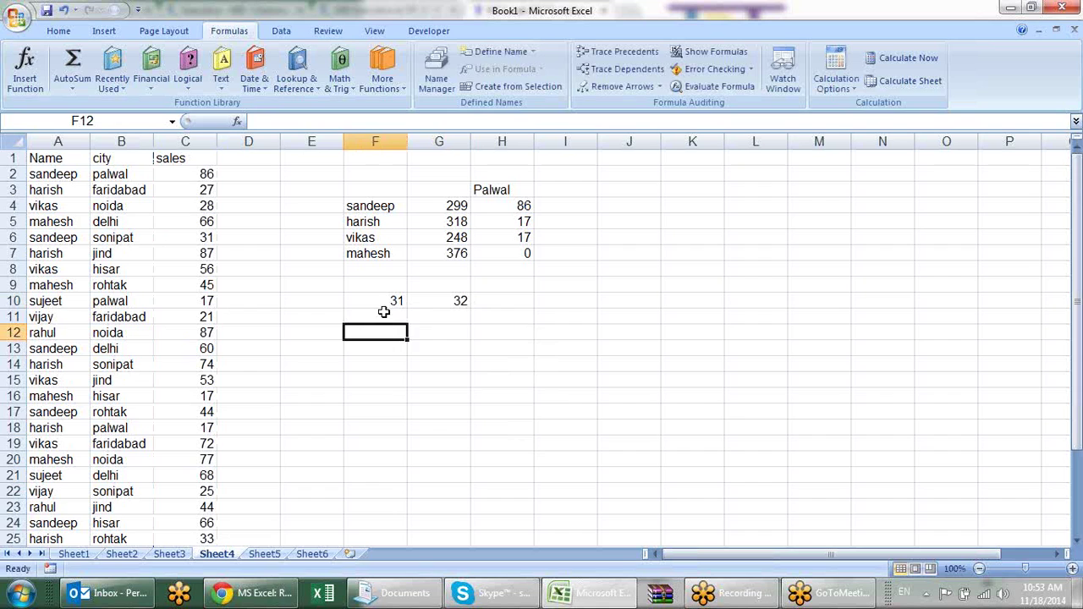
Step: Enter =COUNTBLANK(J4:J11) in F11, returning 8 empty cells
click(383, 312)
text(=cou)
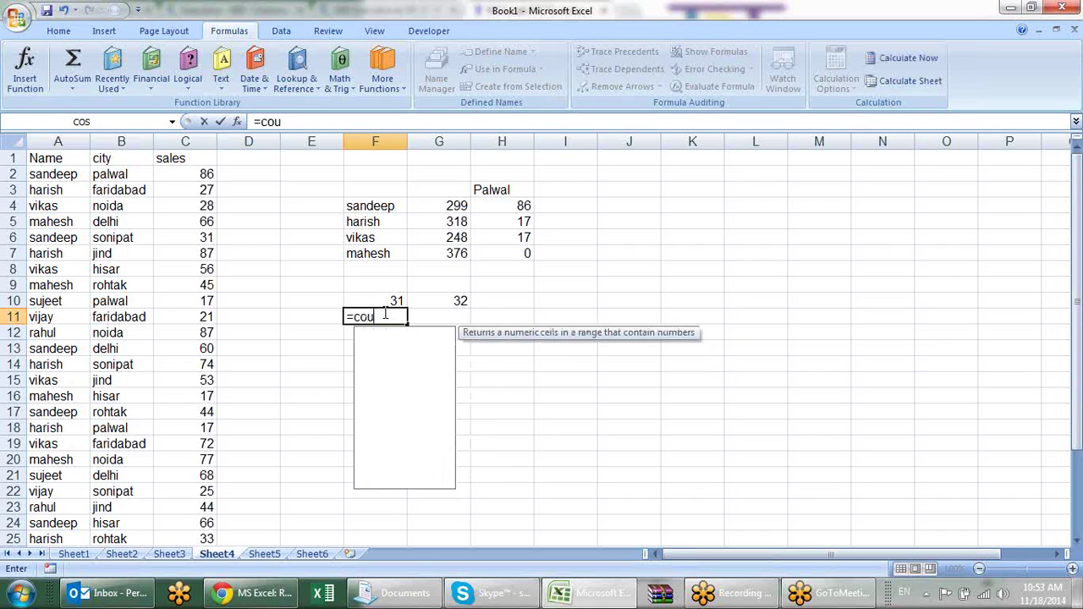
key(Down)
key(Down)
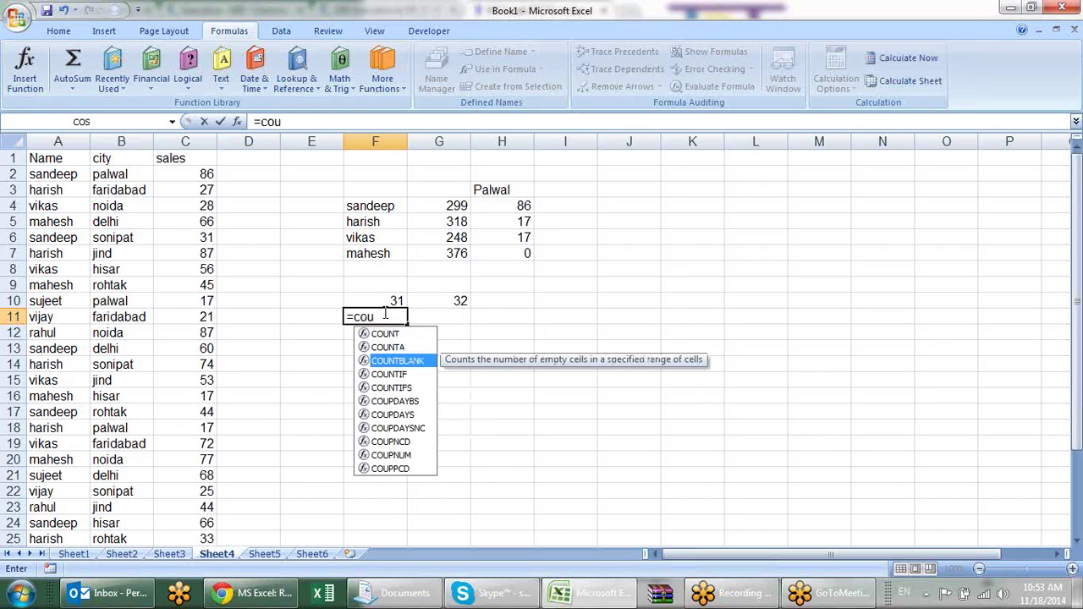
key(Tab)
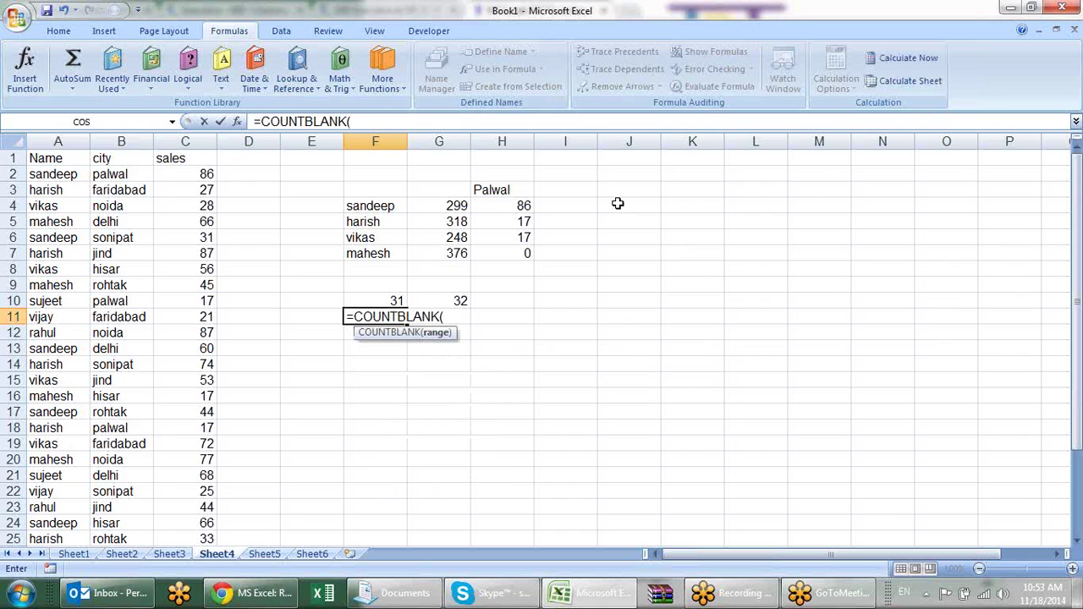
drag(617, 203, 600, 319)
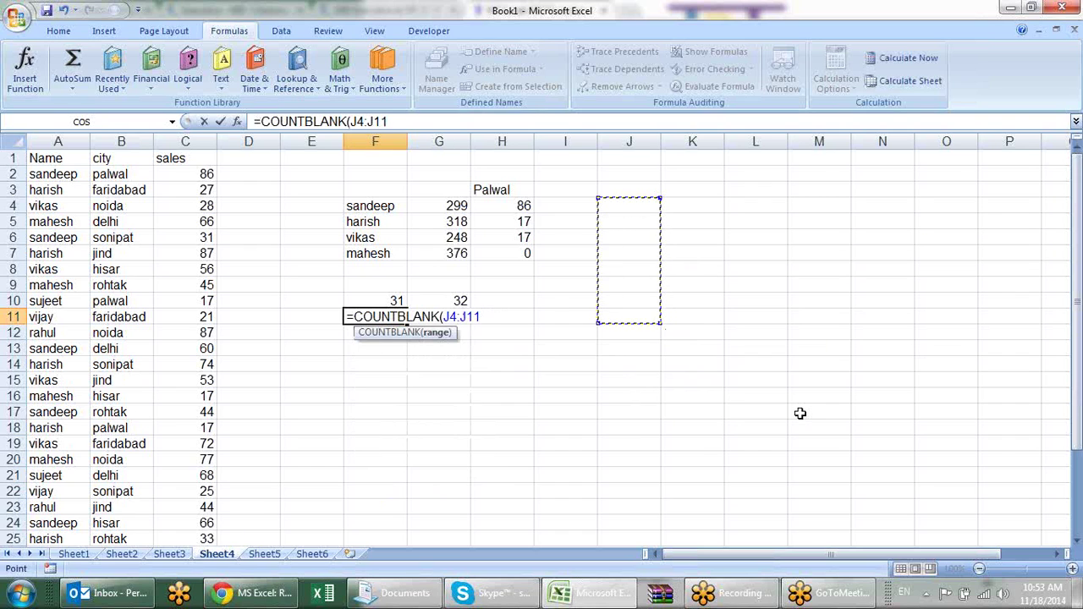
text())
key(Return)
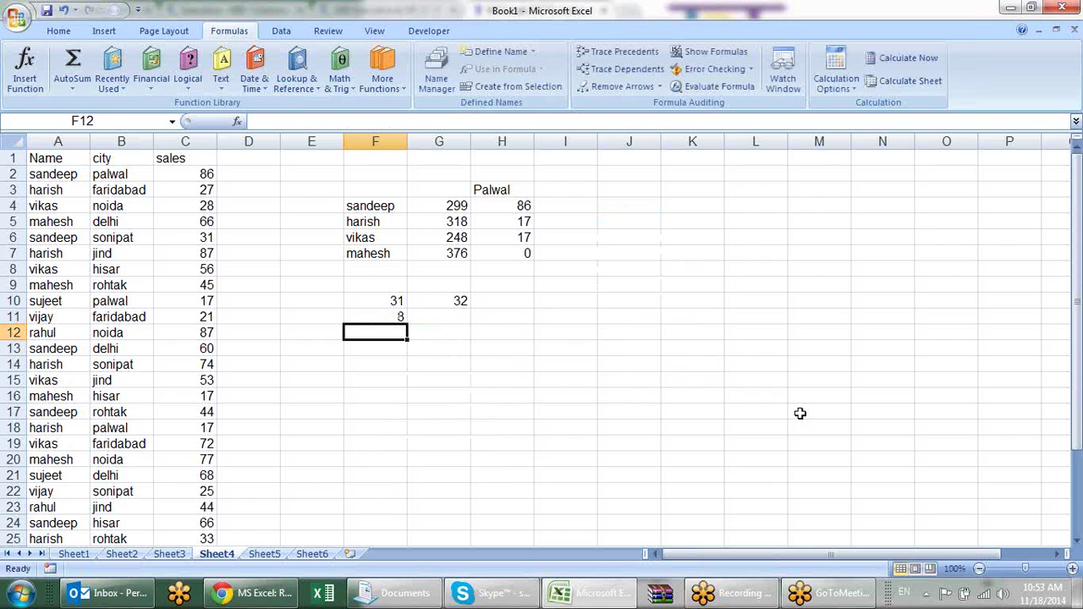
Step: Leave an unfinished count entry in F12 showing #NAME?, then begin a count formula in I4
text(=)
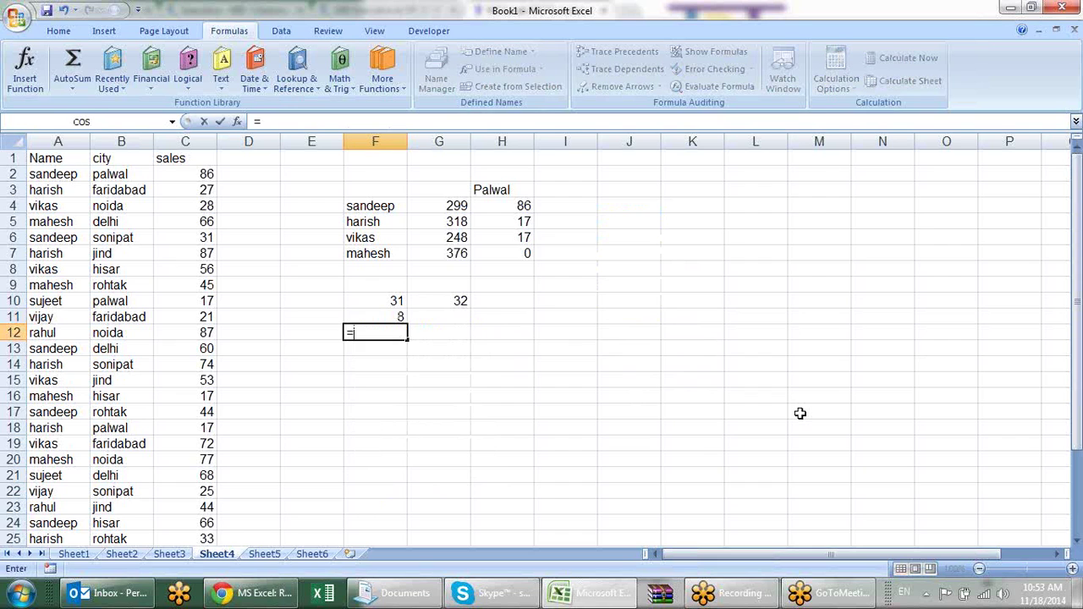
text(co)
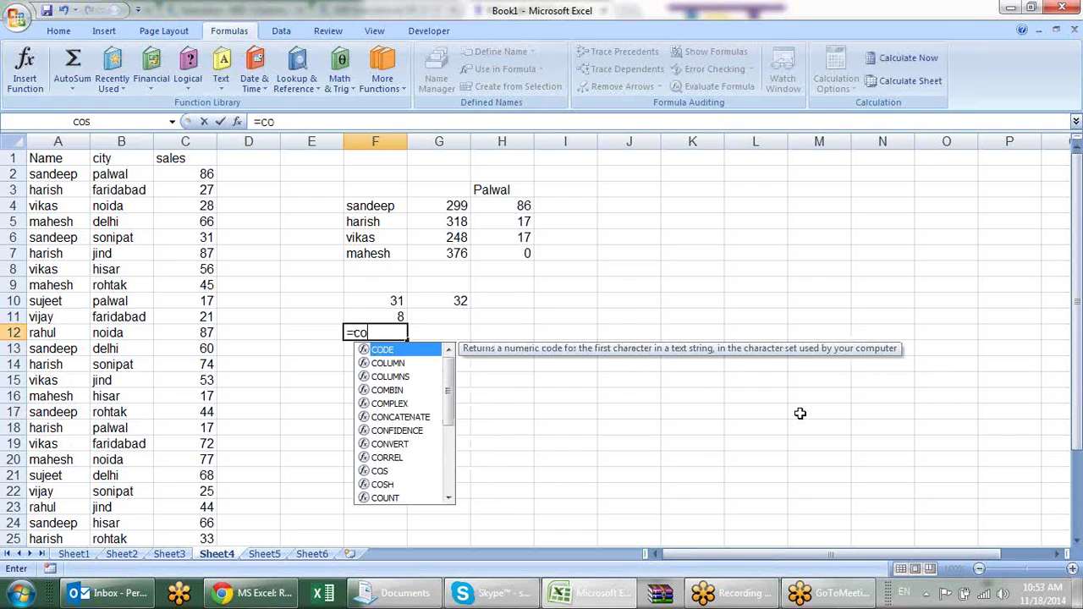
text(os)
key(BackSpace)
key(BackSpace)
key(BackSpace)
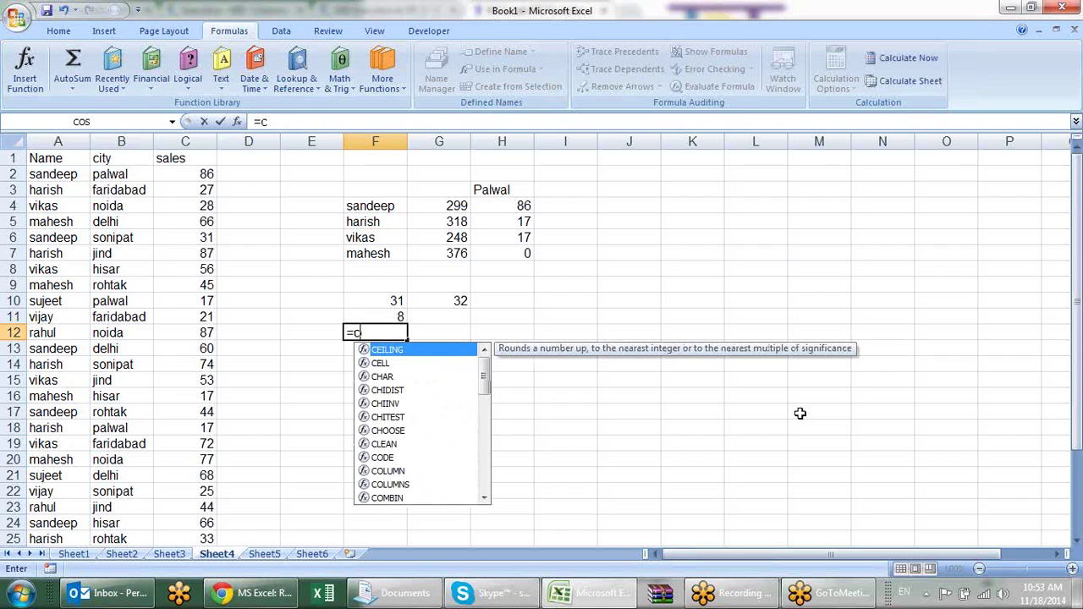
text(ou)
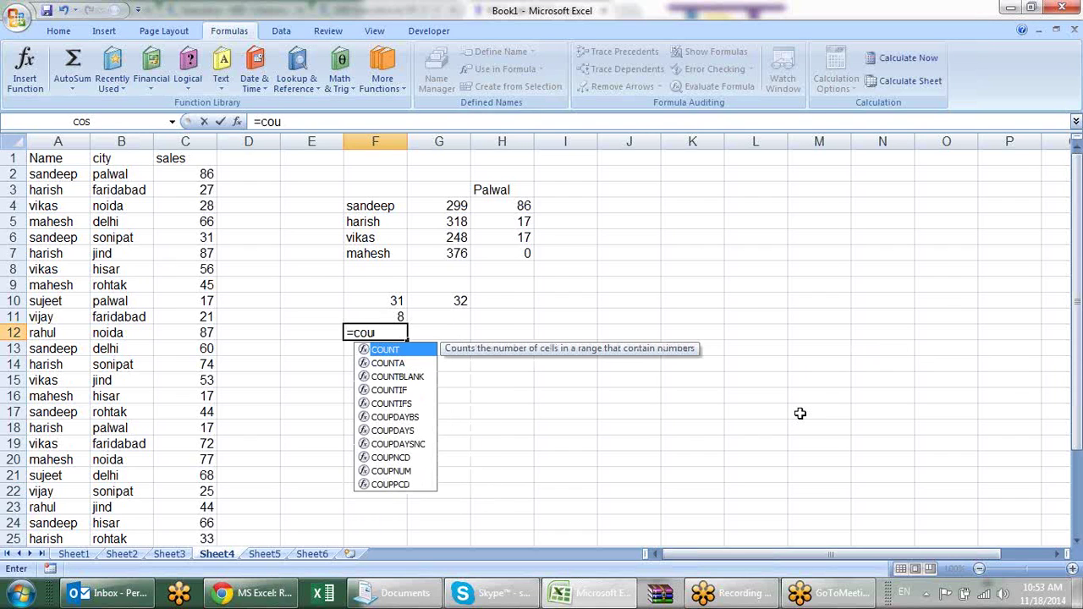
key(Escape)
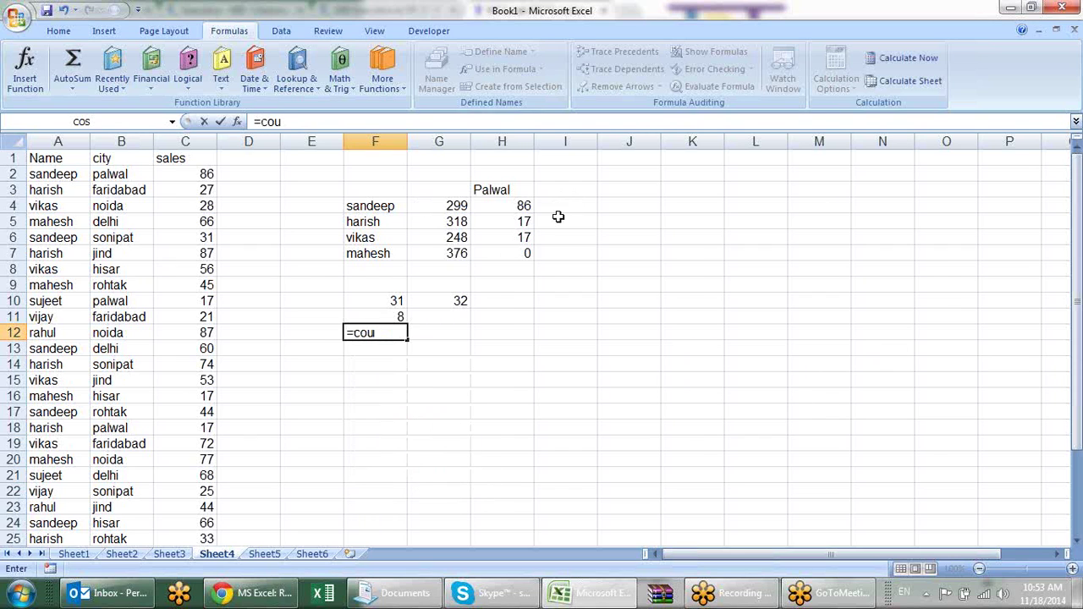
click(574, 206)
text(=)
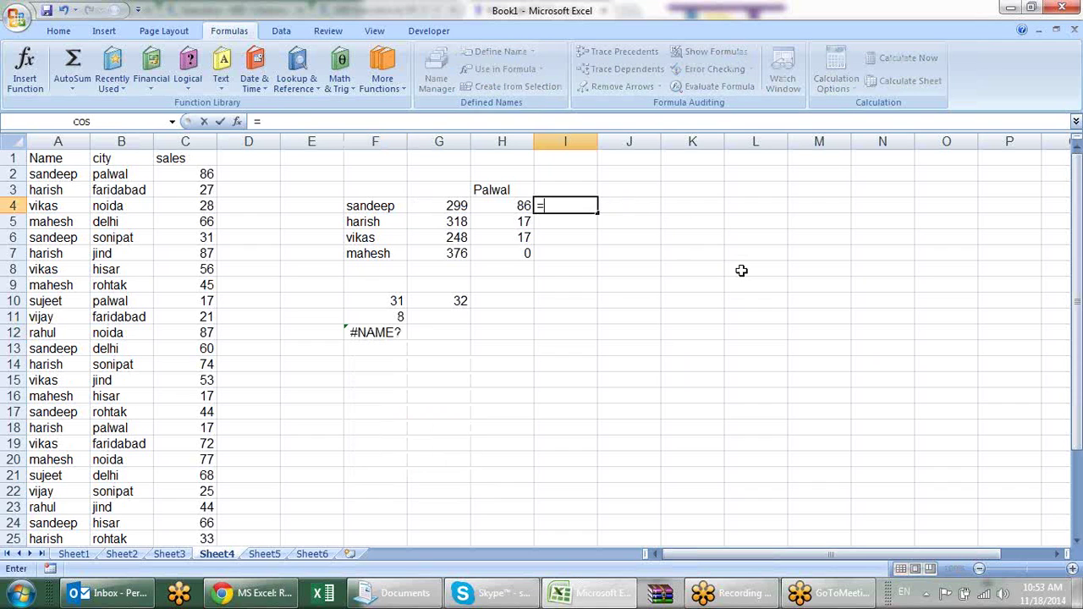
text(coun)
Step: Enter =COUNTIF(A:A,"sandeep") in I4, counting 6 occurrences of sandeep
key(Down)
key(Down)
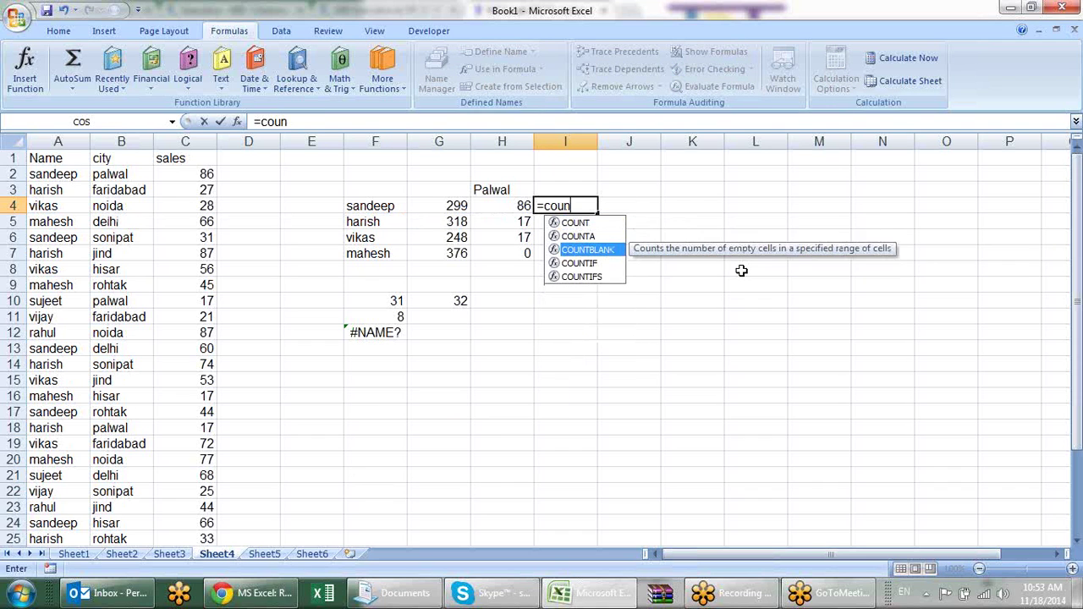
key(Down)
key(Tab)
click(57, 141)
click(400, 206)
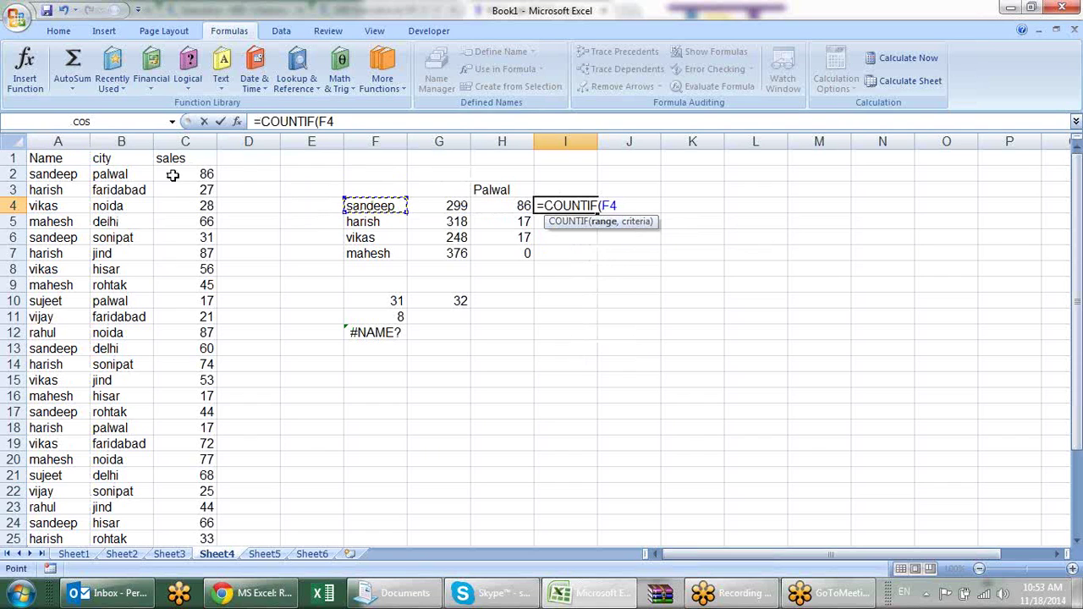
click(77, 141)
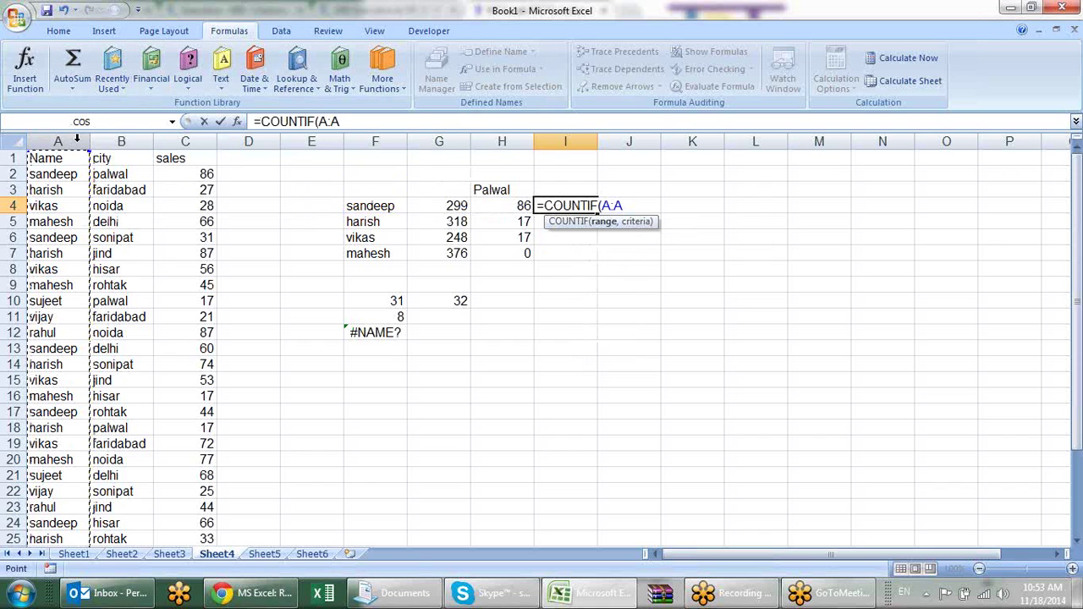
text(,)
click(372, 205)
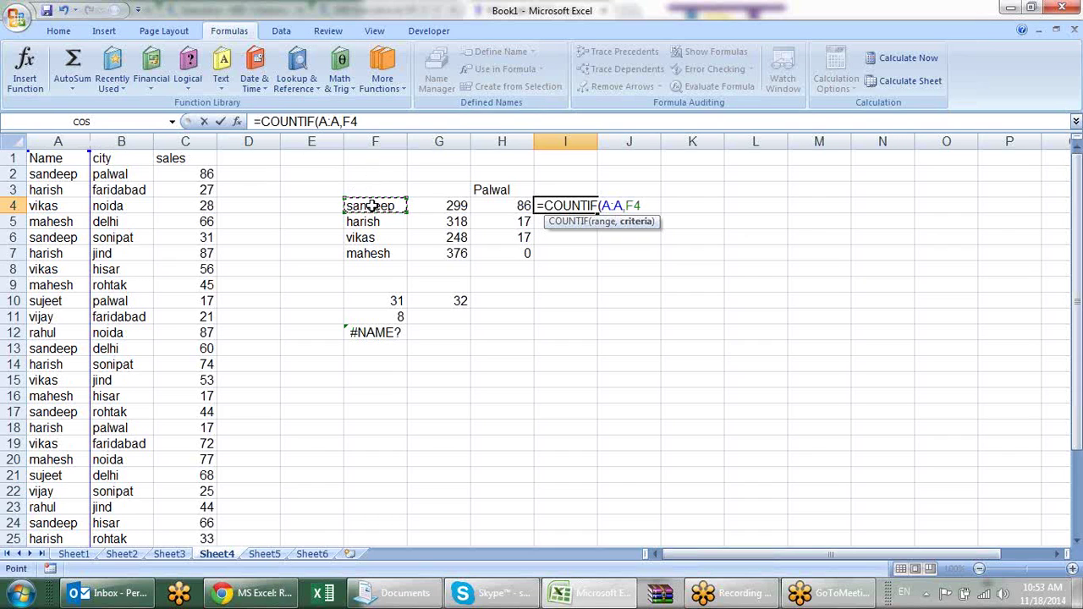
key(BackSpace)
key(BackSpace)
text(sandeep)
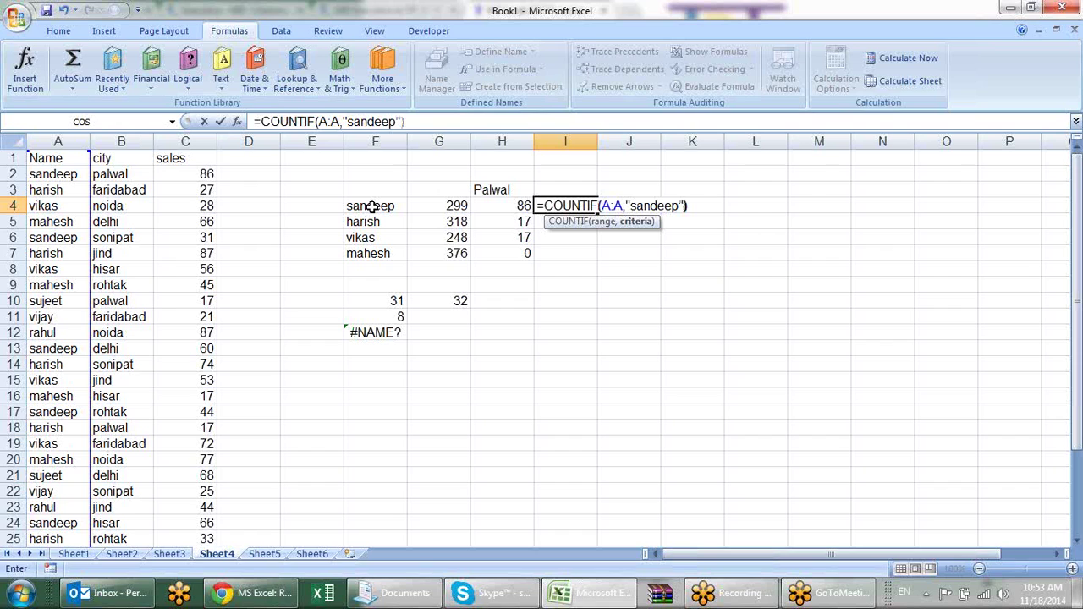
key(Return)
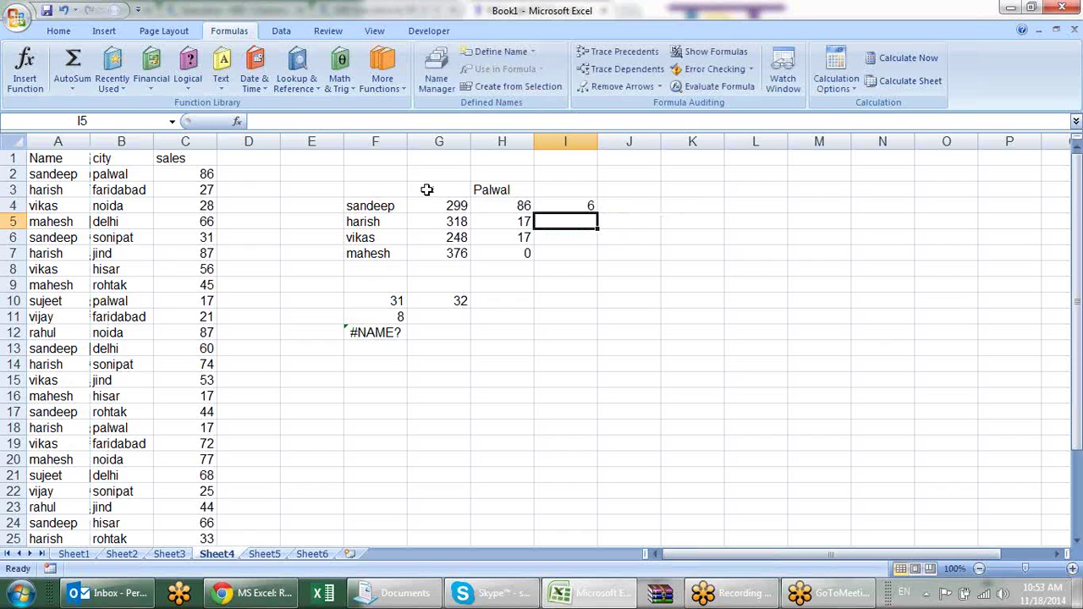
Step: Edit the I4 criterion from "sandeep" to the wildcard "s*"
click(590, 205)
key(F2)
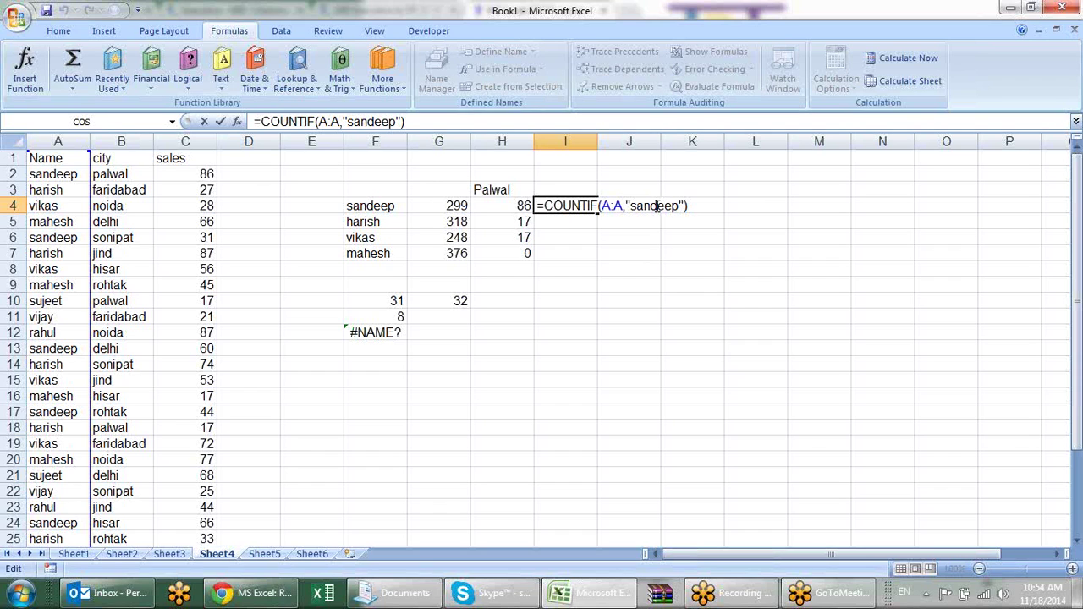
click(680, 206)
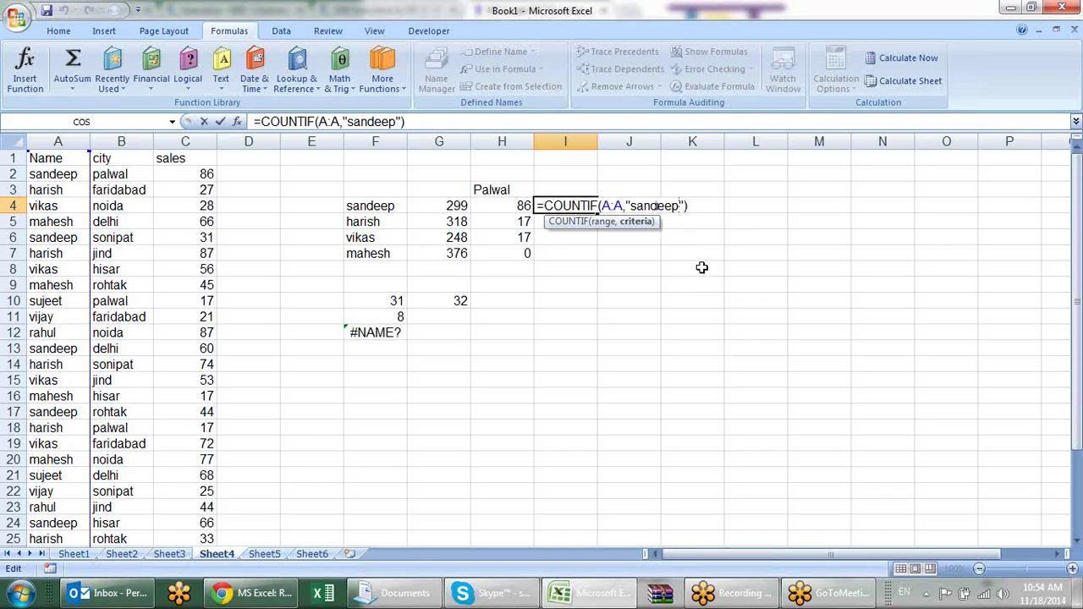
key(BackSpace)
key(BackSpace)
key(BackSpace)
key(BackSpace)
key(BackSpace)
key(BackSpace)
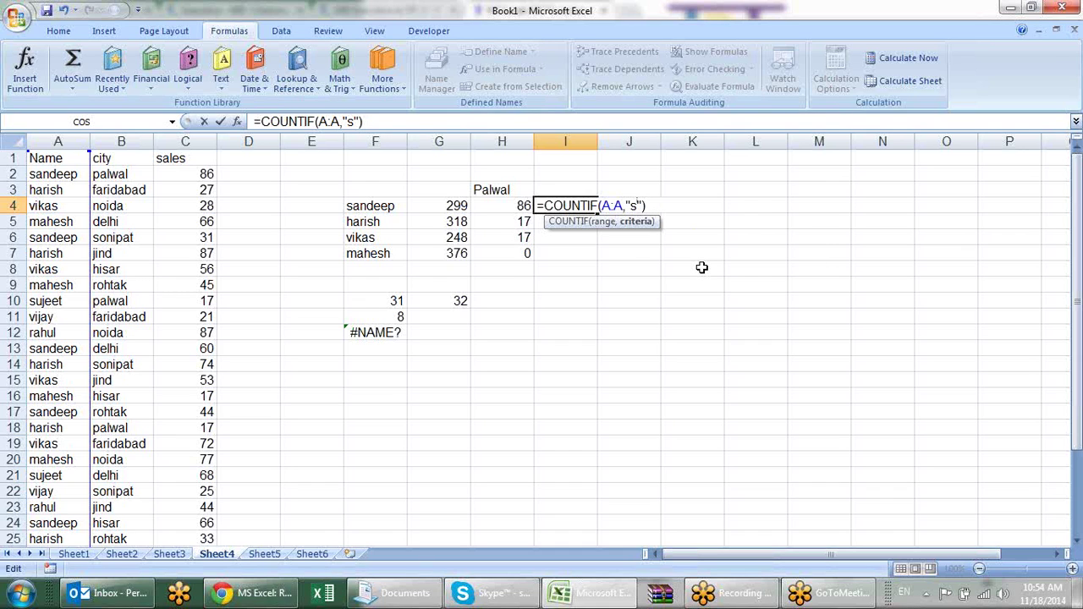
text(8)
text(*)
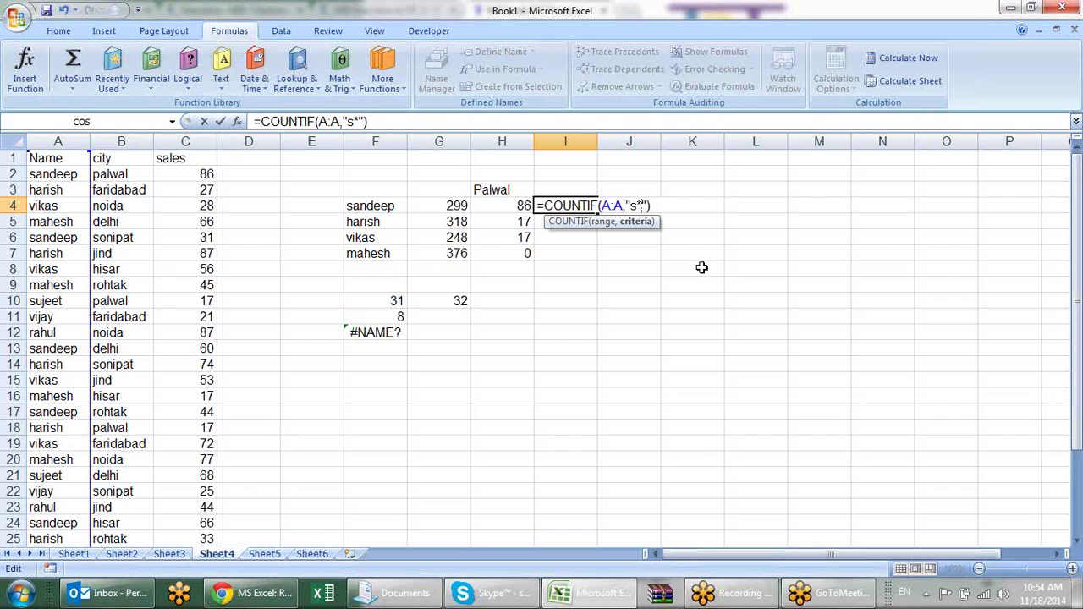
Step: Change the I4 COUNTIF criterion from "s*" to "*h" to count names ending in h
key(Return)
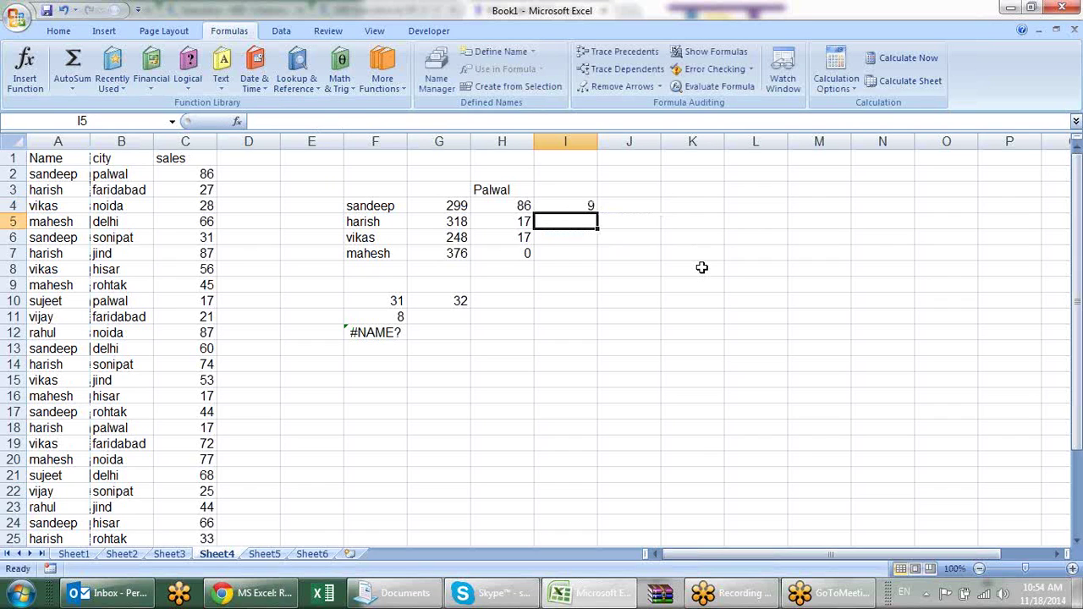
key(Up)
key(F2)
key(Left)
key(Left)
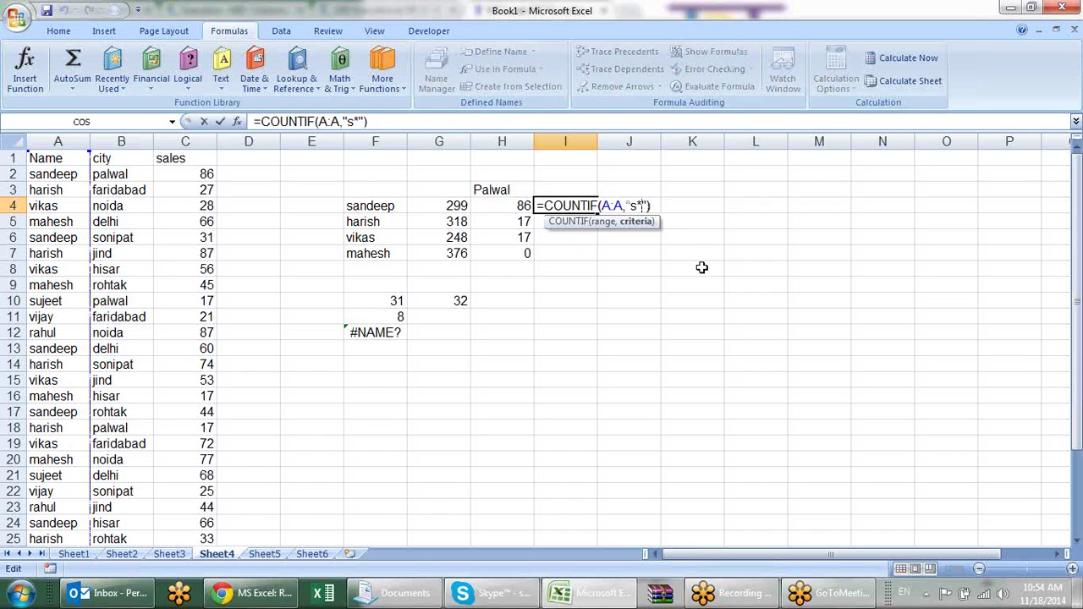
key(BackSpace)
text(*)
key(Delete)
text(h)
key(Return)
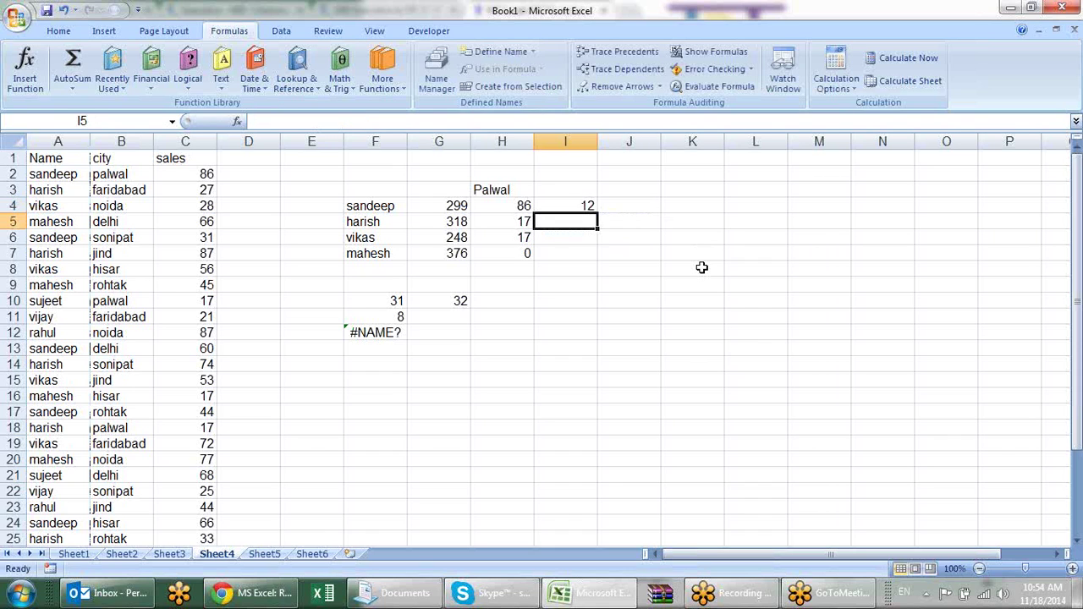
Step: Change the I4 criterion to "*ee*", counting 9 names that contain ee
key(Up)
key(F2)
key(Left)
key(Left)
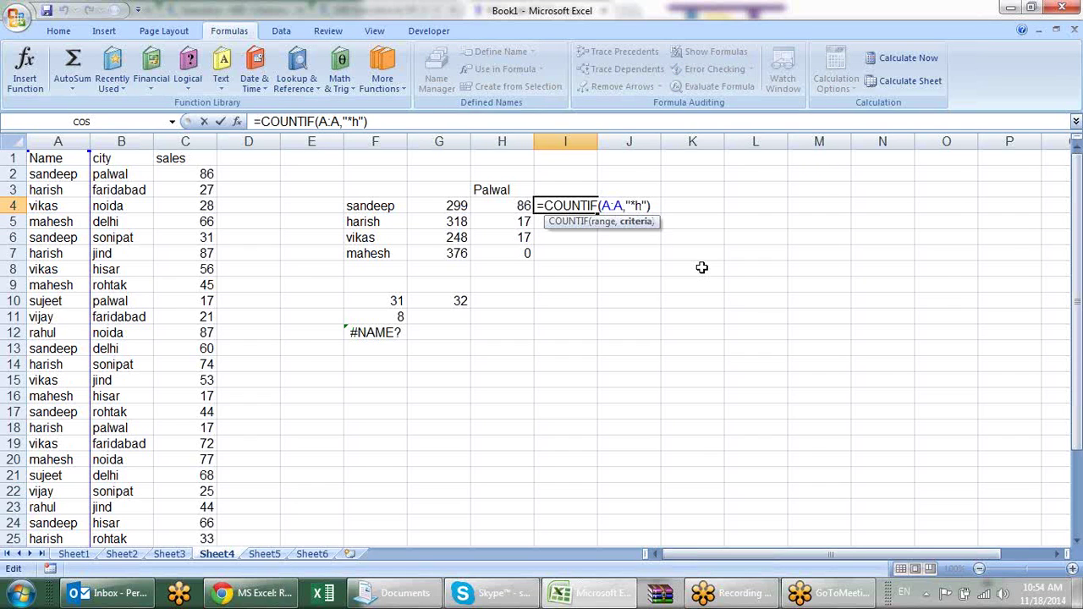
text(*)
key(BackSpace)
text(ee*)
key(Return)
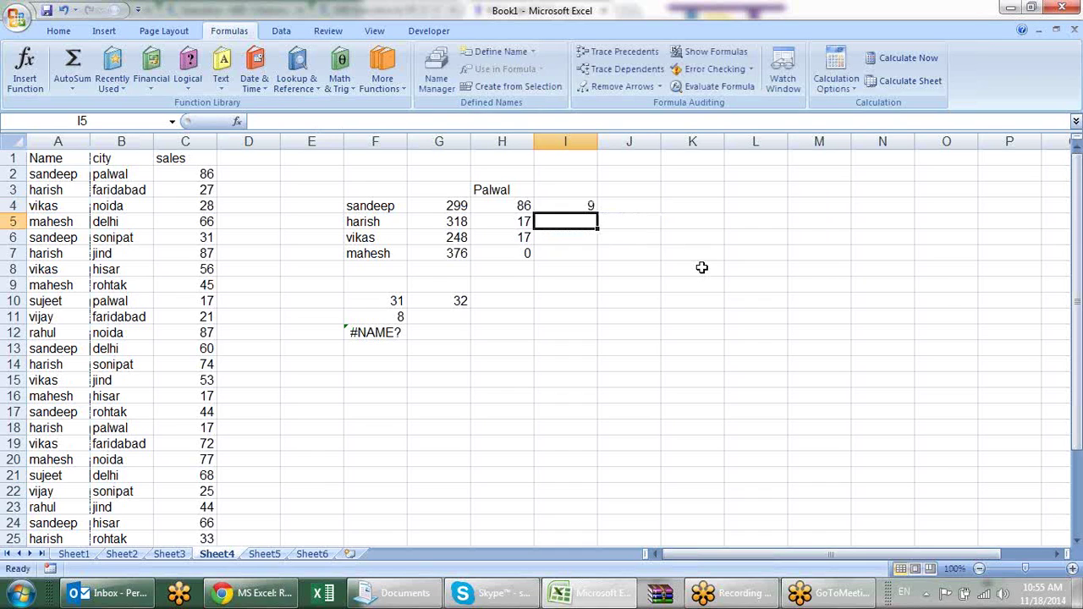
key(Up)
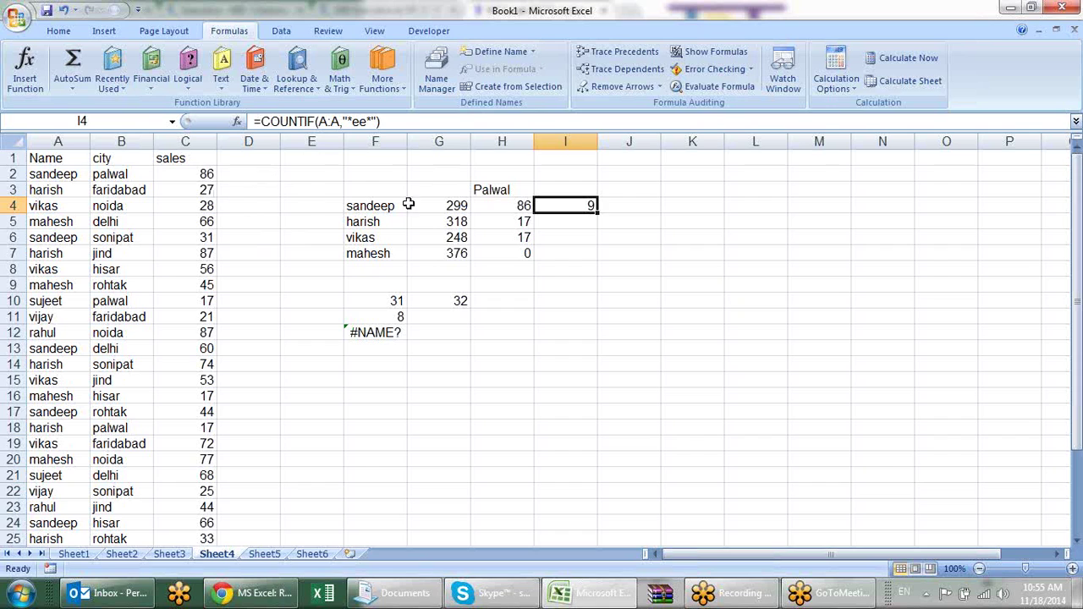
Step: Turn on AutoFilter for the table headers using A1:C2 and Ctrl+Shift+L
click(66, 156)
drag(96, 156, 192, 166)
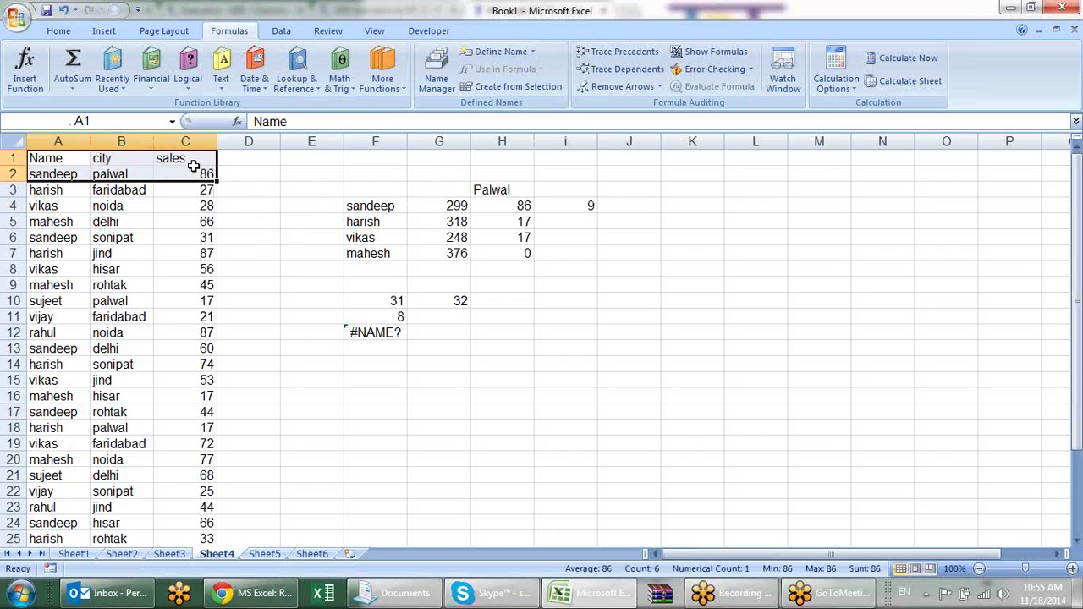
key(ctrl+shift+l)
click(227, 174)
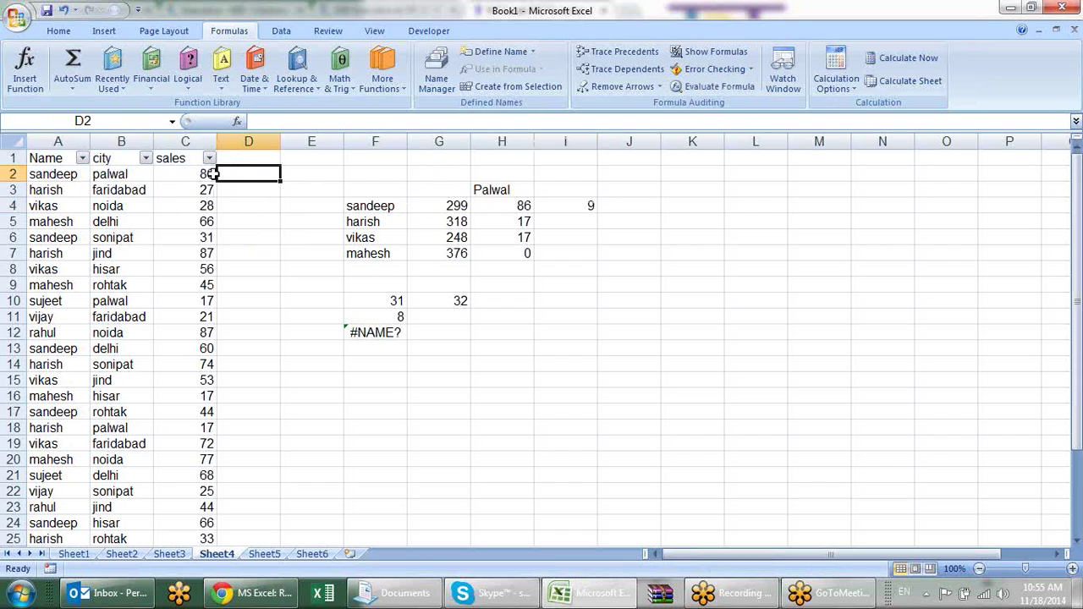
Step: Filter the Name column to names containing "ee" and check 9 of 31 rows match
click(83, 158)
mouse_move(48, 263)
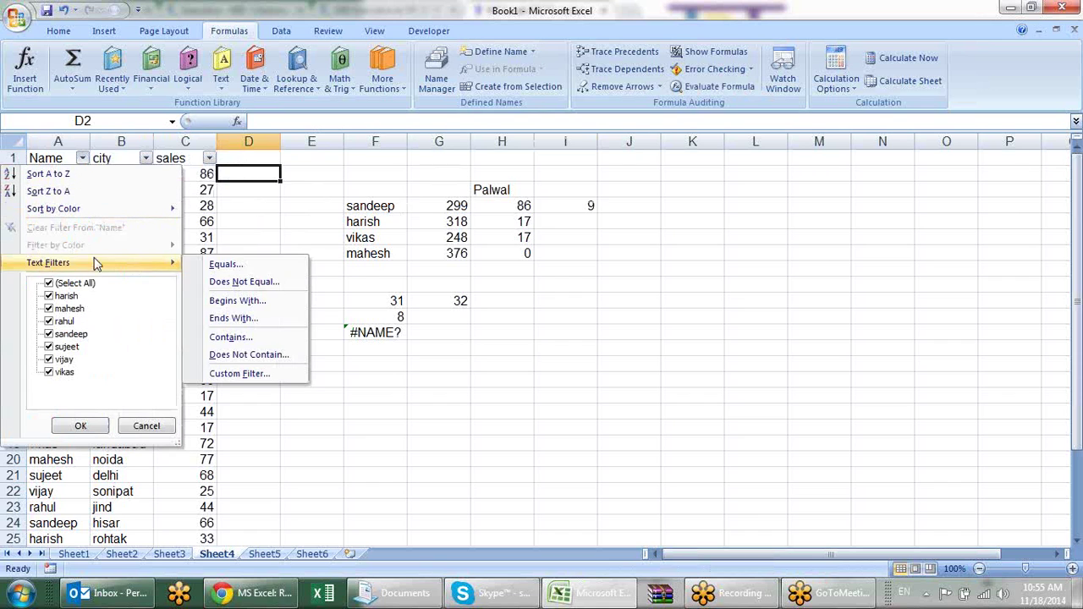
click(230, 337)
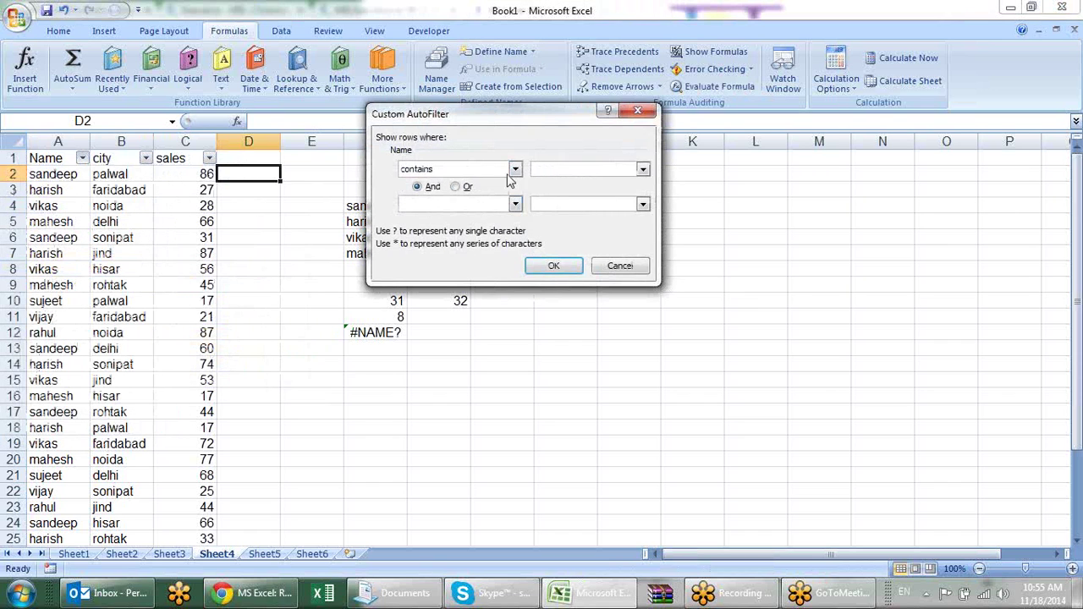
text(ee)
key(Return)
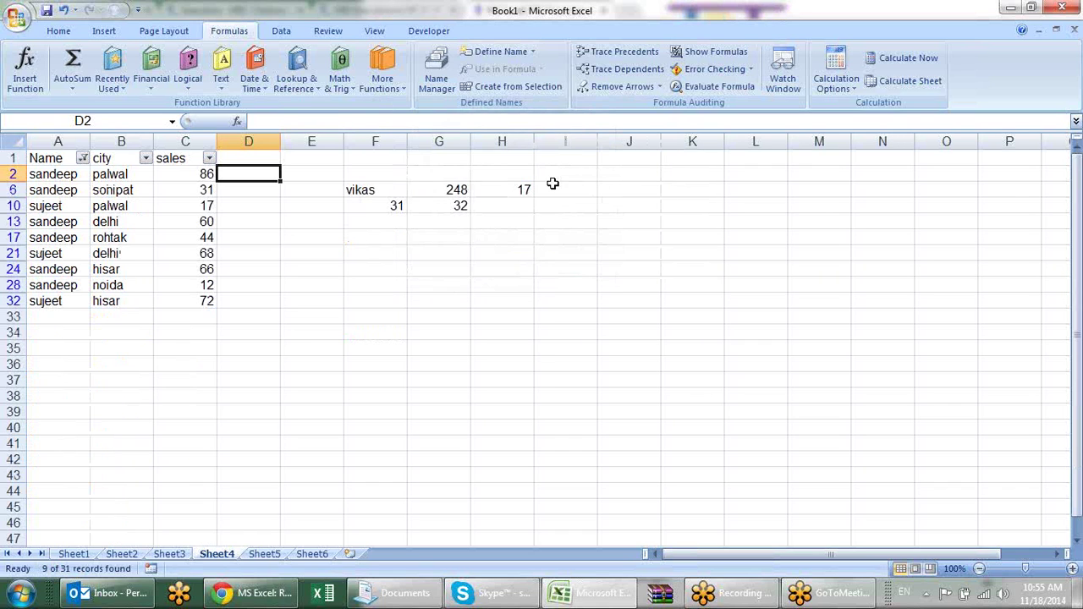
drag(80, 300, 73, 174)
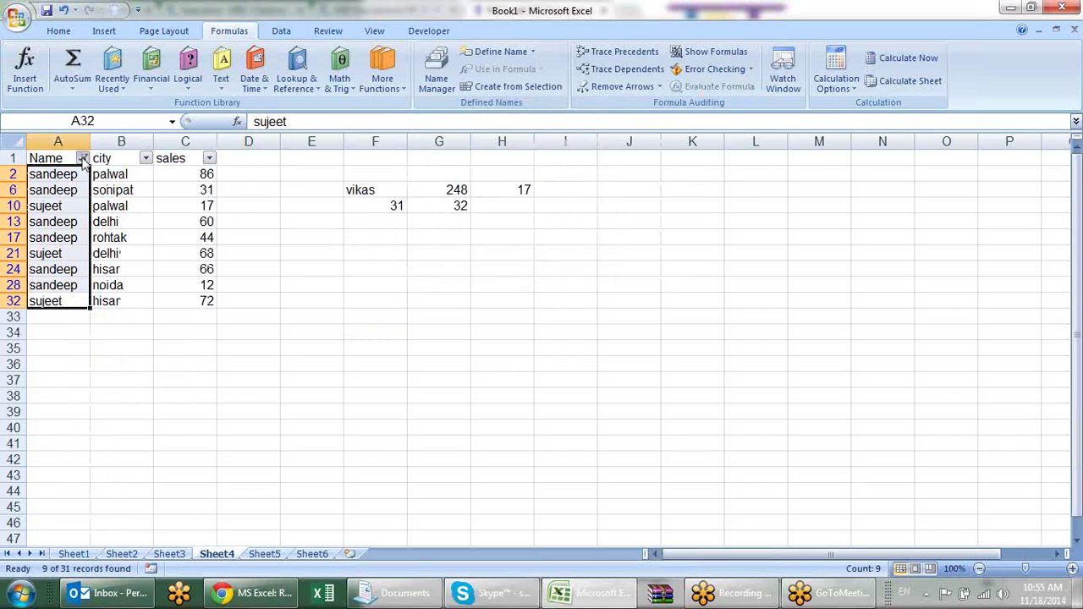
Step: Clear the Name filter by re-ticking Select All so every row shows
click(82, 158)
click(49, 283)
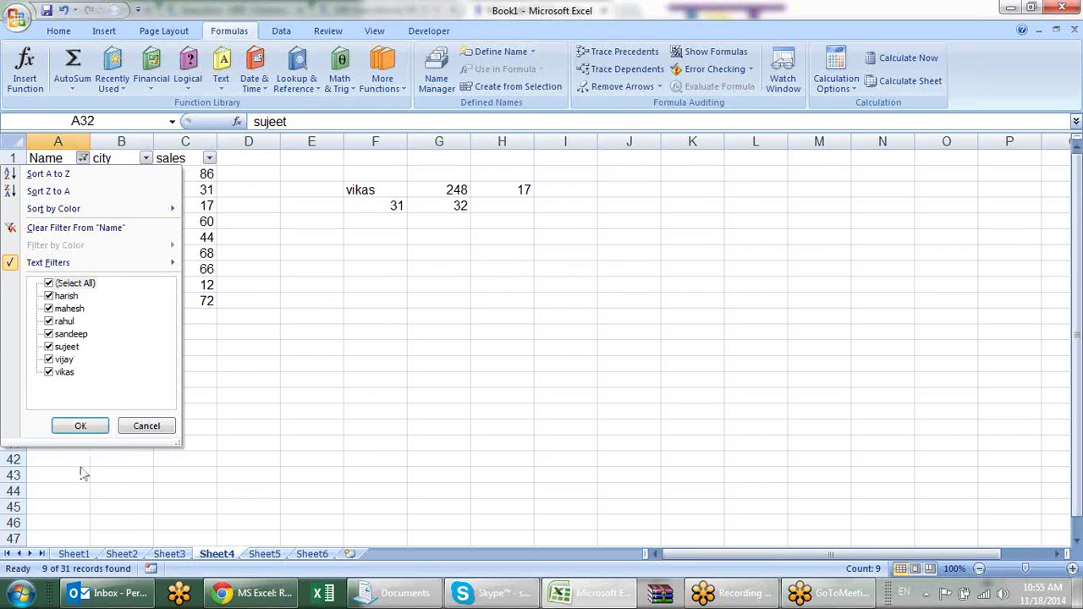
click(80, 425)
click(524, 319)
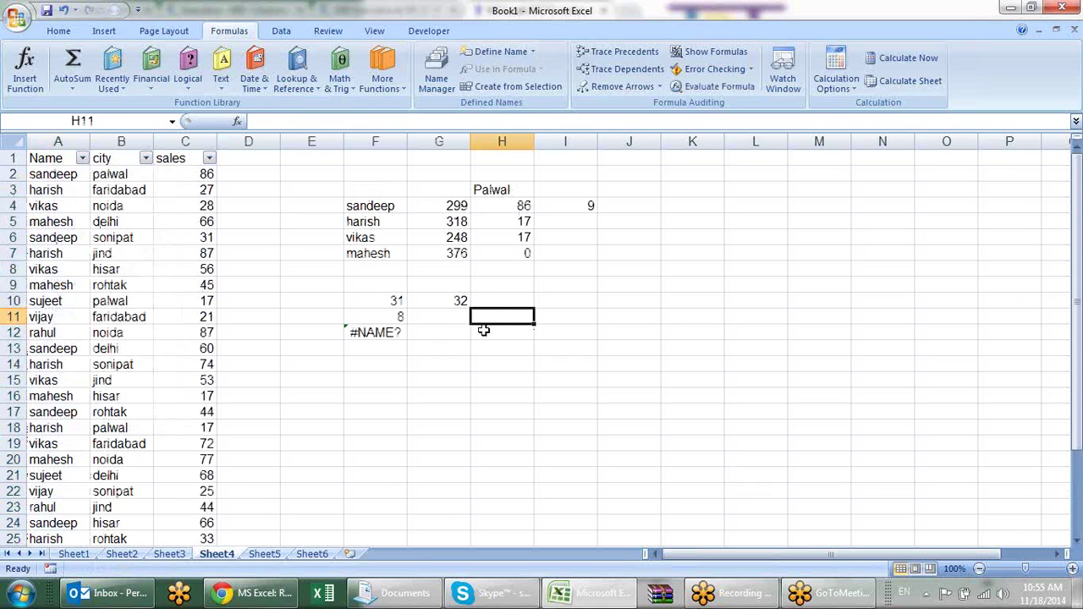
Step: Delete the #NAME? error from cell F12
click(378, 333)
double_click(378, 333)
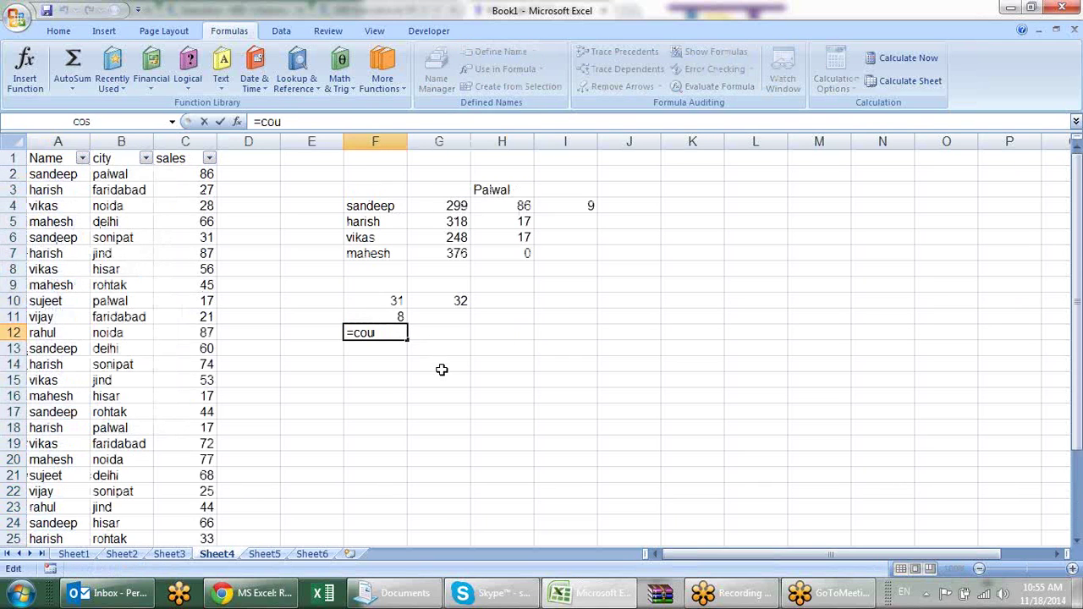
key(Escape)
key(Delete)
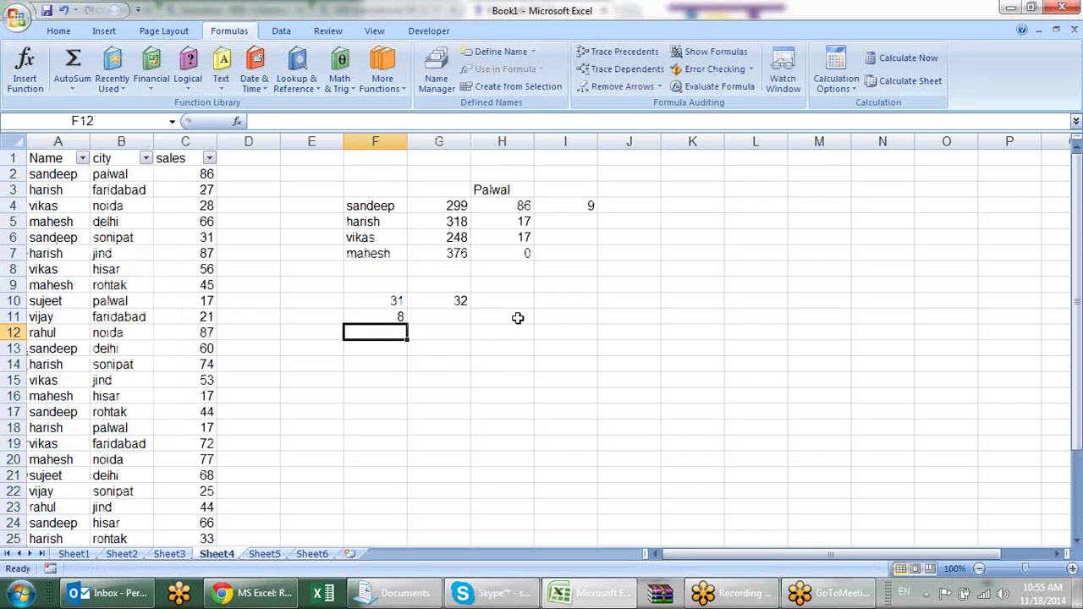
Step: Replace the G4 SUMIF criterion F4 with the wildcard "s*"
click(584, 204)
double_click(583, 204)
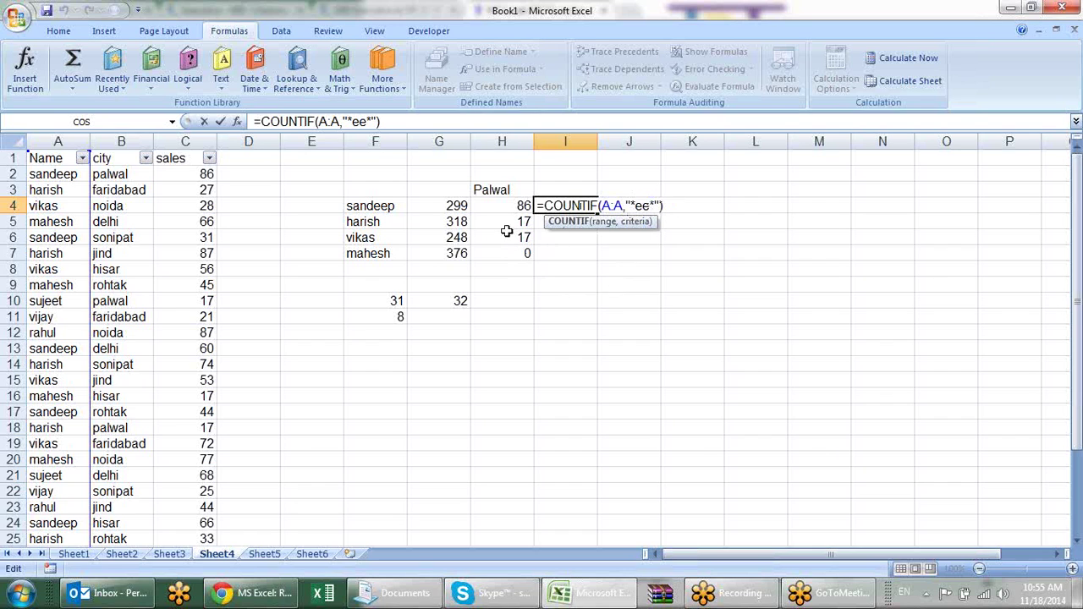
click(459, 206)
key(F2)
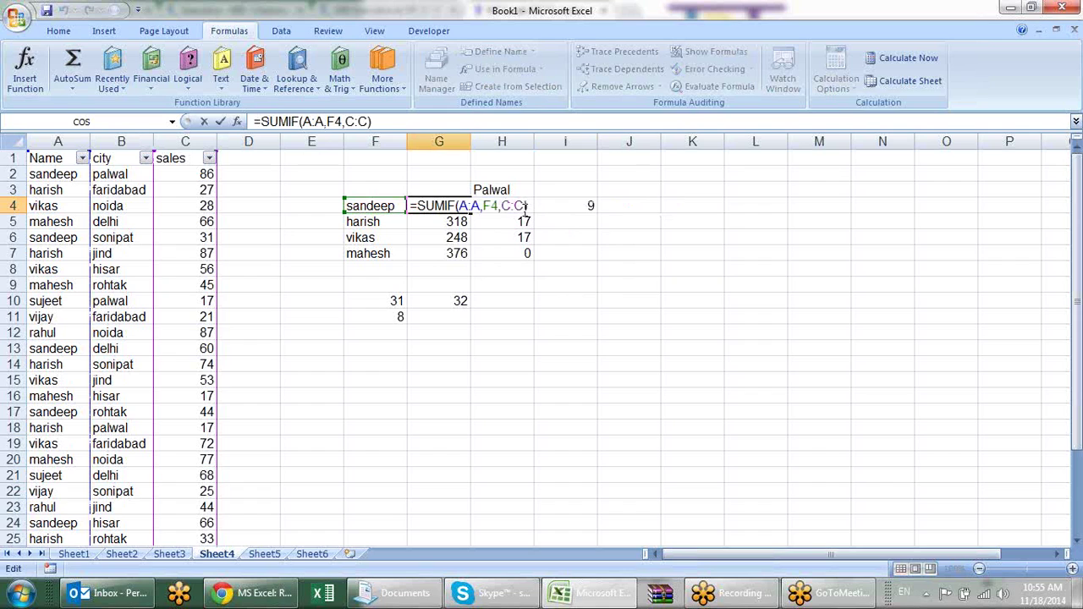
click(499, 205)
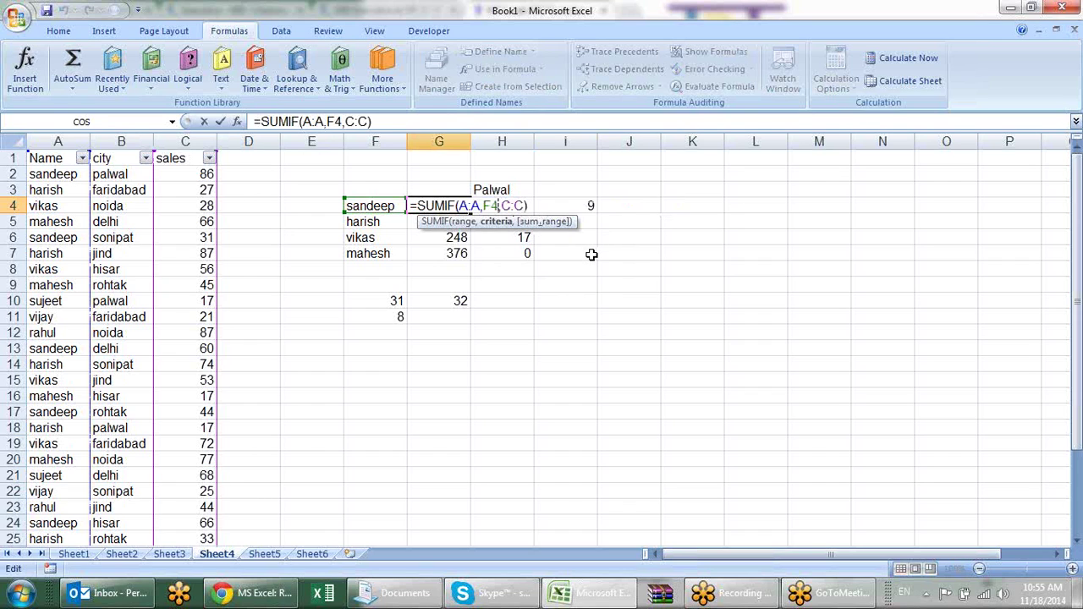
key(BackSpace)
key(BackSpace)
text("s*")
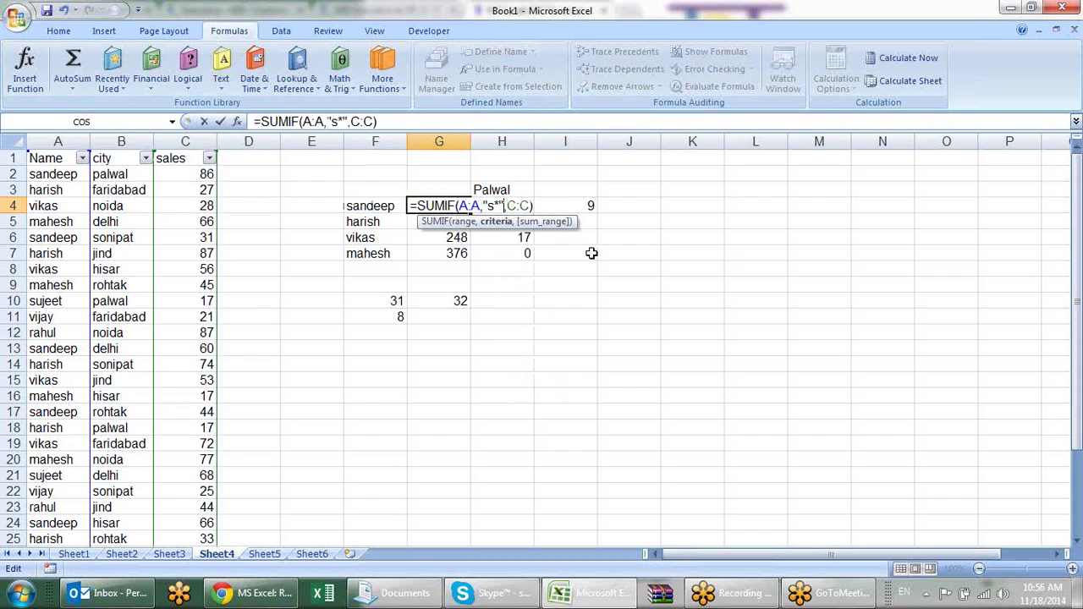
key(Return)
Step: Restore G4 to =SUMIF(A:A,F4,C:C), returning 299 for sandeep
key(Up)
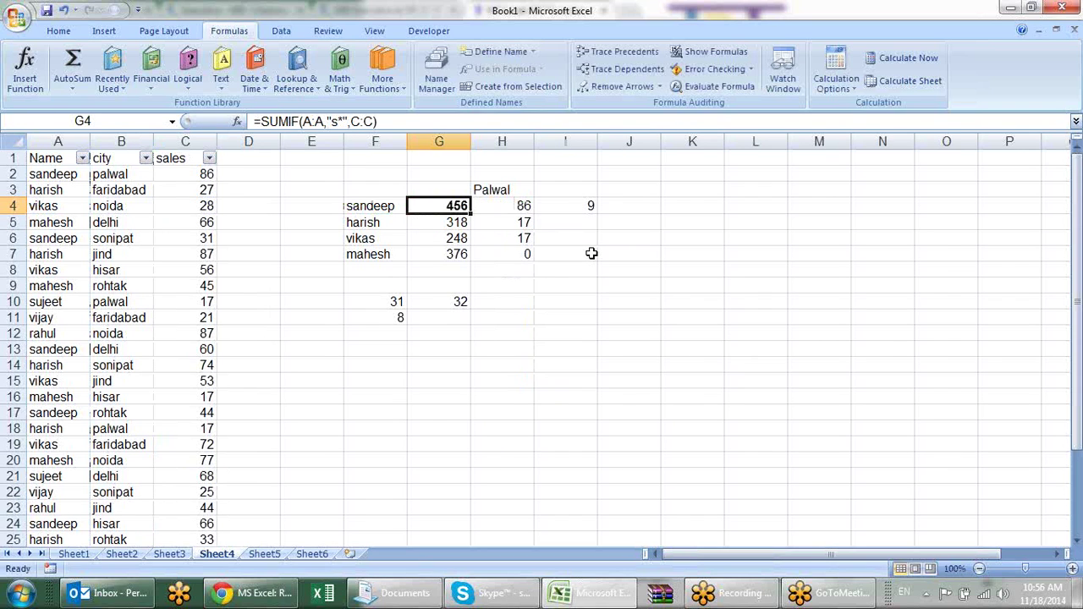
key(F2)
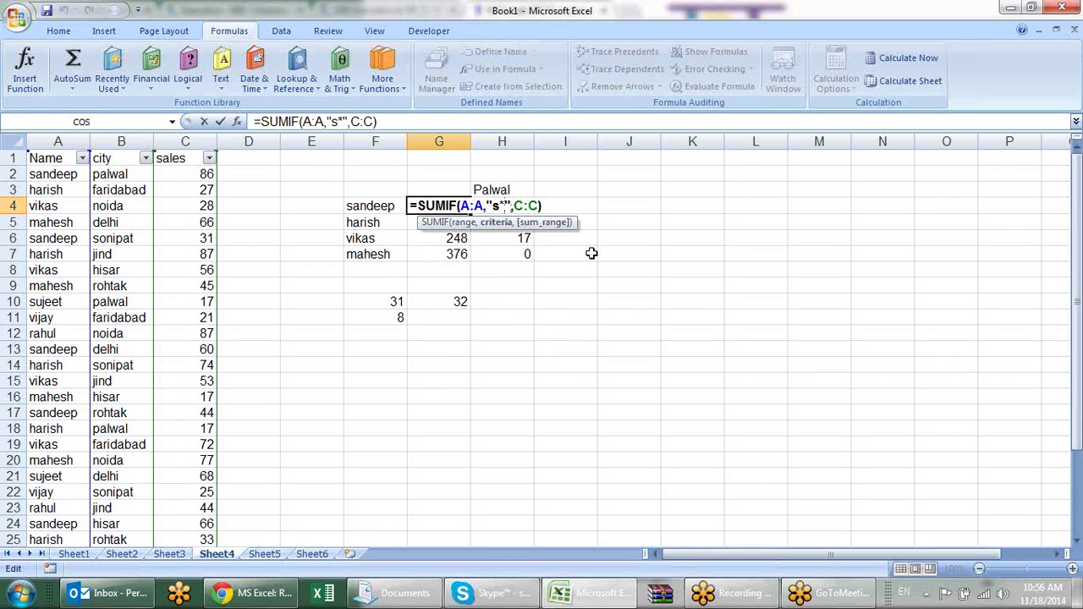
key(BackSpace)
key(BackSpace)
key(BackSpace)
key(BackSpace)
click(364, 203)
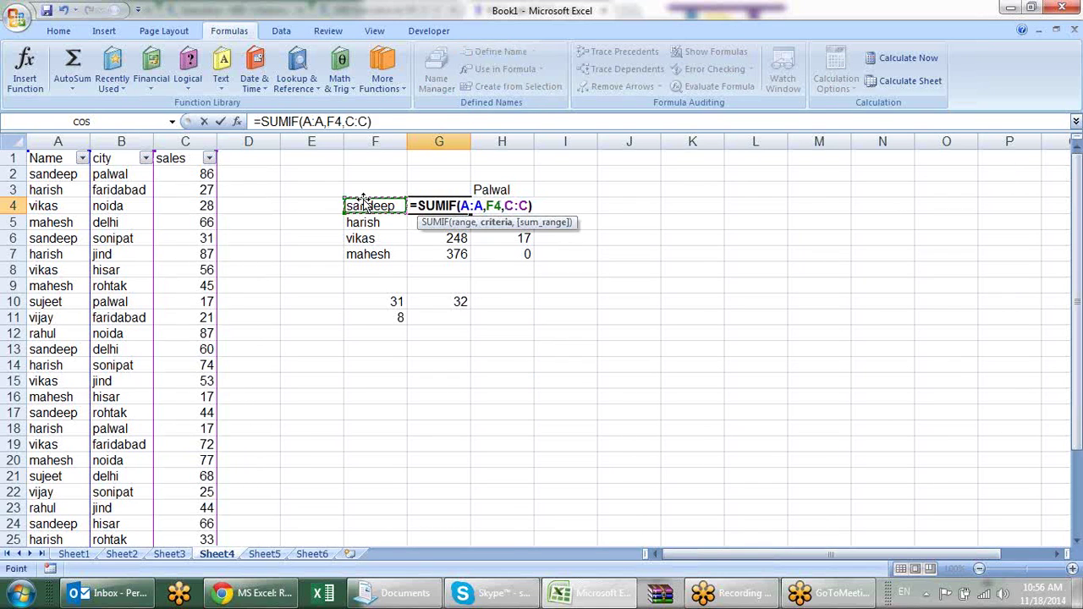
key(Return)
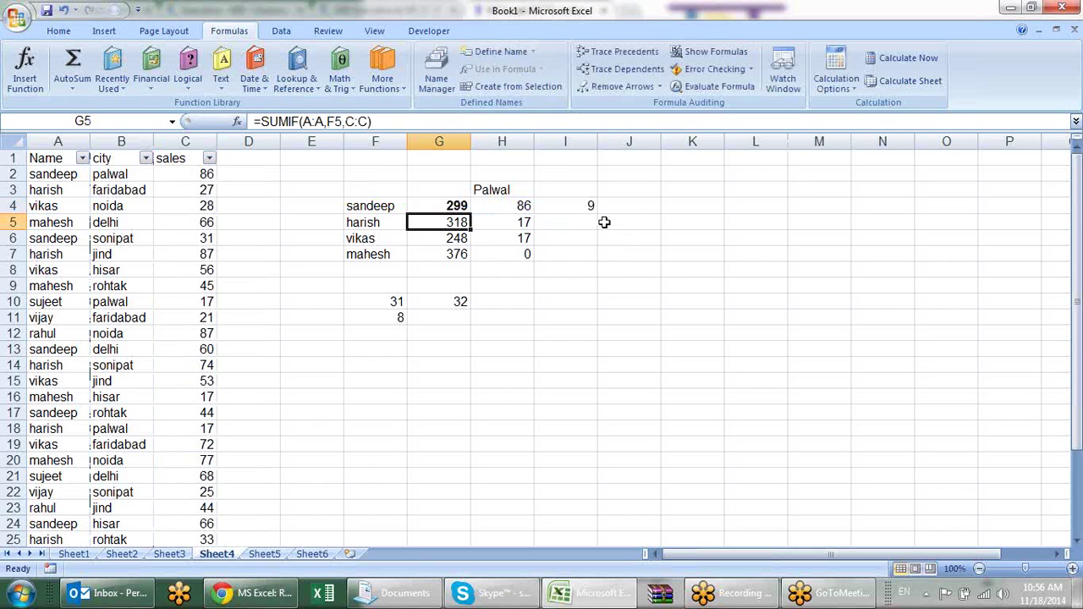
click(599, 220)
click(592, 203)
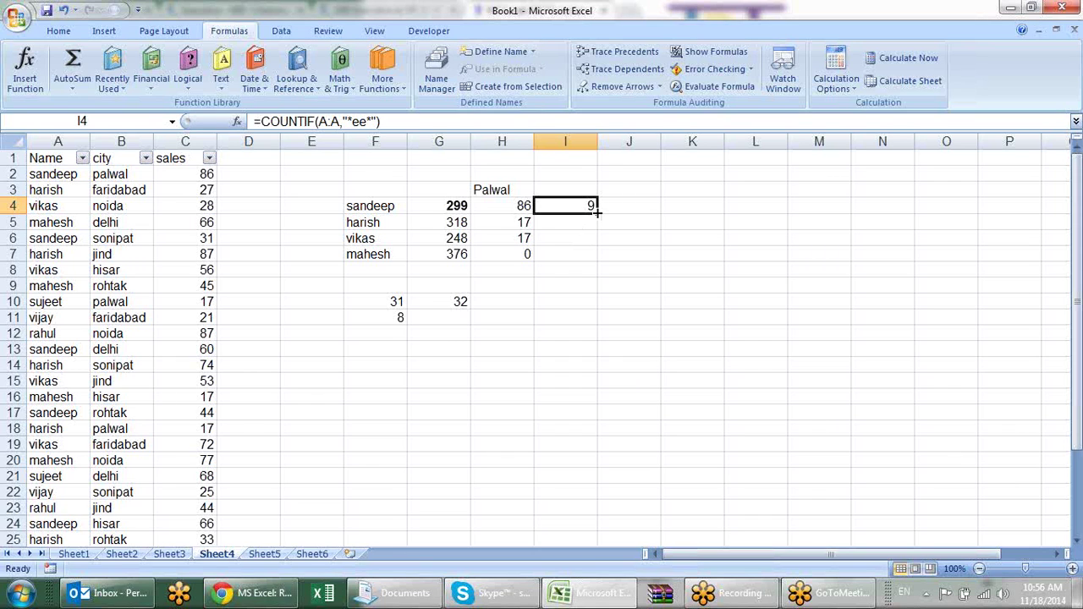
Step: Start a =coun formula in J4, then cancel it
click(624, 206)
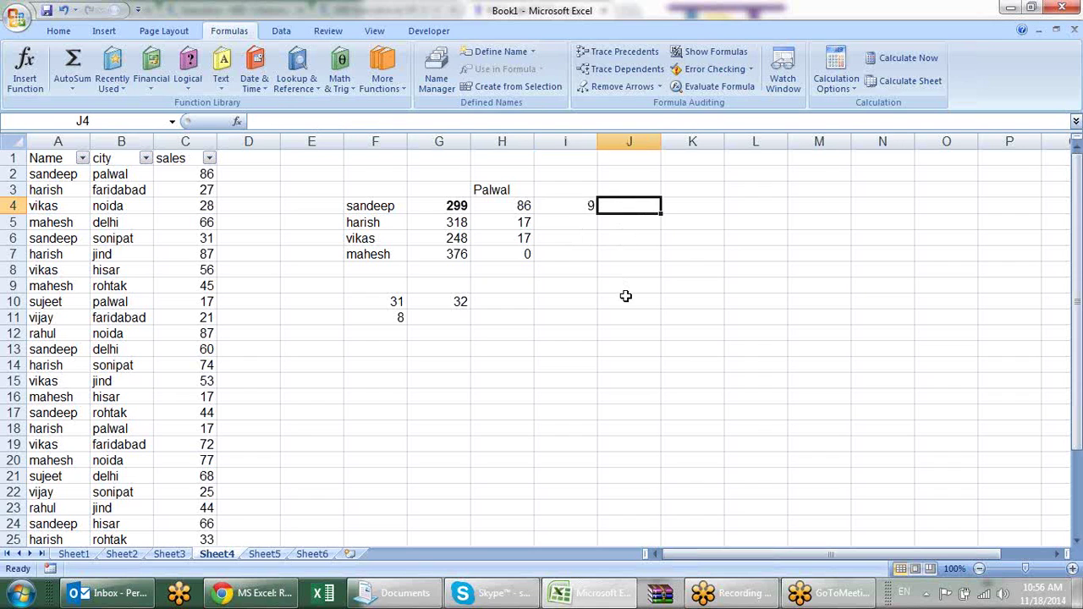
text(=coun)
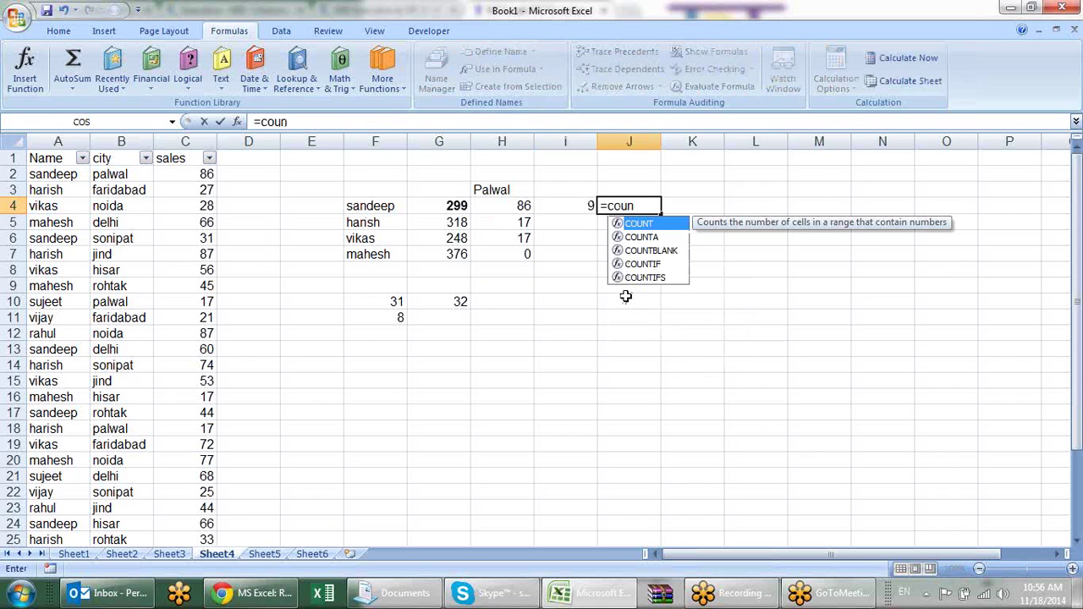
key(Down)
key(Down)
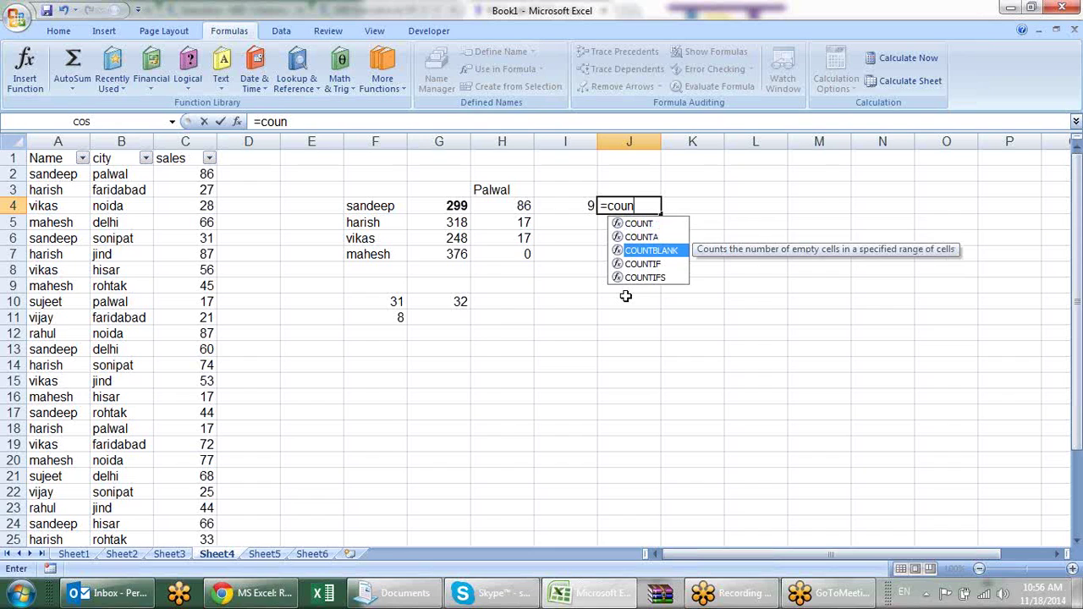
key(Escape)
key(Escape)
Step: Change the I4 COUNTIF criterion from "*ee*" to "s?ndeep", returning 6
key(Left)
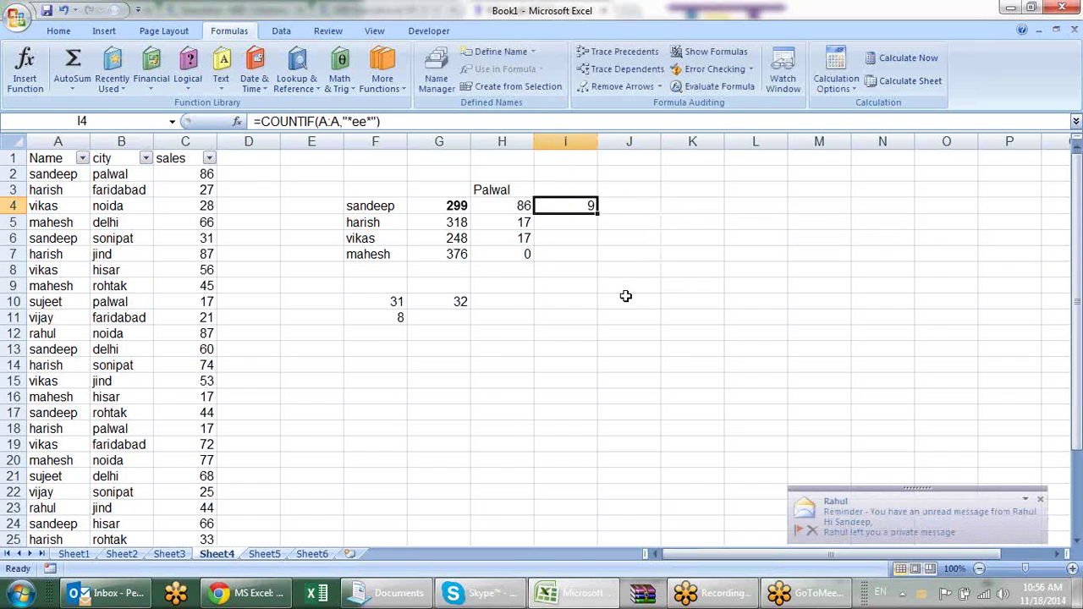
key(F2)
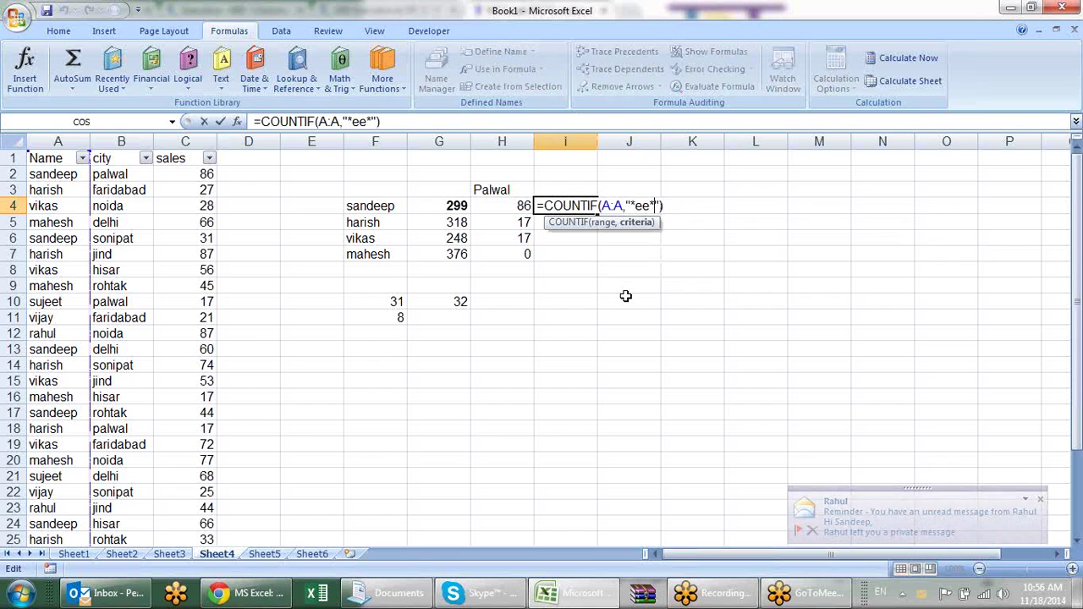
key(Left)
key(BackSpace)
key(BackSpace)
key(BackSpace)
key(BackSpace)
text(sandeep)
key(Left)
key(Left)
key(Left)
key(Left)
key(Left)
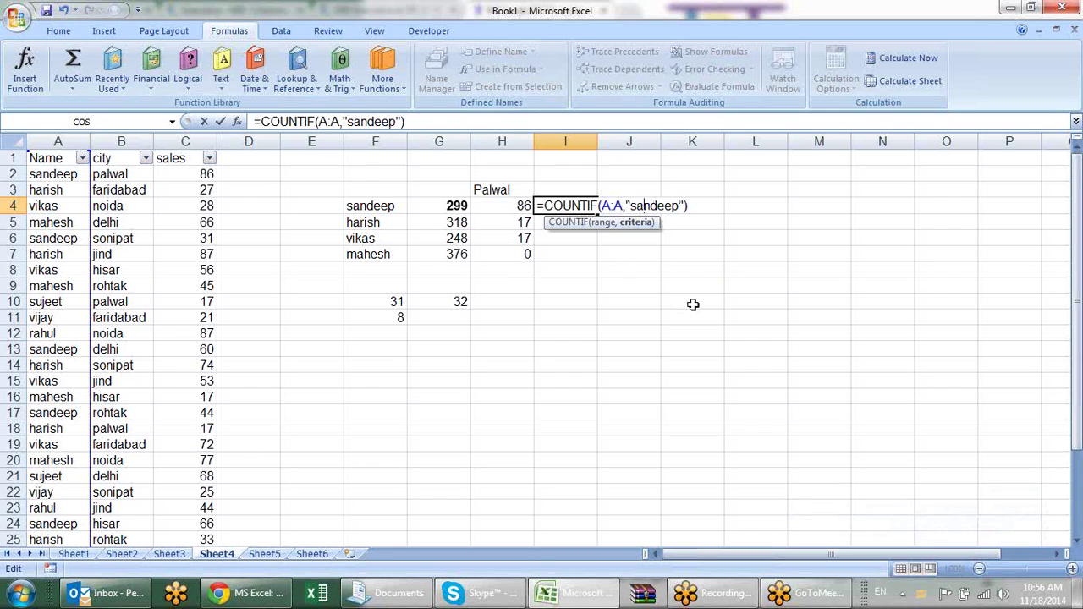
key(BackSpace)
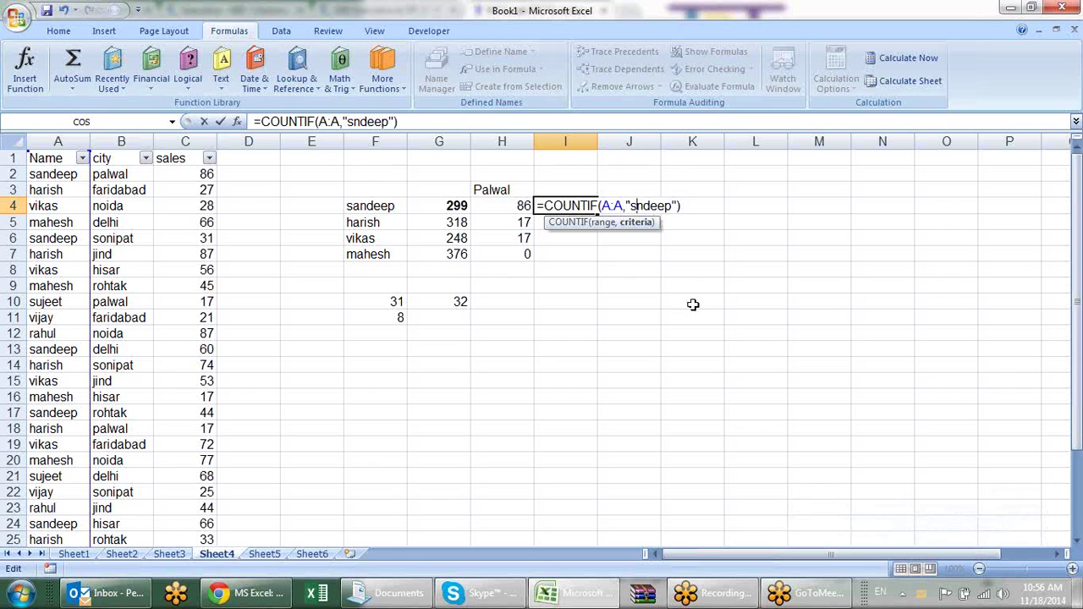
text(?)
key(BackSpace)
text(?)
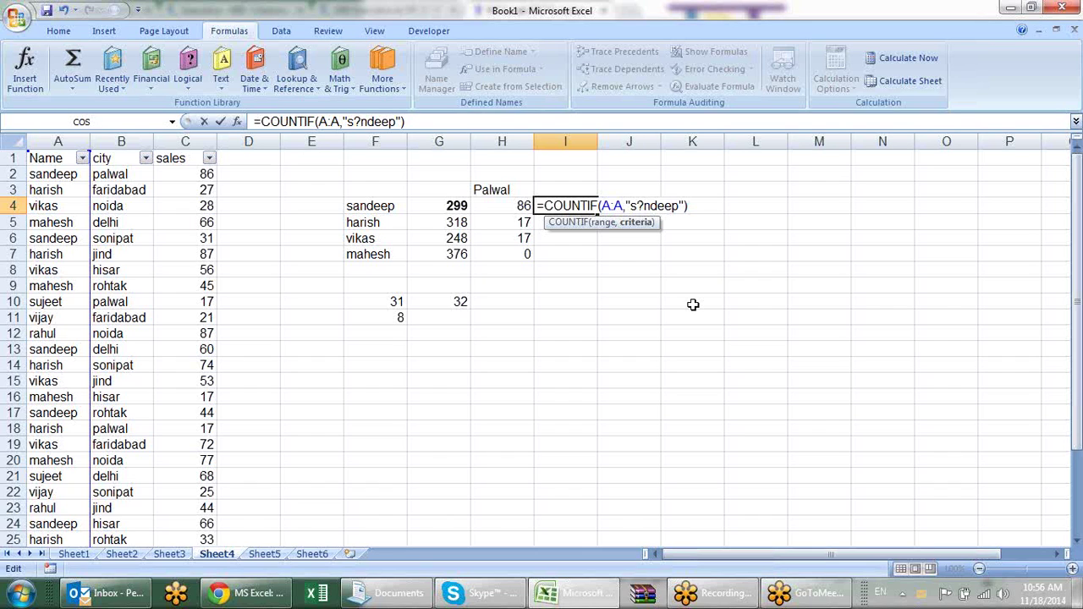
key(Return)
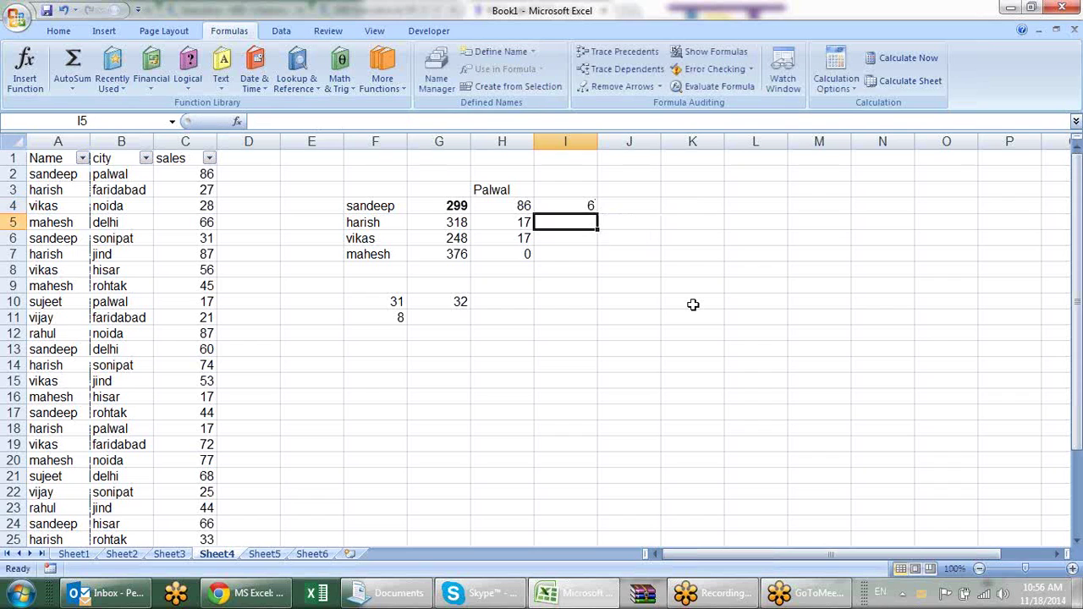
Step: Change the I4 criterion from "s?ndeep" to "s?nd??p"
key(Up)
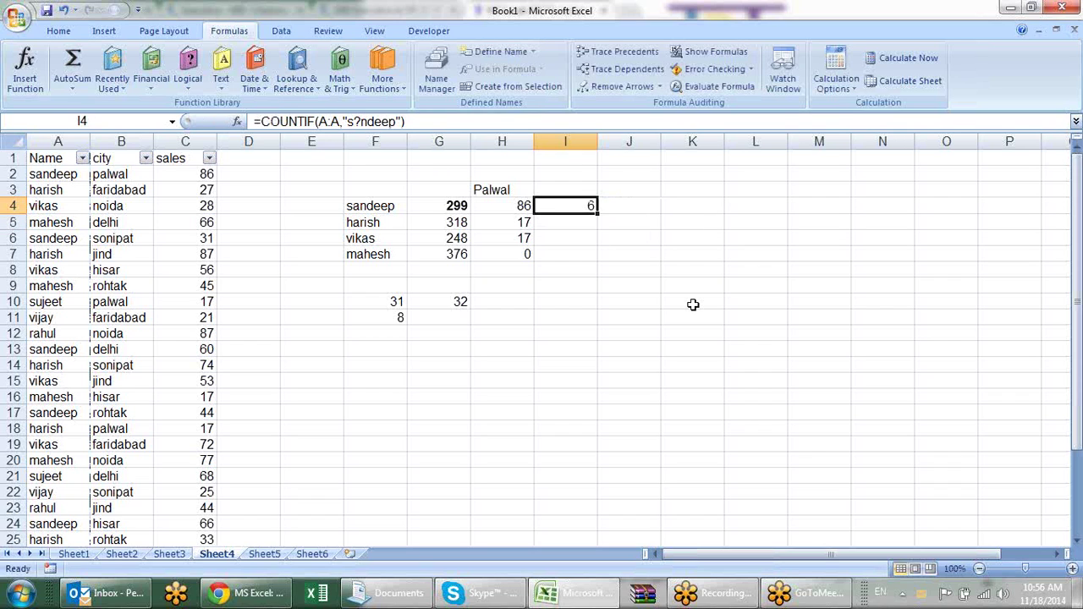
key(F2)
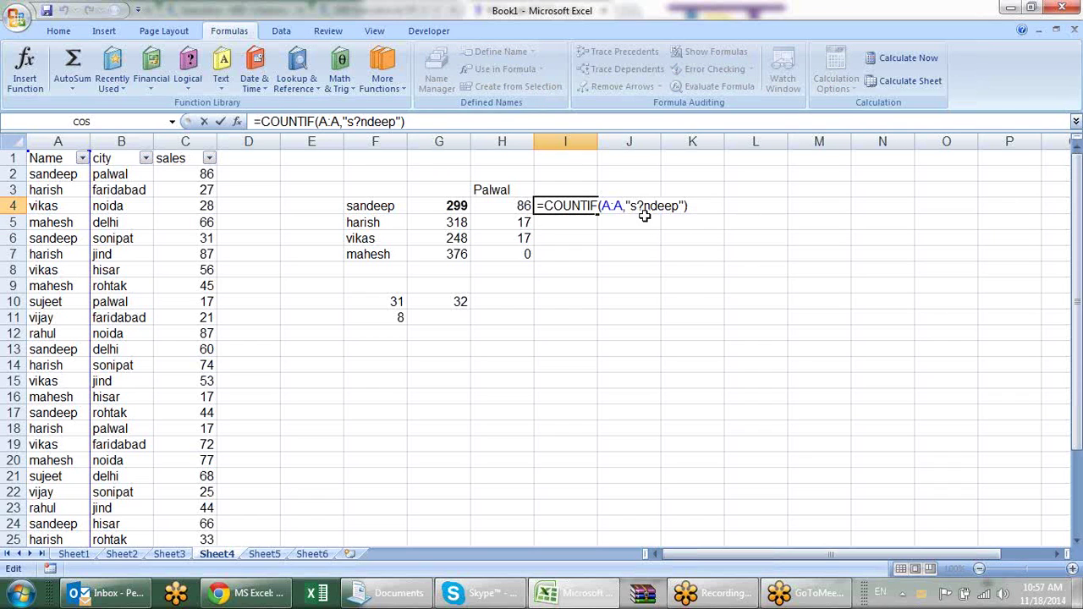
double_click(638, 205)
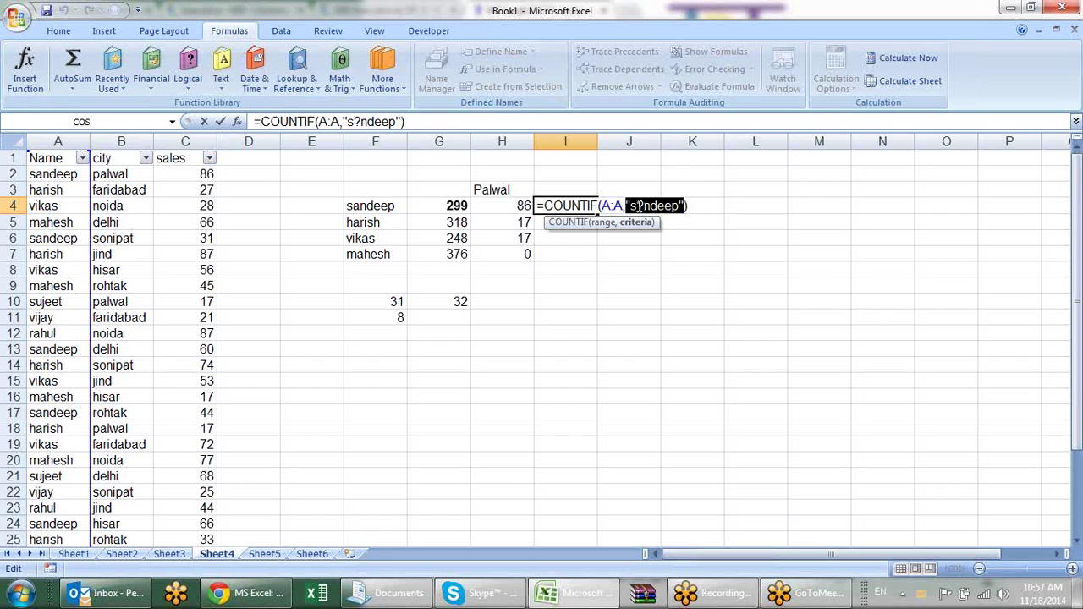
click(638, 206)
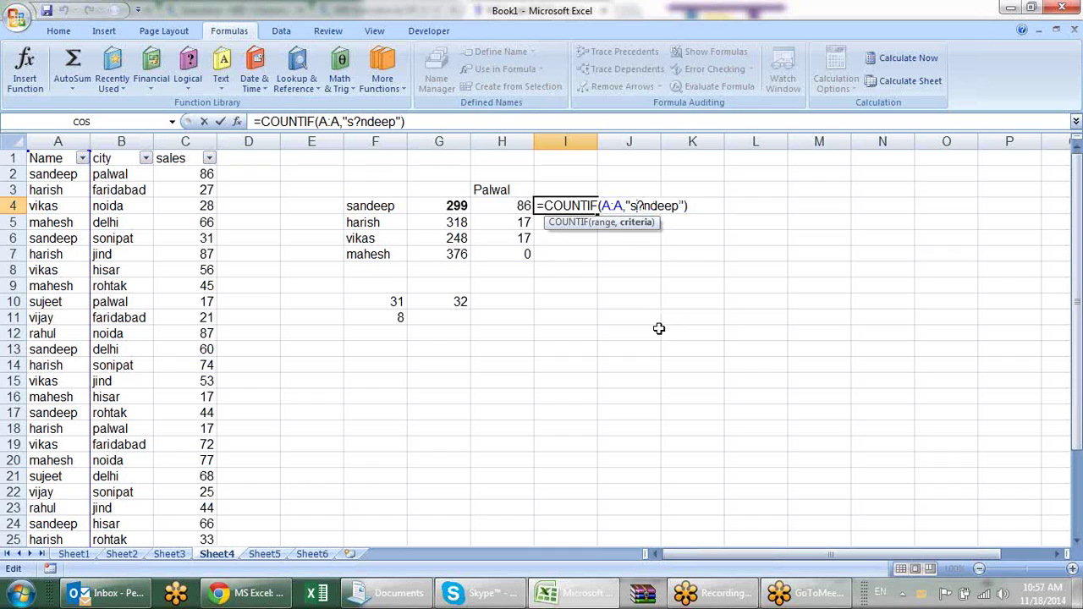
drag(672, 205, 657, 206)
text(??)
key(Return)
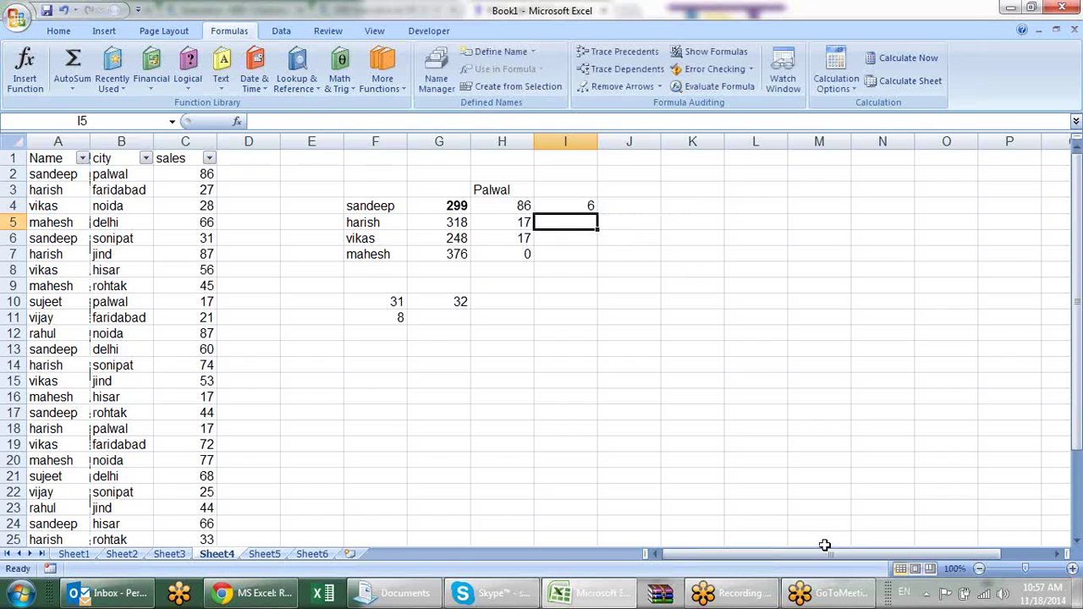
Step: Replace the I4 criterion with "????" to count four-letter names, returning 1
key(Up)
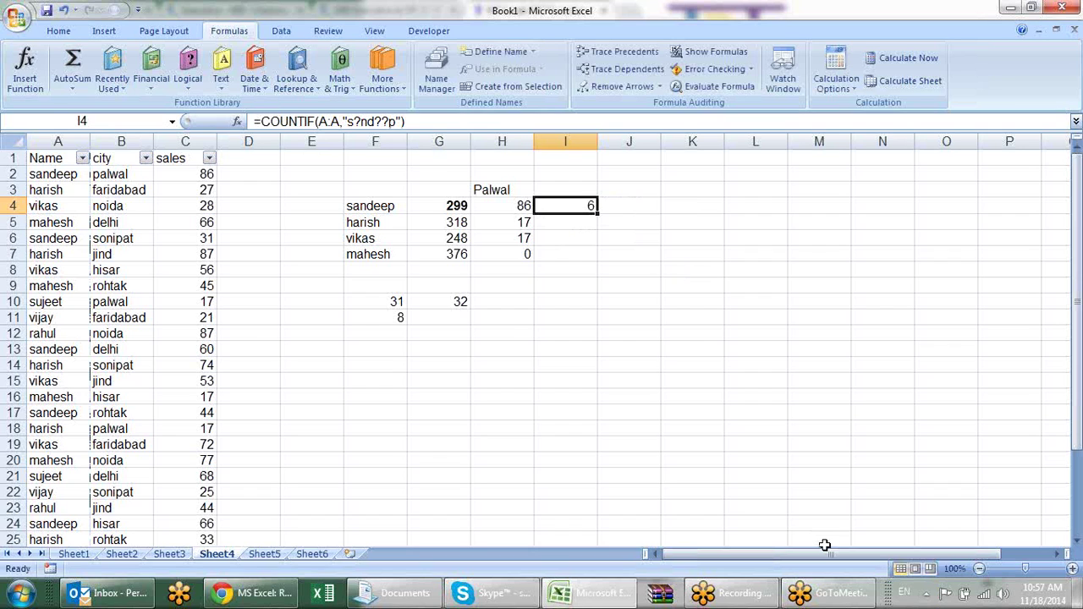
key(F2)
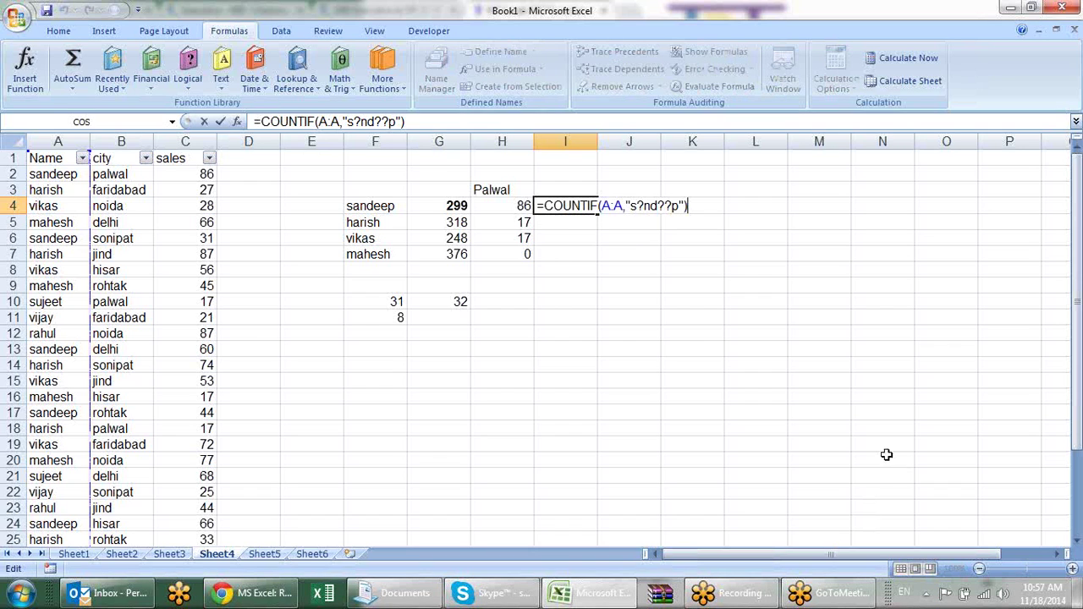
click(679, 205)
key(shift+Home)
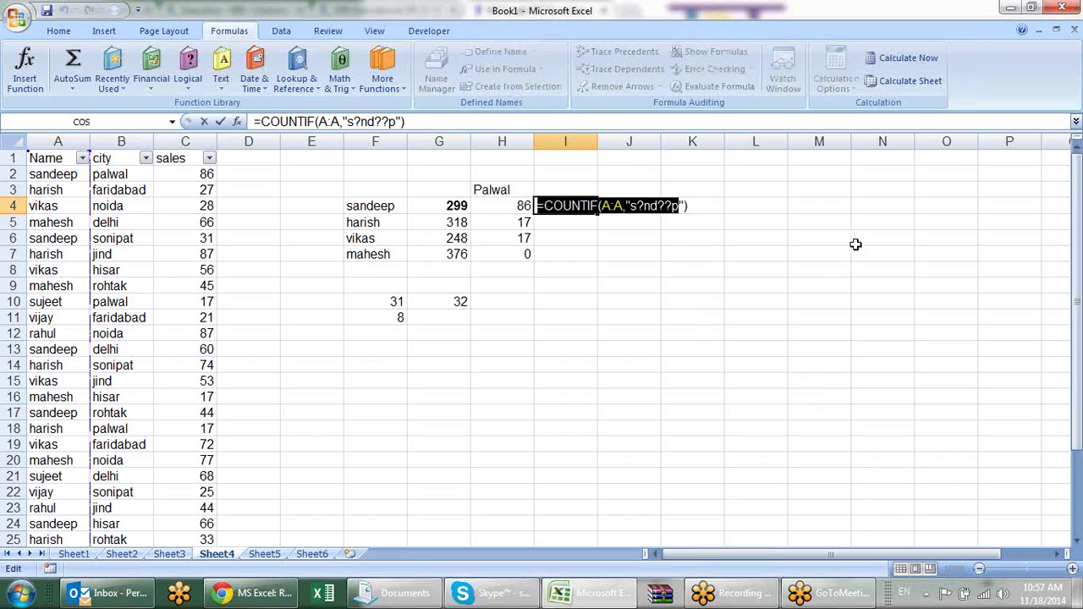
key(Right)
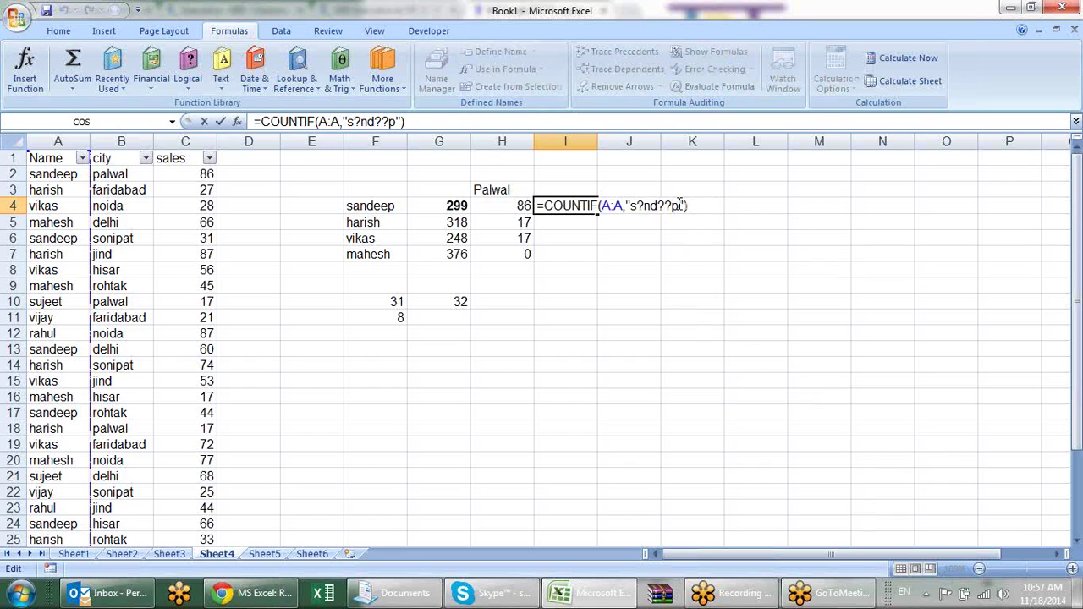
key(BackSpace)
key(BackSpace)
key(BackSpace)
key(BackSpace)
key(BackSpace)
key(BackSpace)
key(BackSpace)
text(????)
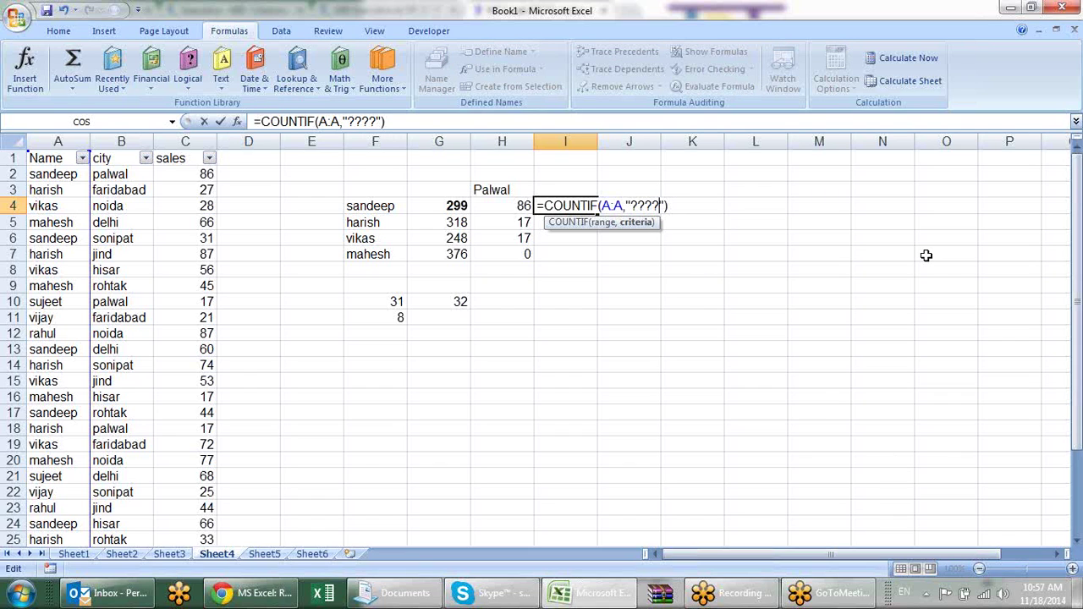
key(Return)
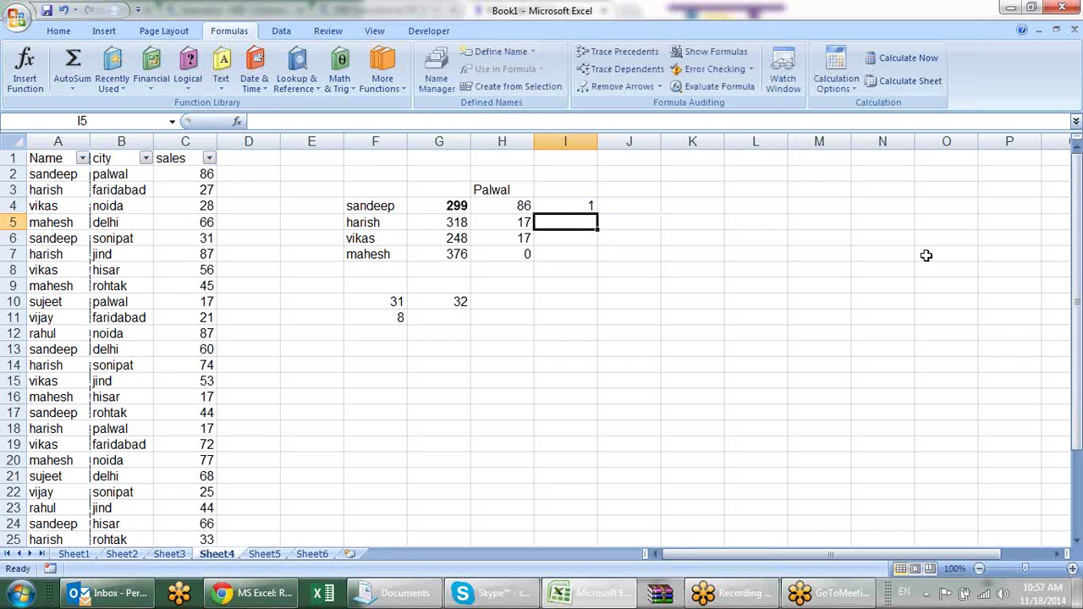
Step: Filter Name for contains "????" (all 31 rows match), then re-tick every name
click(81, 158)
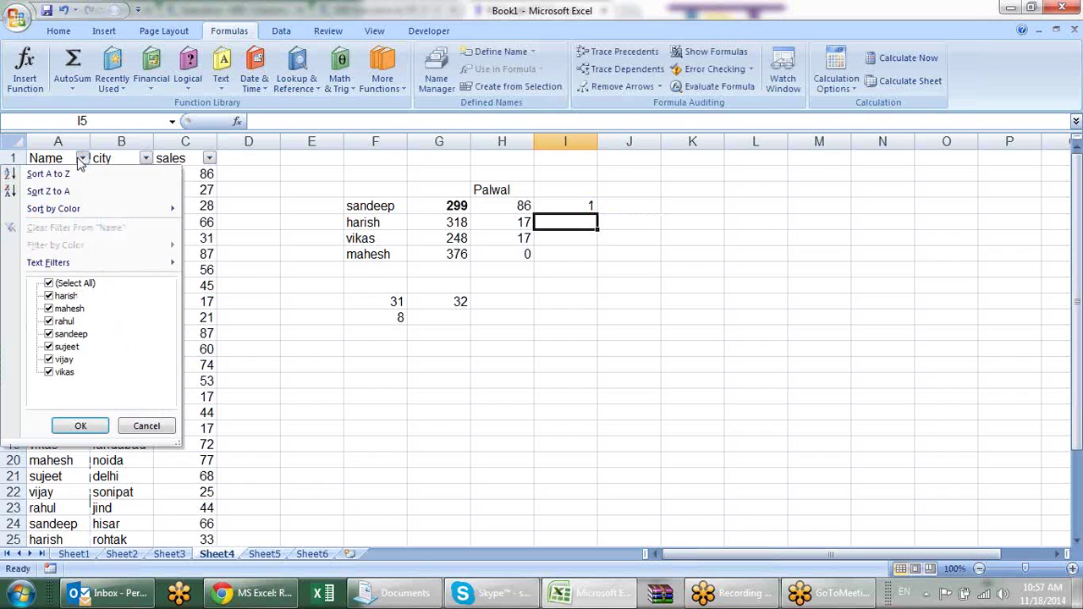
mouse_move(48, 262)
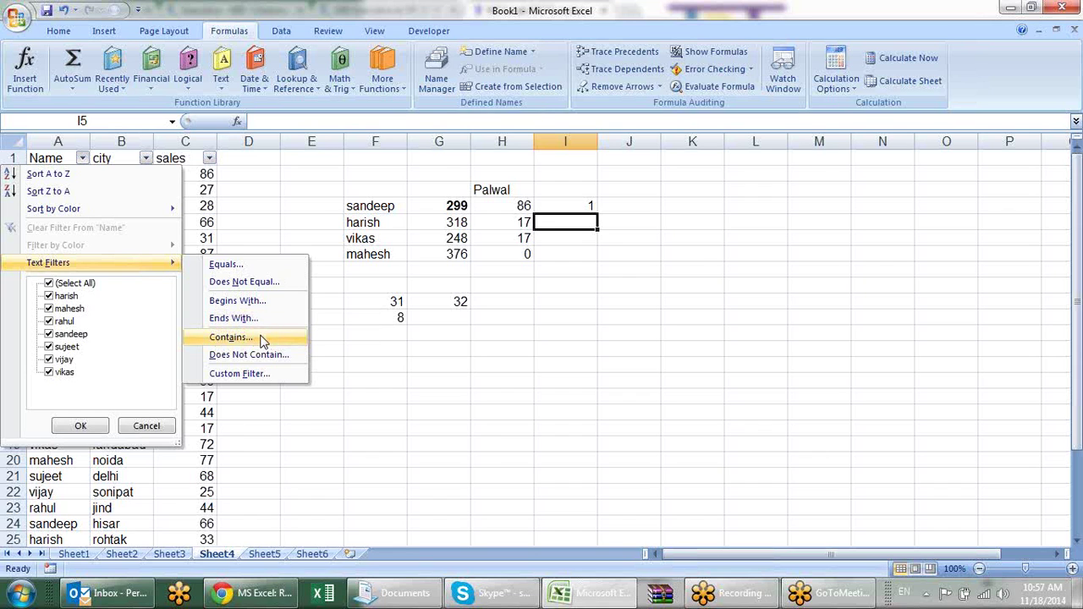
click(262, 339)
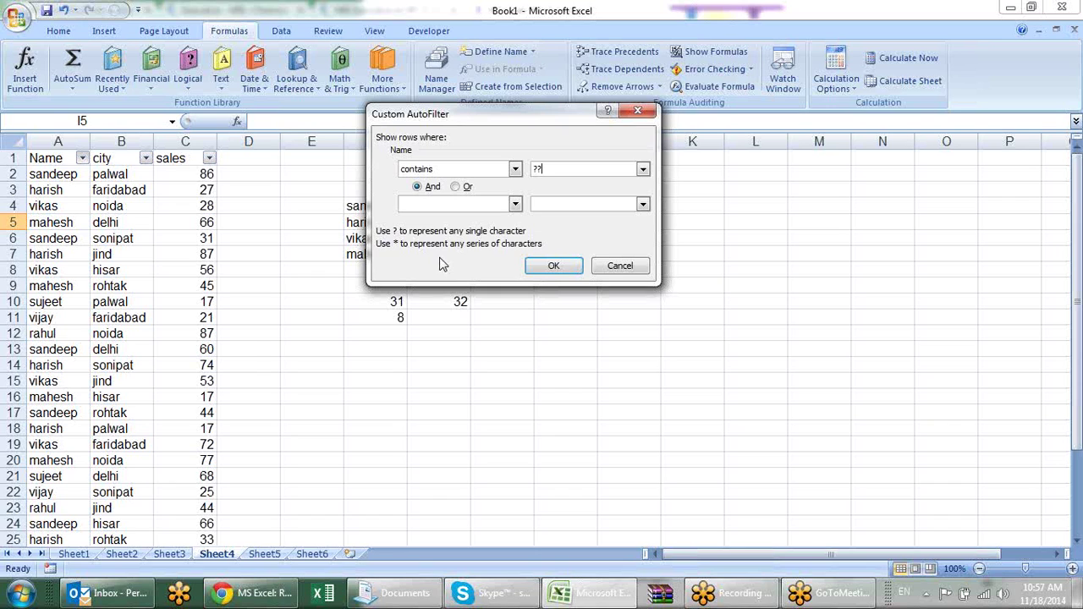
click(552, 266)
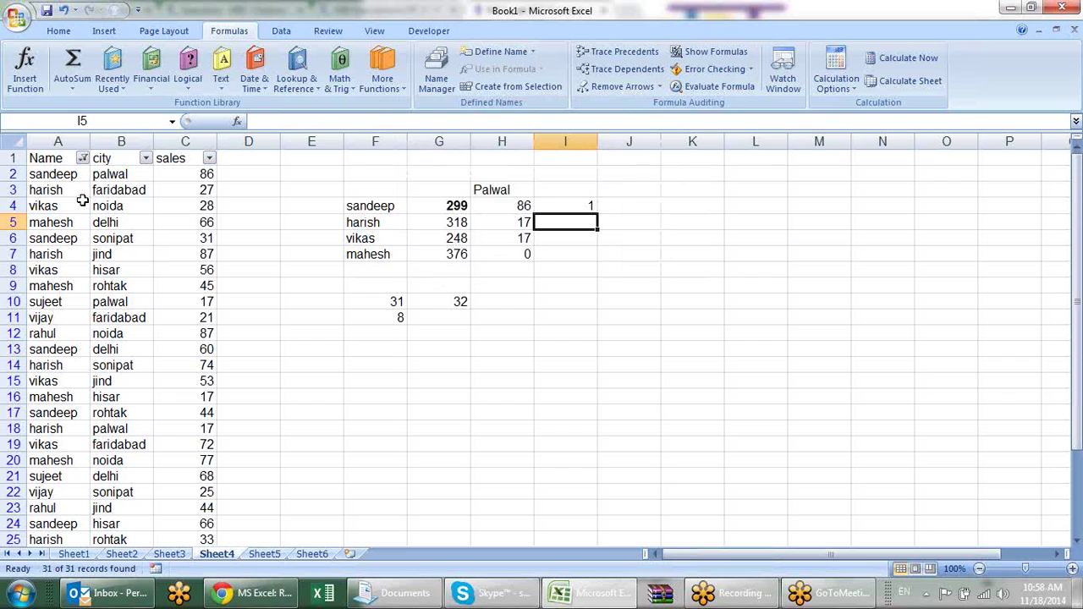
scroll(92, 187, down, 6)
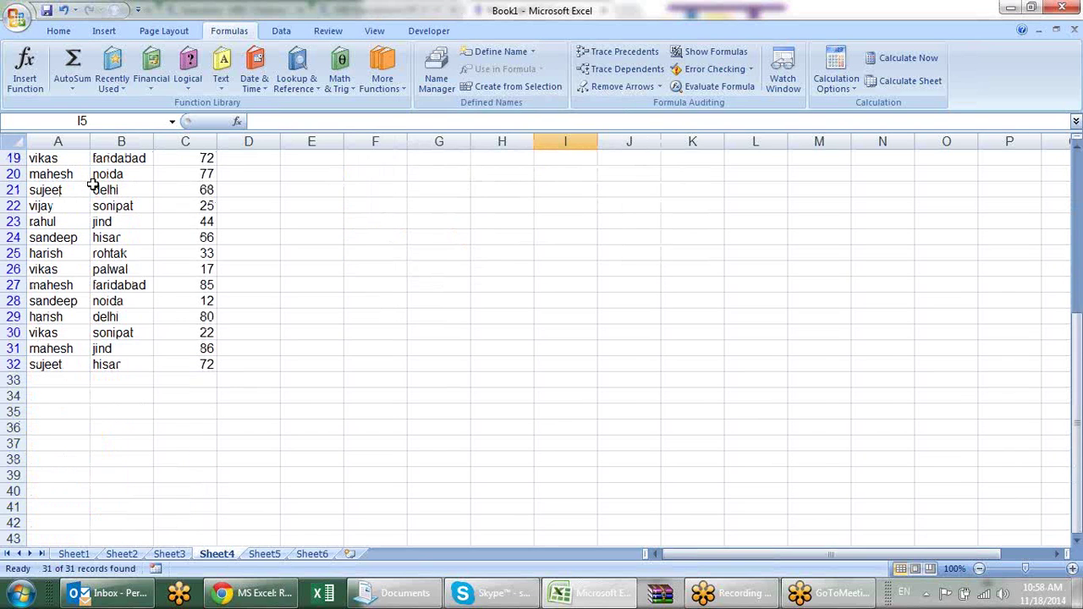
scroll(92, 186, up, 6)
click(82, 158)
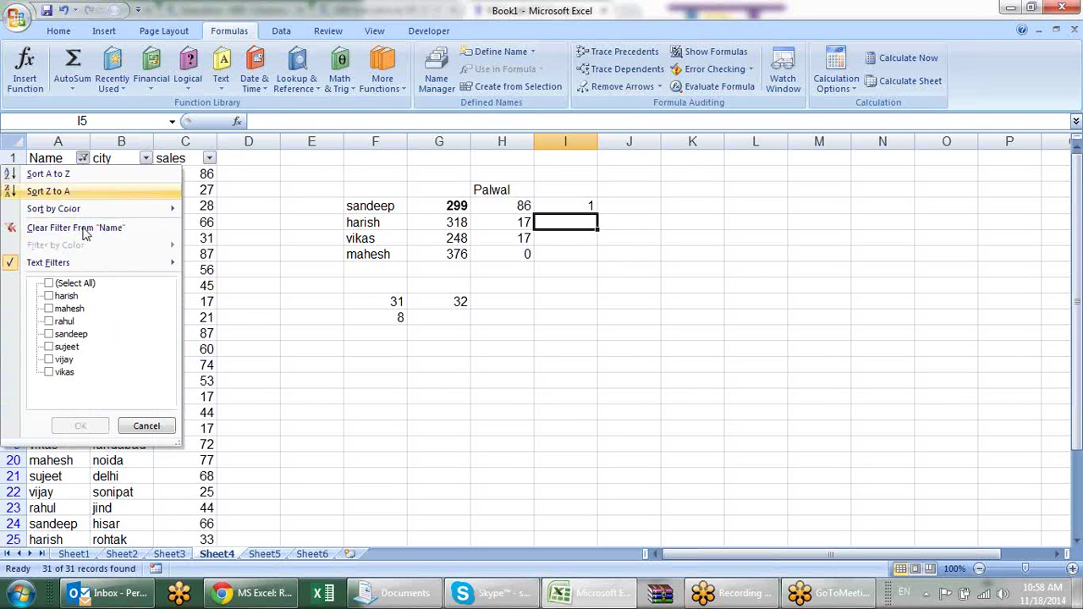
click(73, 282)
Step: Show all rows again and change the I4 criterion to "?????", counting 10 names
click(80, 426)
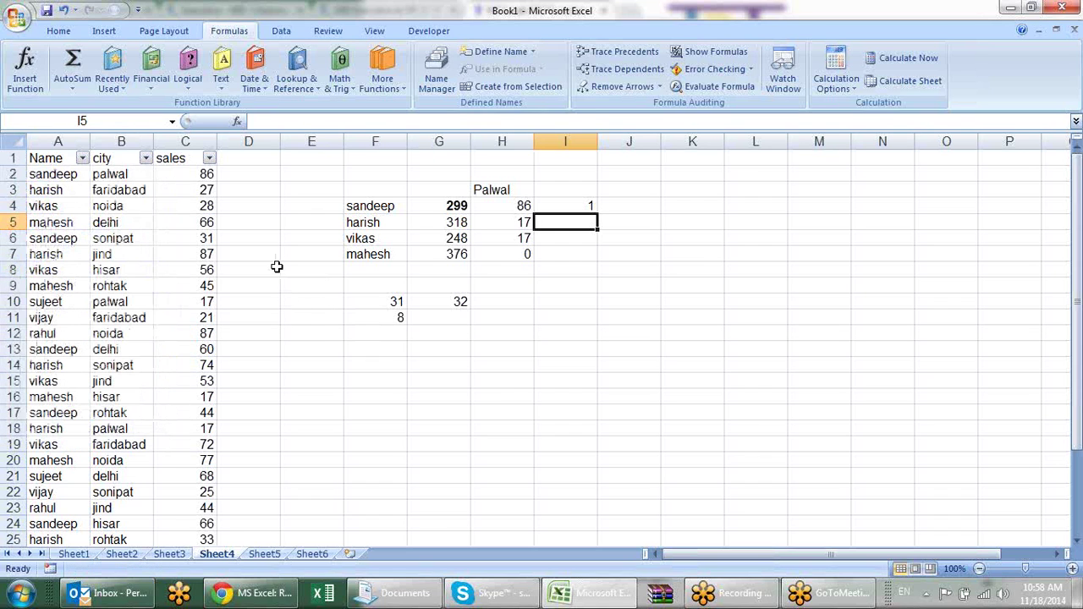
click(570, 203)
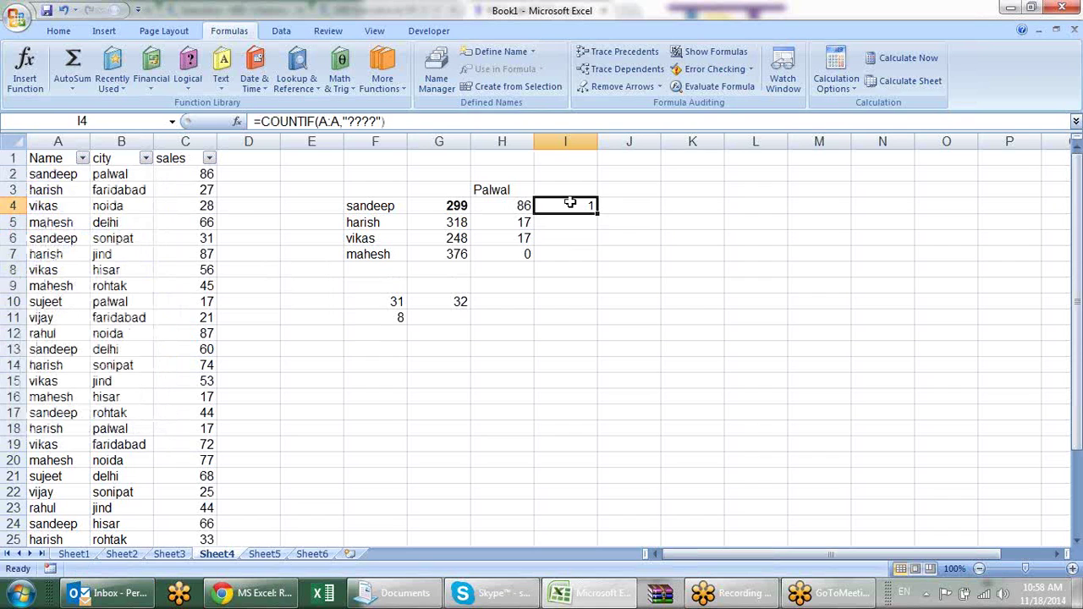
double_click(575, 205)
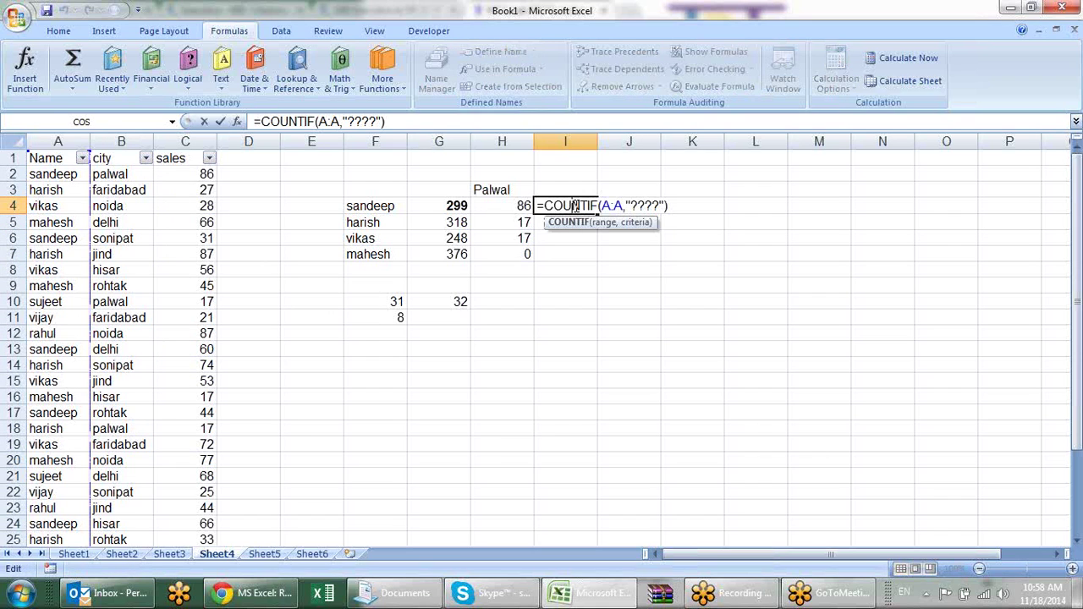
click(661, 206)
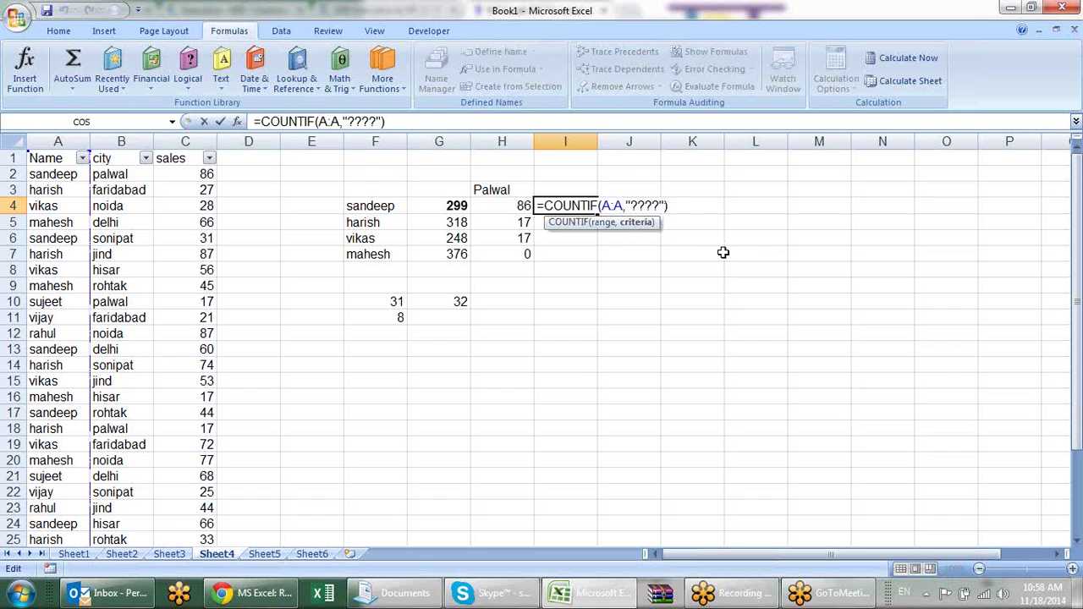
text(?)
key(Return)
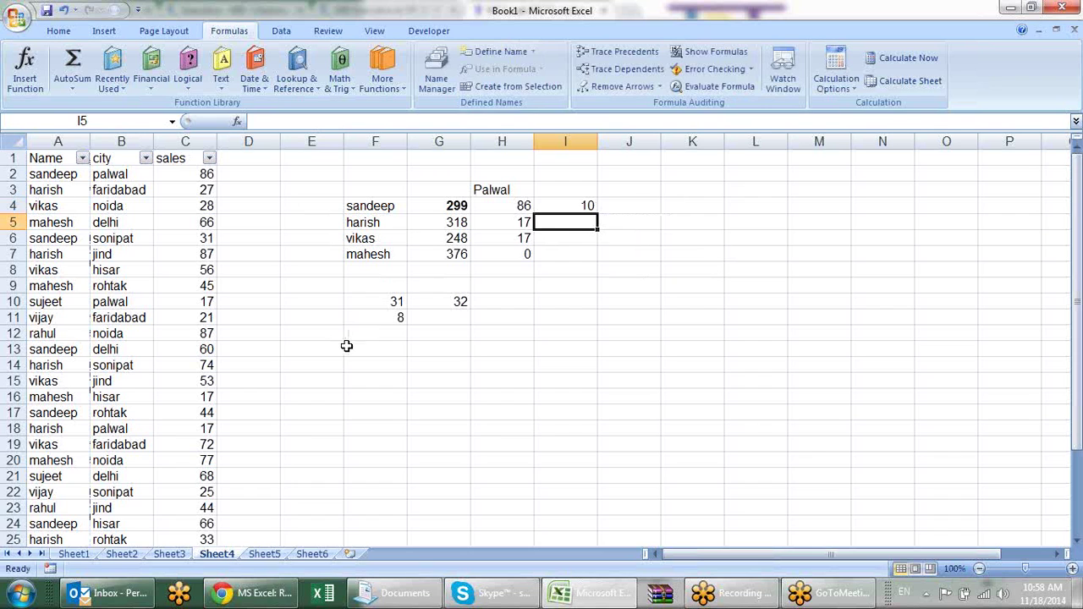
Step: Review the =COUNTIF(A:A,"?????") formula in I4 and move to cell J4
double_click(570, 205)
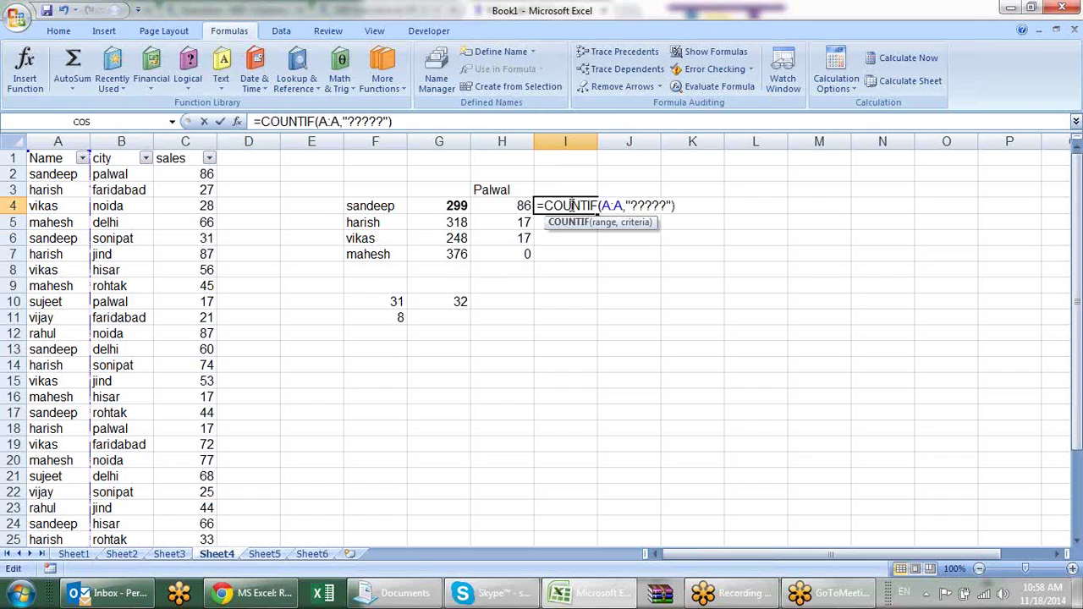
key(Return)
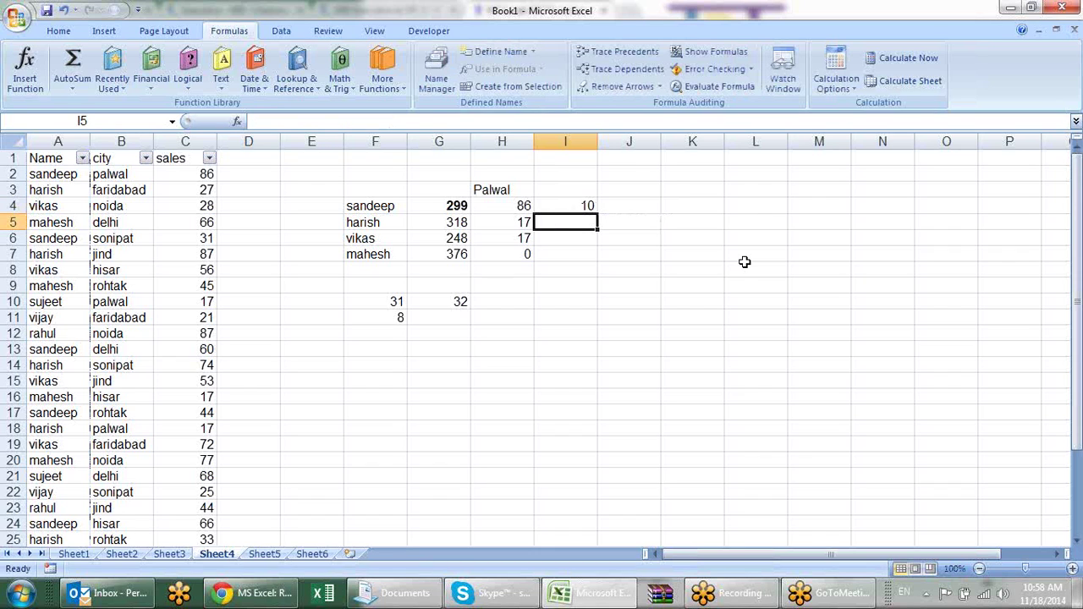
key(Right)
key(Up)
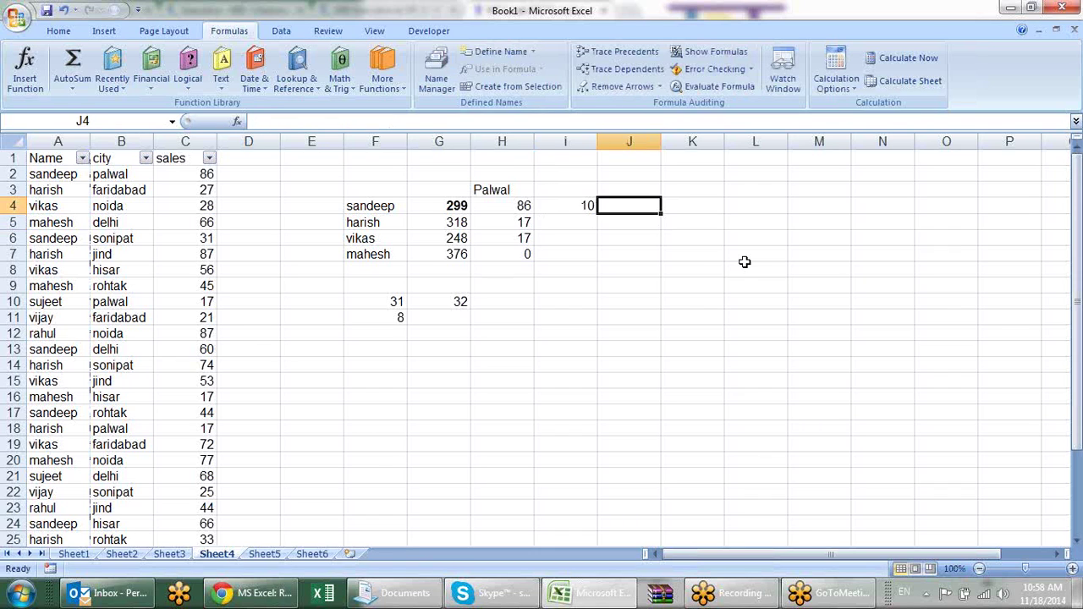
Step: Start =COUNTIFS in J4 with column A matched against the name in F4
text(=coun)
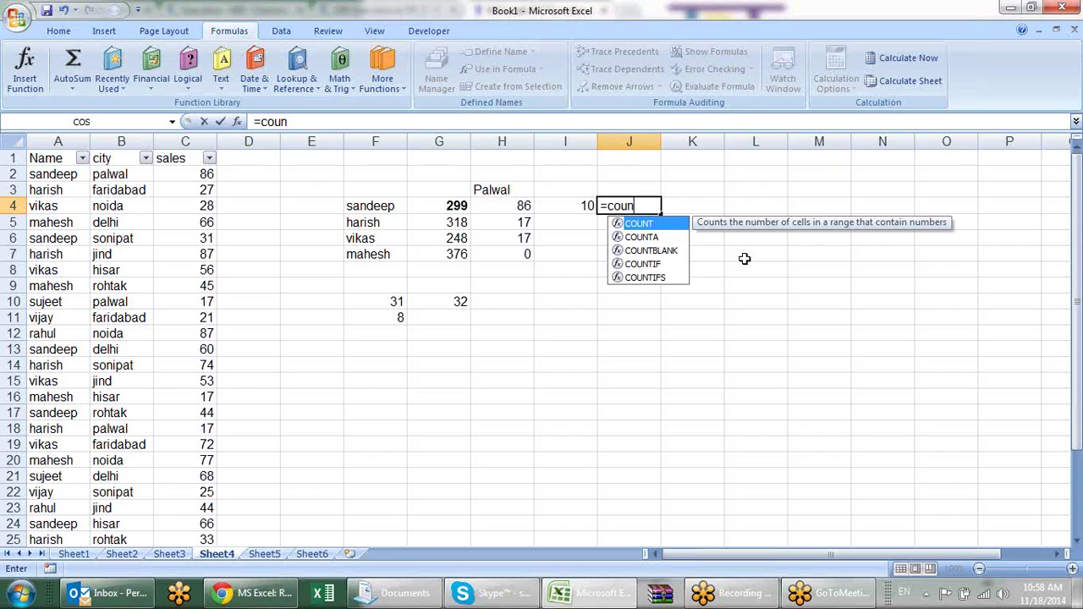
key(Down)
key(Down)
key(Down)
key(Down)
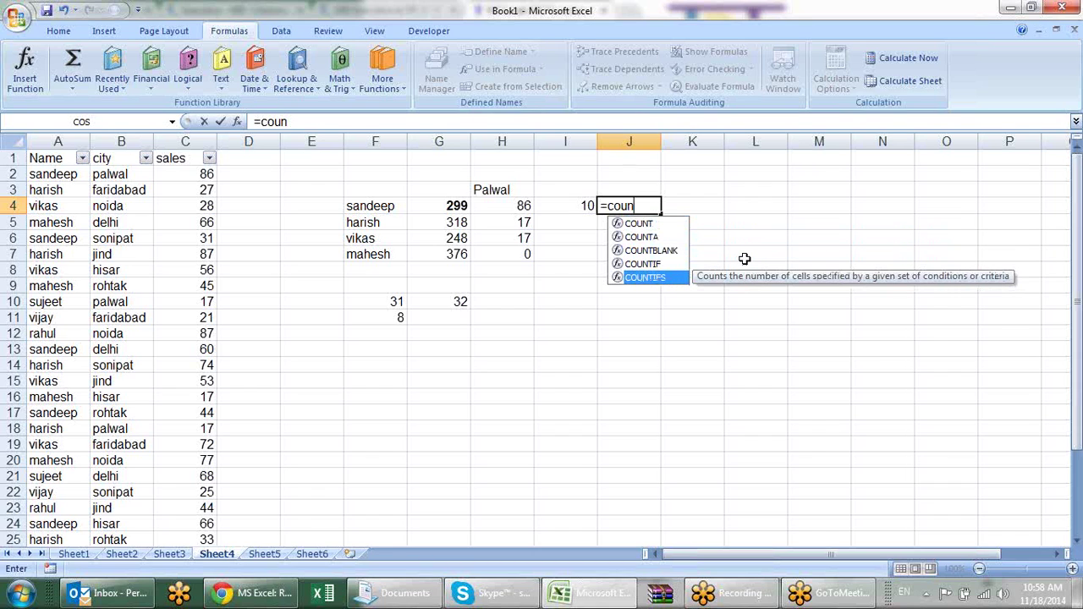
key(Tab)
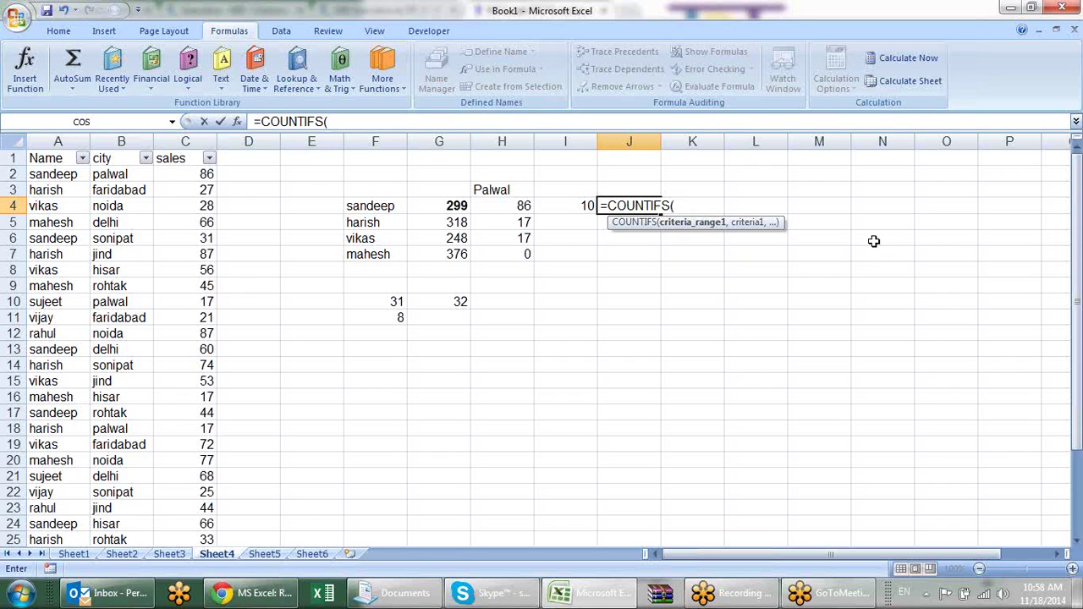
click(48, 142)
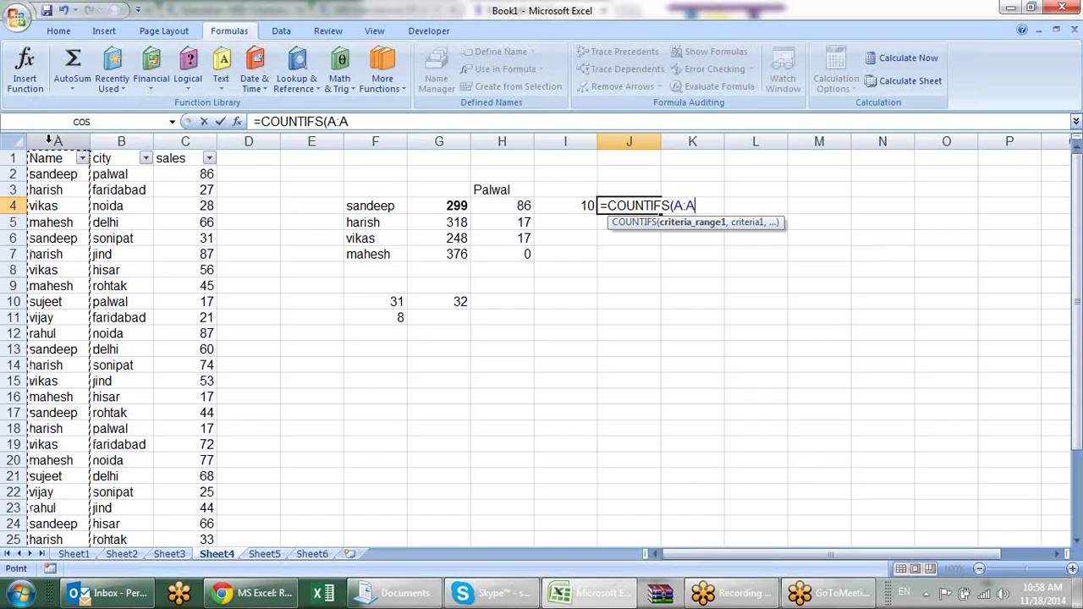
text(,)
click(388, 206)
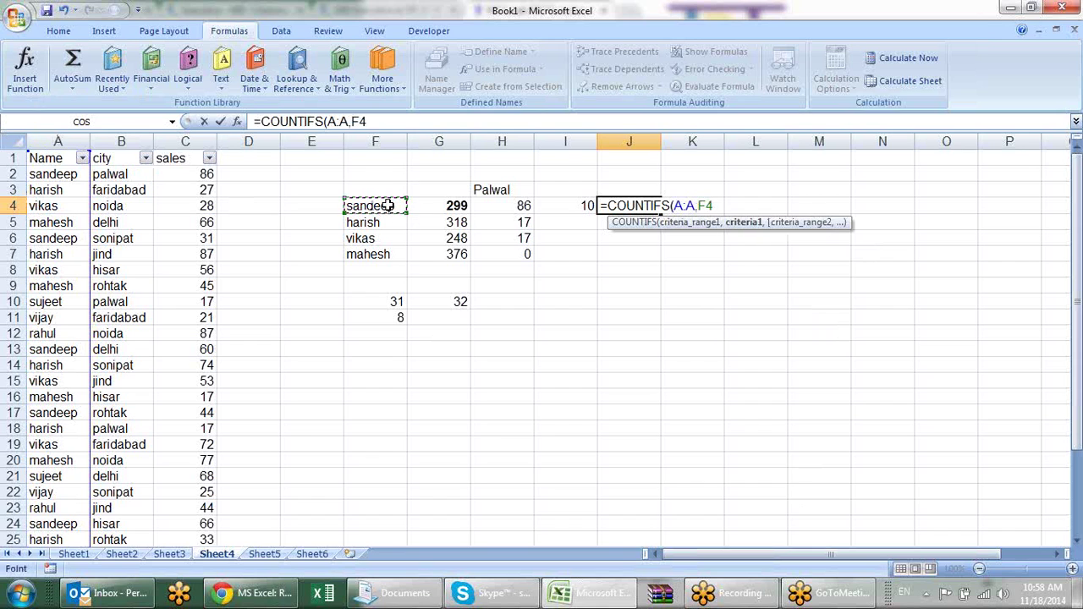
text(,)
Step: Add column B matching Palwal in H3 and column C ">50", returning 1
click(118, 140)
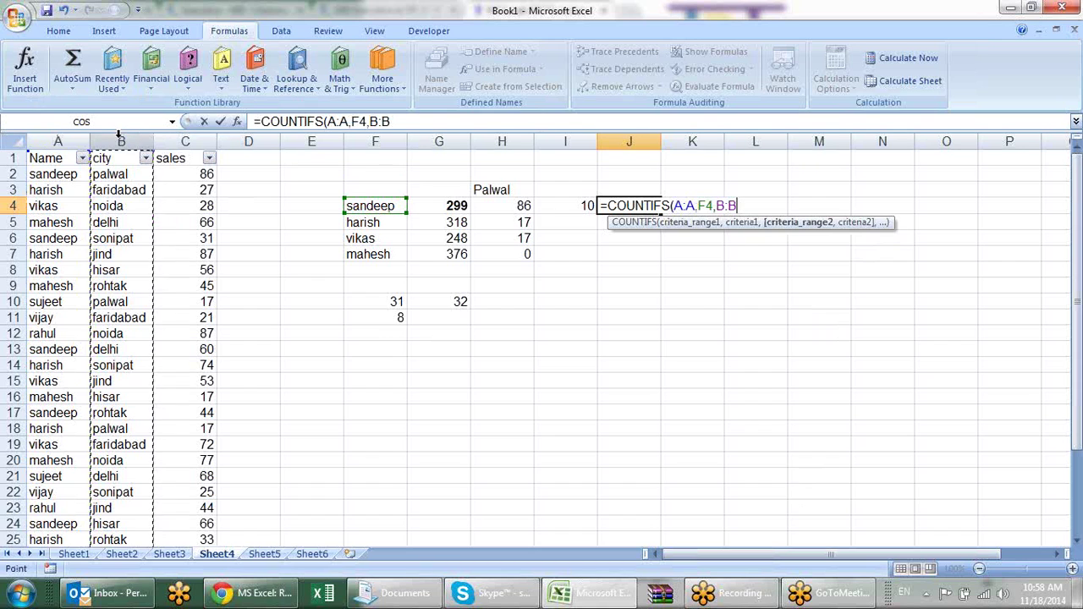
text(,)
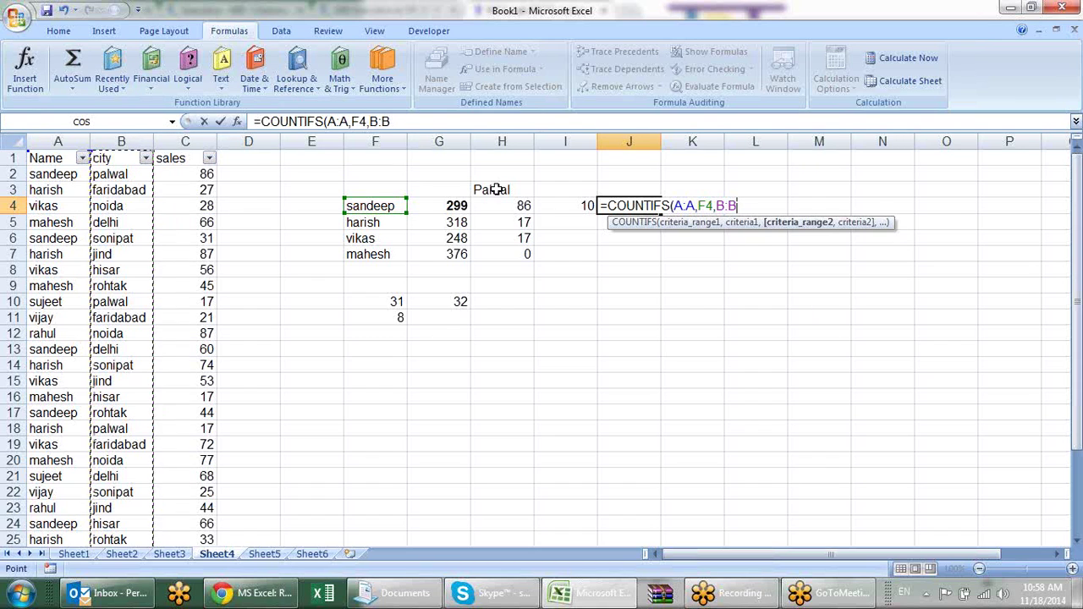
click(496, 191)
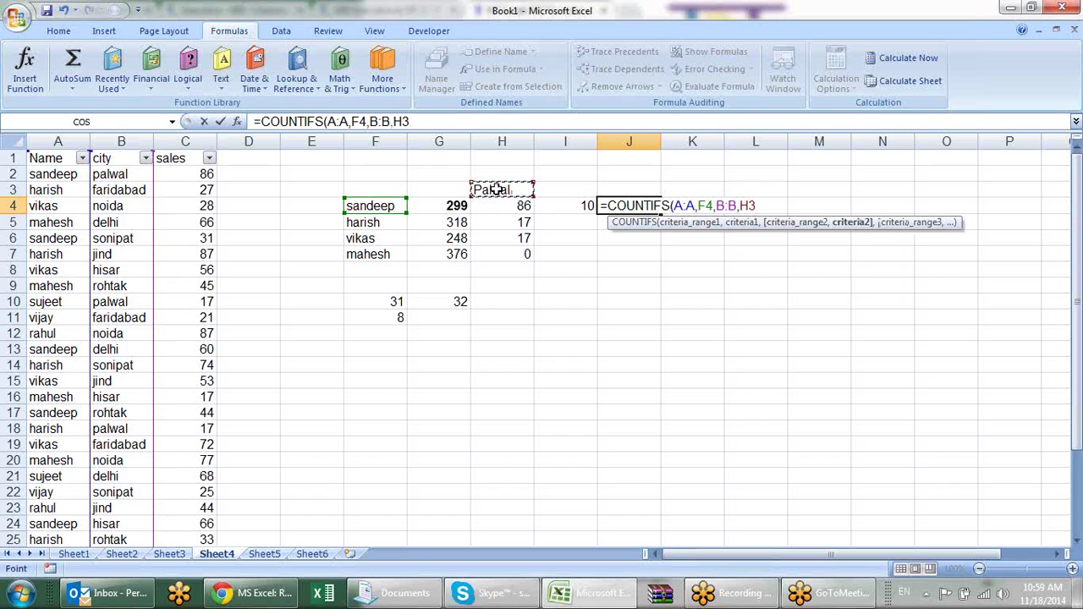
text(,)
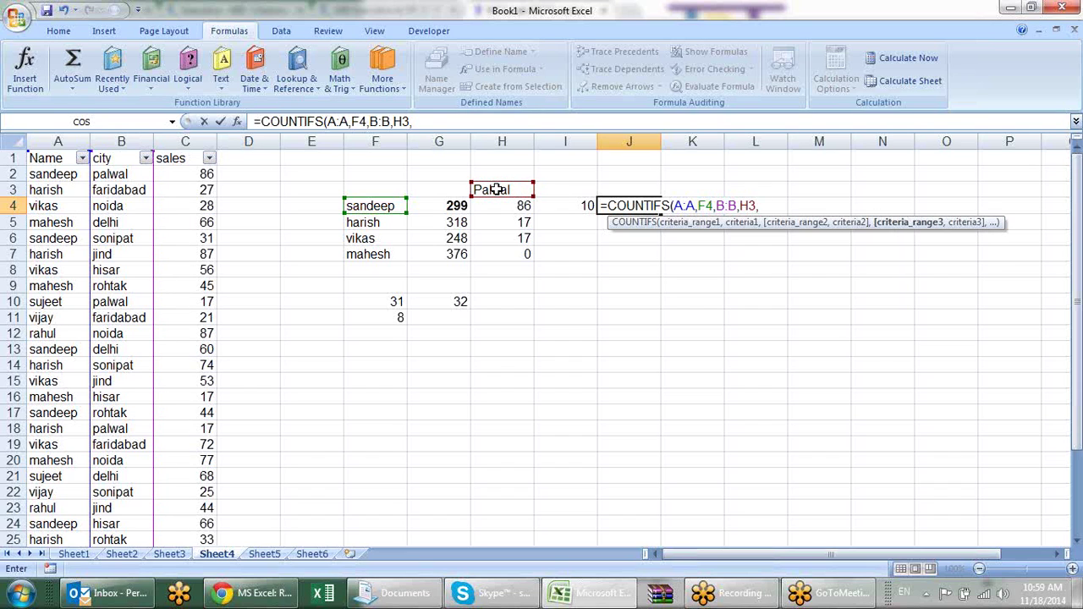
click(203, 138)
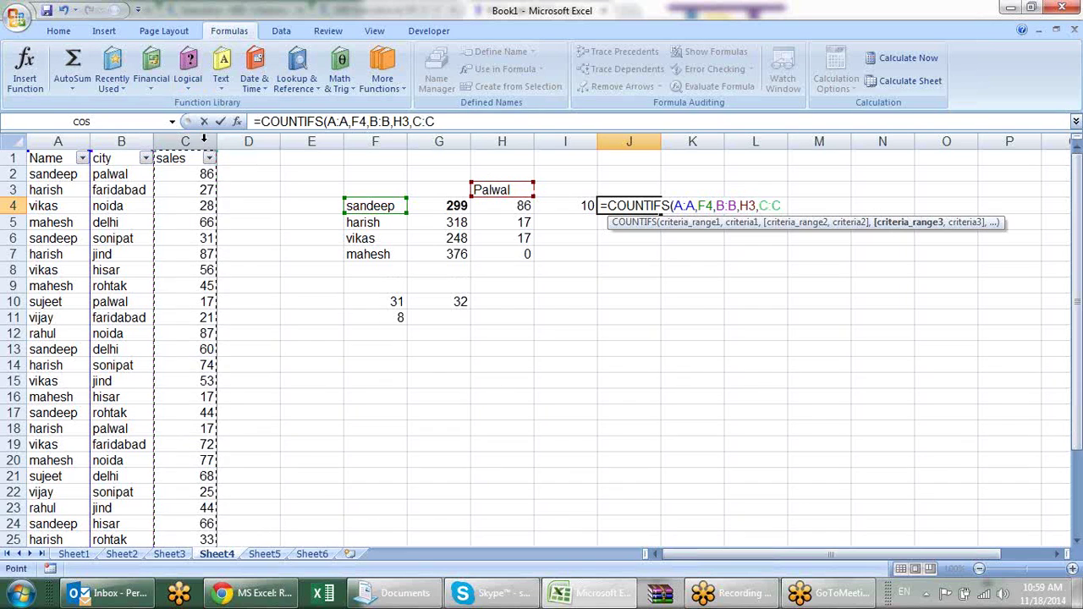
text(,)
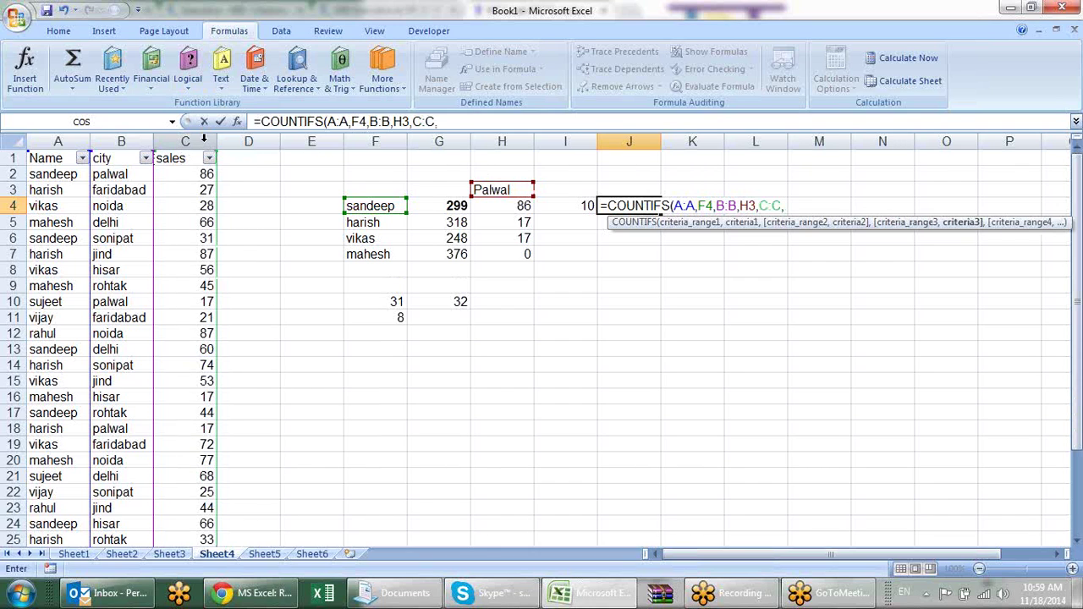
text(">50")
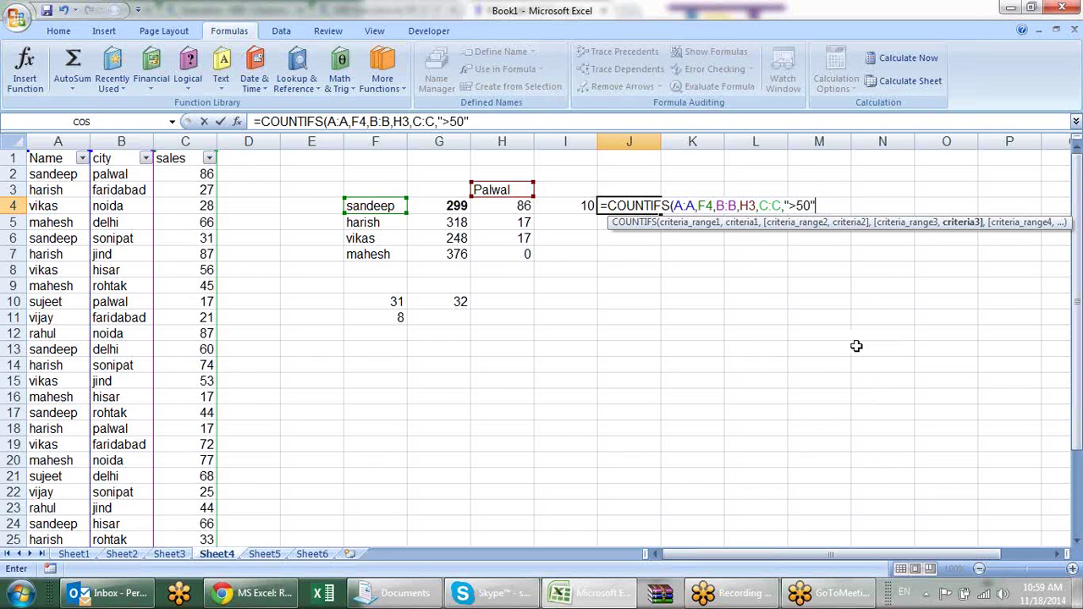
key(Return)
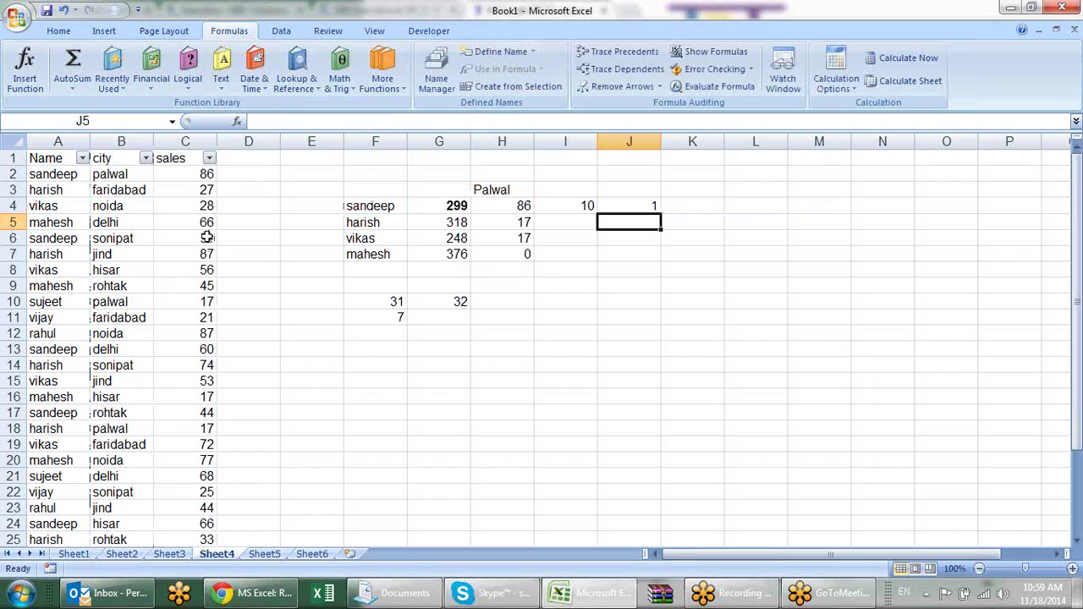
Step: Change row 6 to city palwal with sales 60
click(136, 238)
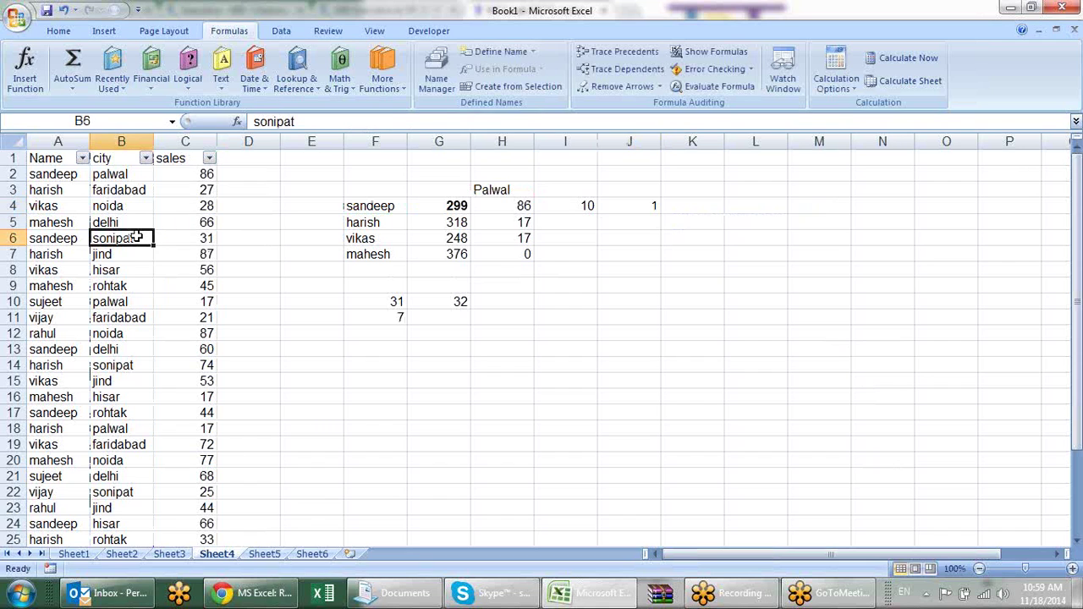
text(palwal)
key(Tab)
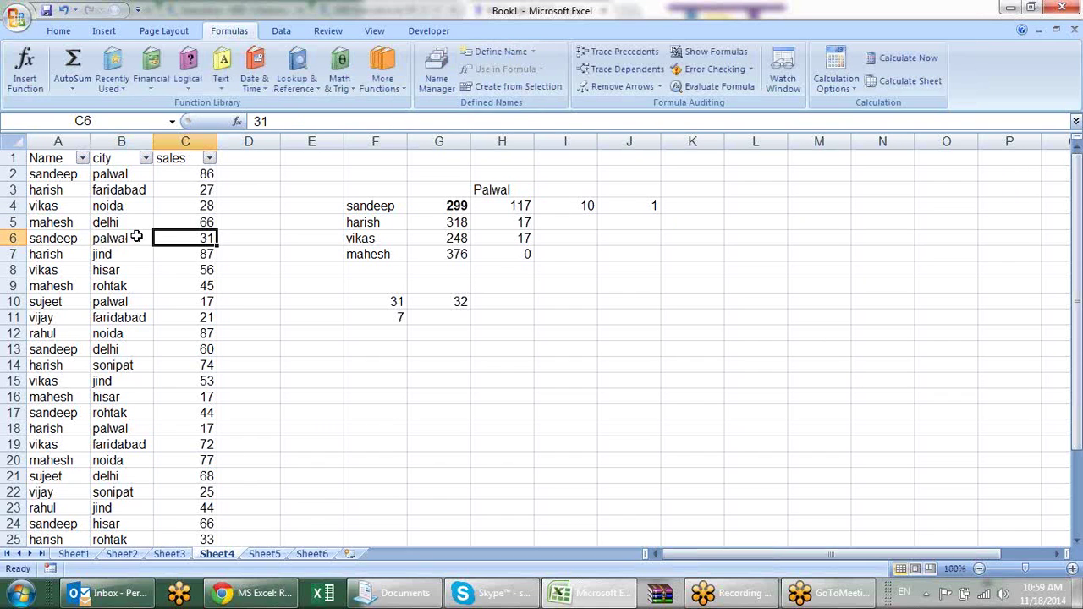
text(60)
key(Return)
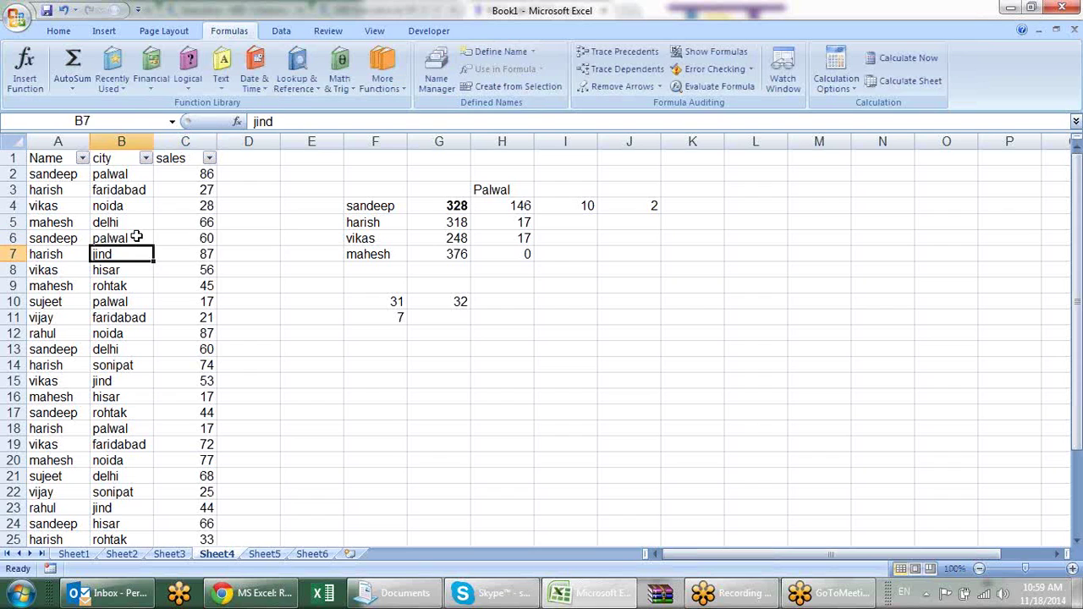
Step: Re-enter the unchanged J4 COUNTIFS formula so it now returns 2
click(648, 206)
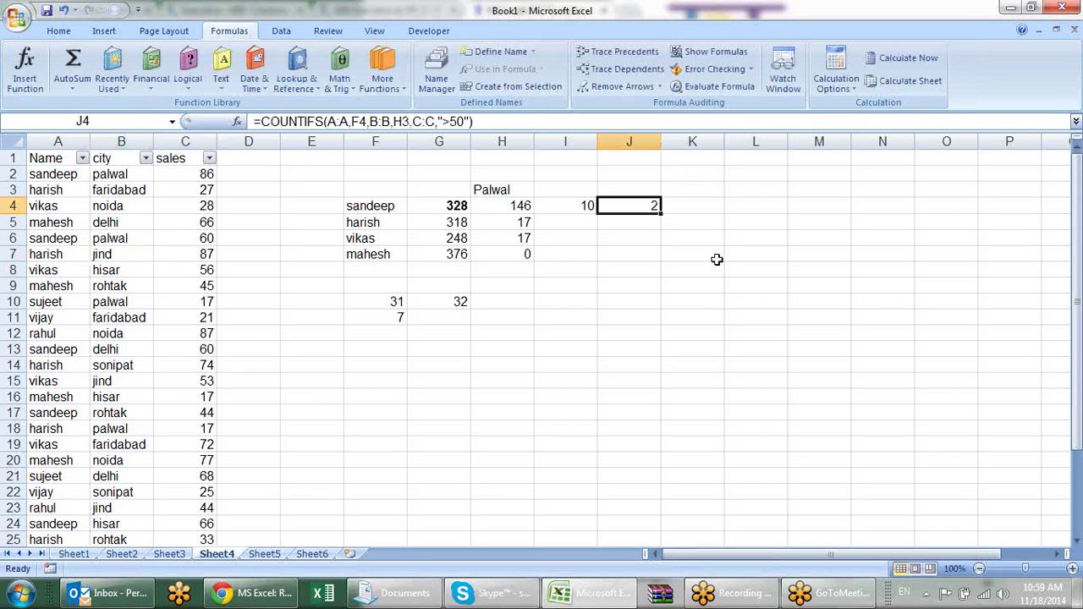
key(F2)
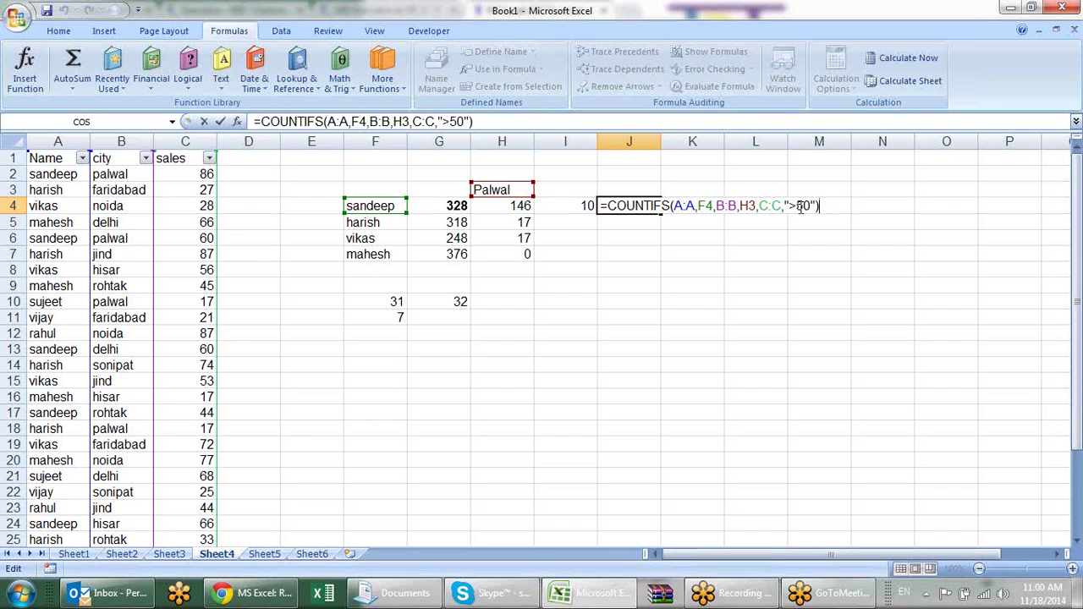
click(797, 206)
key(Return)
click(652, 283)
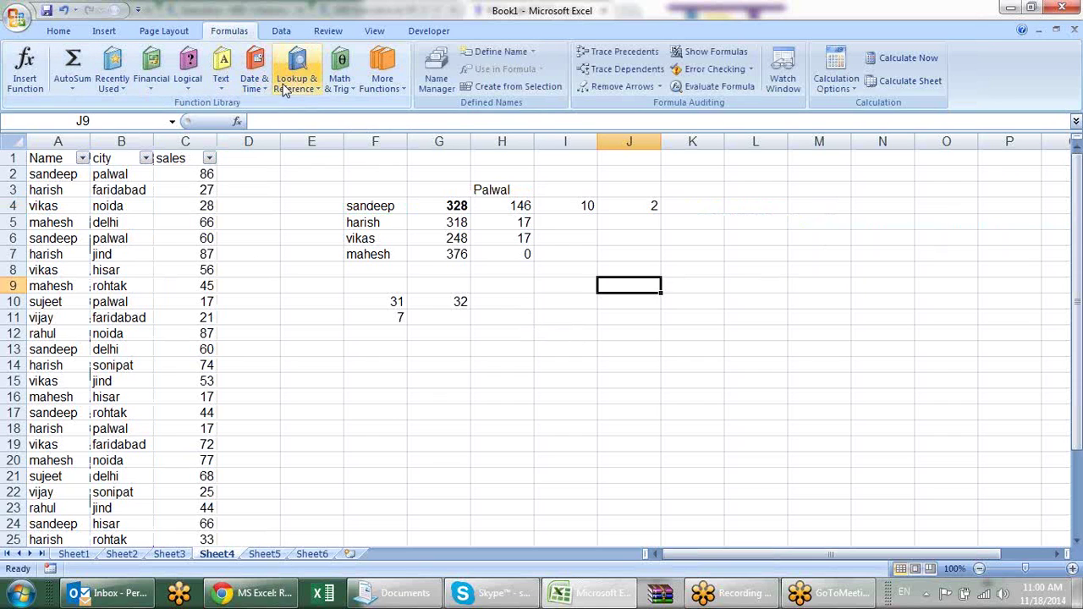
Step: Browse the Math & Trig function list without choosing a function
click(338, 80)
mouse_move(440, 146)
mouse_down()
mouse_move(449, 365)
mouse_move(466, 399)
mouse_up()
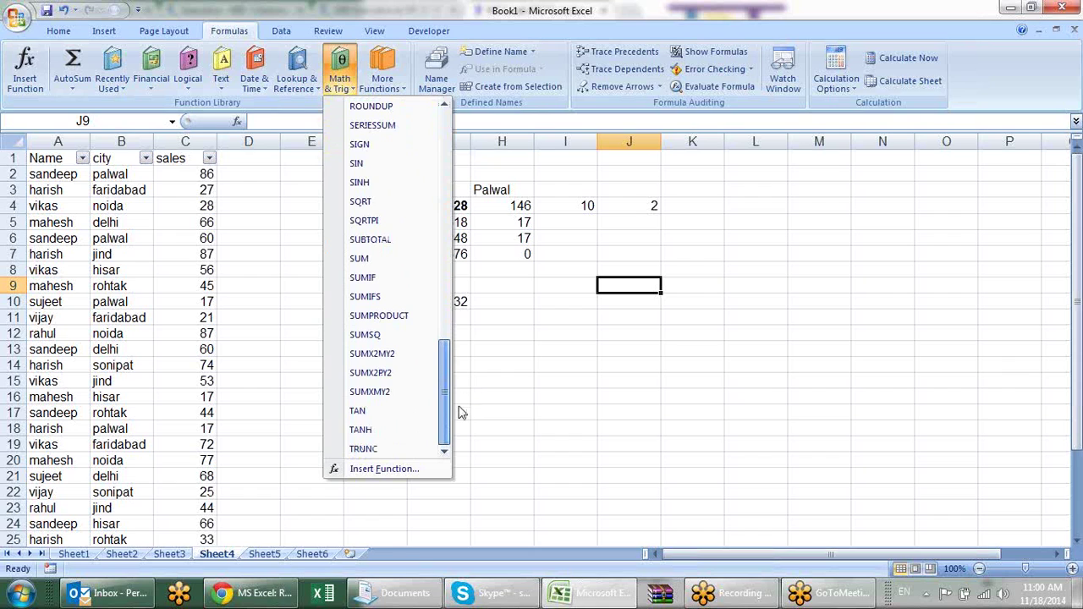
click(663, 339)
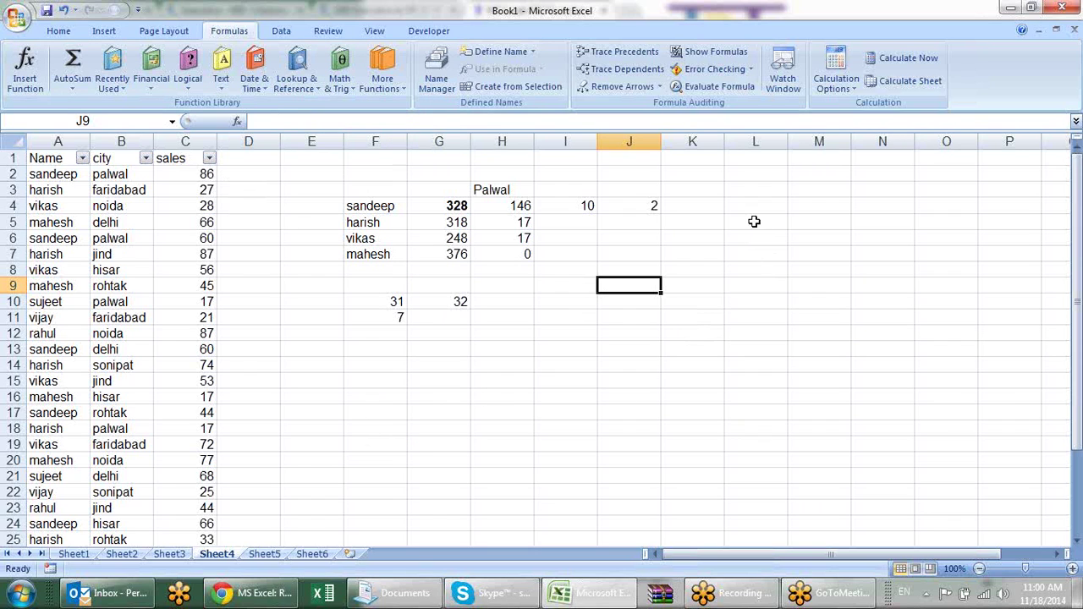
Step: Fill L3:M11 at once with =RANDBETWEEN(10,90) using Ctrl+Enter
drag(739, 191, 794, 310)
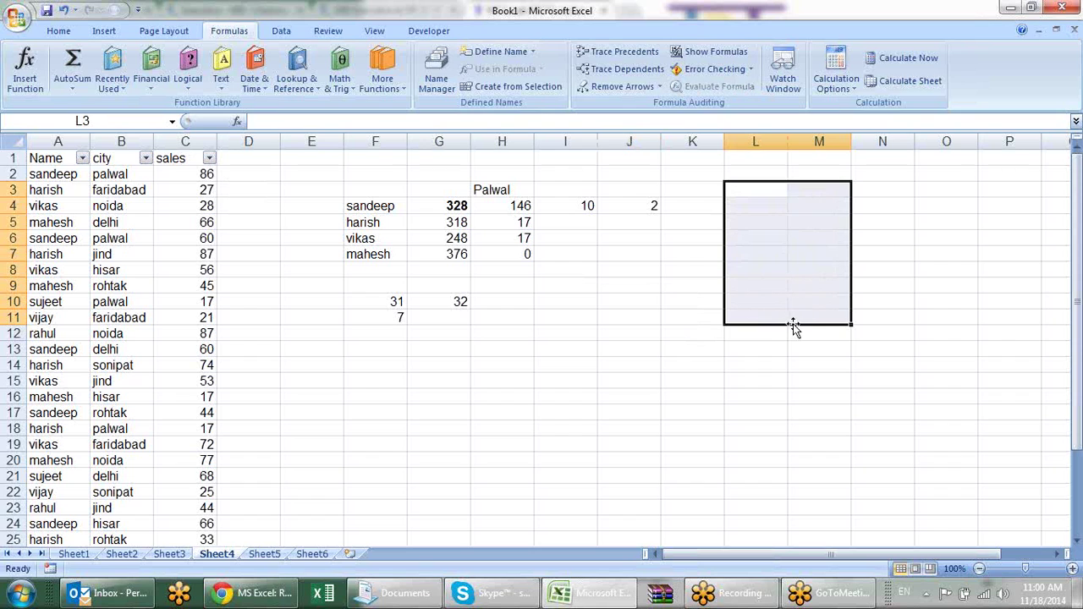
text(=ra)
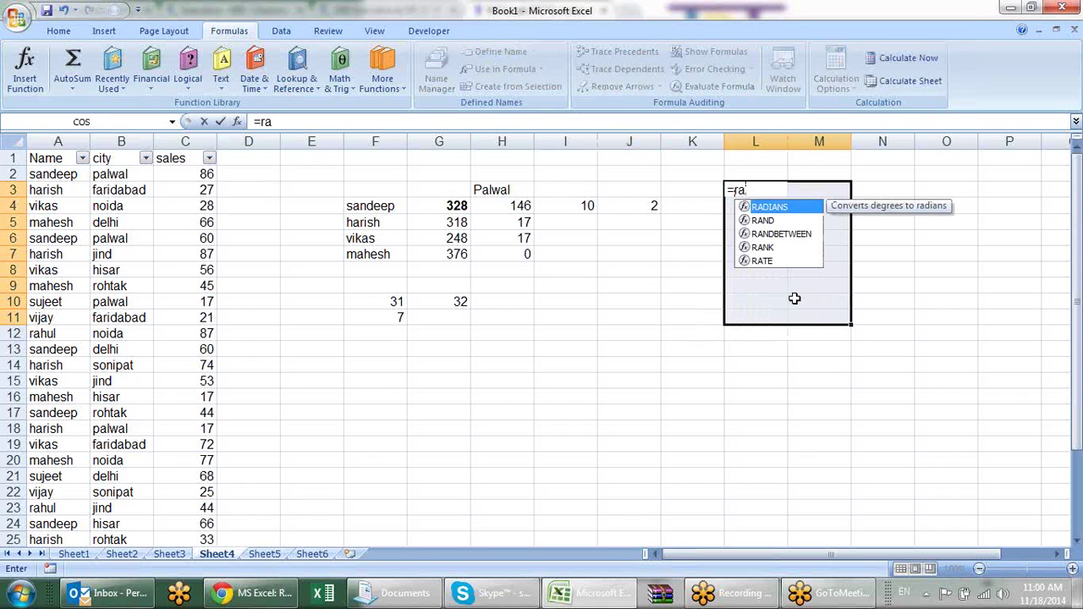
key(Down)
key(Down)
key(Tab)
text(10,90))
key(ctrl+Return)
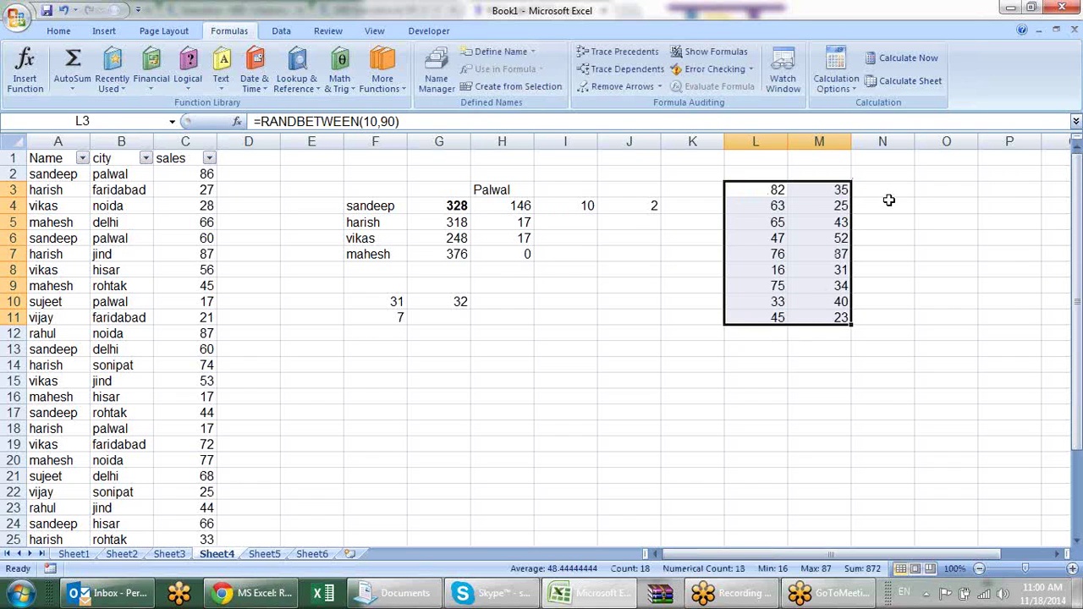
click(888, 193)
Step: Enter the product formula =L3*M3 in cell N3
text(=)
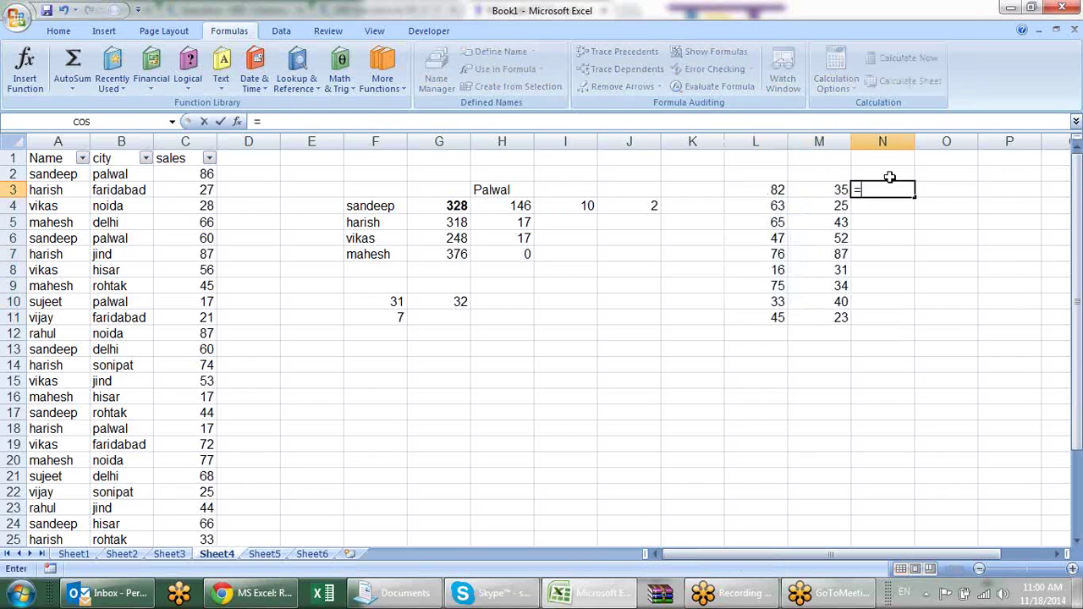
key(Left)
key(Left)
text(*)
key(Left)
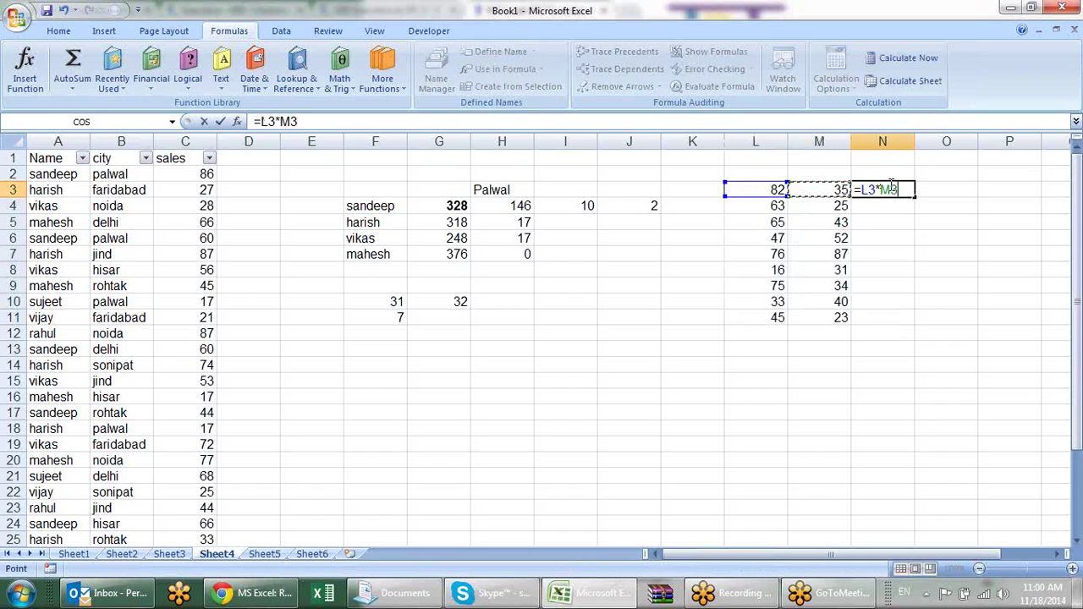
key(Return)
Step: Fill the N3 product formula down to N11 and check the column down to N12
click(889, 172)
click(904, 189)
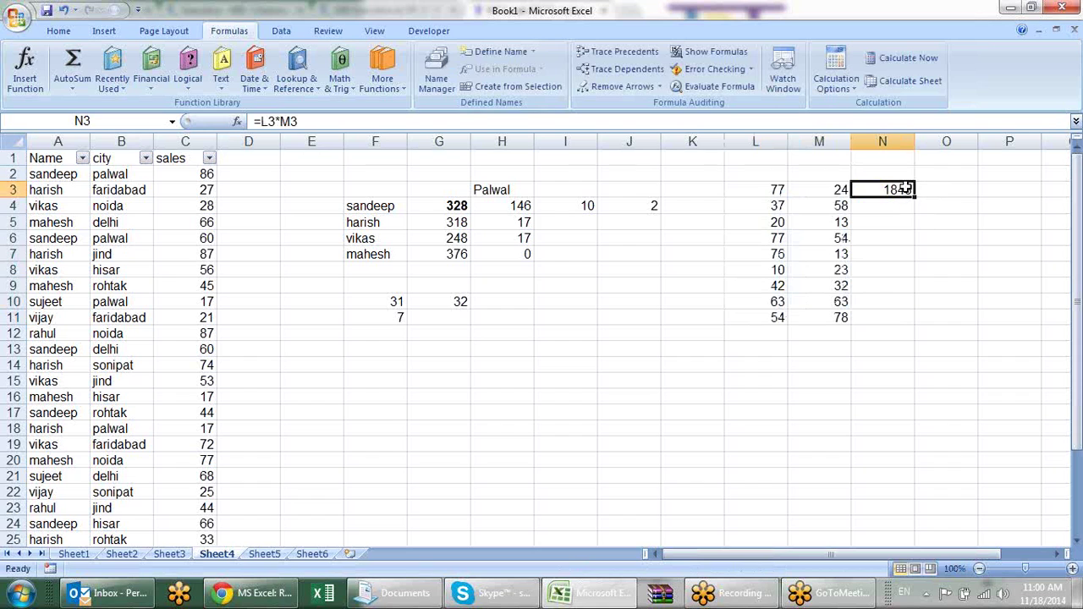
drag(913, 196, 928, 325)
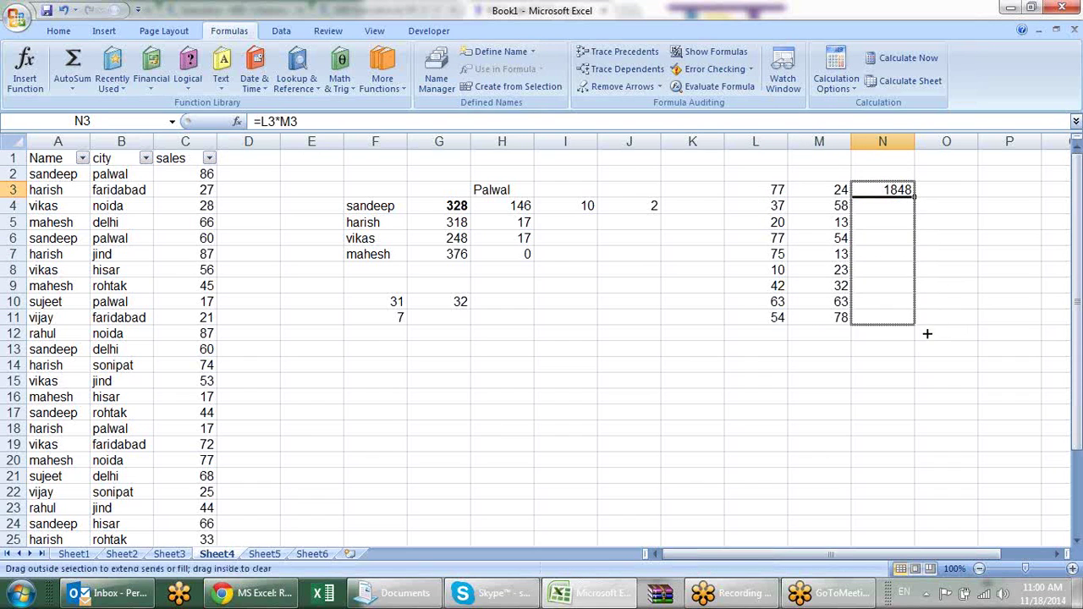
click(899, 324)
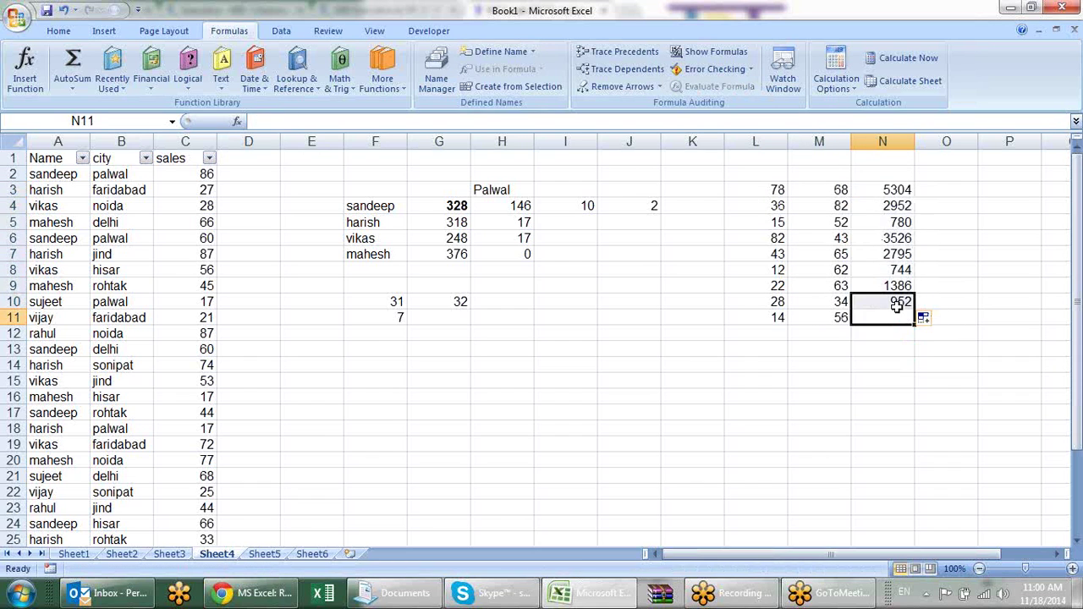
drag(896, 308, 897, 313)
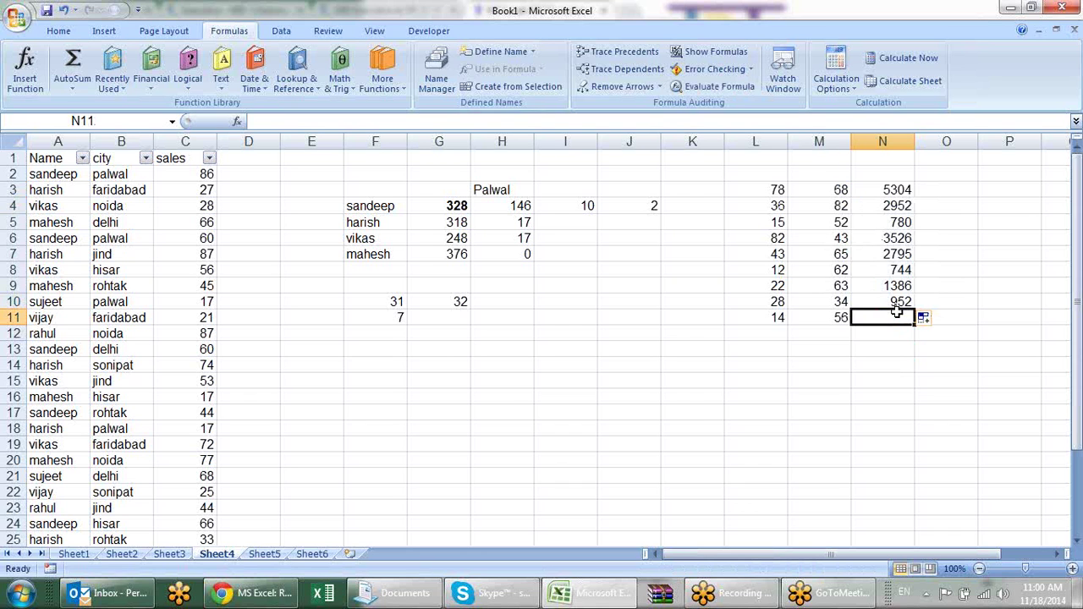
key(ctrl+Down)
key(ctrl+Up)
key(Up)
key(ctrl+Up)
key(ctrl+Up)
key(Down)
key(Down)
key(Down)
key(Down)
key(Down)
key(Down)
key(Down)
key(Down)
key(Down)
Step: Total N3:N11 with AutoSum in N12 and make the total bold
key(alt+equal)
key(Return)
key(Up)
key(ctrl+b)
key(Left)
key(Left)
key(Down)
key(Right)
key(Right)
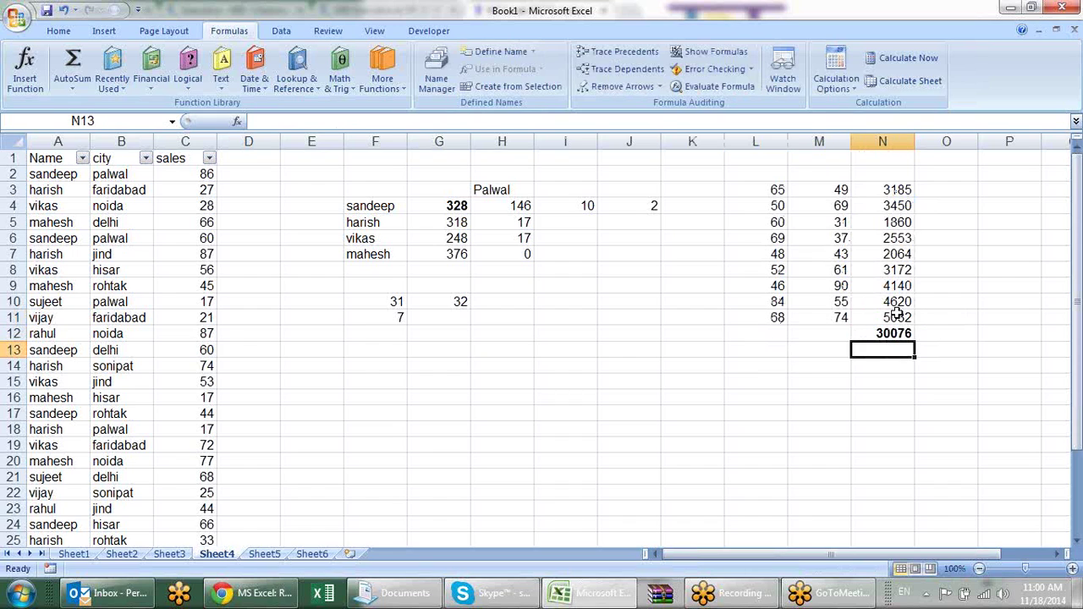
key(Up)
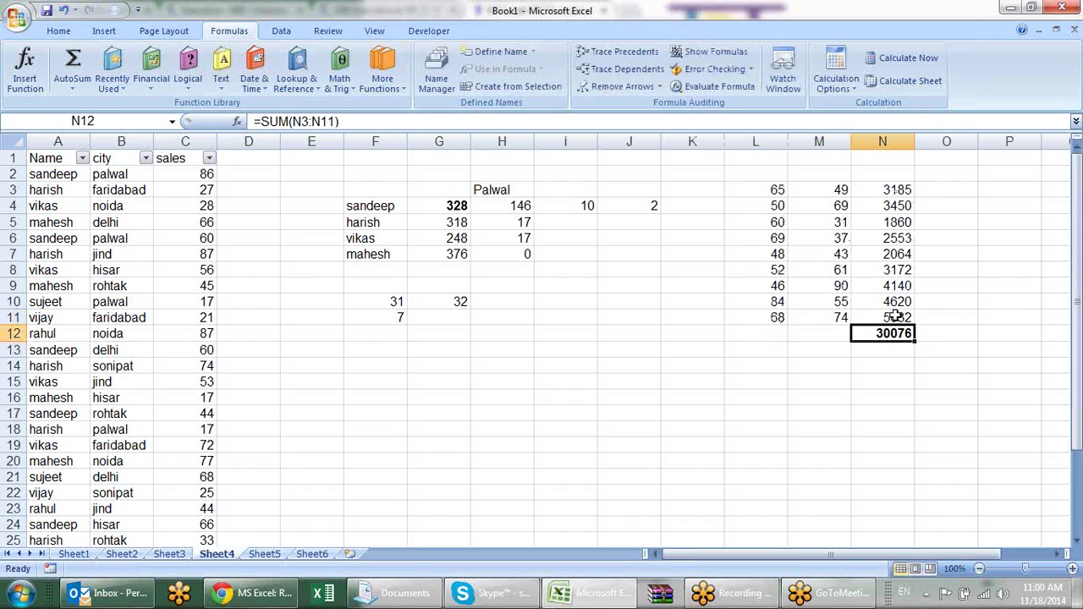
key(shift+Up)
key(shift+Up)
key(shift+Up)
key(shift+Up)
key(shift+Up)
key(shift+Up)
key(shift+Up)
key(shift+Up)
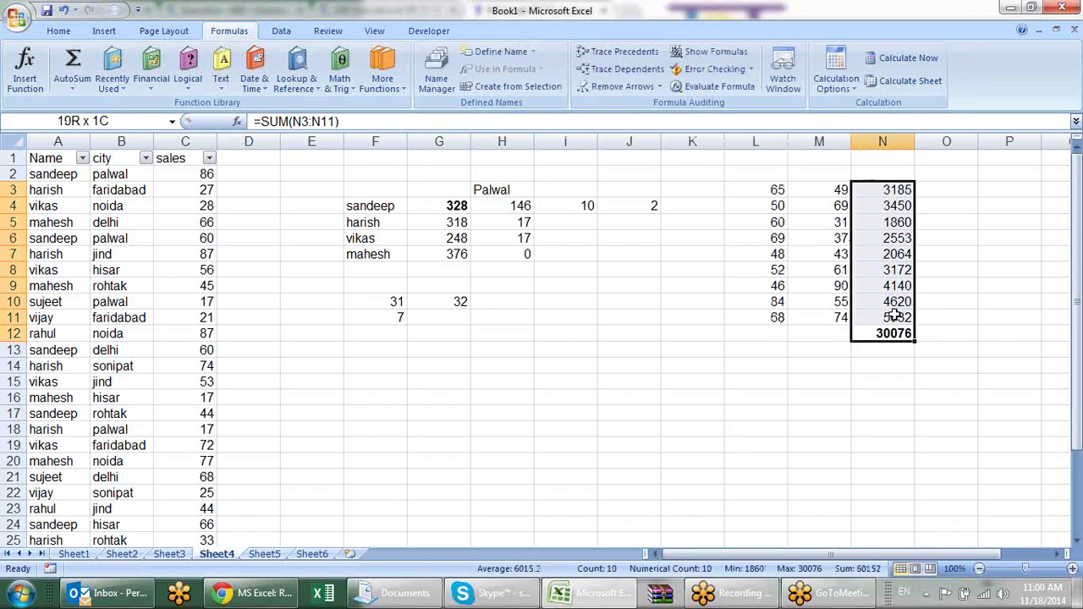
key(Down)
key(Up)
key(Down)
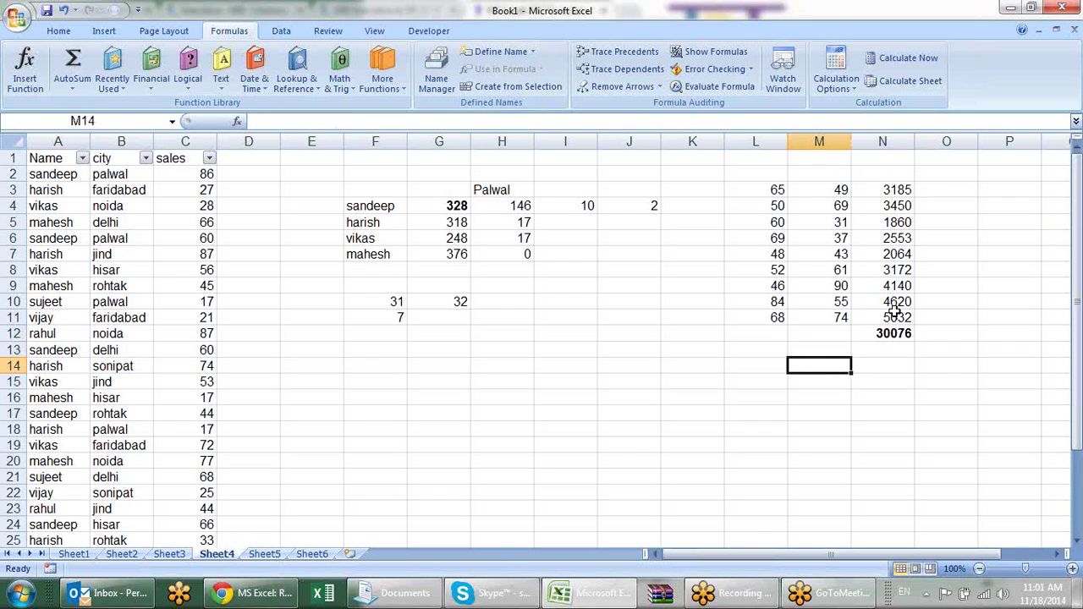
Step: Enter a bold =SUMPRODUCT(L3:L11,M3:M11) in M14
text(=SUM()
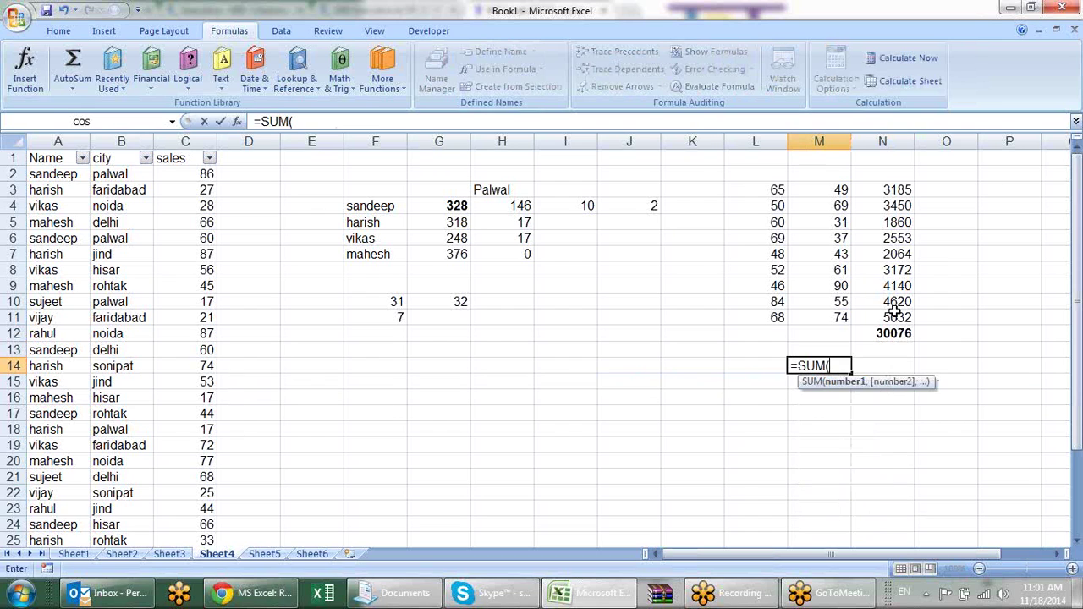
key(BackSpace)
text(P)
key(Tab)
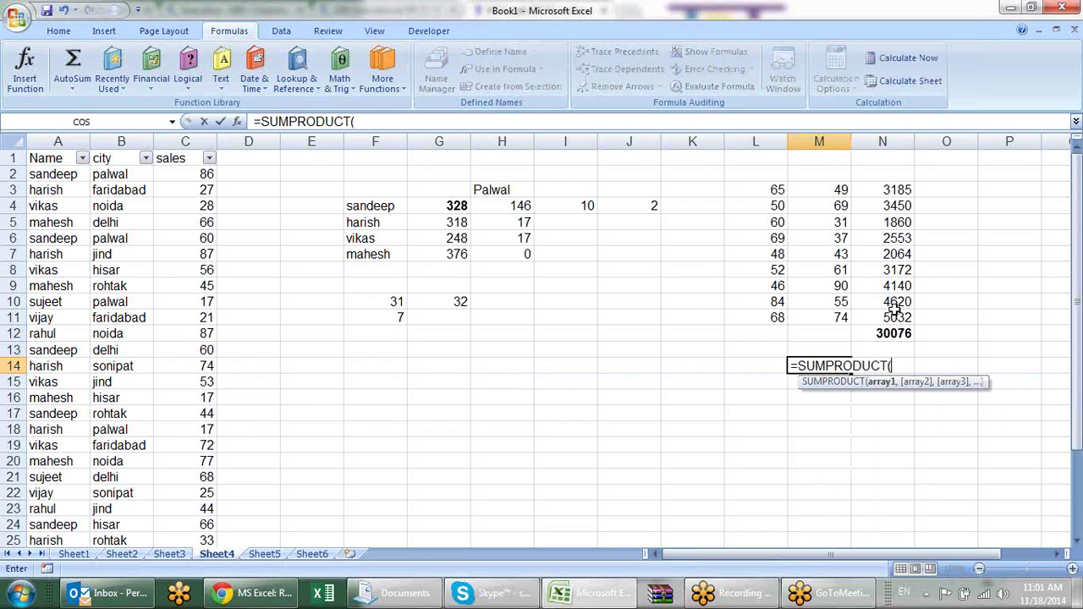
drag(776, 191, 772, 315)
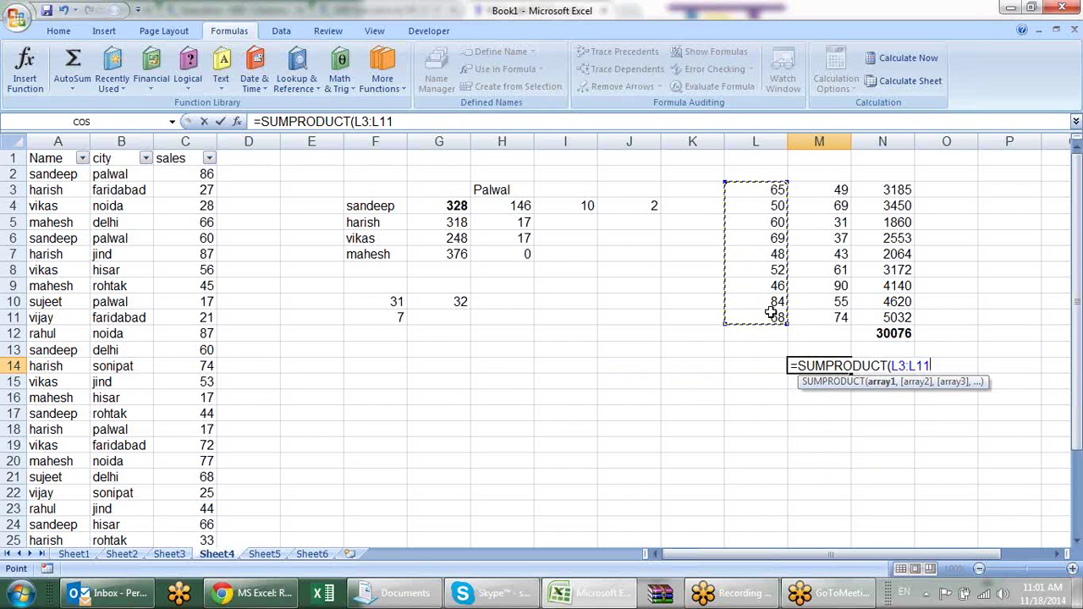
text(,)
mouse_move(813, 191)
mouse_down()
mouse_move(837, 286)
mouse_move(830, 302)
mouse_up()
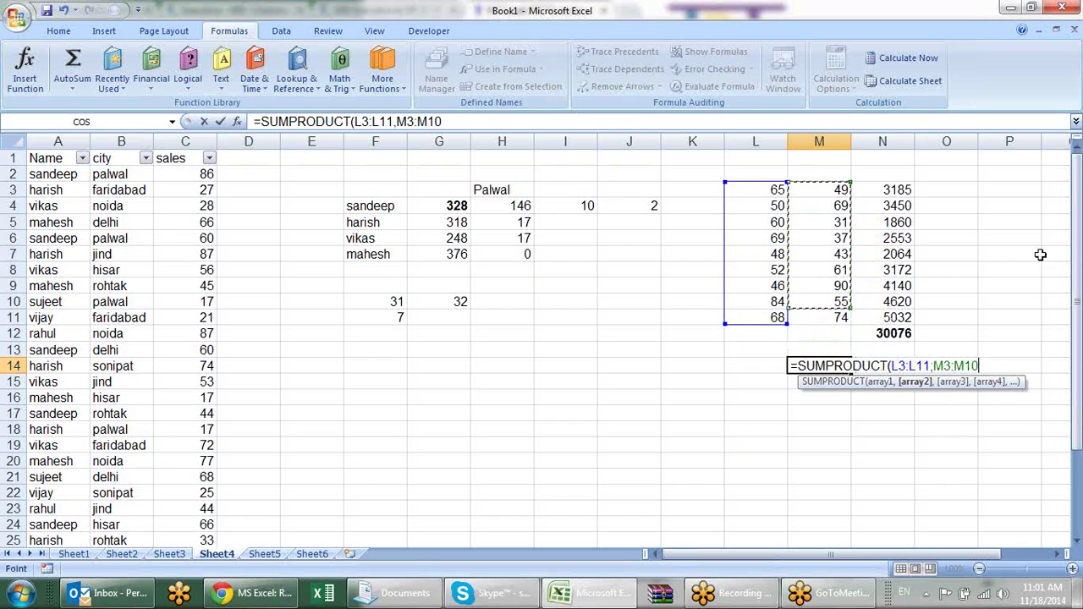
drag(1072, 241, 936, 217)
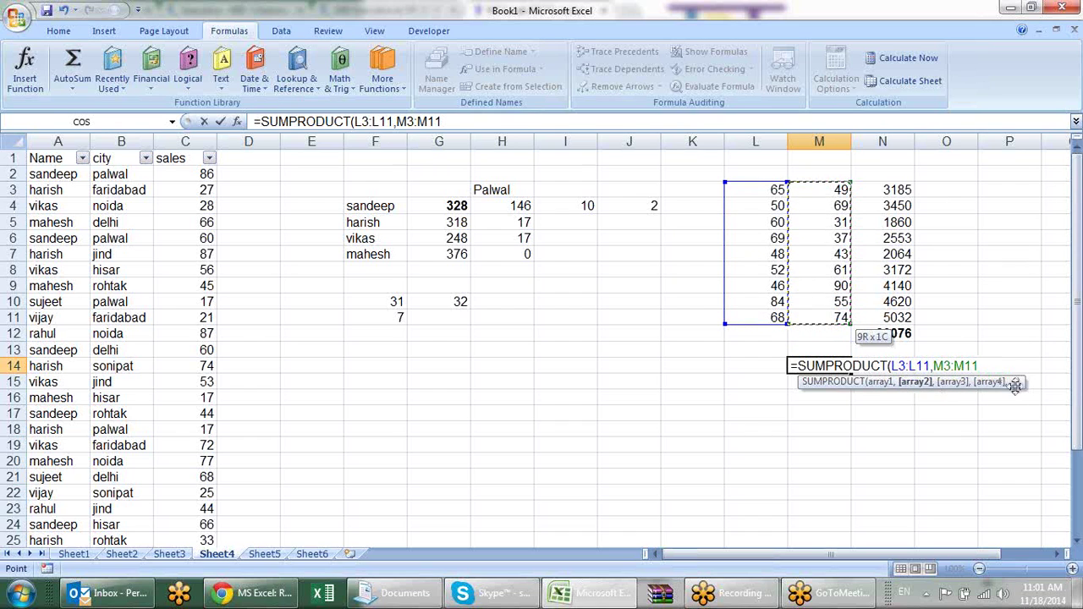
key(Return)
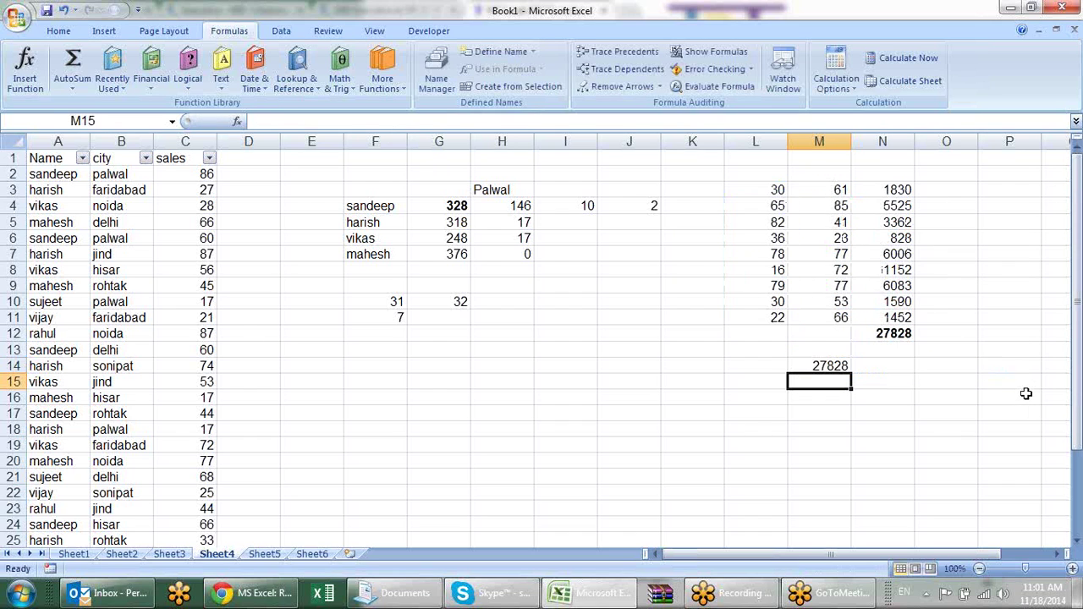
key(Up)
key(ctrl+b)
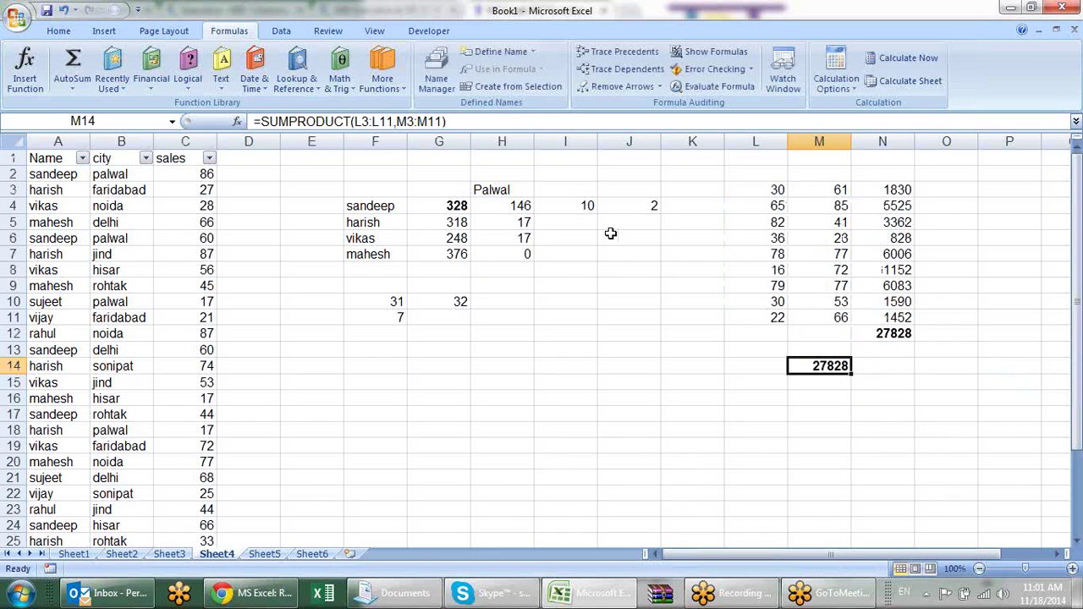
click(592, 269)
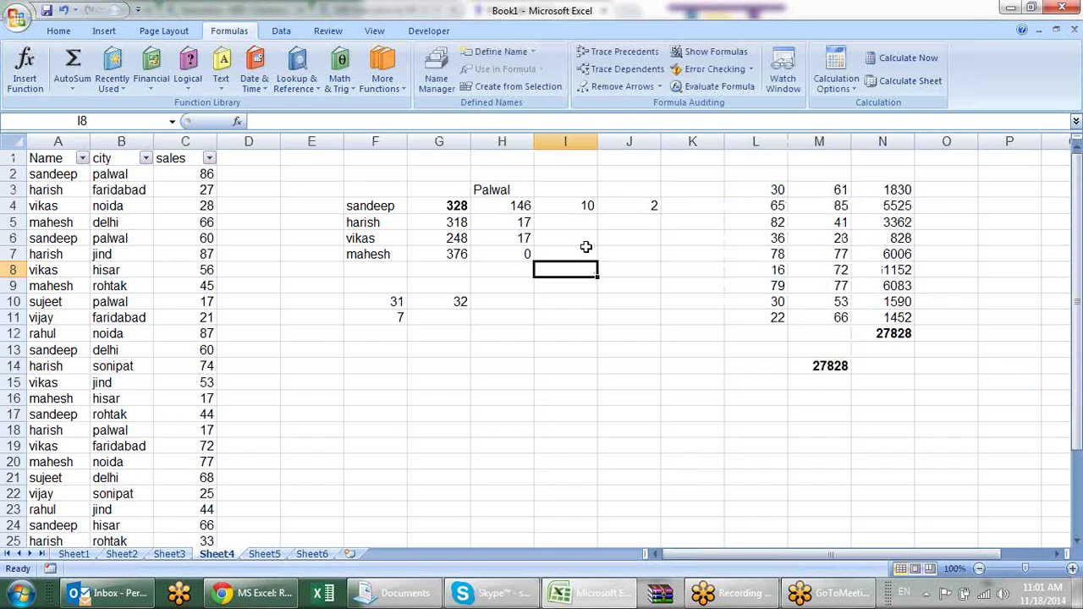
Step: On Sheet2, enter =ROMAN(E2) in cell D2
click(431, 387)
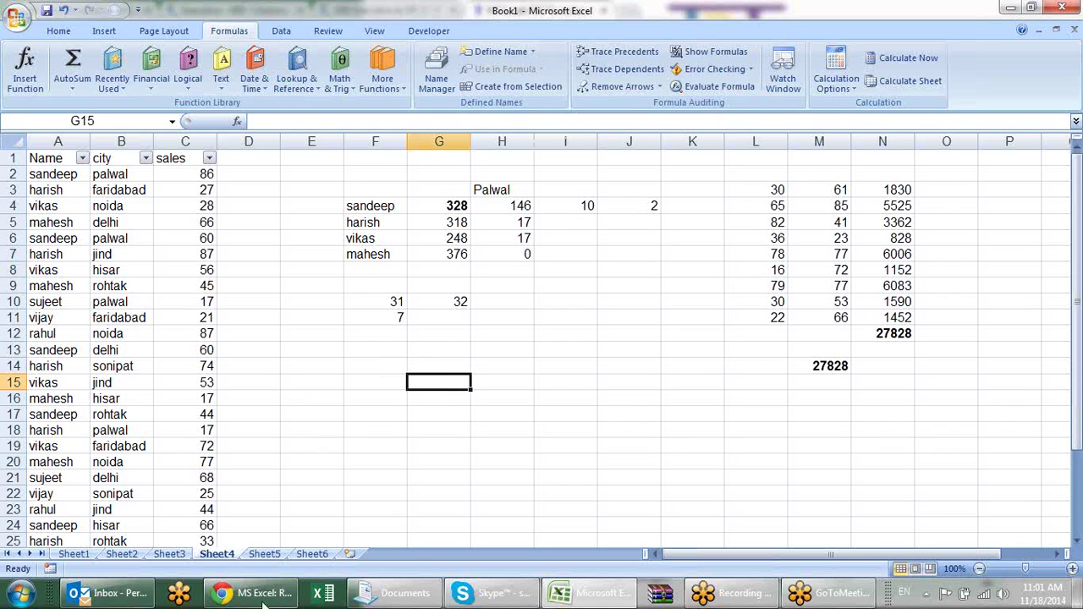
click(170, 554)
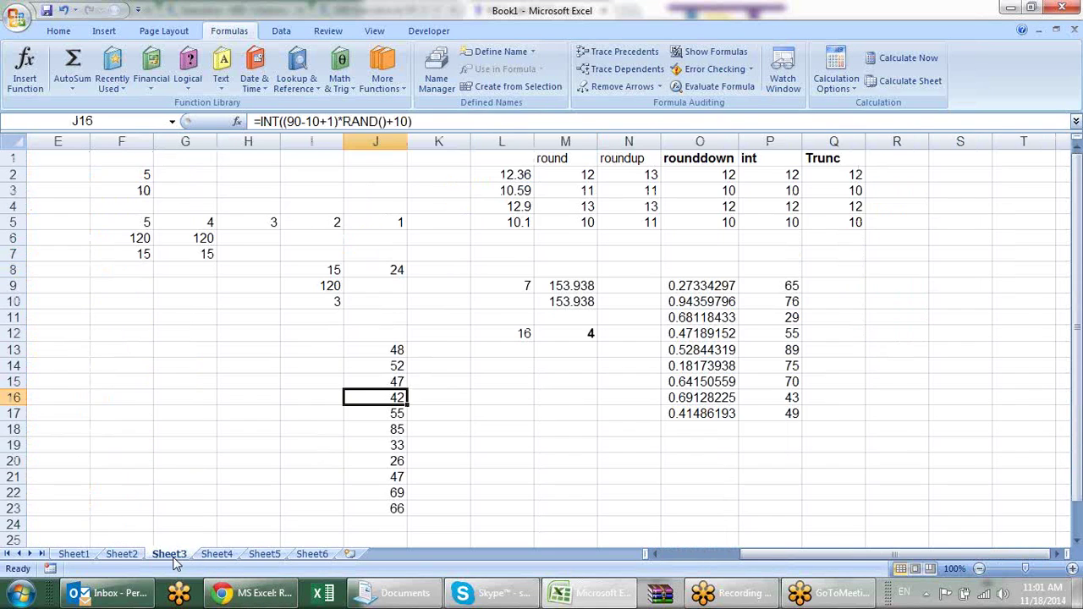
click(127, 555)
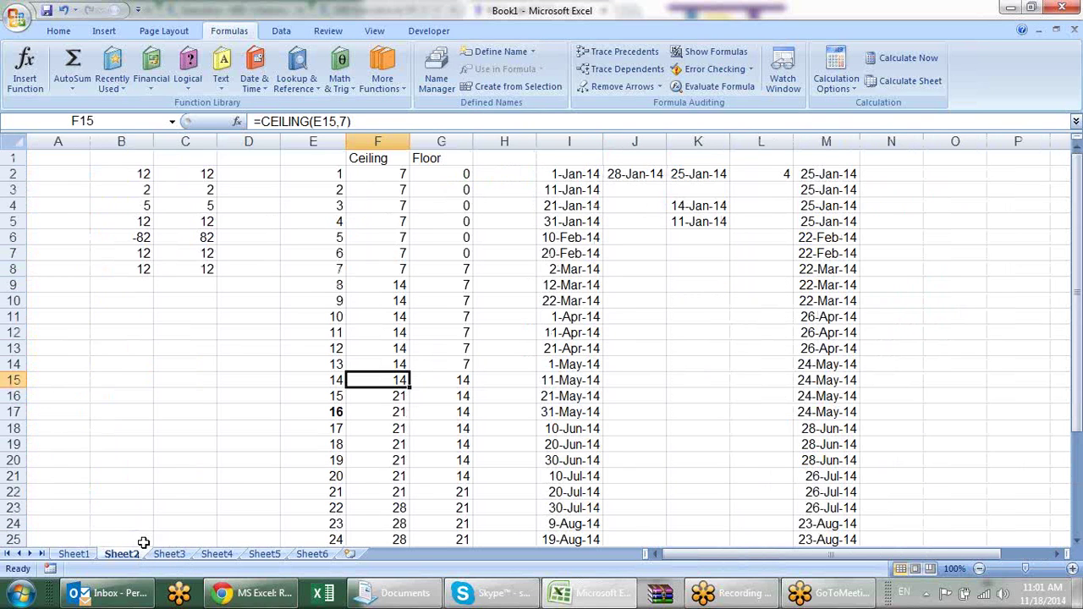
click(264, 186)
click(264, 179)
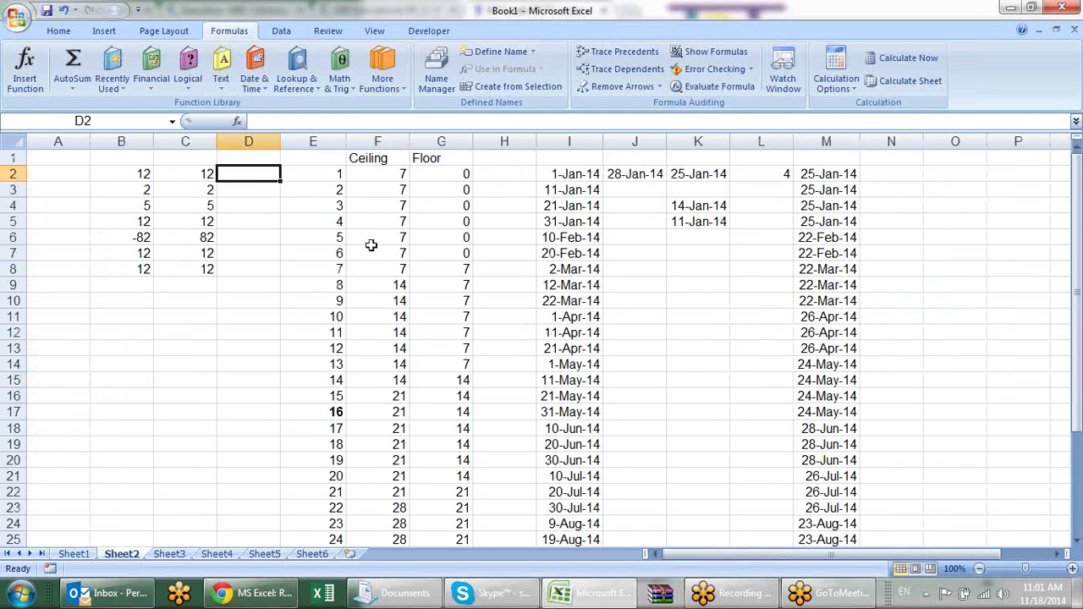
text(=)
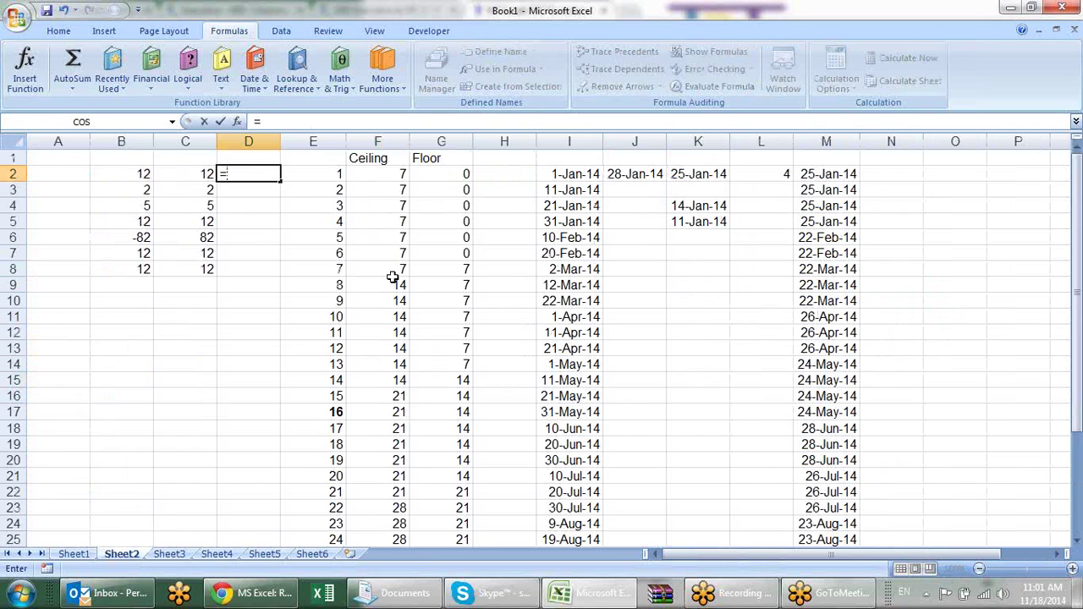
text(rom)
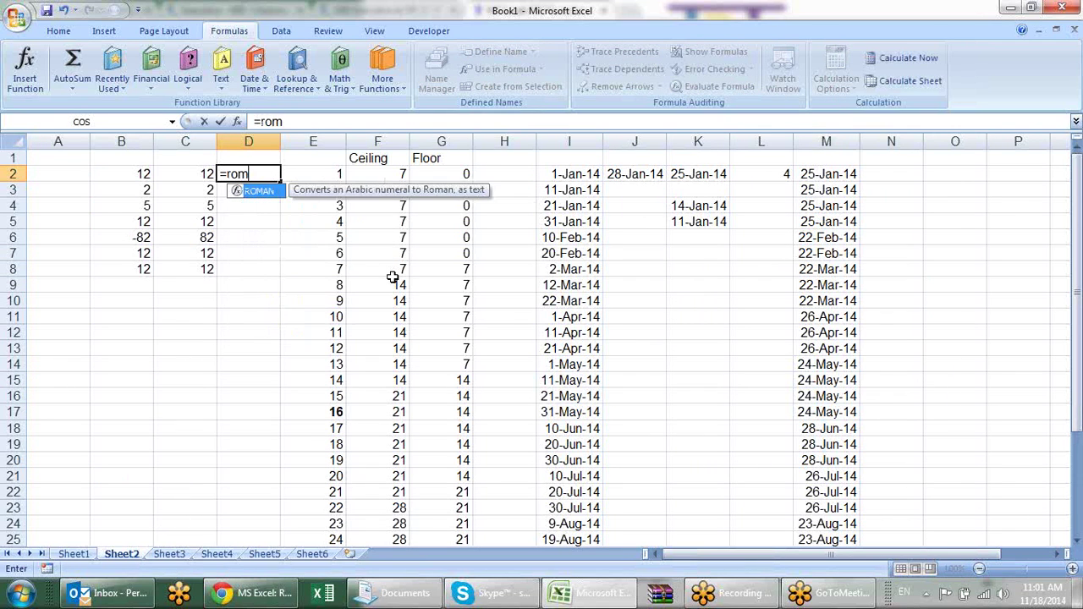
key(Tab)
key(Right)
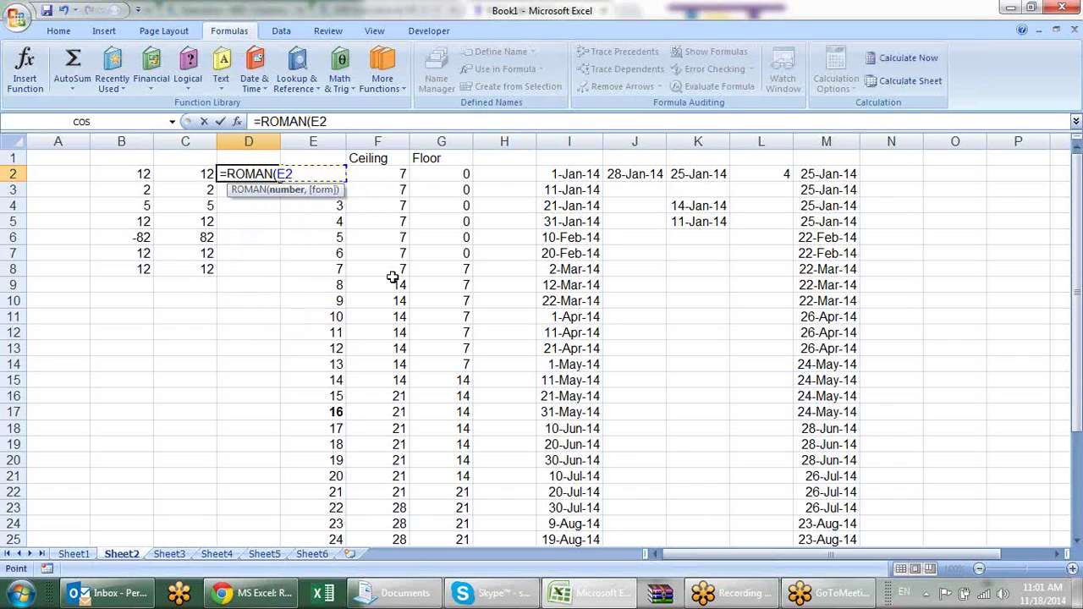
key(Return)
Step: Fill the ROMAN formula down column D to row 34 and spot-check rows 4–5
click(249, 172)
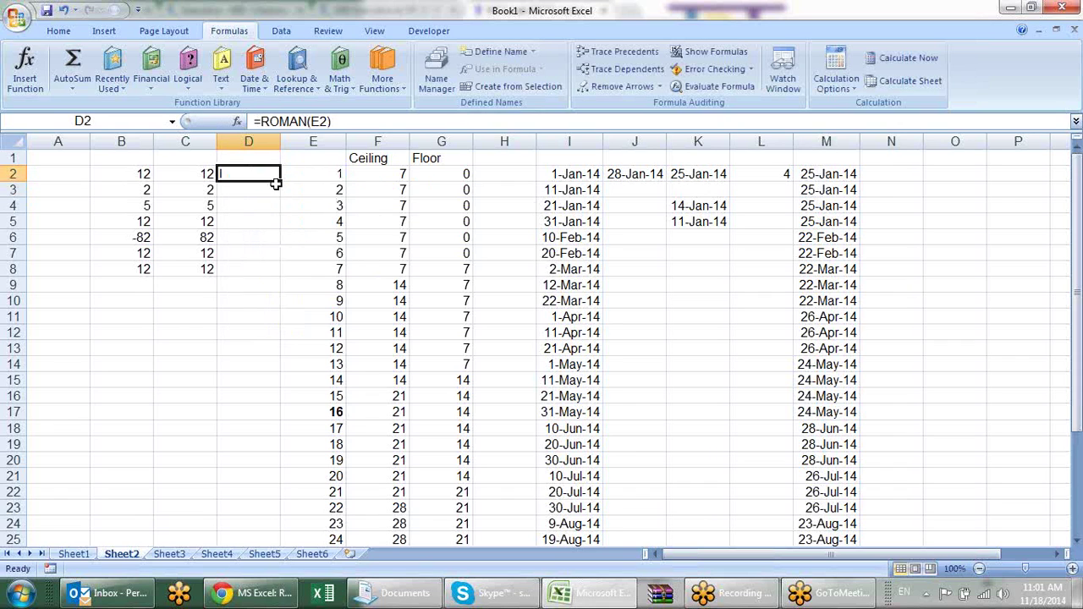
double_click(278, 179)
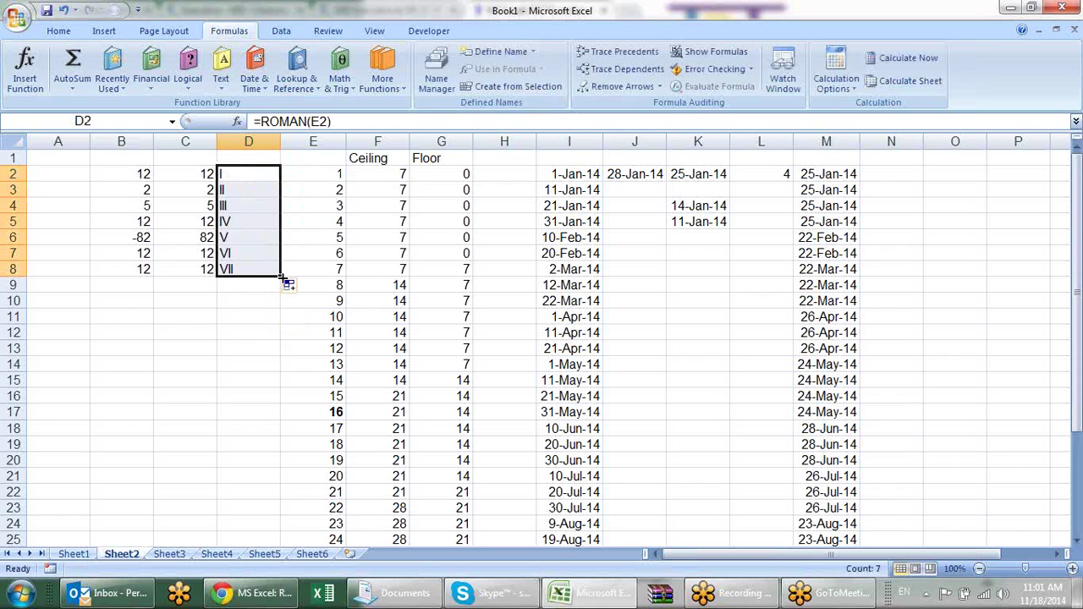
drag(276, 295, 253, 538)
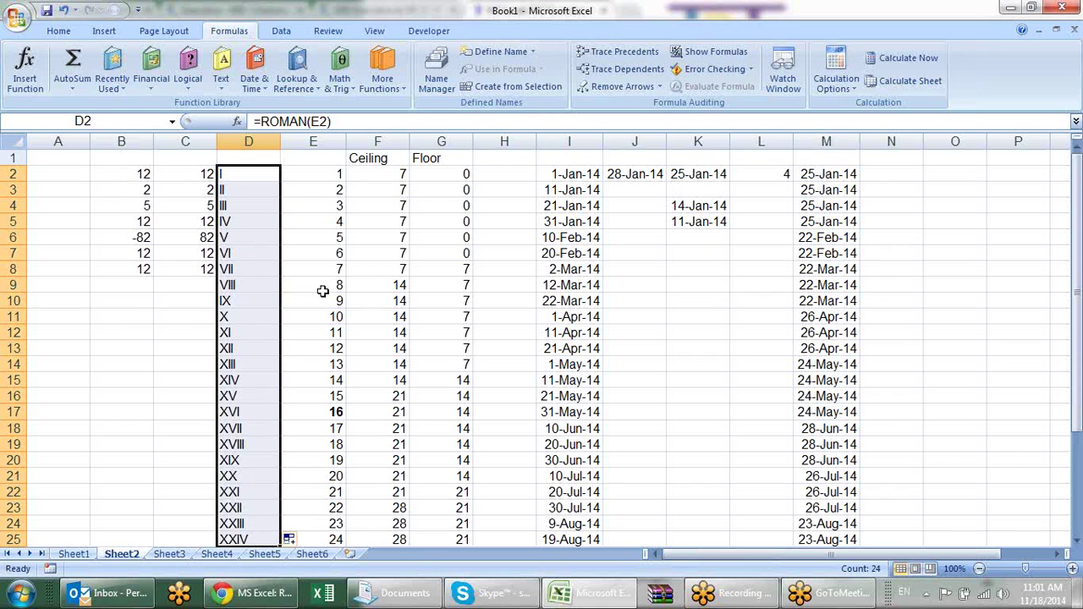
scroll(311, 317, down, 4)
drag(280, 356, 286, 494)
scroll(342, 478, up, 4)
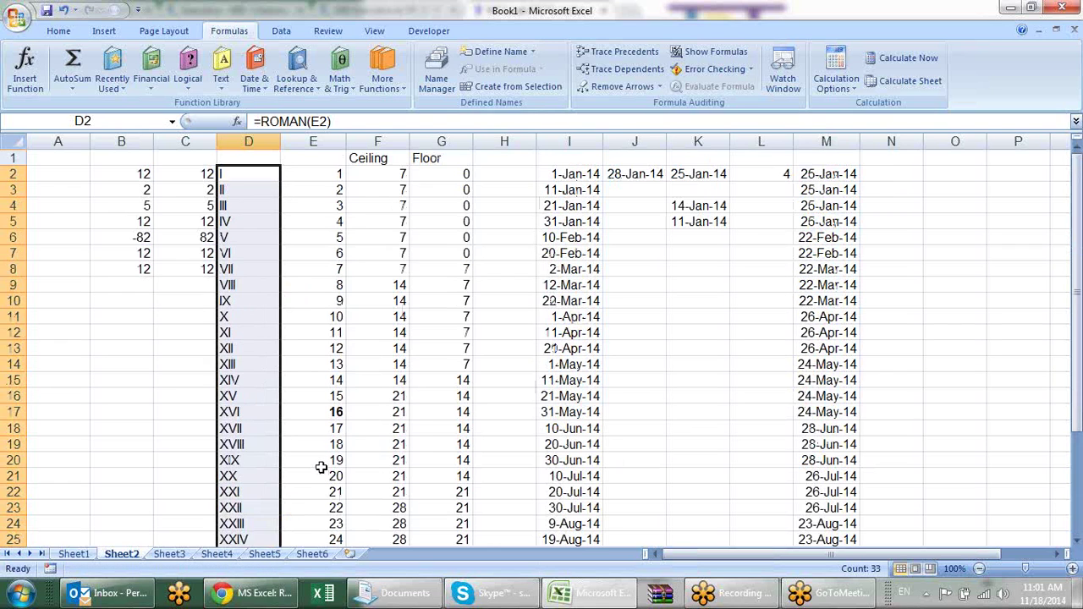
click(334, 206)
click(236, 224)
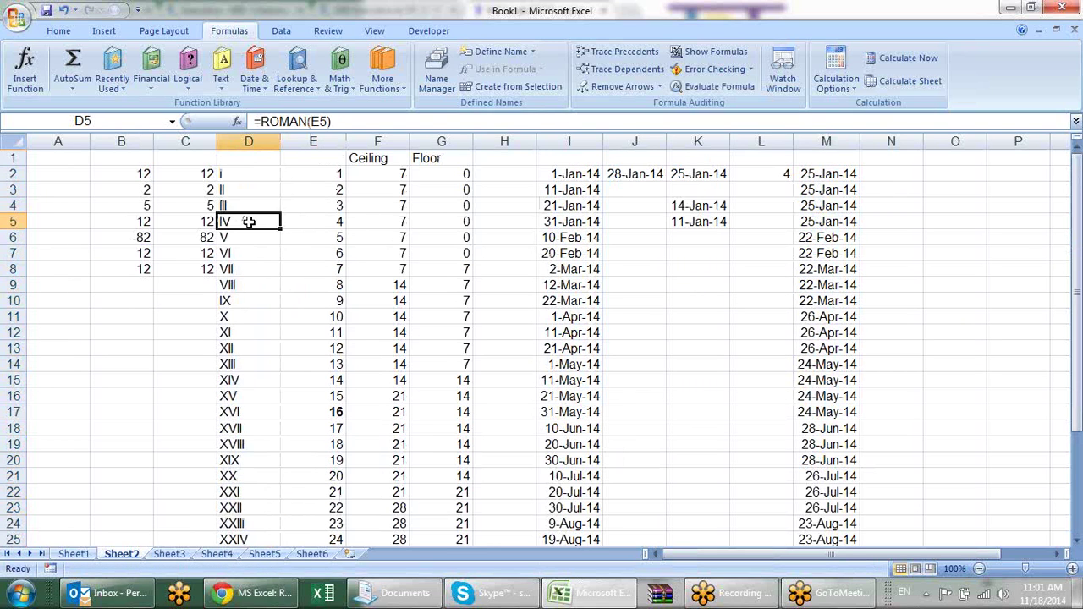
click(343, 218)
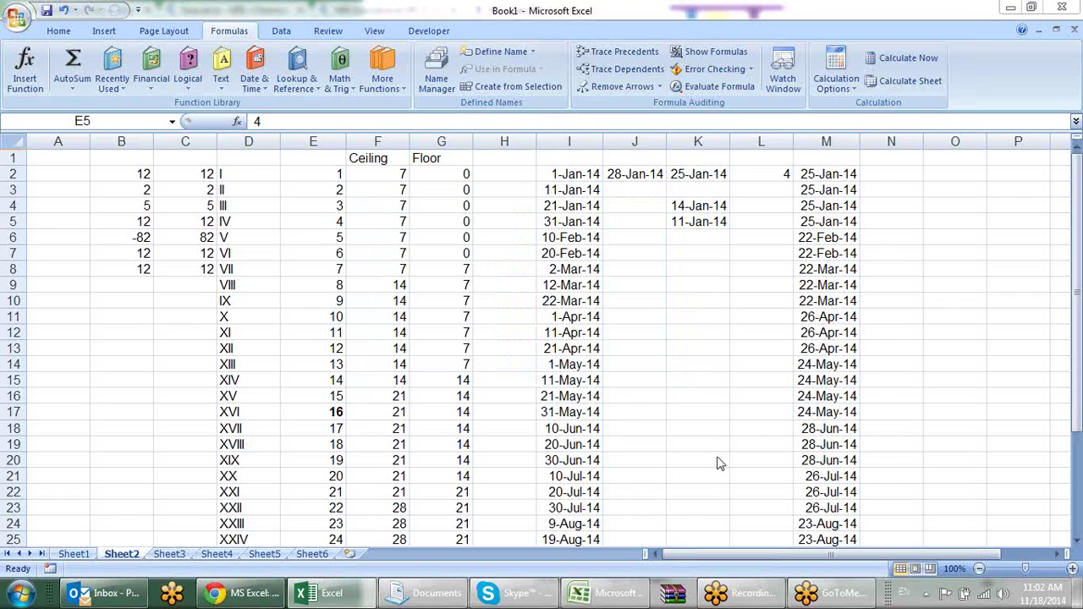
Step: Create a blank workbook and enter 1 and 23 in G4:G5
click(338, 596)
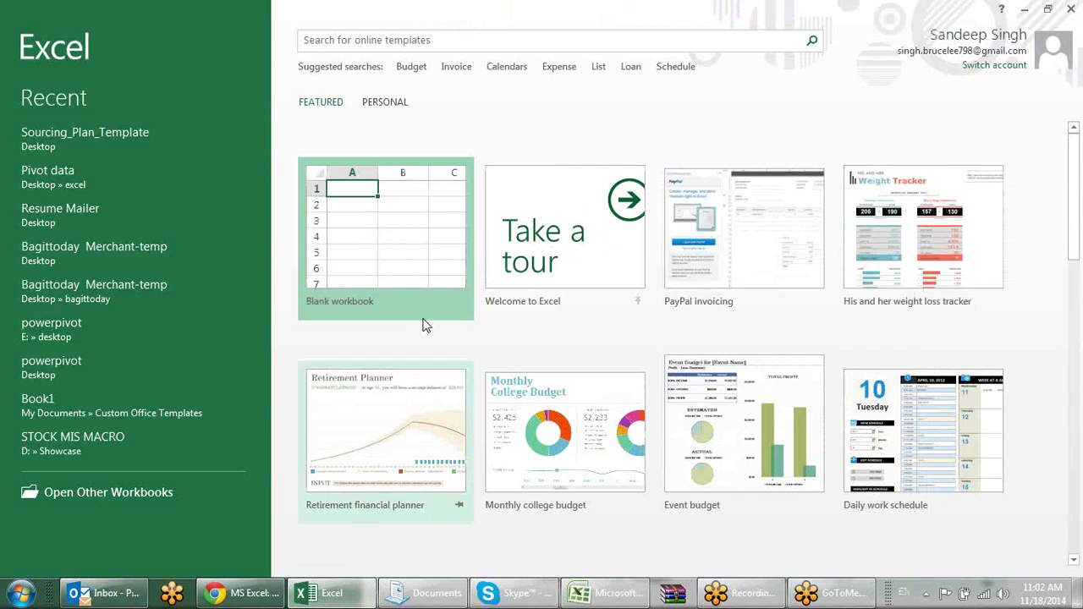
click(428, 227)
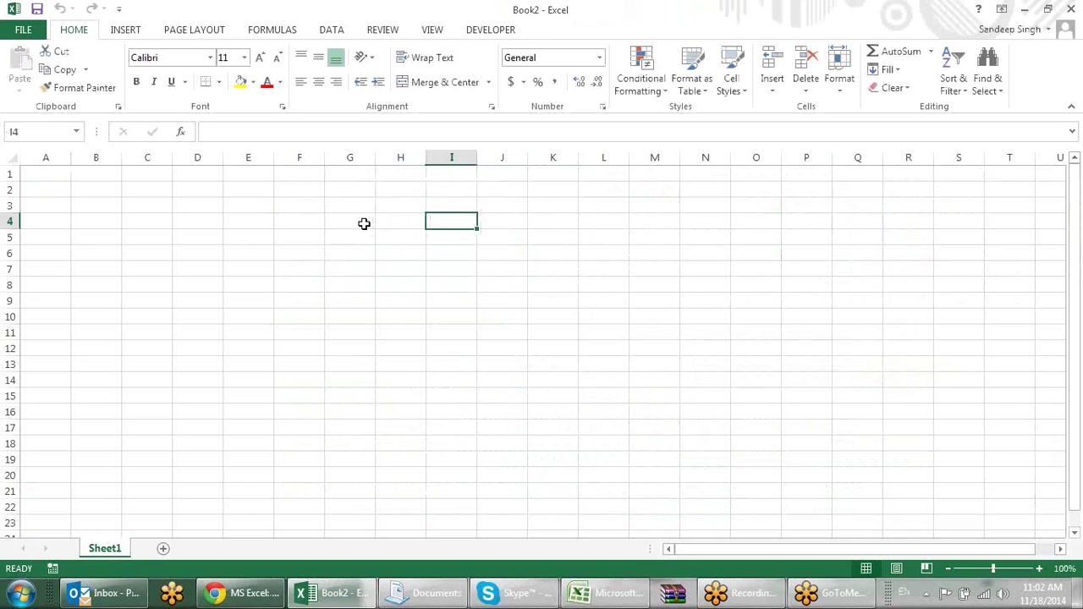
click(364, 223)
text(1)
key(Return)
text(23)
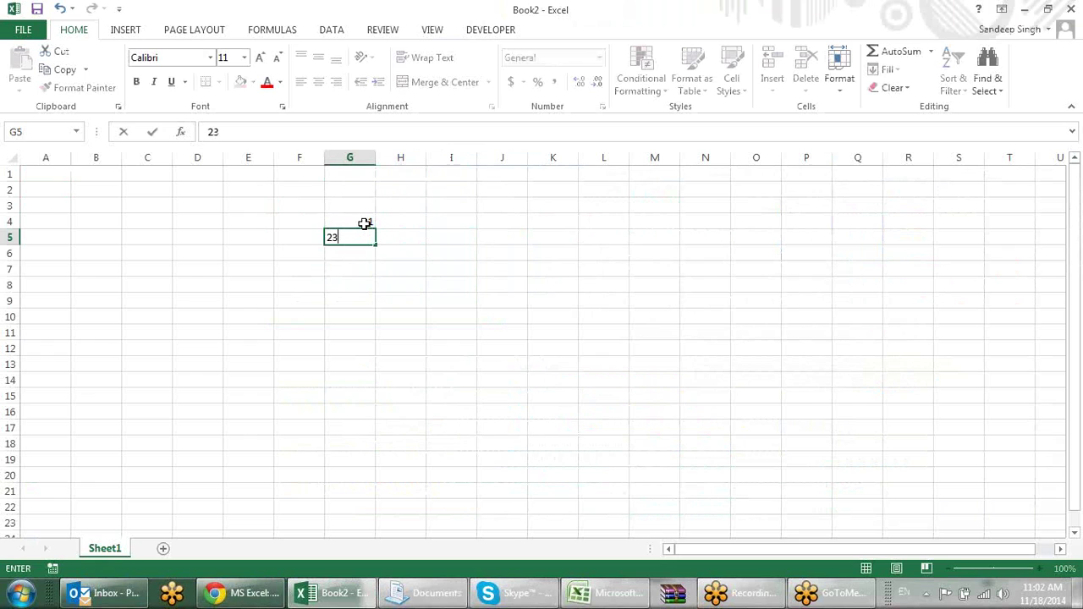
key(Return)
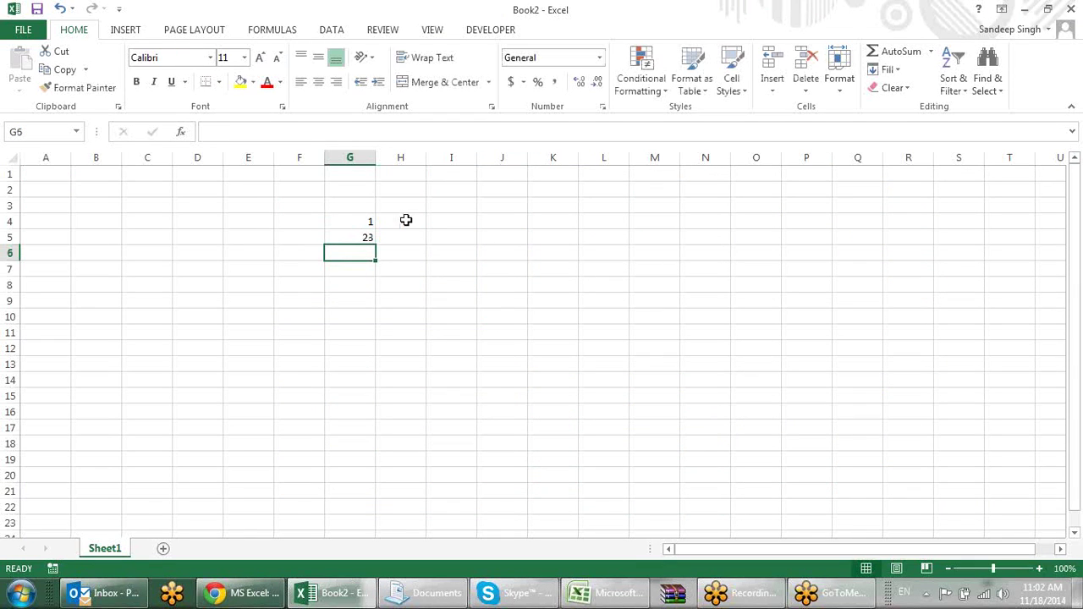
Step: Put =ROMAN(G4) in H4 and fill it down to H5
click(406, 220)
text(=roman)
key(Tab)
key(Left)
key(Return)
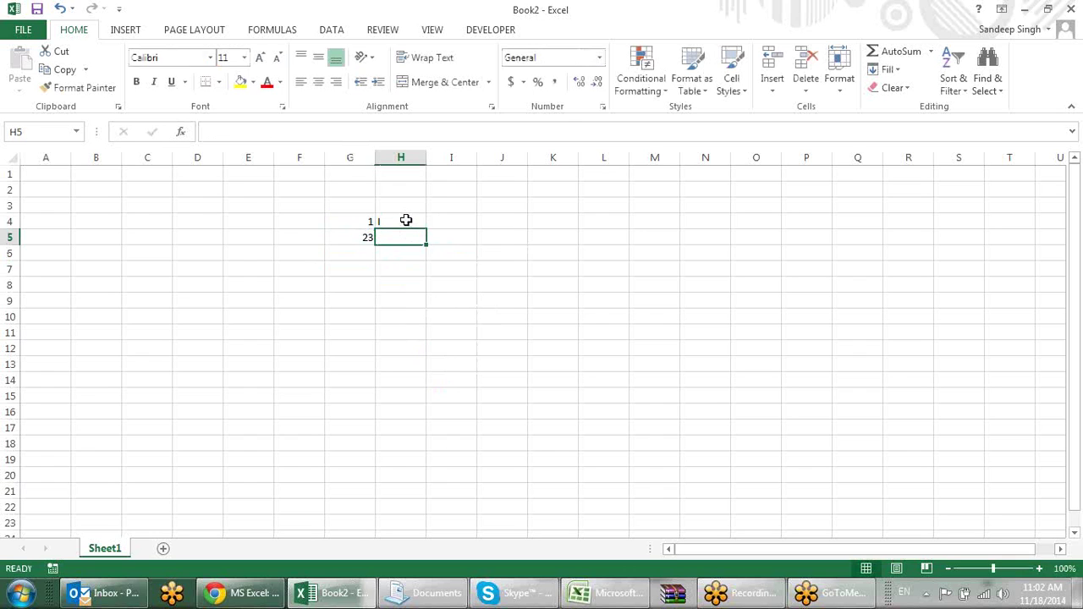
key(ctrl+d)
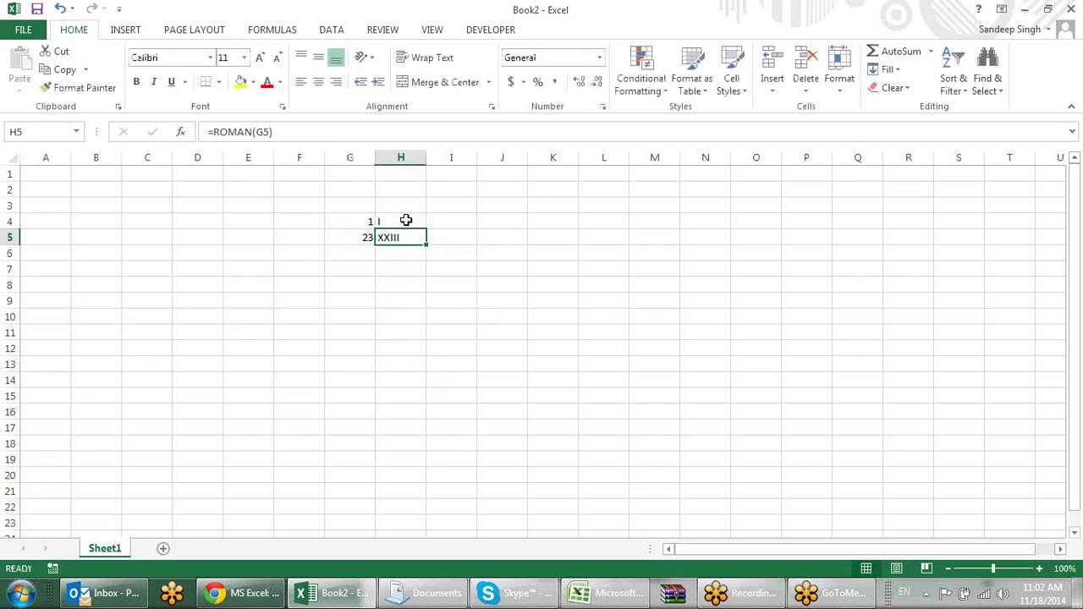
key(Up)
Step: Put =ARABIC(H4) in I4:I5 to convert back to 1 and 23, then return to Book1
key(Right)
text(=)
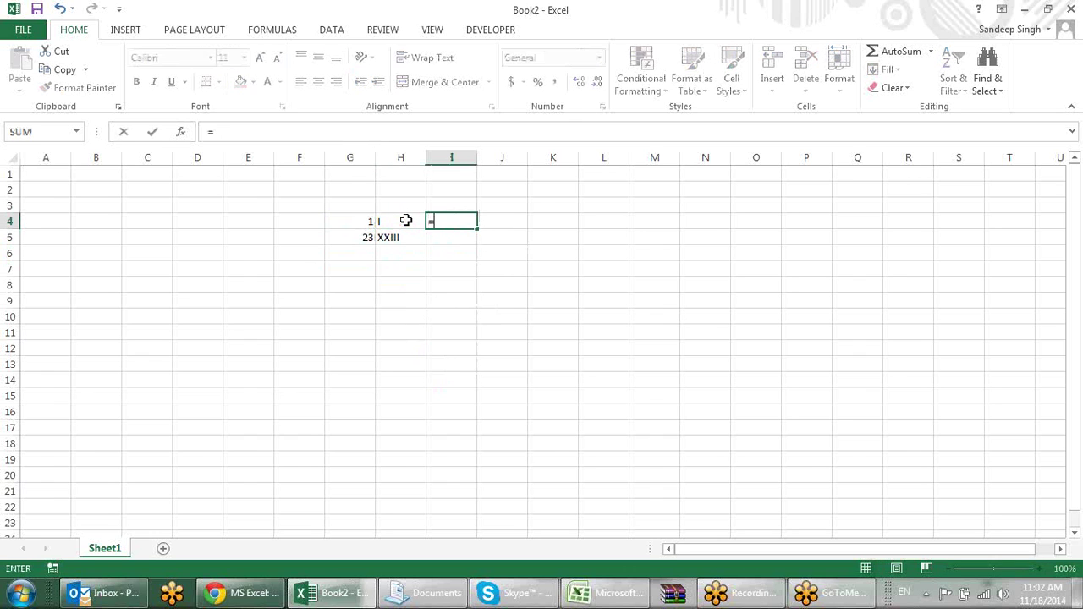
text(ar)
key(Tab)
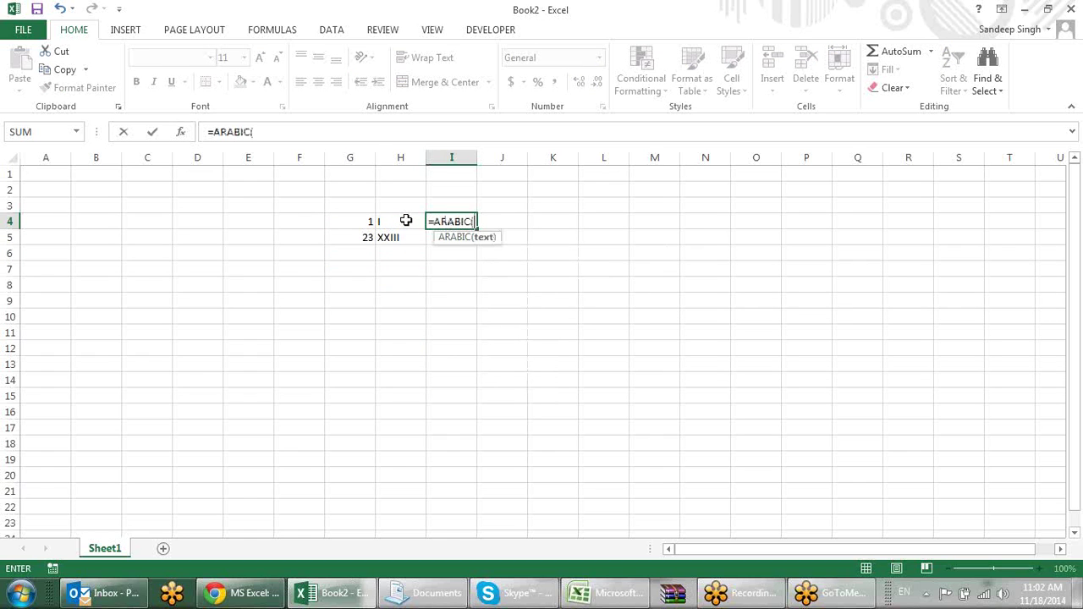
click(406, 220)
key(Return)
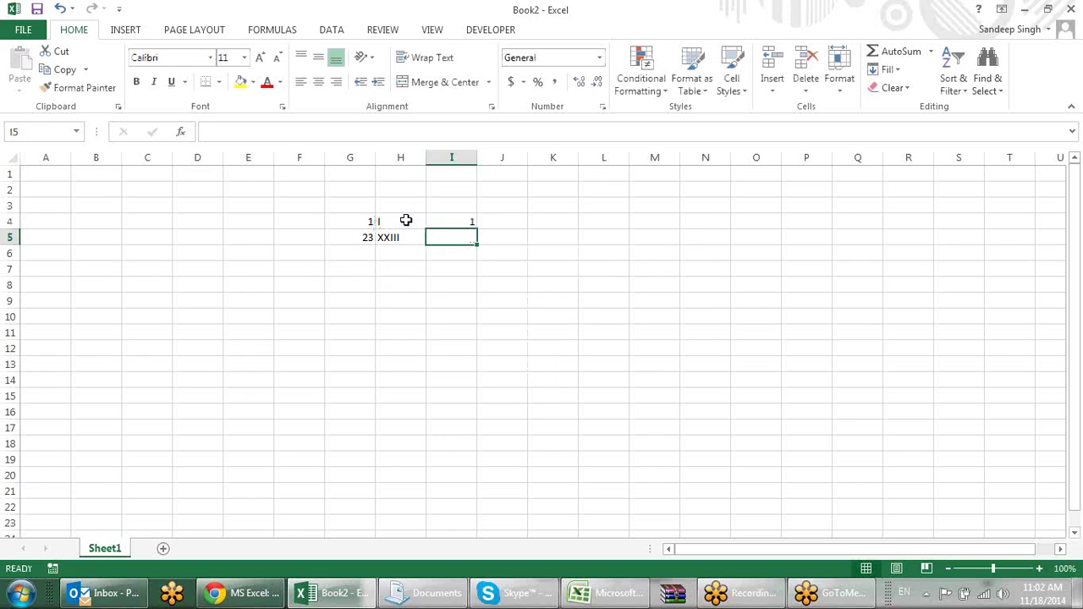
key(ctrl+d)
key(F2)
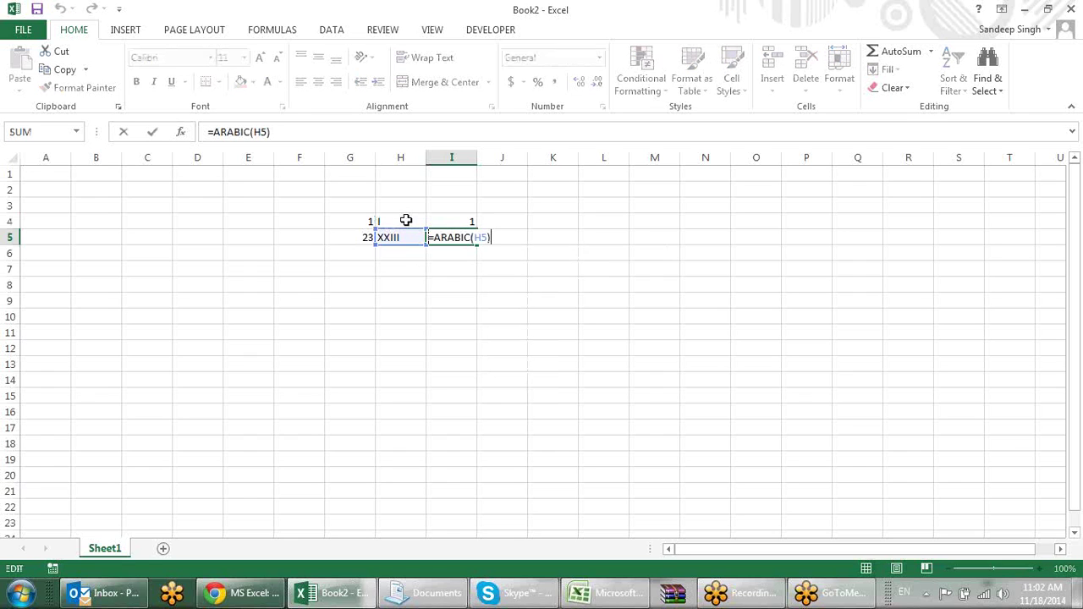
key(Escape)
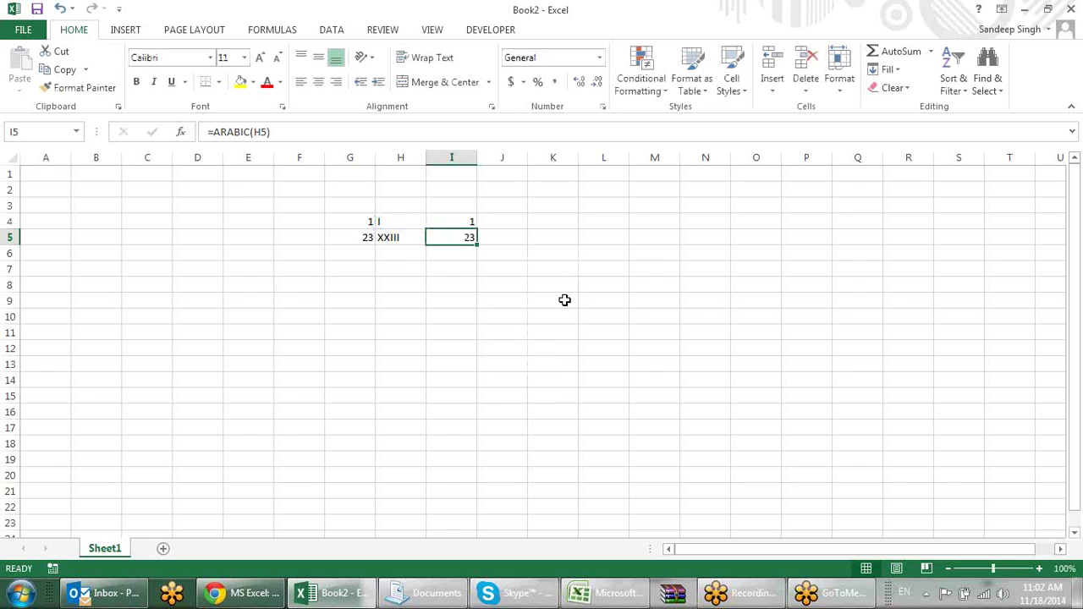
key(alt+Tab)
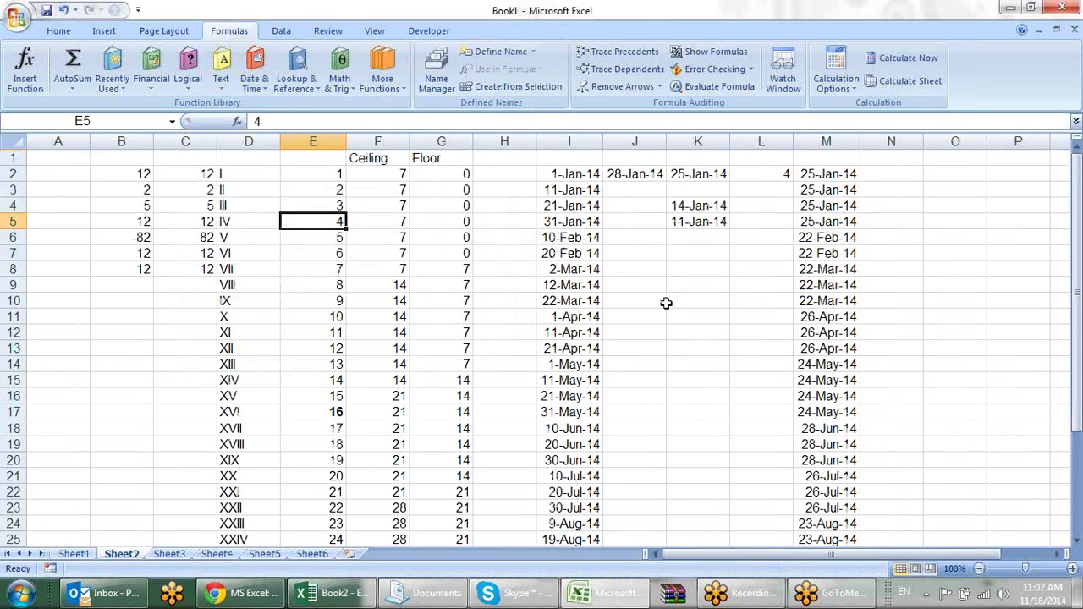
Step: Open Save As for Book1, cancel once, then reopen it on the Desktop
click(732, 300)
scroll(734, 285, down, 4)
scroll(741, 280, up, 4)
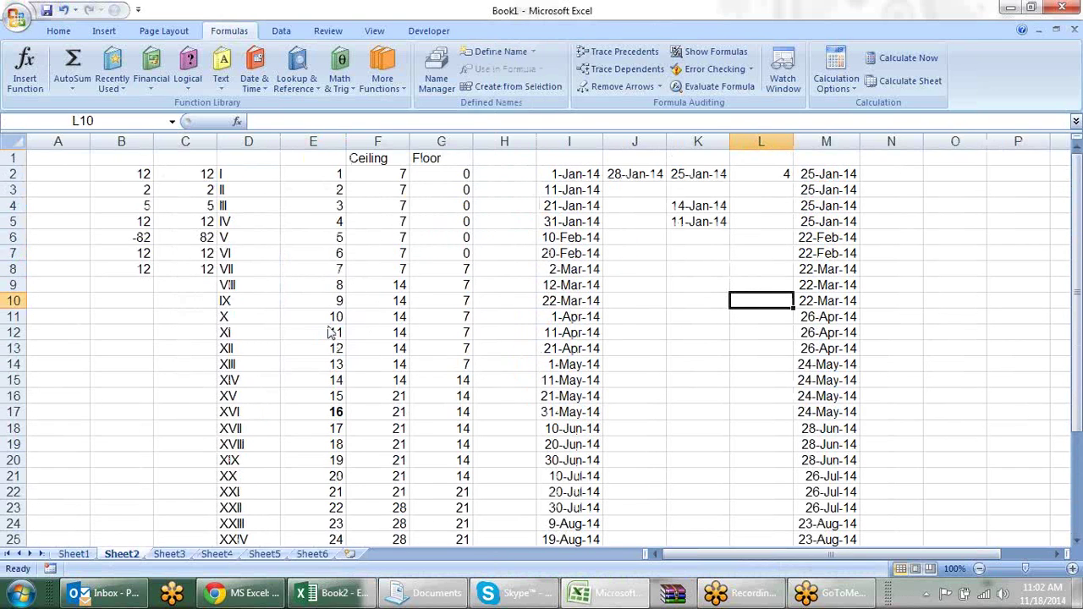
key(ctrl+s)
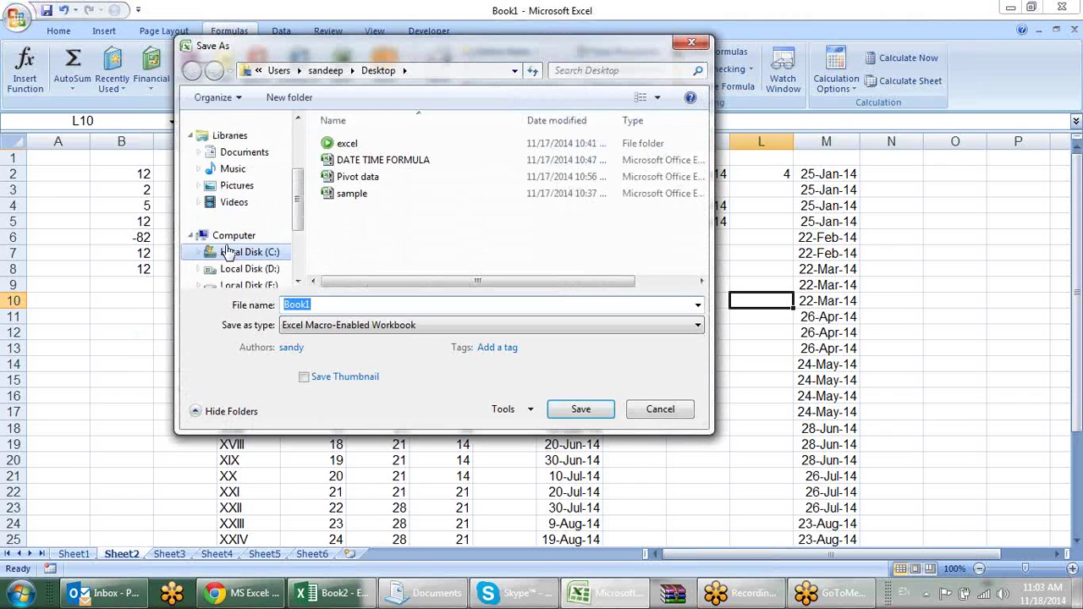
click(244, 152)
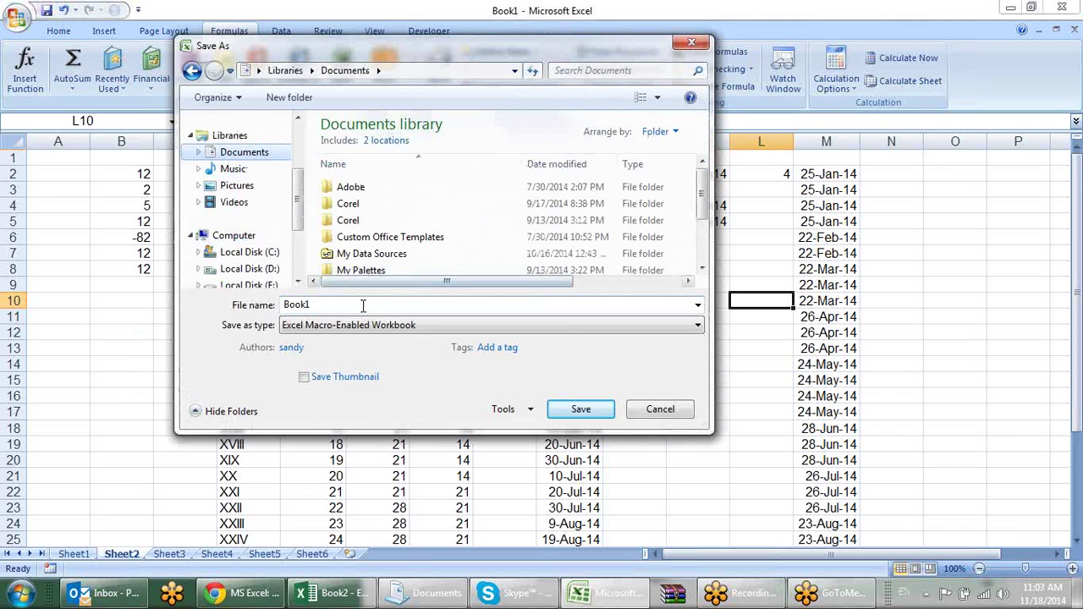
text(mat)
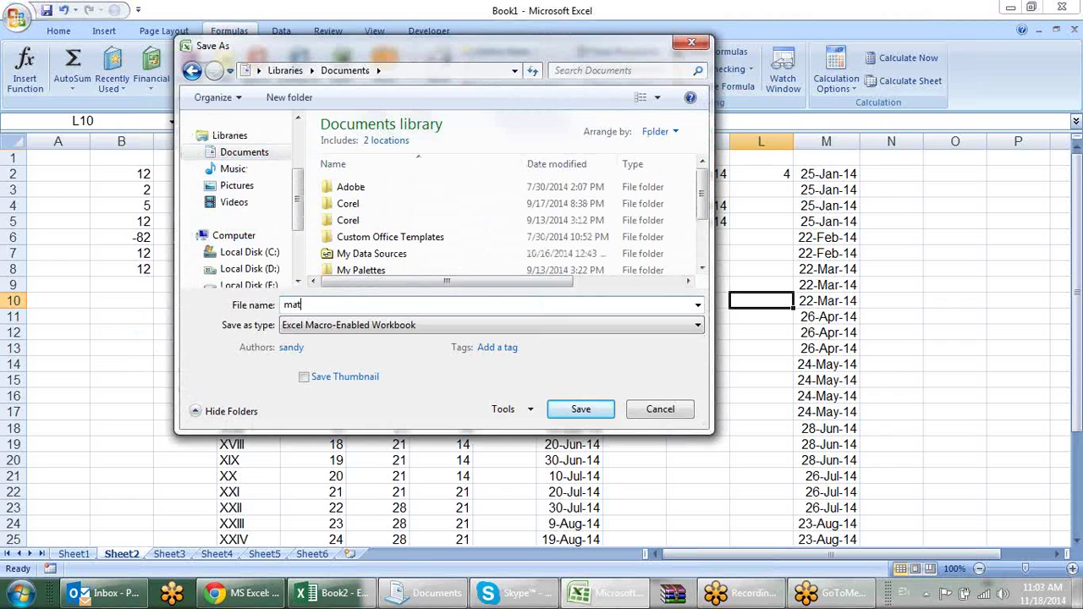
key(Escape)
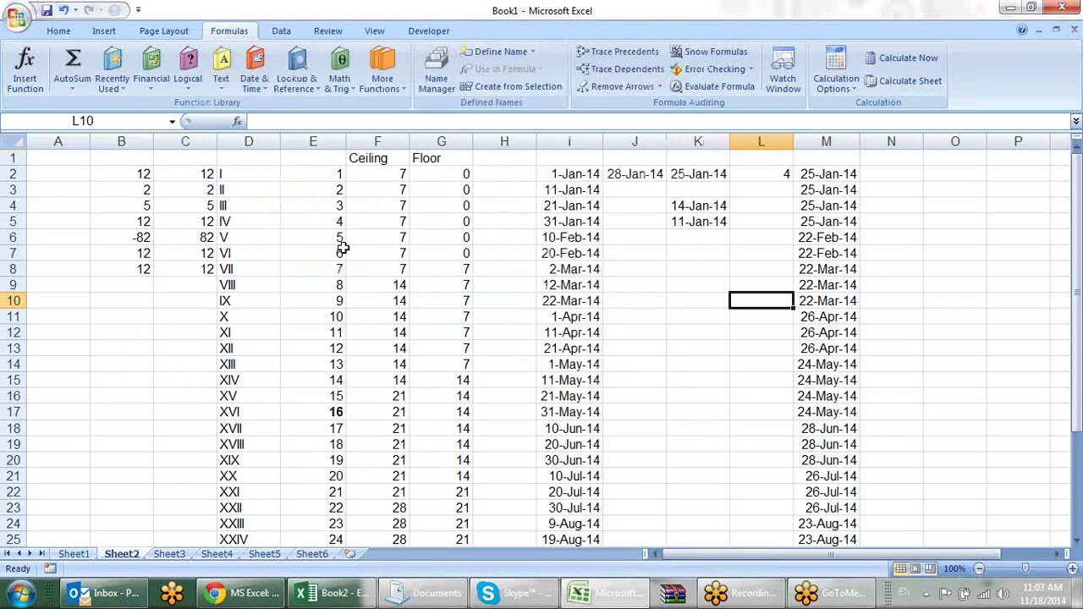
click(372, 313)
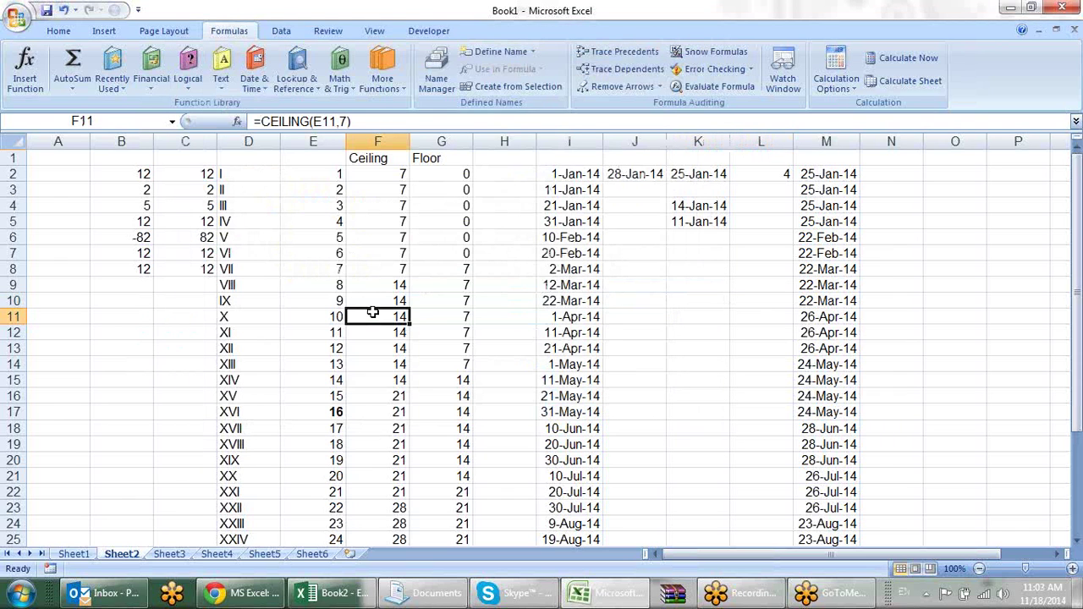
key(ctrl+s)
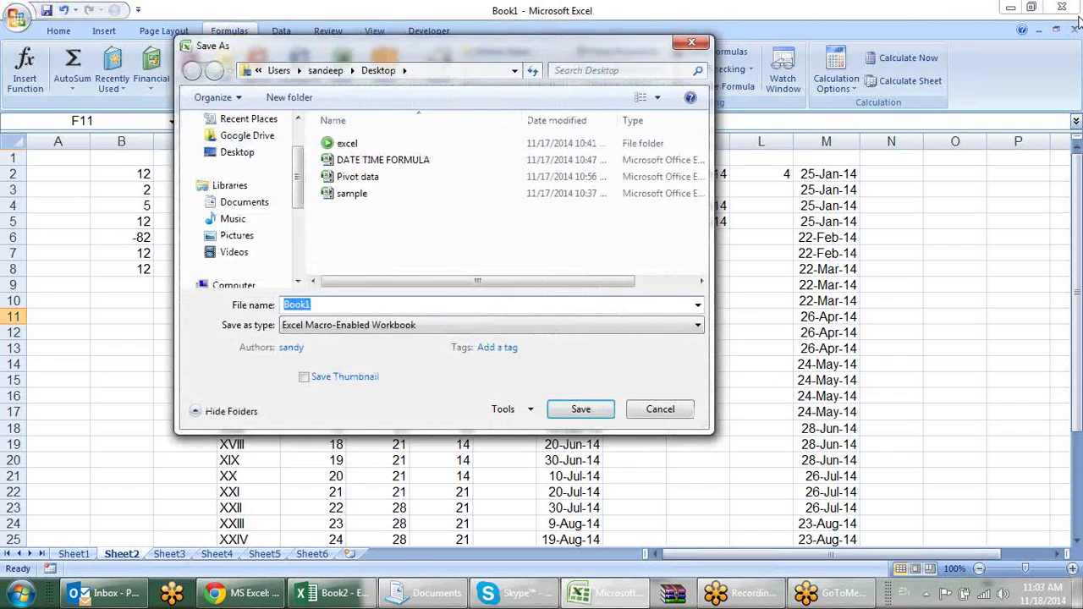